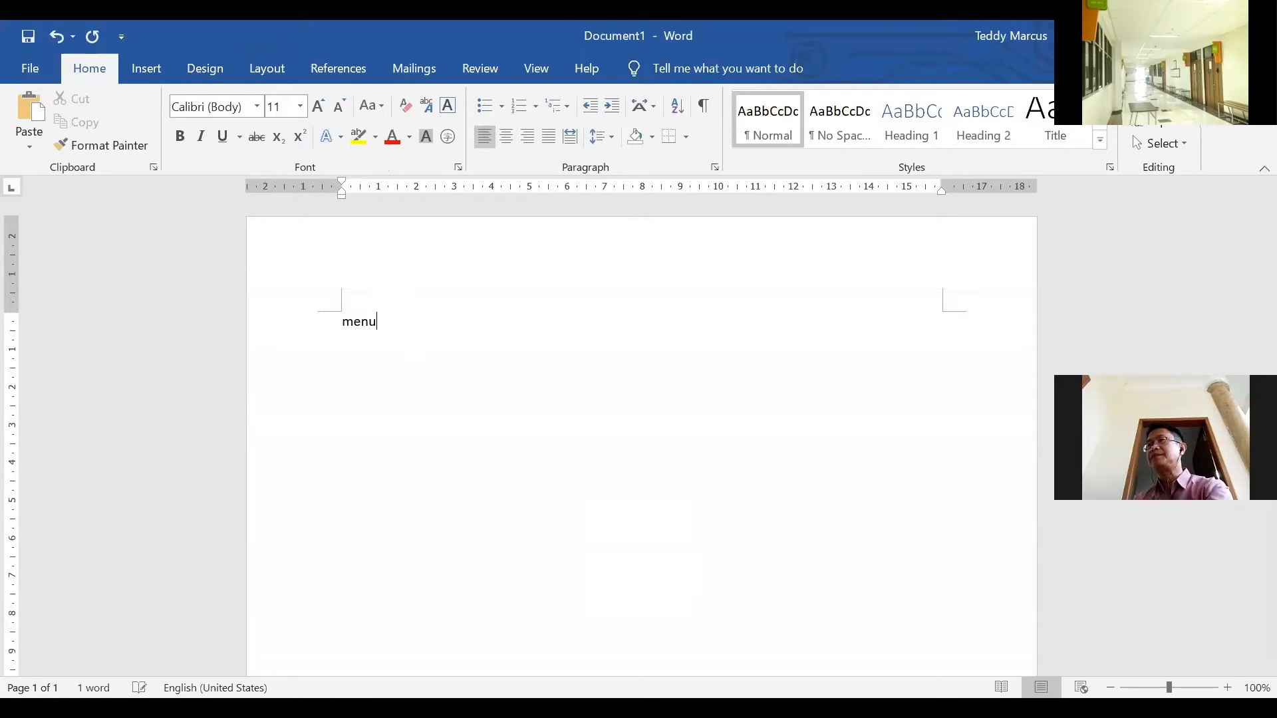
Zoom the page to 238% and remove the unfinished second word after "Menu"
text(te)
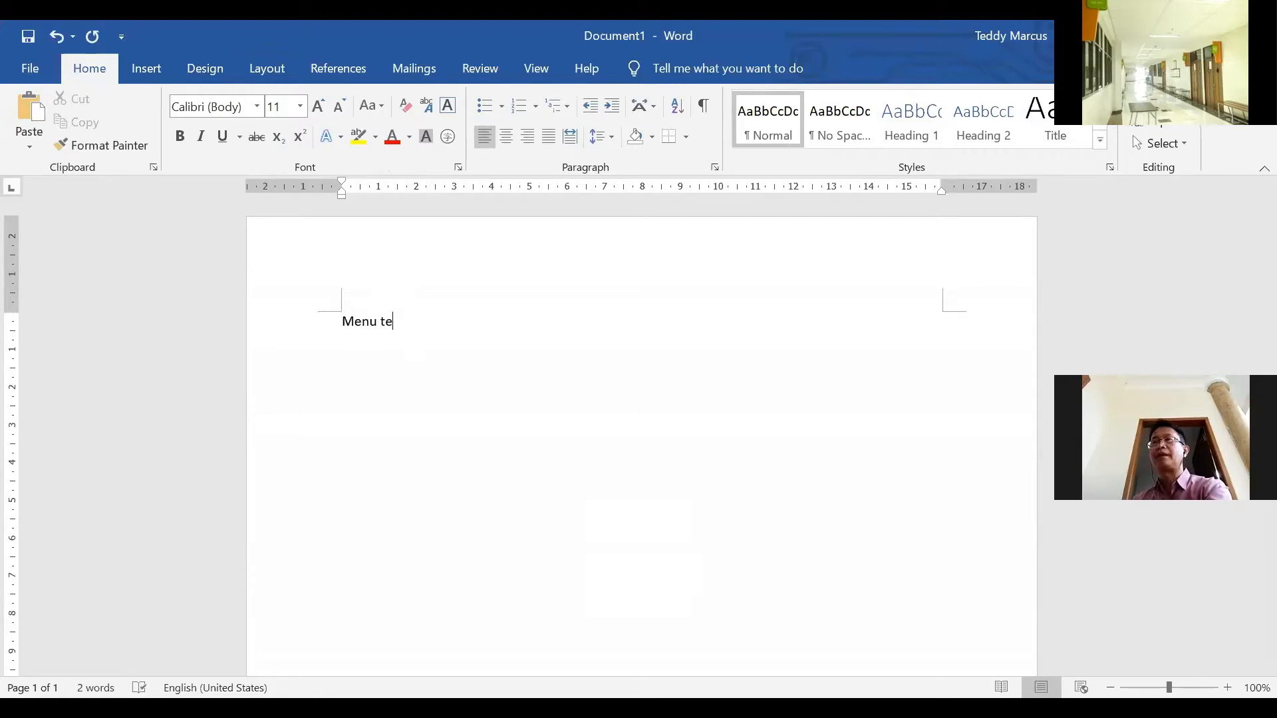
click(298, 105)
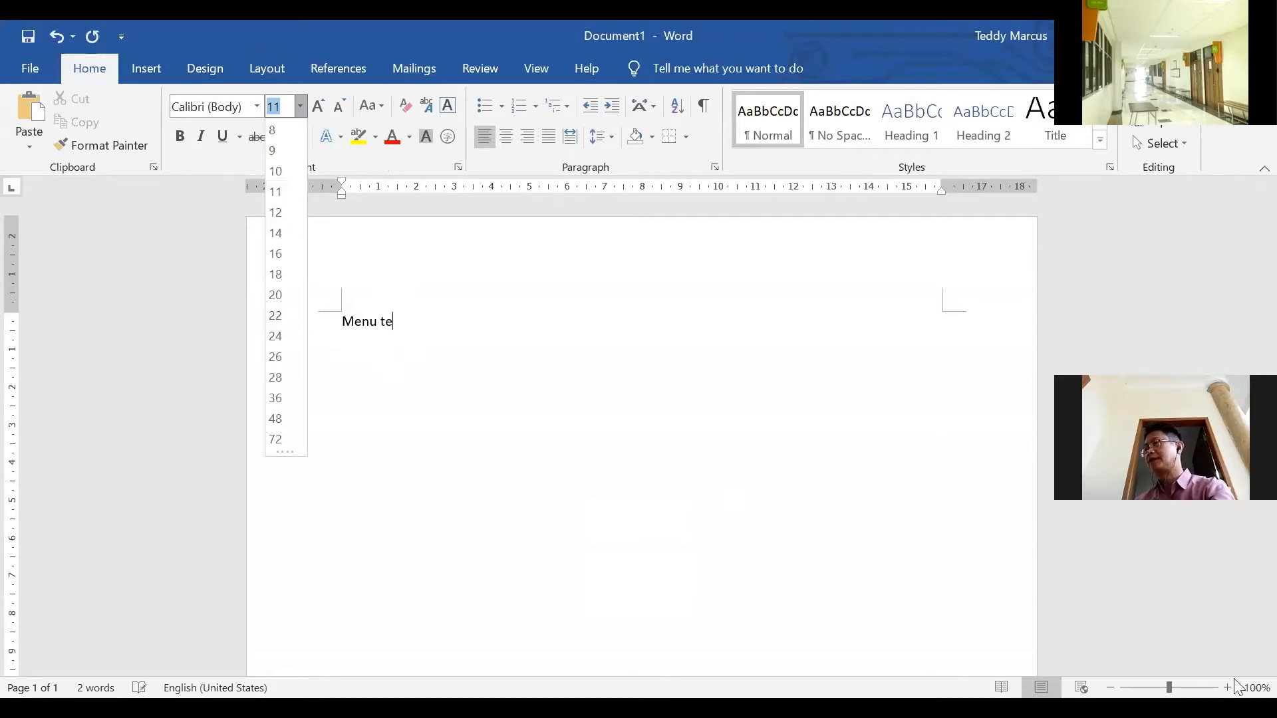
drag(1169, 687, 1167, 687)
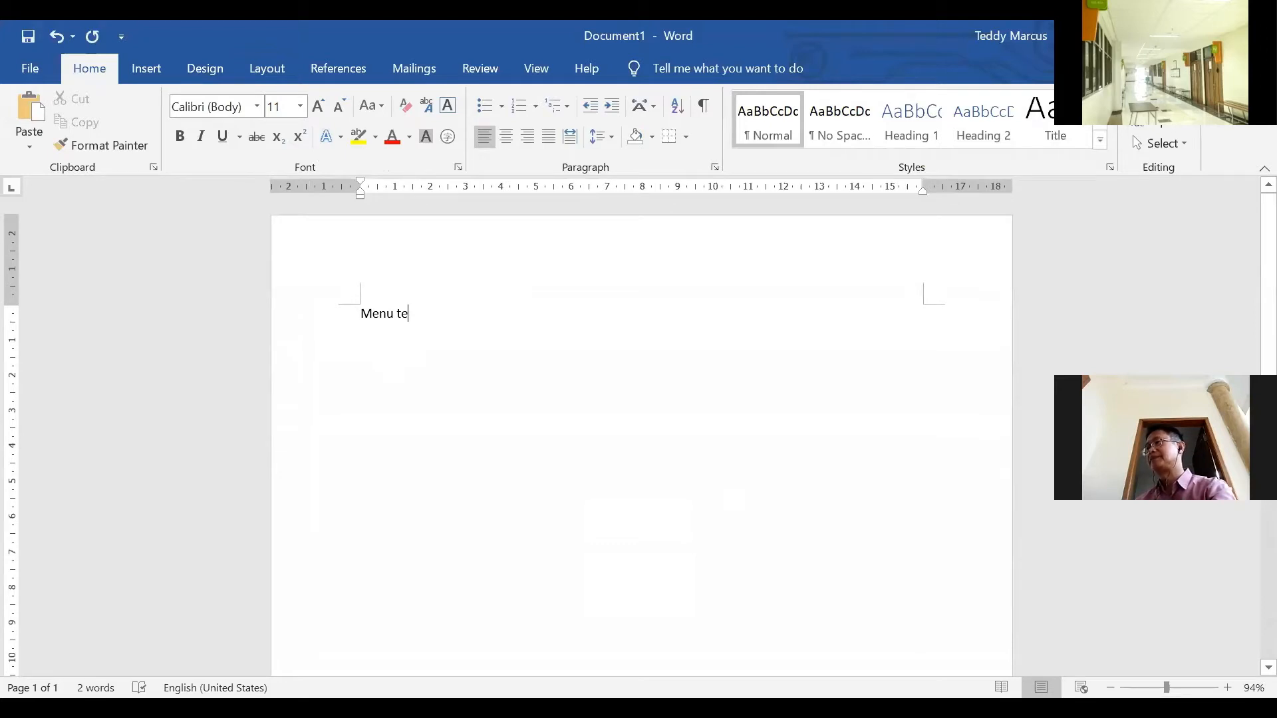
drag(1166, 688, 1185, 687)
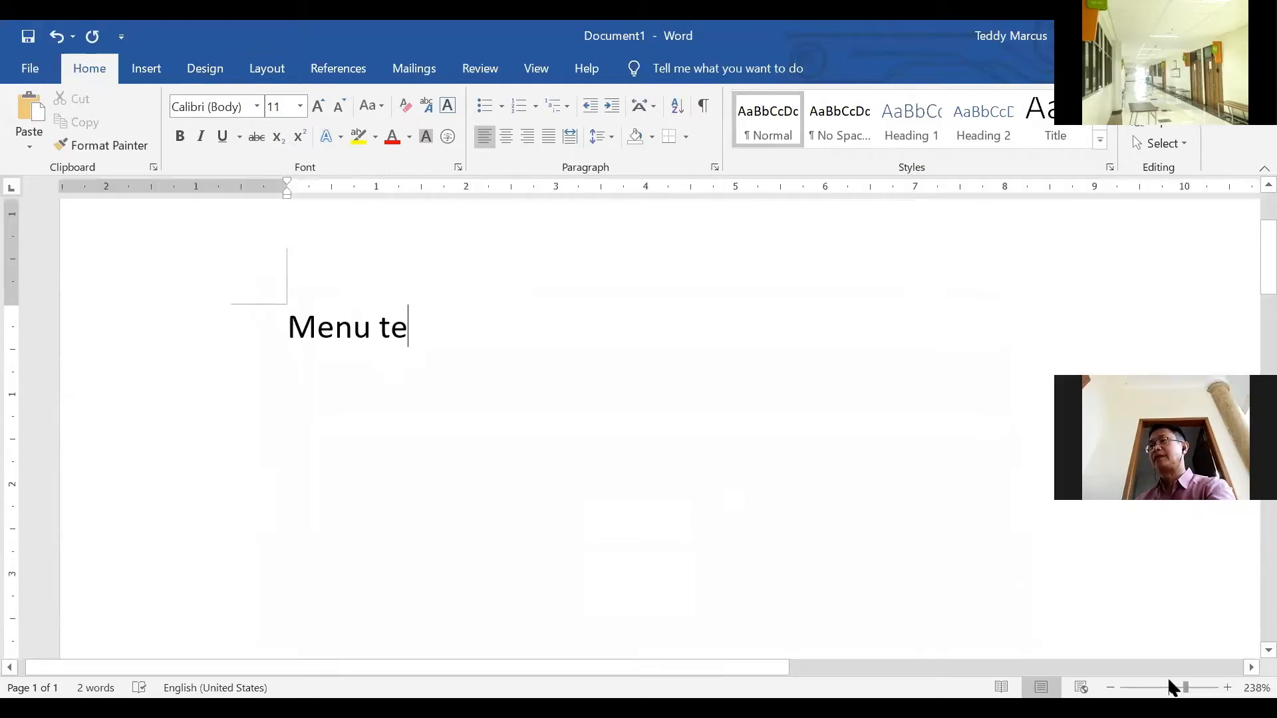
key(BackSpace)
key(BackSpace)
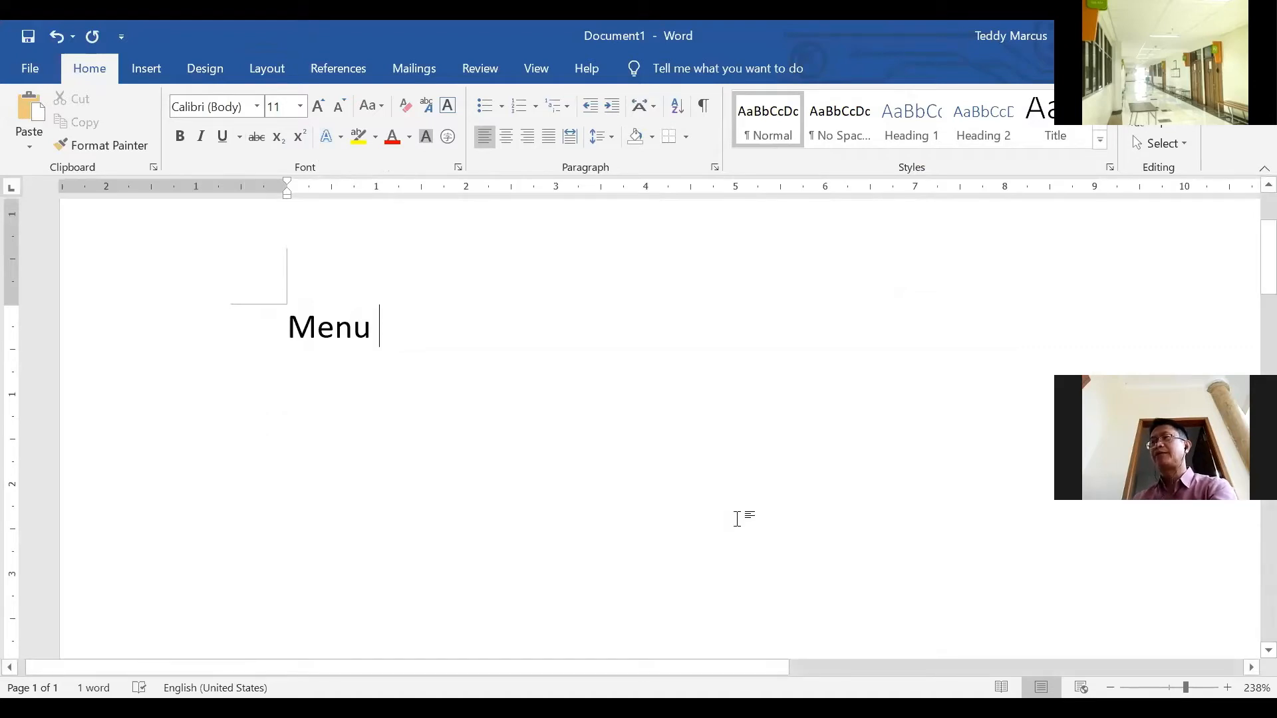
key(Return)
key(Return)
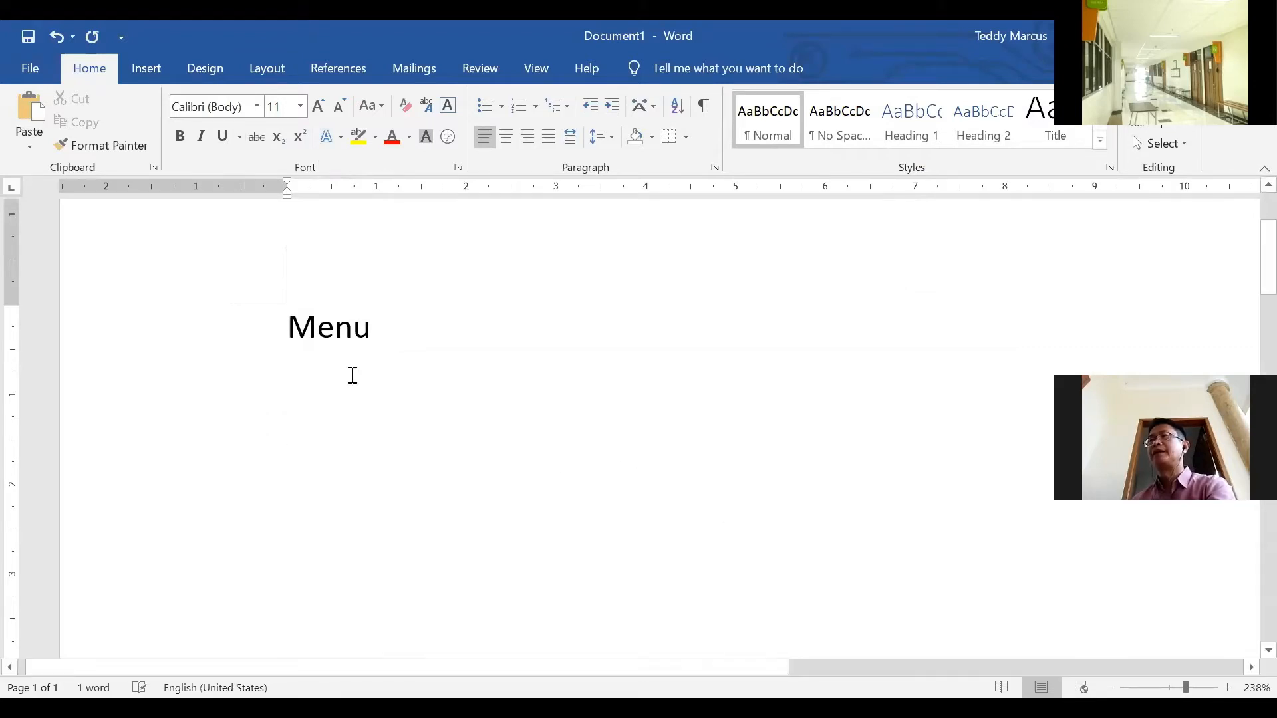
Select the word "Menu" and examine the context options offered for text
double_click(347, 325)
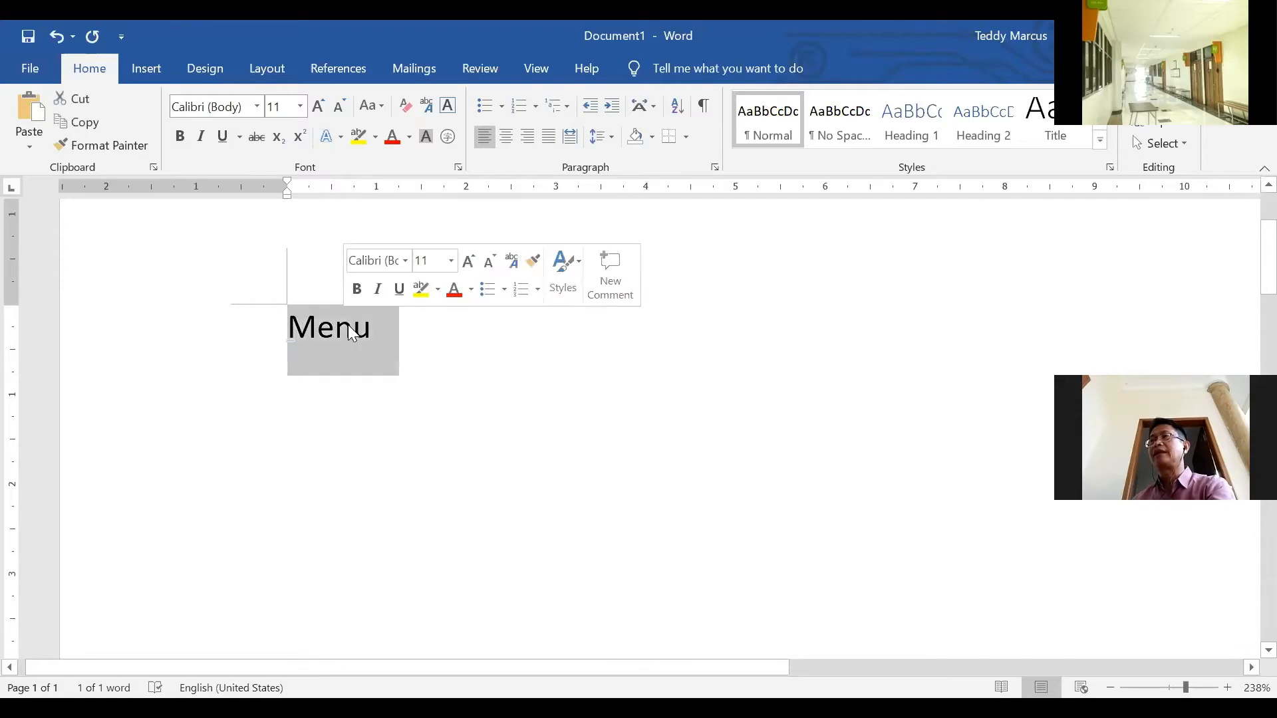
right_click(348, 324)
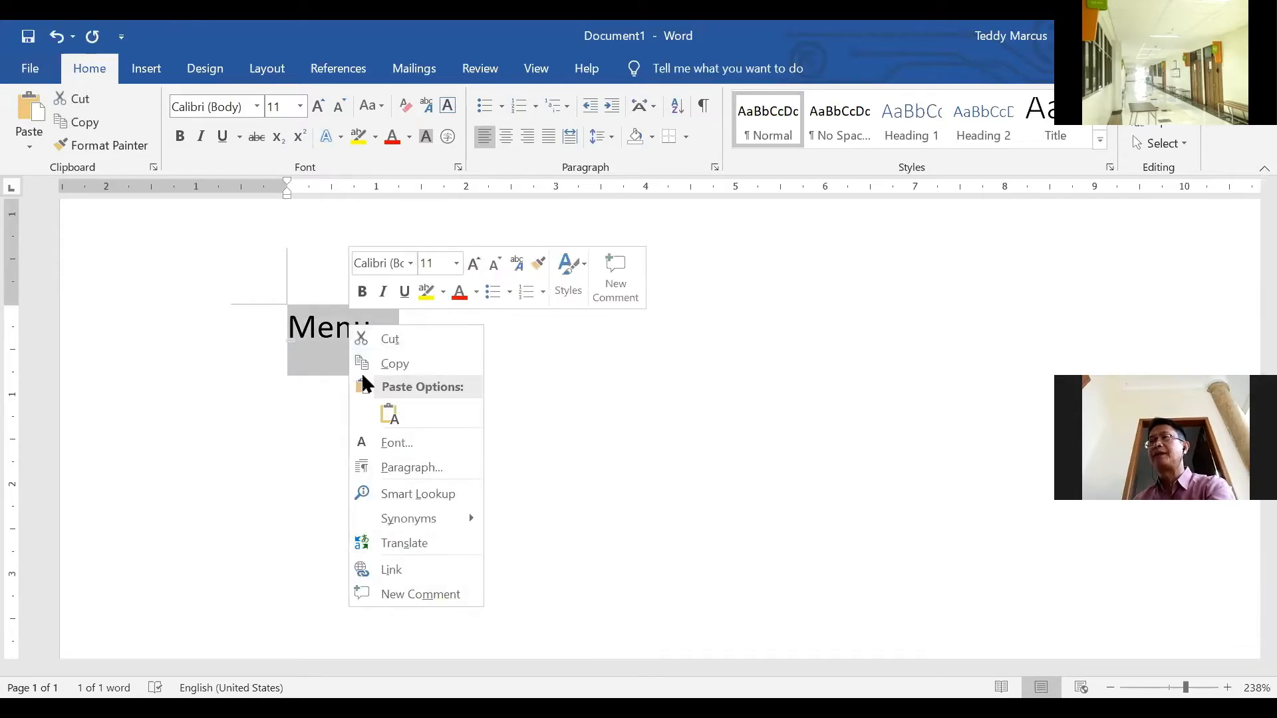
key(Escape)
Replace the selected word "Menu" with the picture Cap FIT.jpg from this device
click(148, 72)
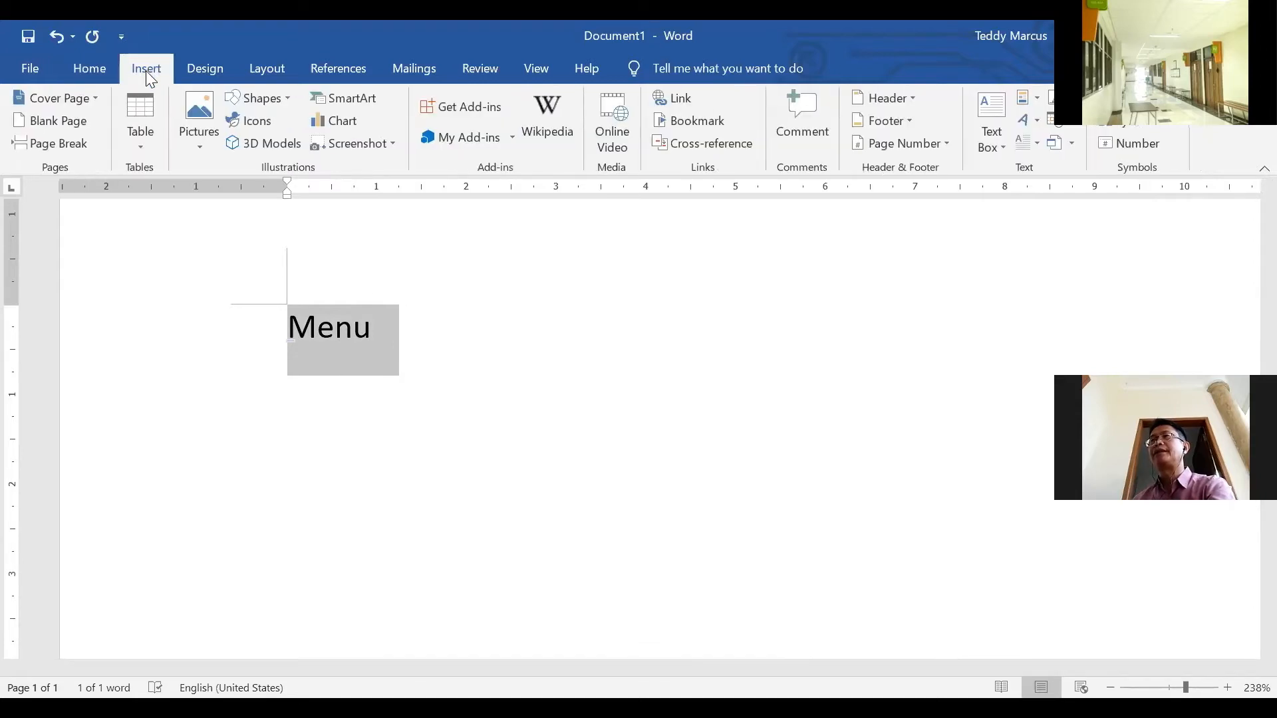
click(189, 123)
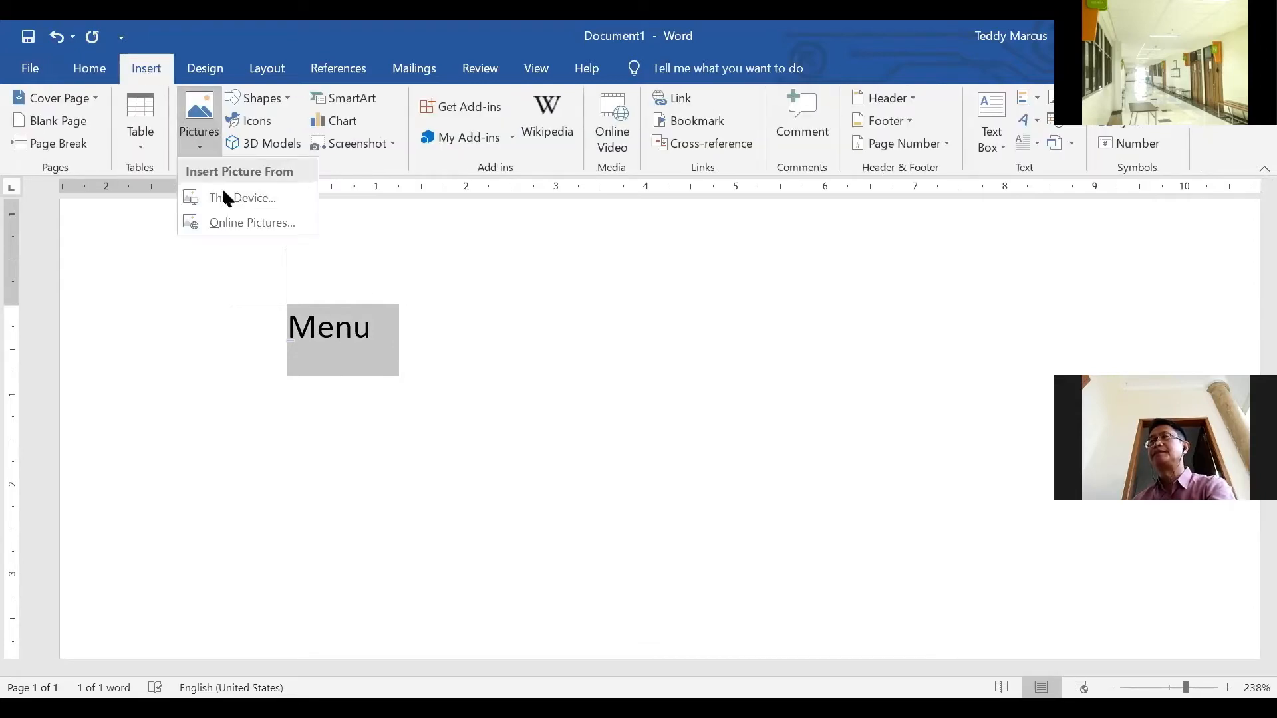
click(226, 198)
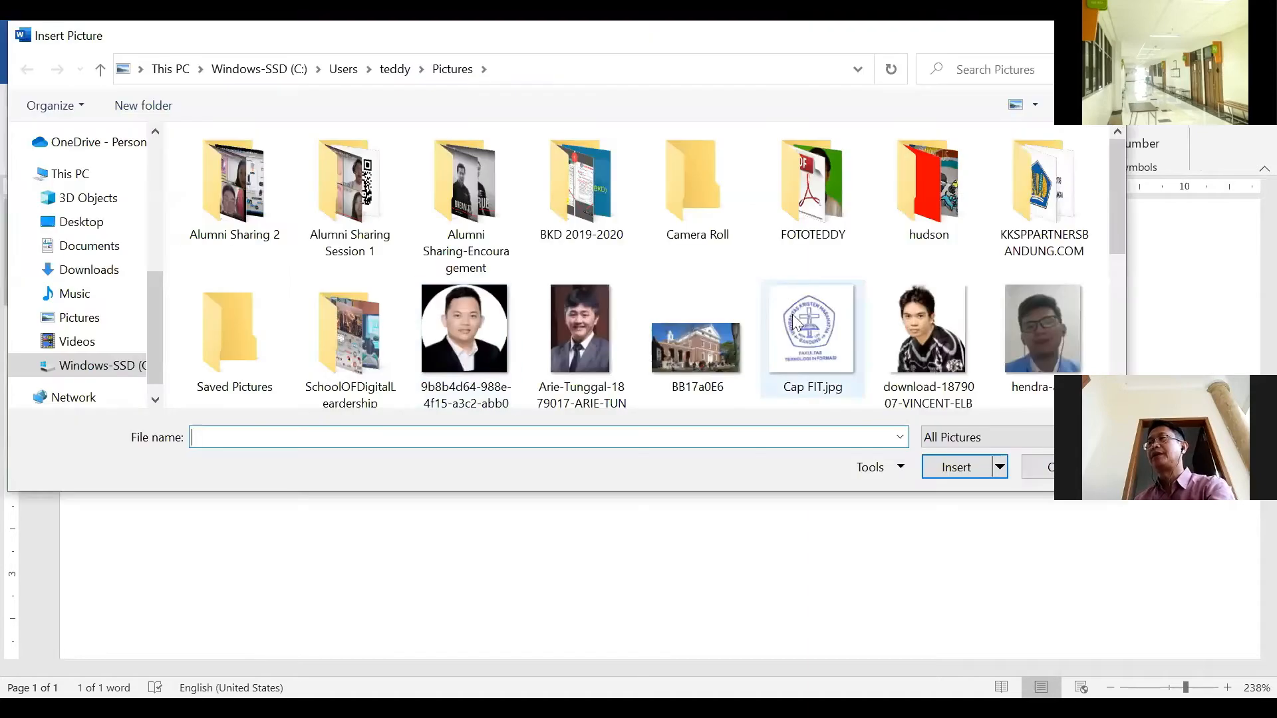
click(812, 359)
double_click(812, 355)
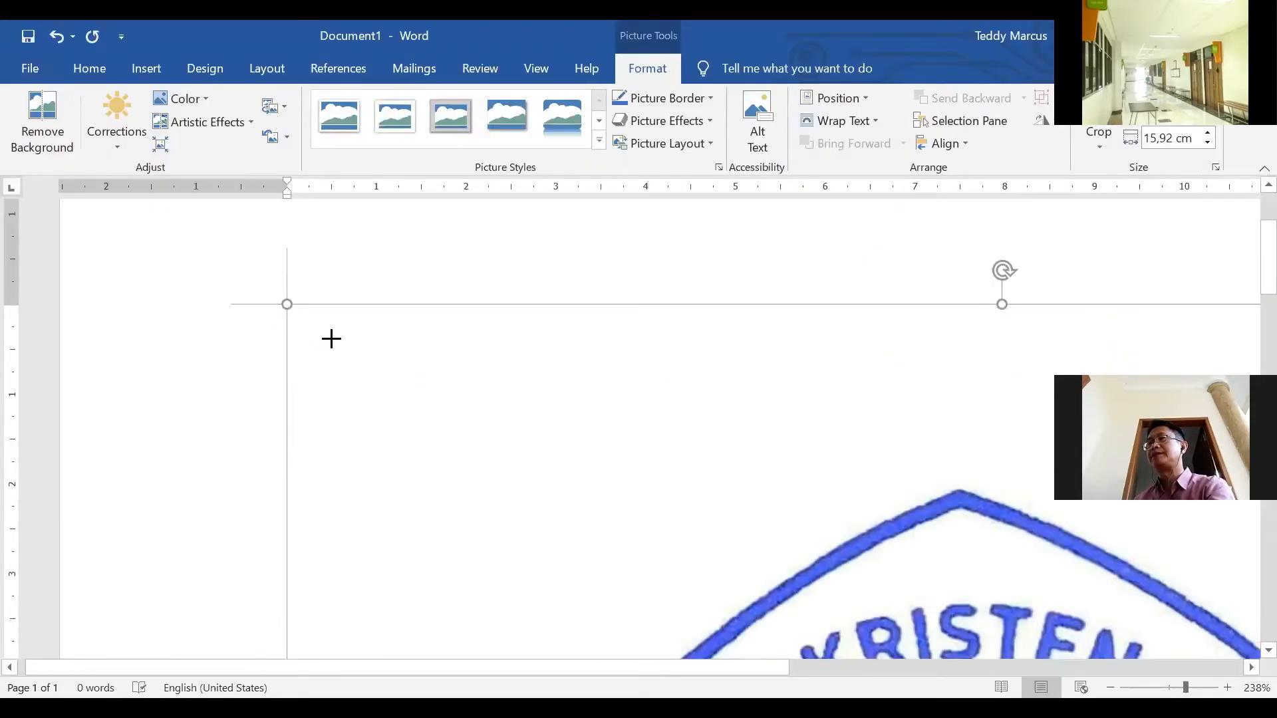
Shrink the inserted logo picture proportionally to about 4.6 cm wide
drag(331, 338, 777, 600)
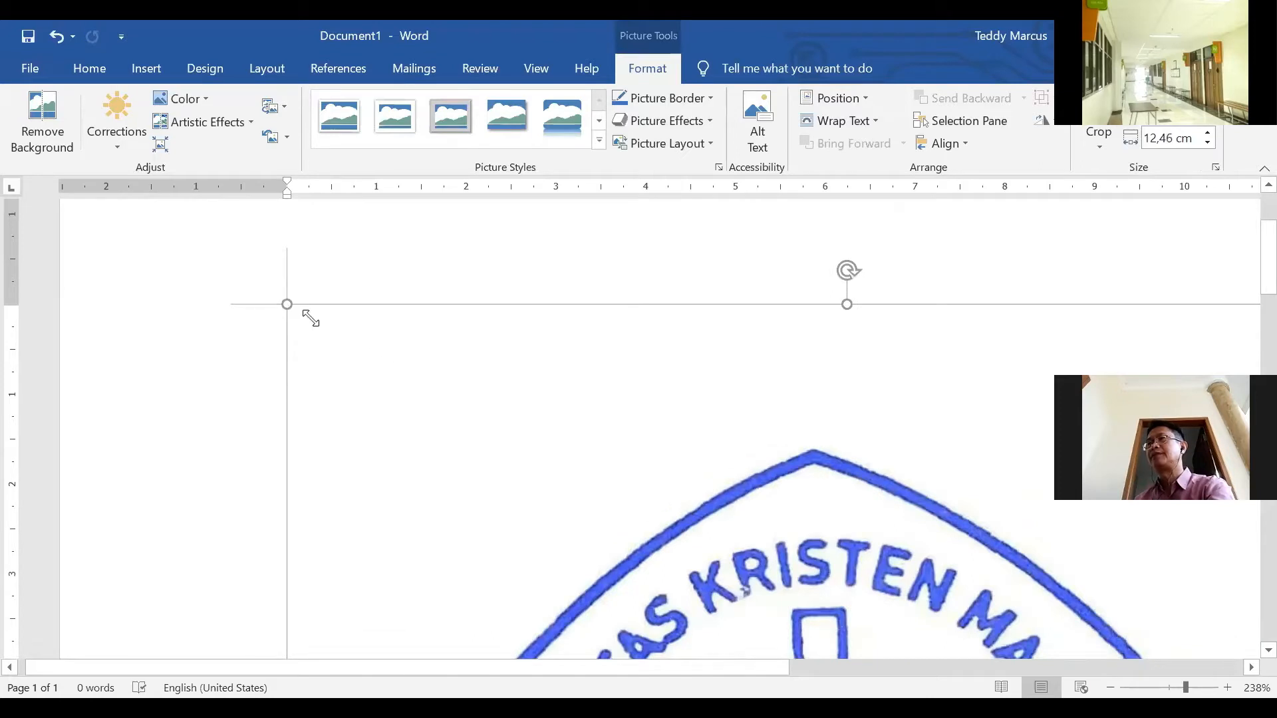
drag(309, 318, 790, 625)
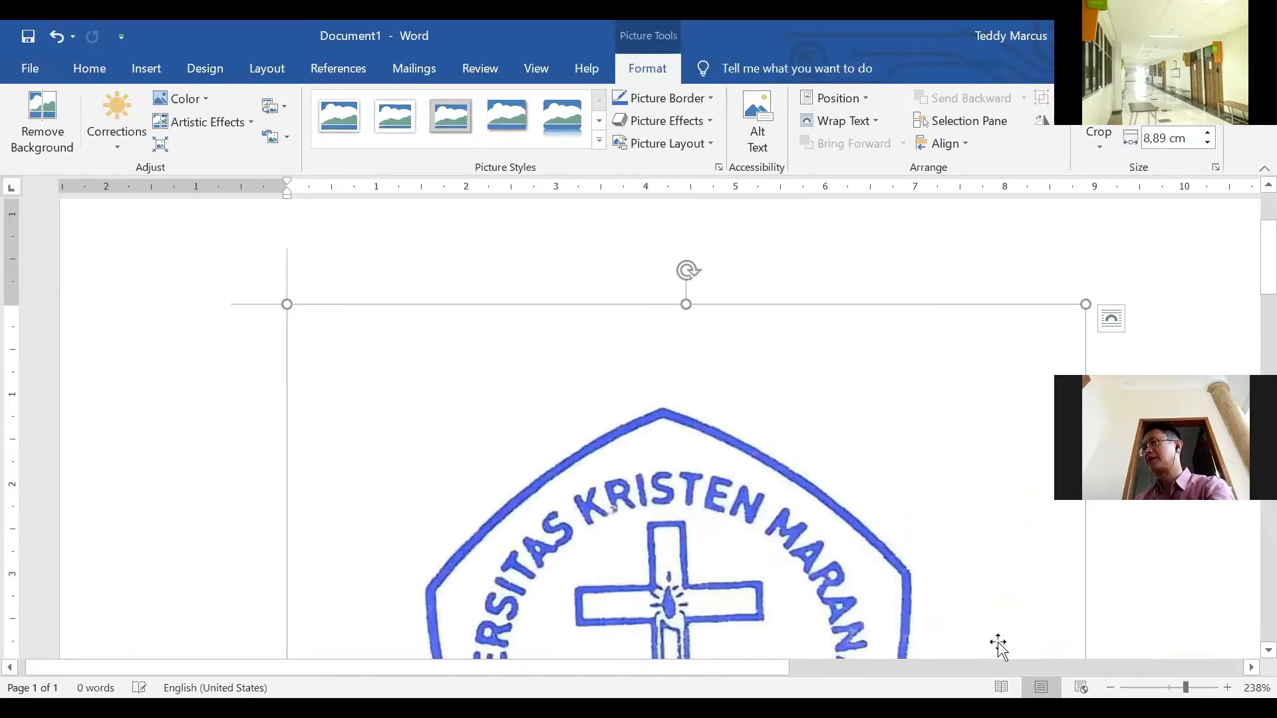
scroll(659, 426, down, 15)
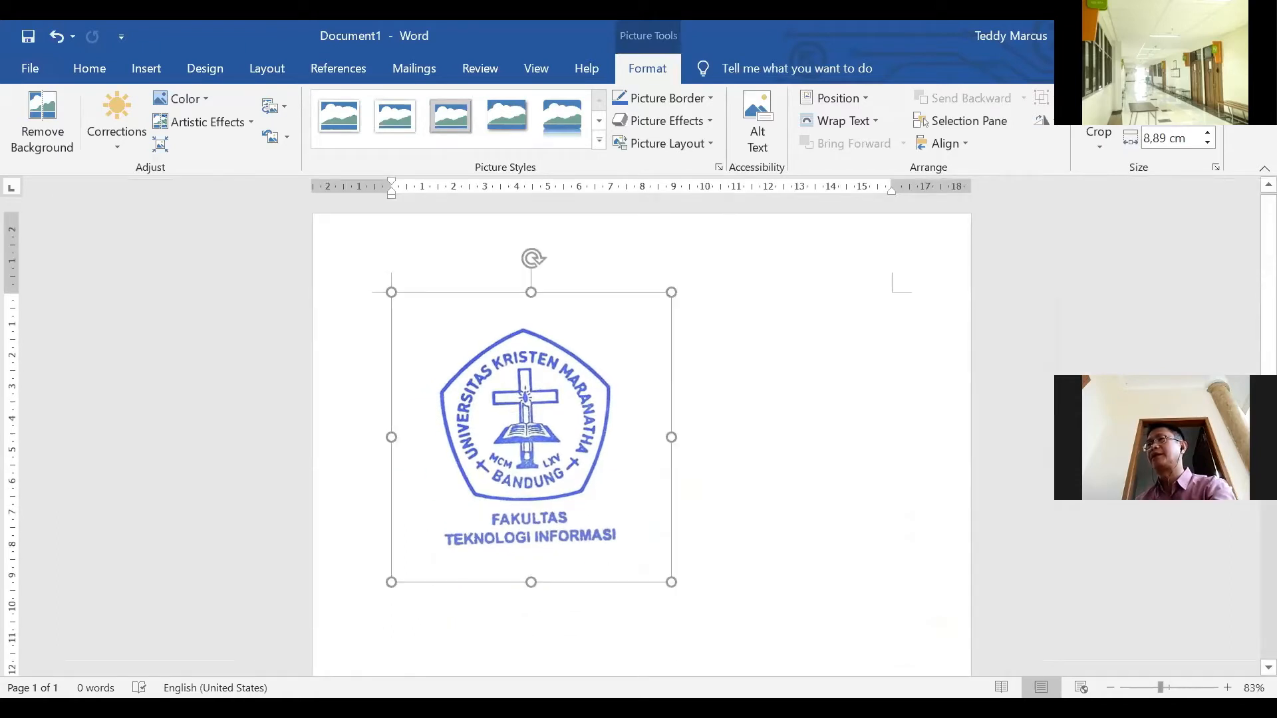
drag(677, 588, 540, 447)
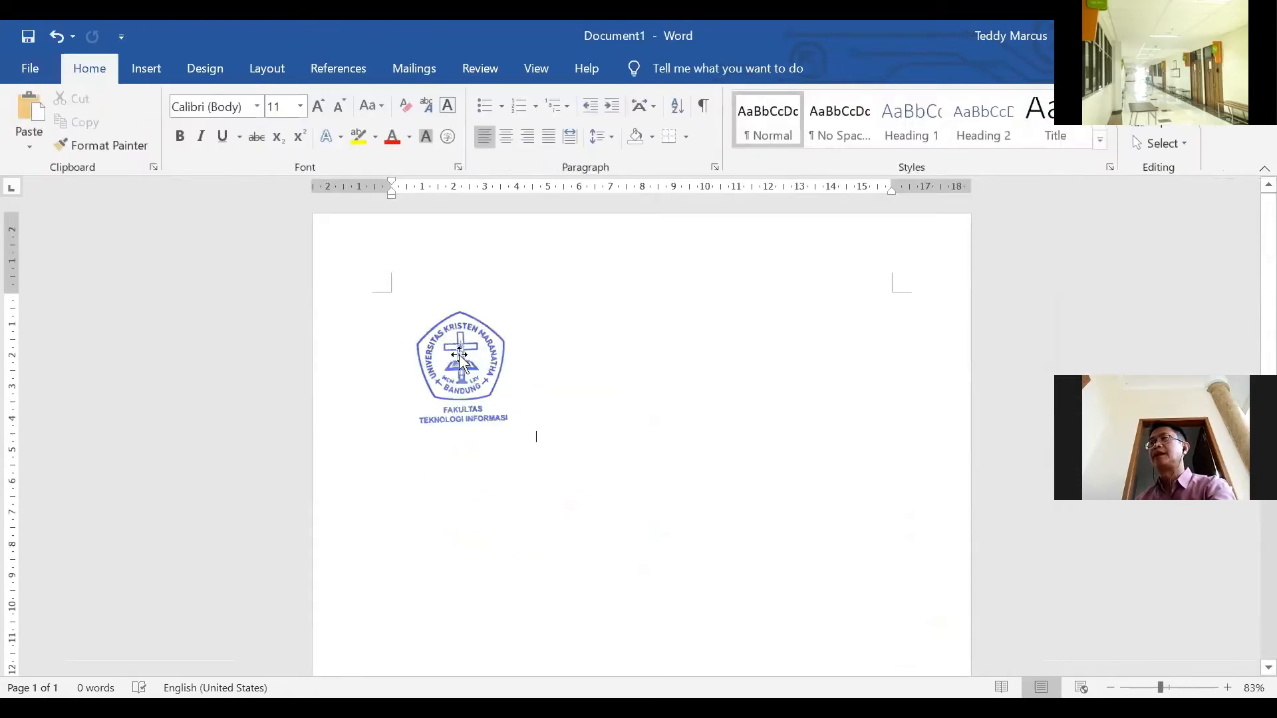
Examine the context options offered for the logo picture
right_click(461, 359)
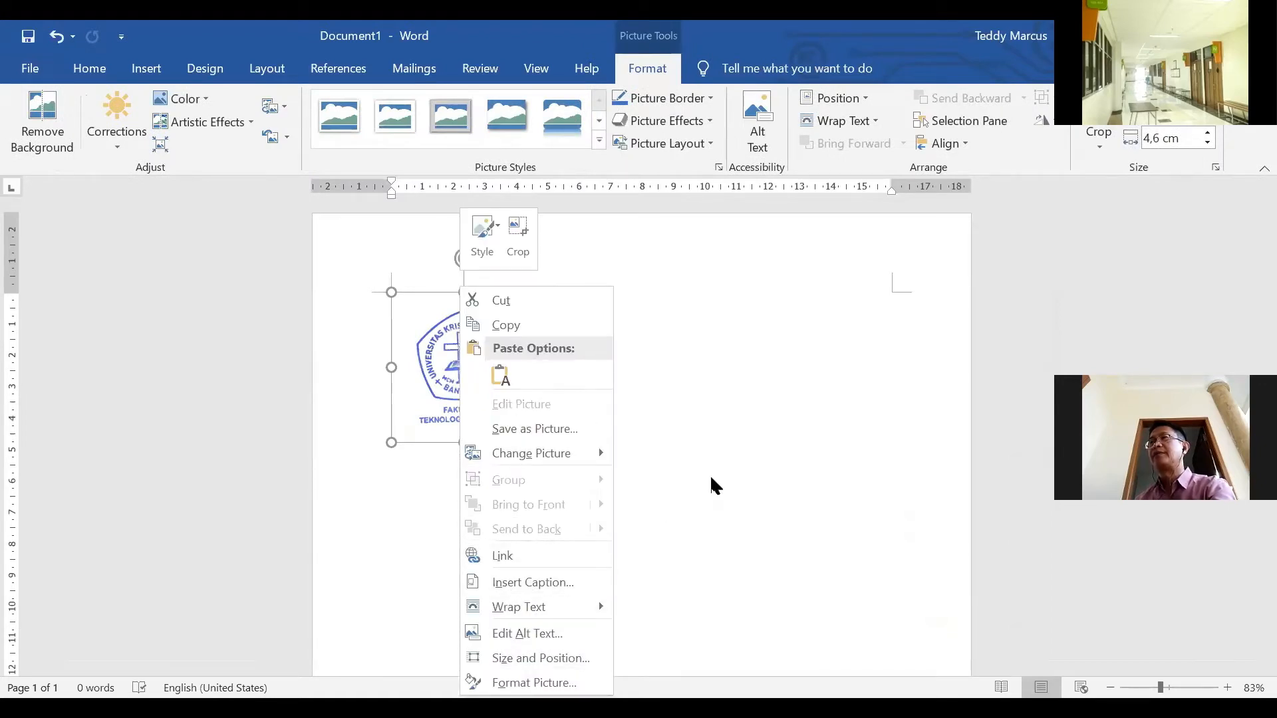
click(635, 354)
click(637, 356)
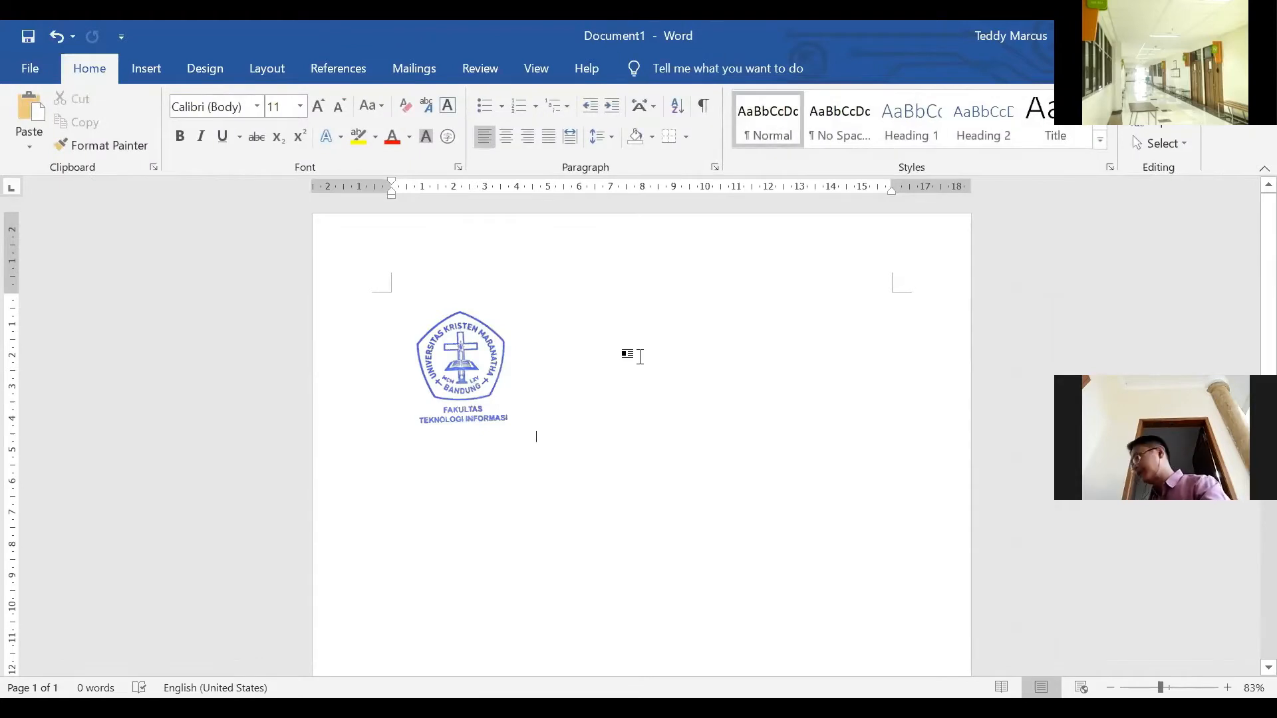
Add the word "test" two lines below the picture and set its font size to 20
key(Return)
key(Return)
text(t)
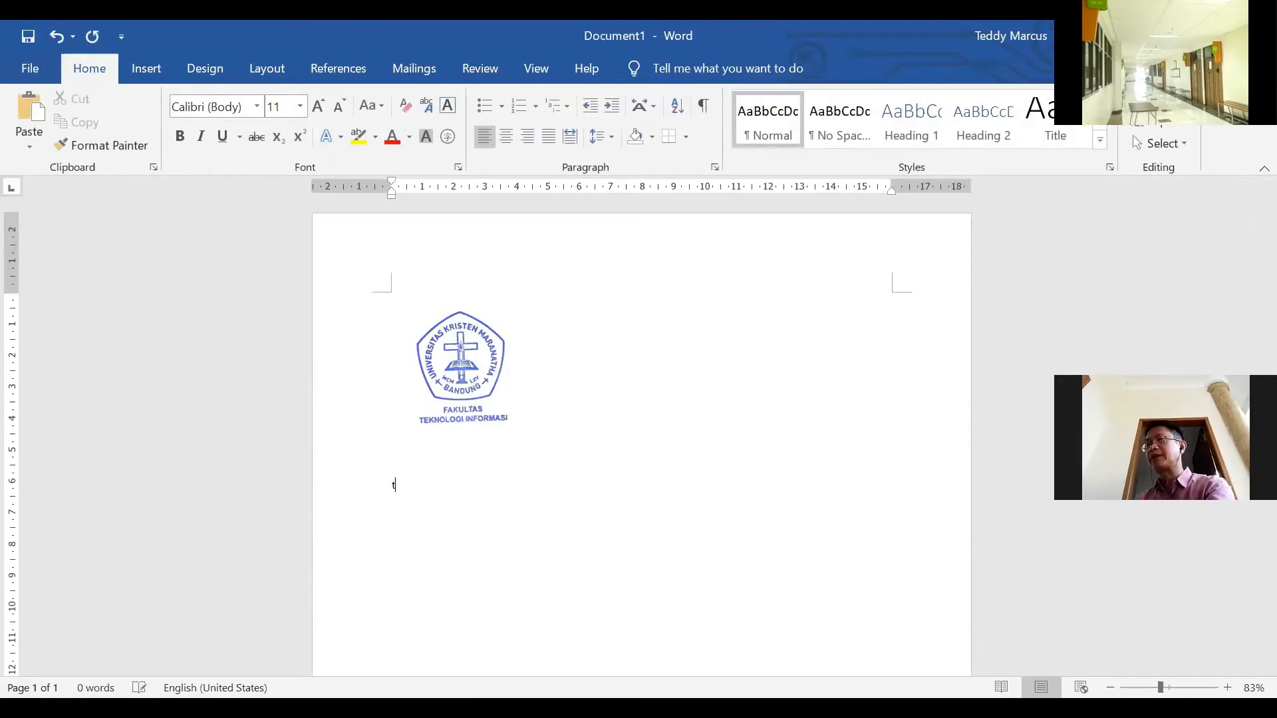
text(est)
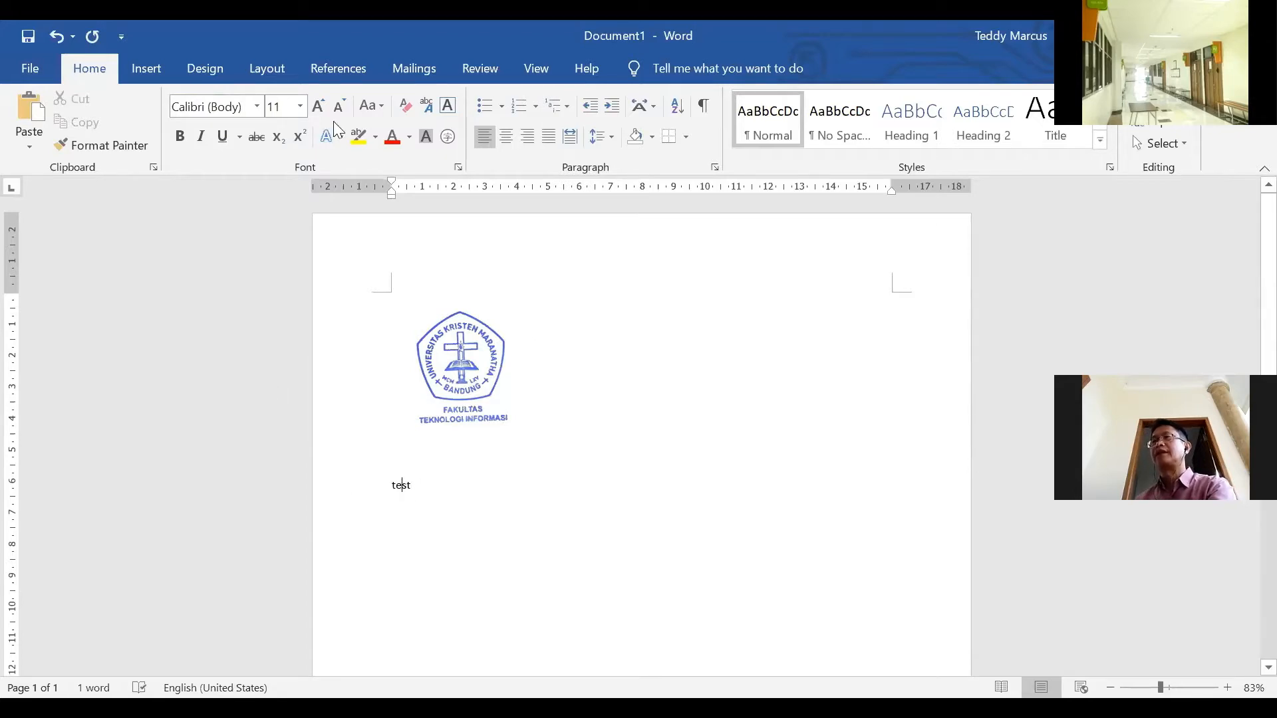
double_click(401, 483)
click(301, 110)
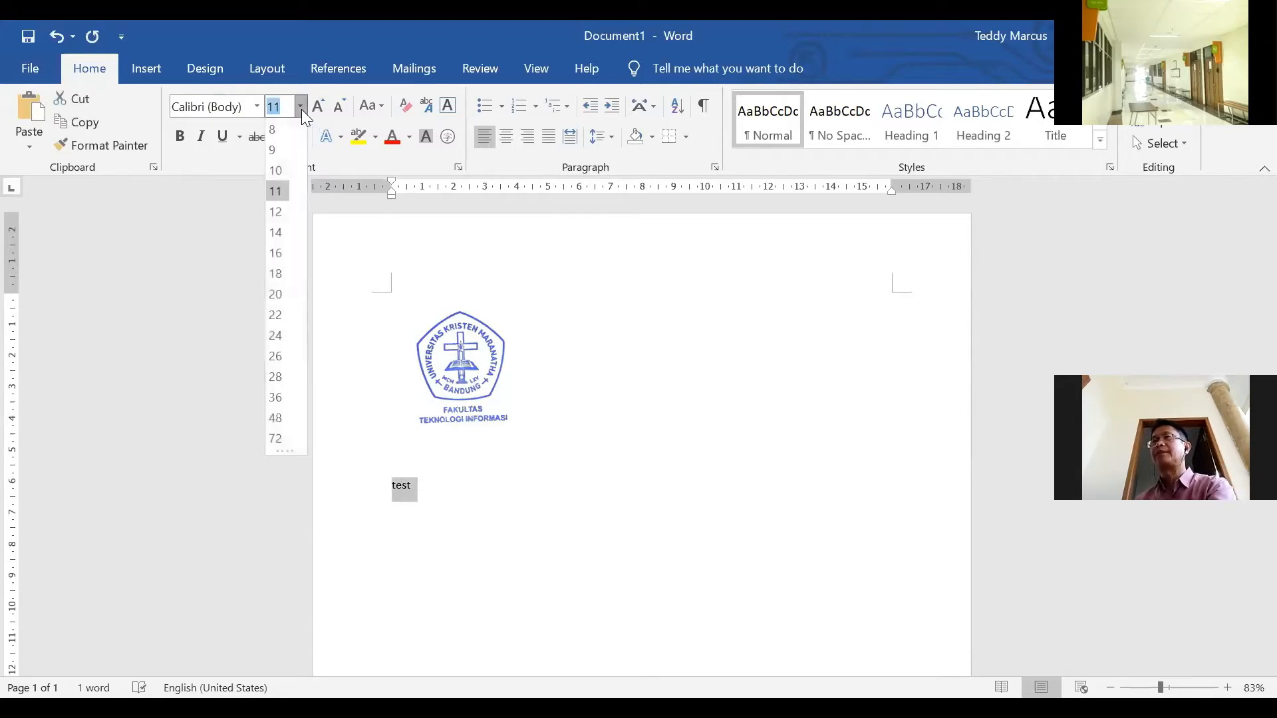
click(284, 296)
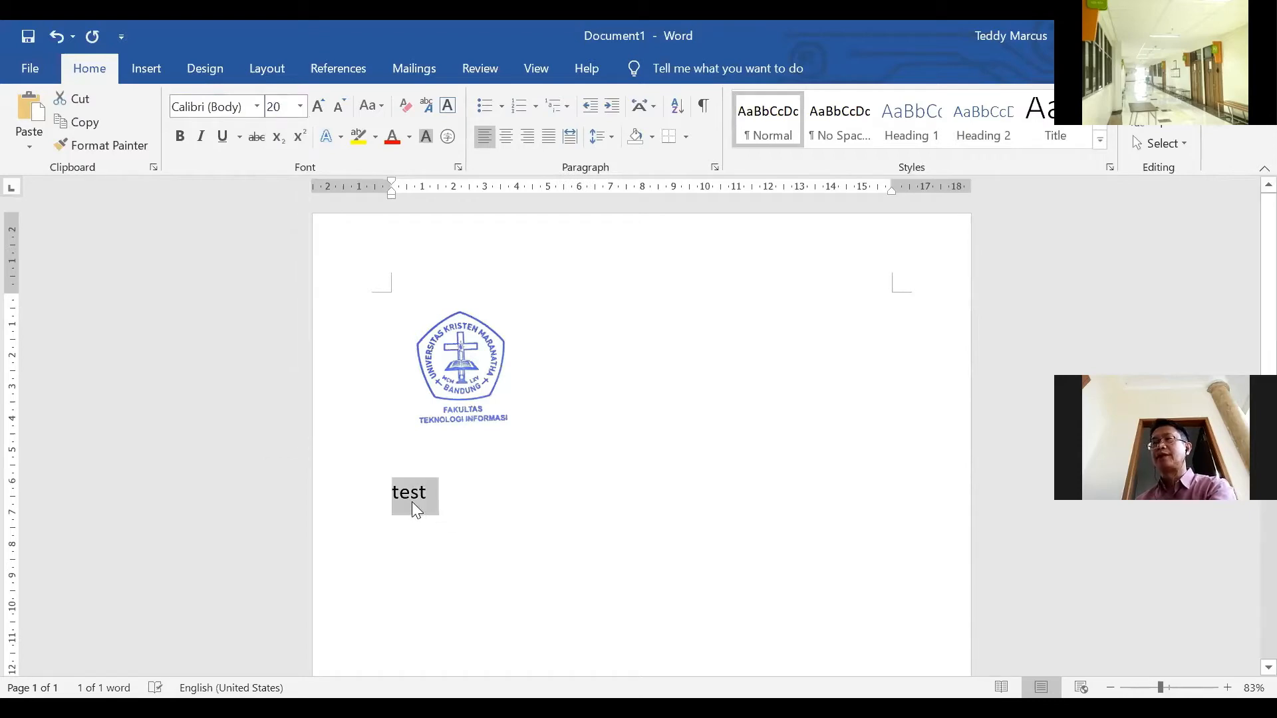
Compare the context options of the selected word "test" with those of the logo picture
right_click(416, 511)
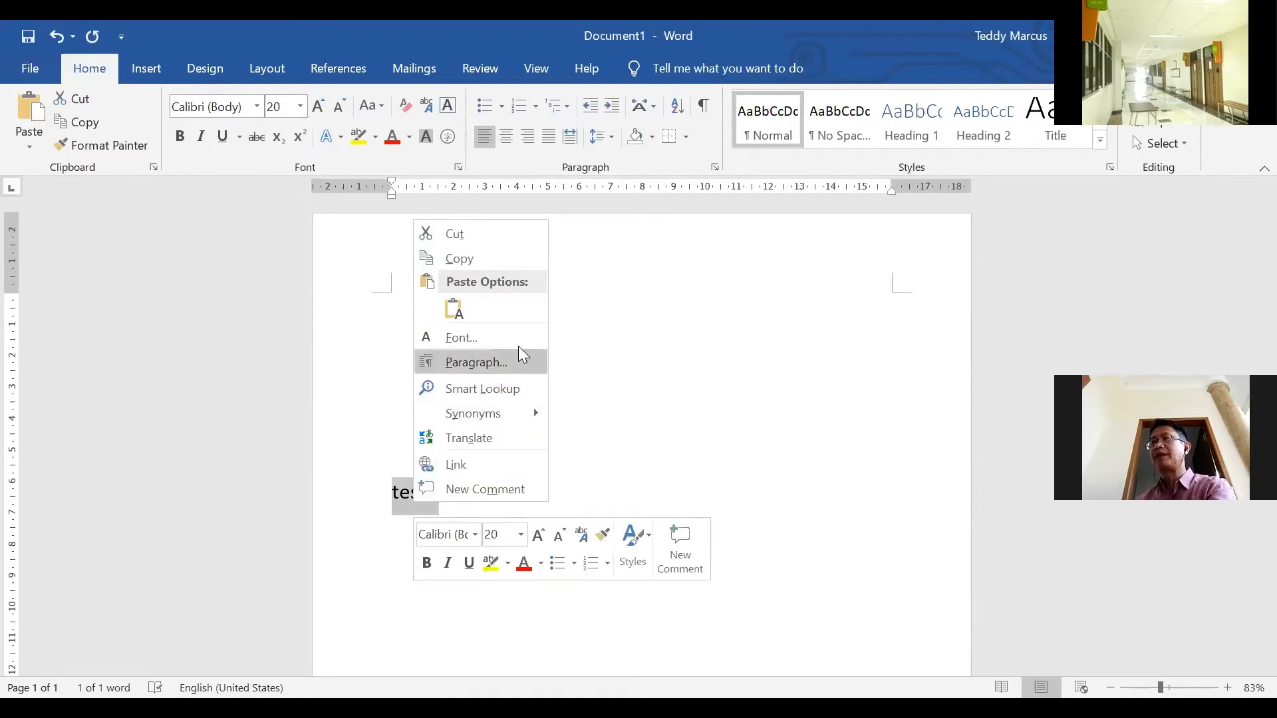
click(632, 474)
click(459, 382)
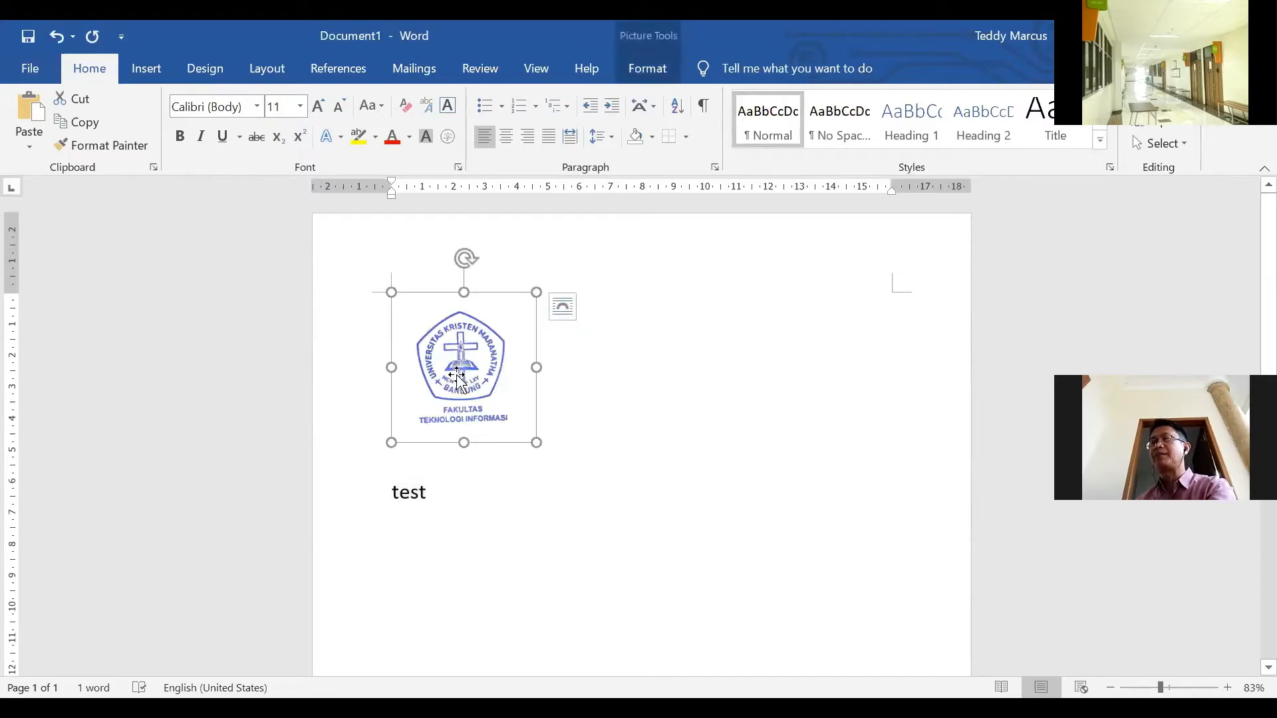
right_click(459, 380)
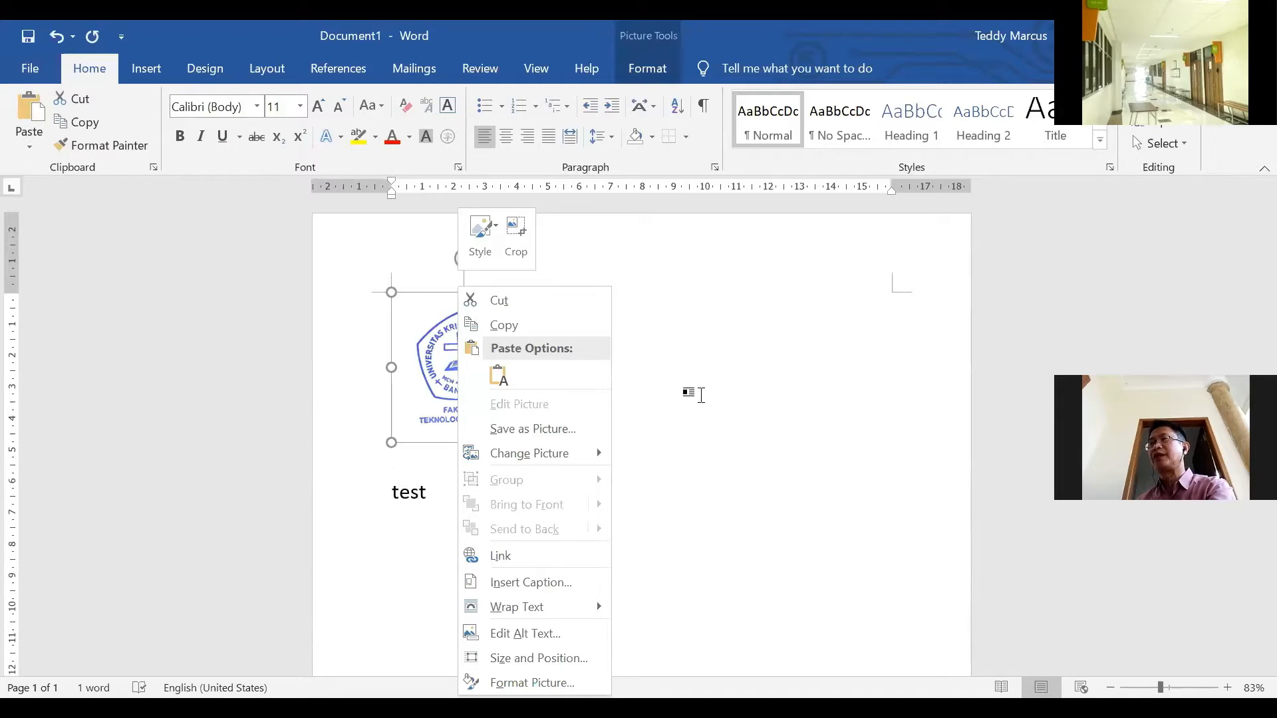
click(762, 421)
click(767, 420)
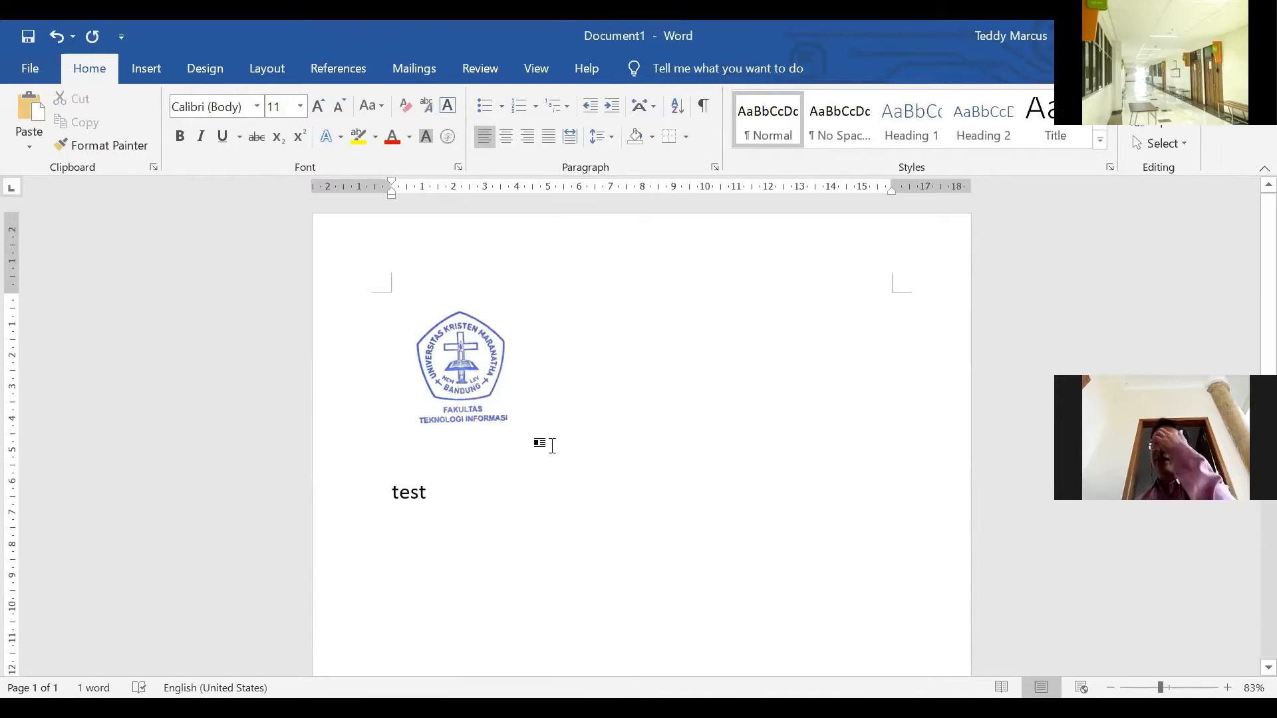
Start a new line after the word "test"
click(459, 484)
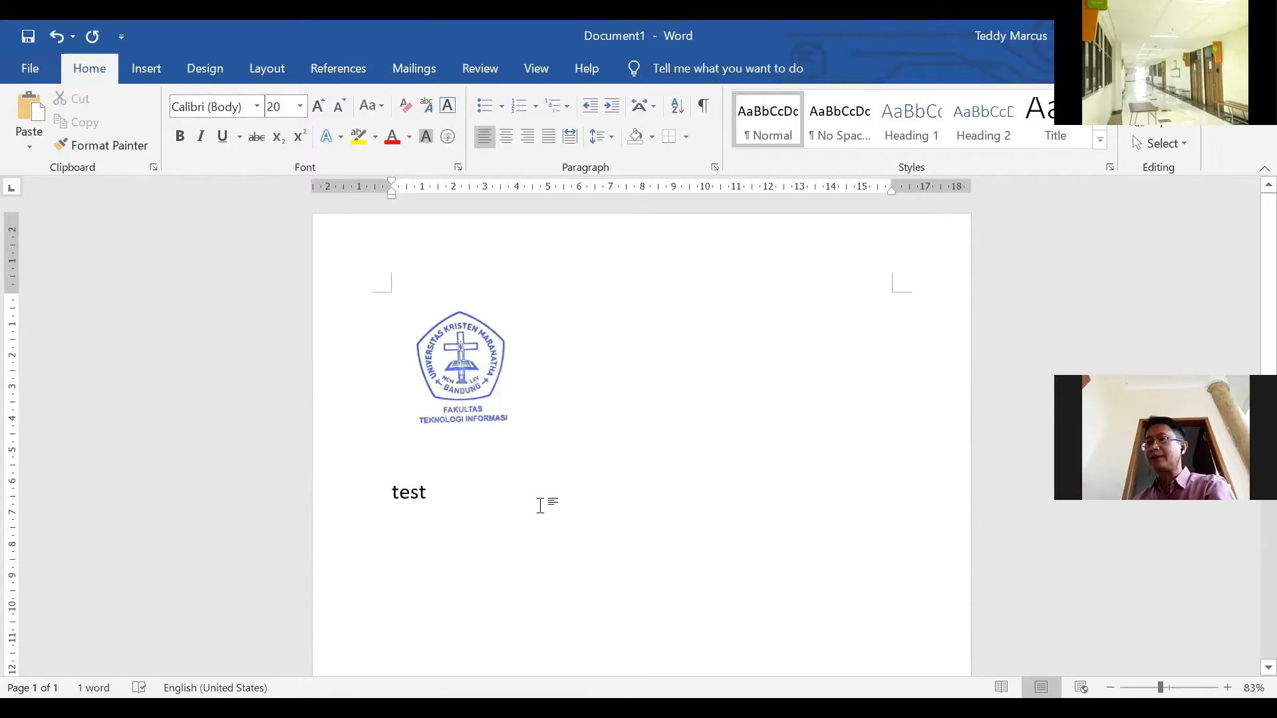
key(Return)
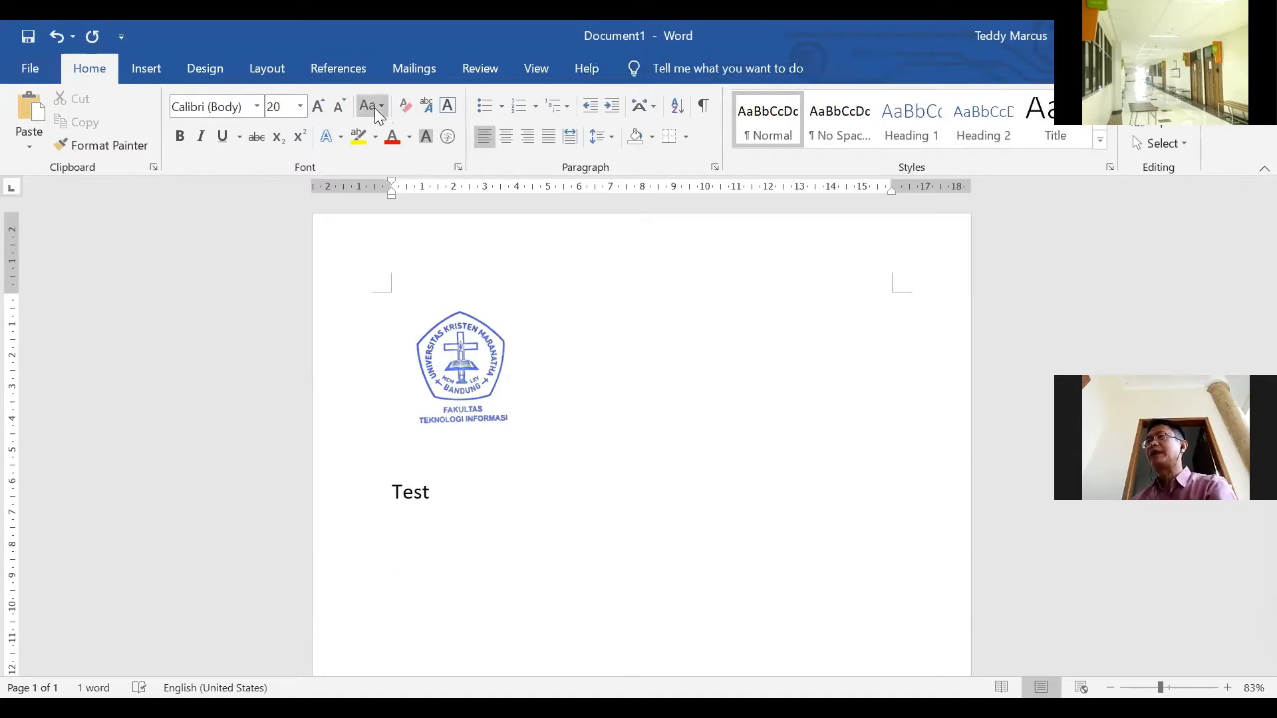
Select the word "Test" and the logo picture alternately to compare the formatting tools offered for each
double_click(408, 498)
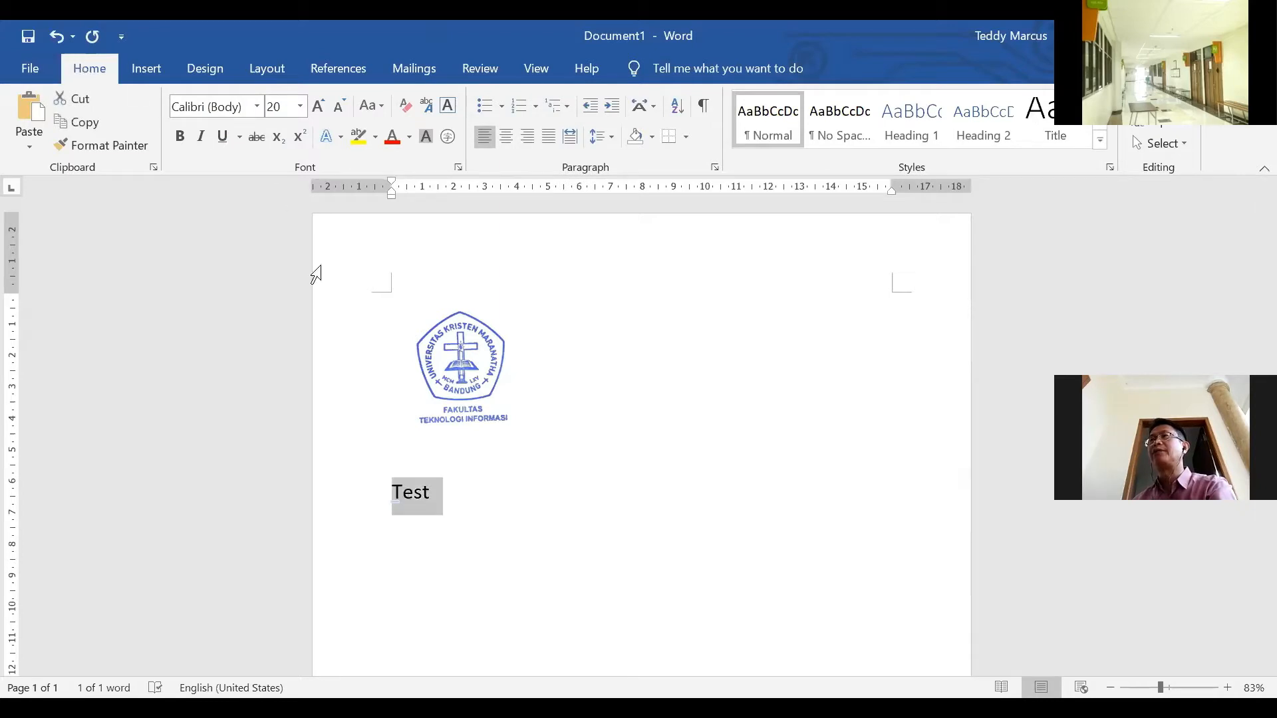
click(465, 361)
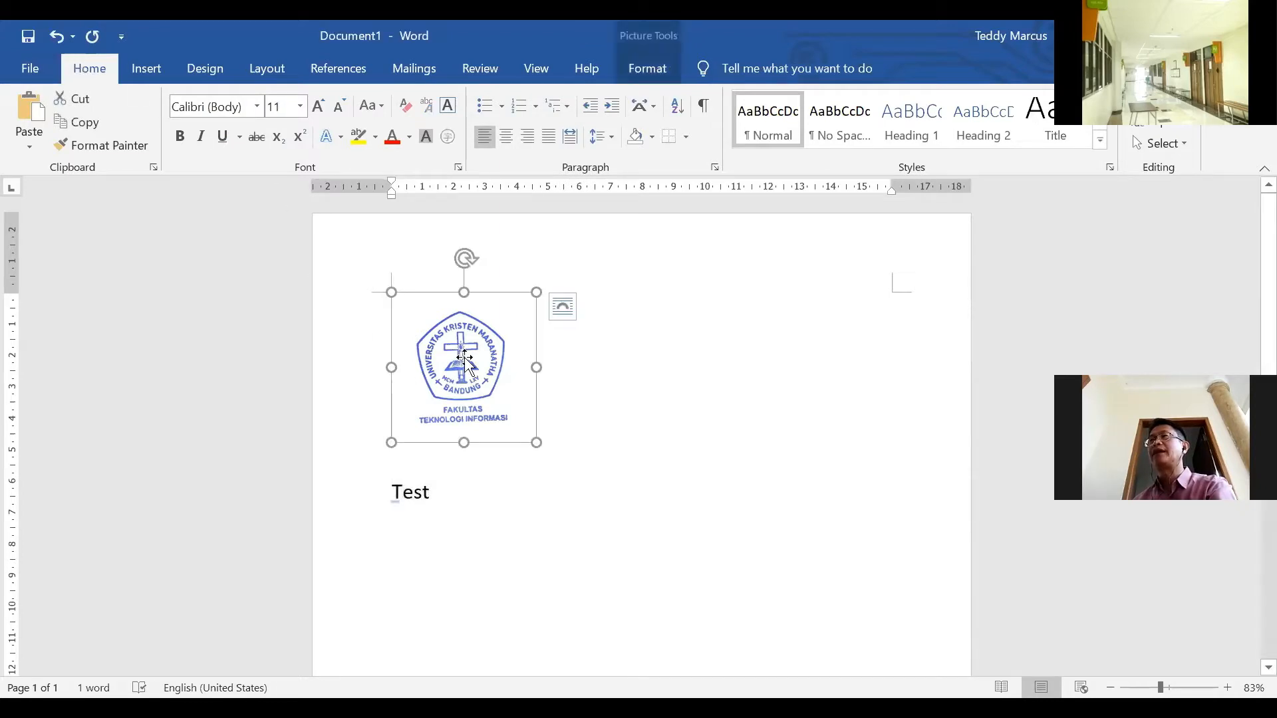
double_click(466, 360)
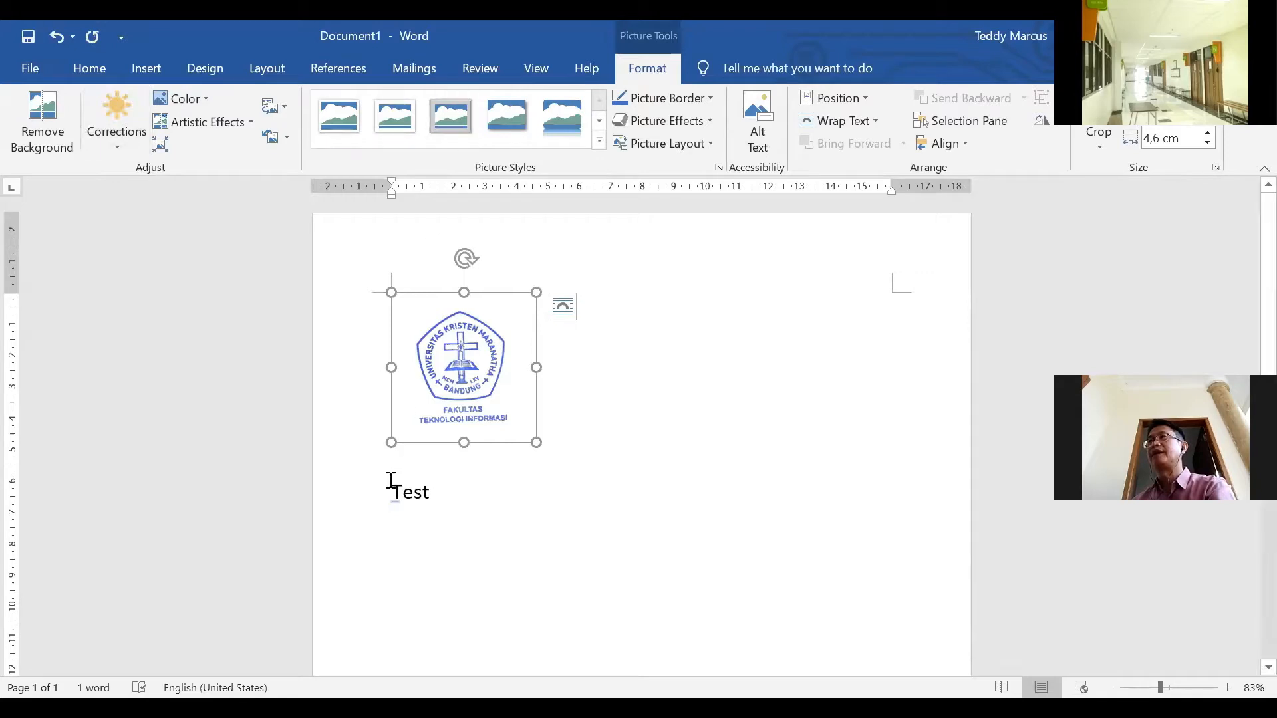
click(409, 494)
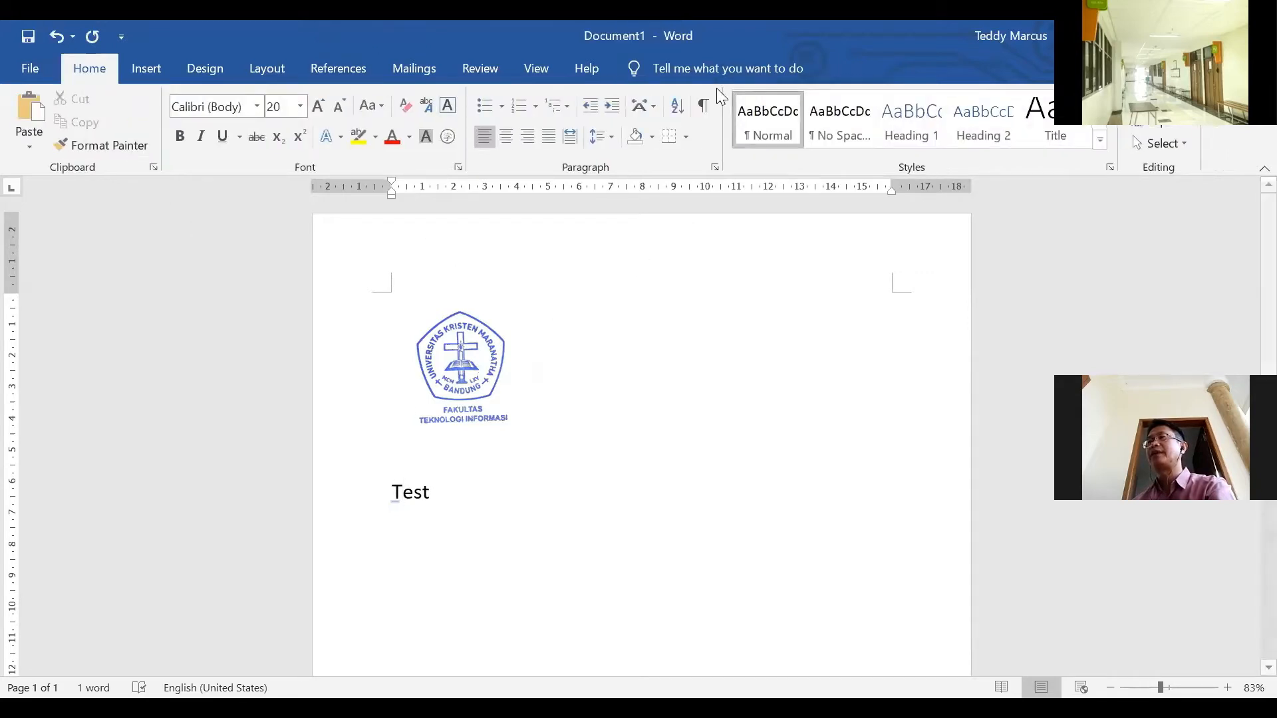
click(472, 377)
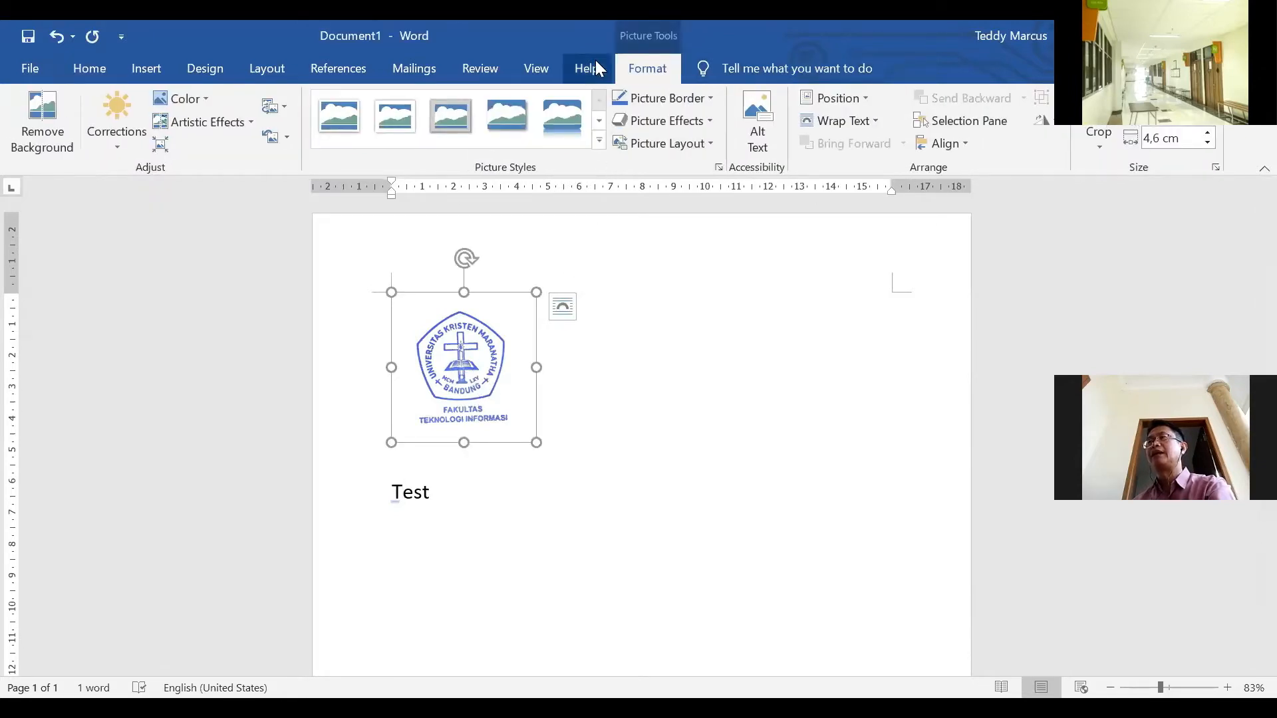
click(474, 487)
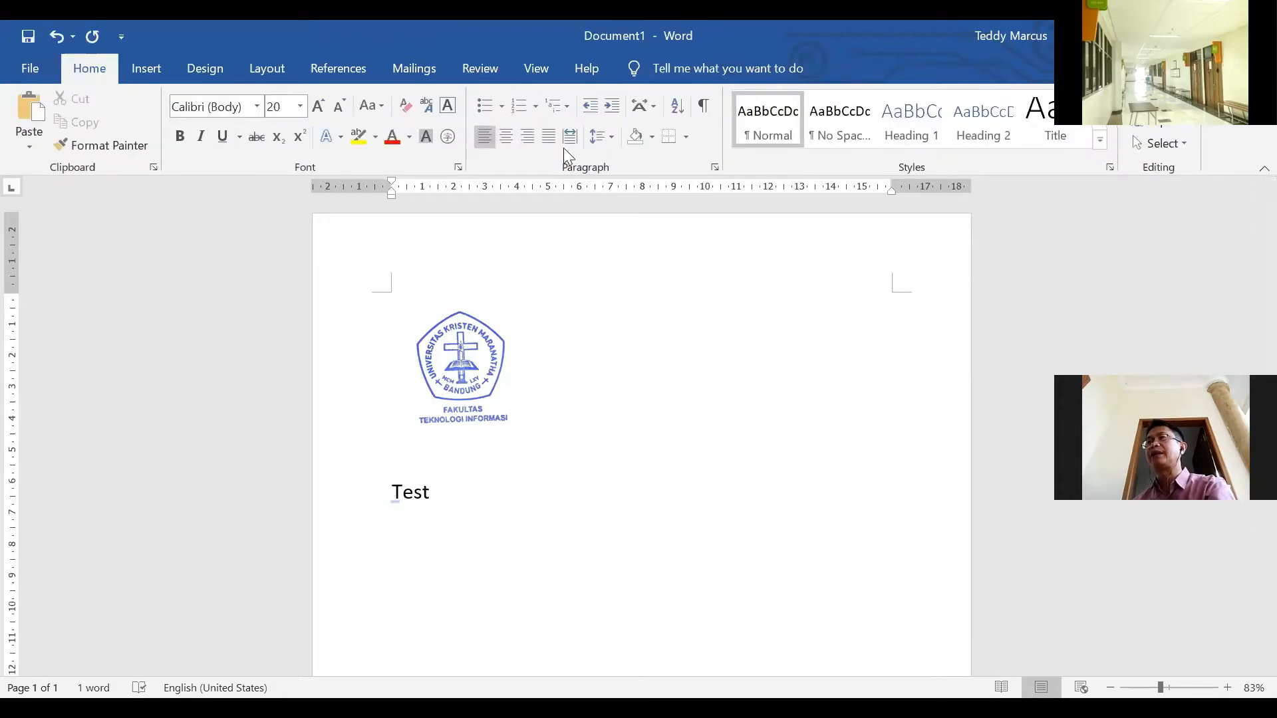
right_click(413, 492)
click(407, 492)
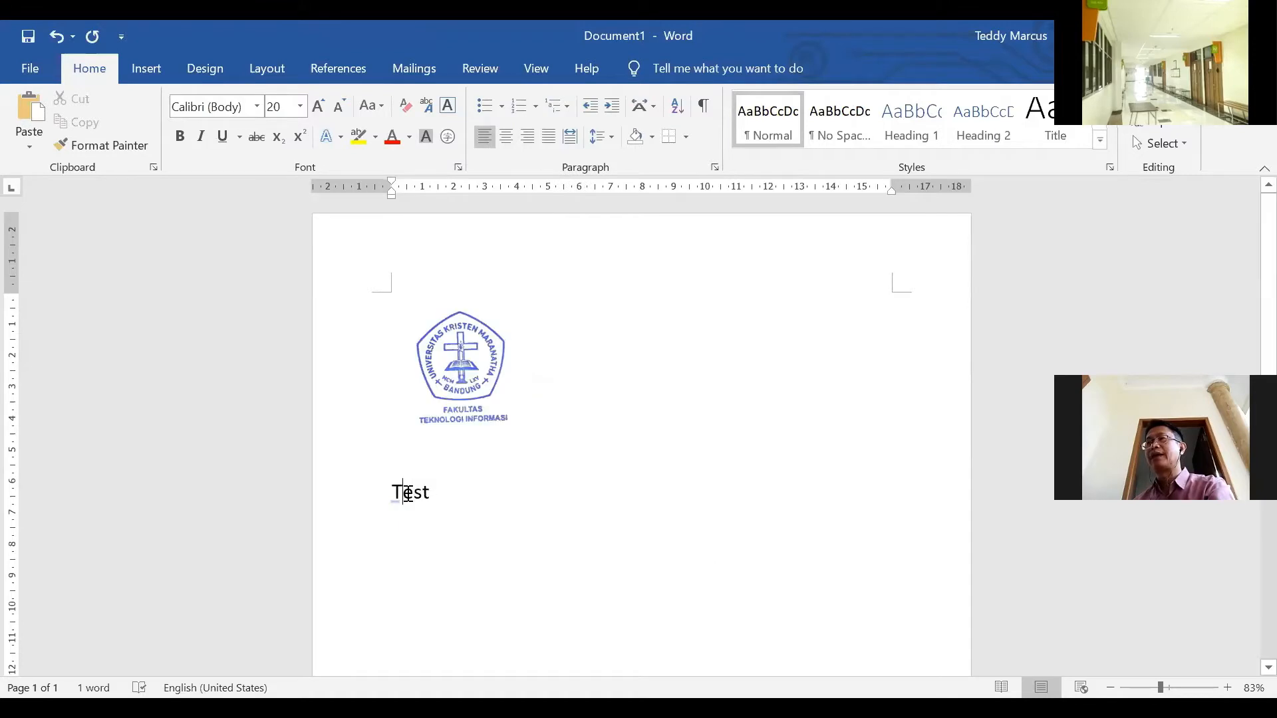
Select the logo picture to review its picture formatting tools, and deselect it again
click(724, 327)
click(488, 360)
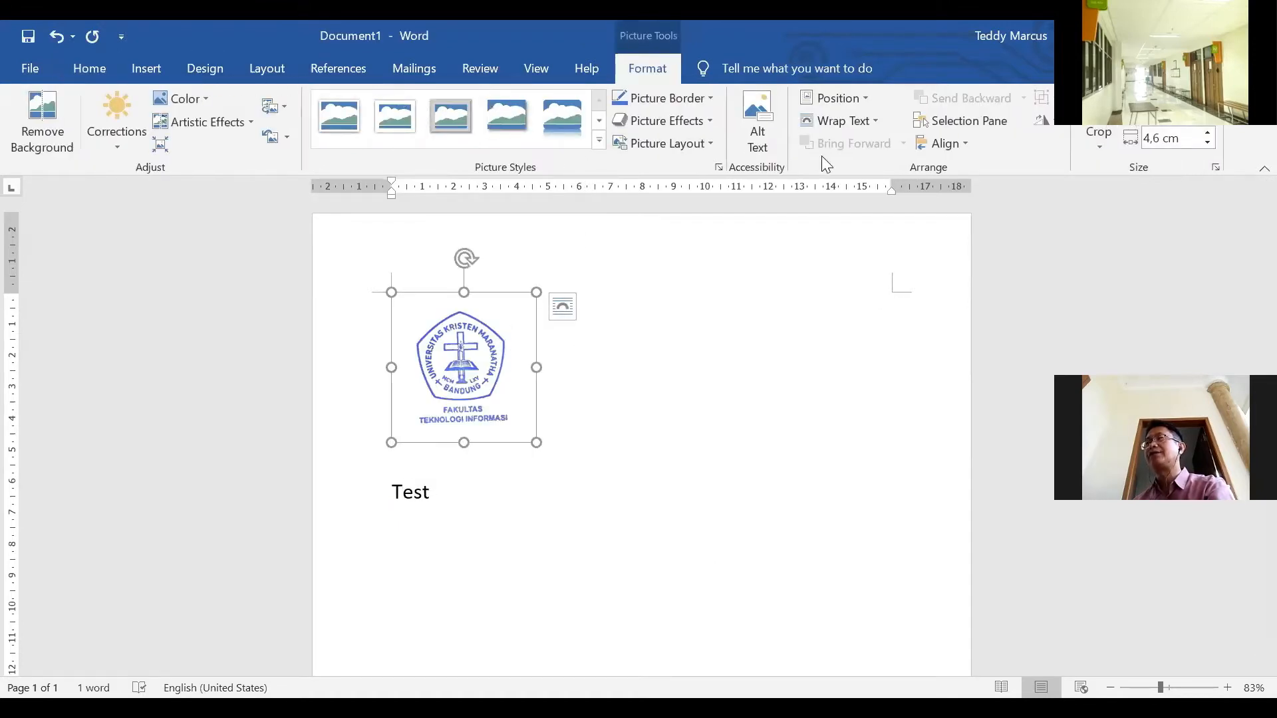
click(694, 379)
Look over the available shapes and insert a Basic Block List SmartArt graphic below the logo picture
click(149, 70)
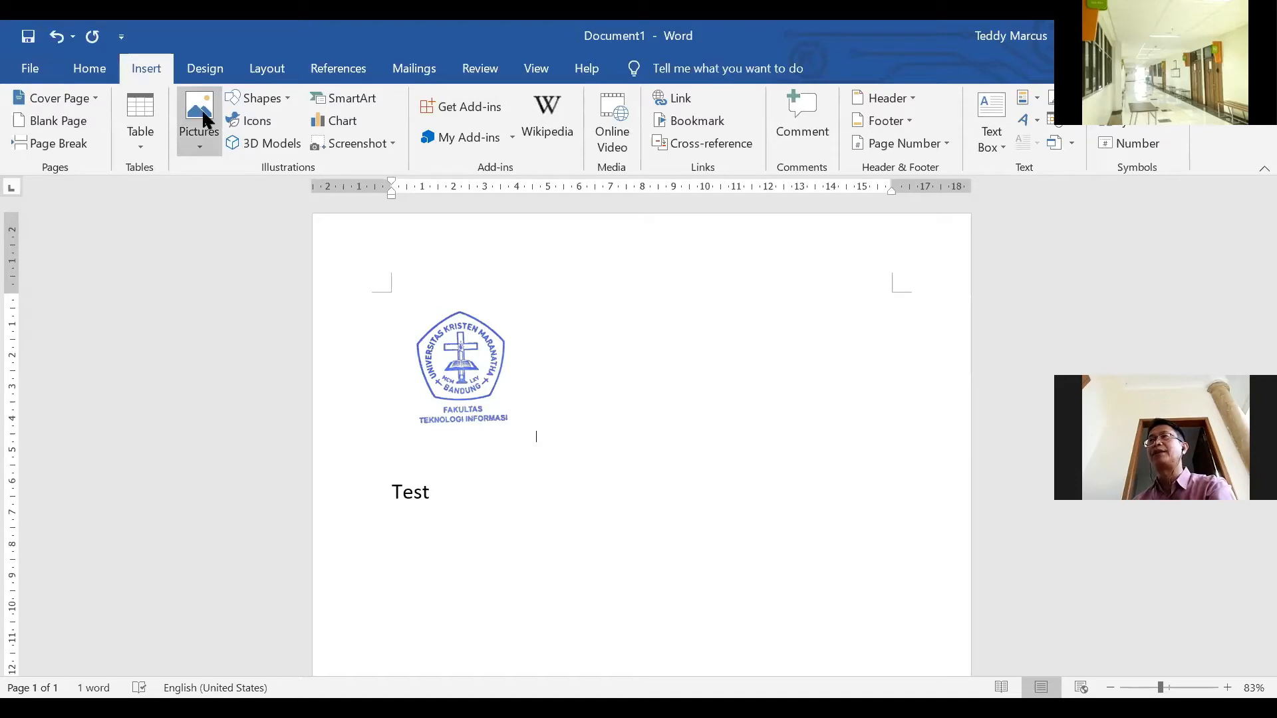
click(269, 97)
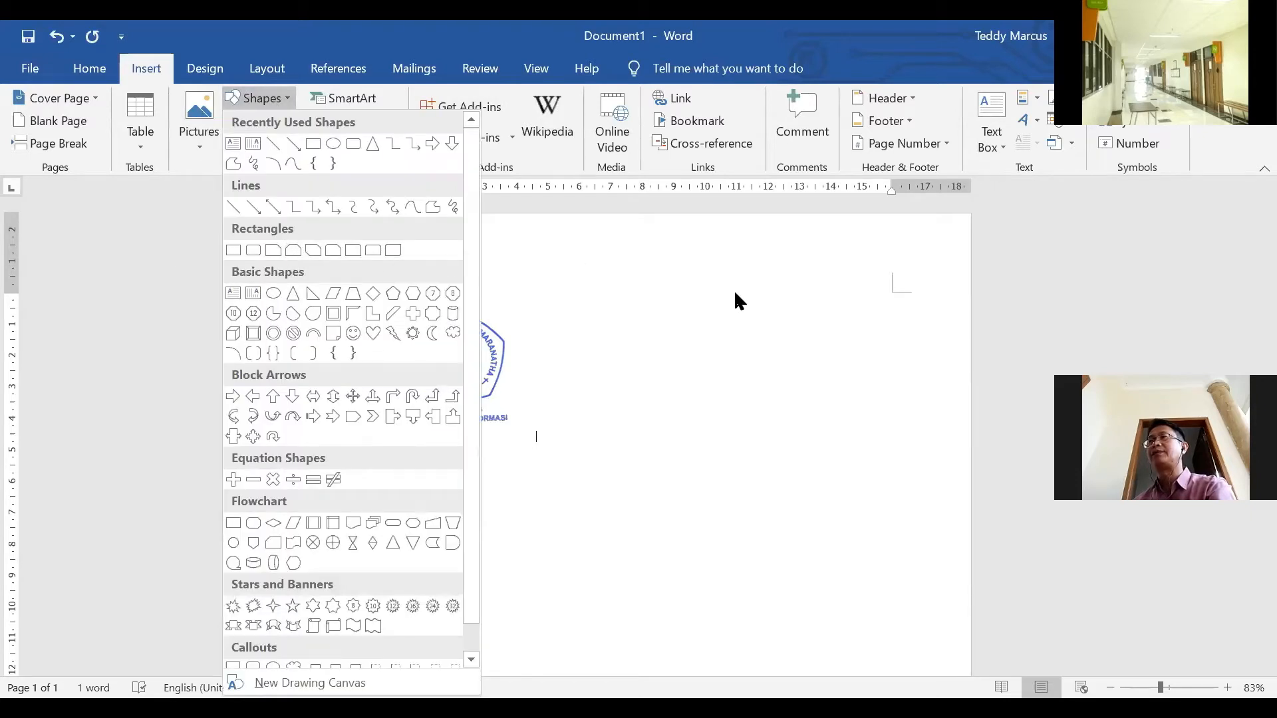
click(735, 292)
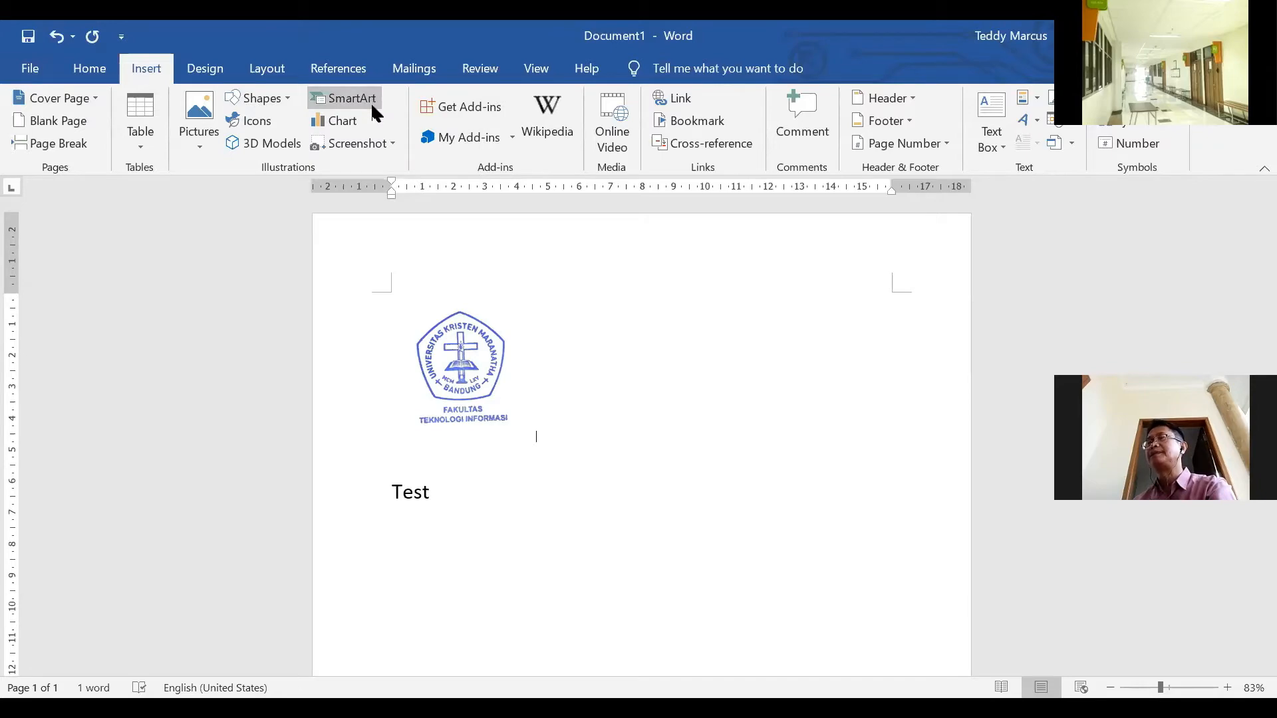
click(373, 106)
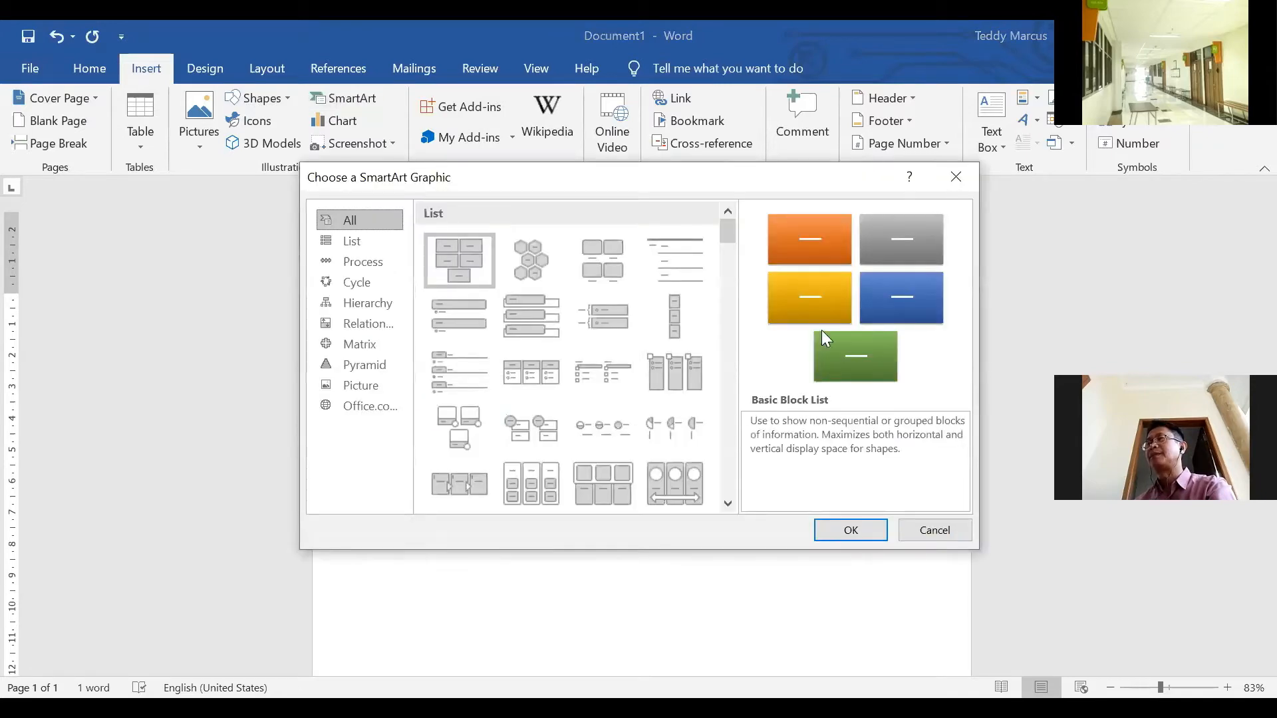
click(854, 531)
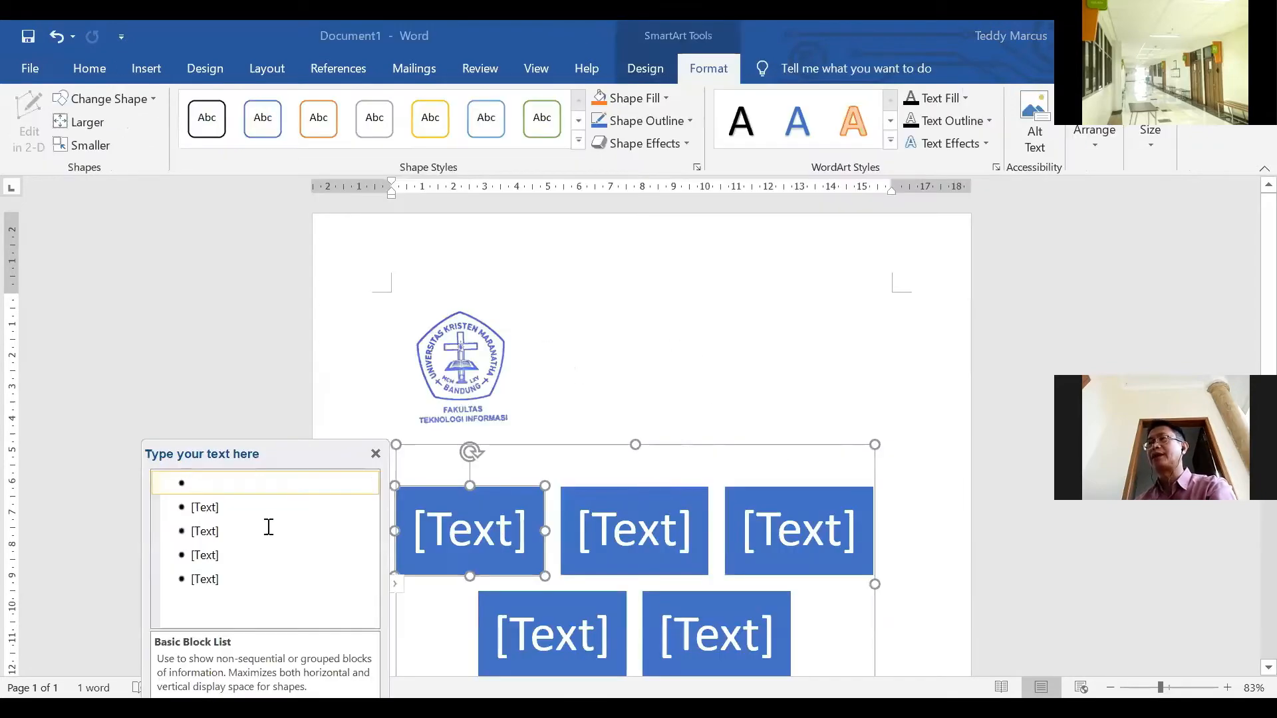
Enter 1, 2, 3 and 4 as the first four items of the SmartArt block list
text(1)
key(Return)
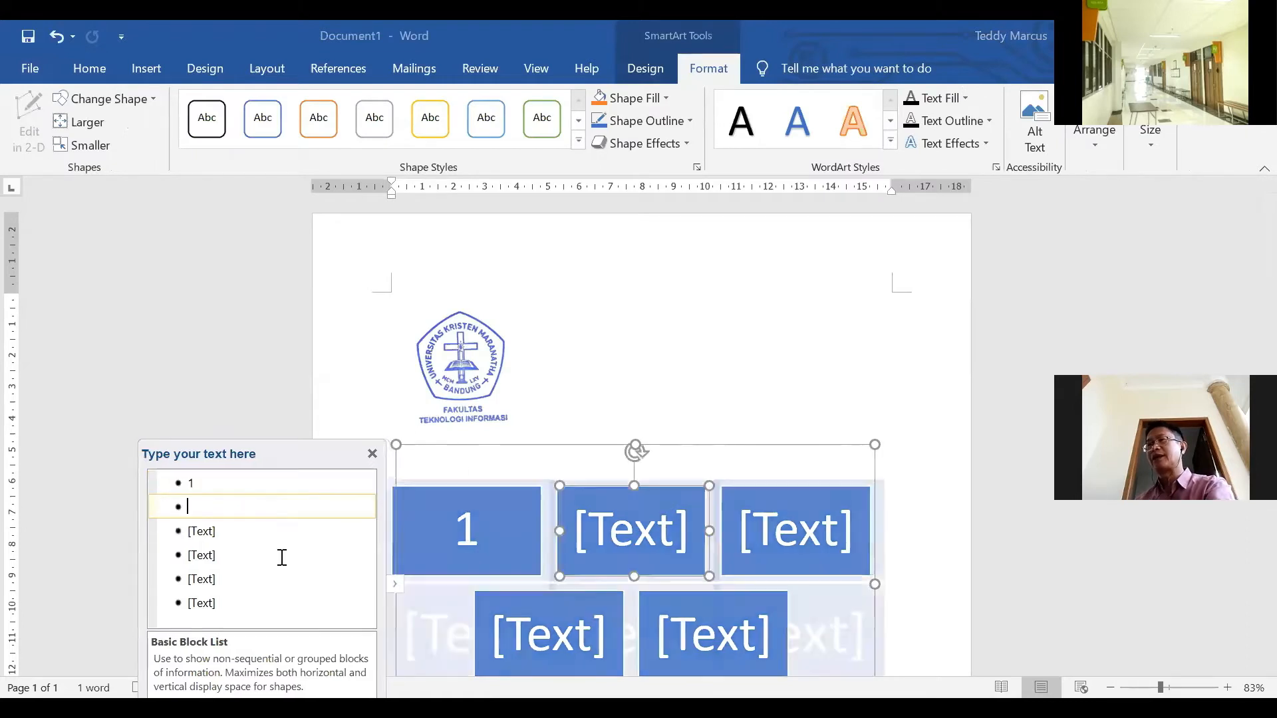
text(2)
key(Return)
text(3)
key(Return)
text(4)
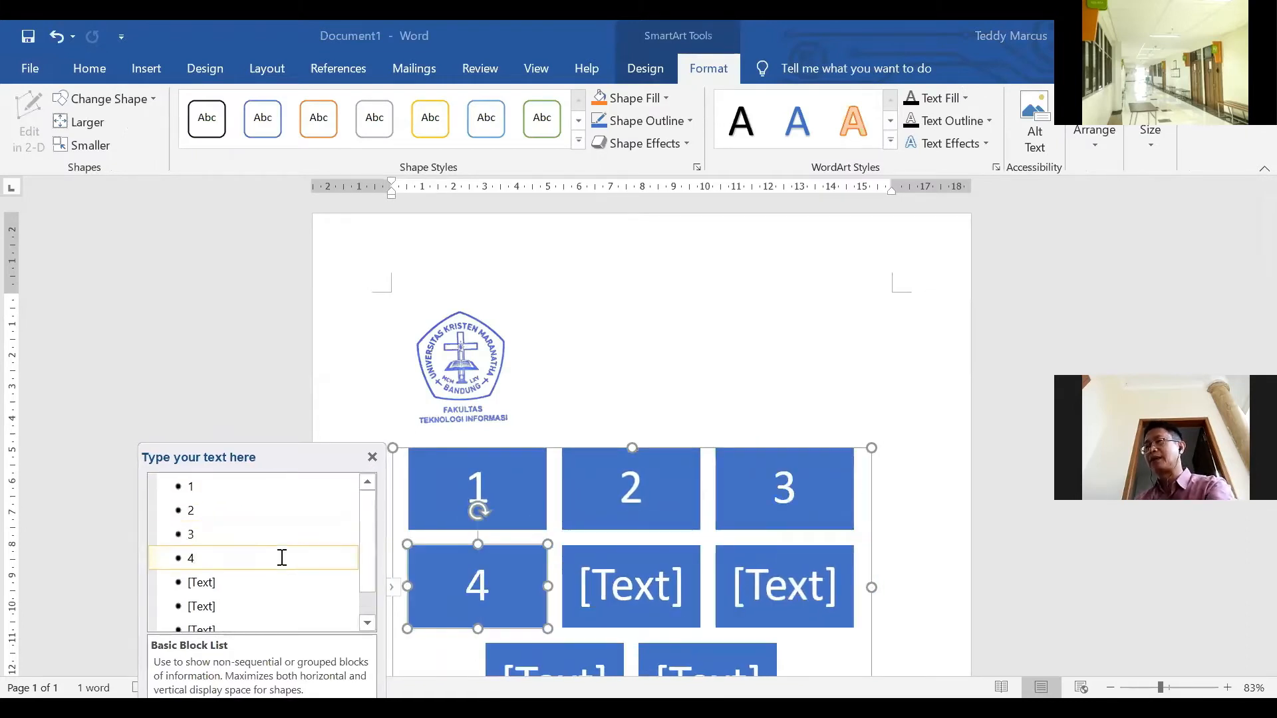
Remove the empty placeholder items after item 4 from the SmartArt list and deselect the graphic
key(shift+Down)
key(shift+Down)
key(shift+Down)
key(shift+Down)
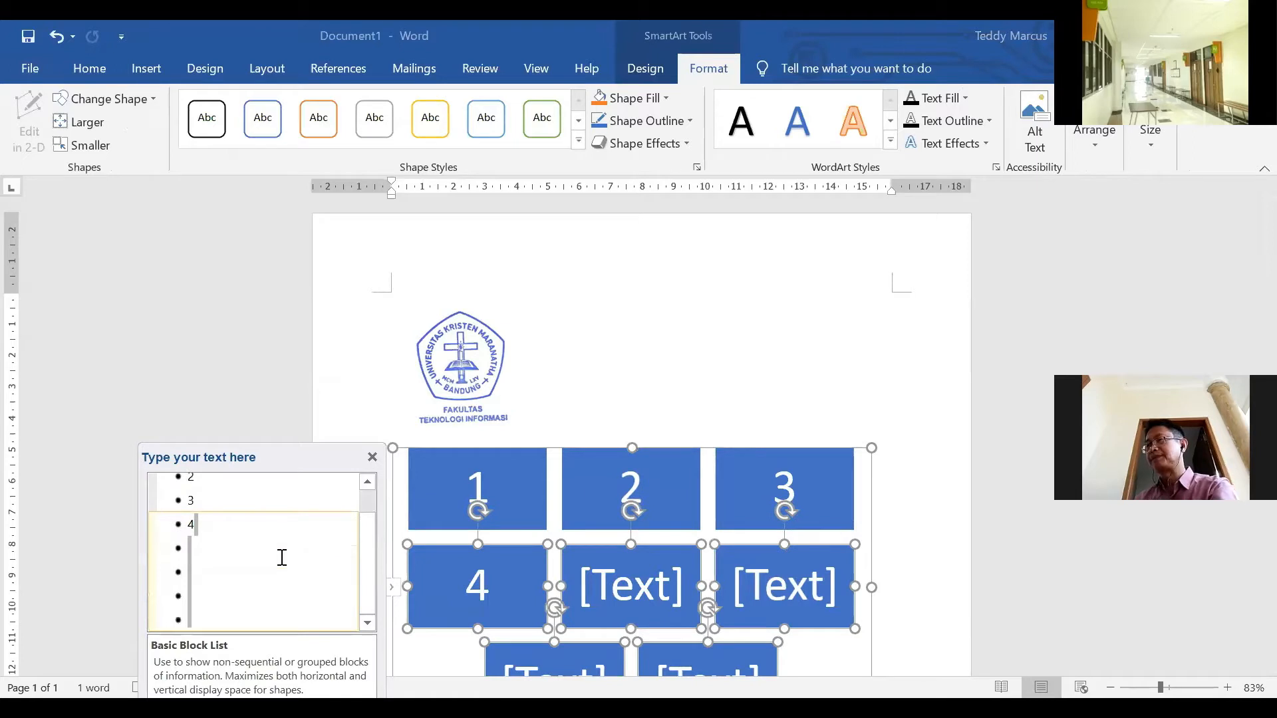
key(Delete)
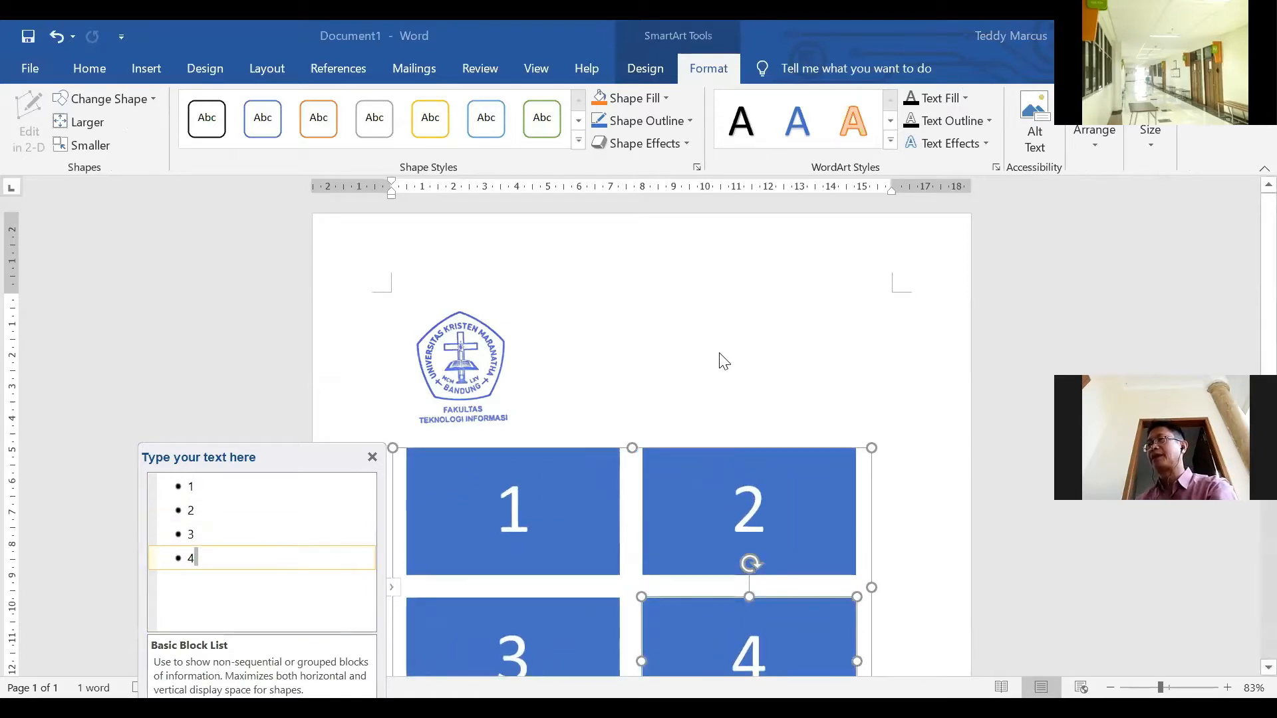
scroll(724, 361, down, 1)
click(617, 301)
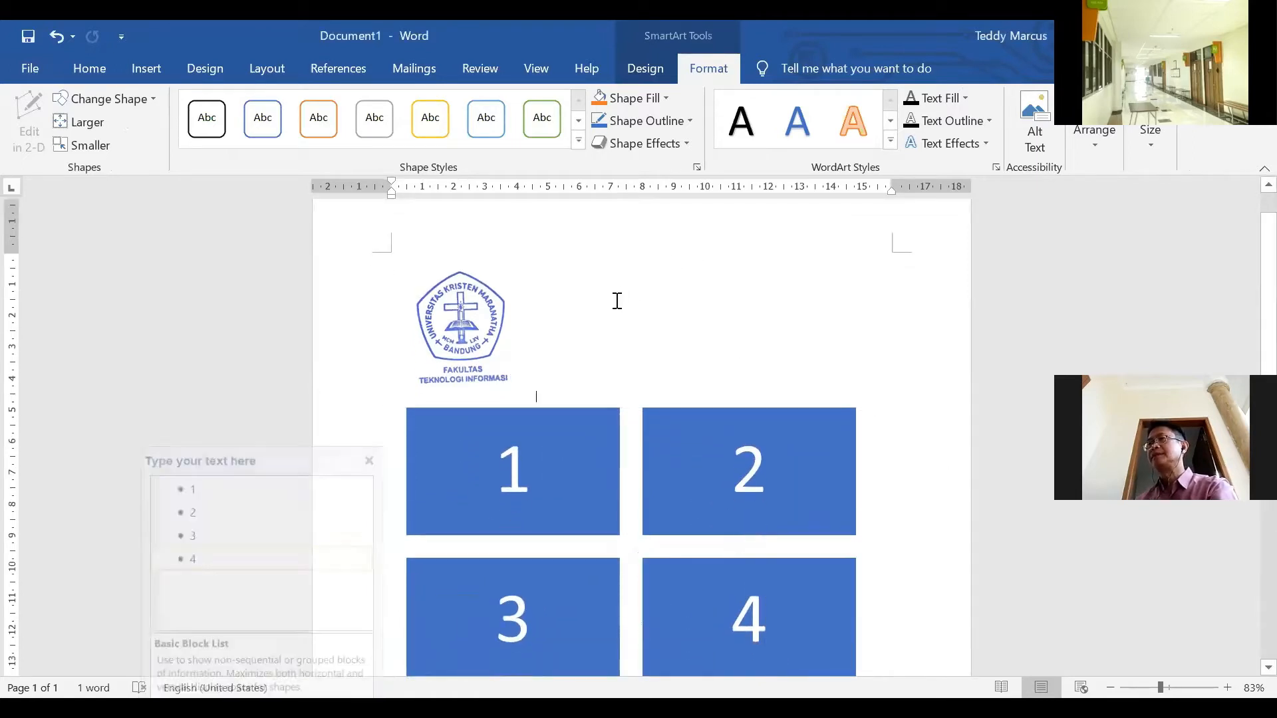
Compare the tools offered with the SmartArt graphic selected and deselected, reviewing its design and format options
scroll(897, 574, down, 3)
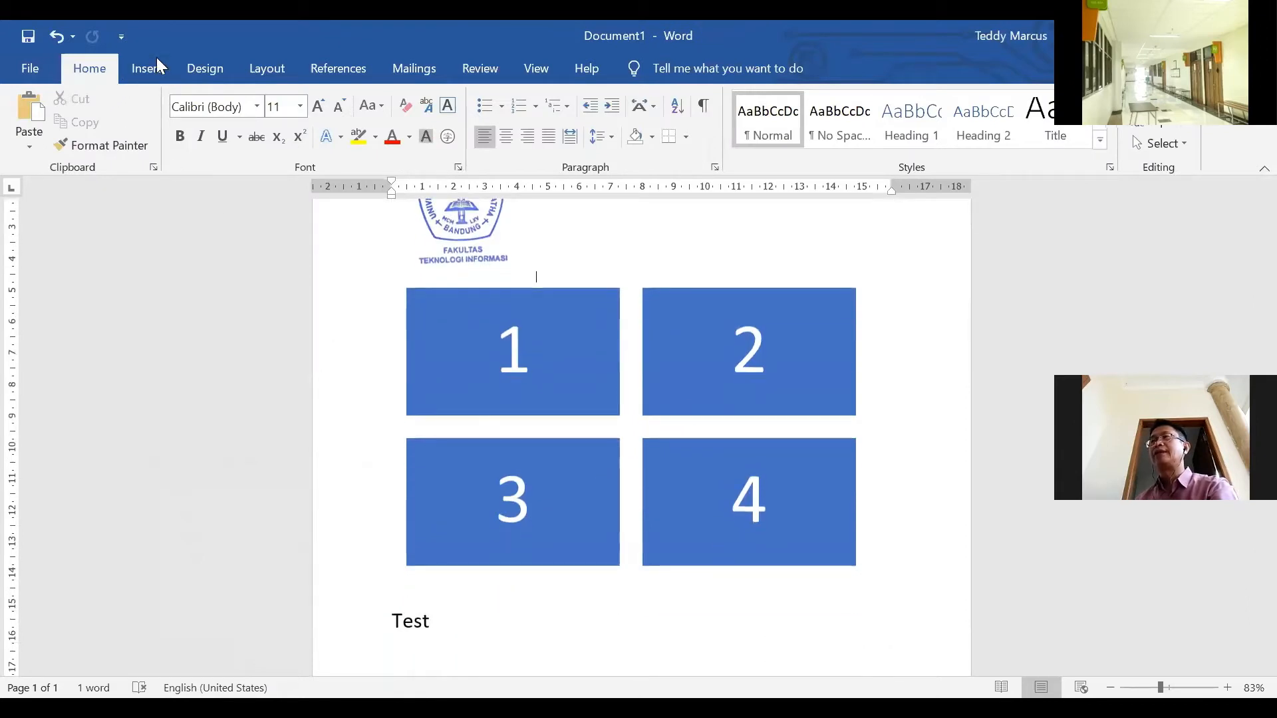
click(659, 337)
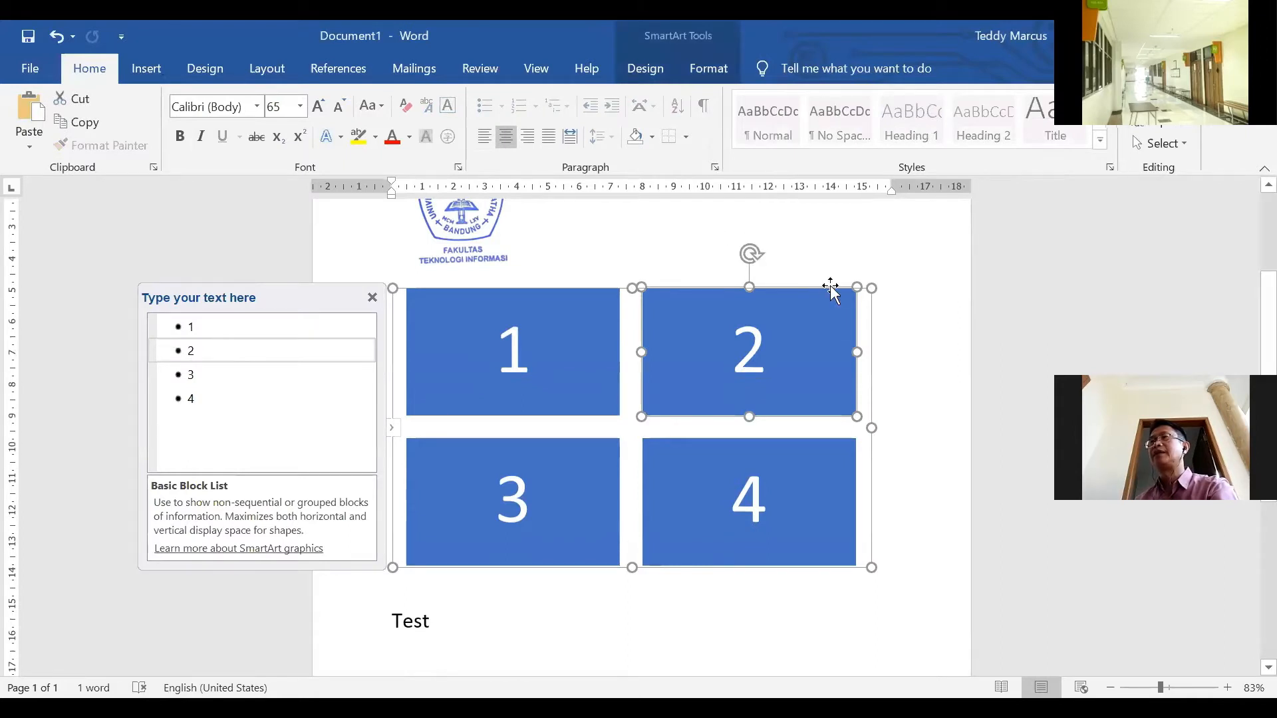
click(942, 279)
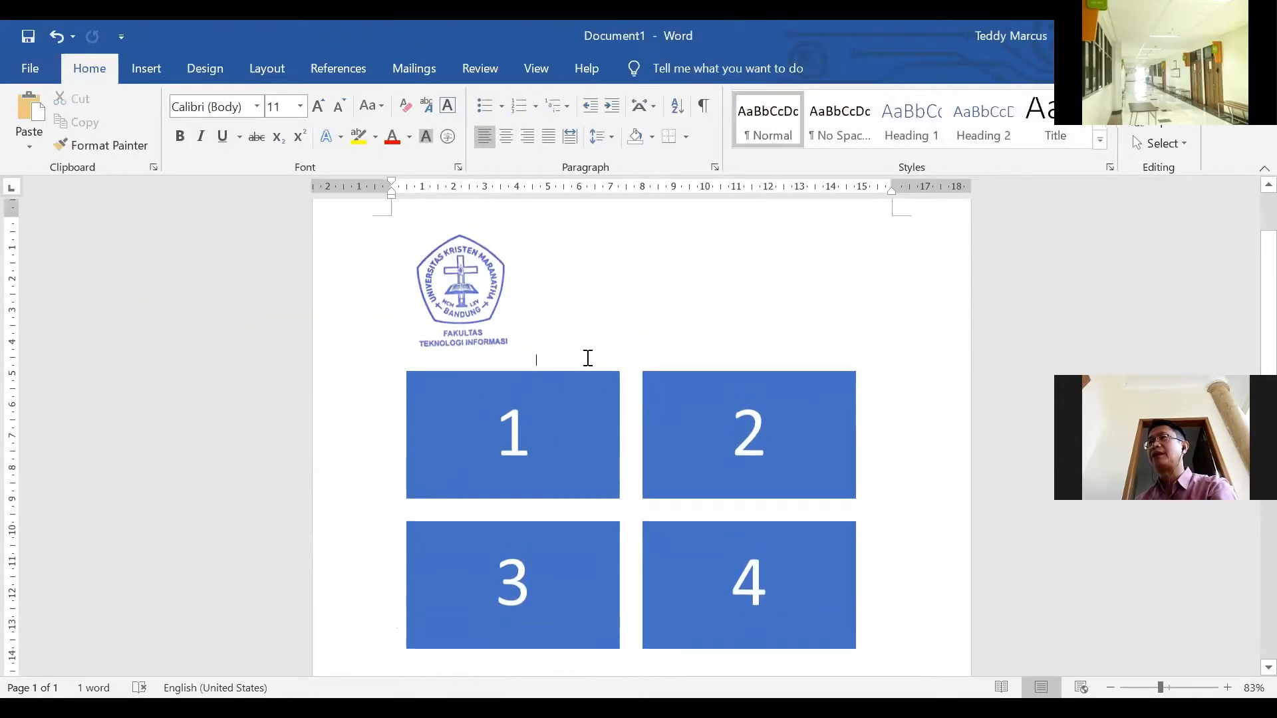
click(630, 394)
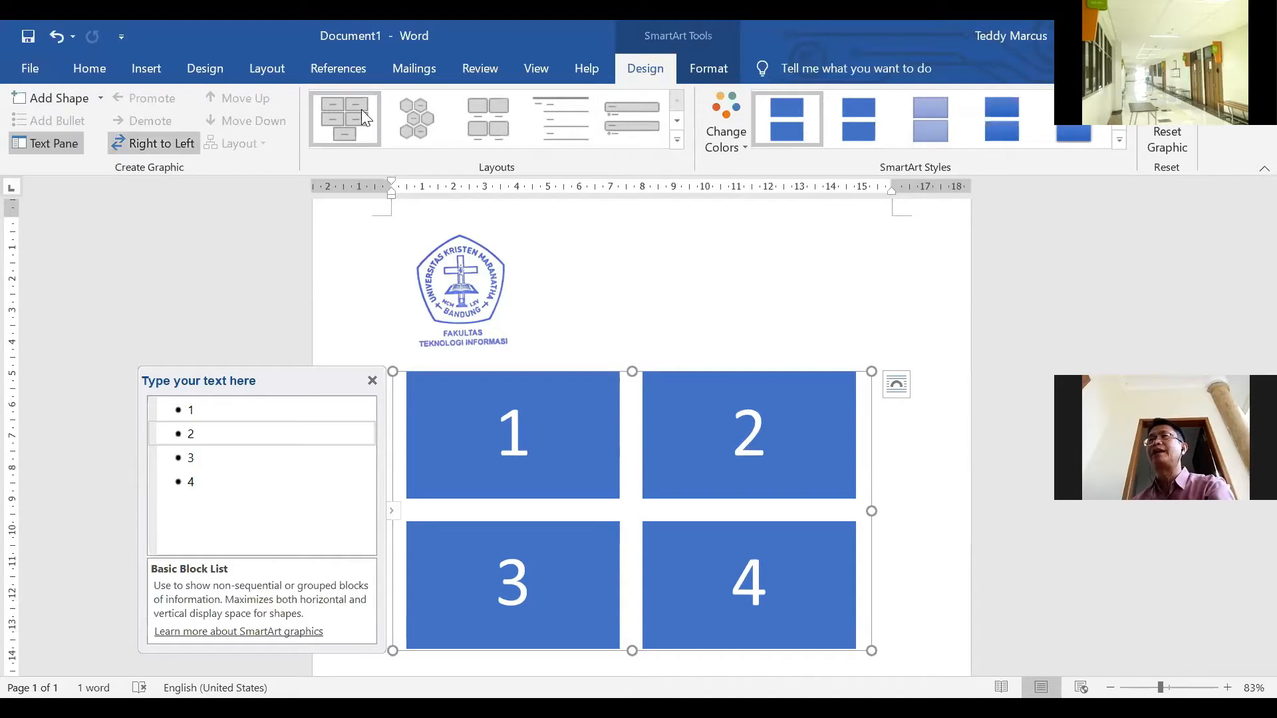
click(717, 76)
click(641, 74)
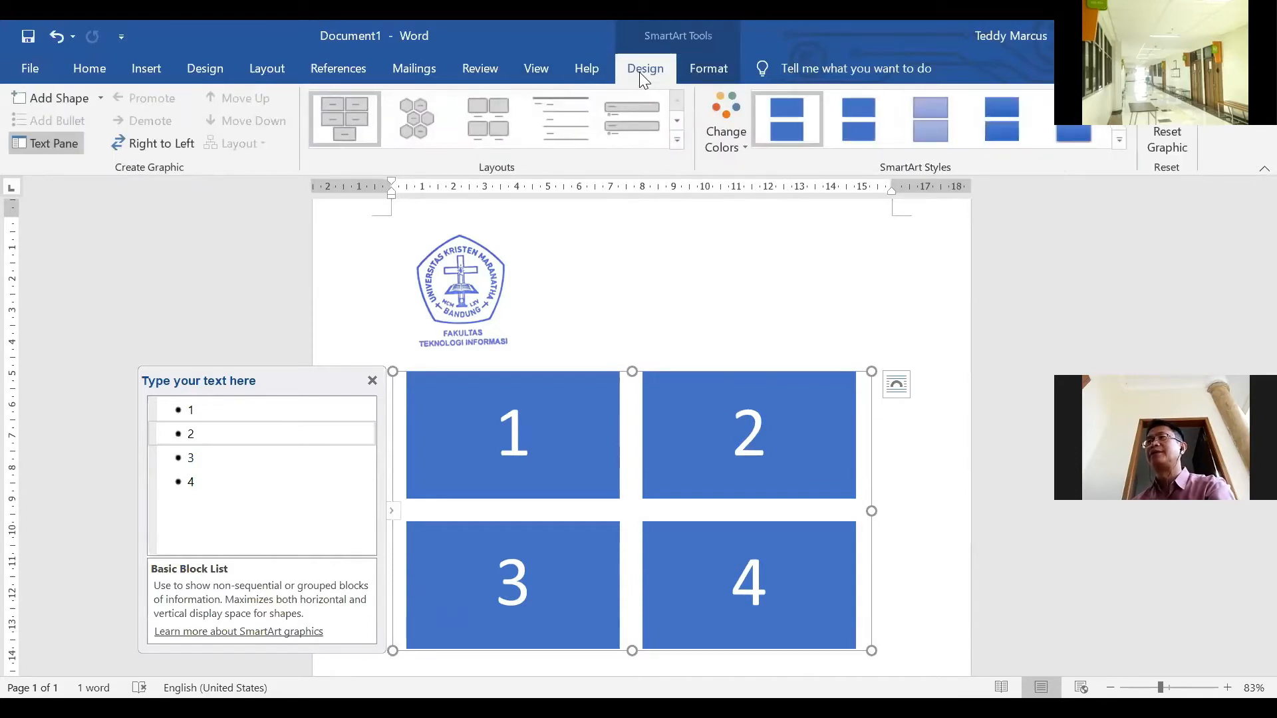
click(697, 287)
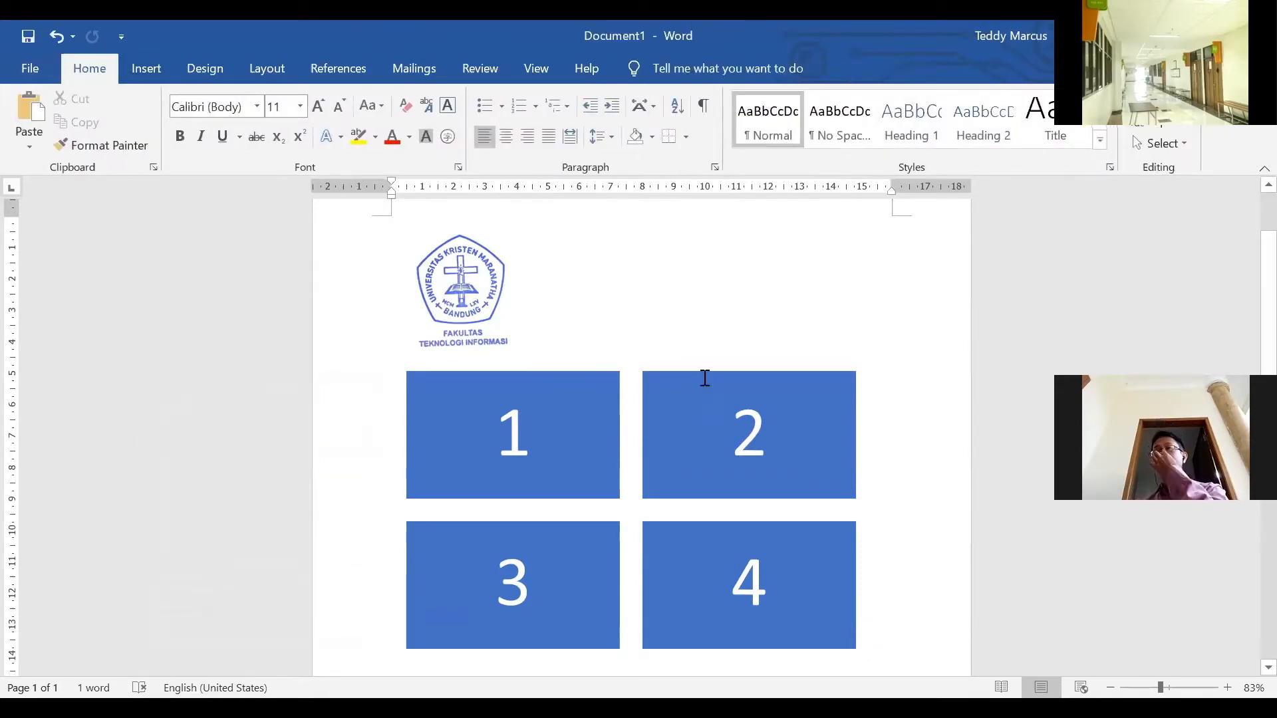
Add the text "Klik kiri –" two lines below the word "Test"
scroll(778, 575, down, 4)
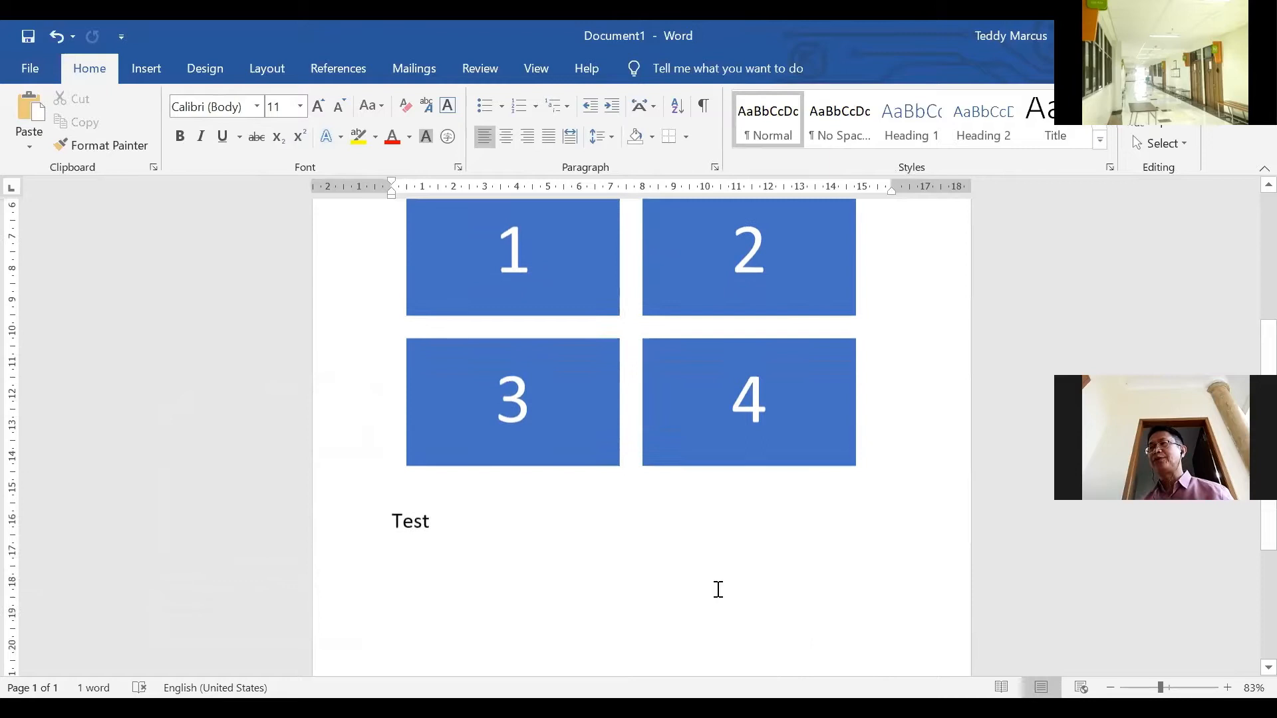
click(461, 523)
text(K)
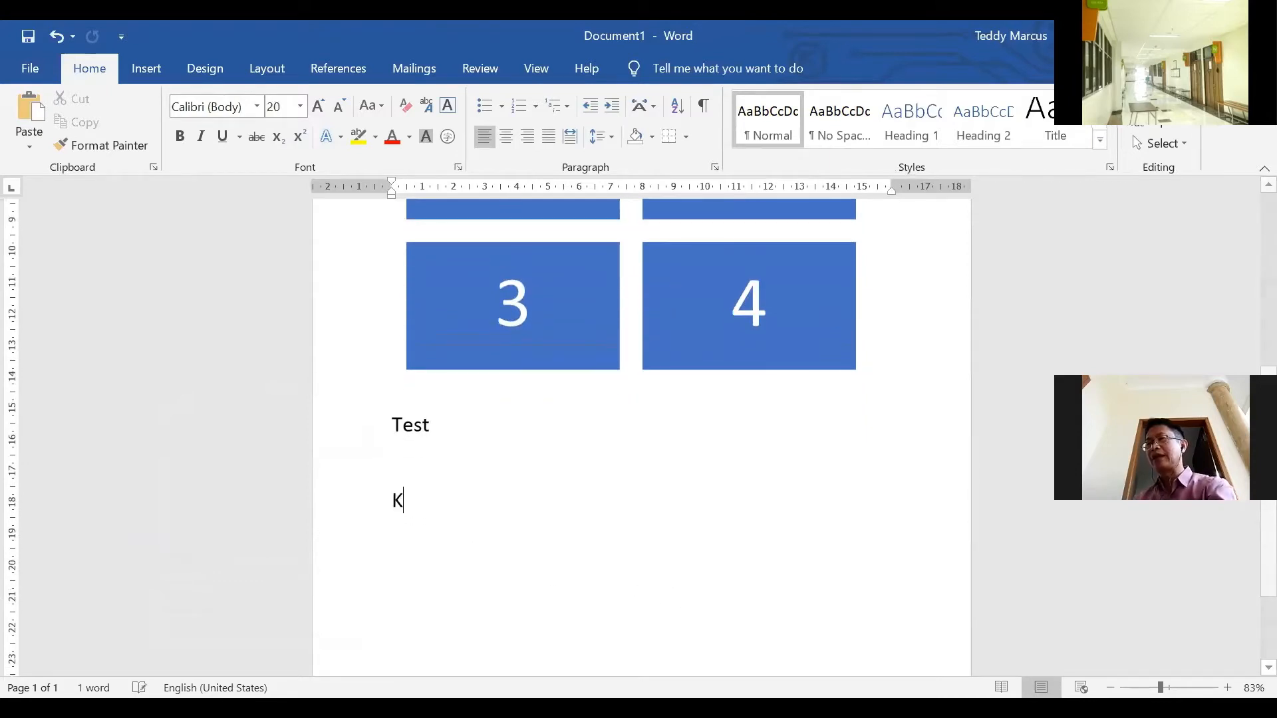
text(lik kir)
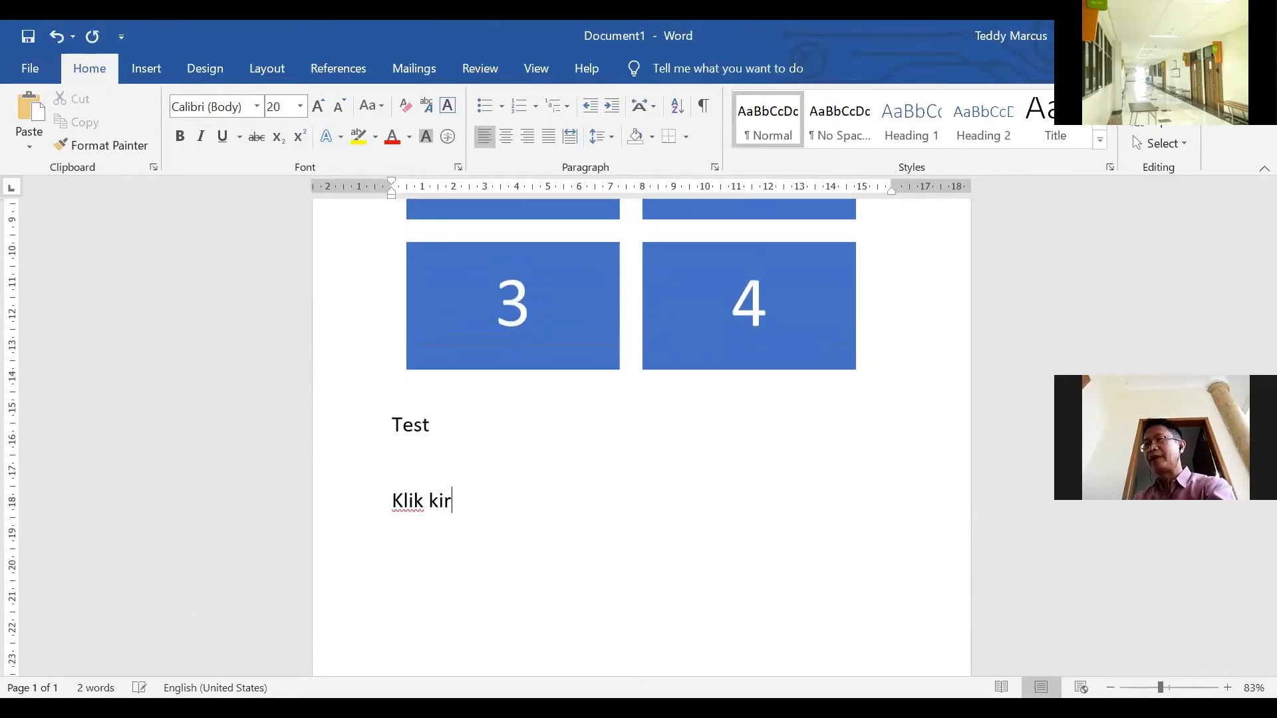
text(i )
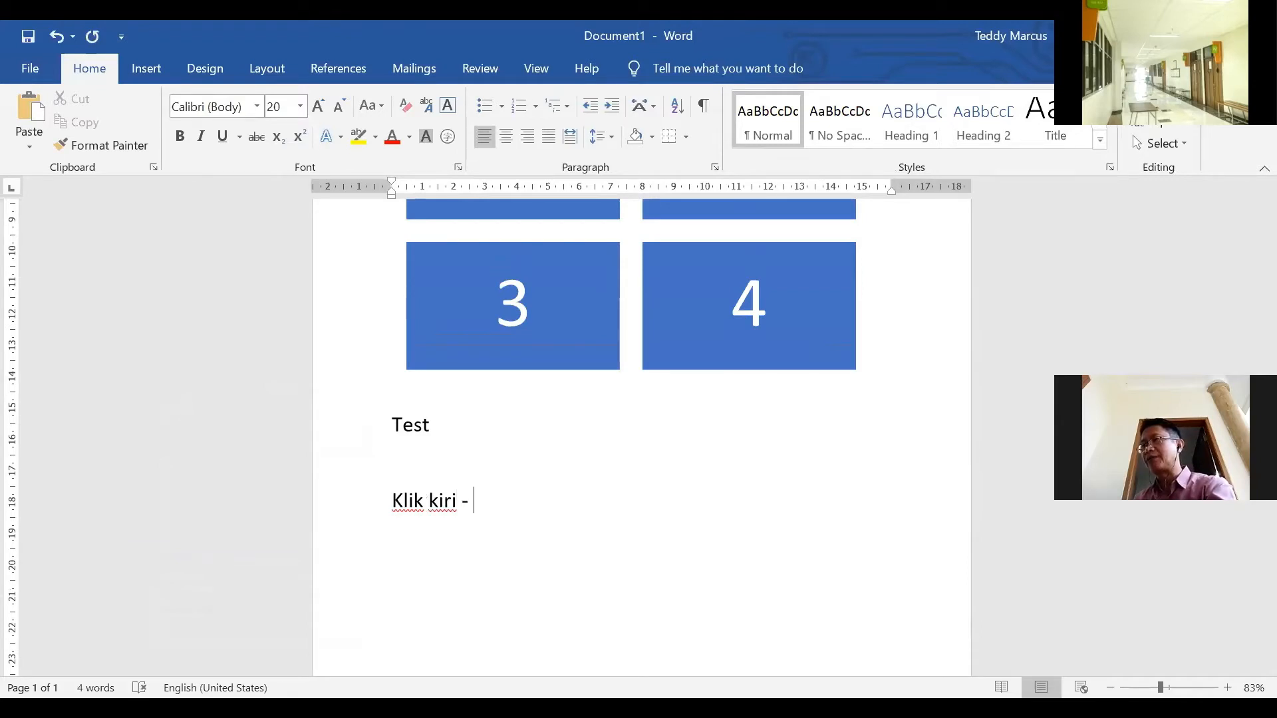
text(-)
Add a new line reading "Klik kanan" under the "Klik kiri –" line
key(Return)
text(K)
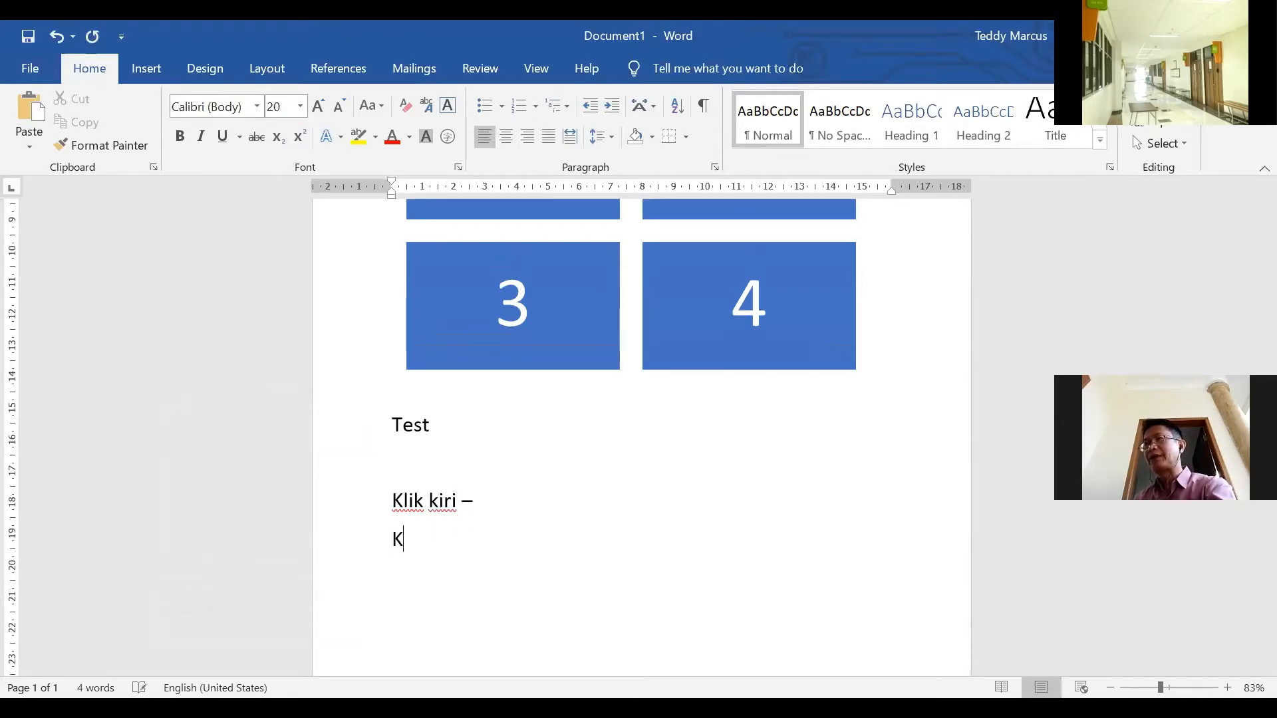
text(lik k)
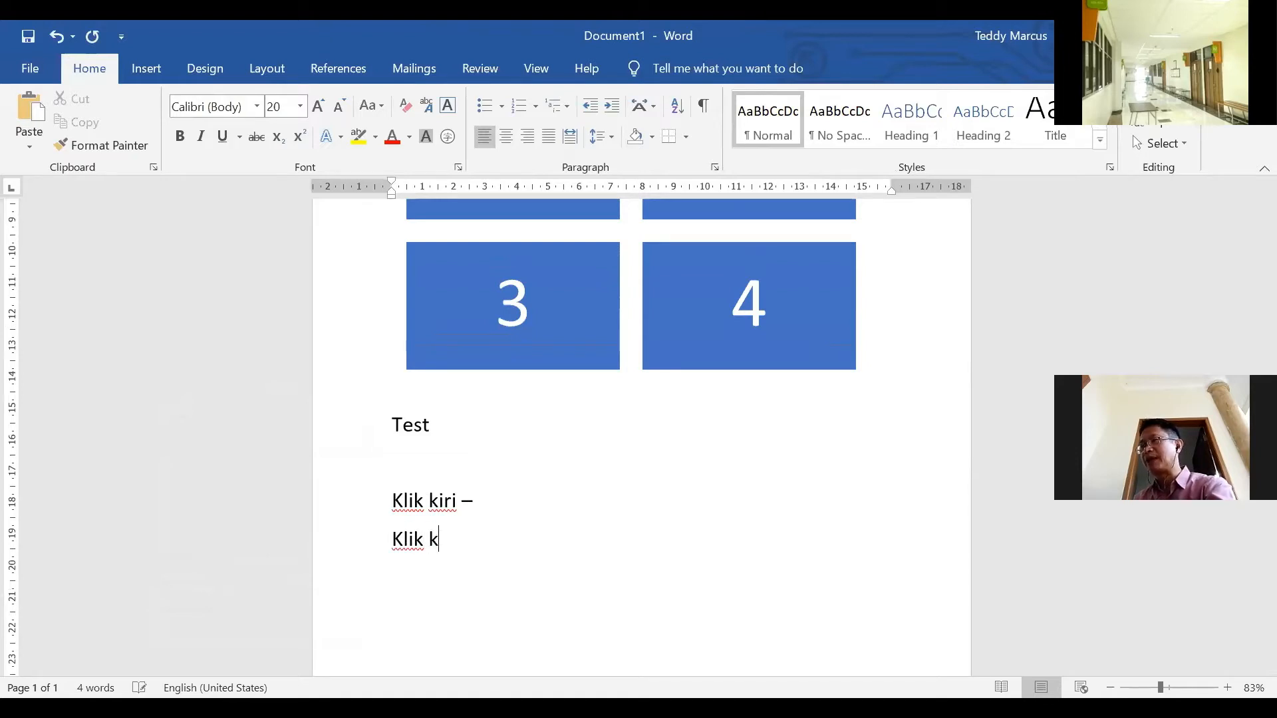
text(a)
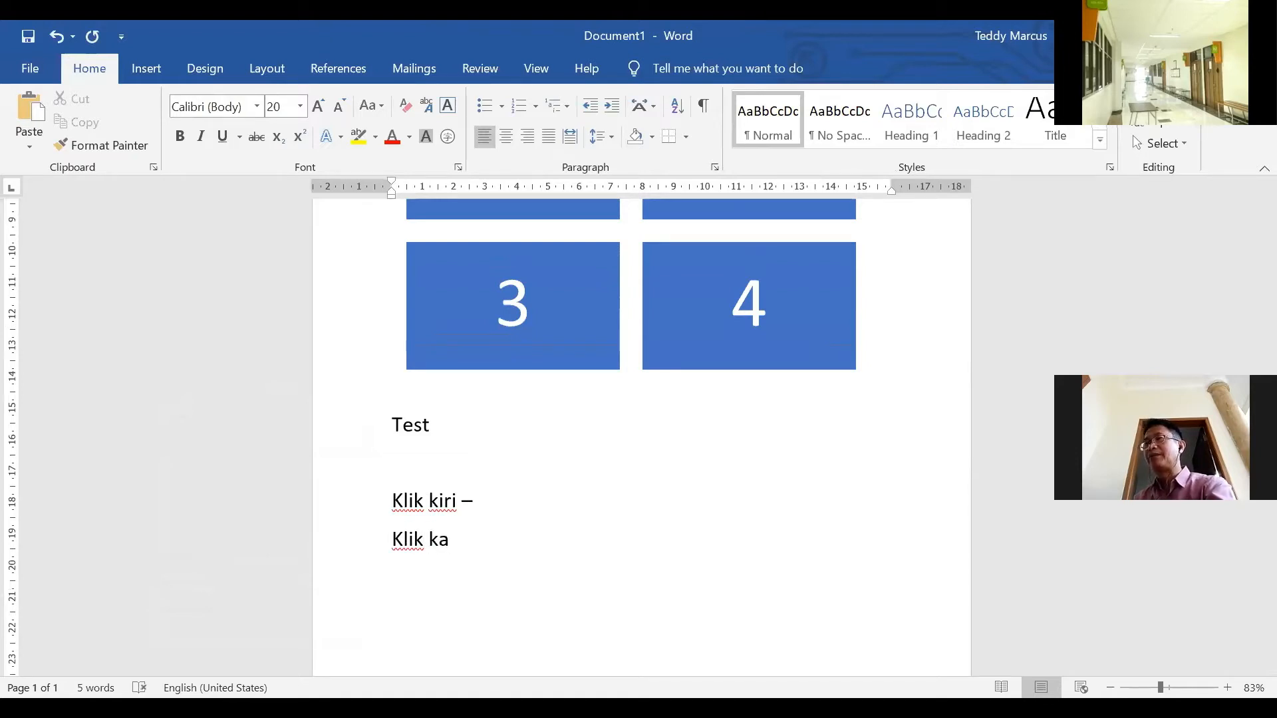
text(na)
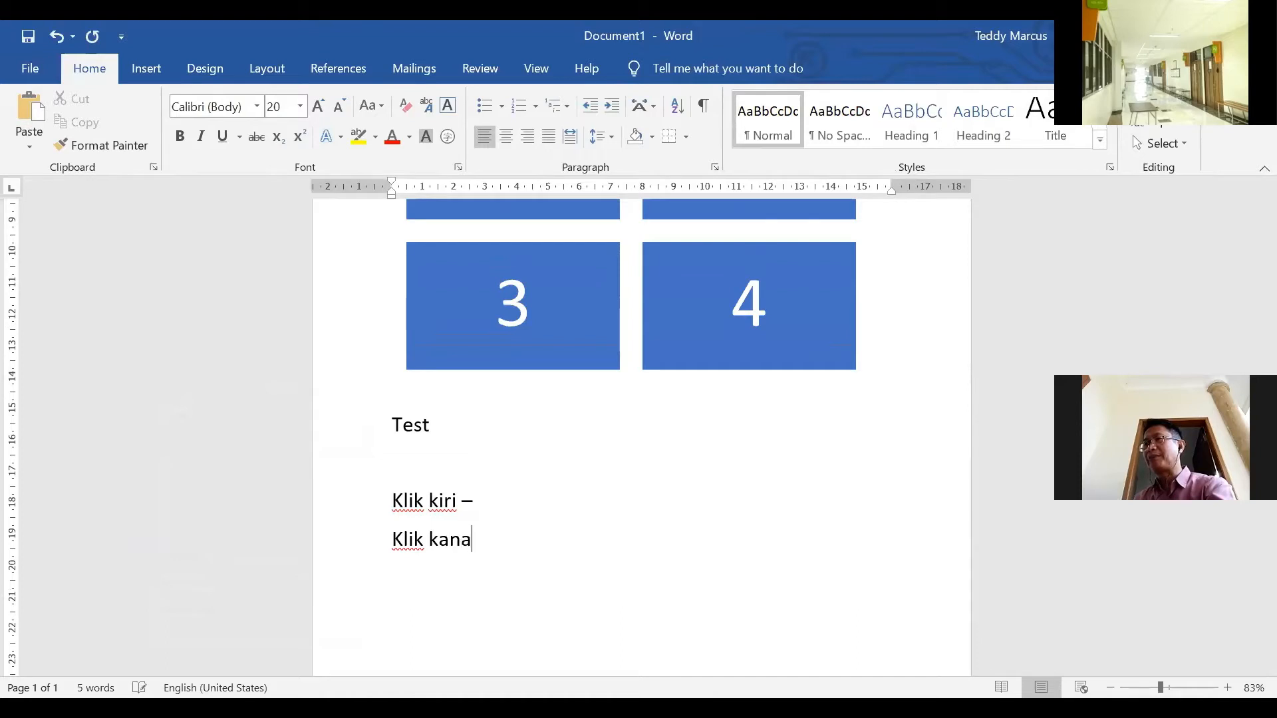
text(n)
Add a third line reading "Klik ganda" under "Klik kanan"
key(Return)
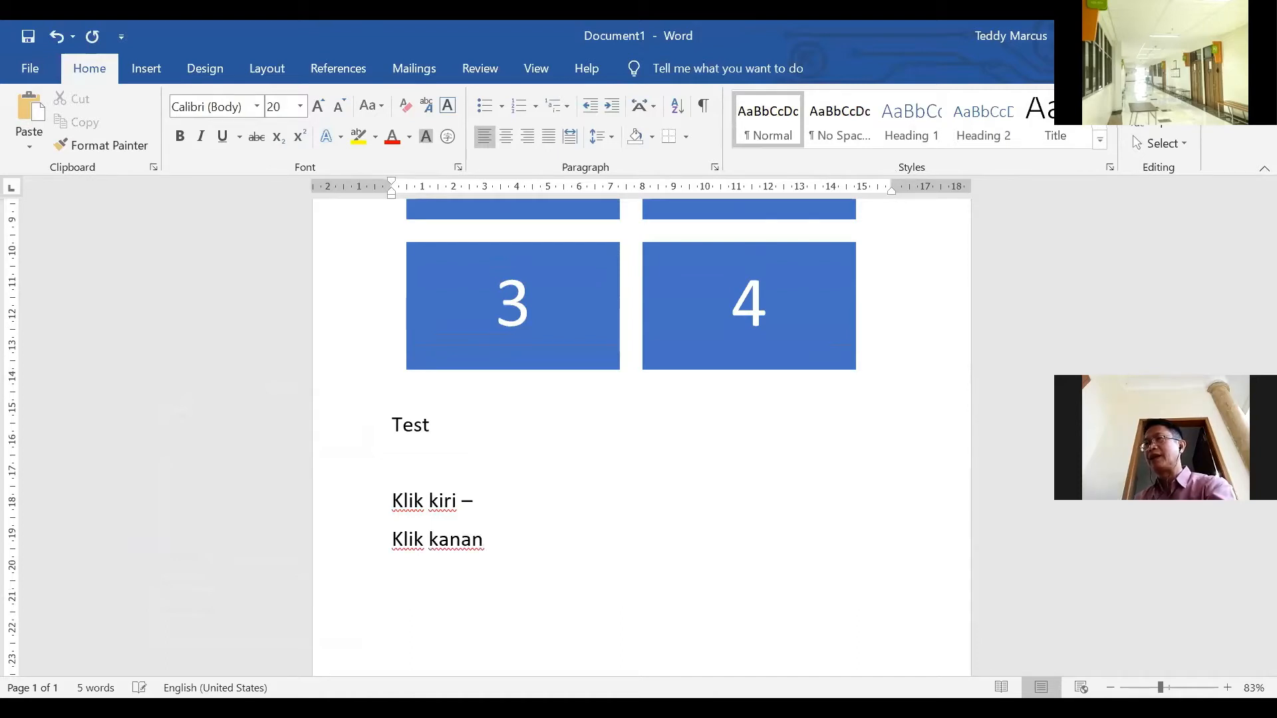
text(Klik g)
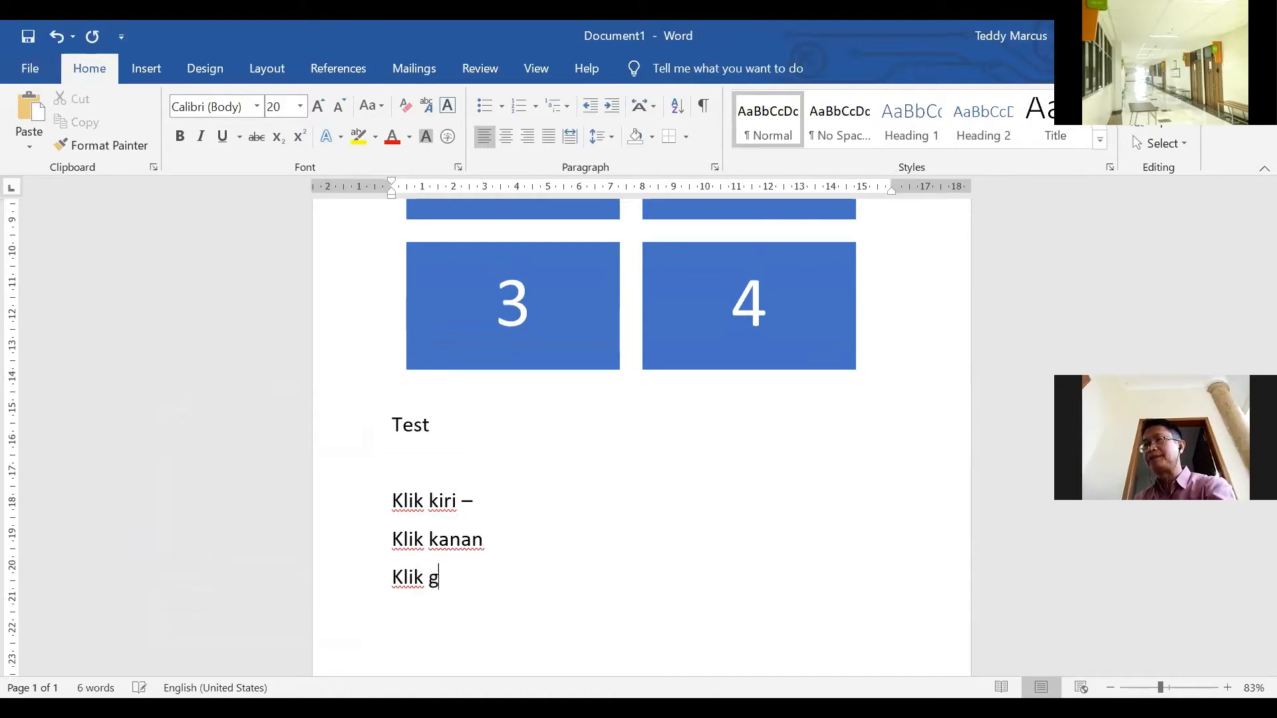
text(anda)
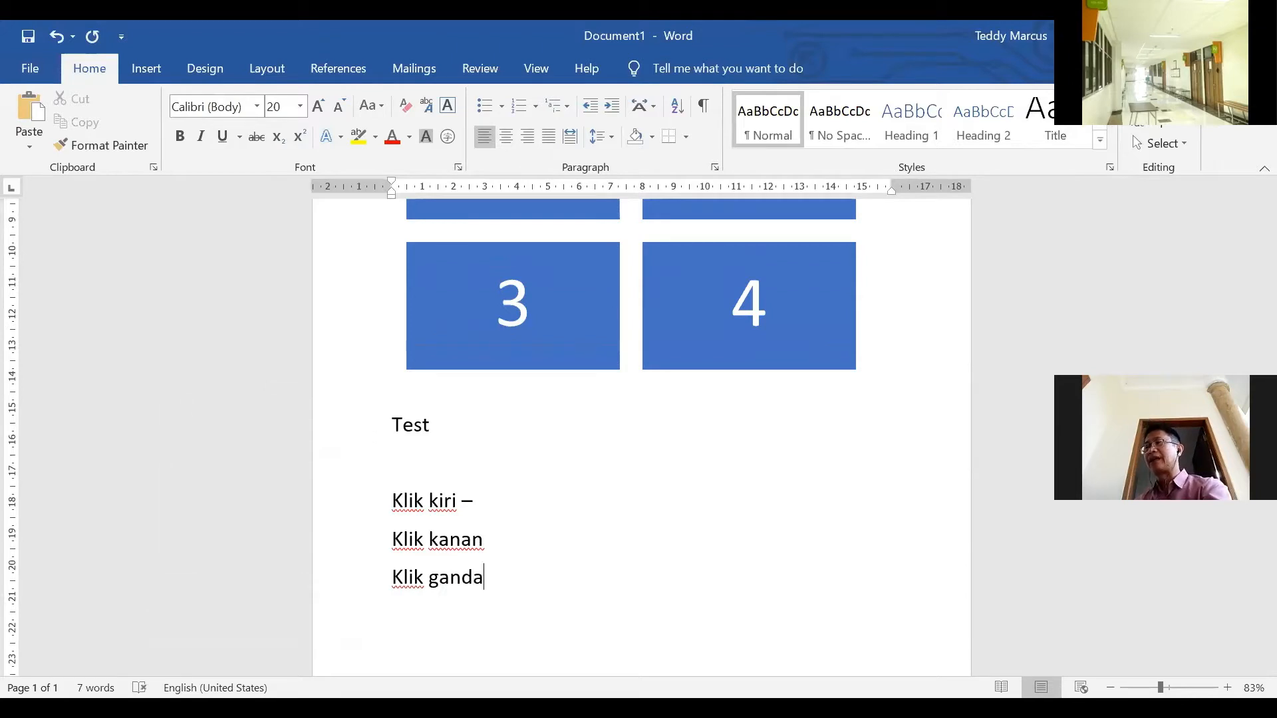
text( mo)
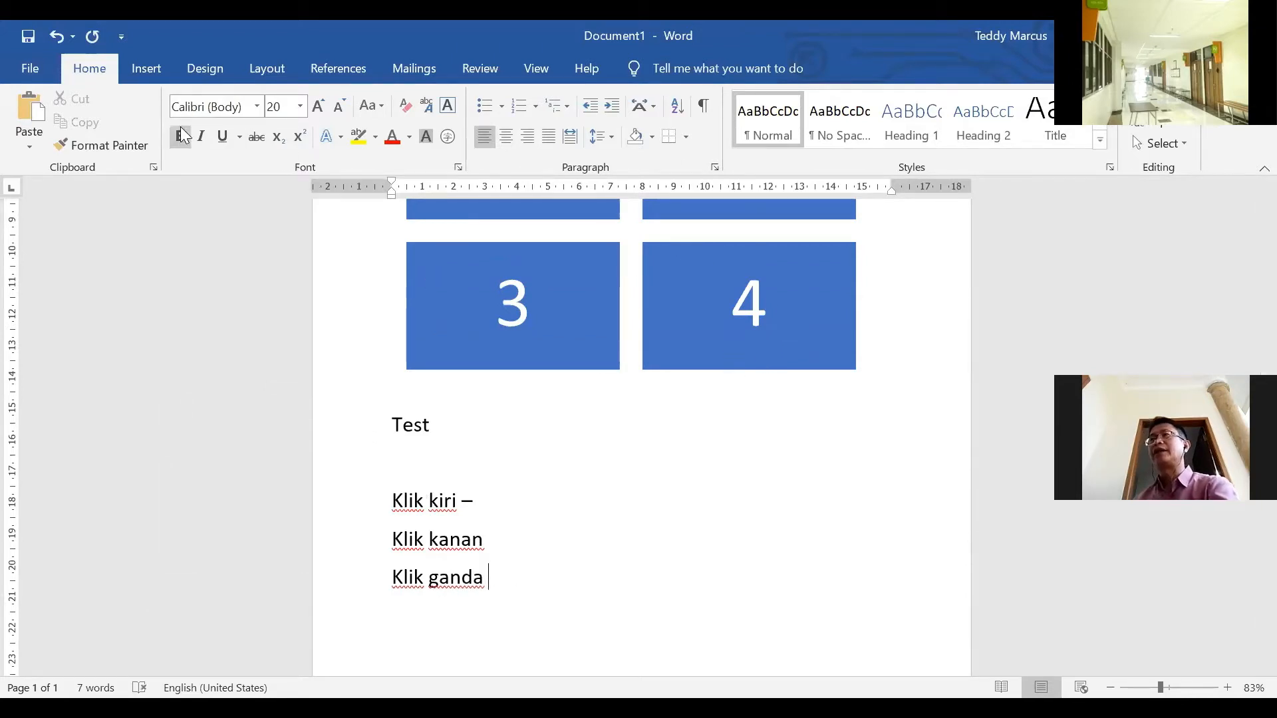
Insert a 2x2 table below the "Klik ganda" line
click(146, 72)
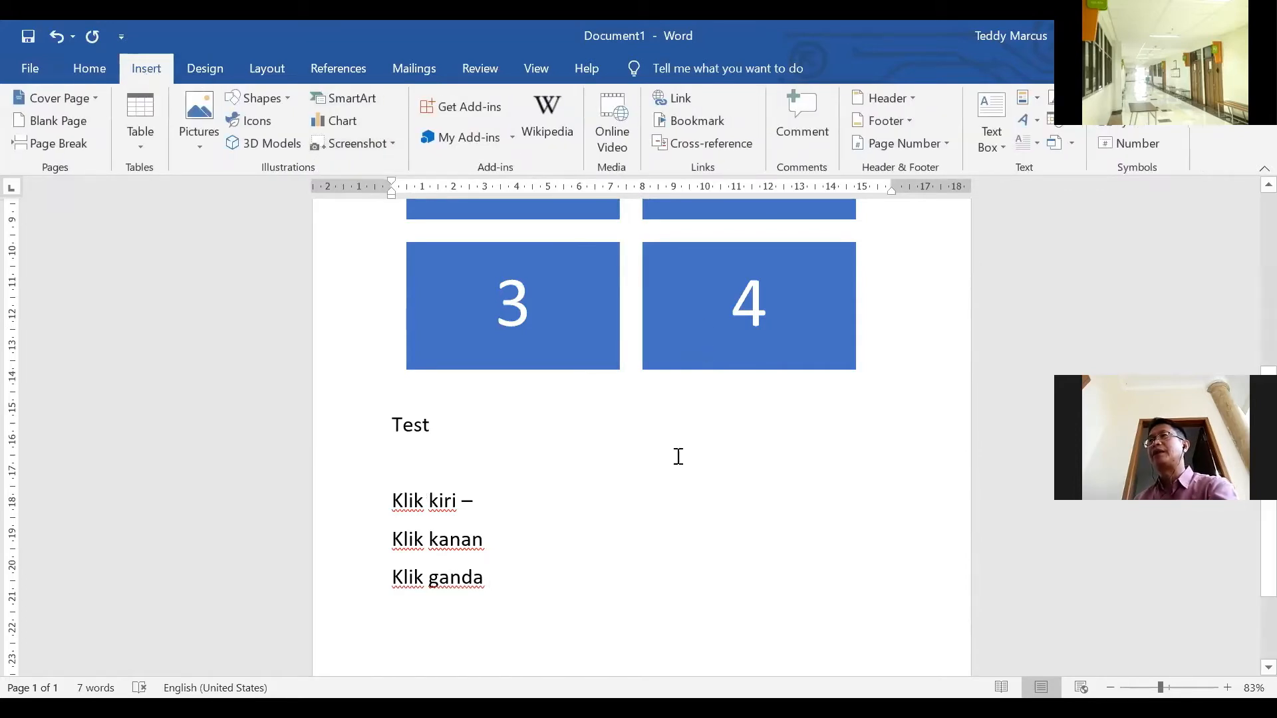
click(143, 110)
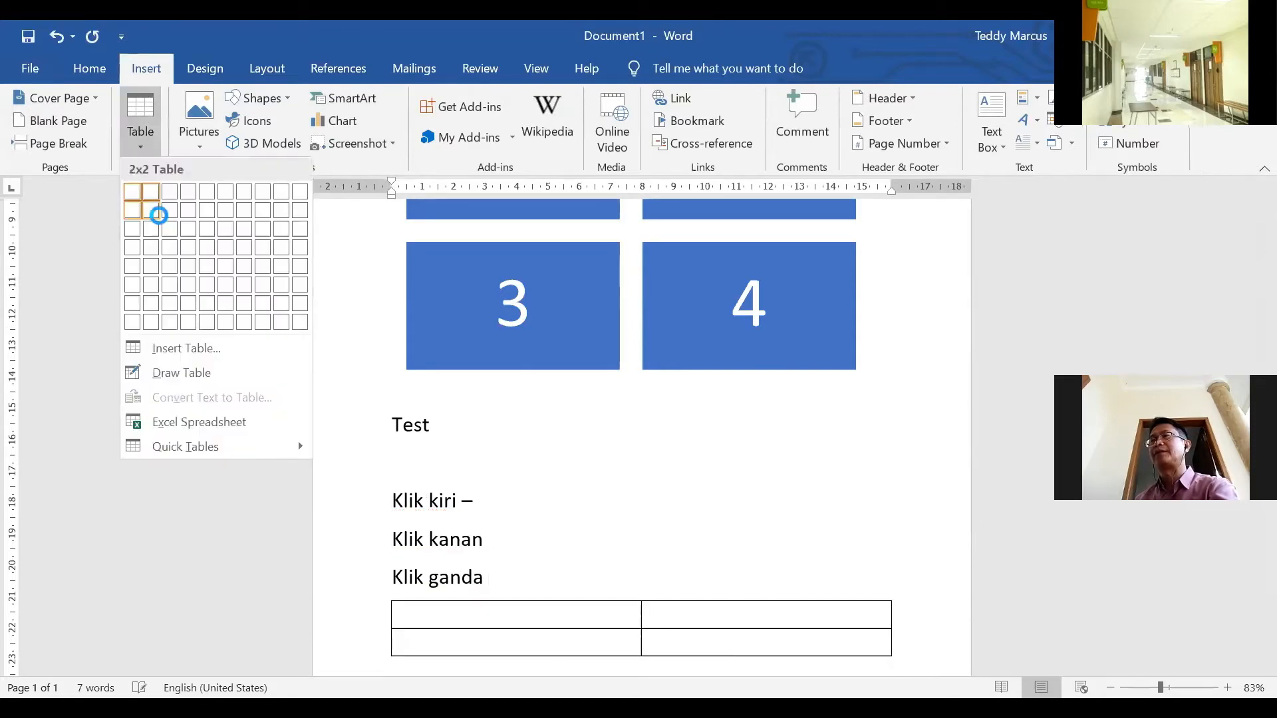
click(161, 216)
Compare the tools offered inside and outside the table, reviewing the table's design and layout options
click(693, 328)
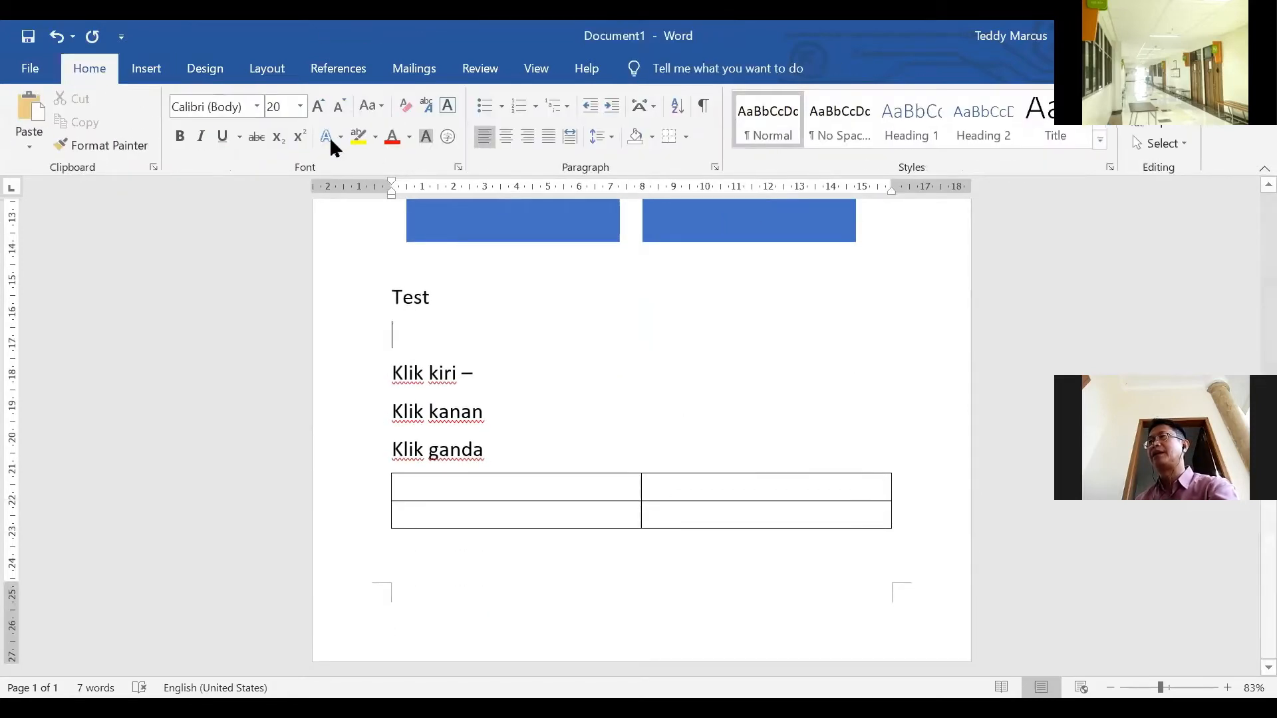
click(553, 480)
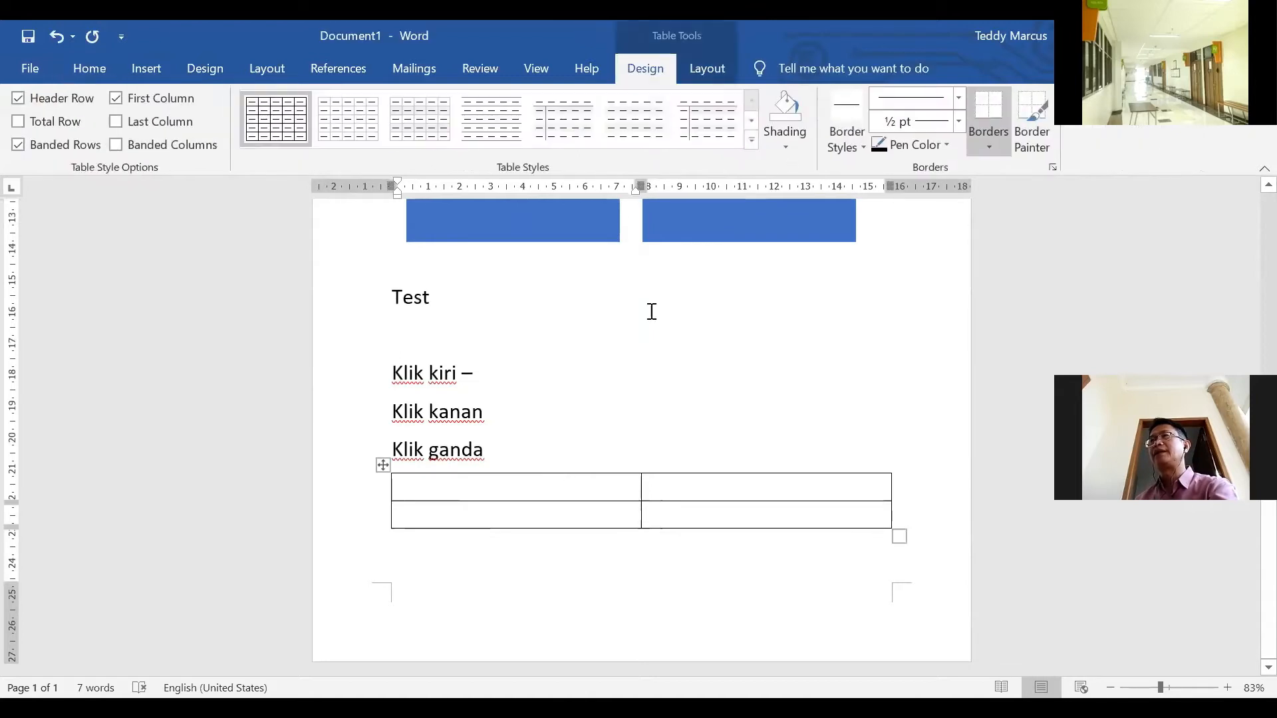
click(589, 402)
click(458, 487)
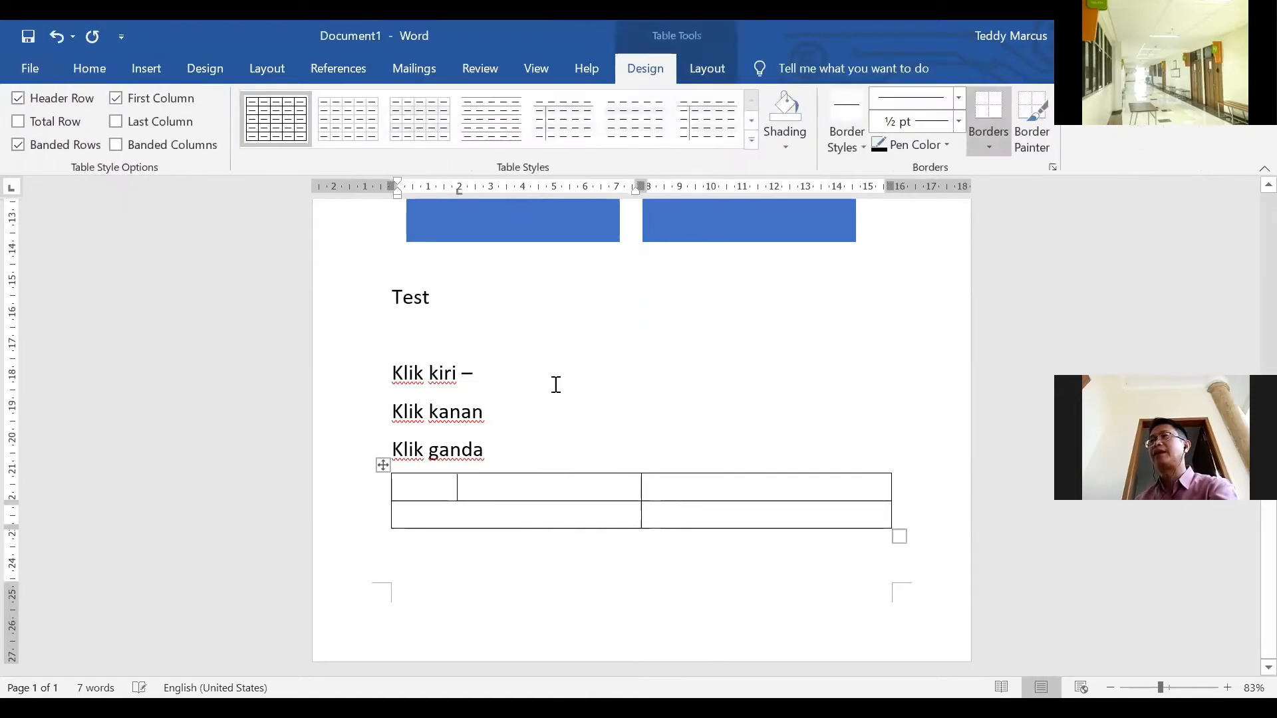
click(707, 70)
click(644, 72)
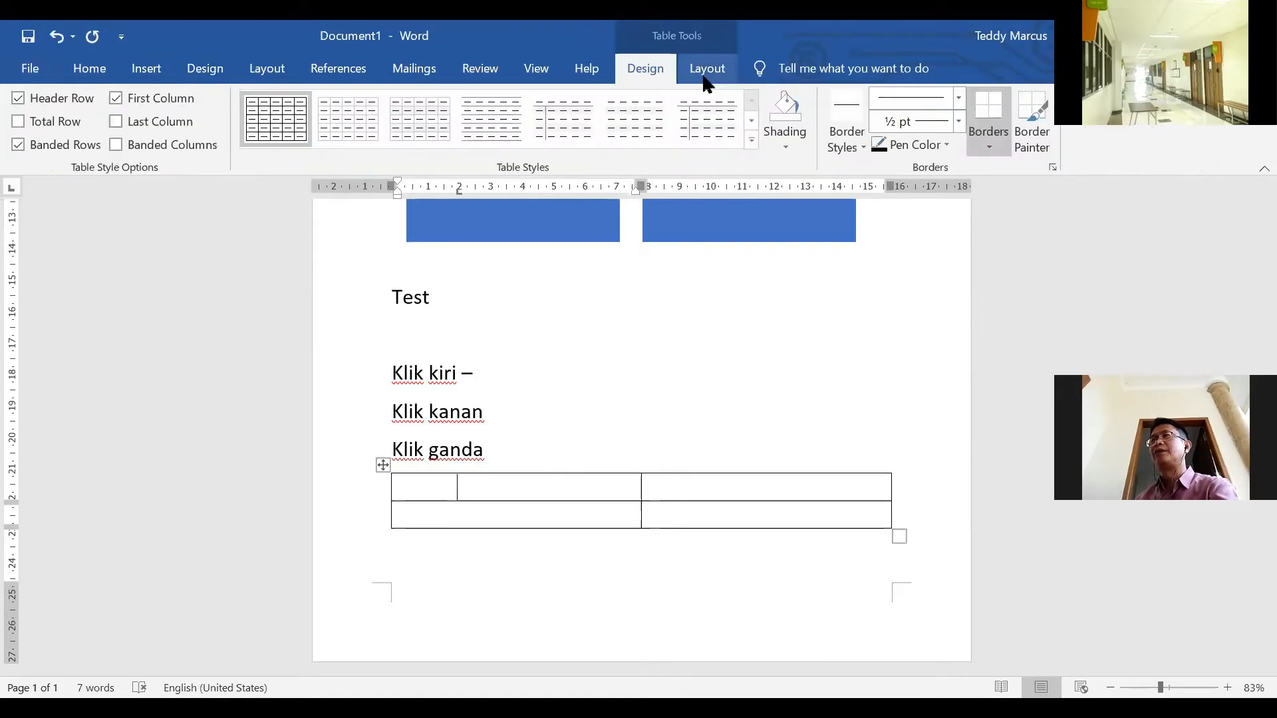
Compare the table's design and layout tools with the plain-text tools and the SmartArt graphic's design tools
click(705, 72)
click(645, 72)
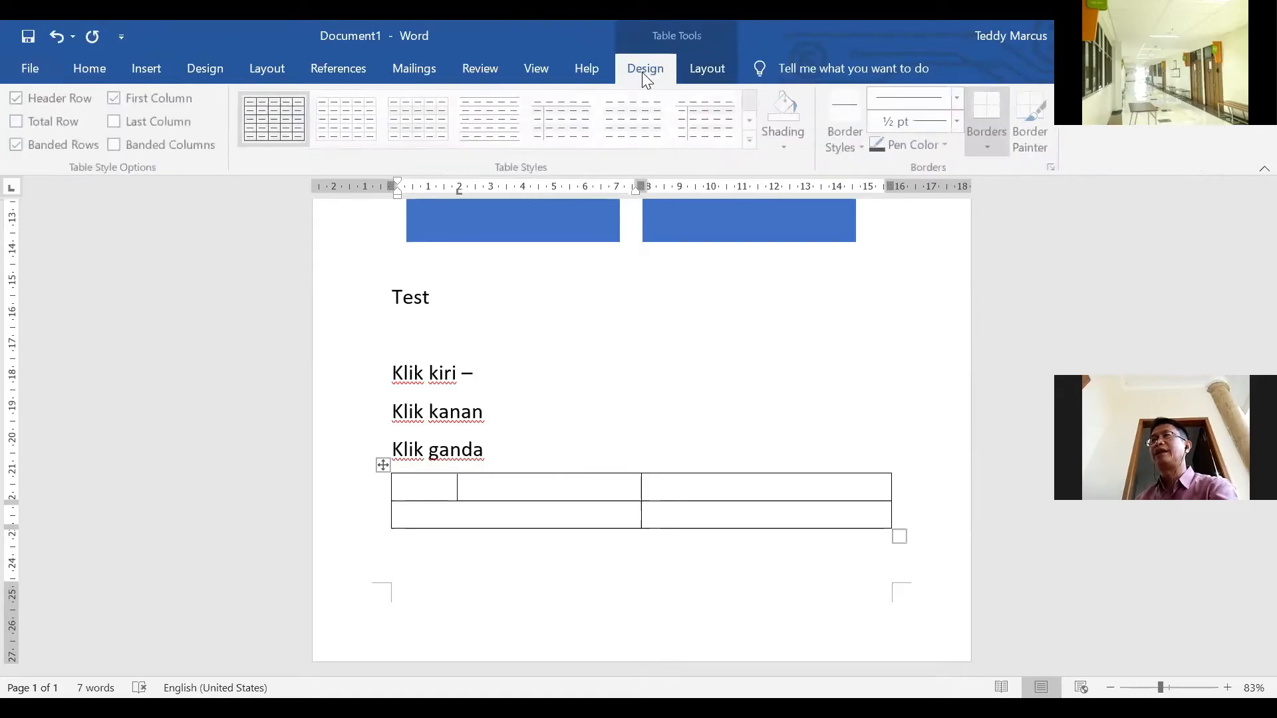
click(694, 427)
scroll(659, 429, up, 10)
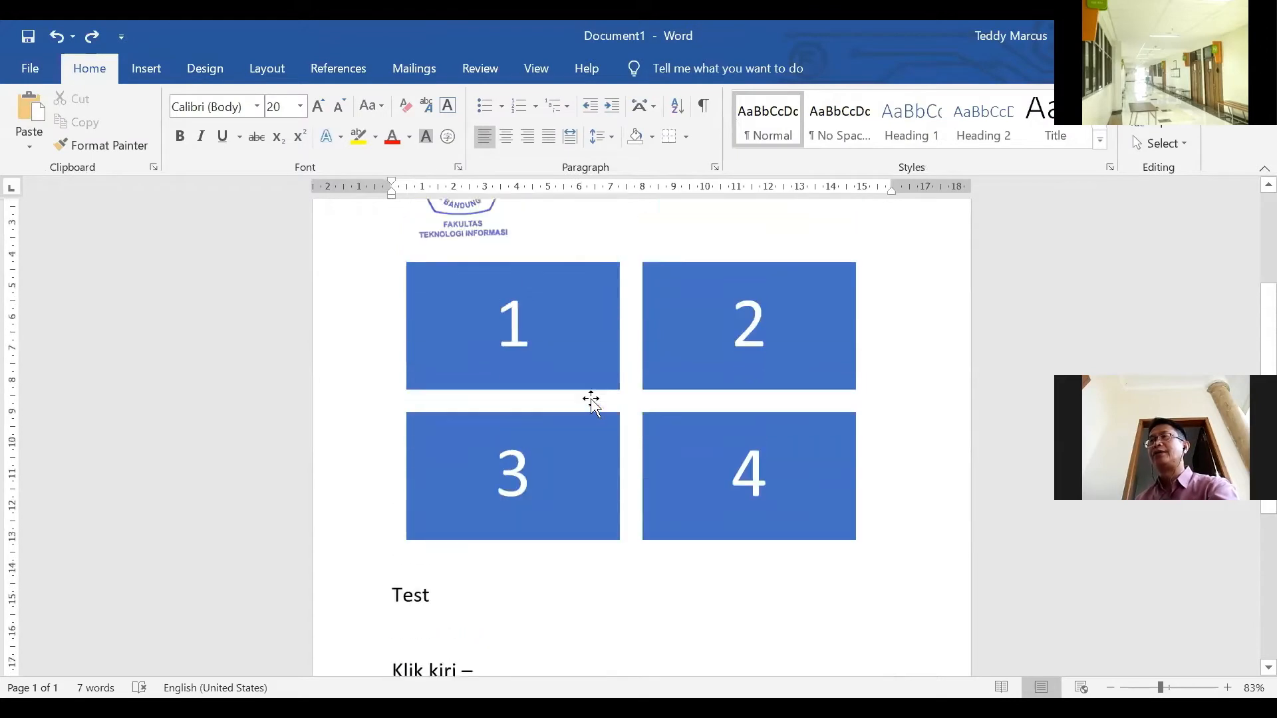
scroll(642, 638, down, 3)
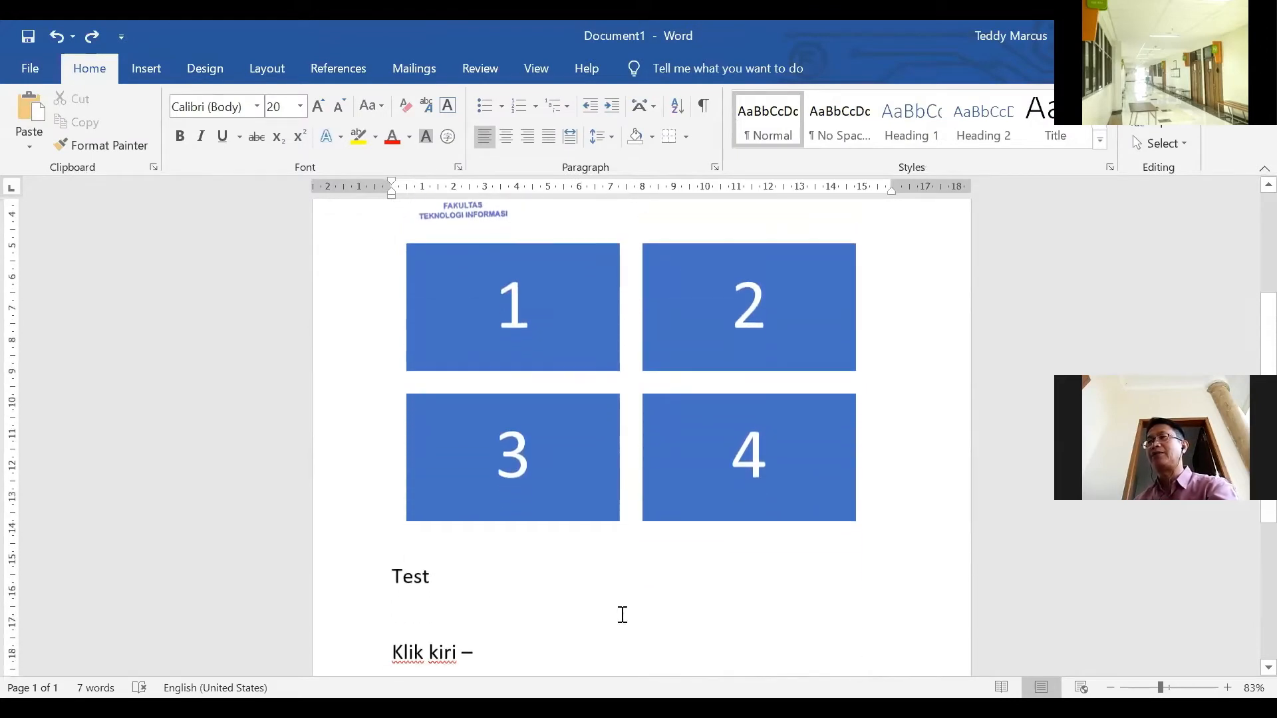
click(540, 371)
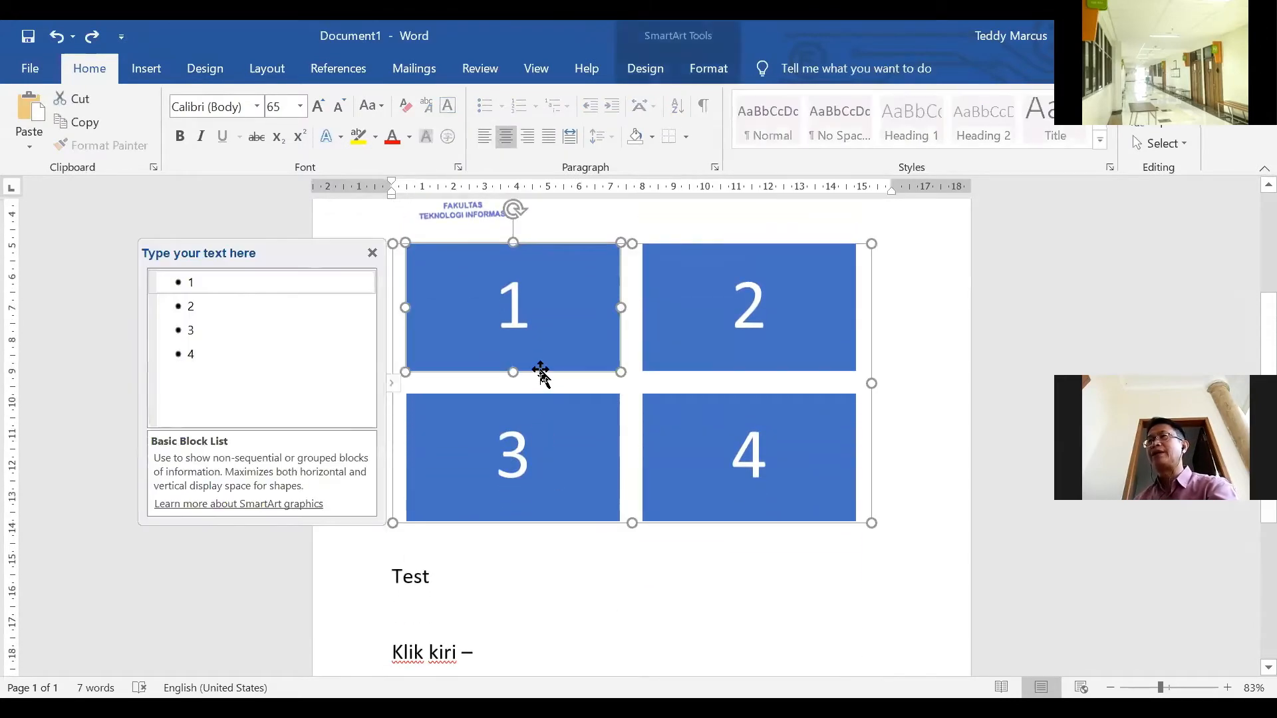
double_click(540, 369)
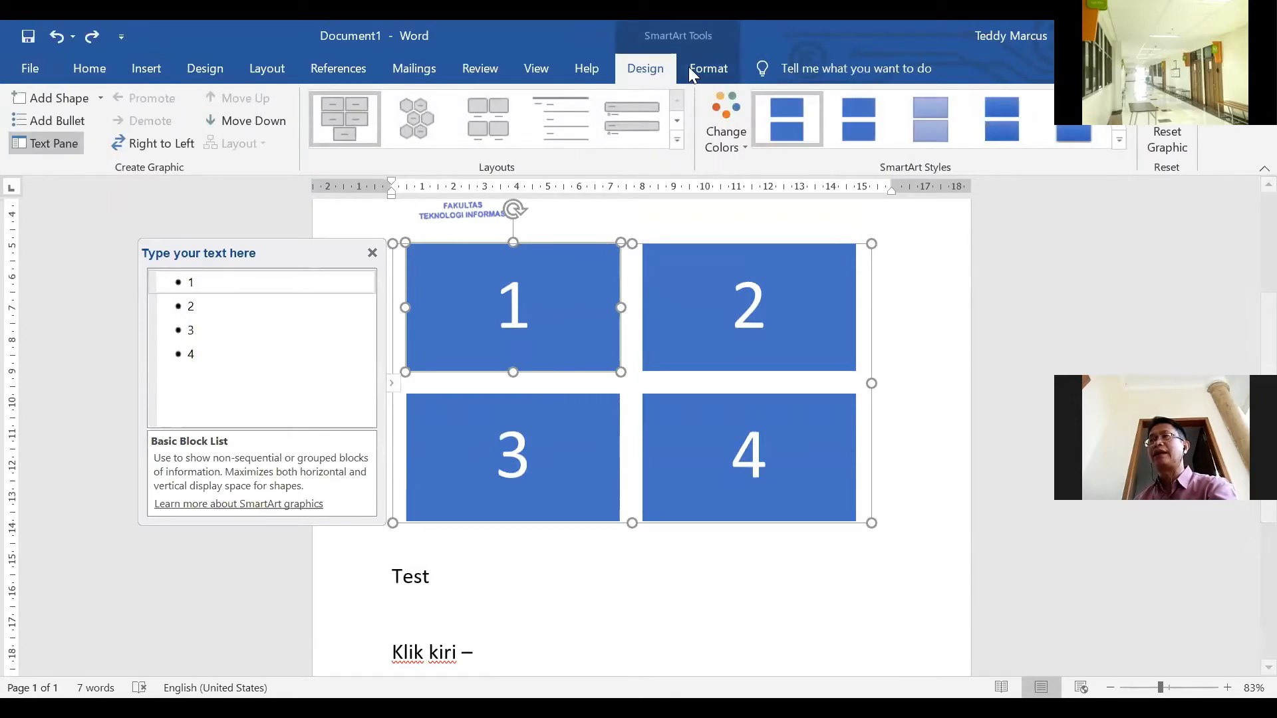
Show the context options for a cell in the table's first row, including Table Properties
click(638, 571)
scroll(639, 572, down, 4)
click(579, 576)
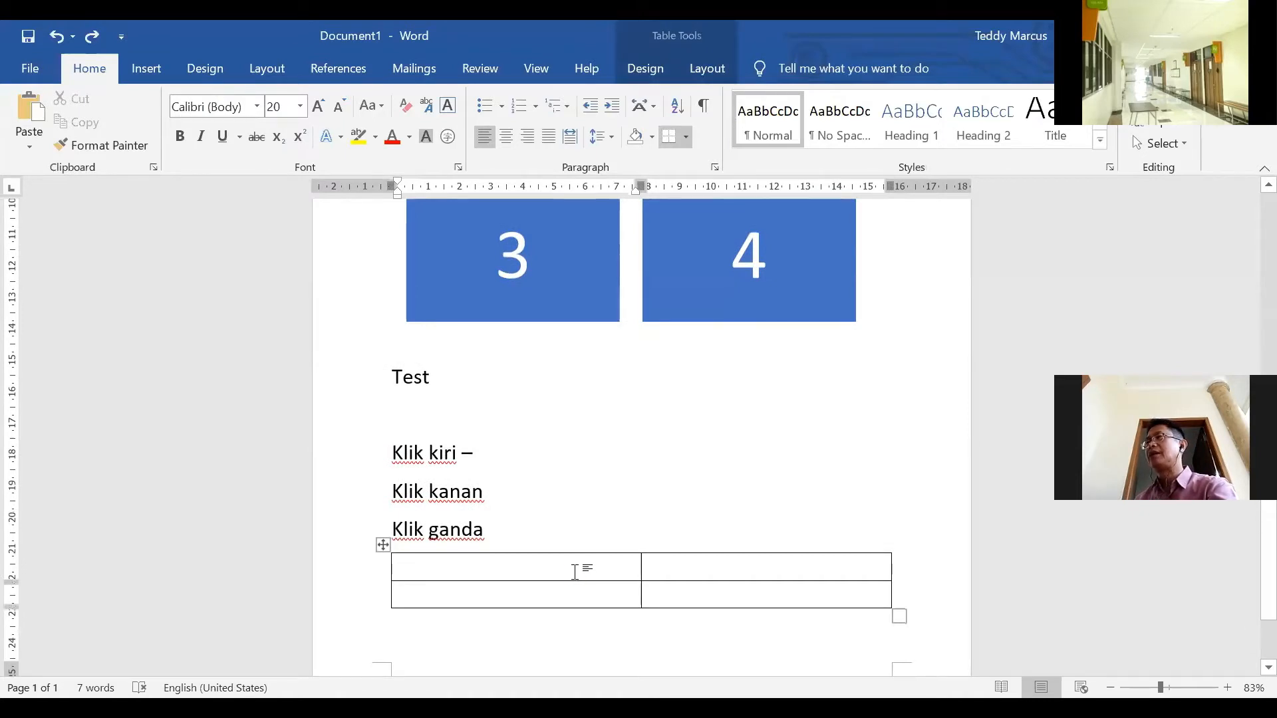
right_click(575, 572)
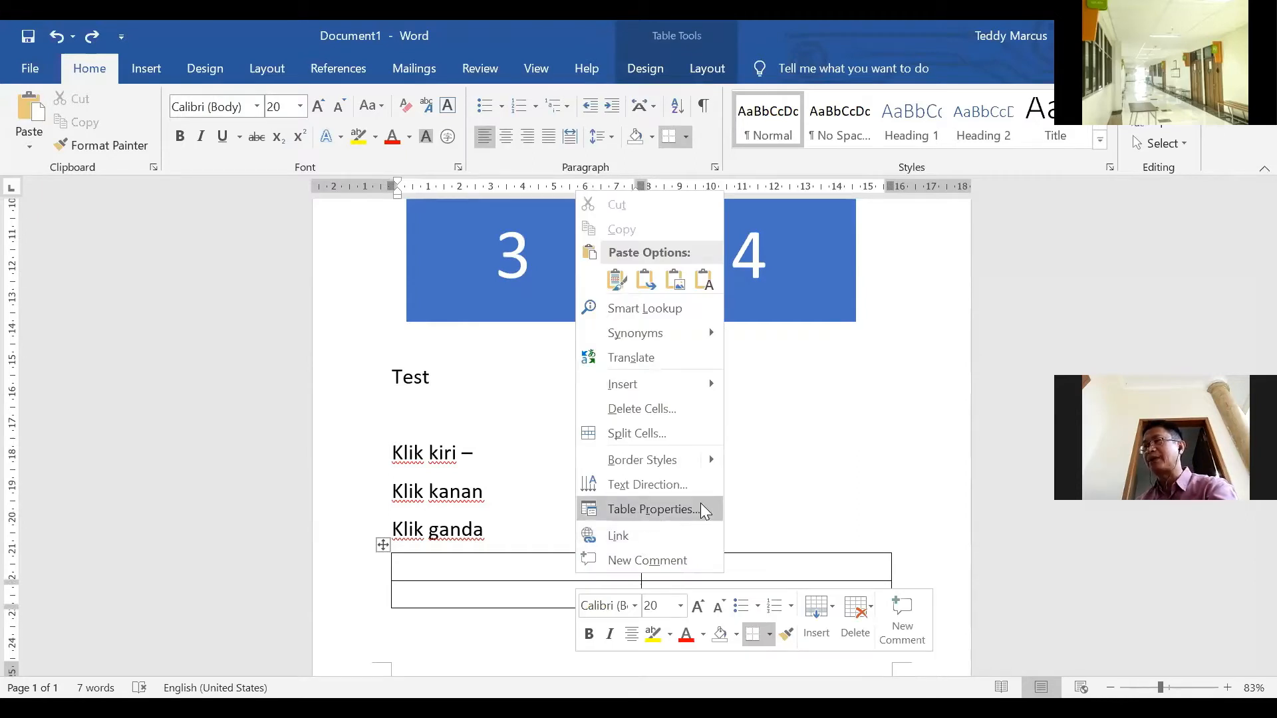
click(532, 565)
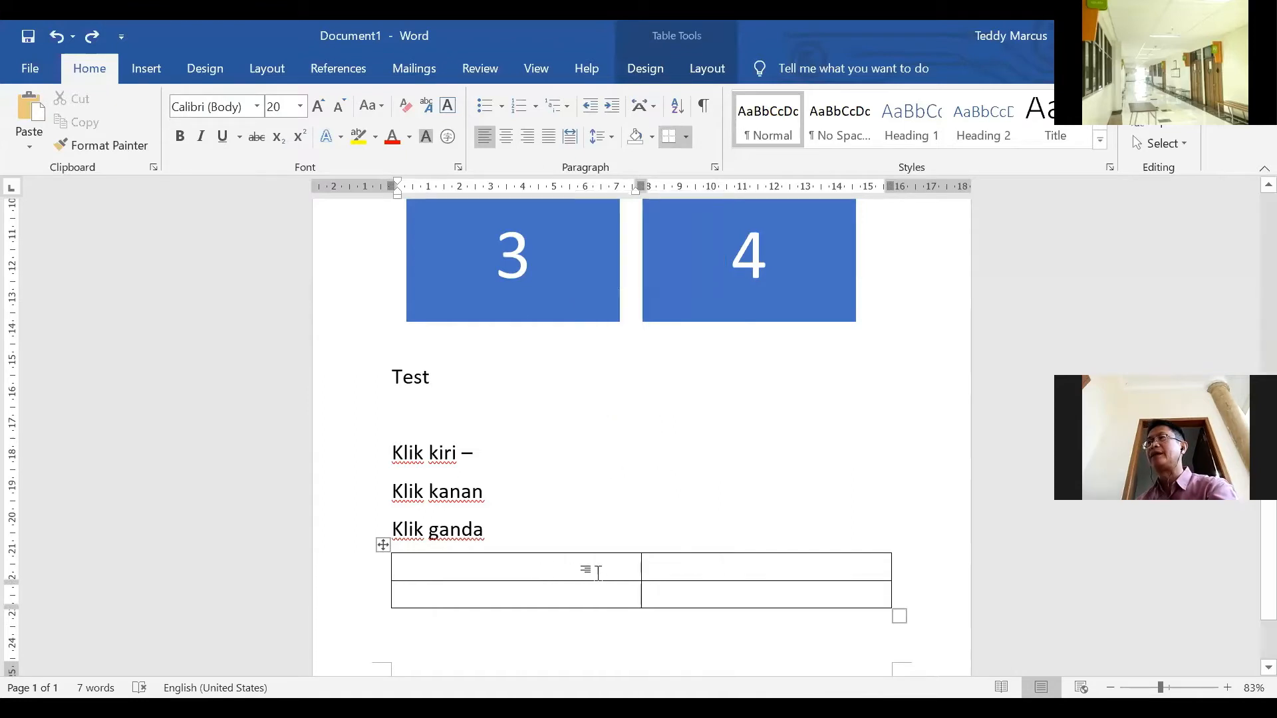
Compare the tools available on the "Test" and "Klik kiri –" lines with those inside the table
key(ctrl+r)
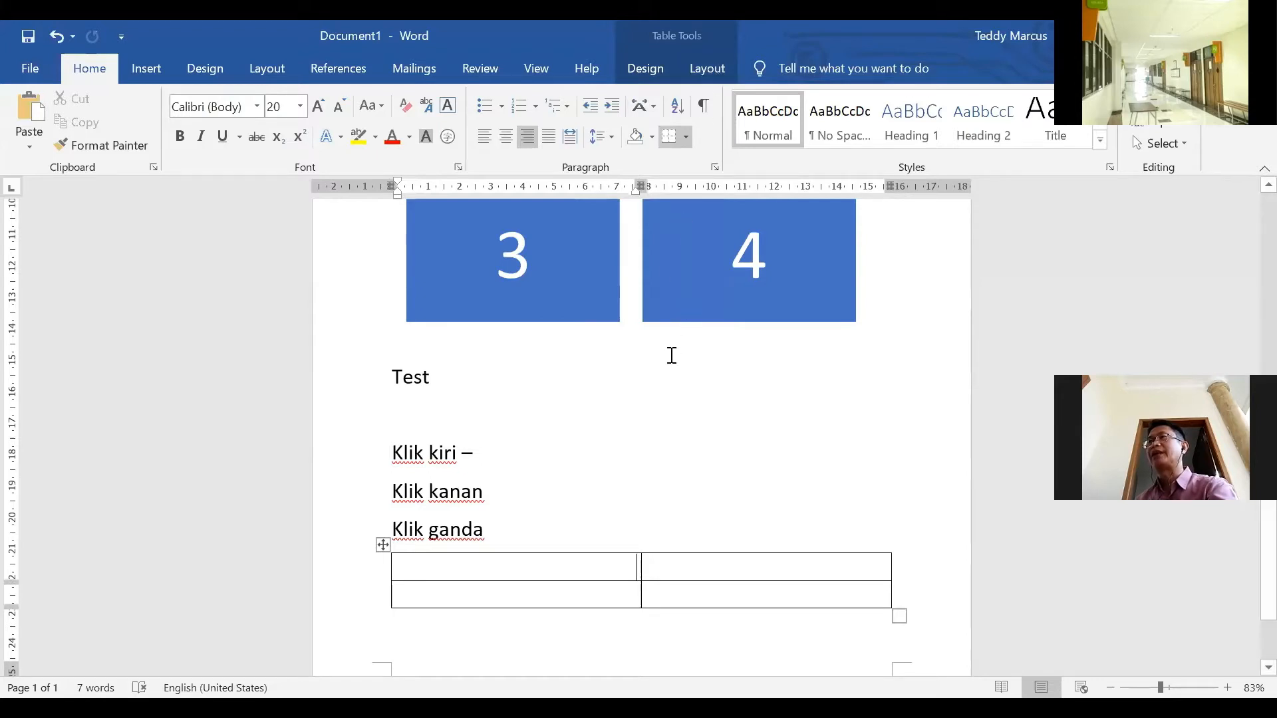
click(625, 372)
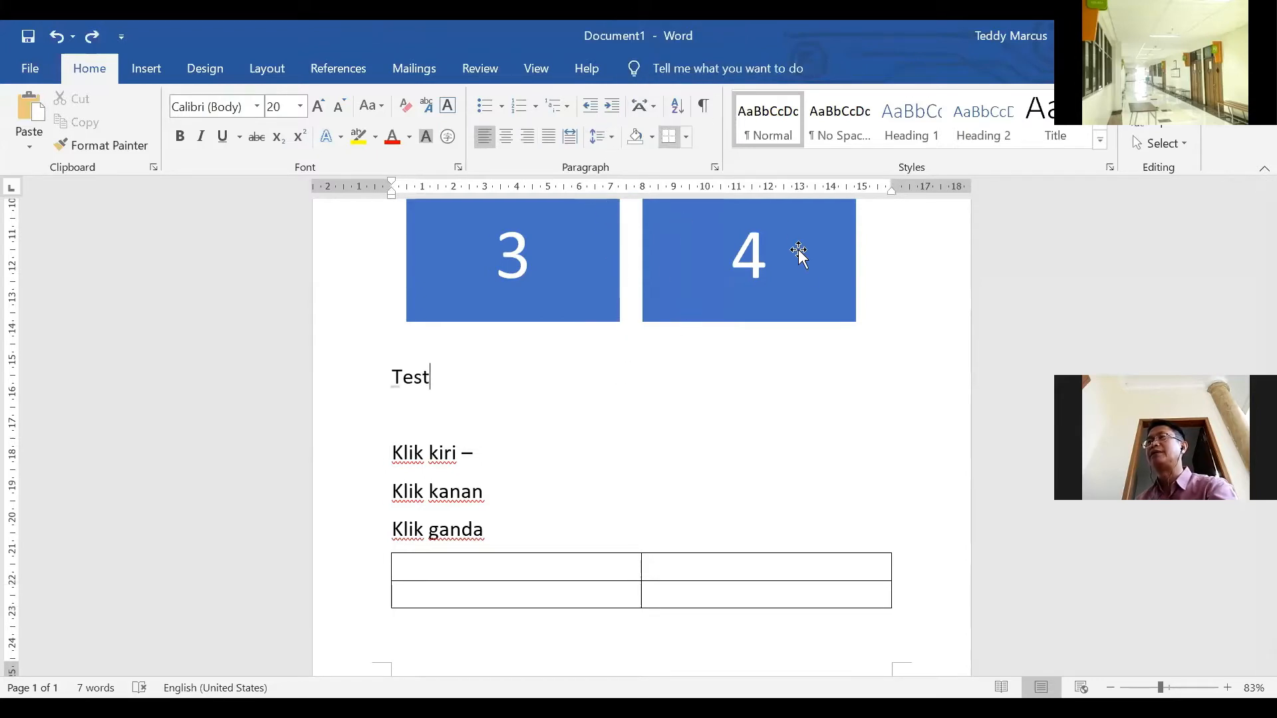
click(602, 466)
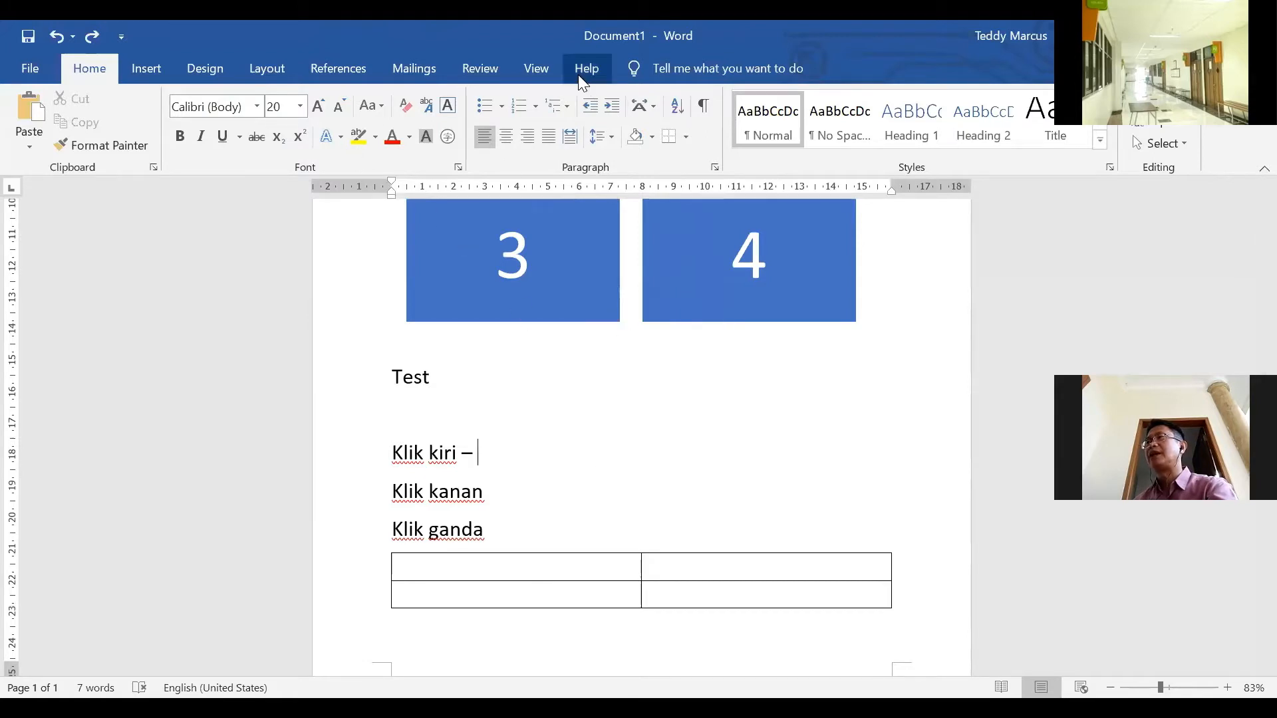
click(528, 568)
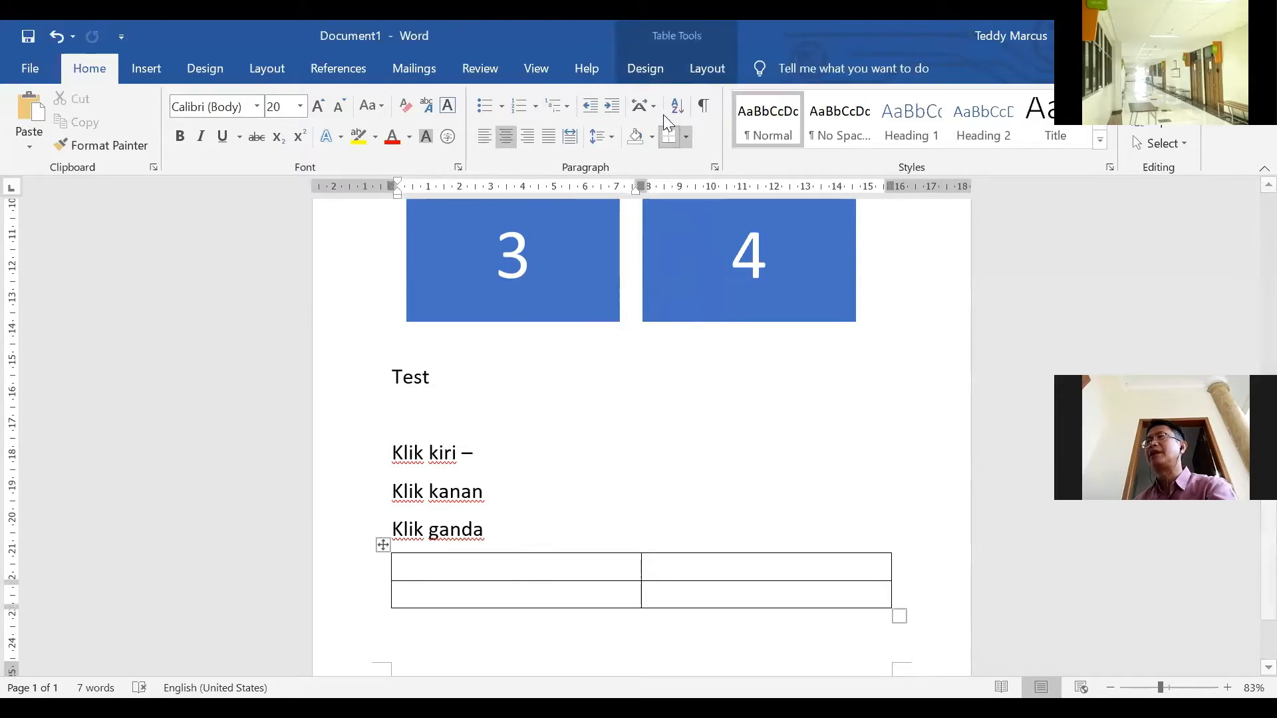
click(663, 427)
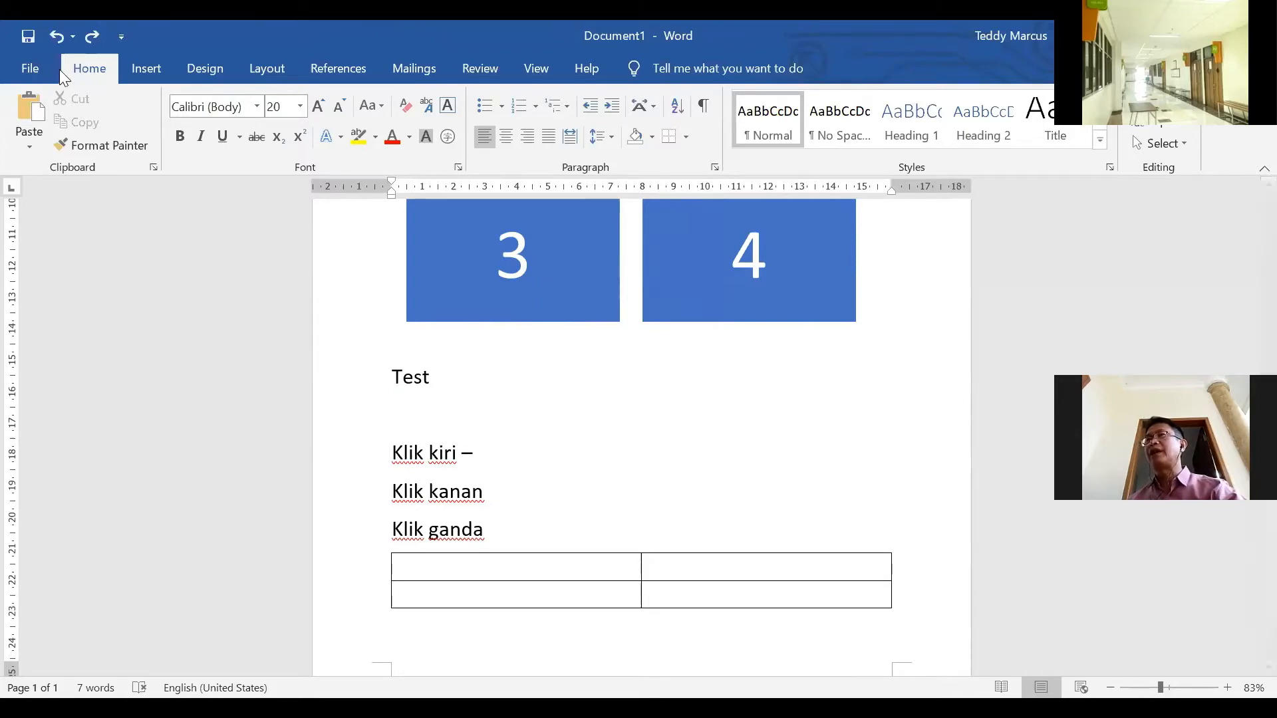
Add the Gradient command from All Commands to the Quick Access Toolbar for all documents
click(124, 37)
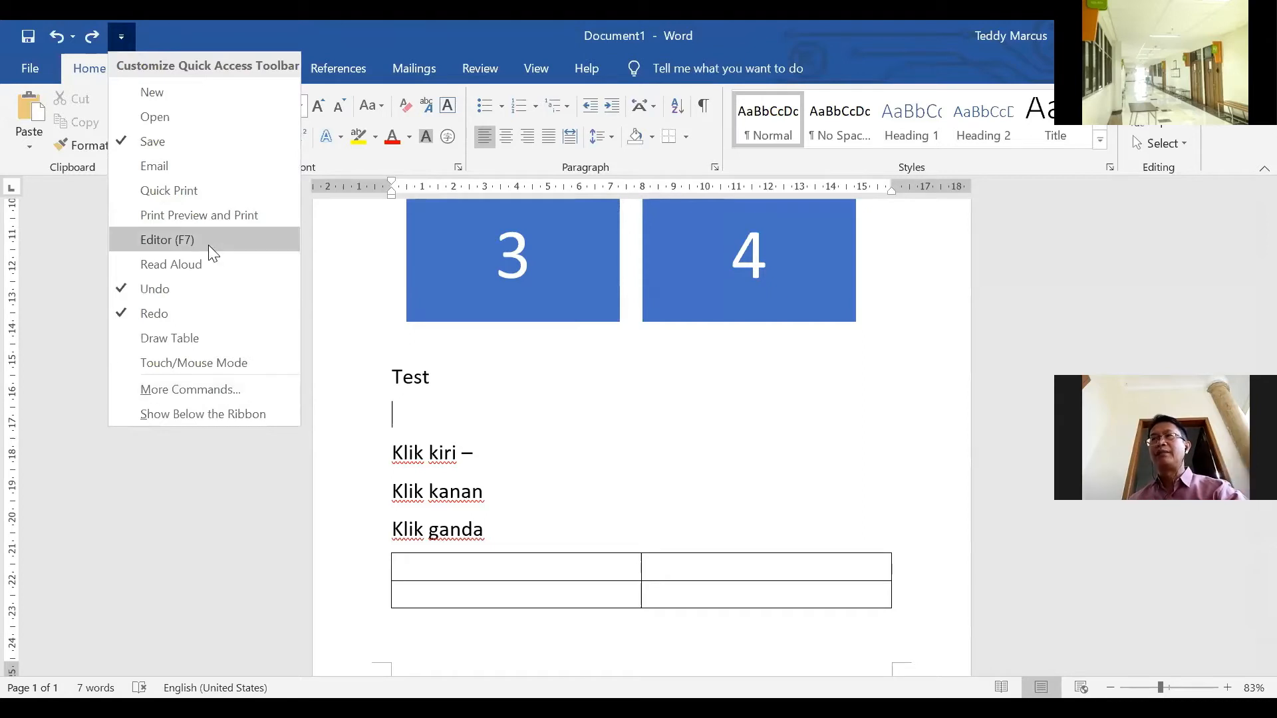
click(213, 394)
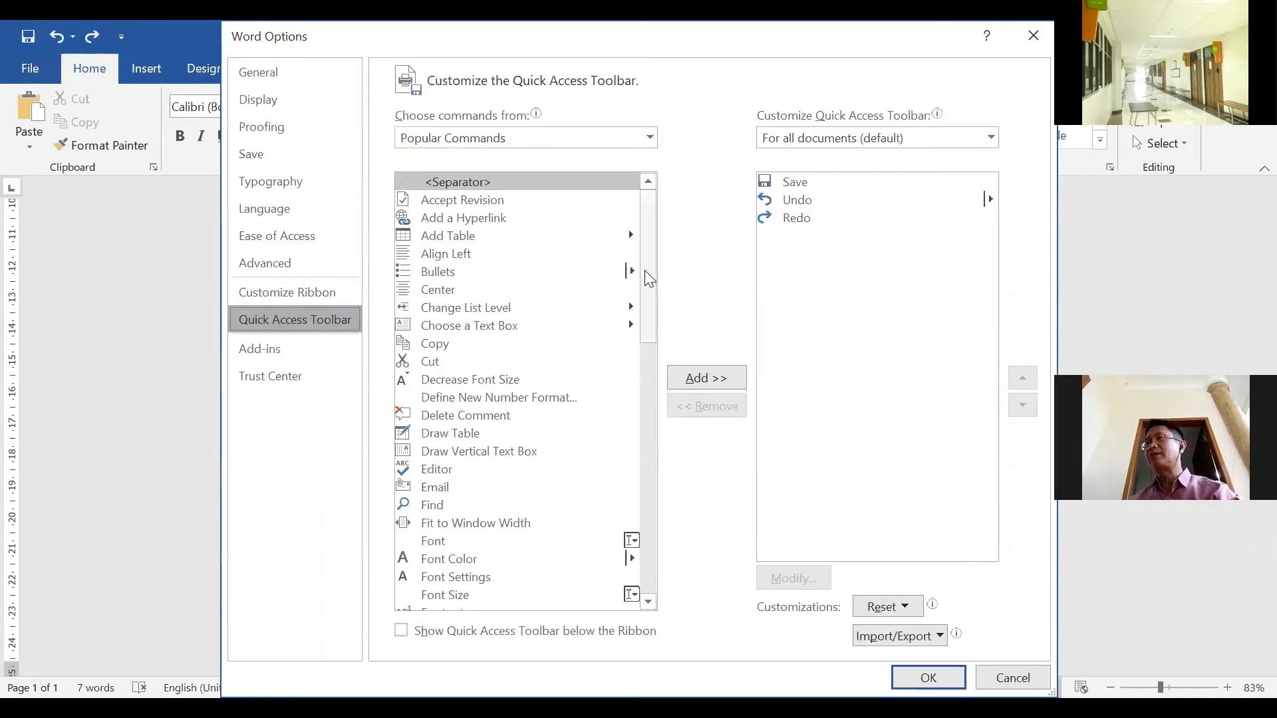
drag(645, 270, 650, 538)
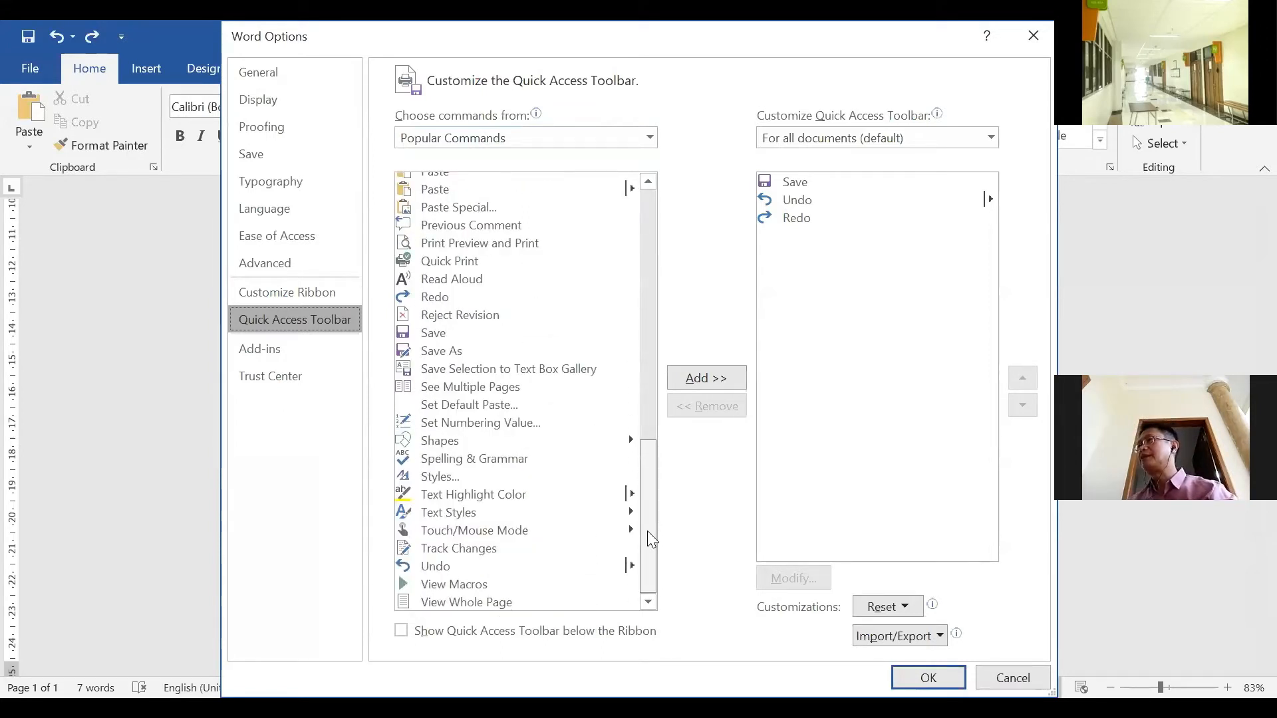
drag(648, 531, 652, 173)
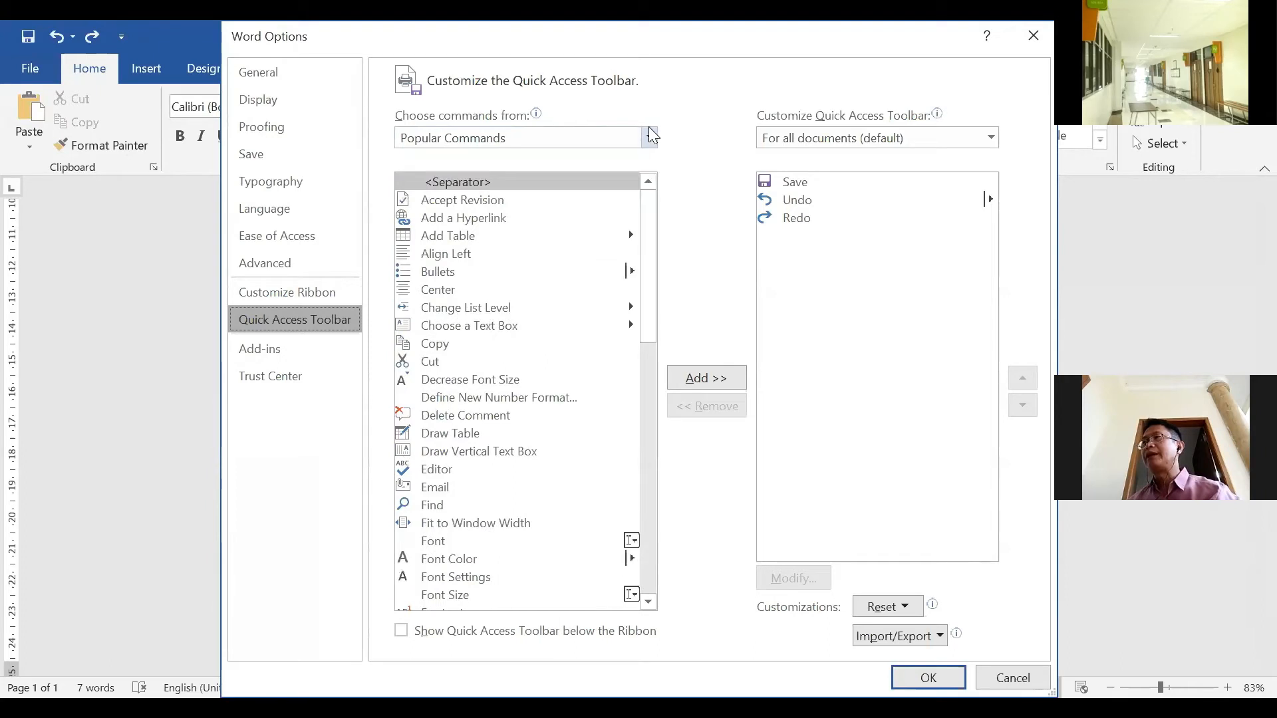
click(649, 137)
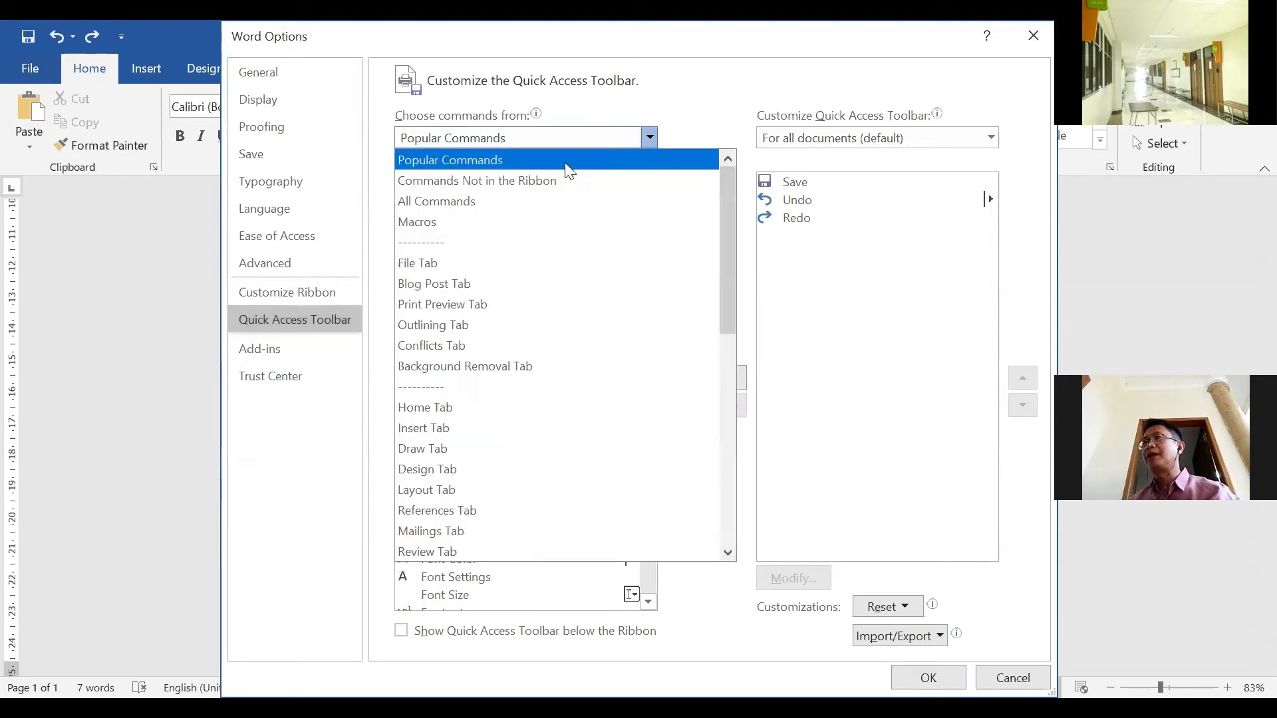
click(469, 204)
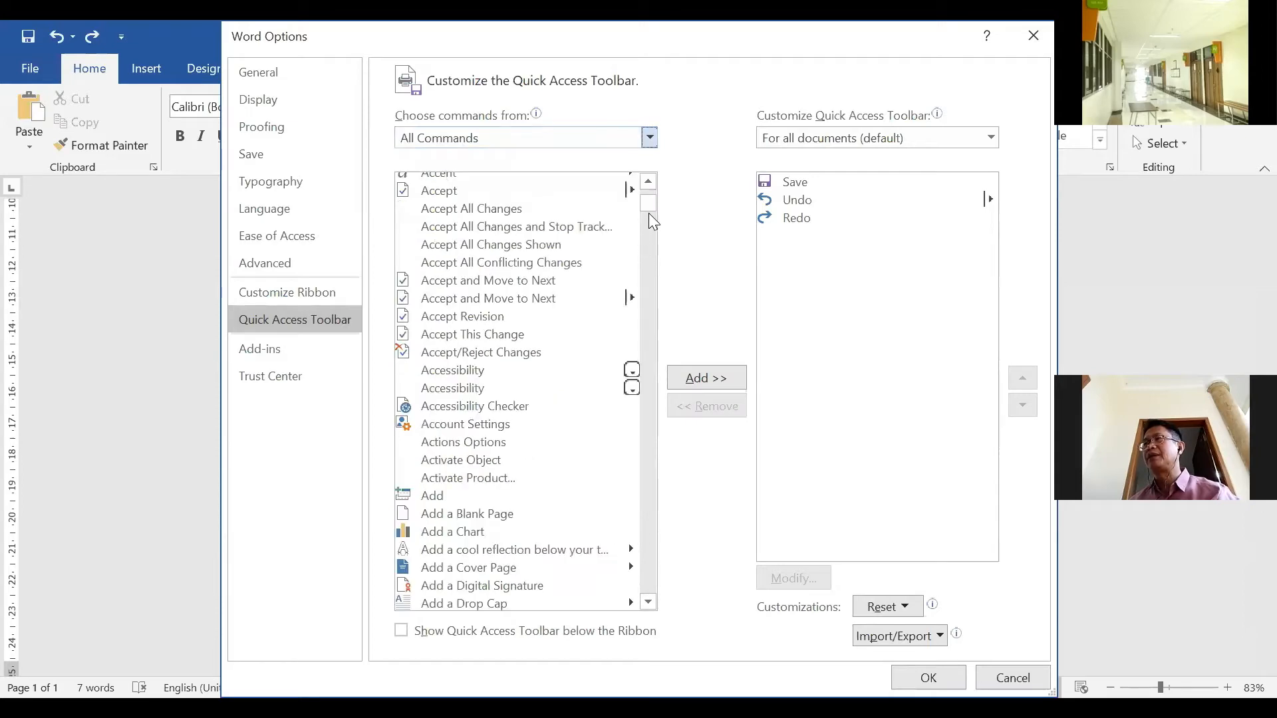
mouse_move(652, 202)
mouse_down()
mouse_move(674, 607)
mouse_move(652, 190)
mouse_move(650, 605)
mouse_move(663, 313)
mouse_move(664, 326)
mouse_up()
scroll(615, 410, down, 14)
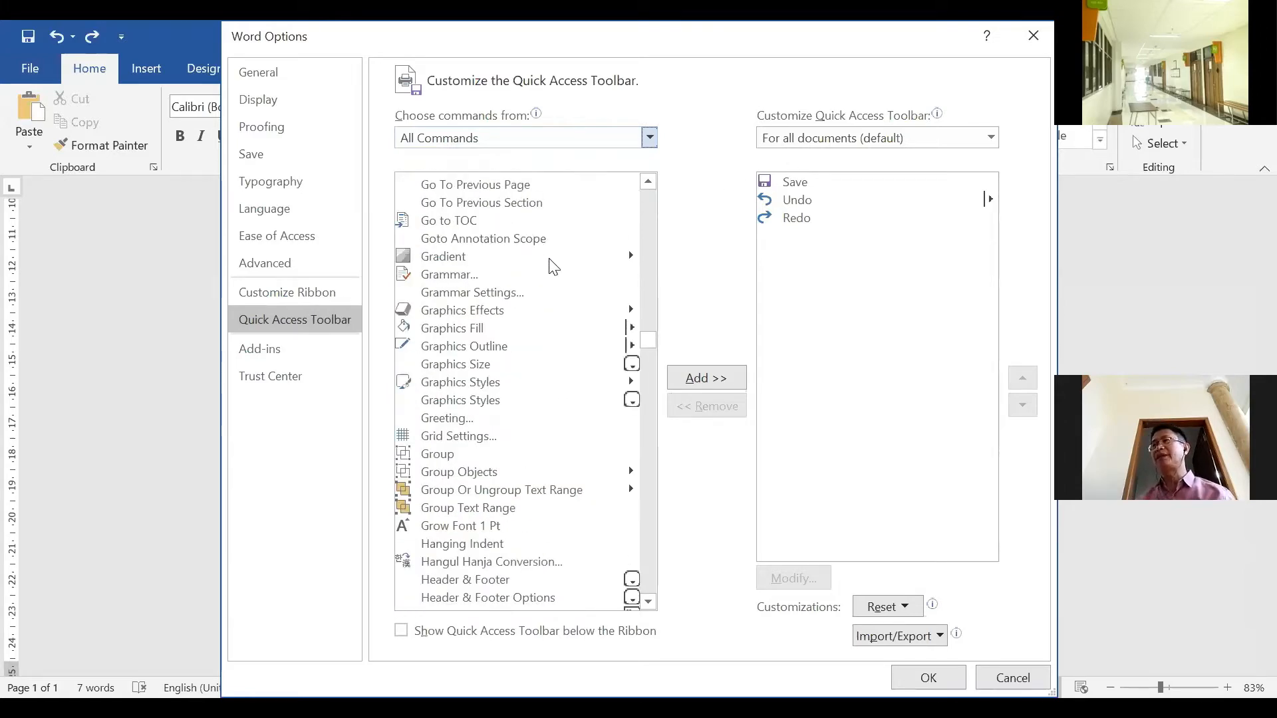
click(452, 257)
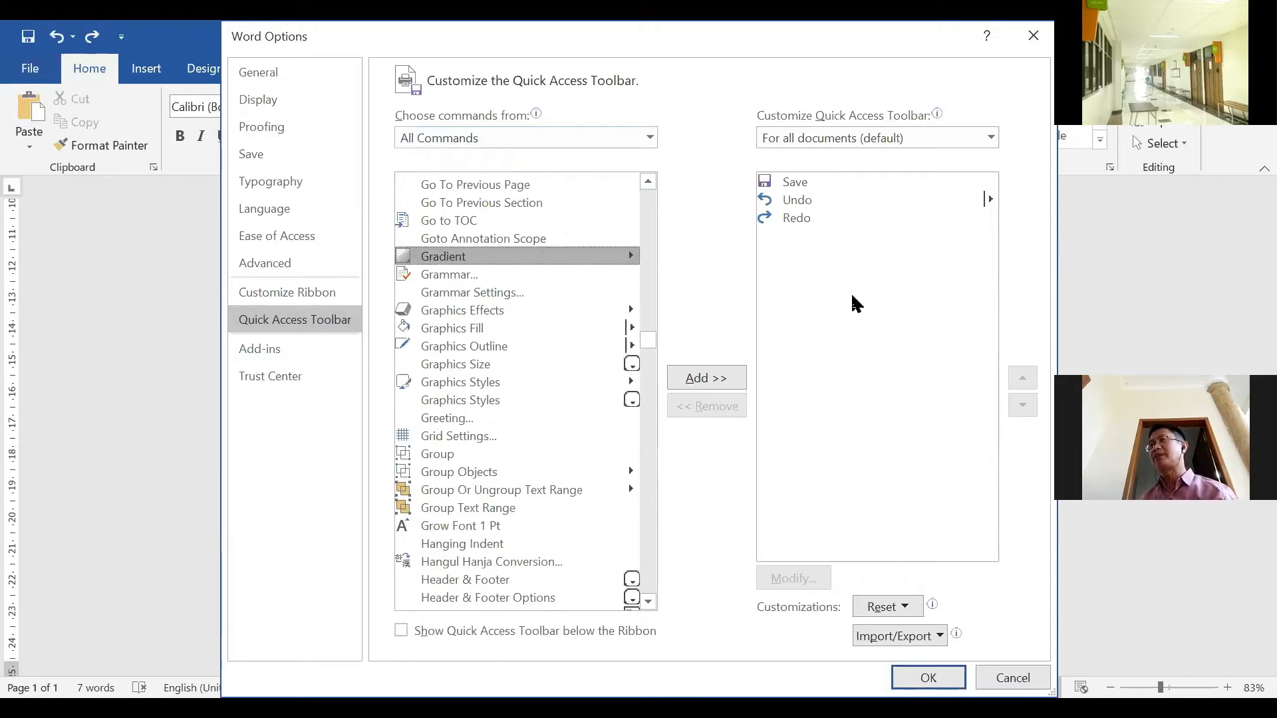
click(701, 379)
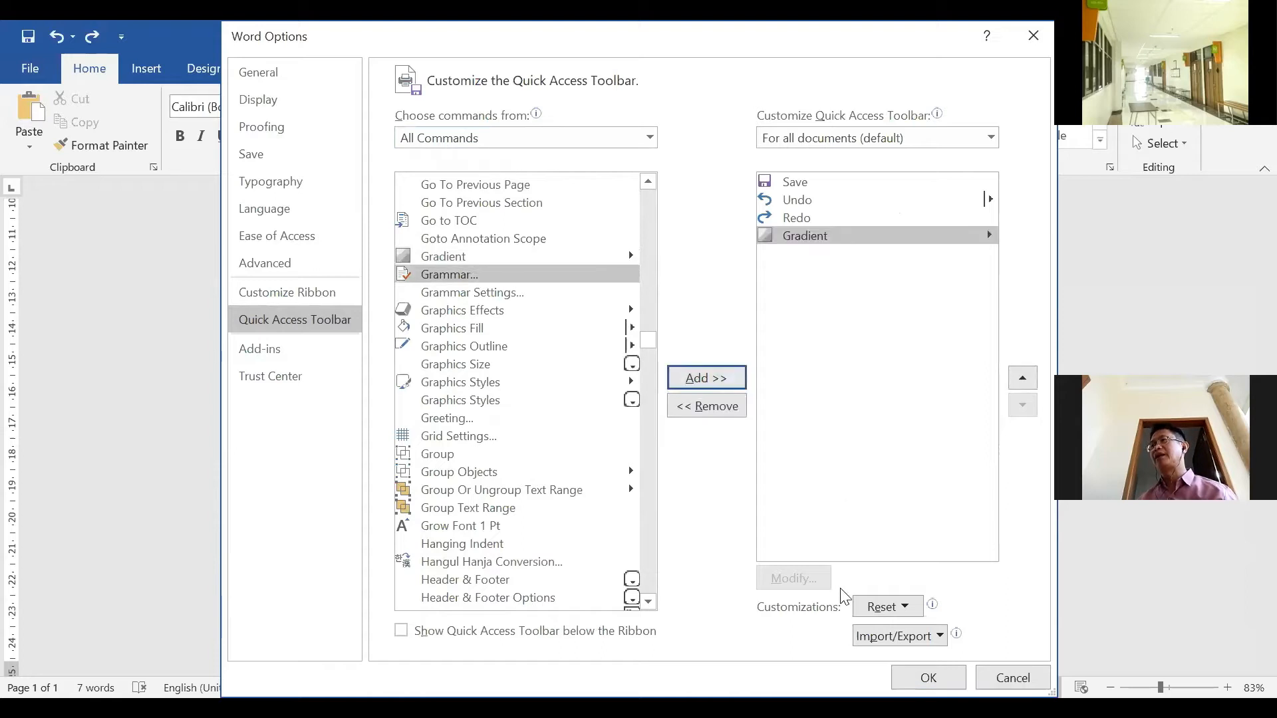
click(939, 680)
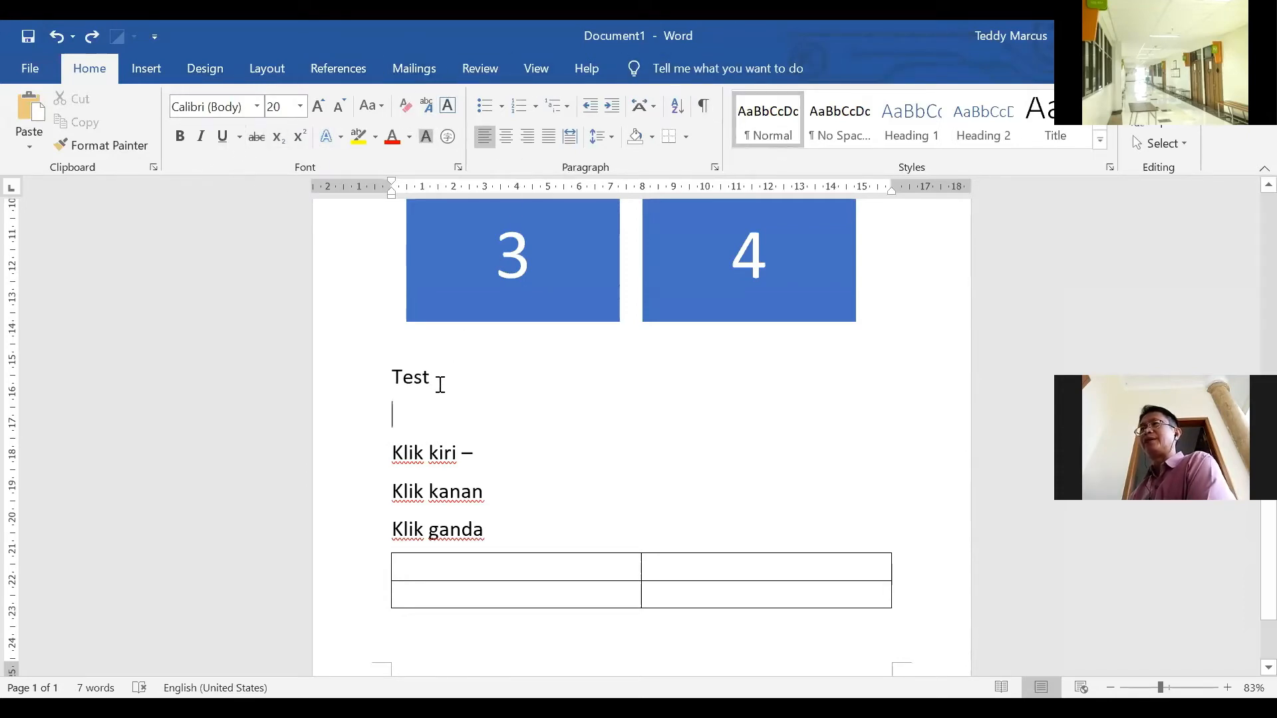
Show the context options for the word "Test" and close them again
right_click(415, 377)
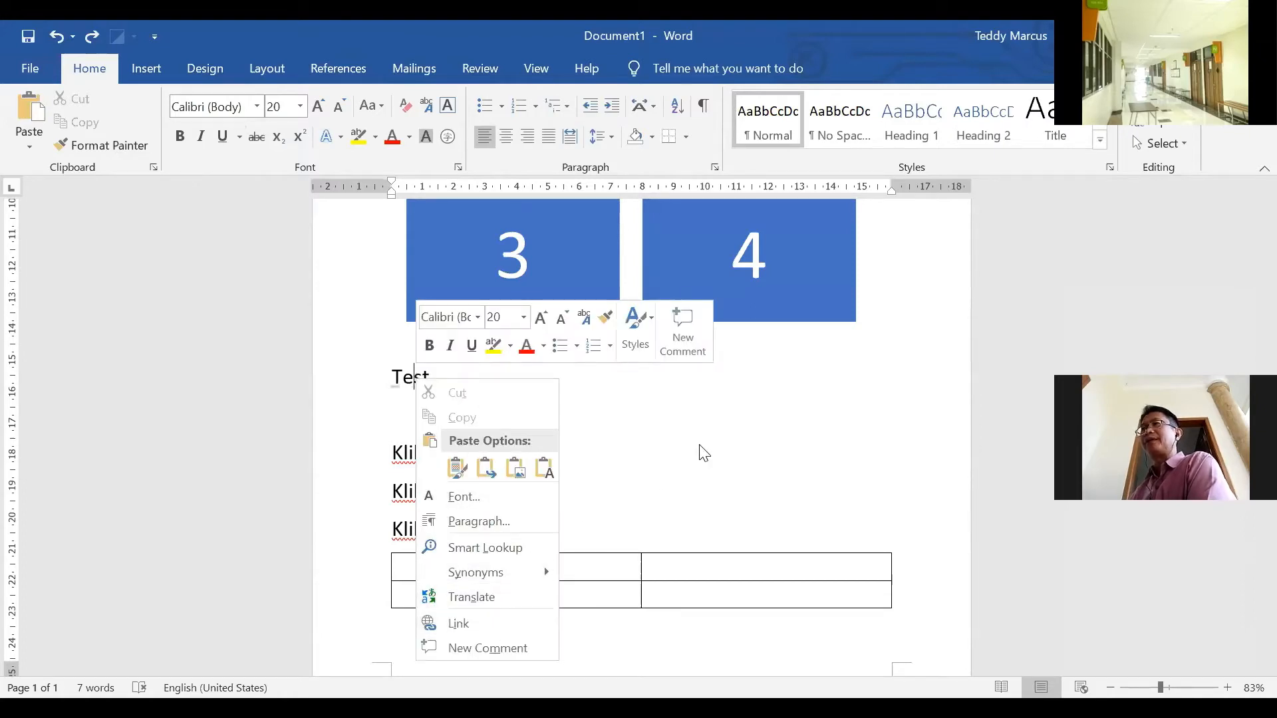
click(131, 38)
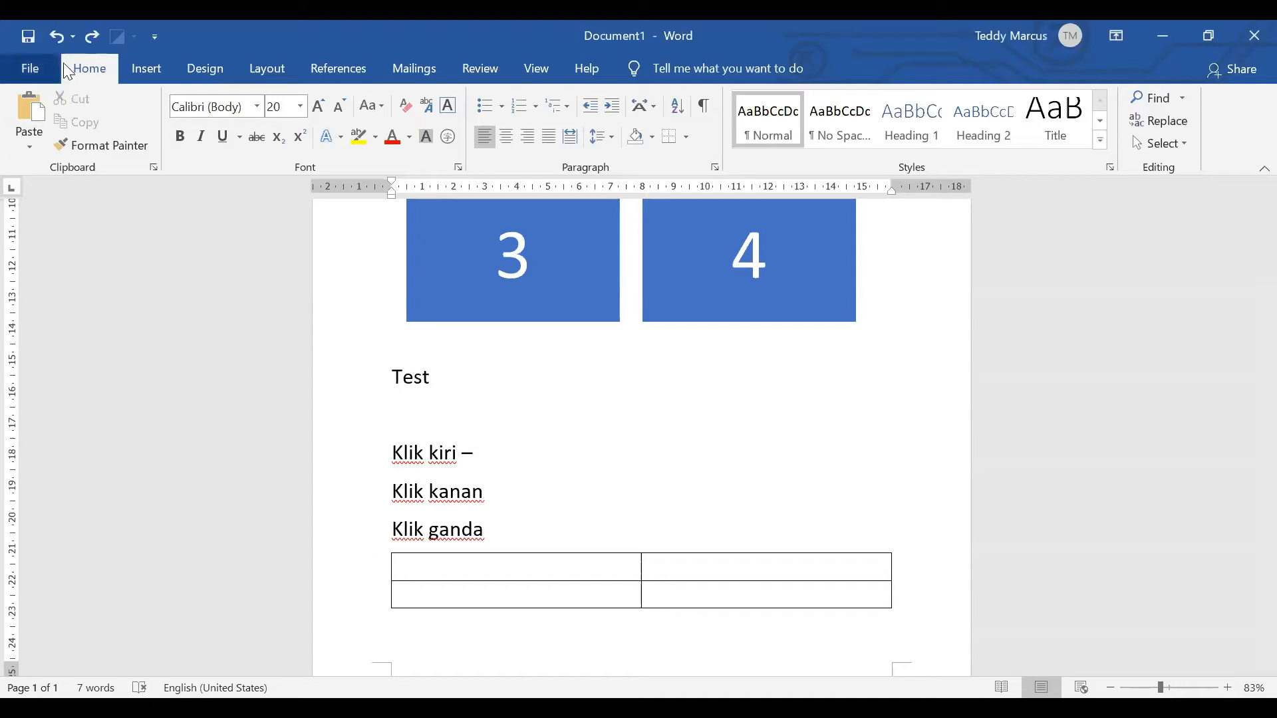
Create a new blank document and set its text size to 20
click(29, 72)
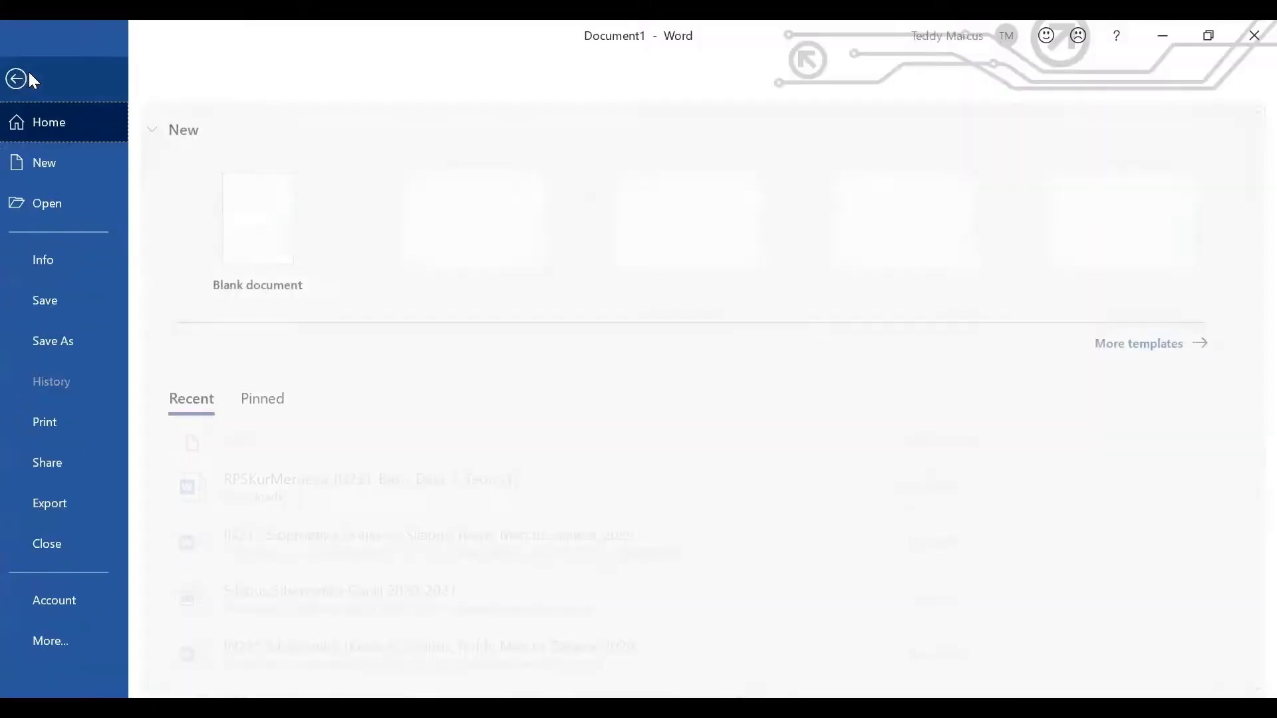
click(285, 238)
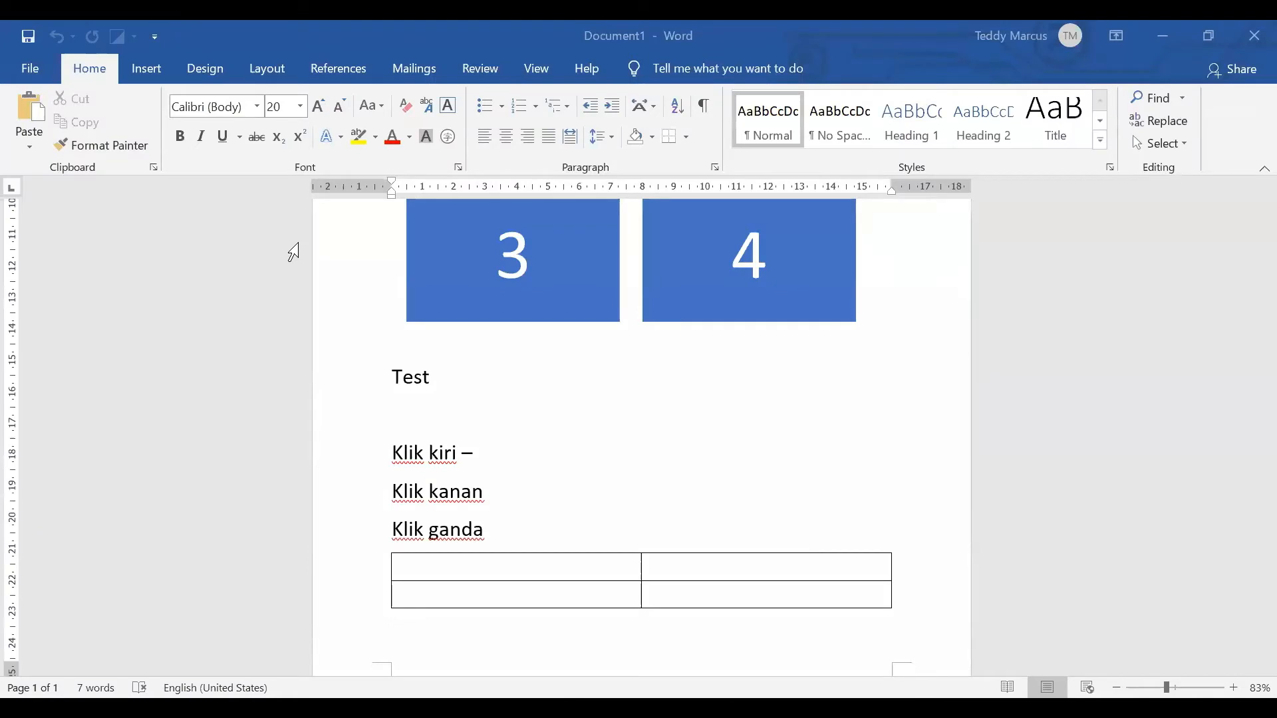
right_click(486, 332)
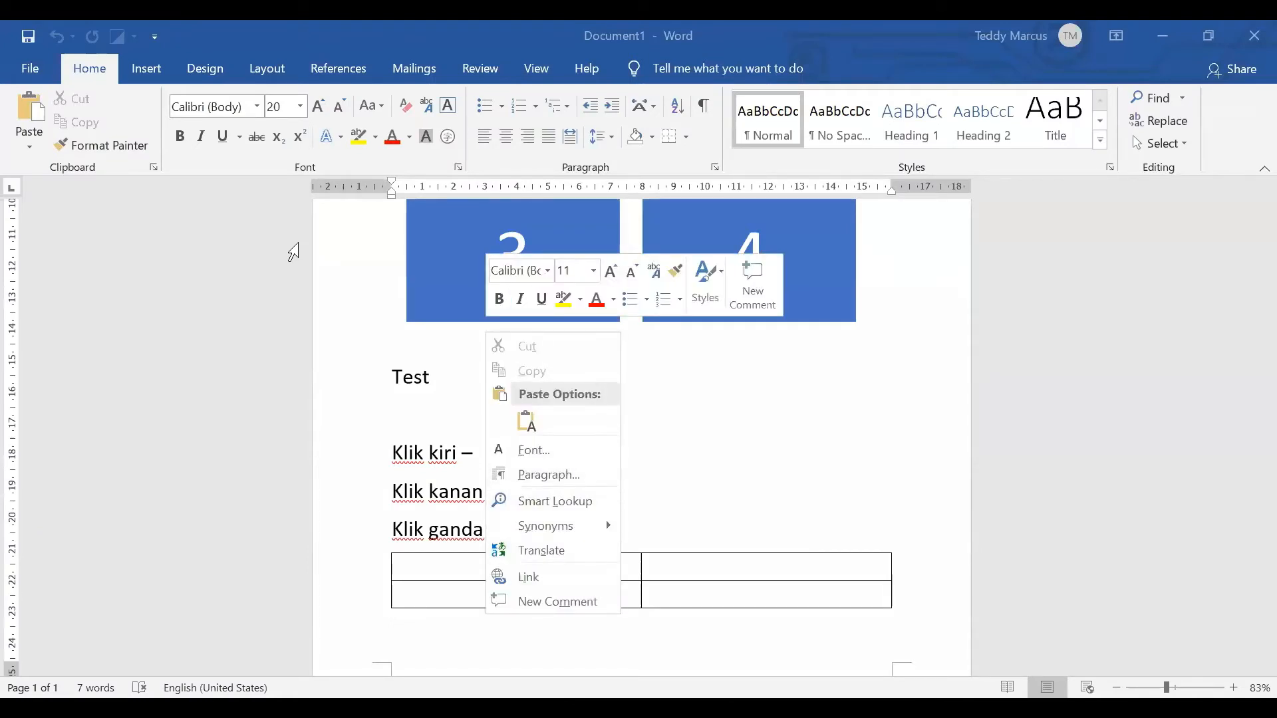
key(Escape)
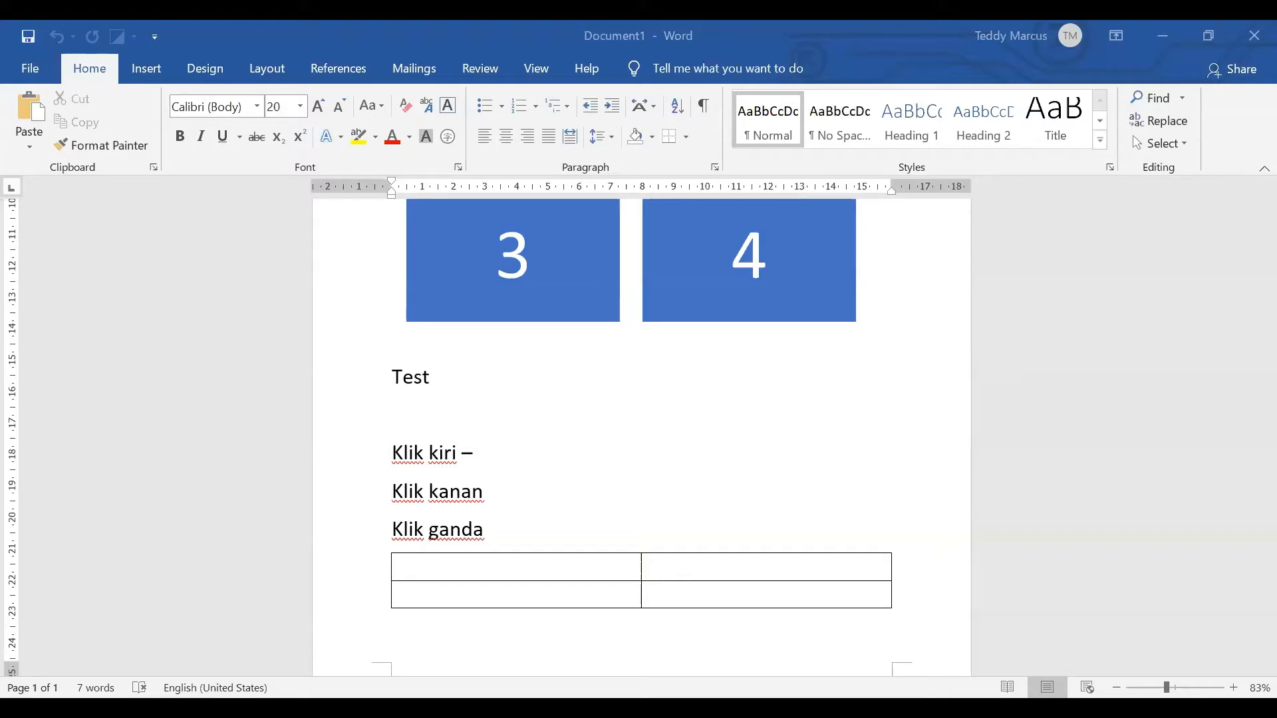
click(300, 106)
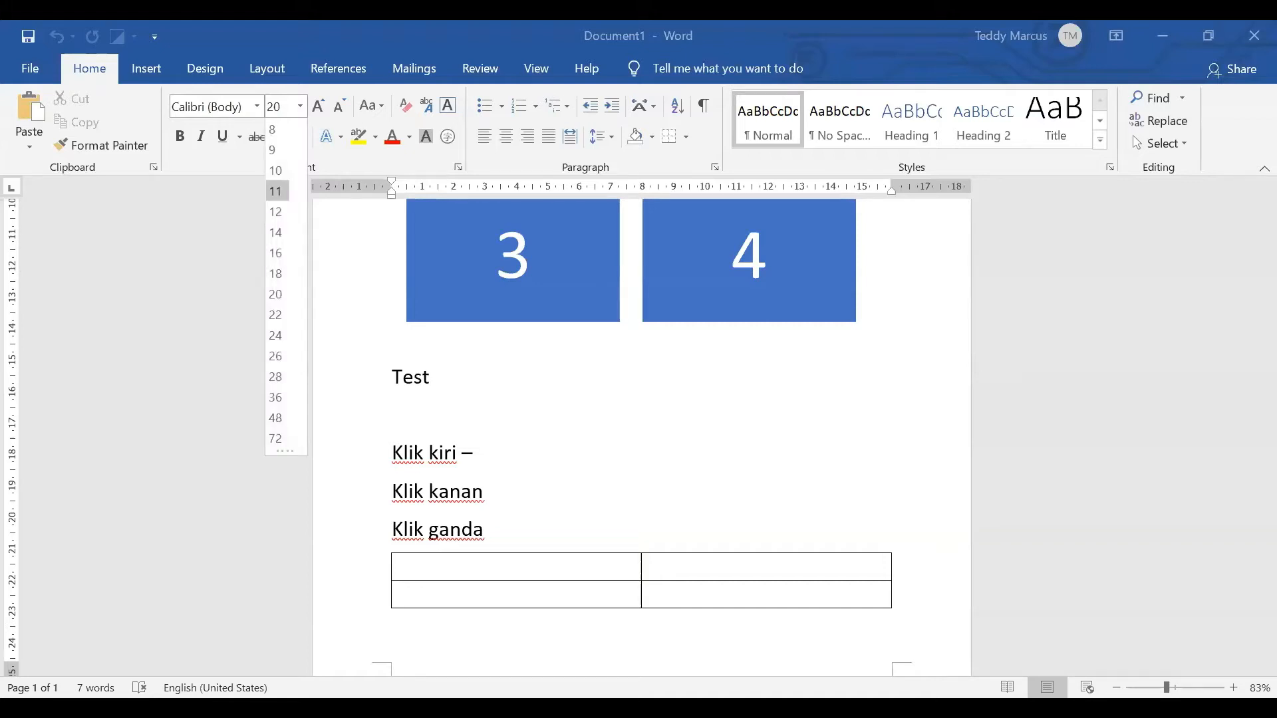
click(276, 294)
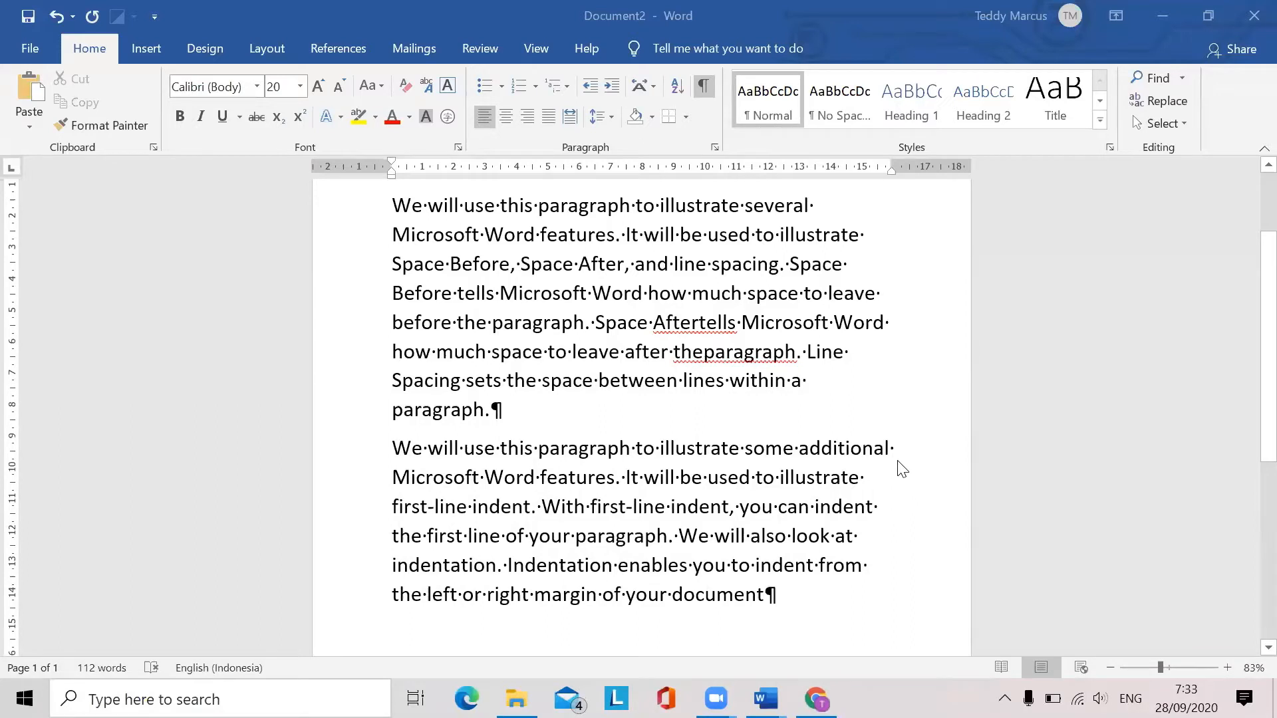
Review the sample paragraphs, and switch to Chrome to check the exercise in Modul Praktikum Aplikom 2.pdf
scroll(878, 486, up, 1)
scroll(882, 494, up, 1)
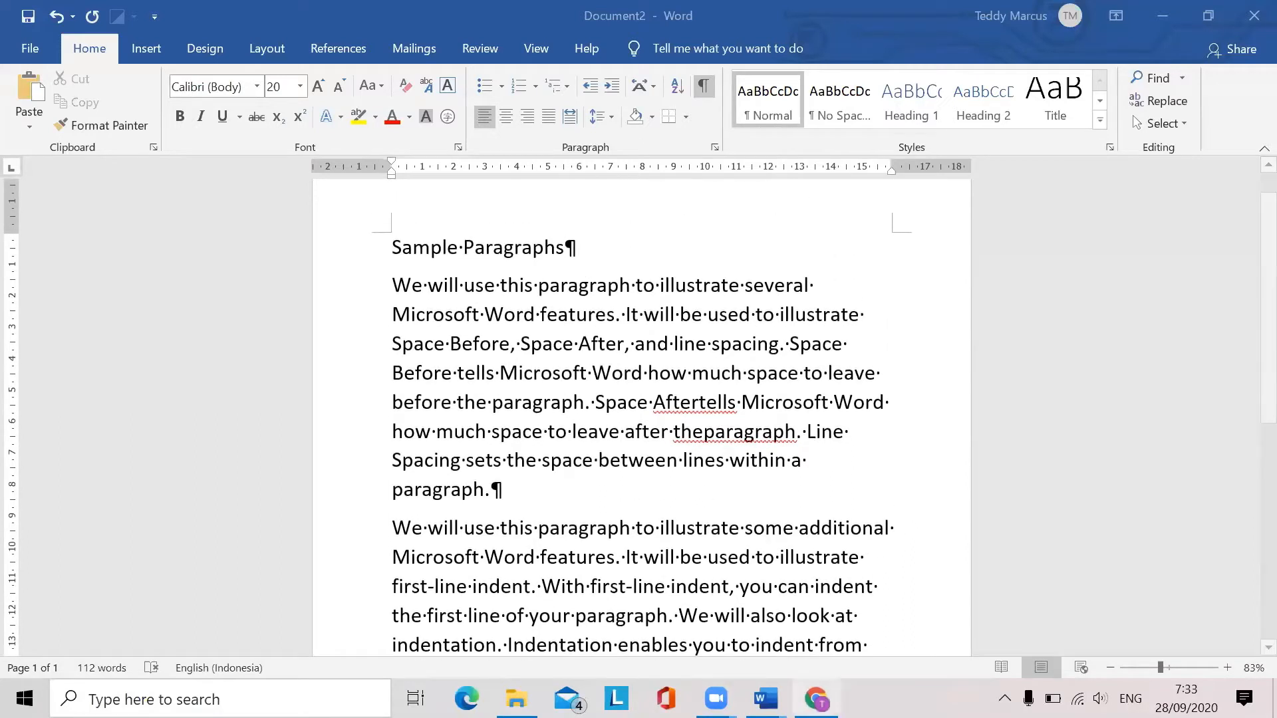
mouse_move(764, 698)
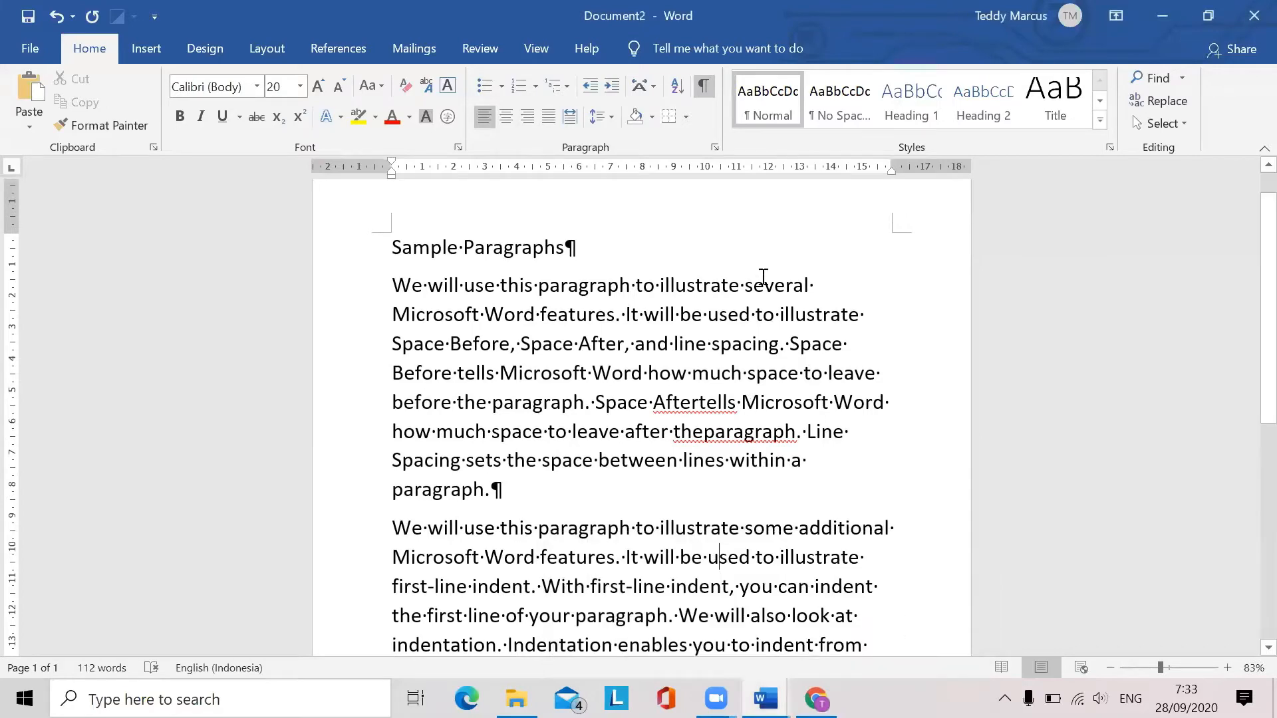
click(817, 698)
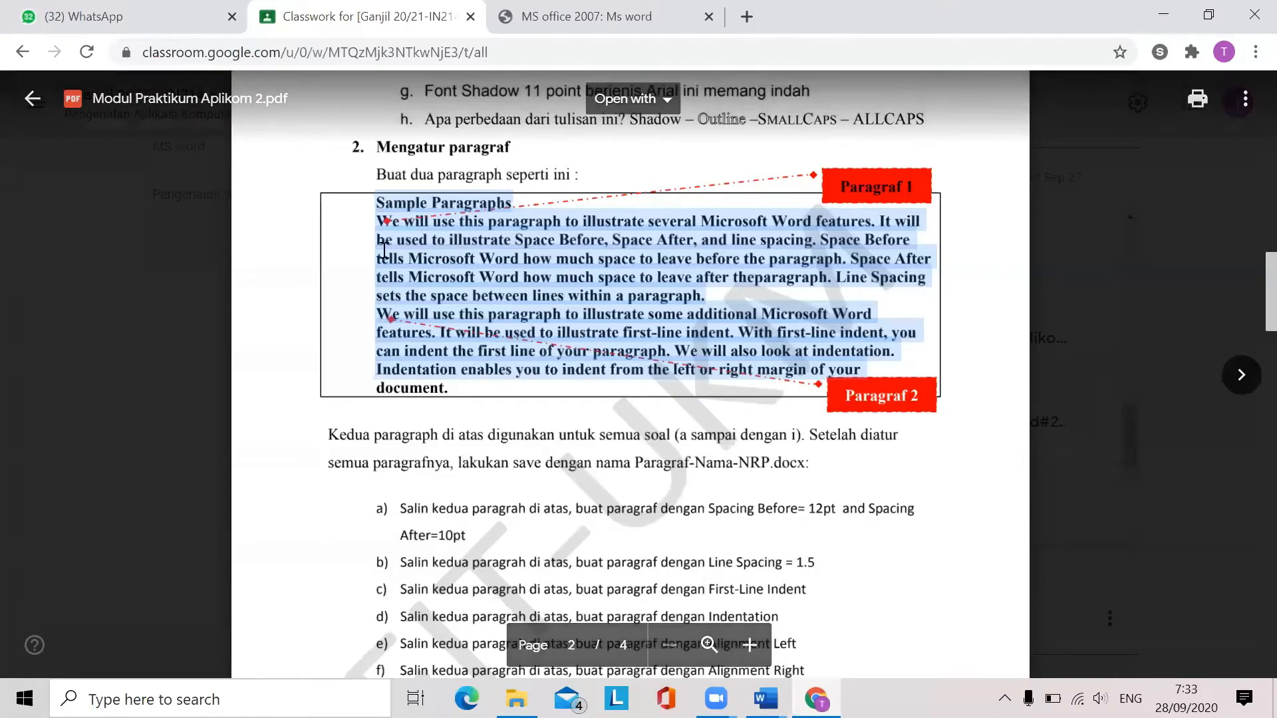
scroll(566, 321, up, 5)
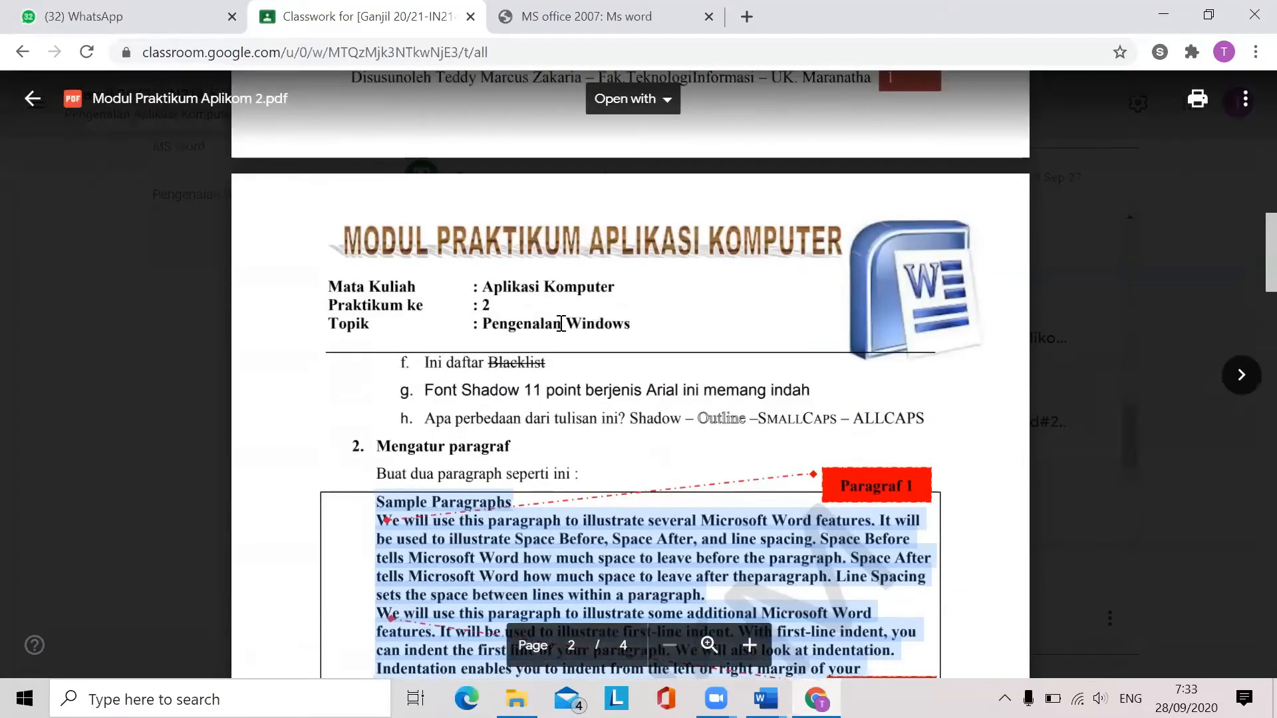
Review the module's objectives, rules and paragraph exercise items a to i in the PDF, and switch back to Document2 in Word
scroll(564, 325, up, 20)
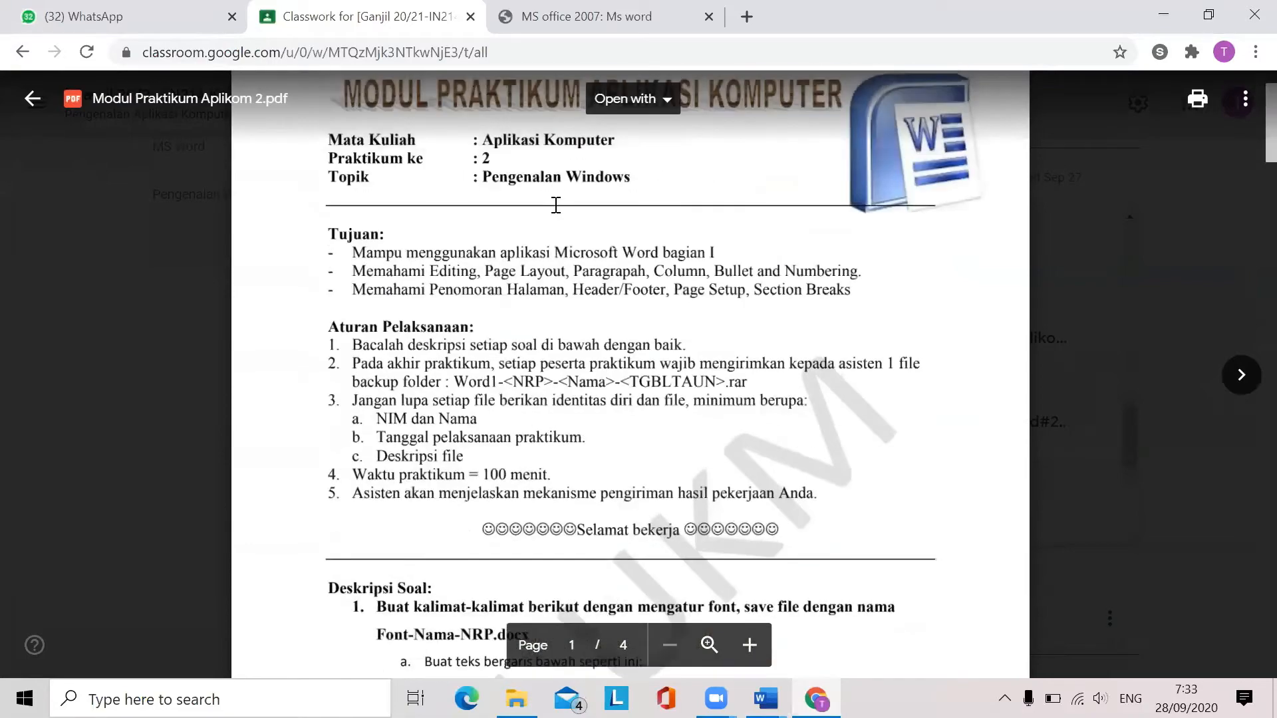
scroll(556, 205, down, 8)
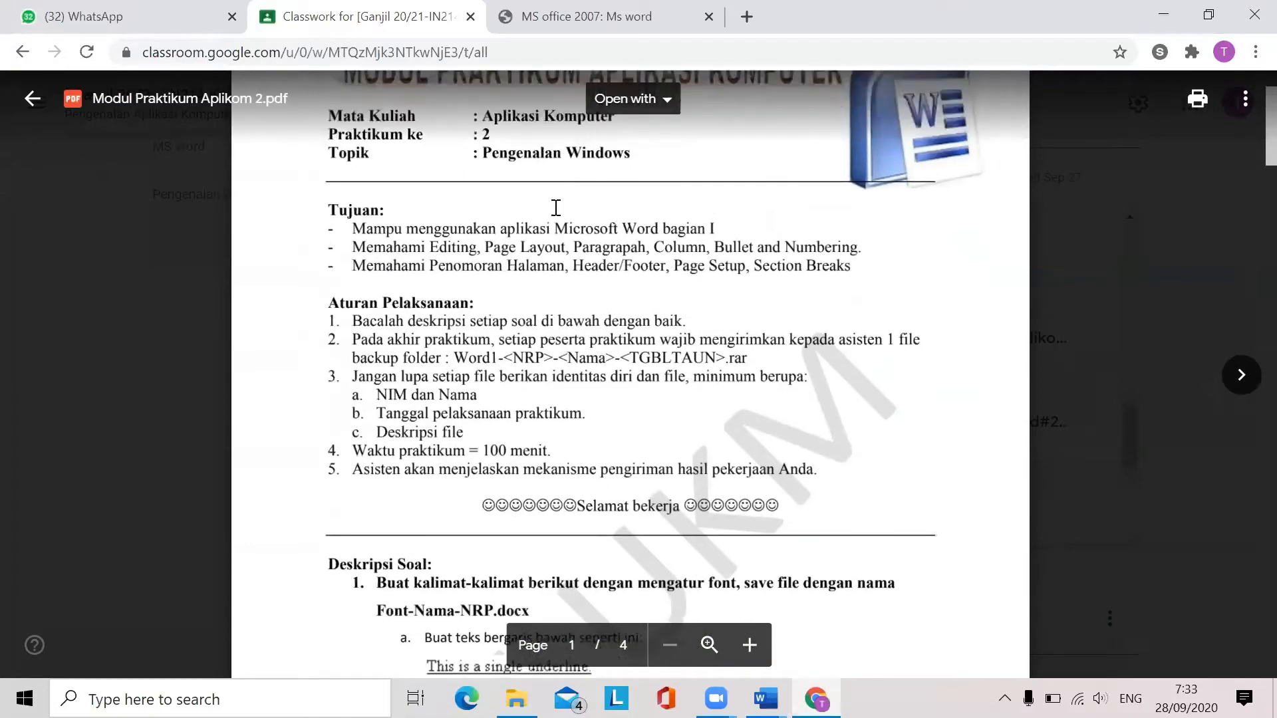
scroll(530, 311, down, 11)
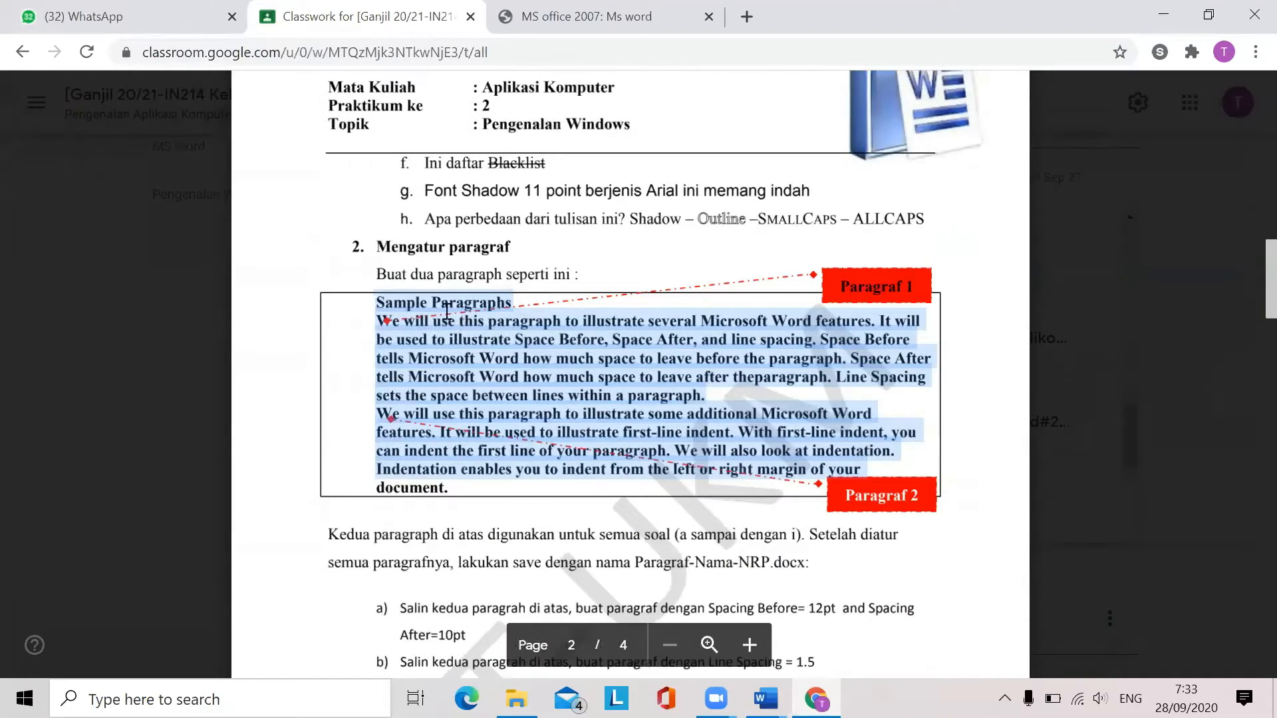
scroll(468, 392, down, 1)
scroll(468, 392, down, 1)
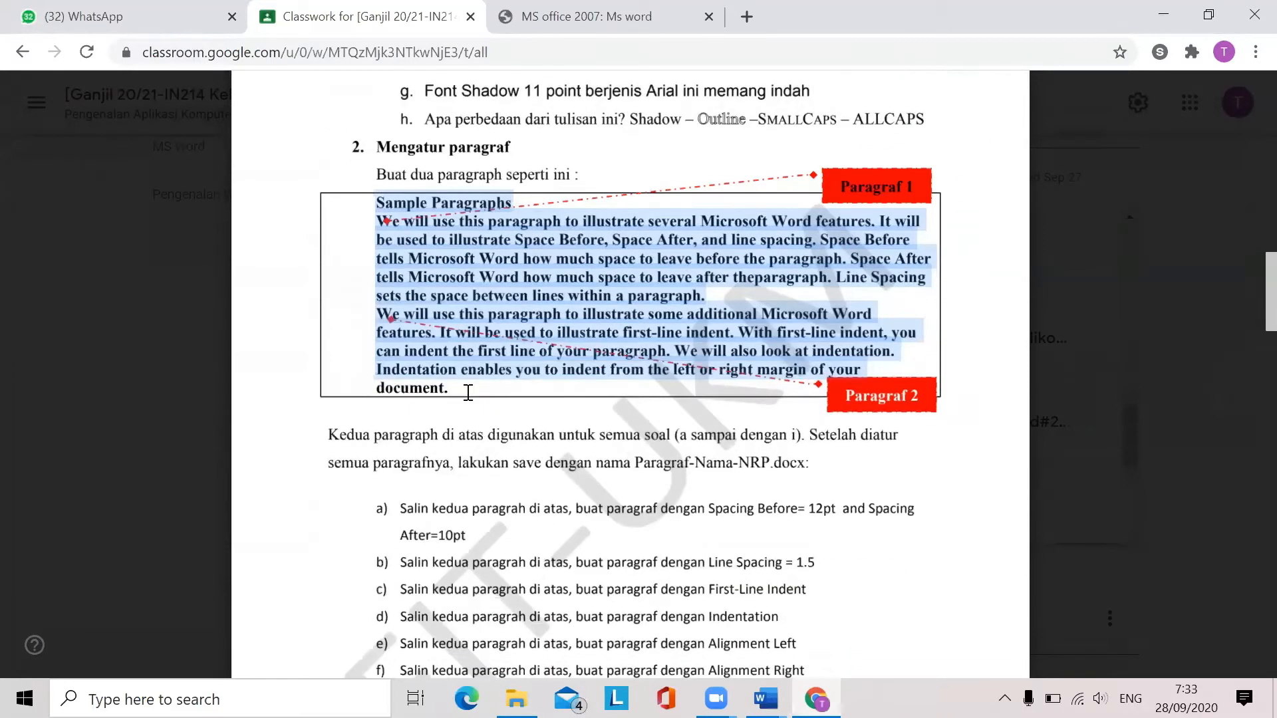
scroll(468, 408, down, 3)
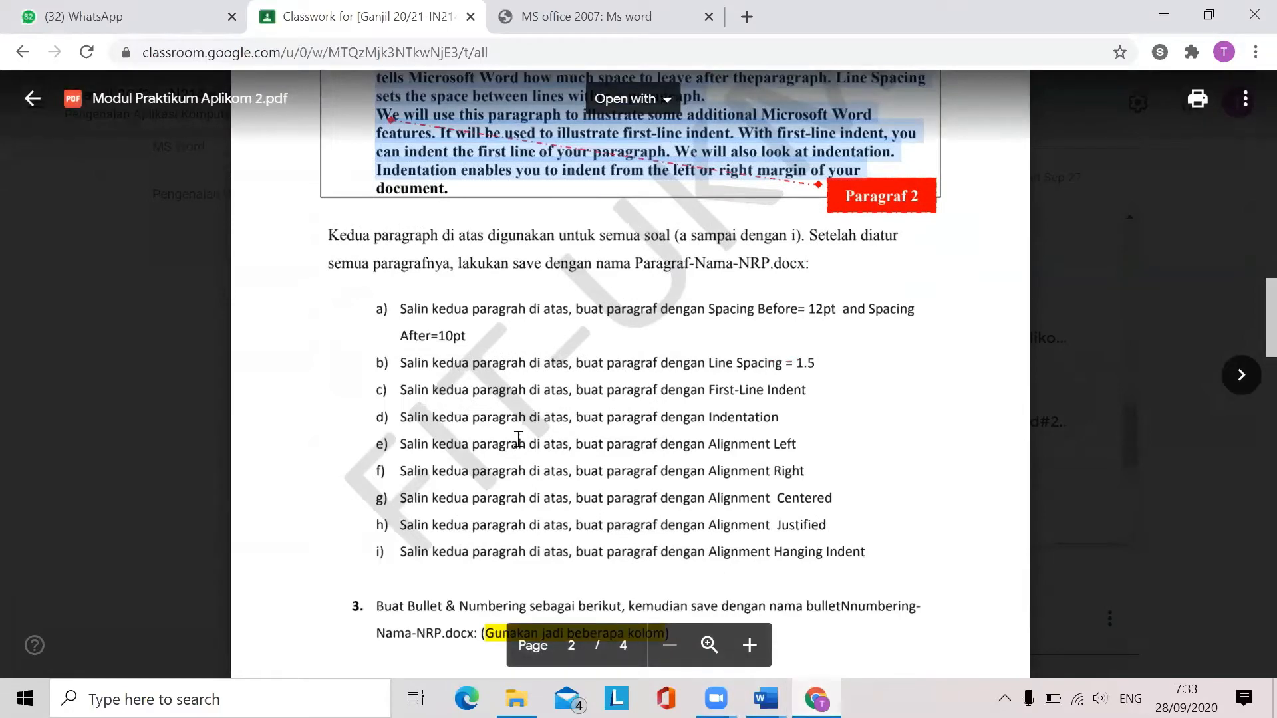
mouse_move(764, 698)
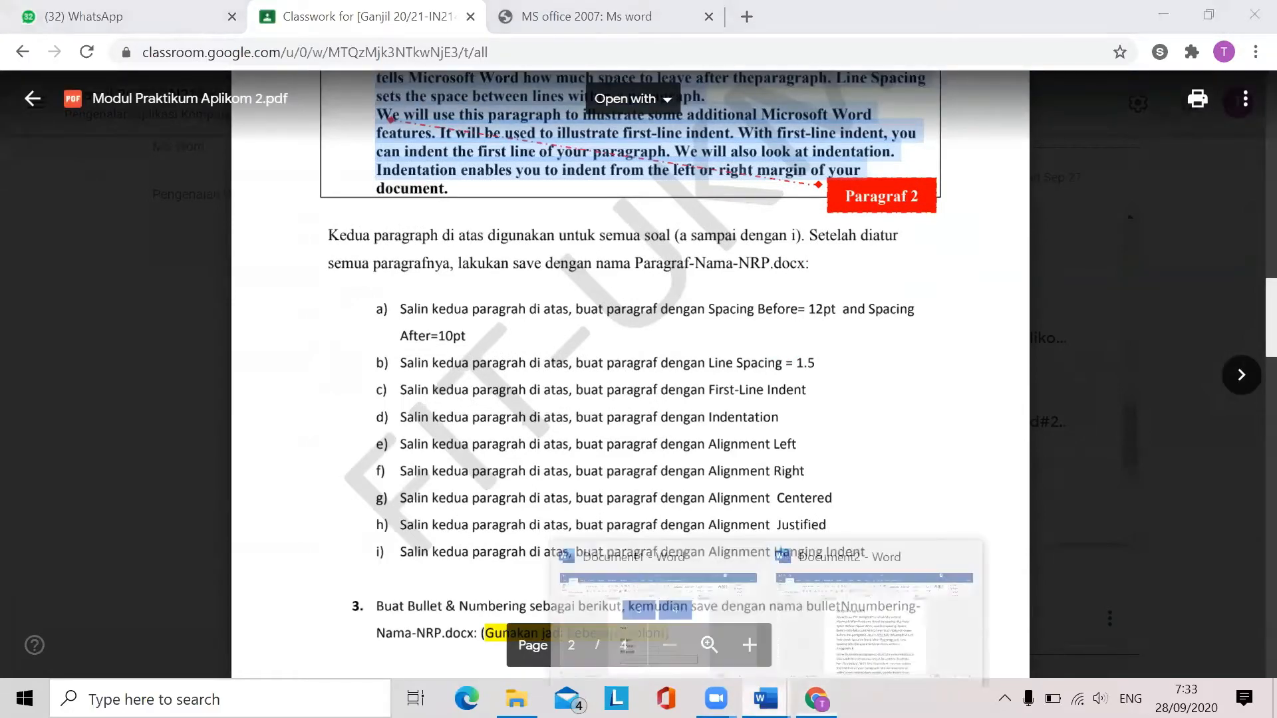
click(845, 661)
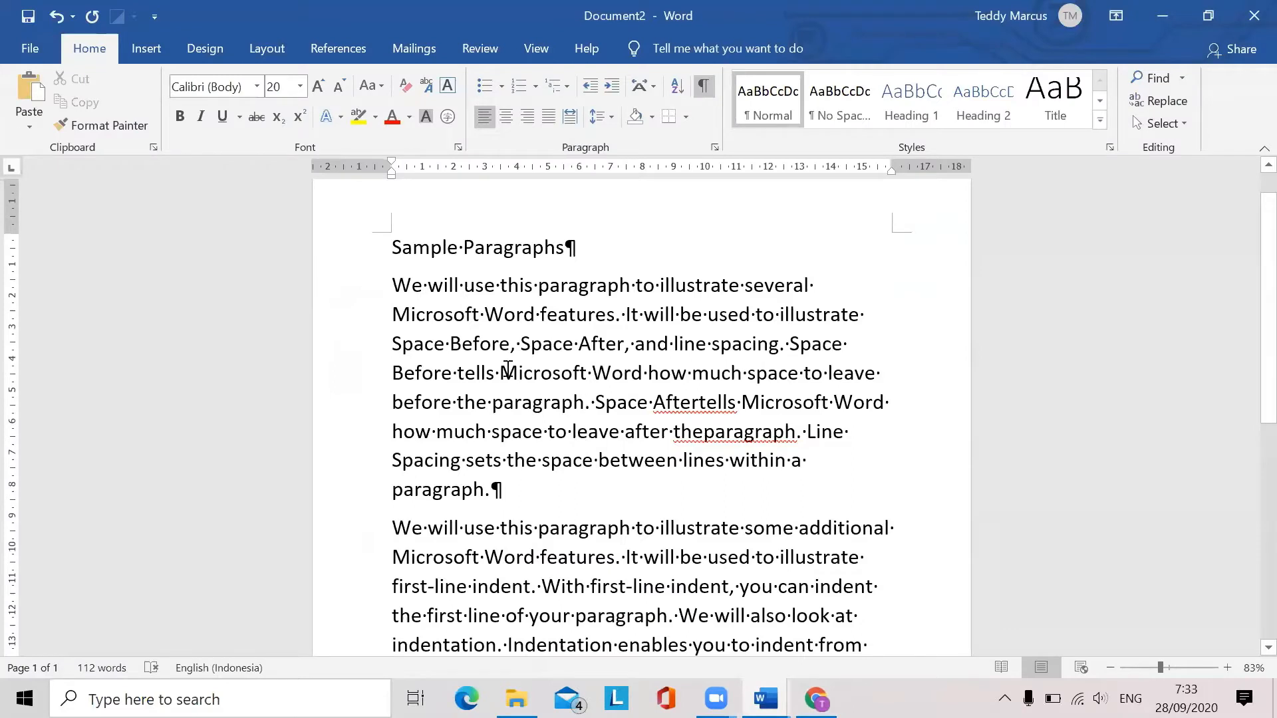
Insert a page break after the second sample paragraph and paste the copied Sample Paragraphs text from the PDF onto the new page
scroll(805, 475, down, 3)
scroll(793, 475, up, 1)
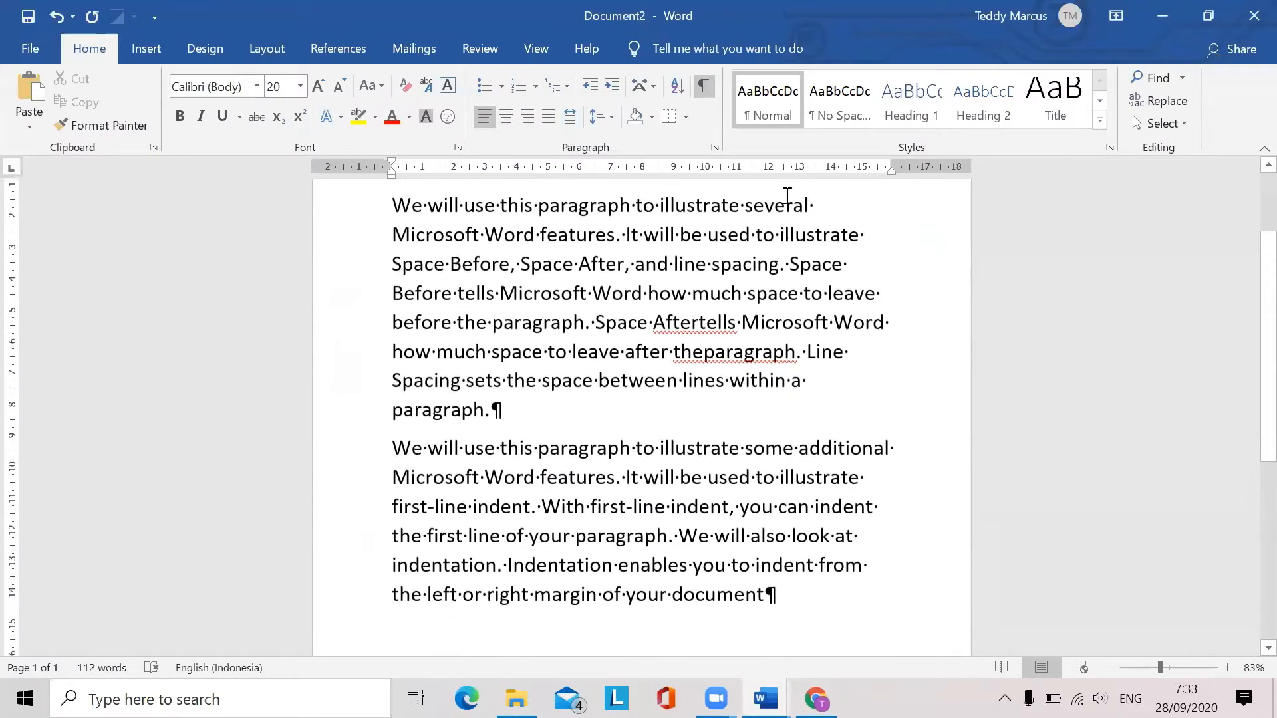
click(703, 87)
click(703, 86)
click(828, 596)
key(ctrl+Return)
text(We will use this paragraph to illustrate several Microsoft Word features. It will be used to illustrate Space Before, Space After, and line spacing. Space Before tells Microsoft Word how much space to leave before the paragraph. Space After tells Microsoft Word how much space to leave after theparagraph. Line Spacing sets the space between lines within a paragraph. We will use this paragraph to illustrate some additional Microsoft Word features. It will be used to illustrate first-line indent. With first-line indent, you can indent the first line of your paragraph. We will also look at indentation. Indentation enables you to indent from the left or right margin of your)
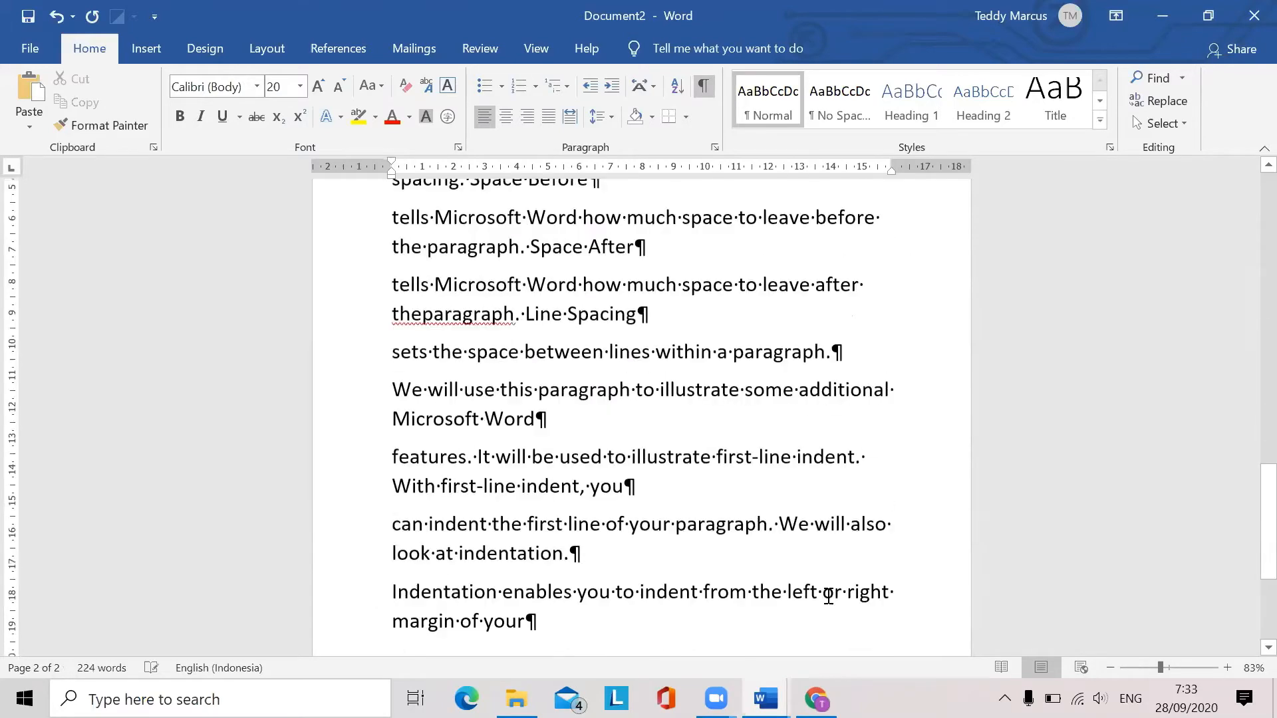
Hide and show the formatting marks to examine where the lines of the pasted text are broken
scroll(710, 373, up, 4)
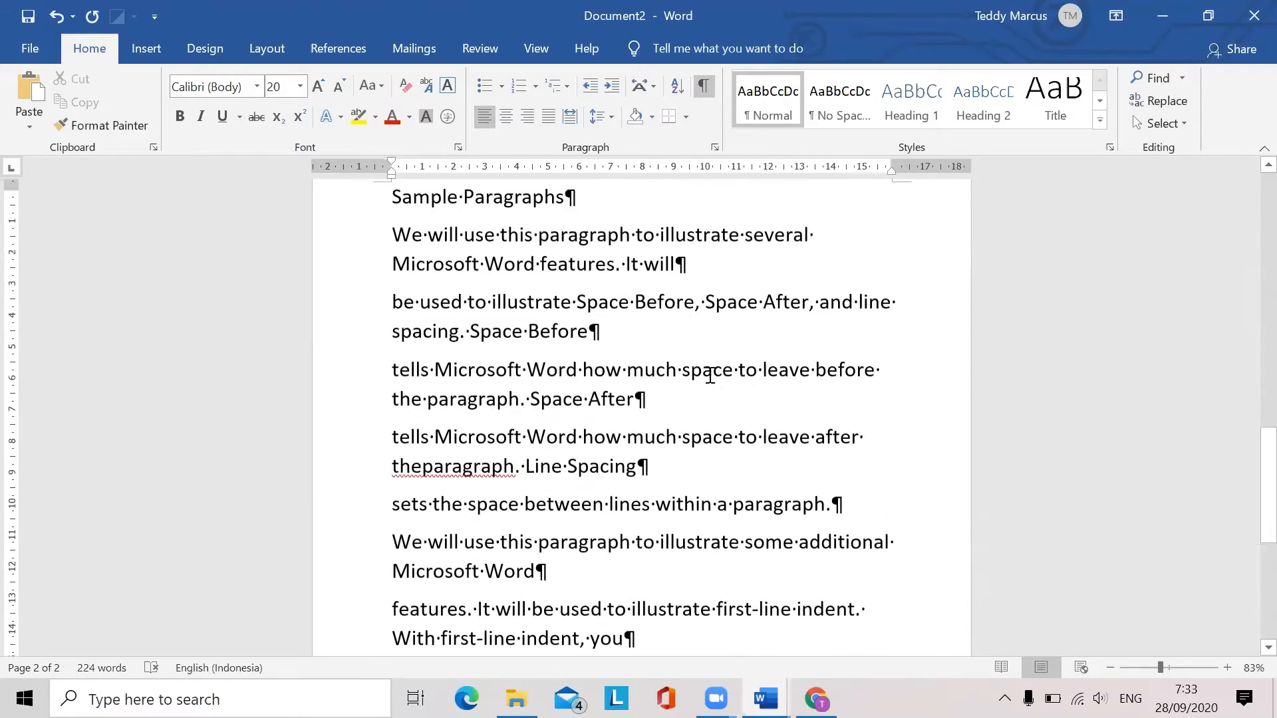
scroll(695, 373, up, 1)
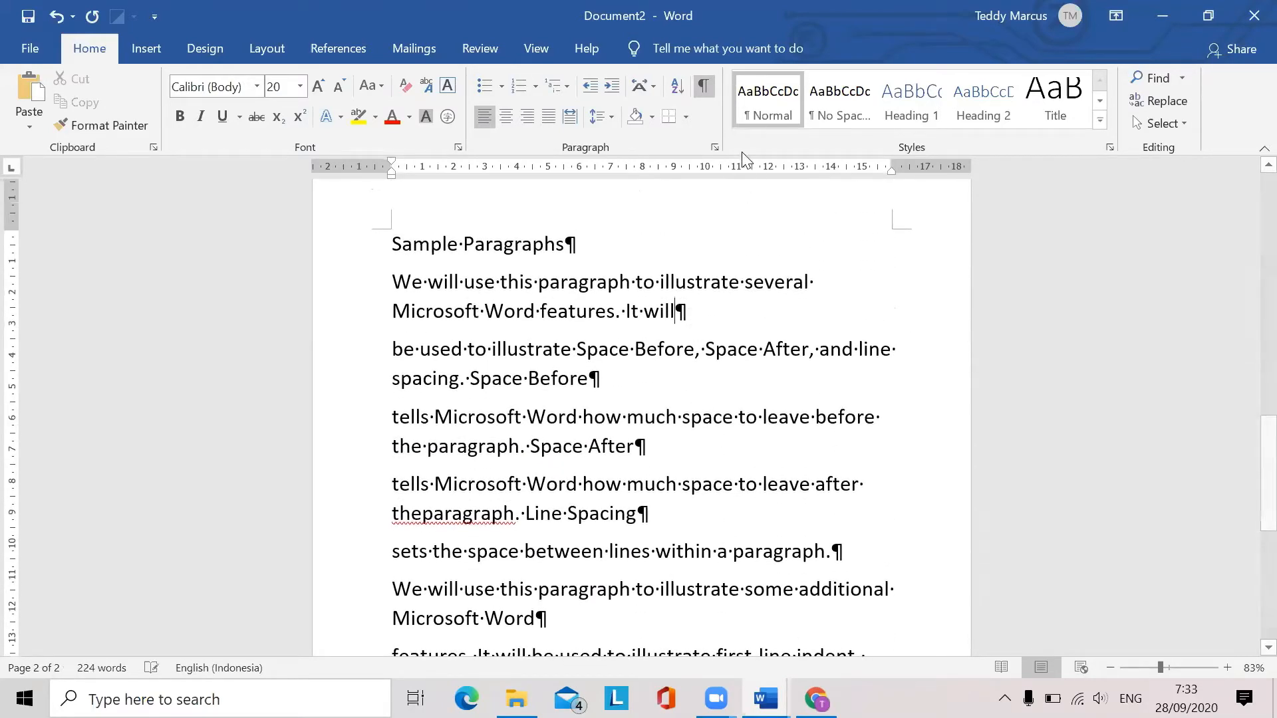
click(702, 85)
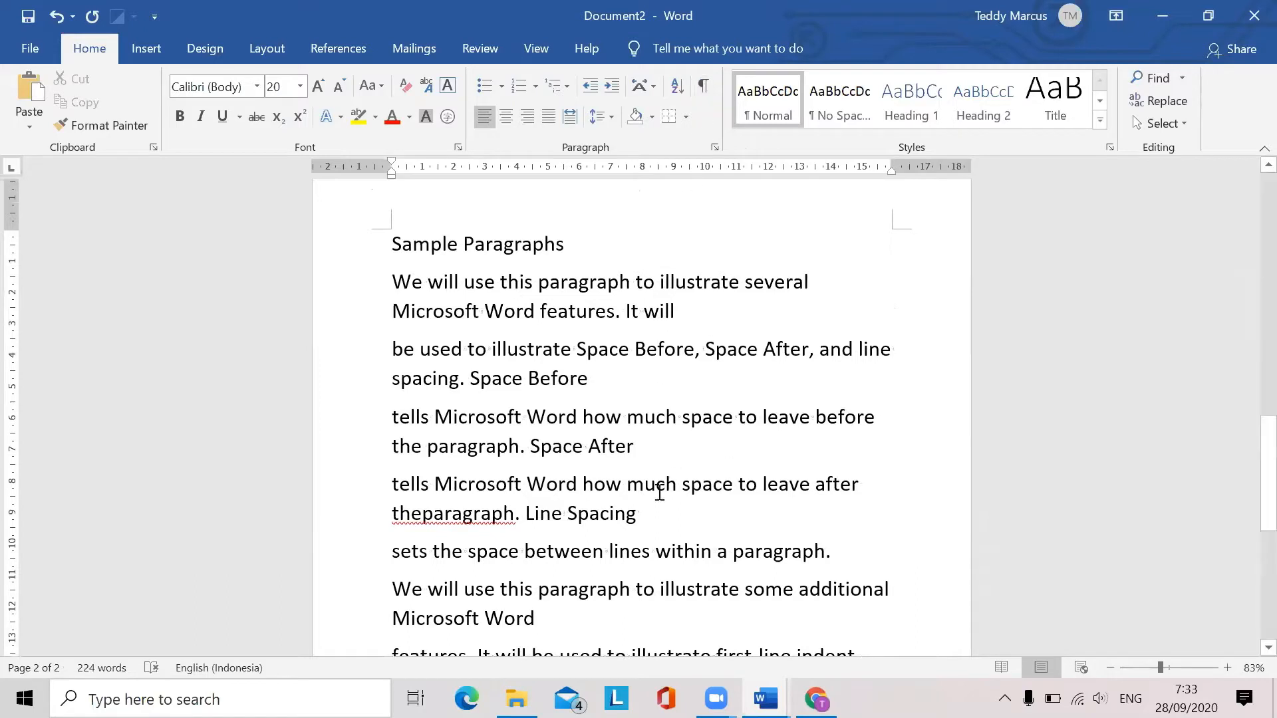
click(704, 85)
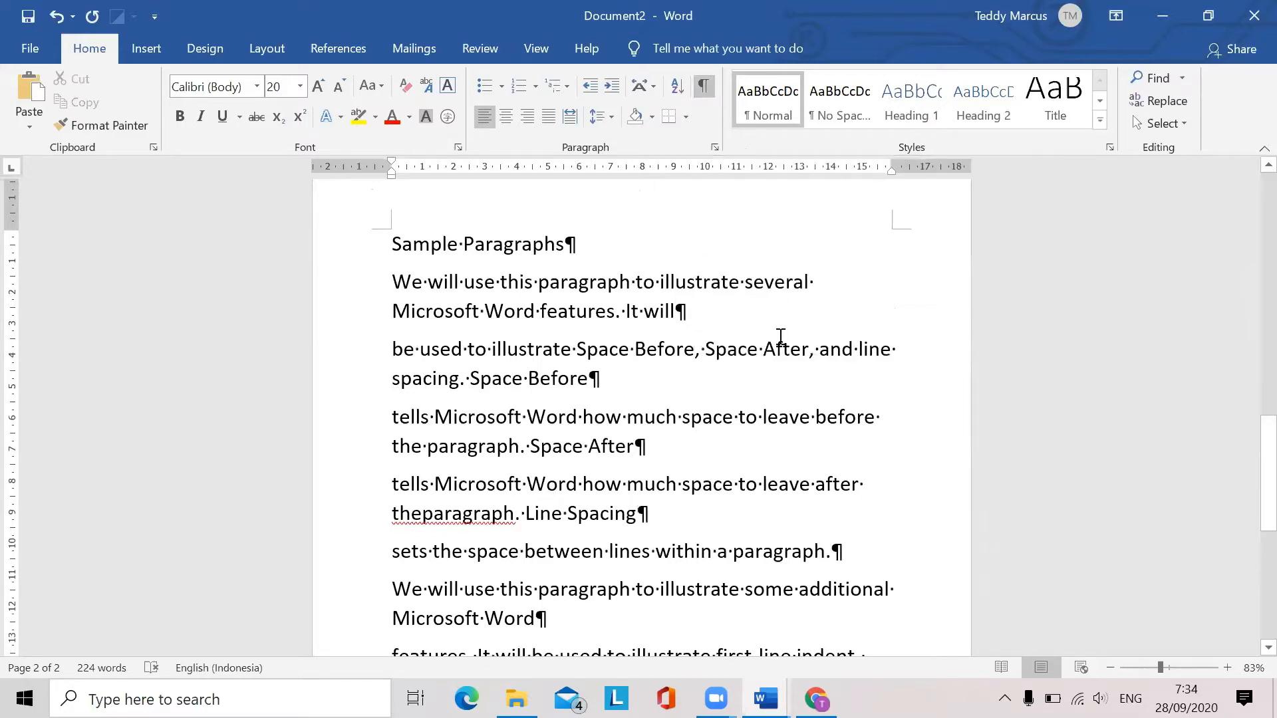
Remove the stray paragraph breaks inside the first pasted paragraph on page 2 so its lines run together as one paragraph
key(Delete)
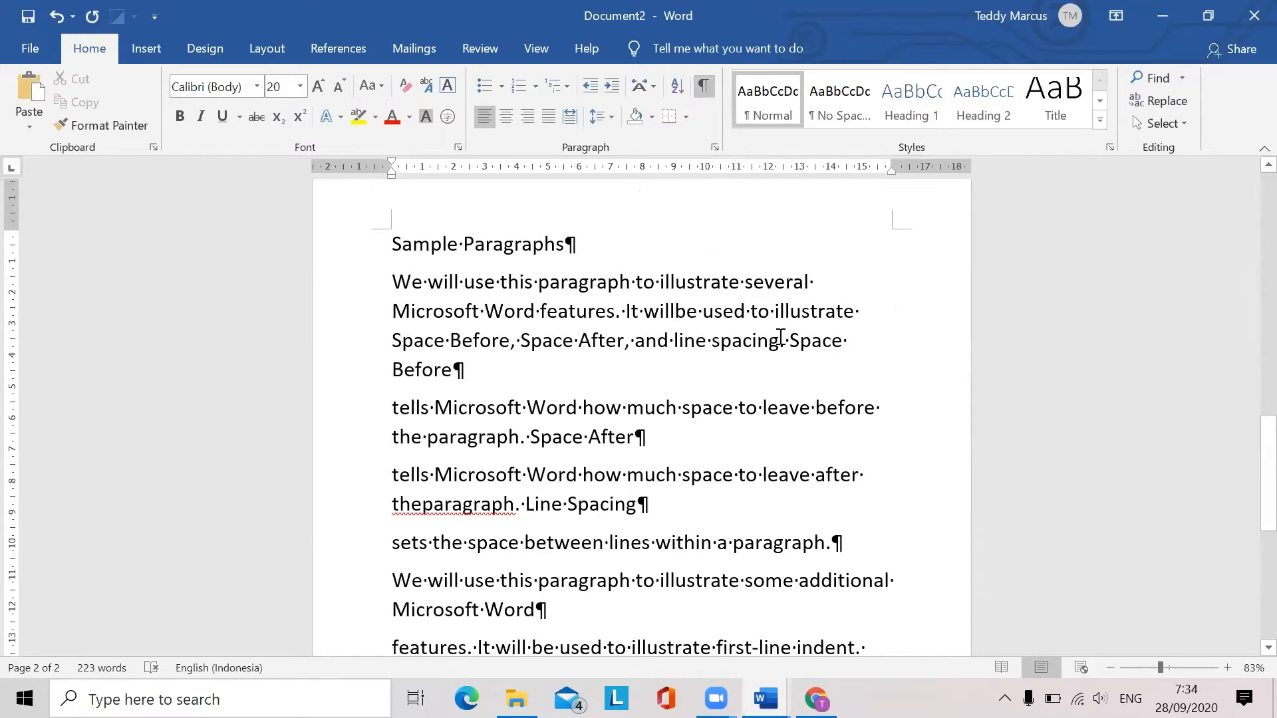
click(457, 372)
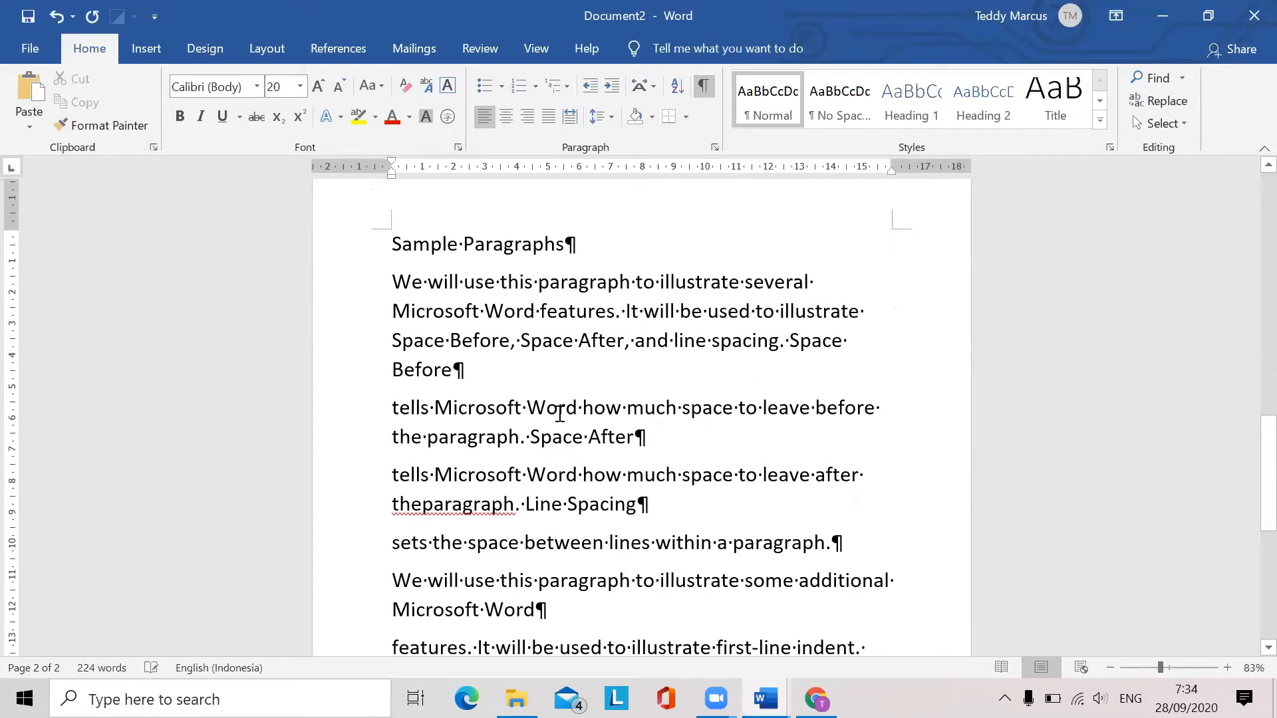
key(Delete)
click(703, 401)
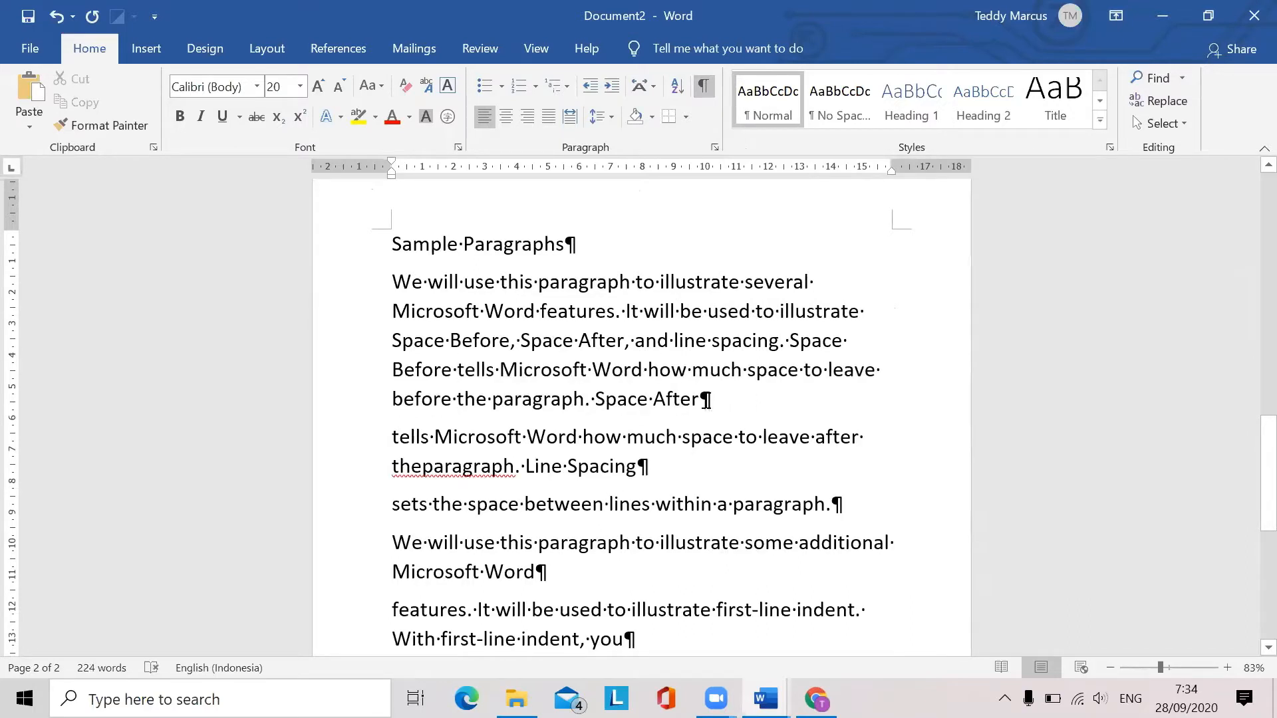
key(Delete)
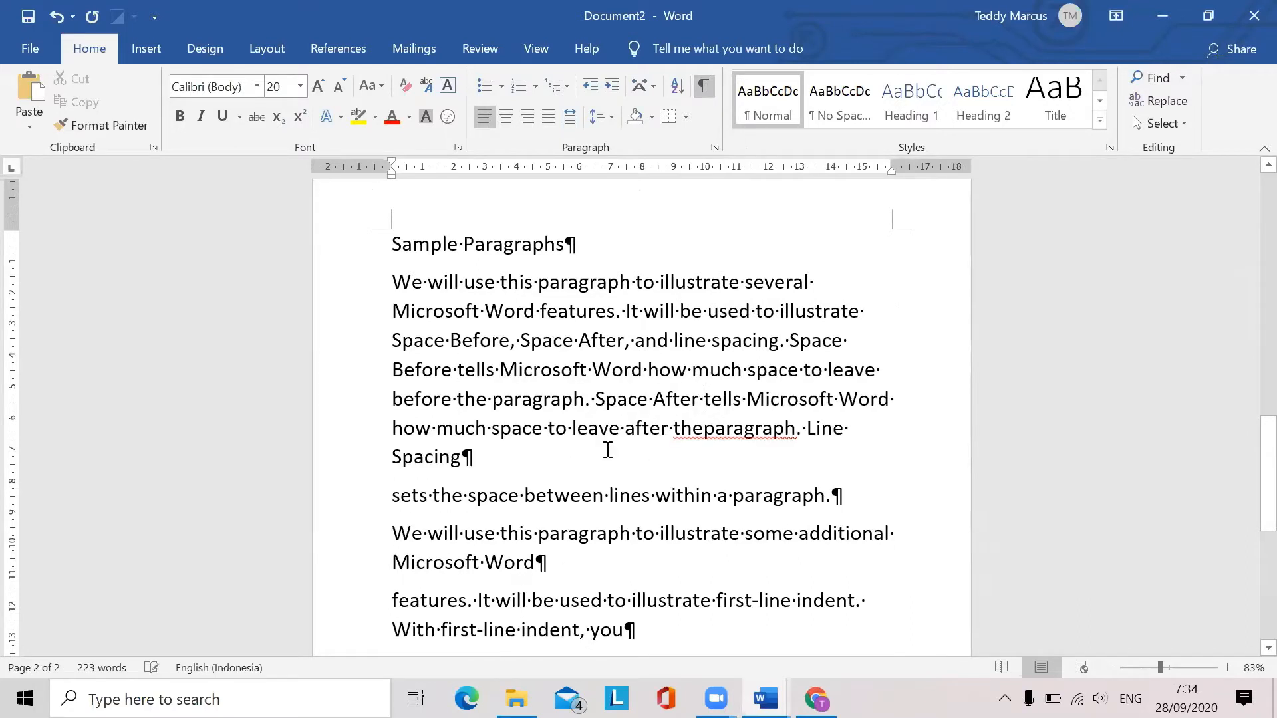
click(499, 469)
key(Delete)
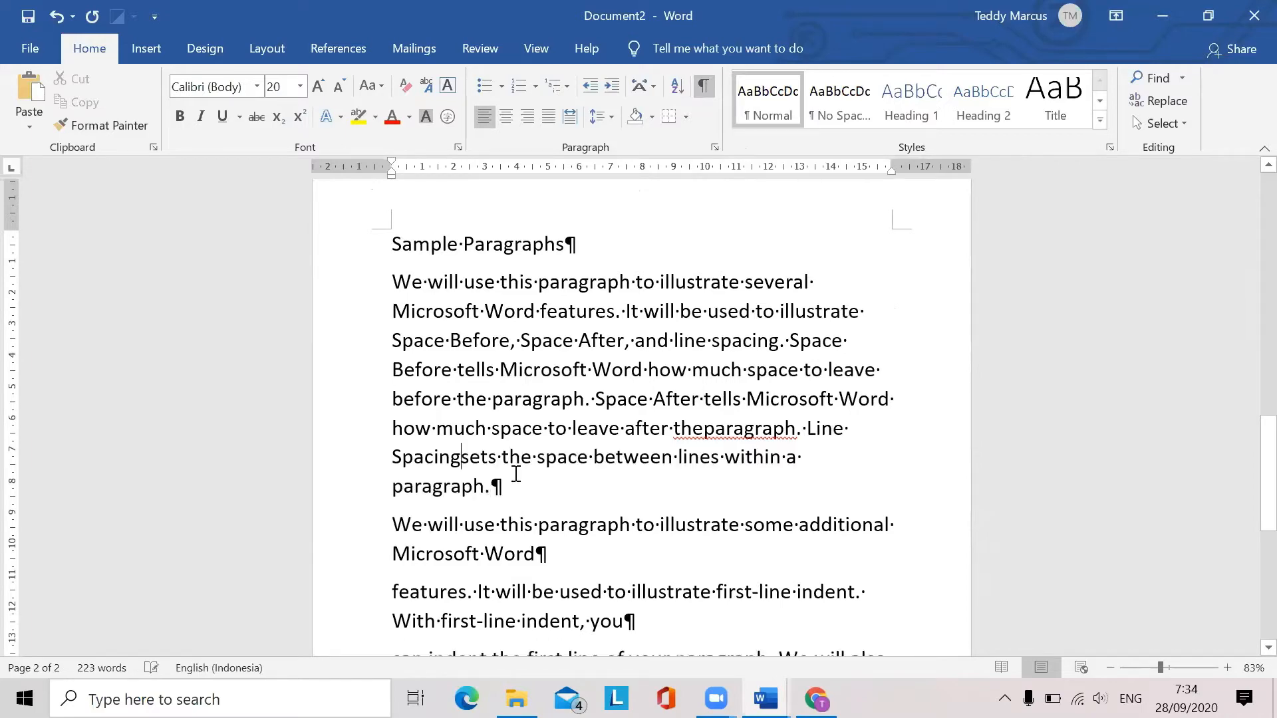
Merge the two sample paragraphs on page 1 into one and split them again before the second "We will use this paragraph"
scroll(518, 473, up, 6)
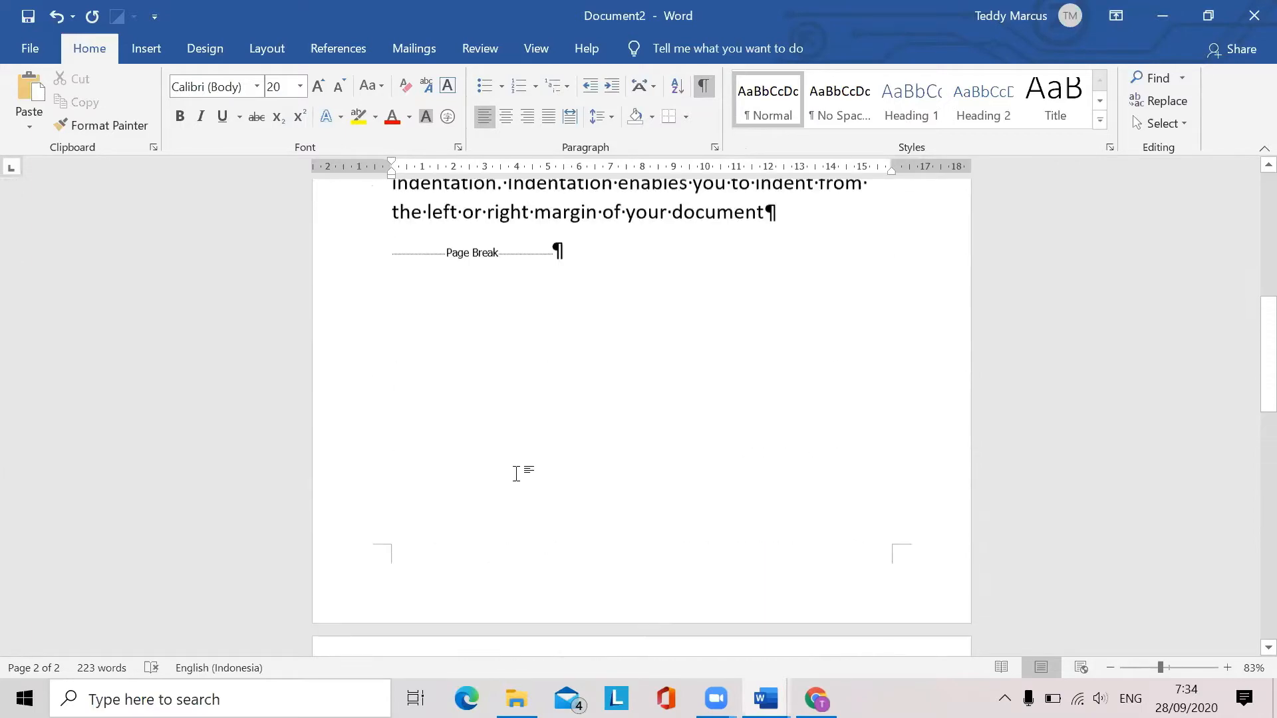
scroll(734, 441, up, 3)
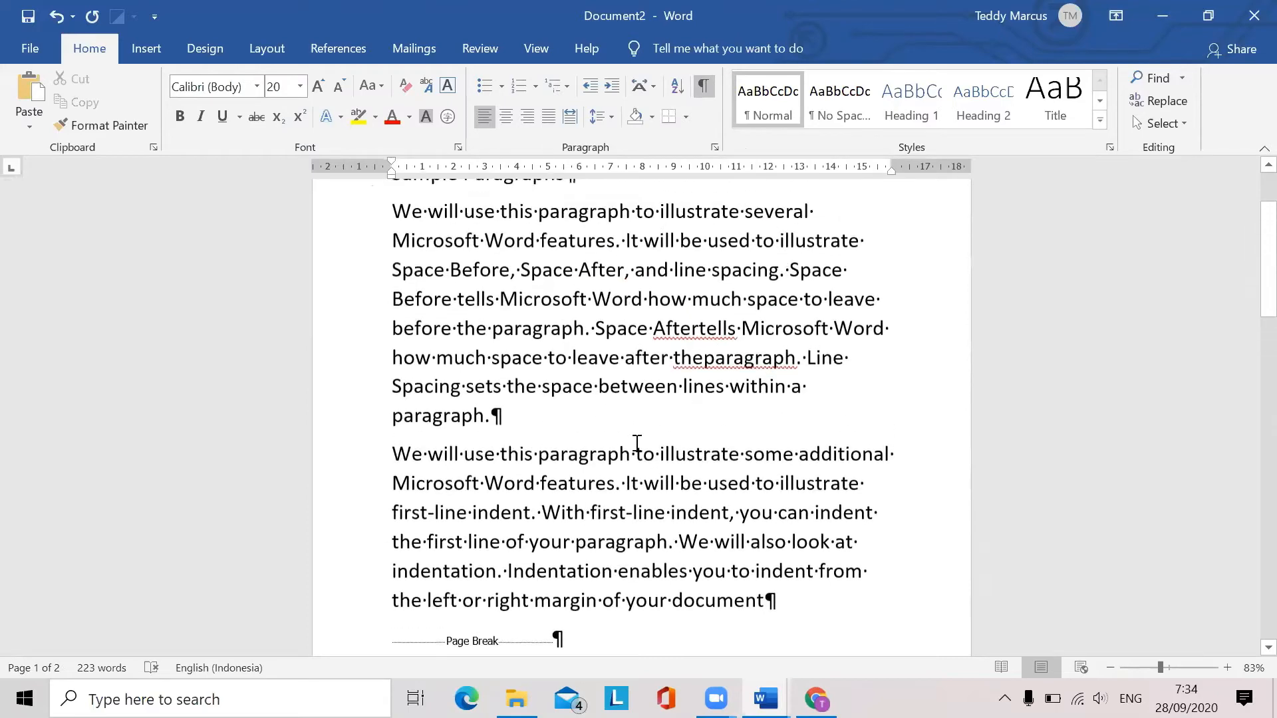
click(588, 417)
key(Delete)
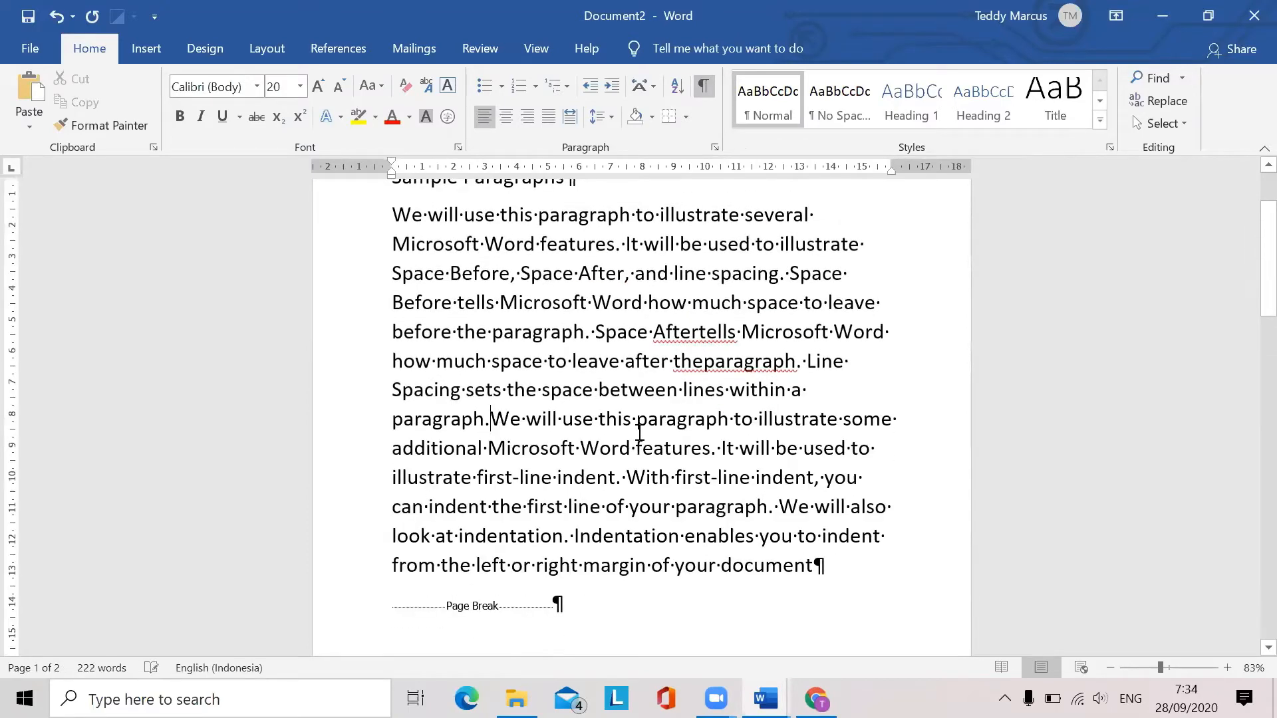
key(Return)
Highlight the entire first sample paragraph on page 1 in yellow
scroll(630, 413, up, 1)
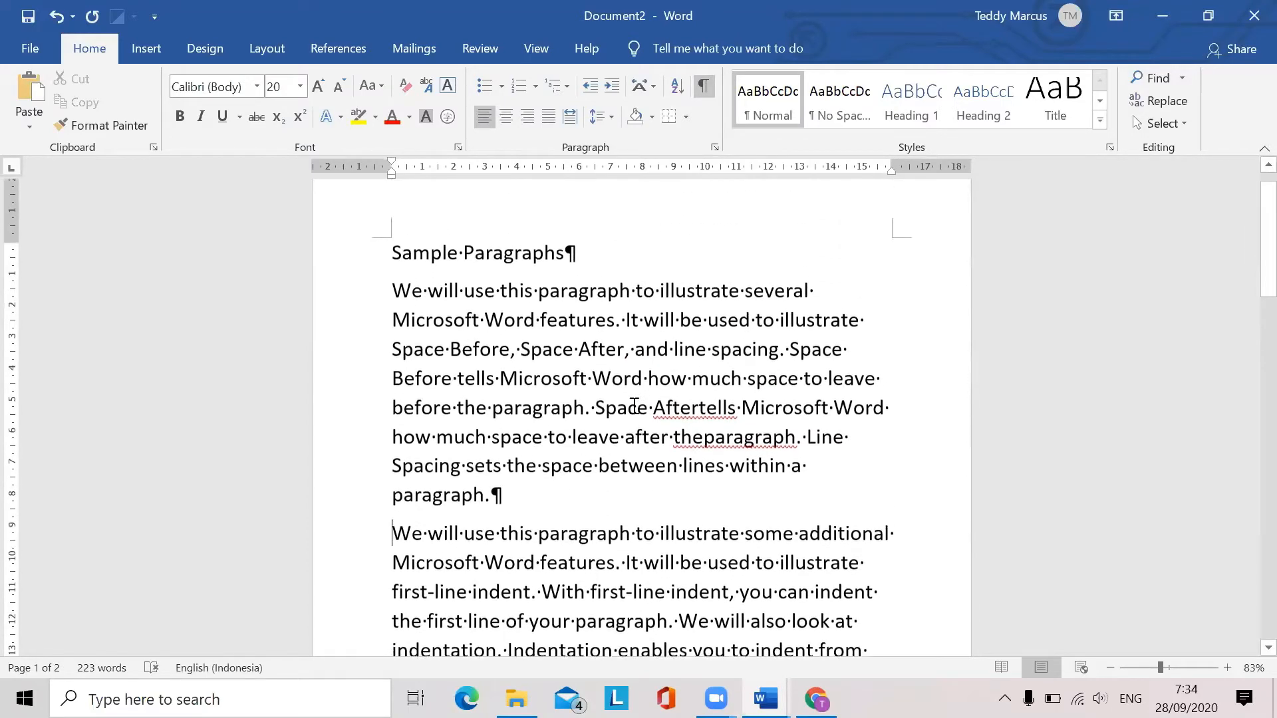
drag(509, 499, 382, 296)
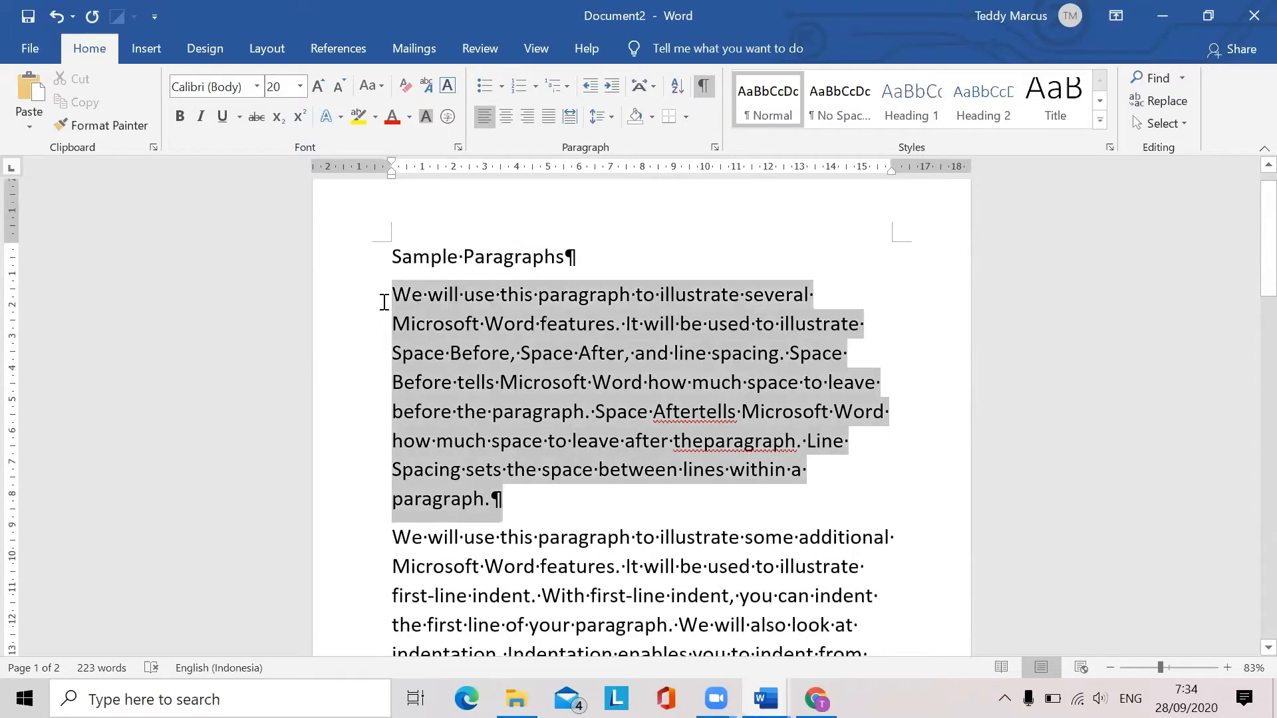
click(360, 118)
click(656, 450)
Highlight the entire second sample paragraph on page 1 in yellow
scroll(656, 450, down, 2)
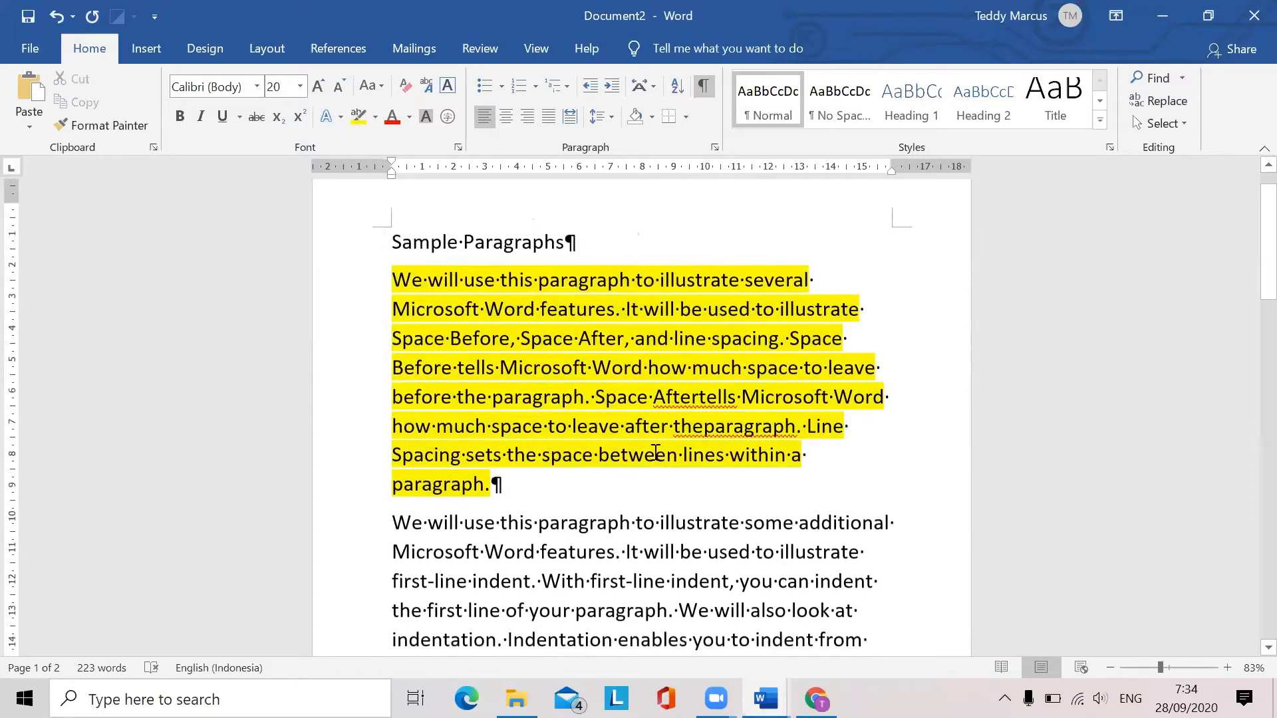
drag(795, 532, 672, 526)
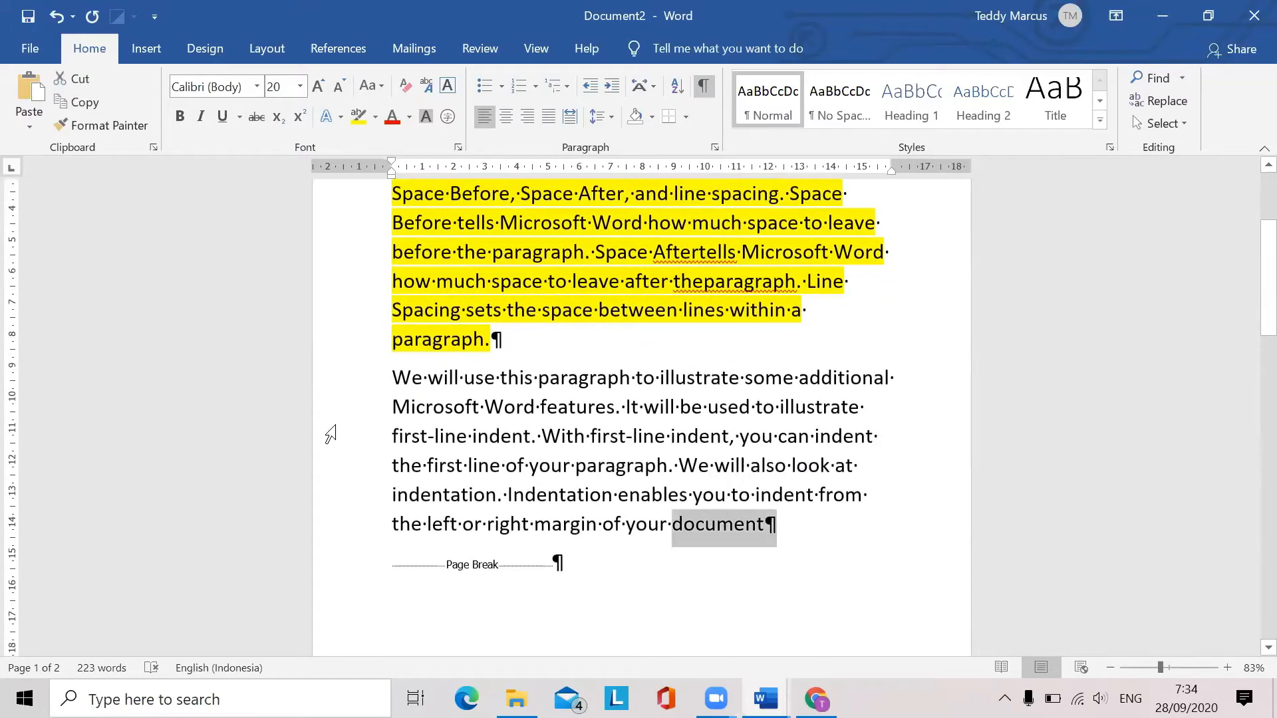
triple_click(464, 407)
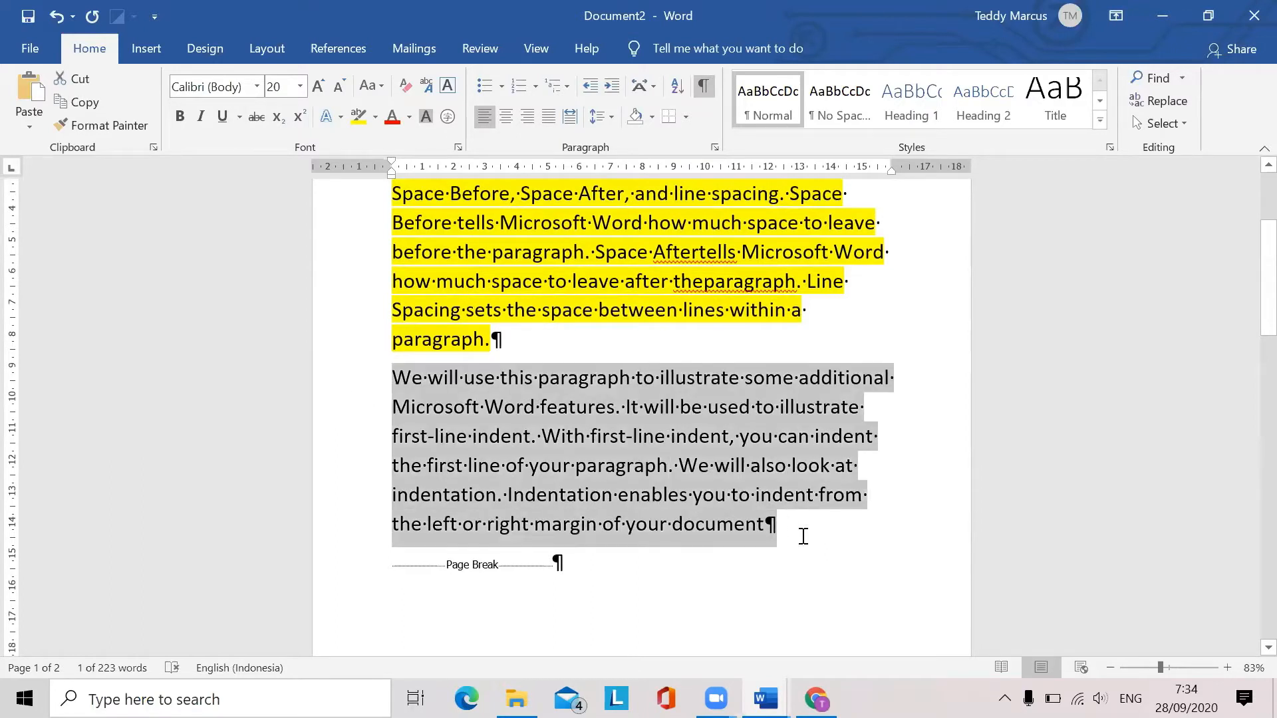
click(360, 118)
Change the highlight of the second sample paragraph on page 1 to bright green and stop highlighting
click(375, 117)
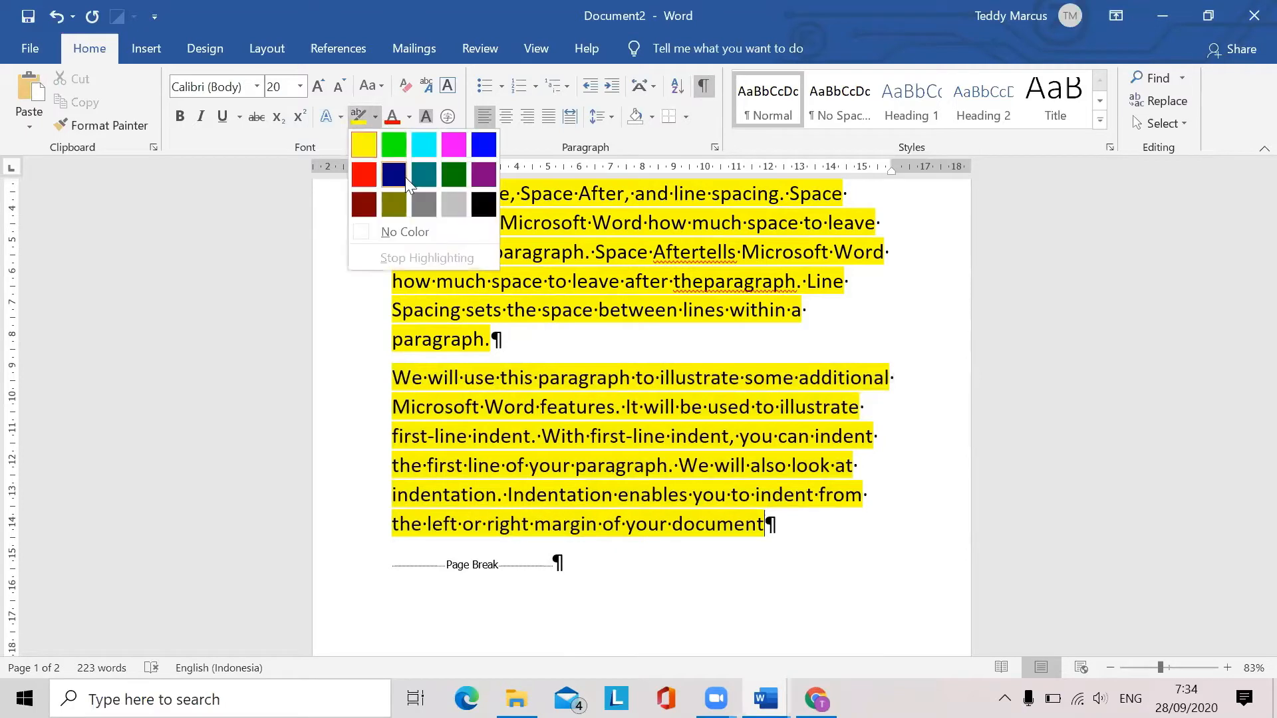
click(394, 146)
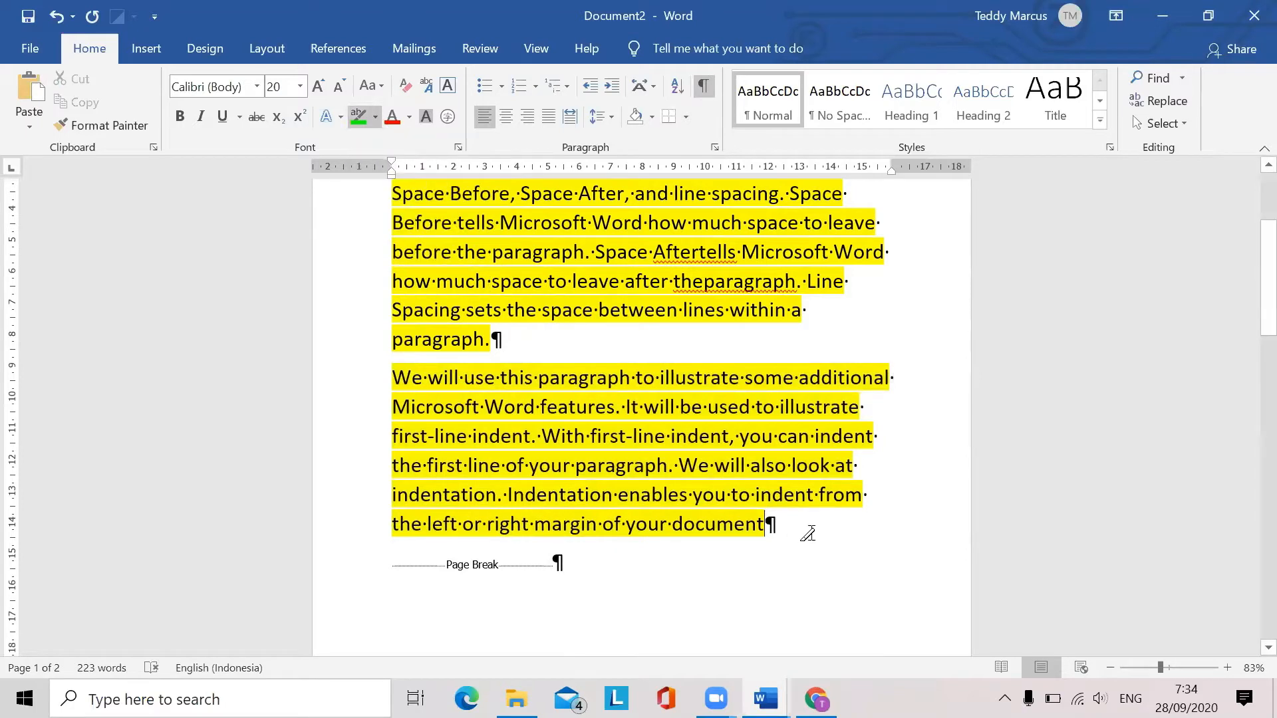
mouse_move(395, 376)
mouse_down()
mouse_move(817, 509)
mouse_move(817, 526)
mouse_up()
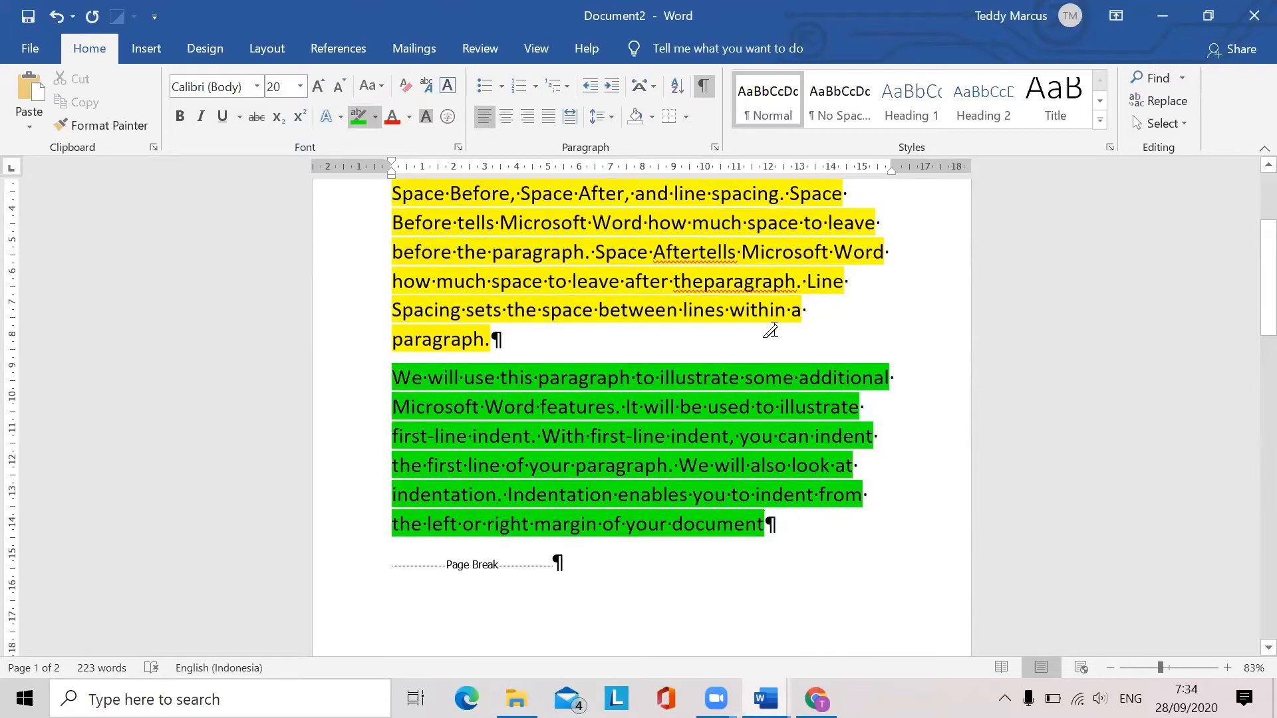
key(Escape)
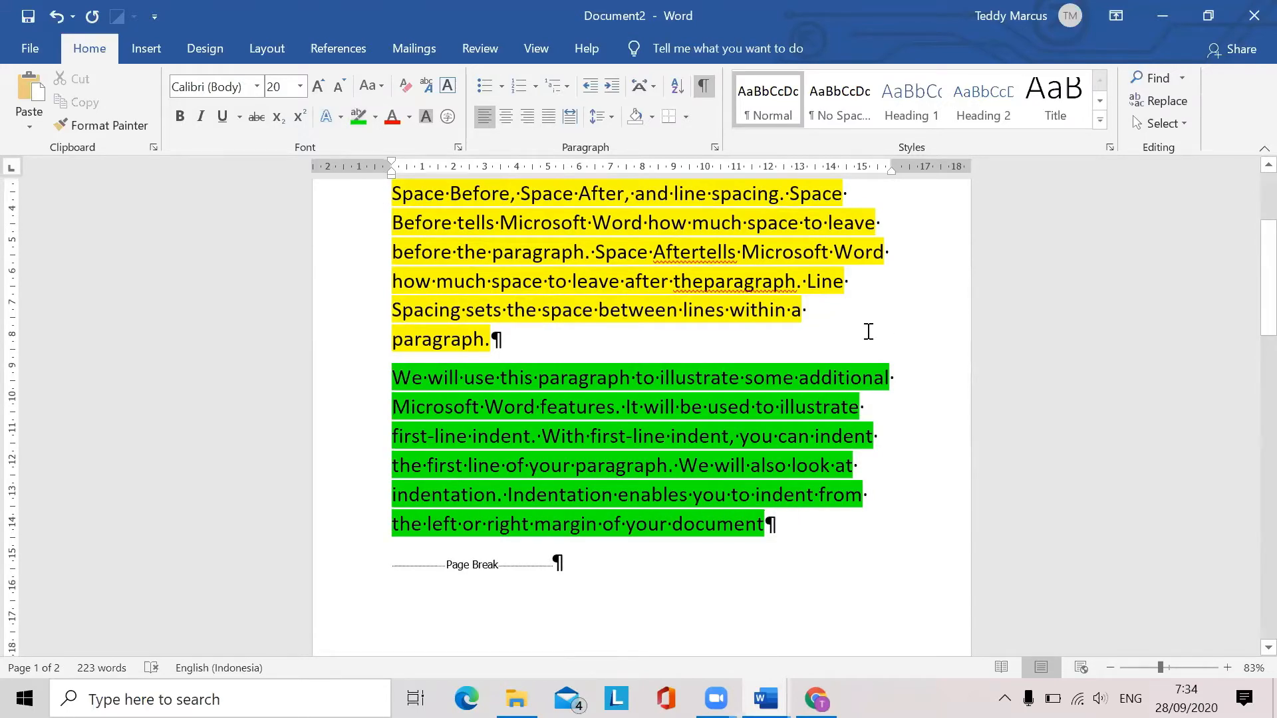
Switch to Chrome to check the paragraph and numbering exercises in the module PDF, and return to Document2 in Word
scroll(866, 334, up, 3)
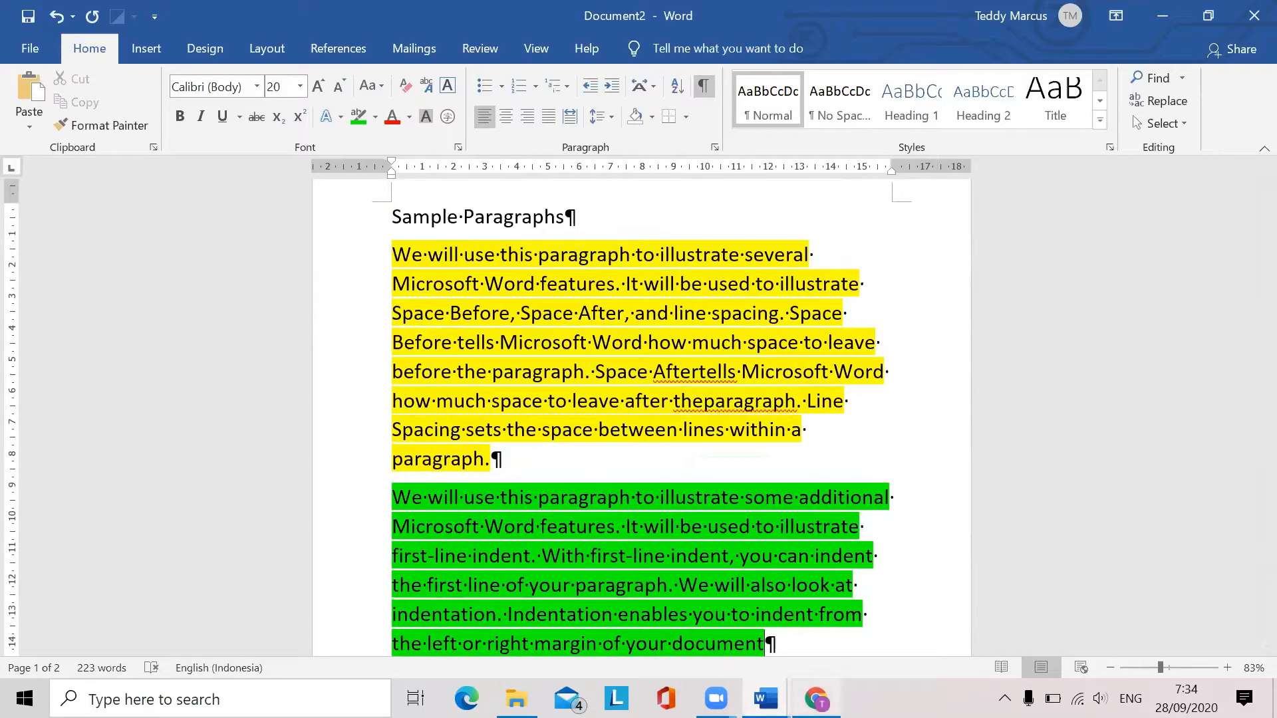
click(816, 698)
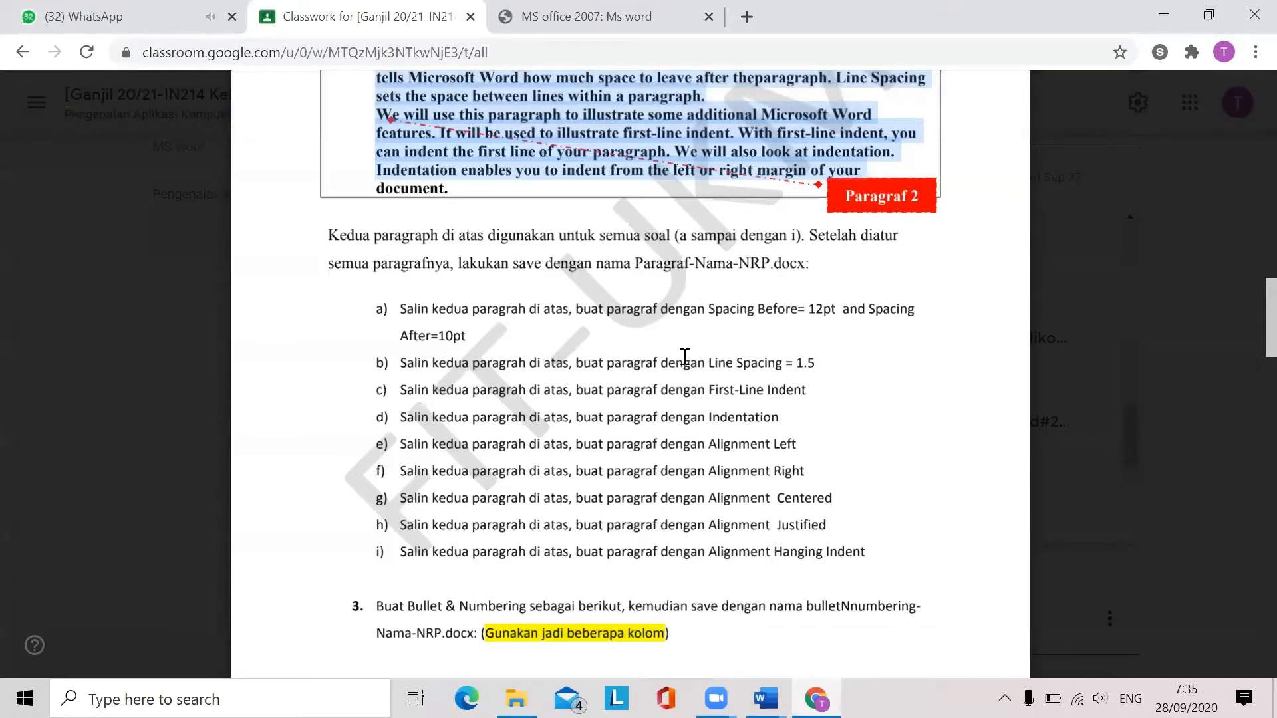
scroll(689, 351, up, 3)
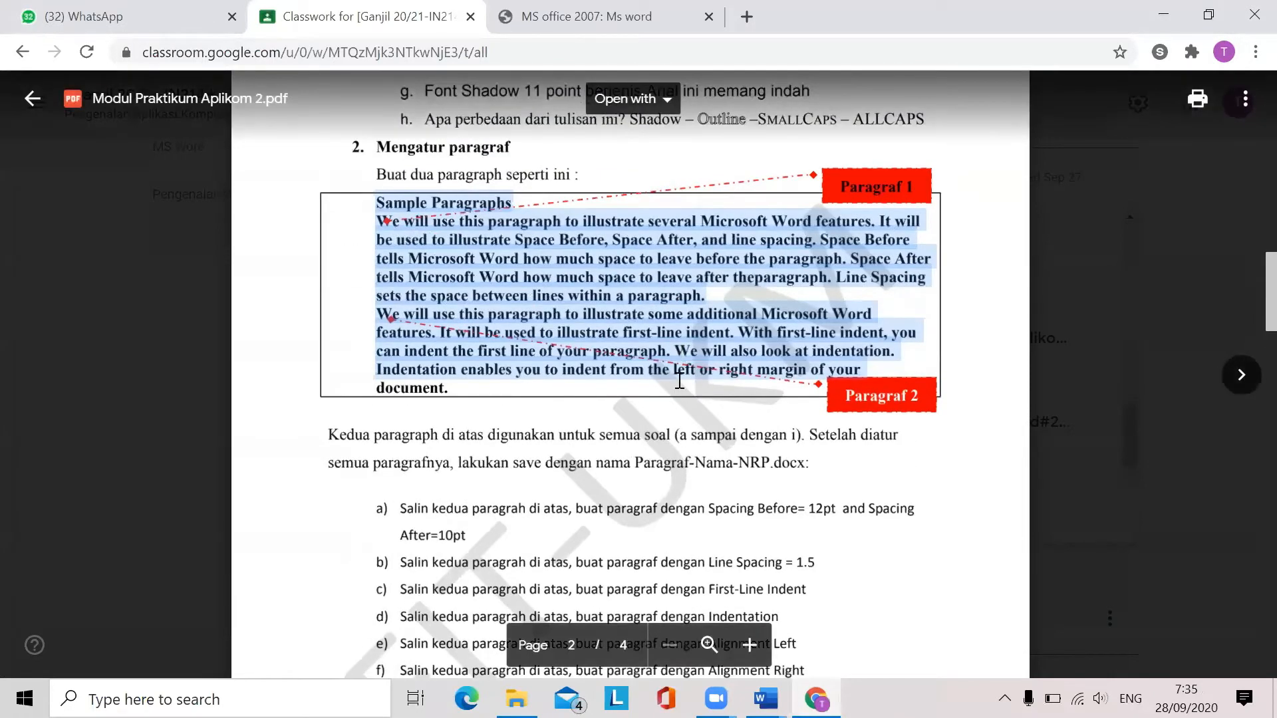
scroll(680, 379, down, 12)
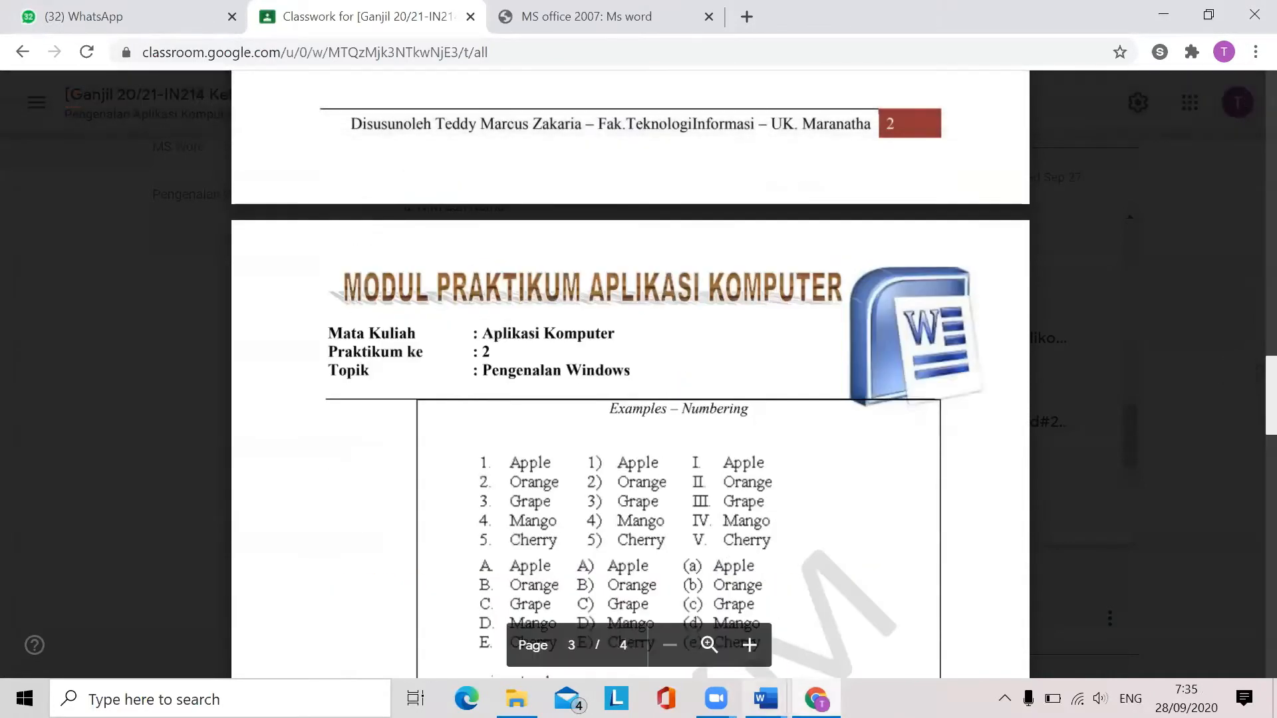
mouse_move(765, 698)
click(845, 619)
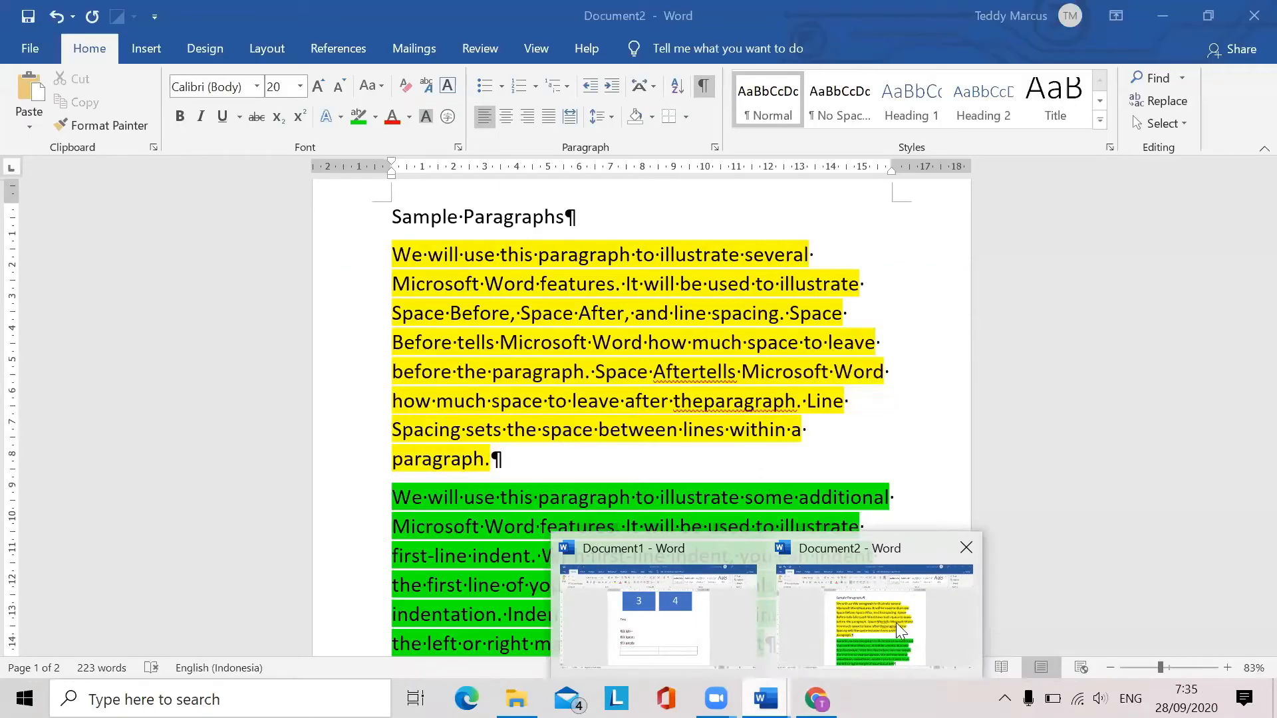
Set the title and both sample paragraphs on page 1 to 0 pt spacing after and single line spacing
scroll(435, 255, up, 1)
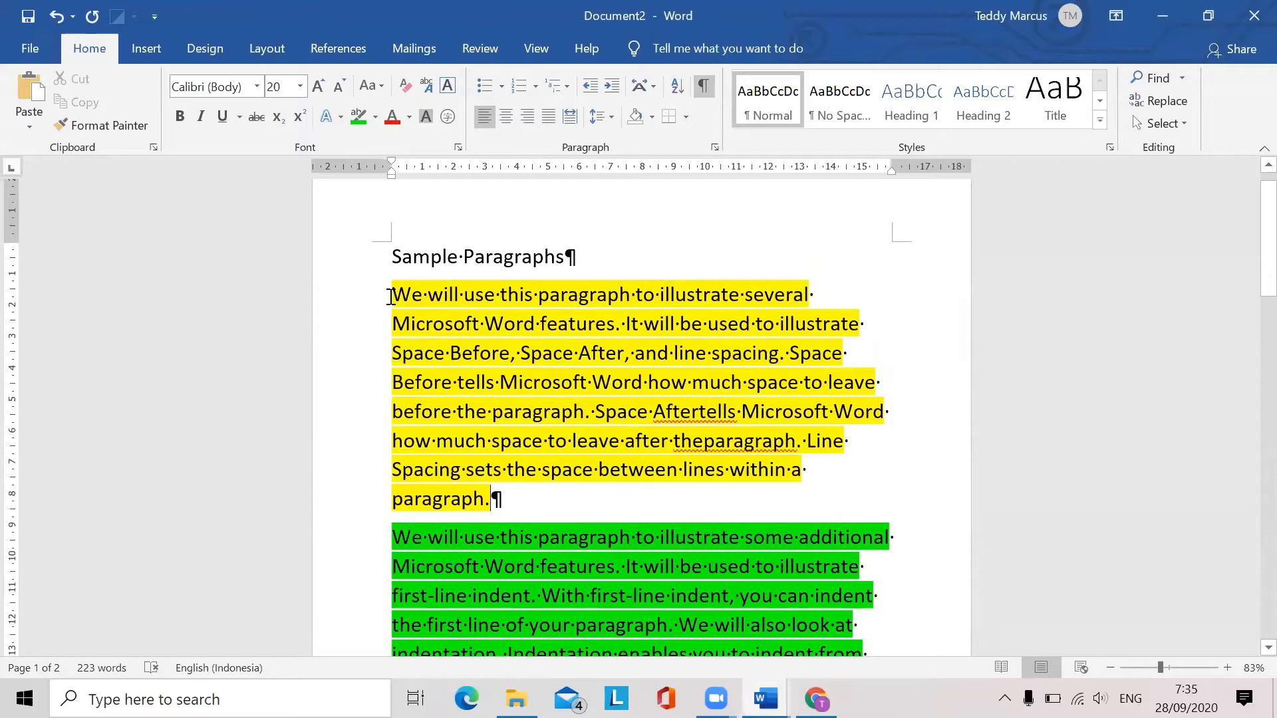
drag(391, 257, 795, 566)
scroll(807, 584, down, 1)
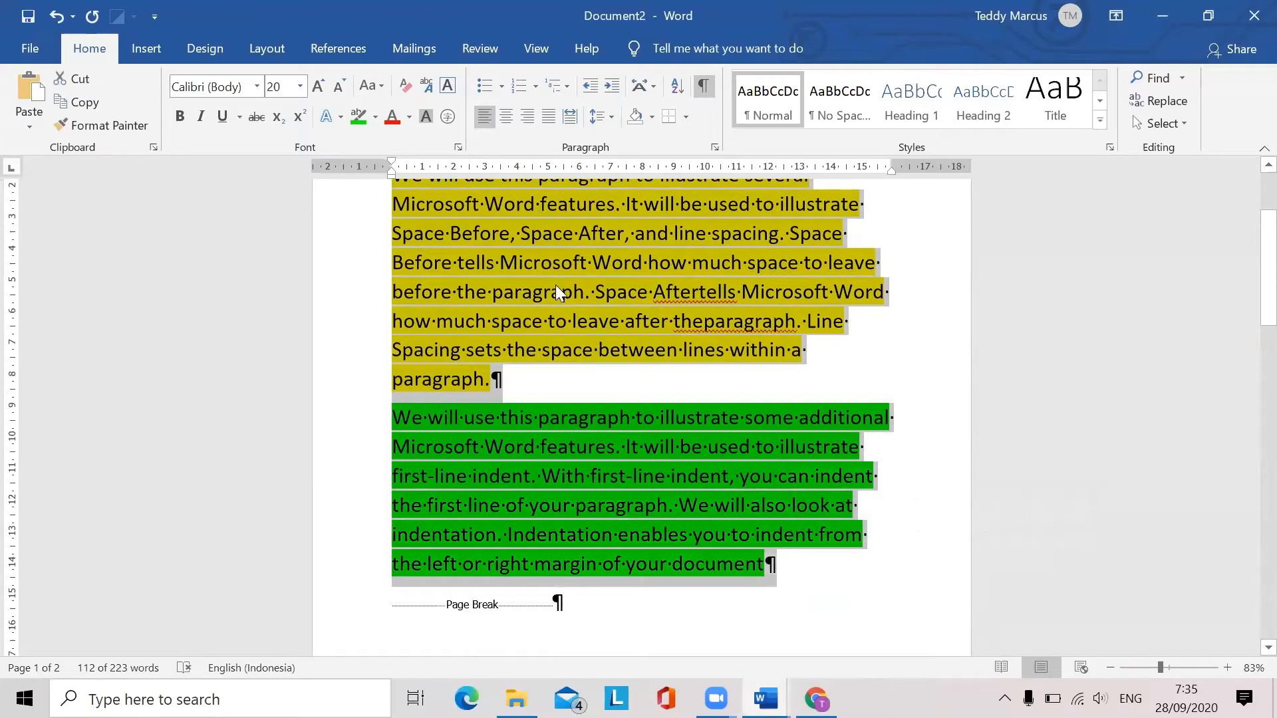
click(713, 145)
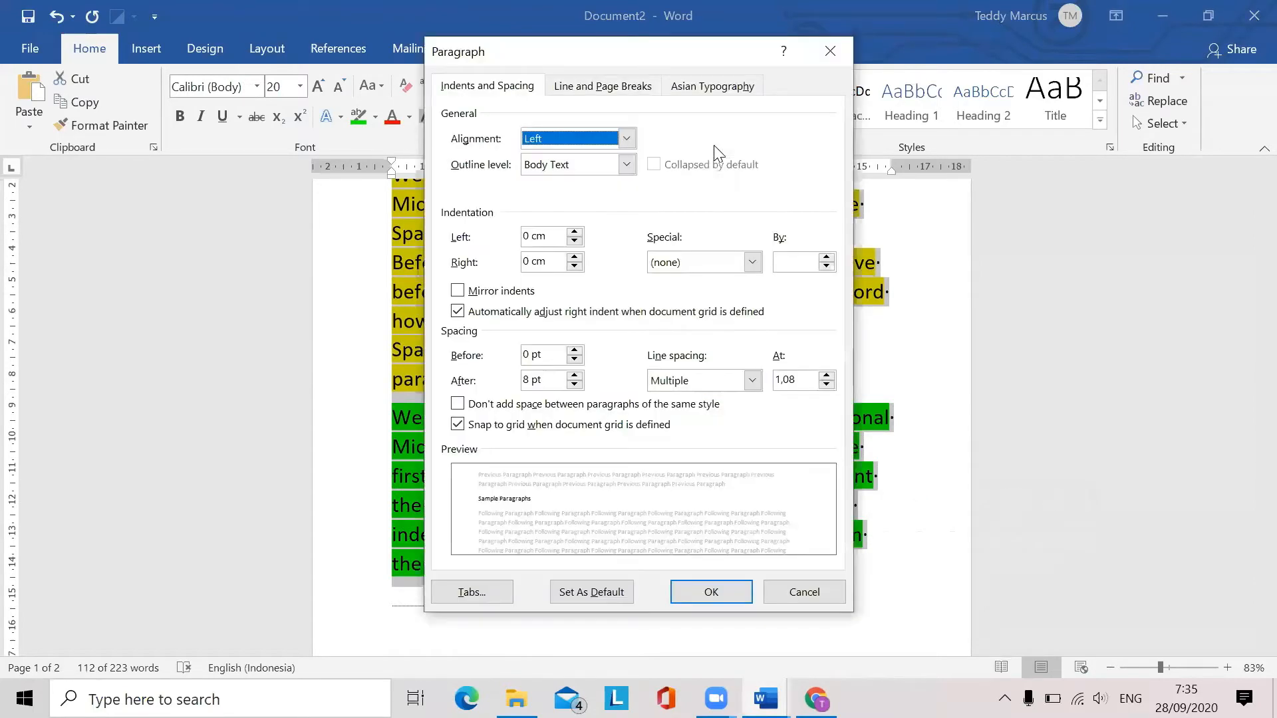
click(575, 385)
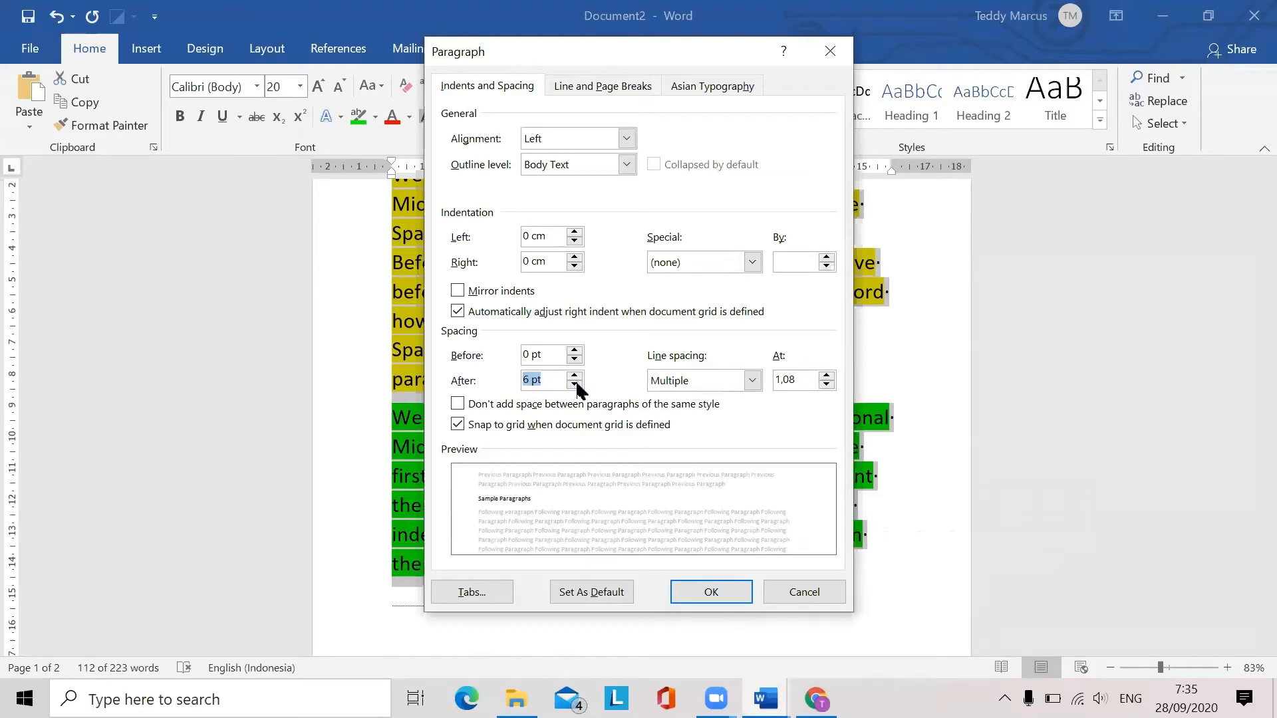
click(576, 385)
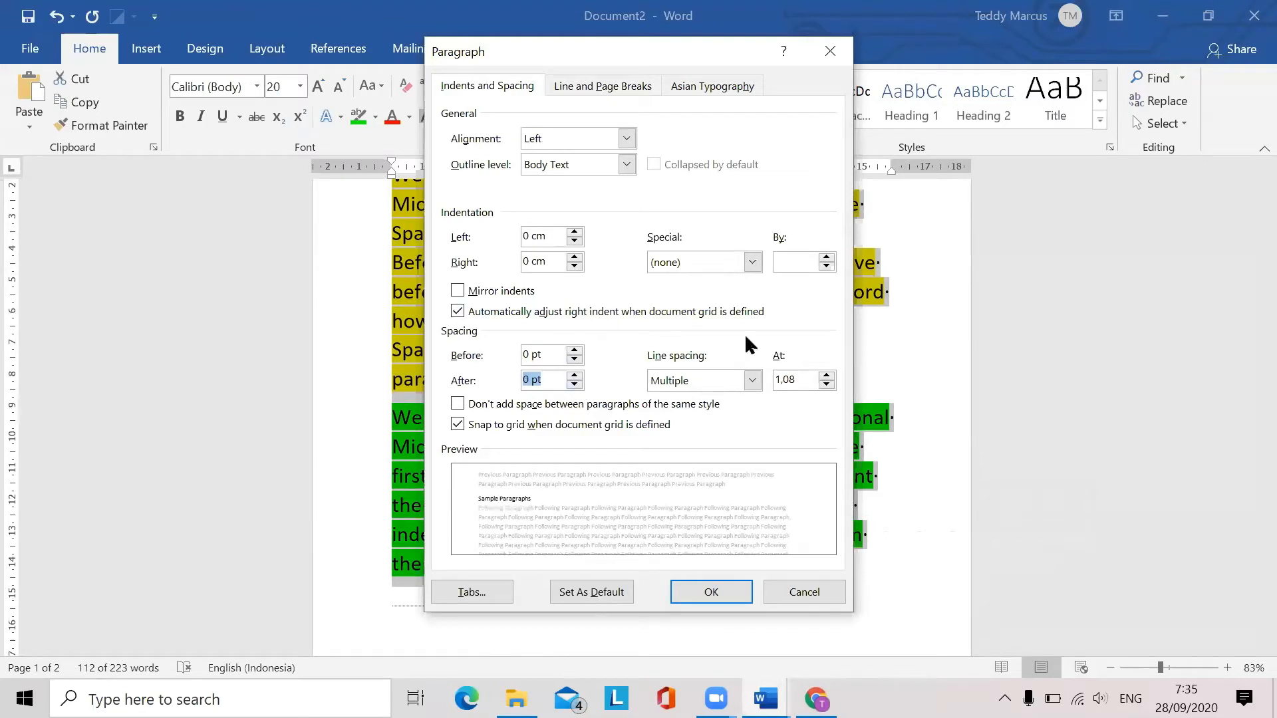
click(752, 381)
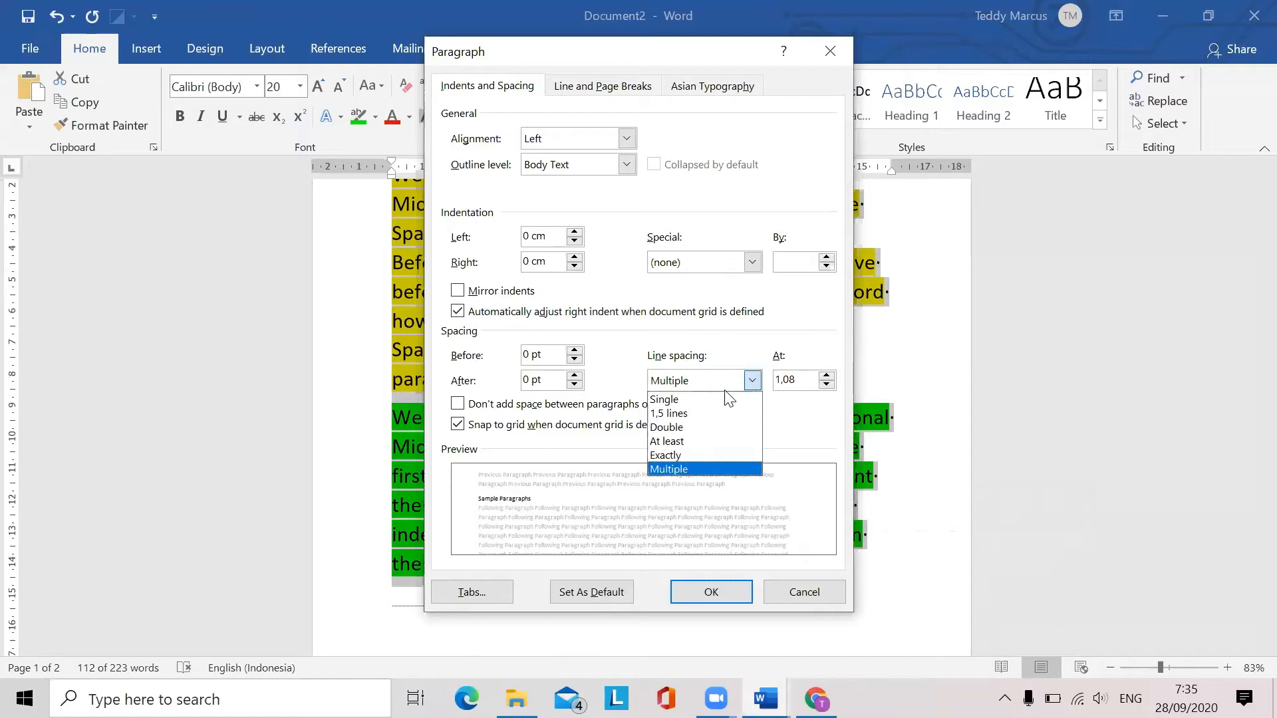
click(691, 400)
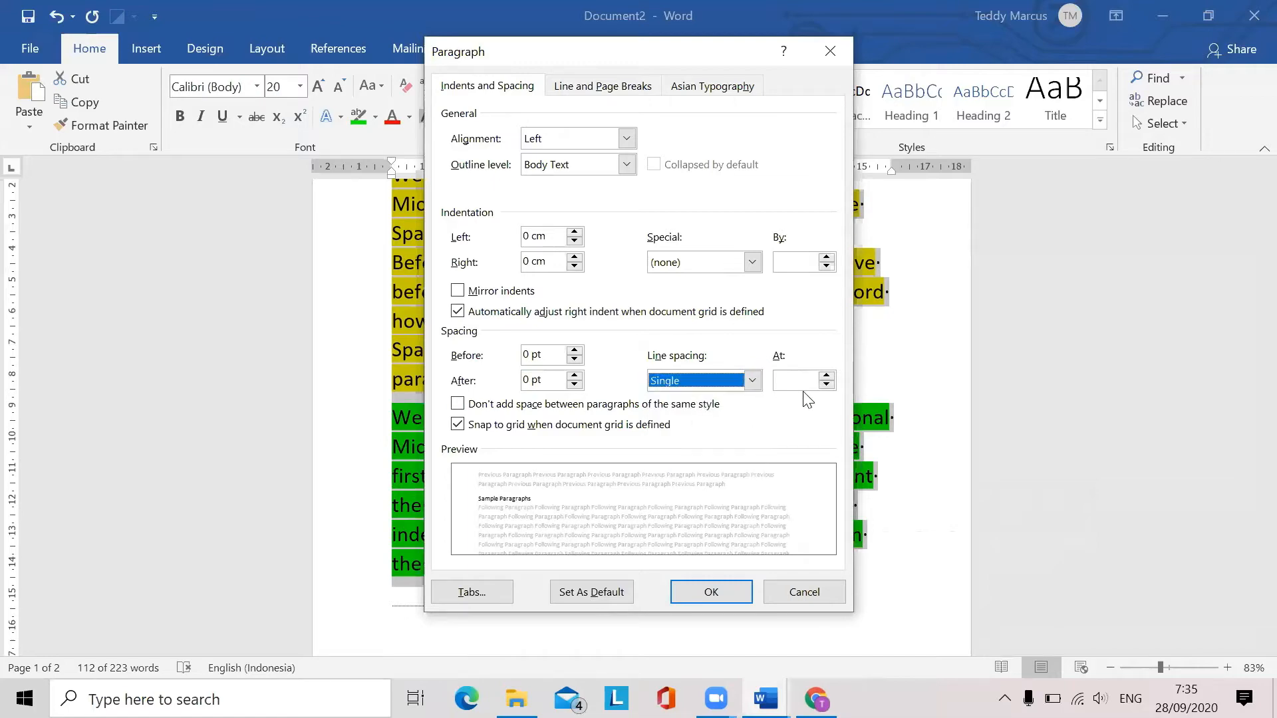
click(720, 593)
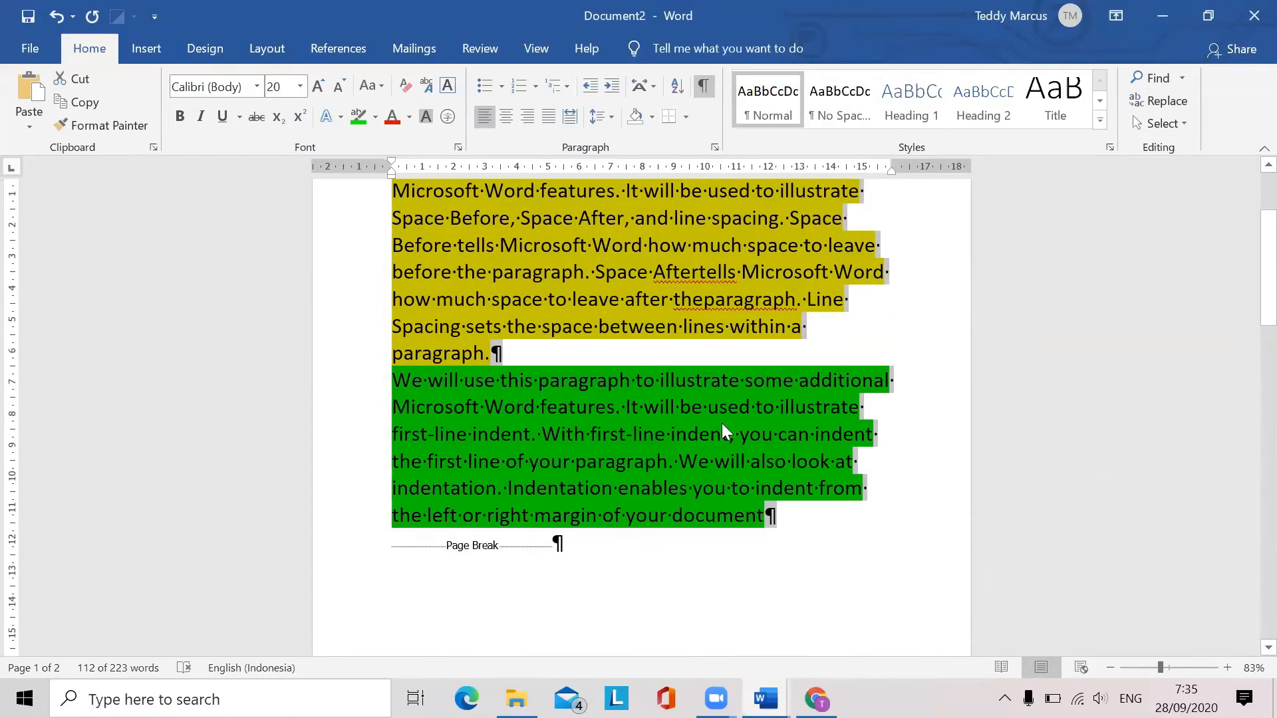
Justify the title and both highlighted sample paragraphs on page 1, and clear the selection
scroll(724, 429, up, 3)
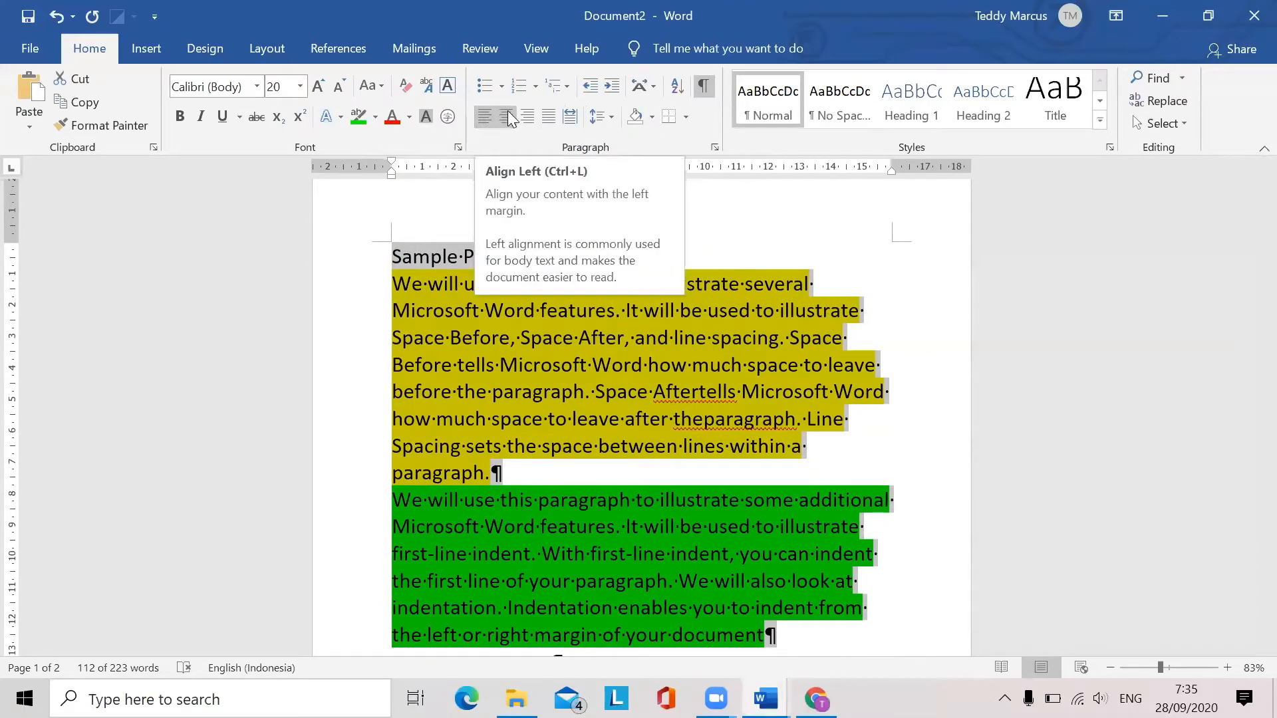
click(548, 118)
click(922, 377)
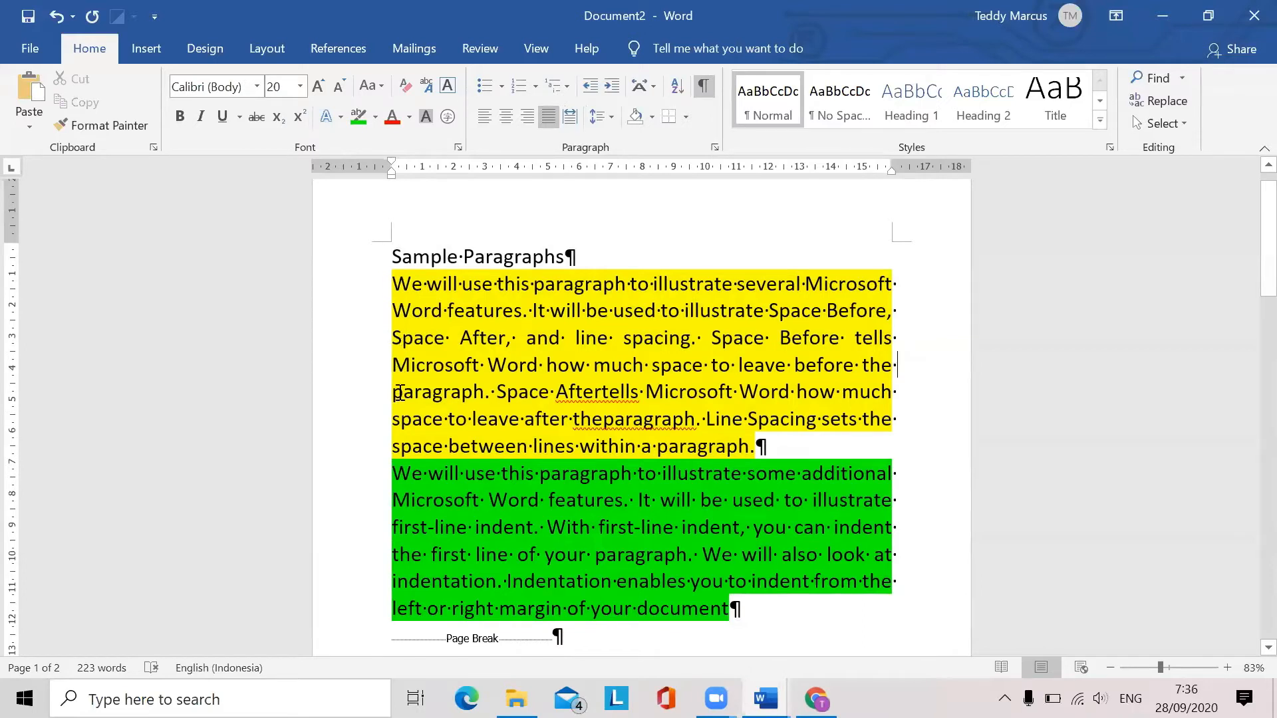
Hide the paragraph marks and other formatting symbols in the document
scroll(396, 440, down, 1)
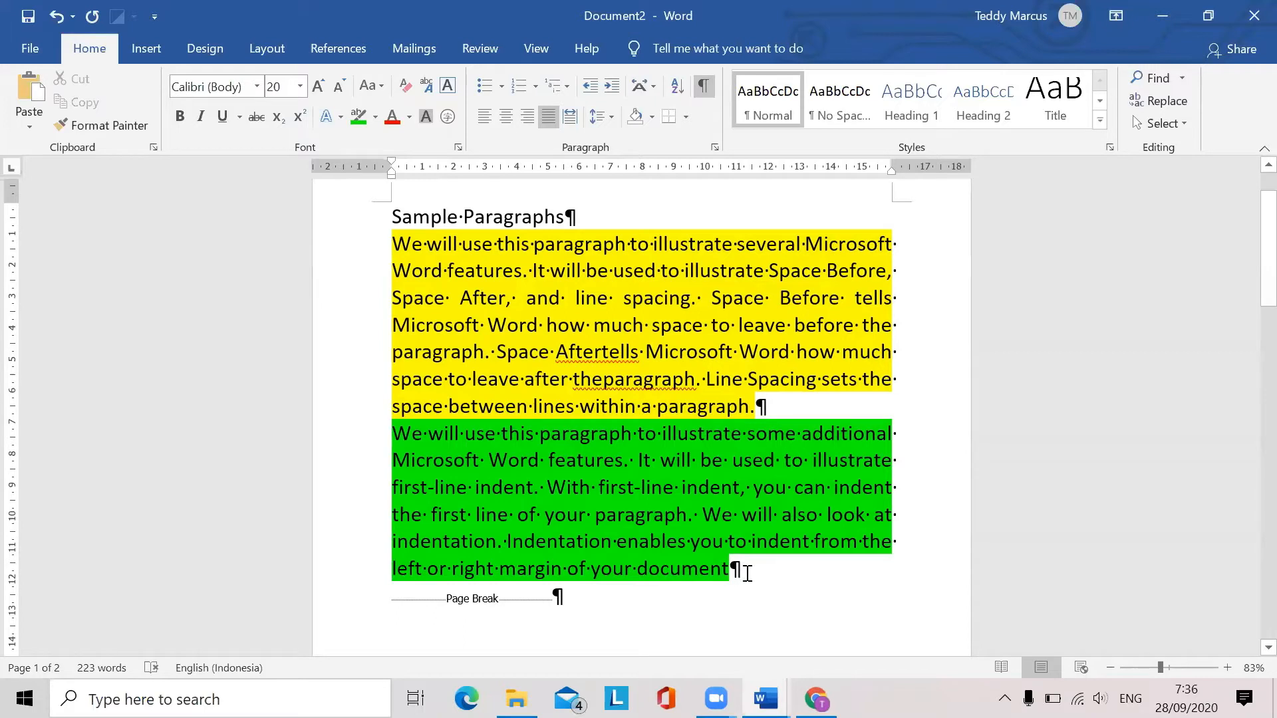
drag(734, 568, 547, 487)
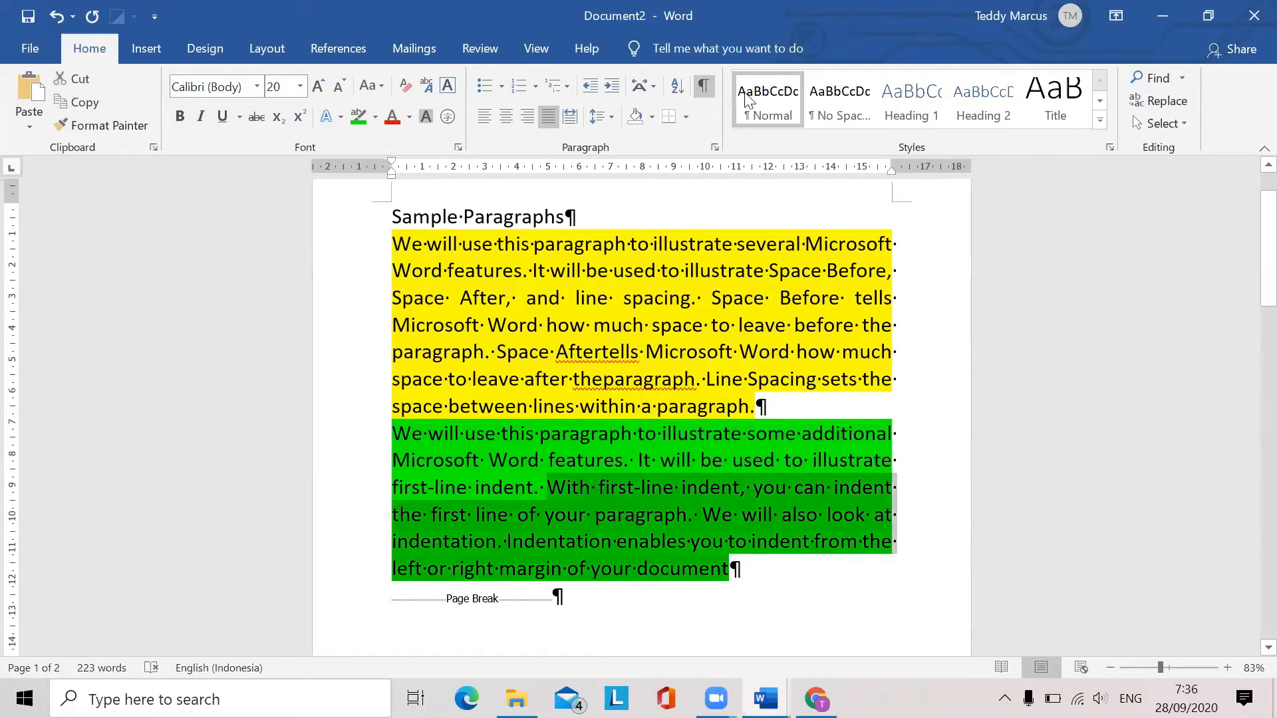
click(704, 91)
click(749, 562)
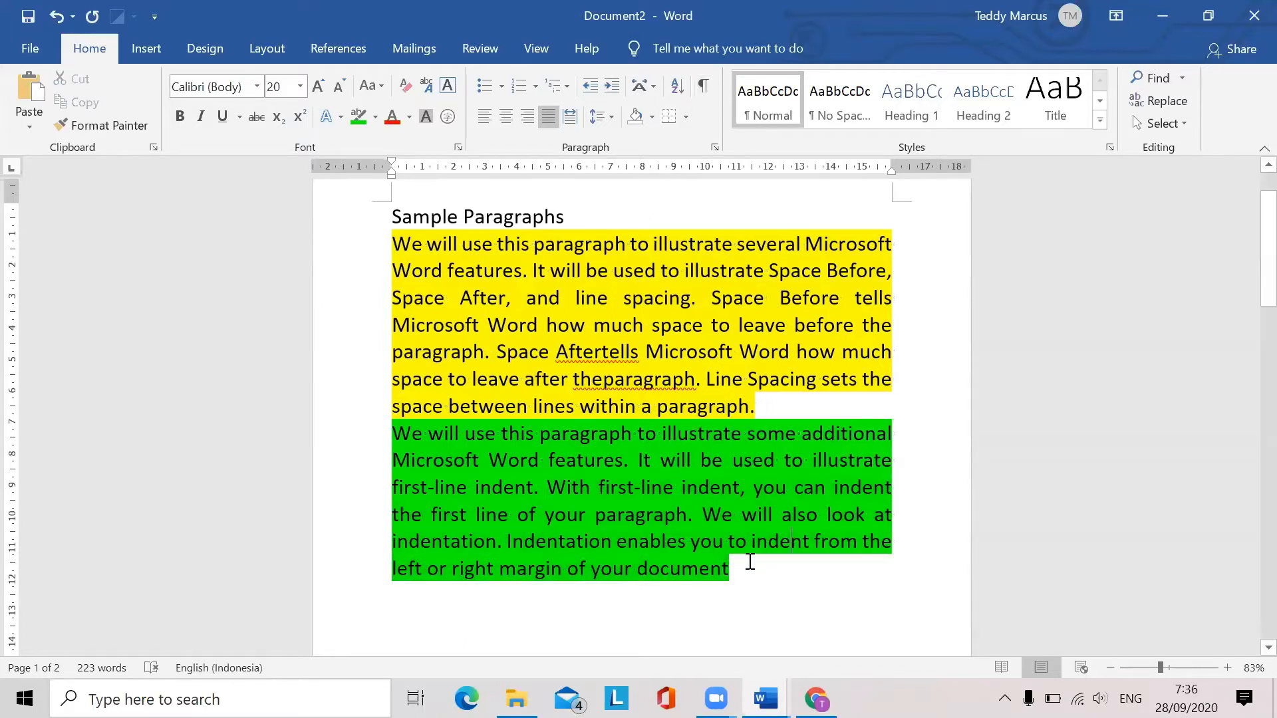
Set the spacing before the yellow and green sample paragraphs to 18 pt
drag(735, 568, 406, 255)
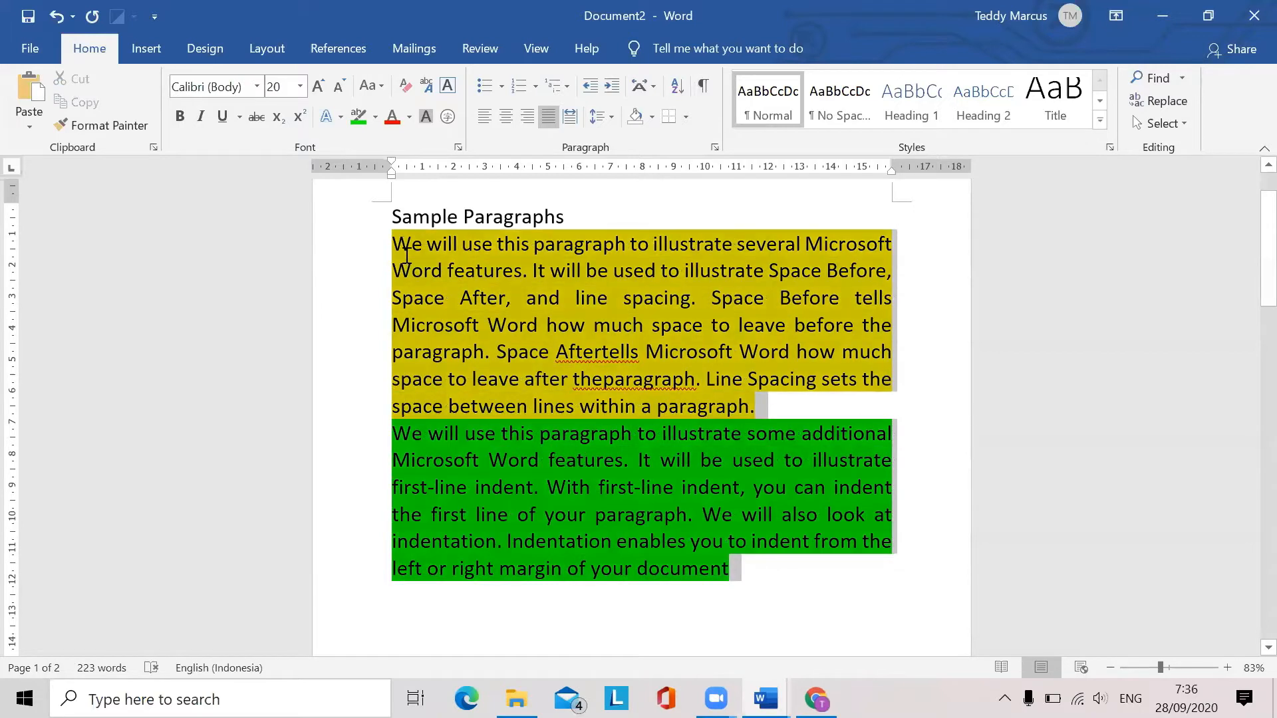
click(735, 217)
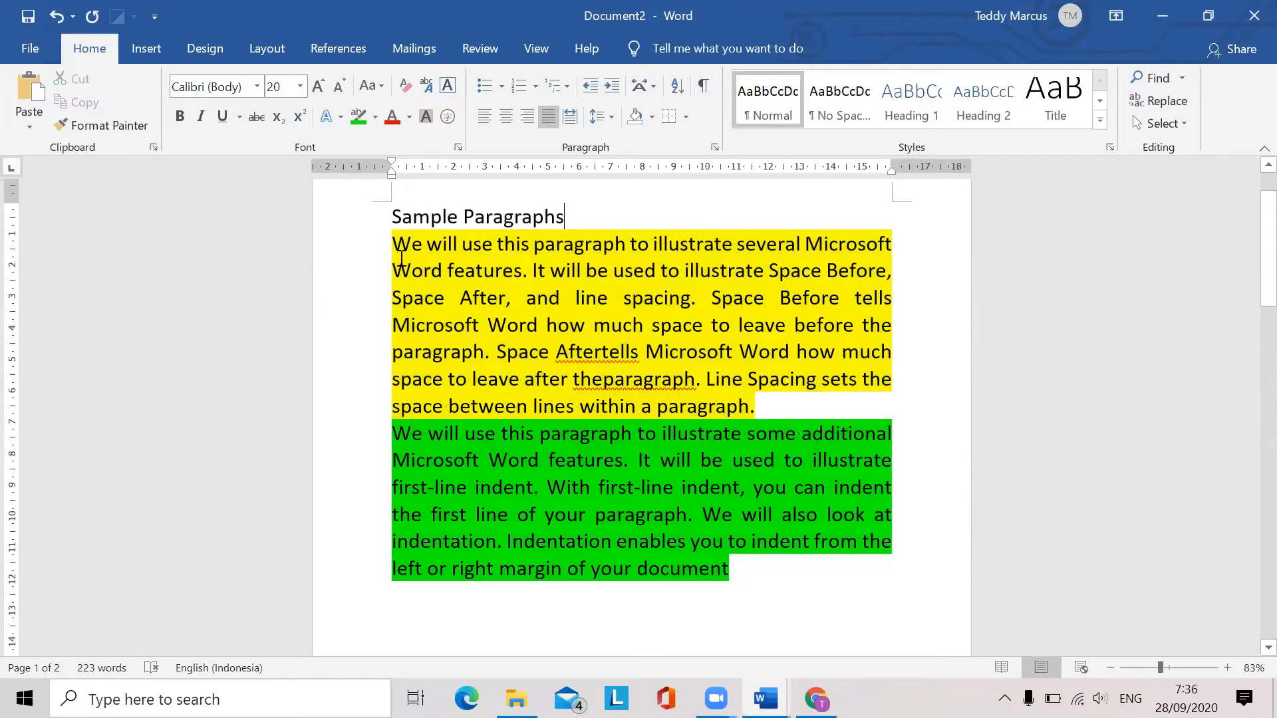
drag(394, 244, 767, 567)
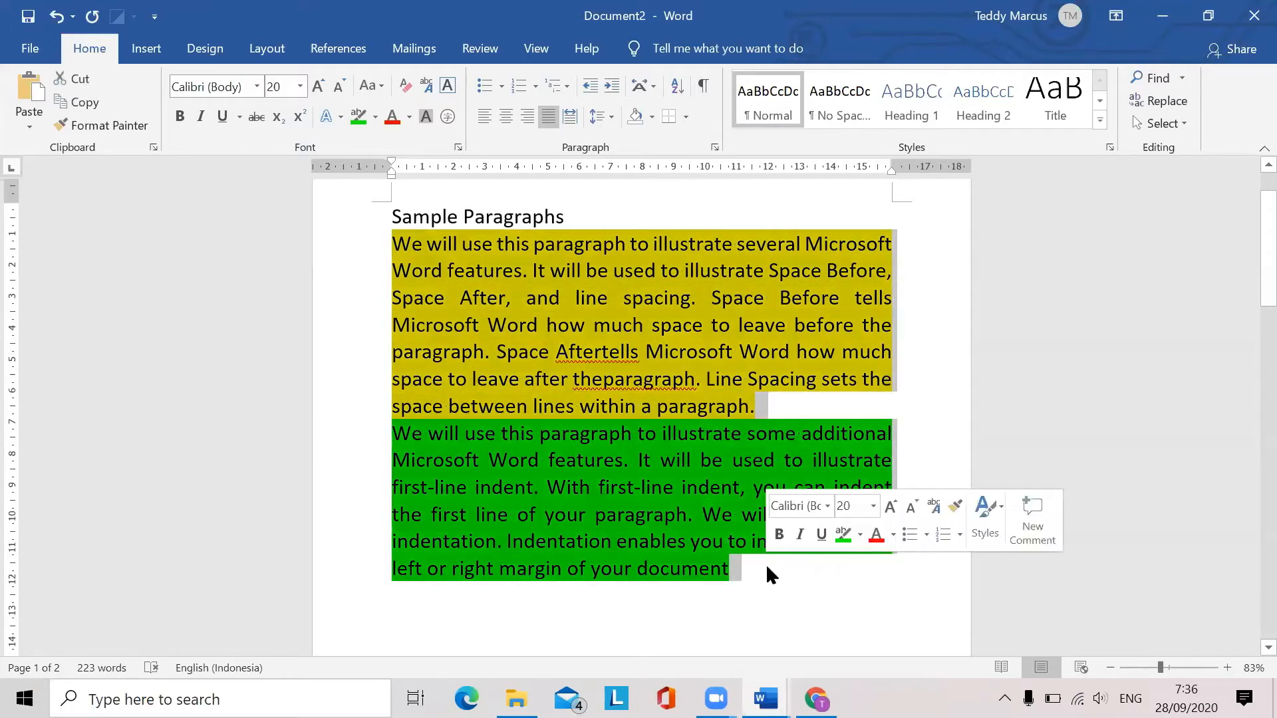
click(715, 147)
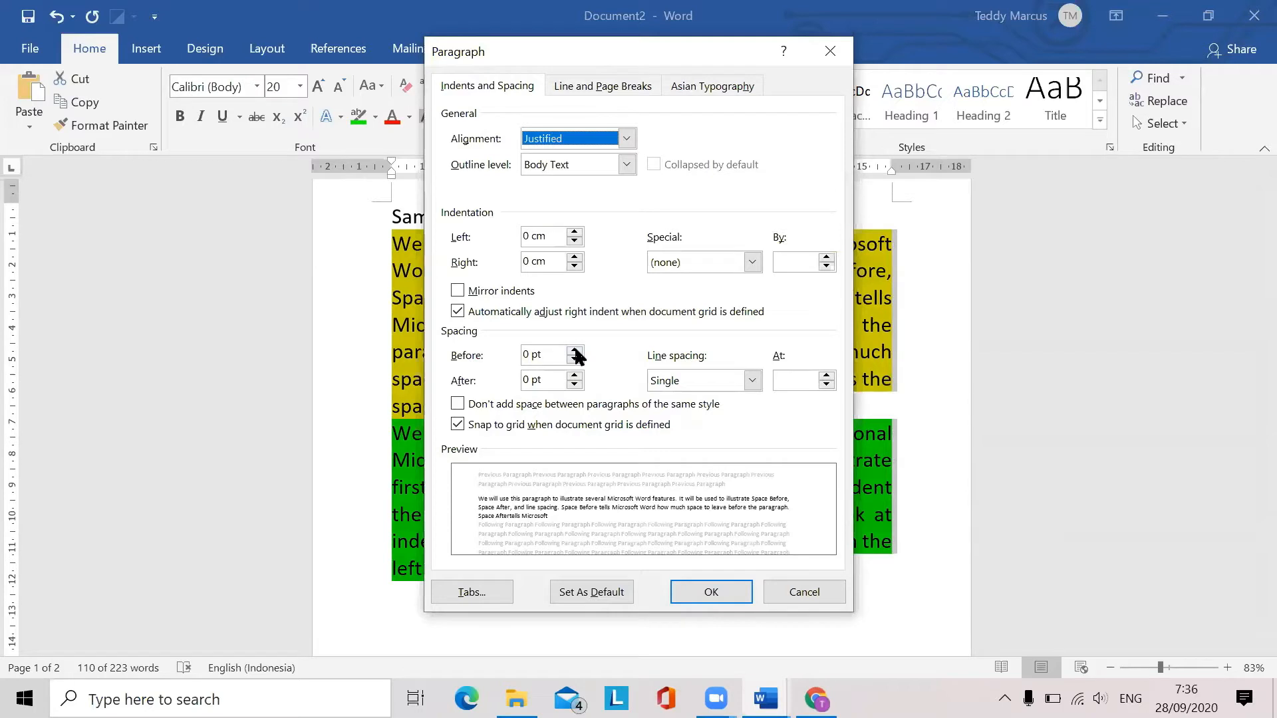
click(574, 350)
click(574, 351)
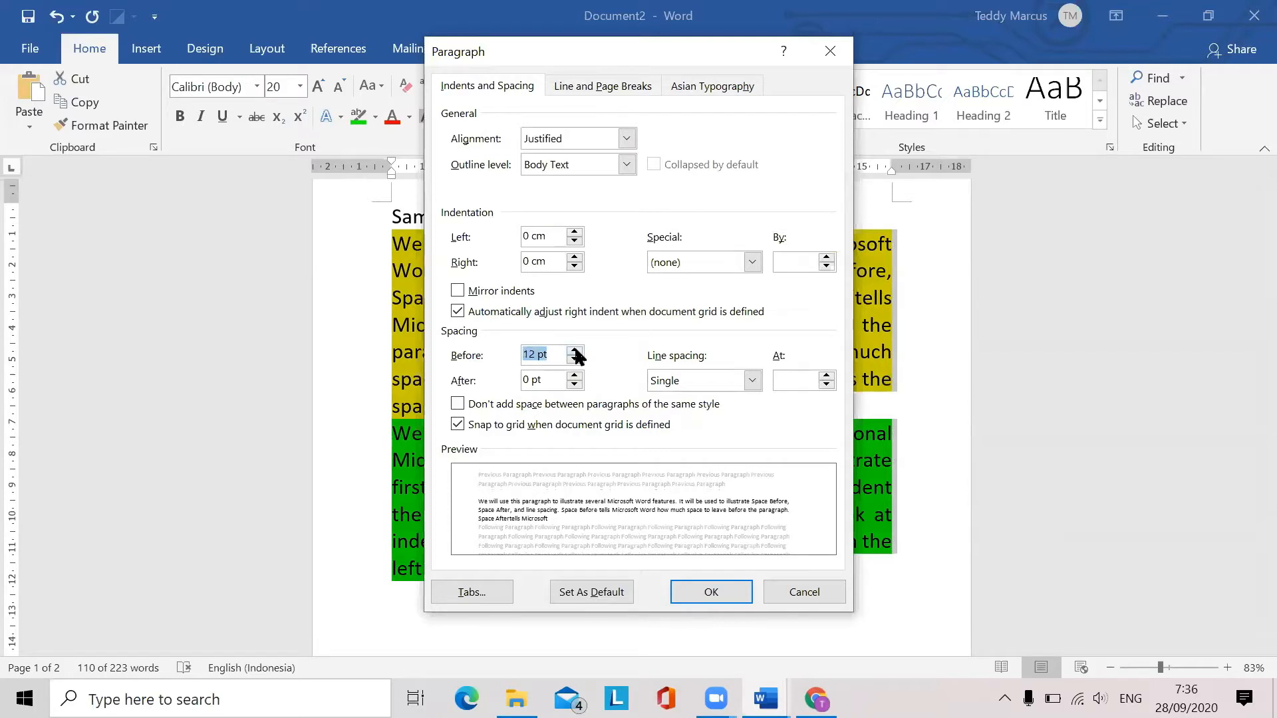
click(574, 350)
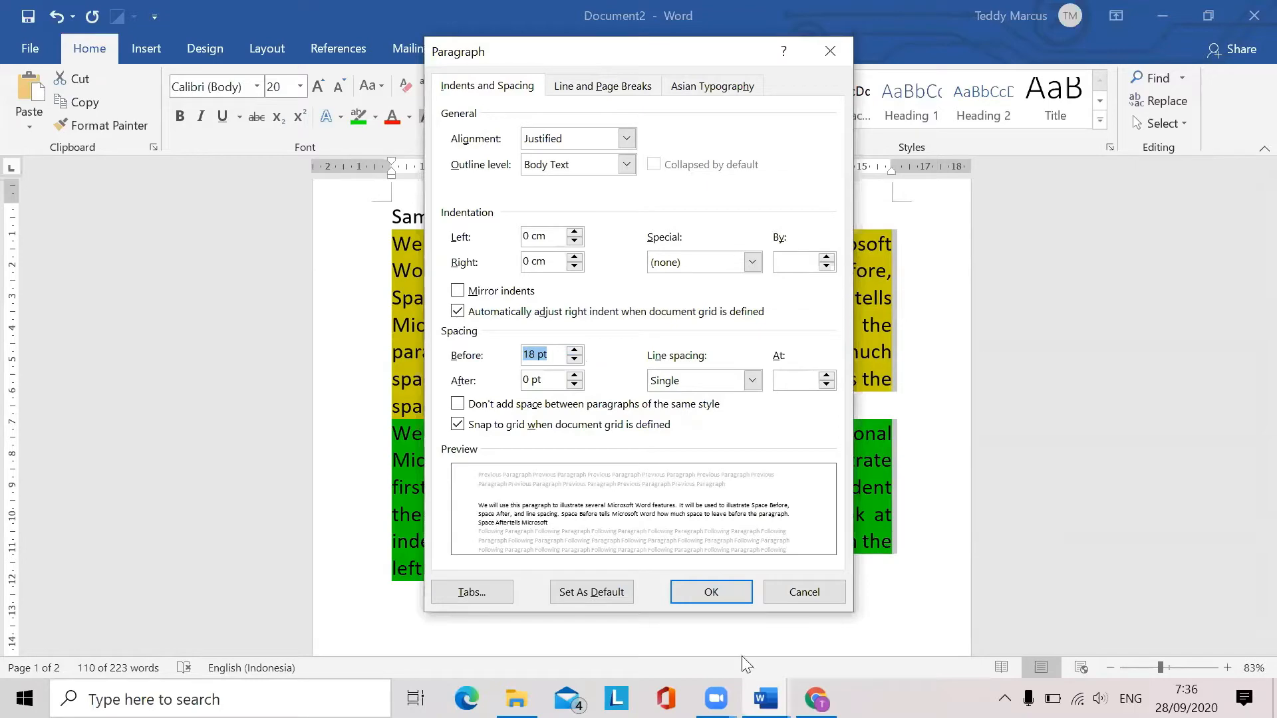
click(711, 592)
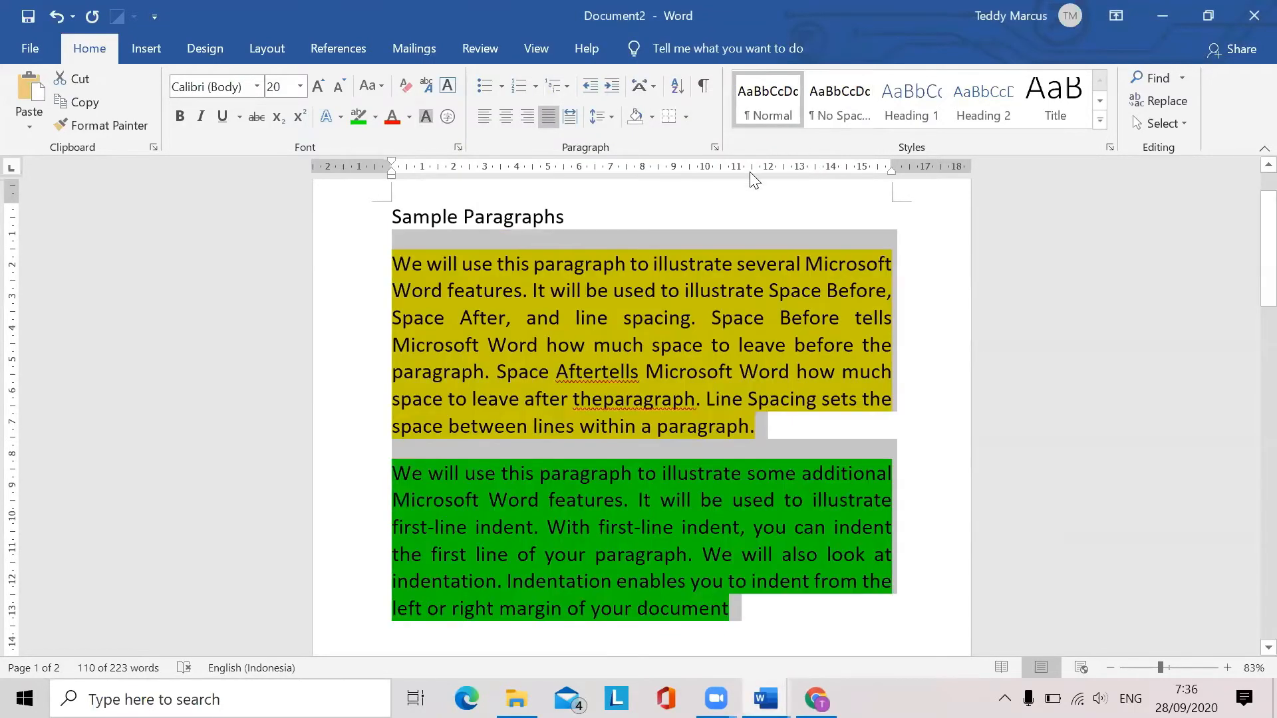
Show the paragraph marks and formatting symbols in the document again
click(691, 345)
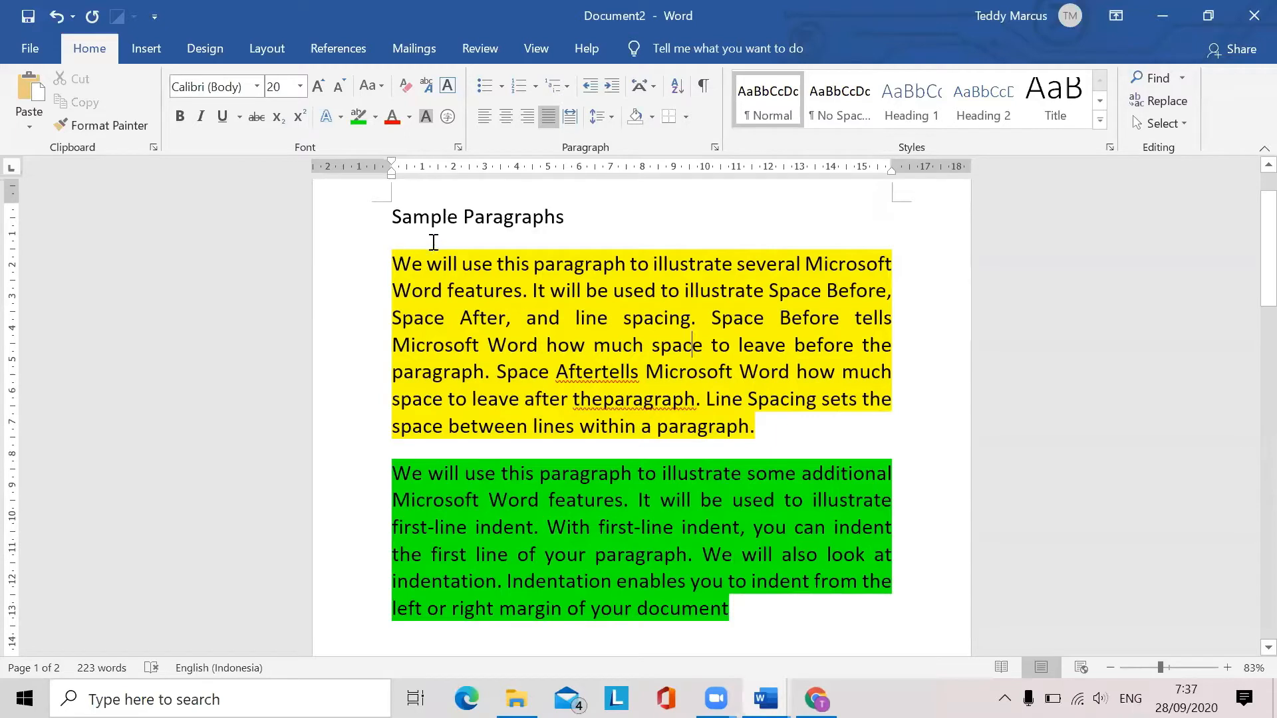
drag(390, 240, 784, 607)
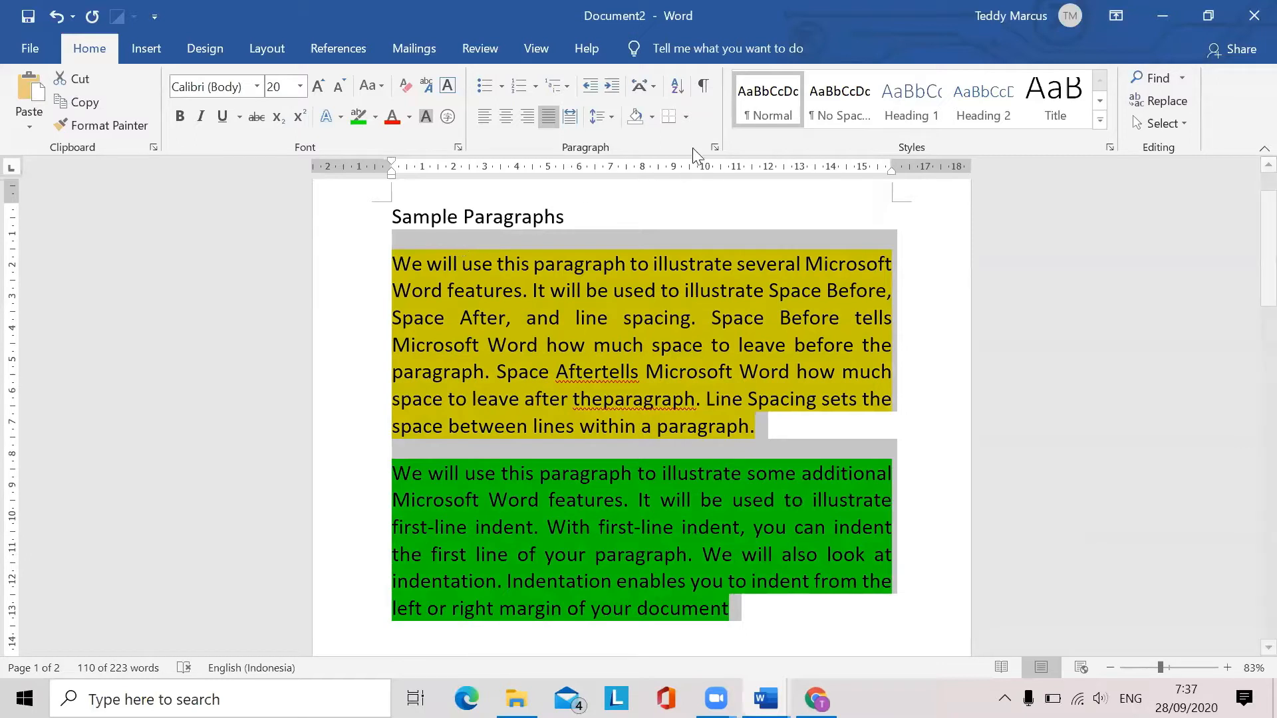
click(705, 88)
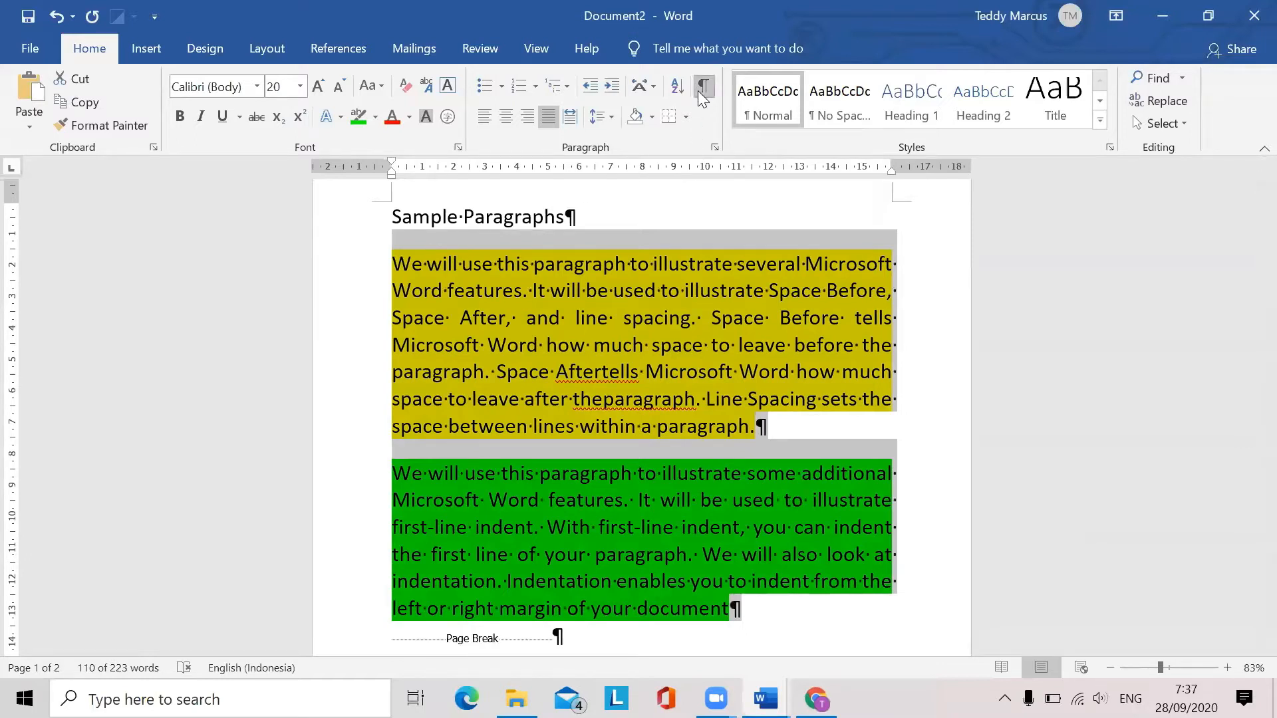
click(788, 422)
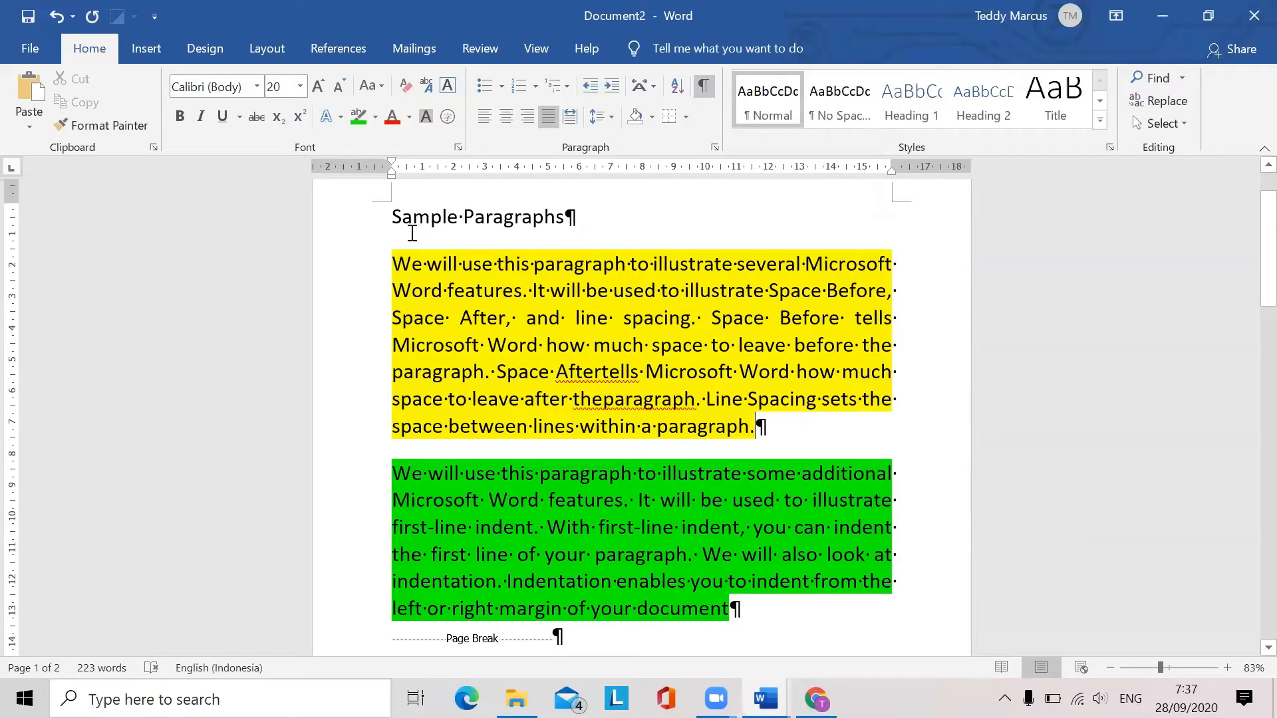
Set the yellow and green sample paragraphs to 0 pt spacing before and 18 pt spacing after
drag(388, 240, 785, 497)
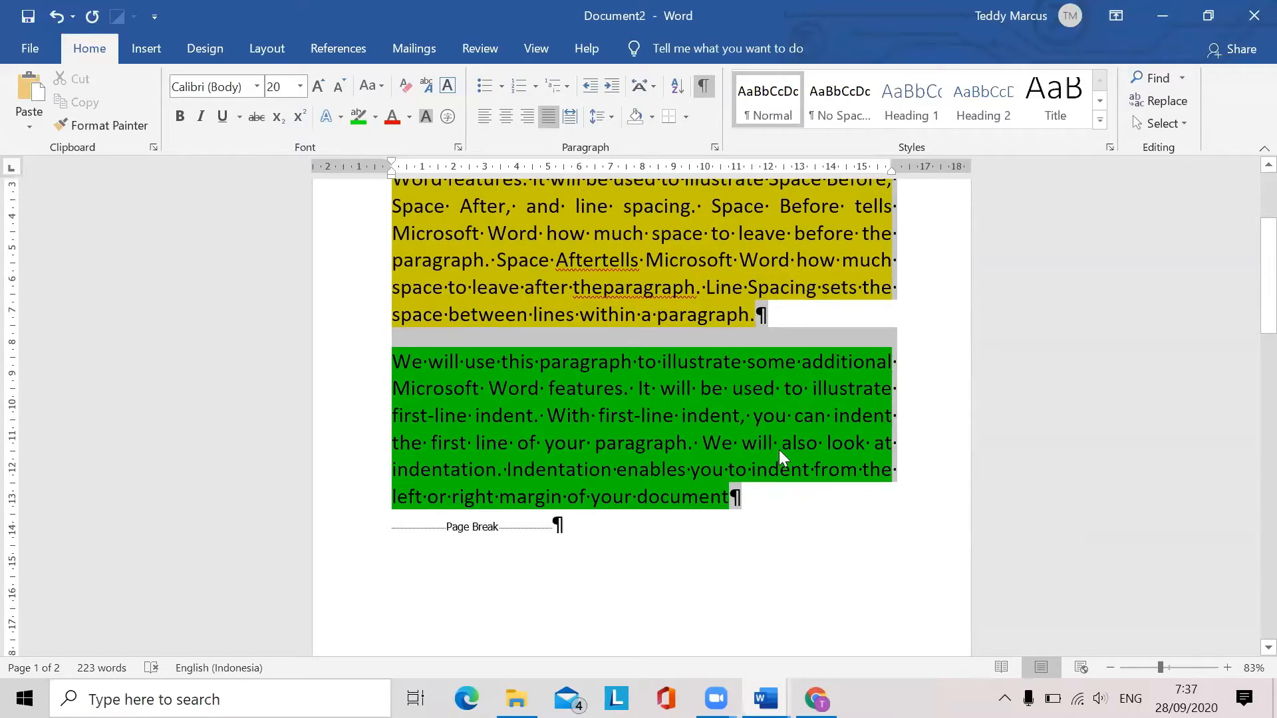
scroll(779, 450, up, 3)
click(714, 147)
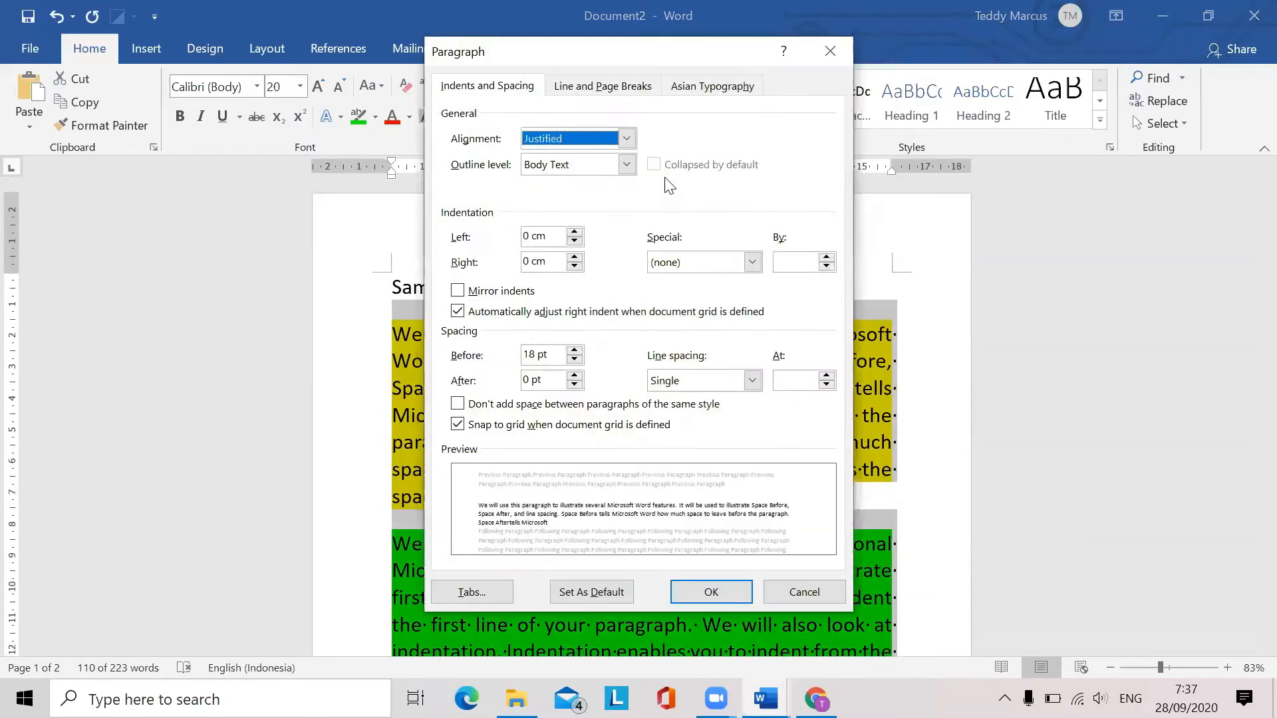
click(575, 375)
click(575, 375)
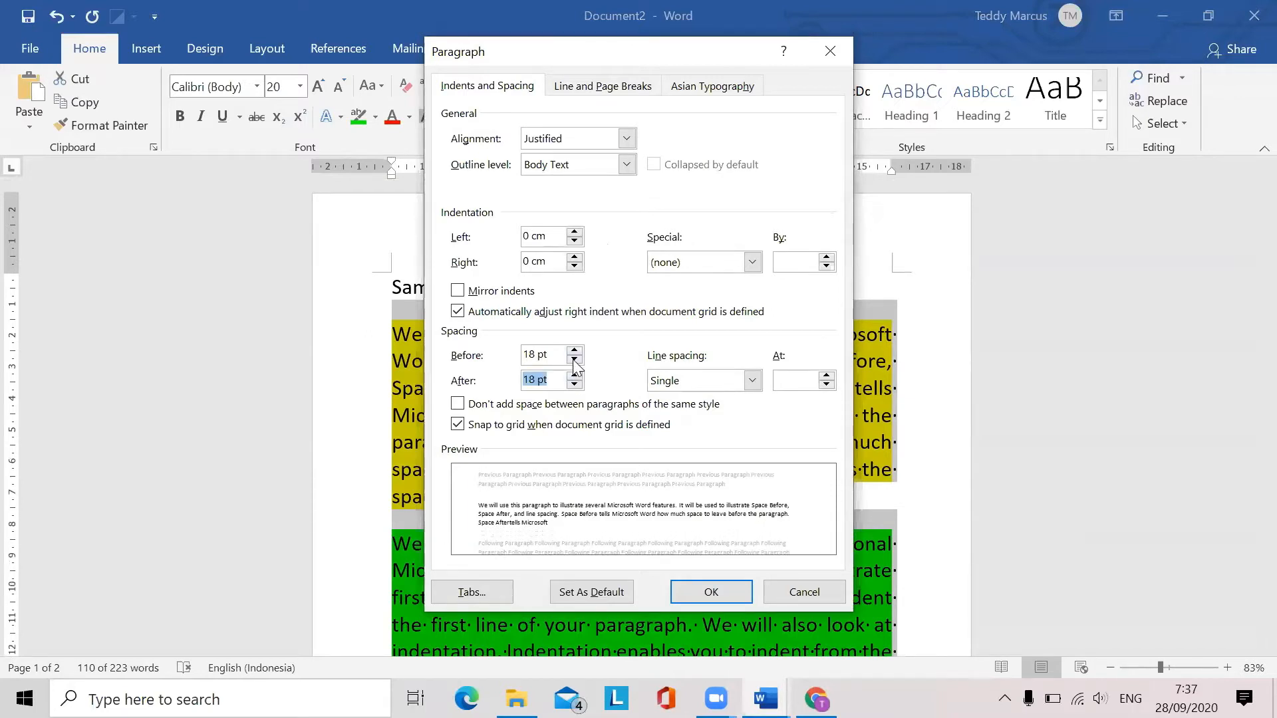
drag(562, 356, 480, 371)
text(0)
click(552, 380)
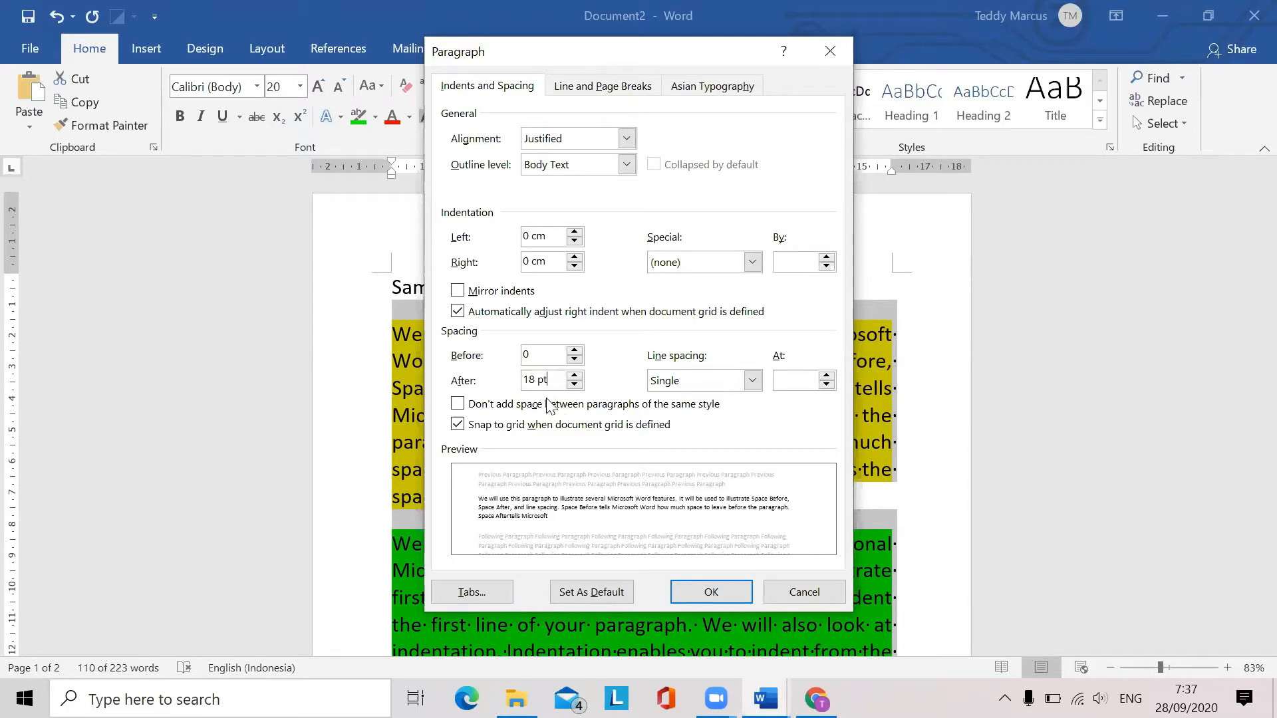
click(713, 589)
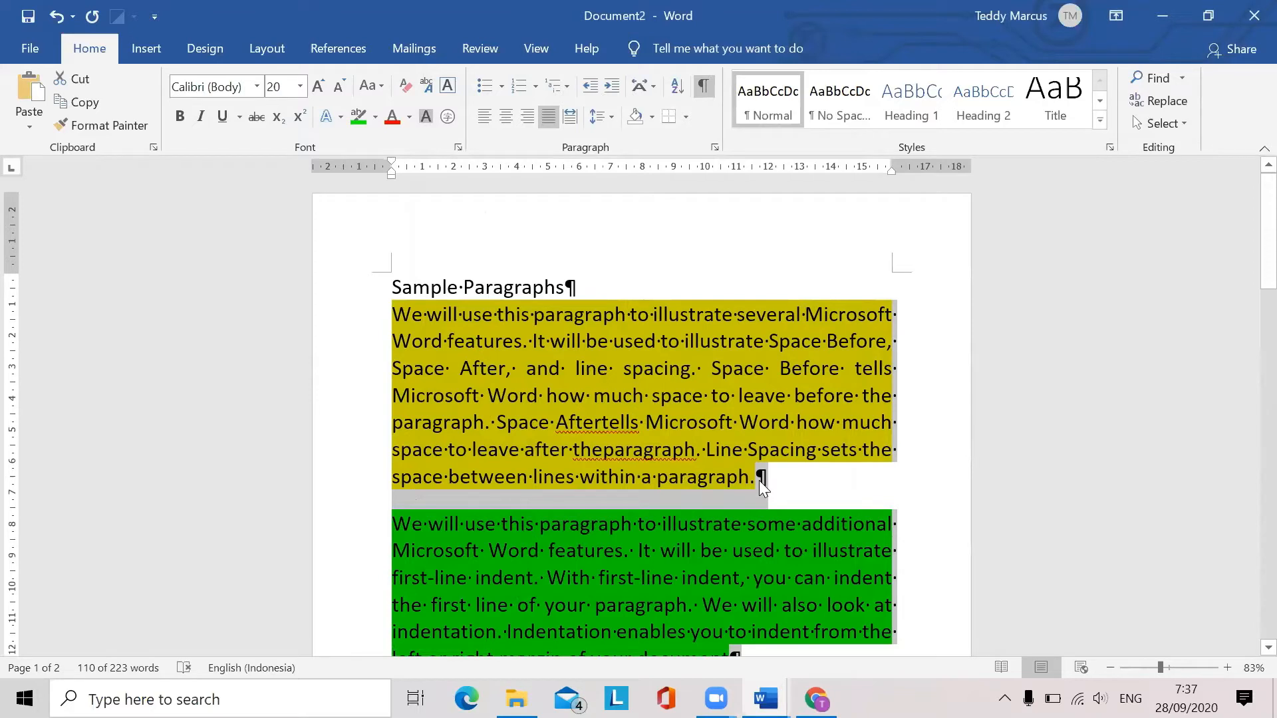
click(798, 497)
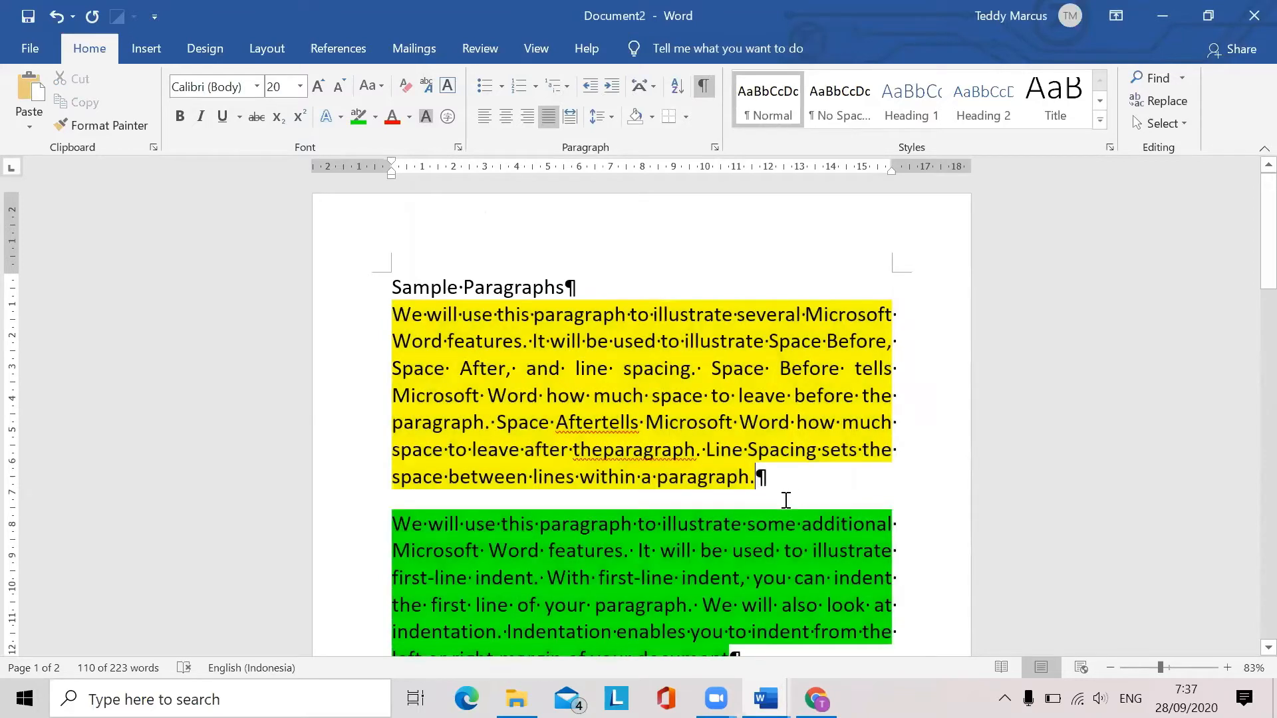
scroll(765, 525, down, 3)
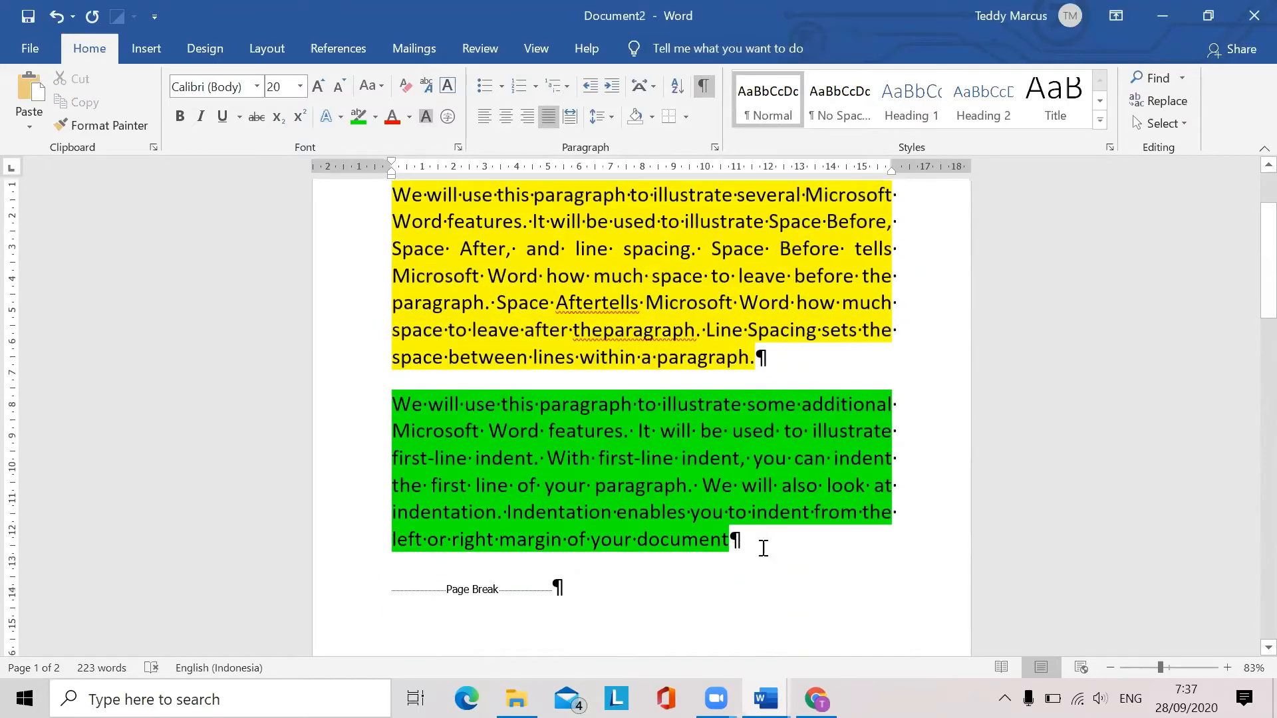
drag(764, 547, 395, 193)
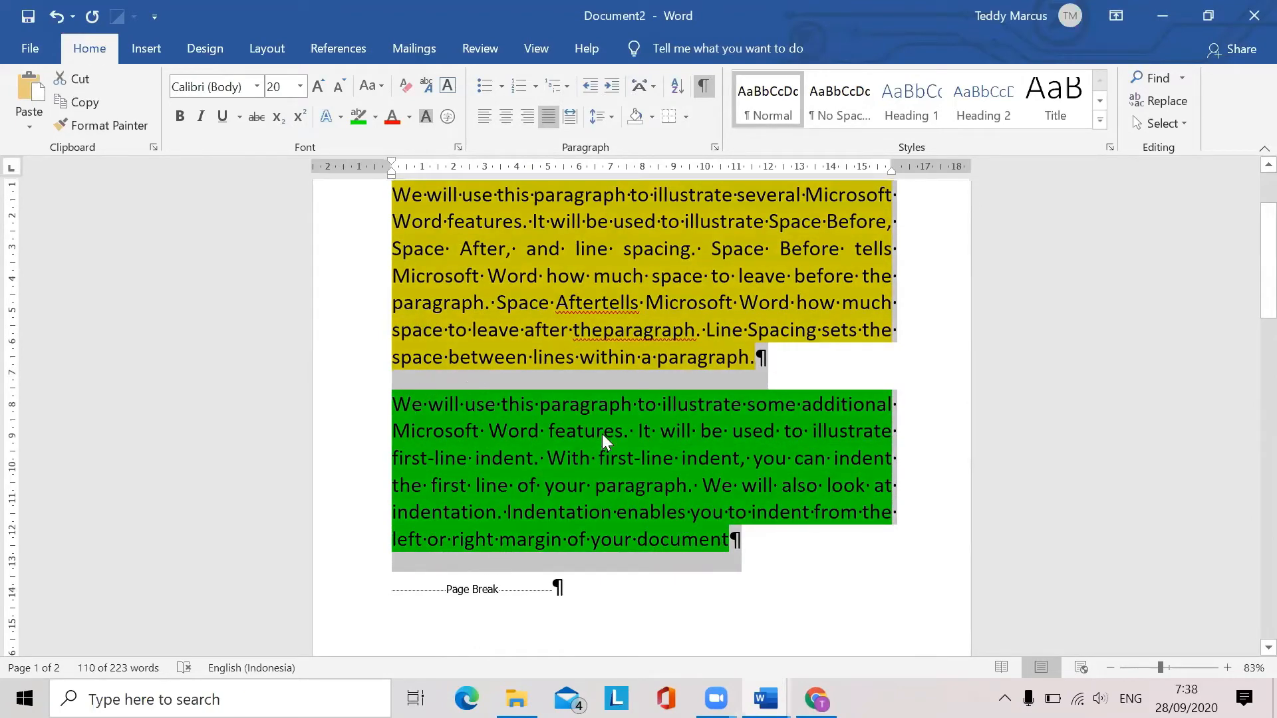
scroll(602, 434, up, 2)
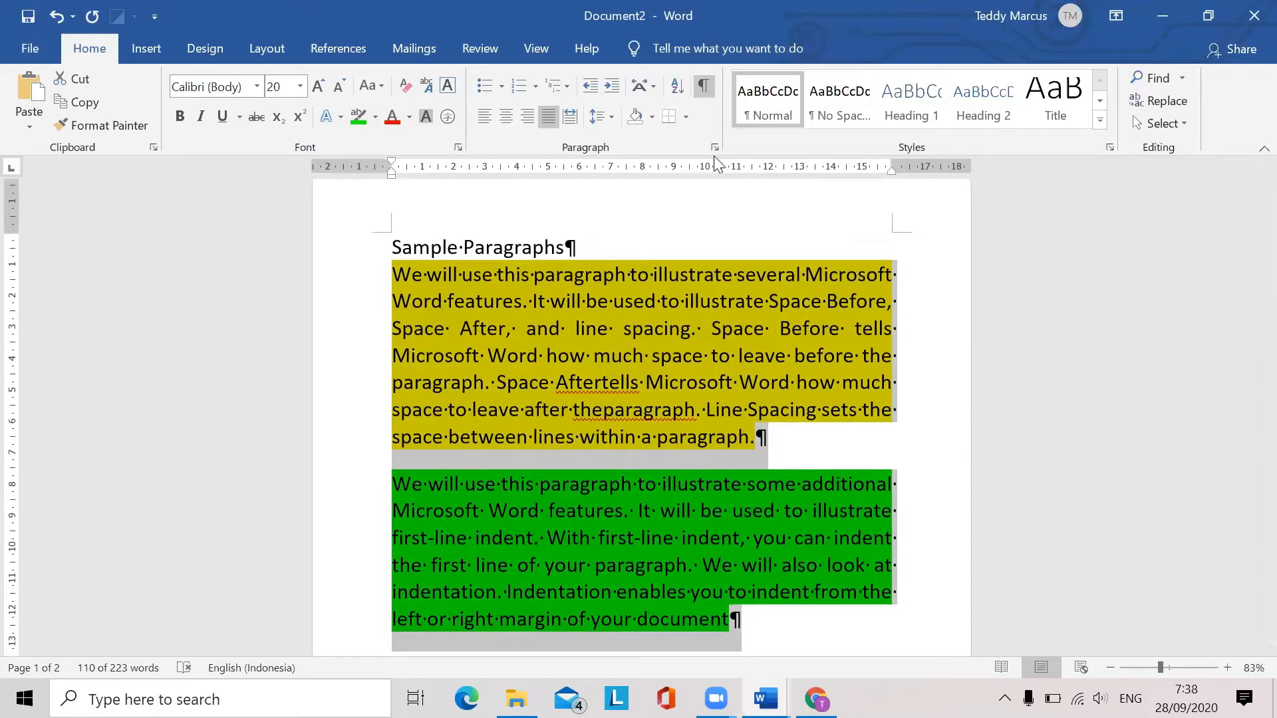
click(608, 257)
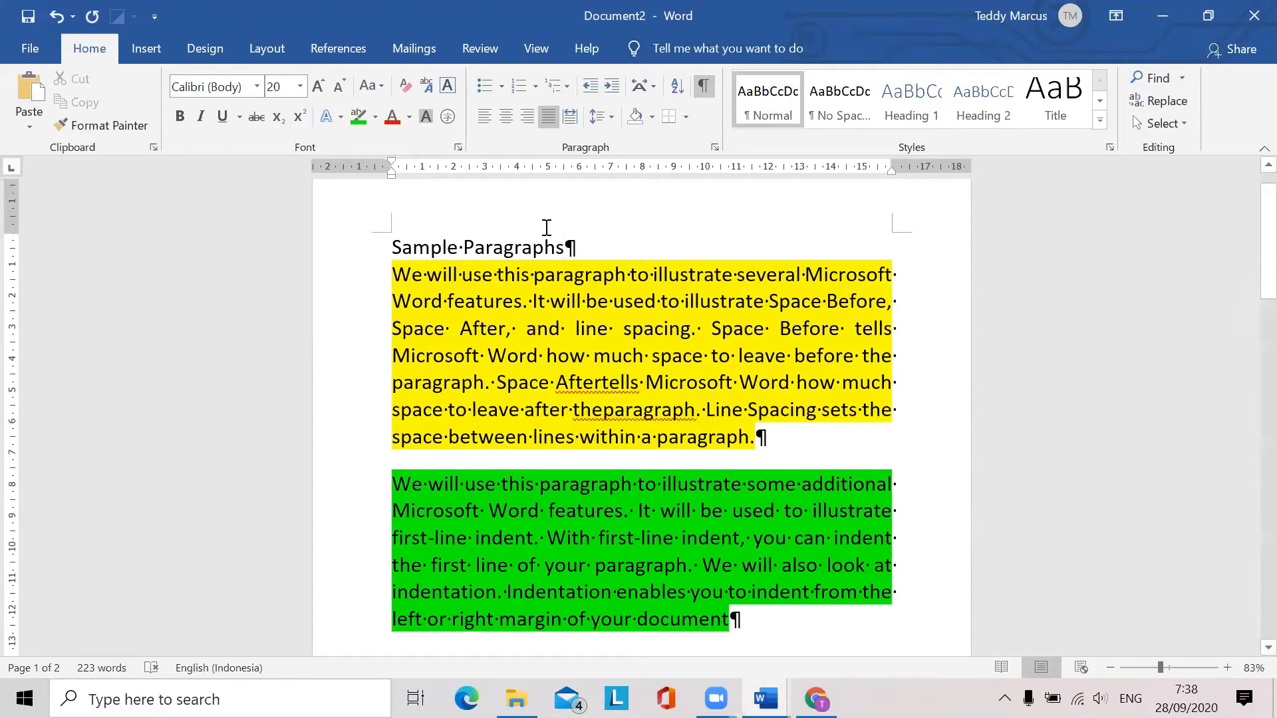
Try a line spacing of 1,5 lines for the Sample Paragraphs heading without applying it
click(714, 147)
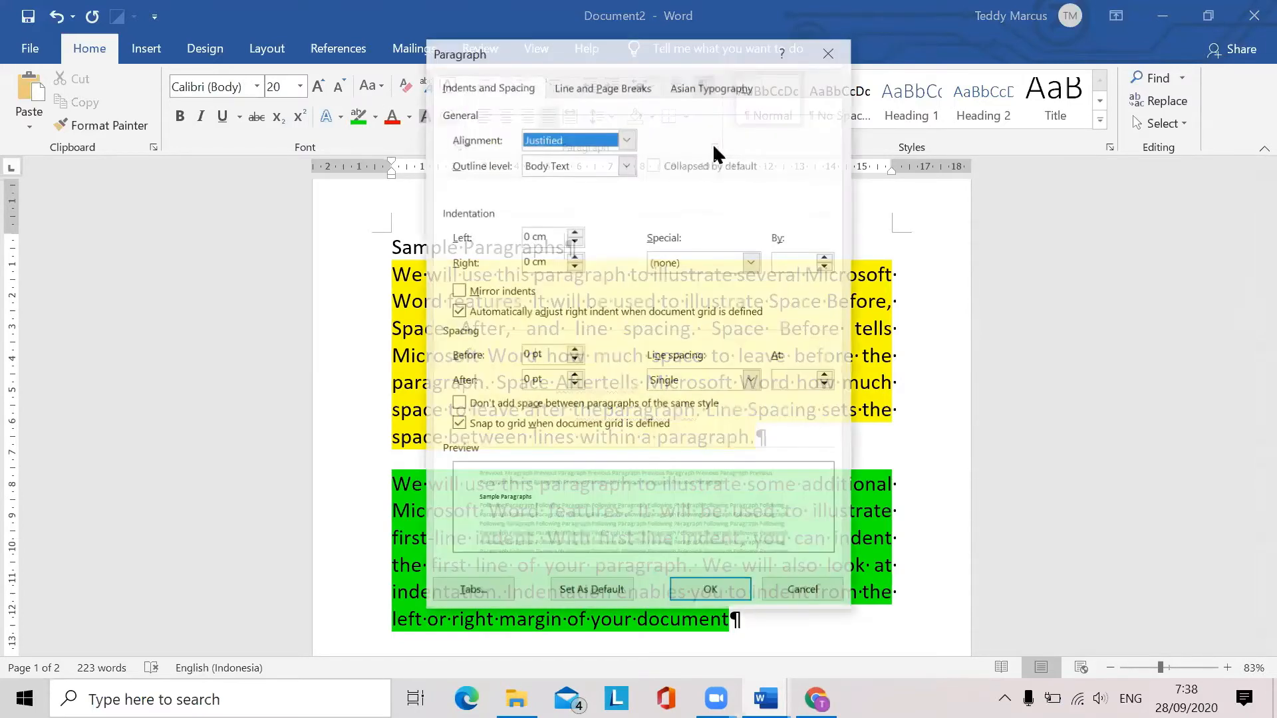
click(754, 380)
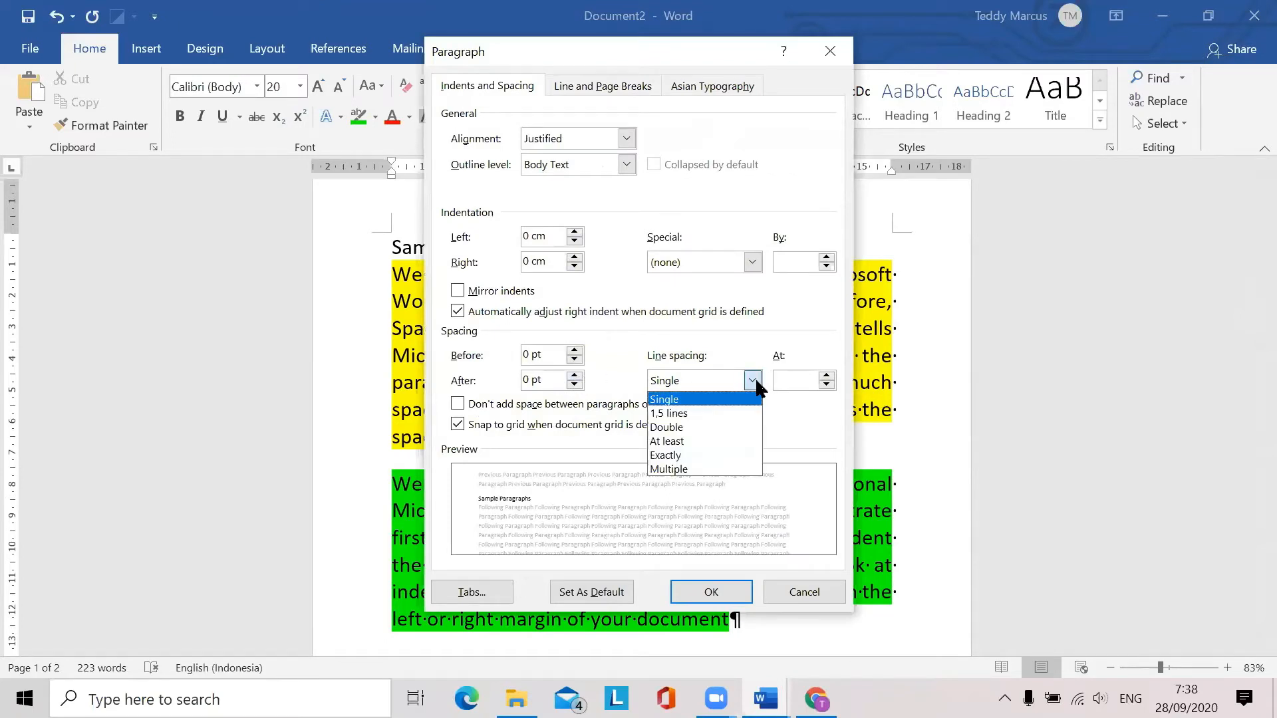
click(700, 414)
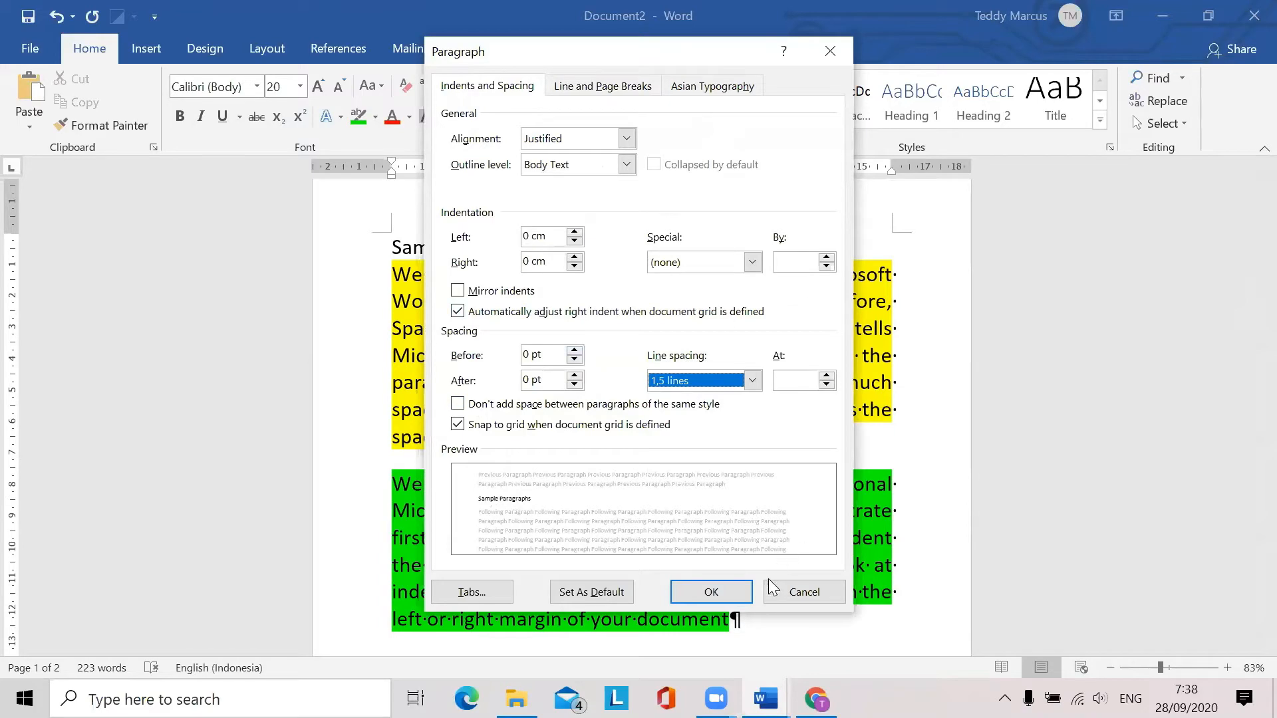
click(808, 595)
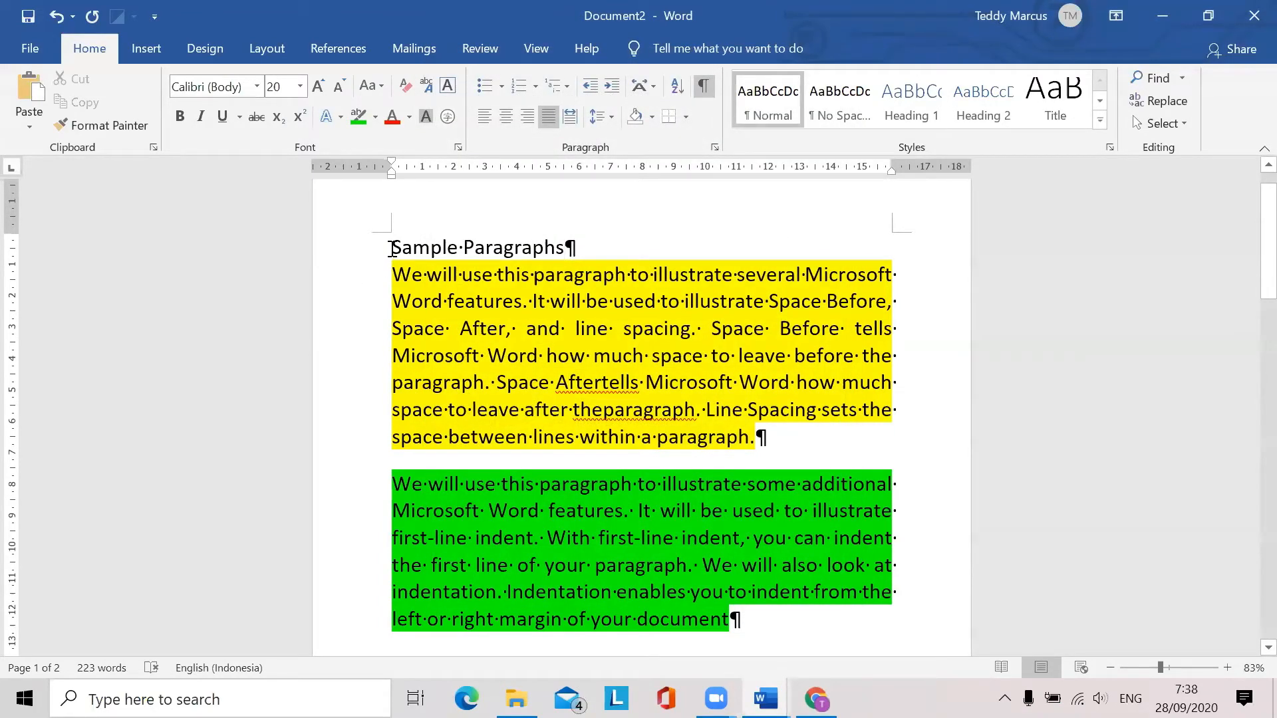
drag(391, 249, 761, 609)
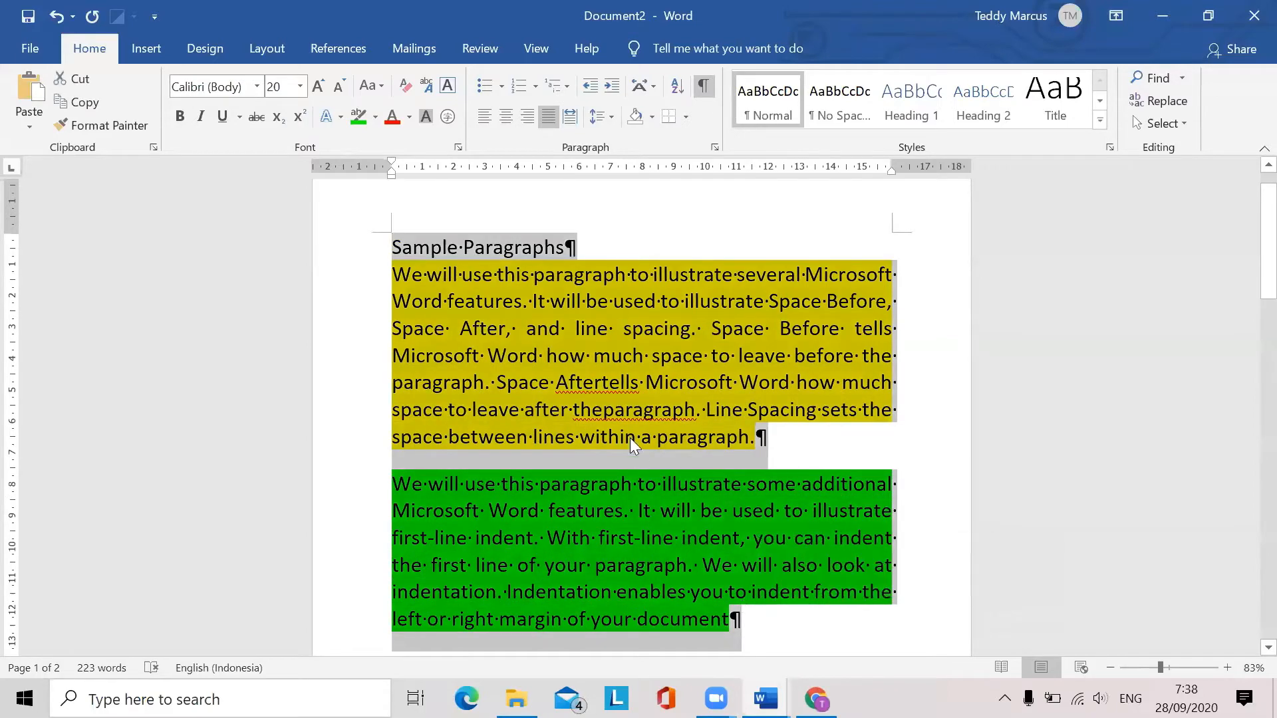
Switch to the module PDF in Chrome and copy exercise items a) to i) below the two sample paragraphs
click(816, 699)
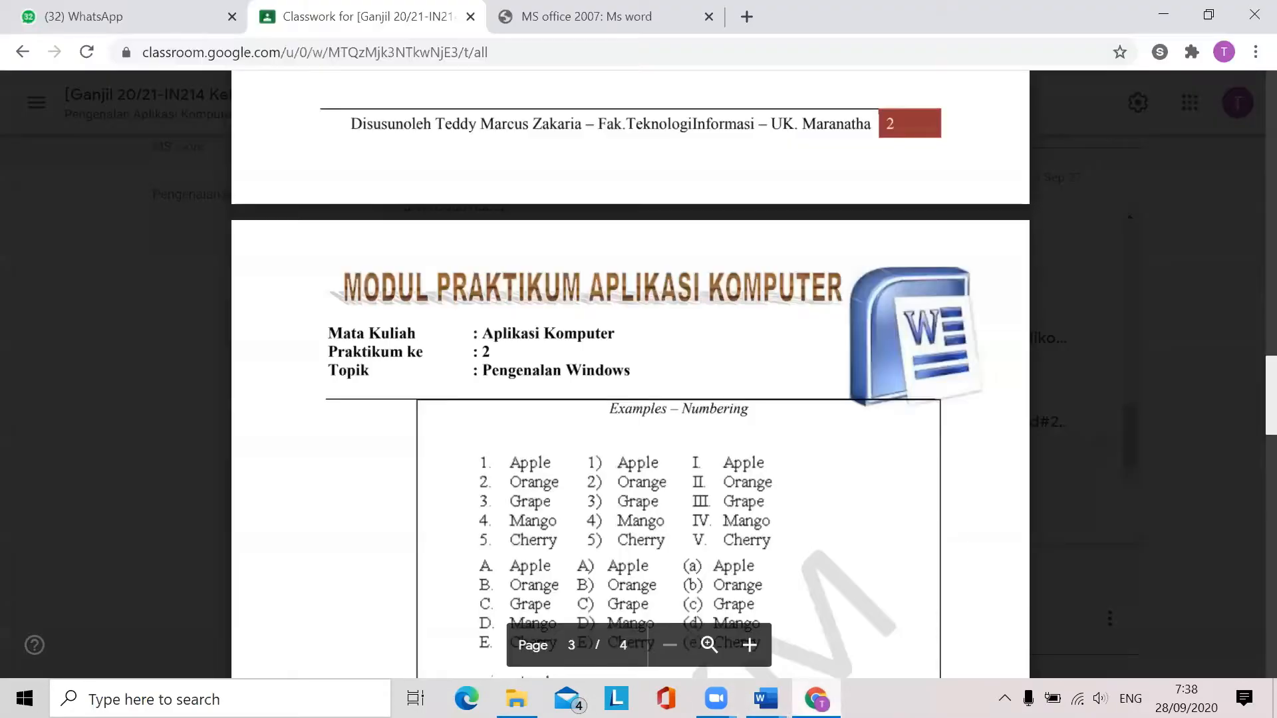
scroll(480, 382, up, 8)
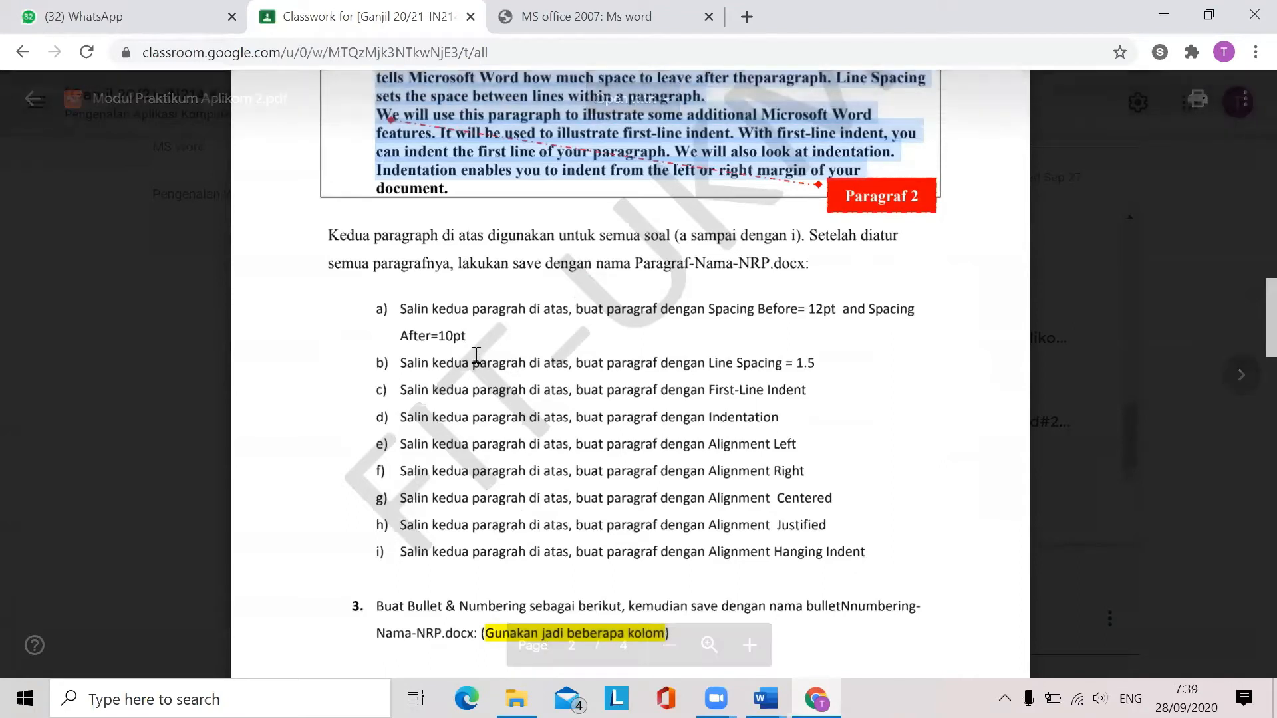
click(375, 311)
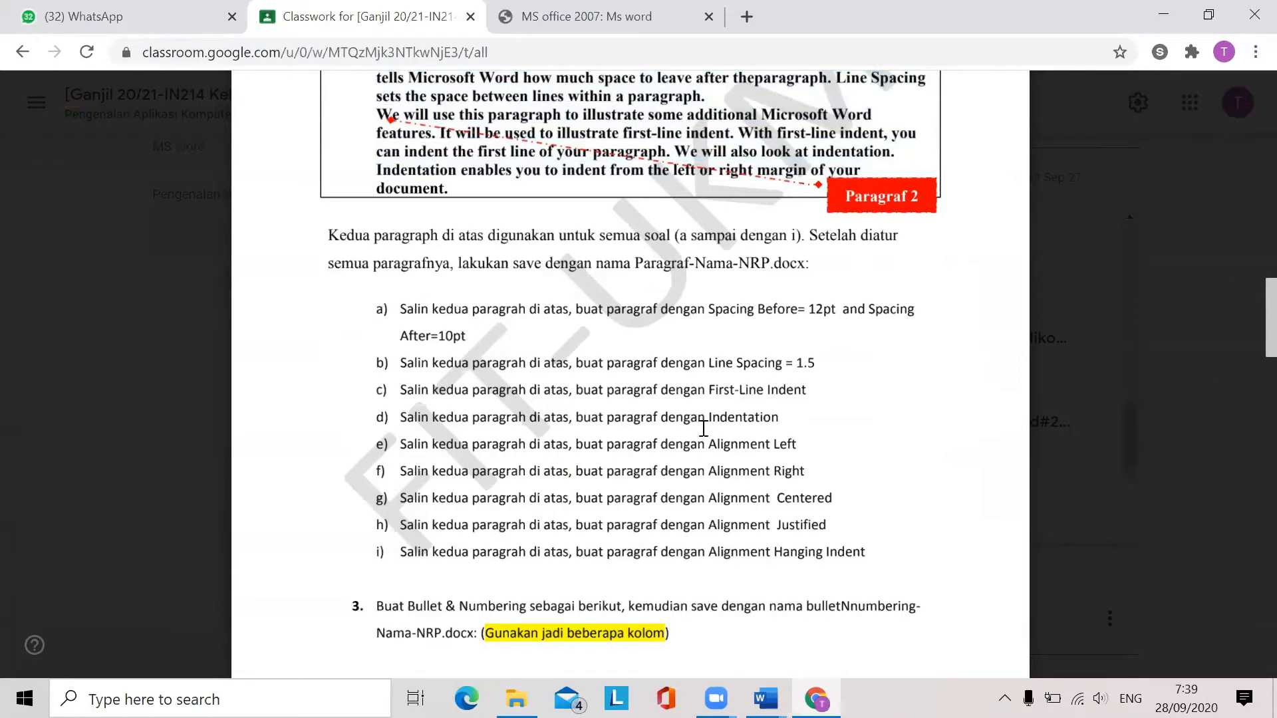
scroll(683, 426, up, 2)
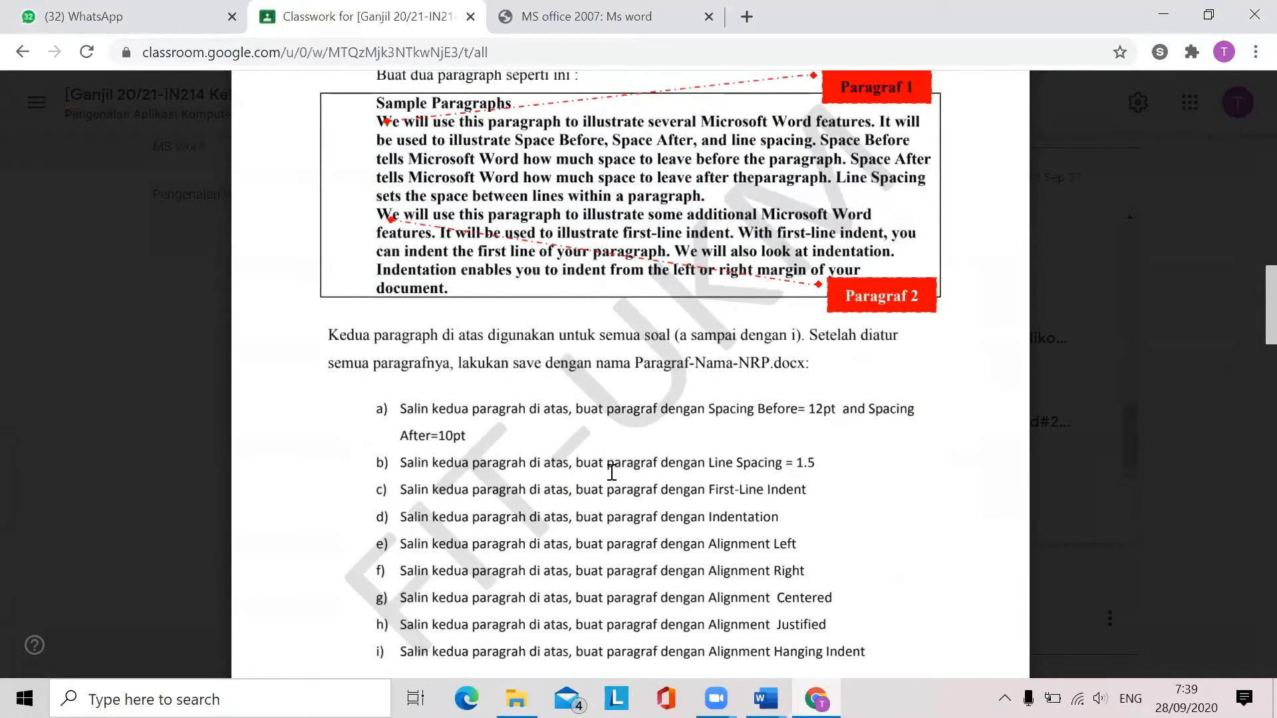
drag(376, 408, 865, 655)
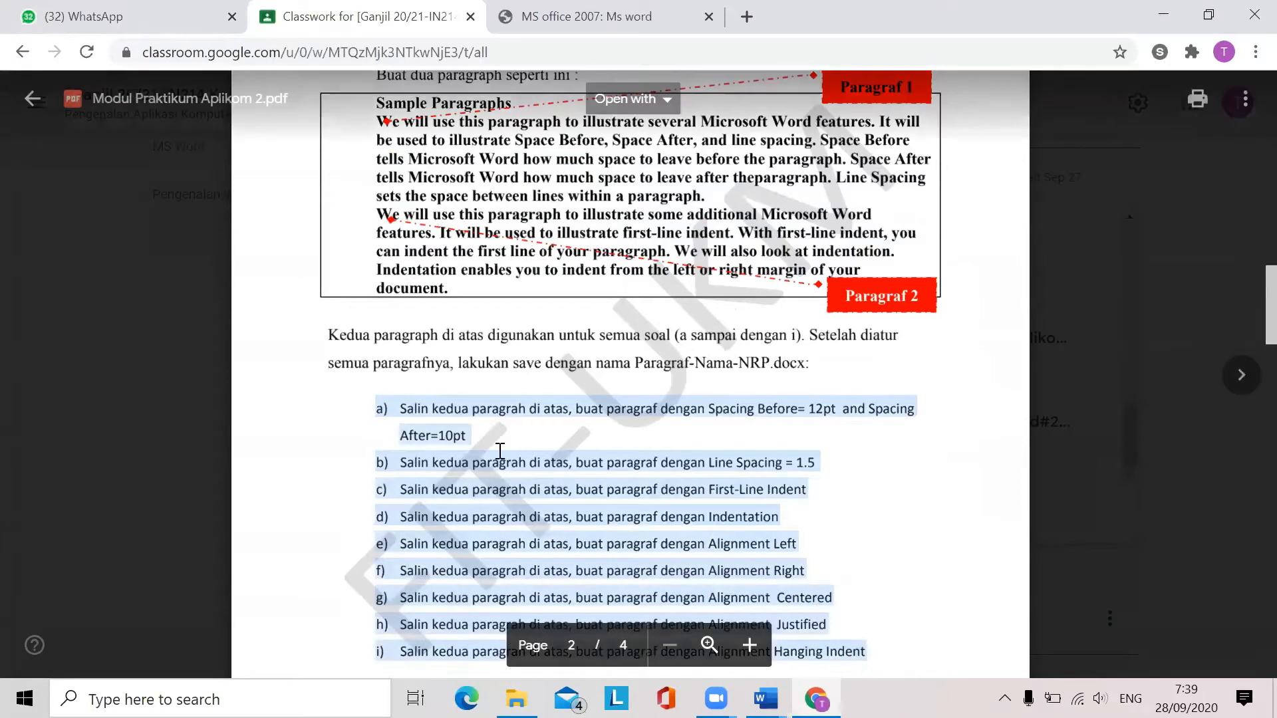
right_click(500, 471)
click(523, 499)
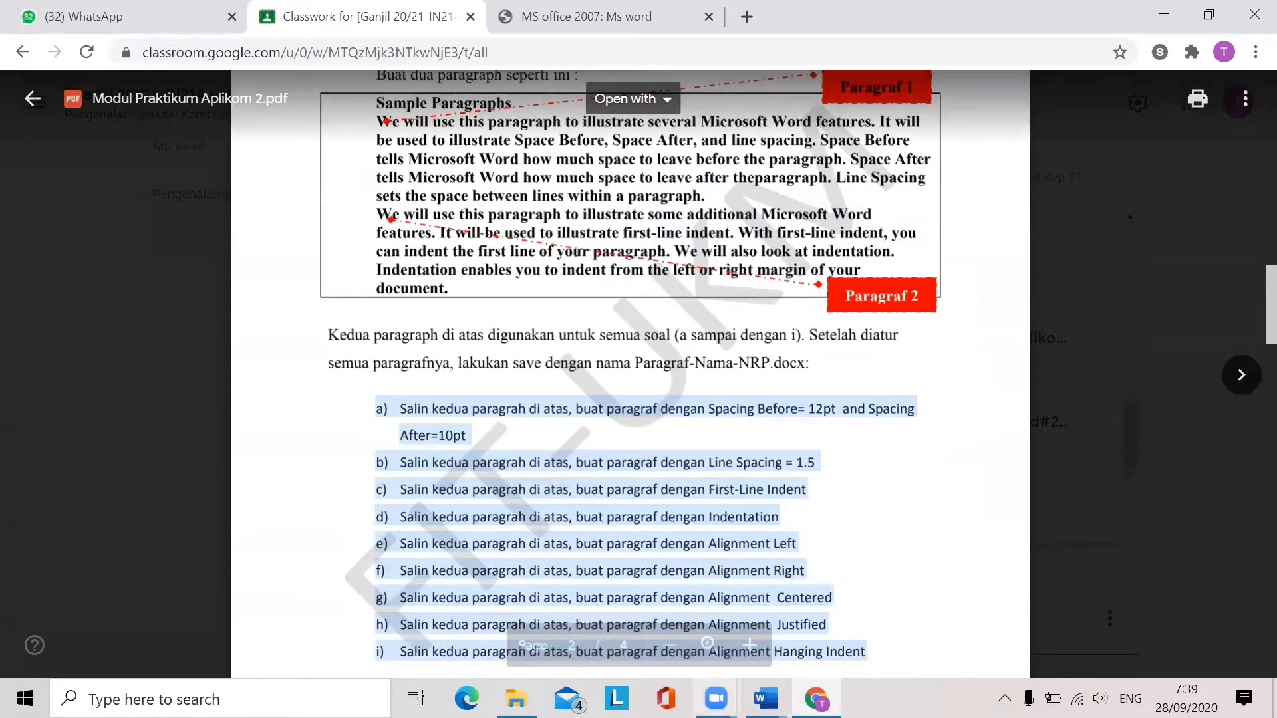
Switch back to Document2 in Word and delete the unhighlighted Sample Paragraphs text on the second page
click(764, 698)
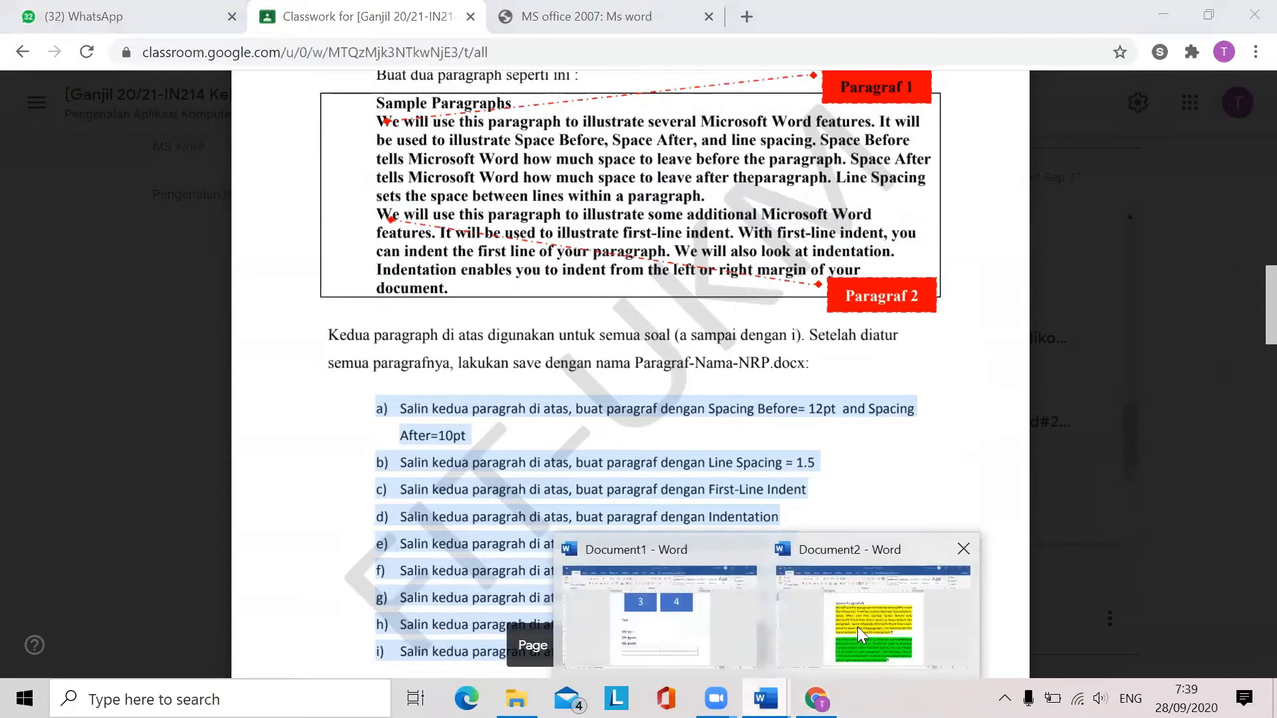
click(856, 626)
scroll(674, 520, down, 10)
scroll(673, 520, down, 5)
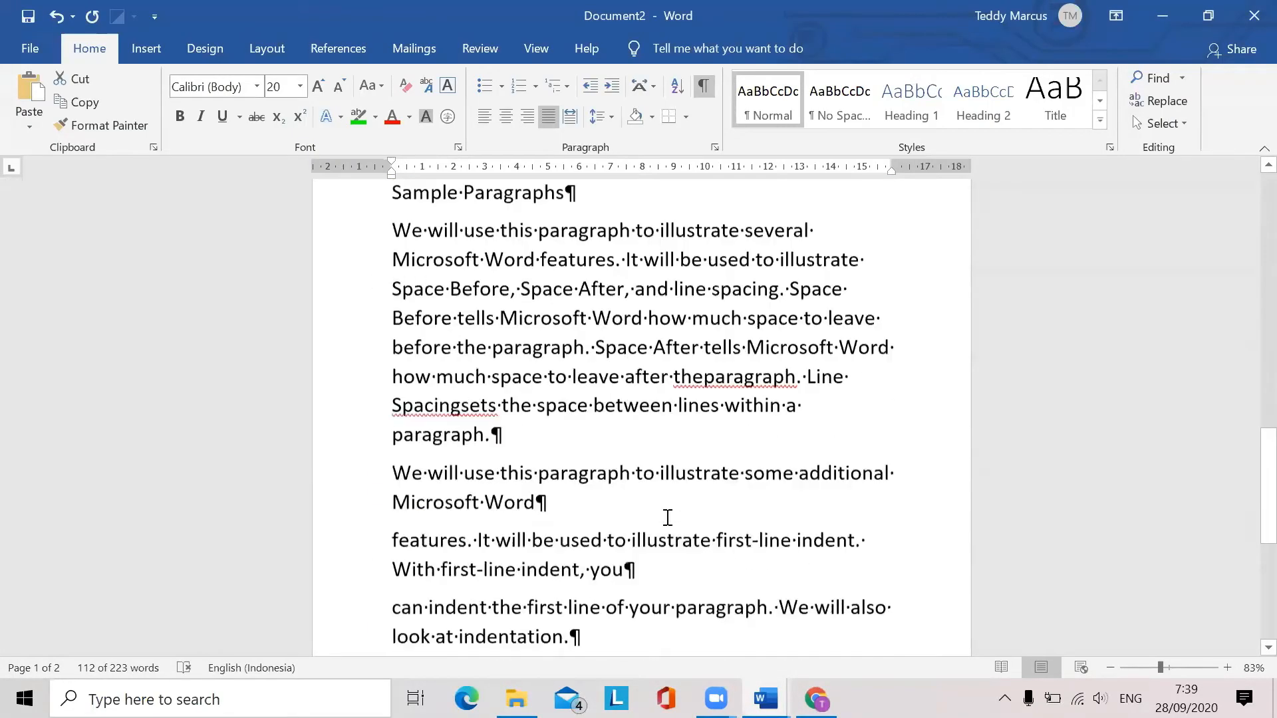
scroll(638, 585, up, 2)
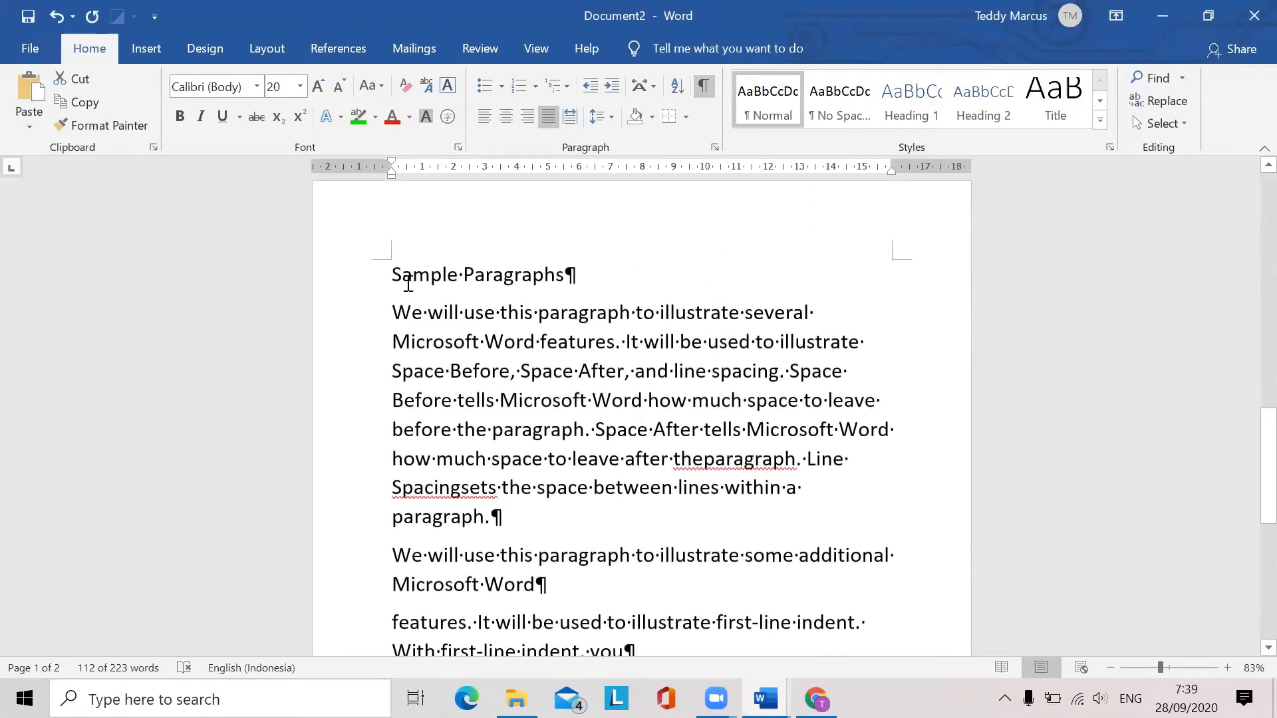
drag(393, 271, 756, 655)
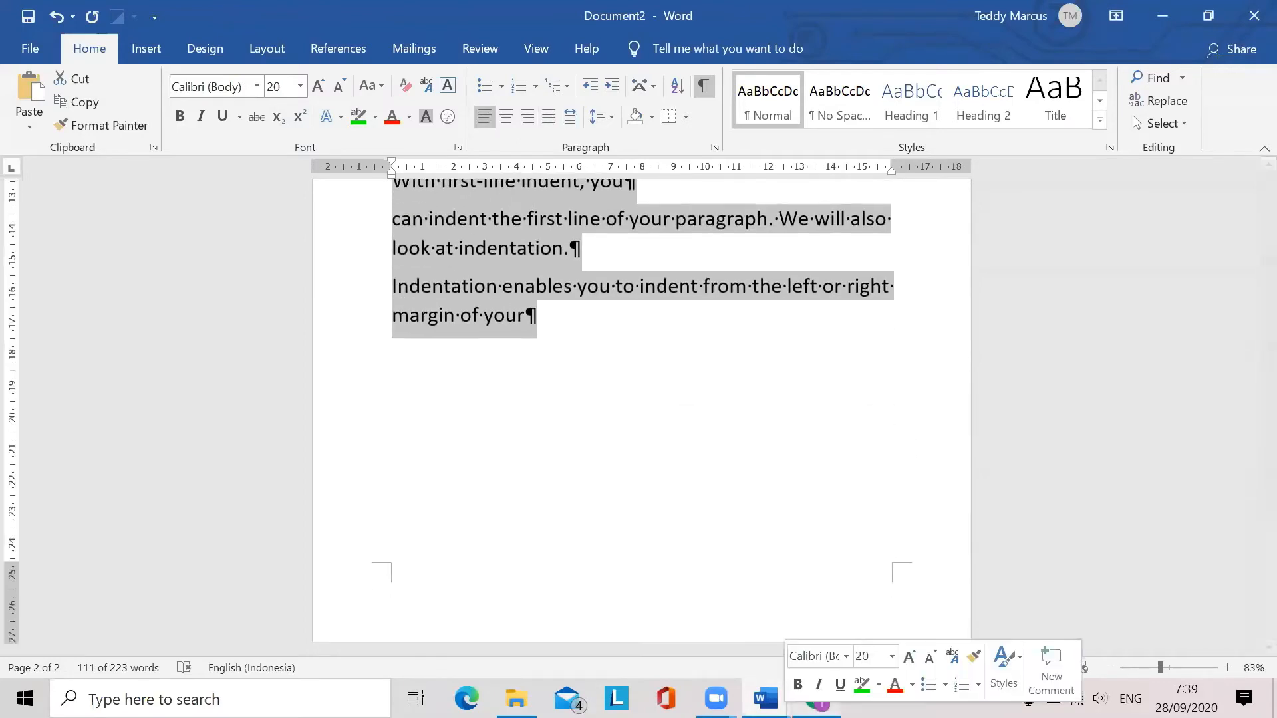
key(Delete)
Paste exercise items a) to i) from the module onto the emptied second page
mouse_move(761, 671)
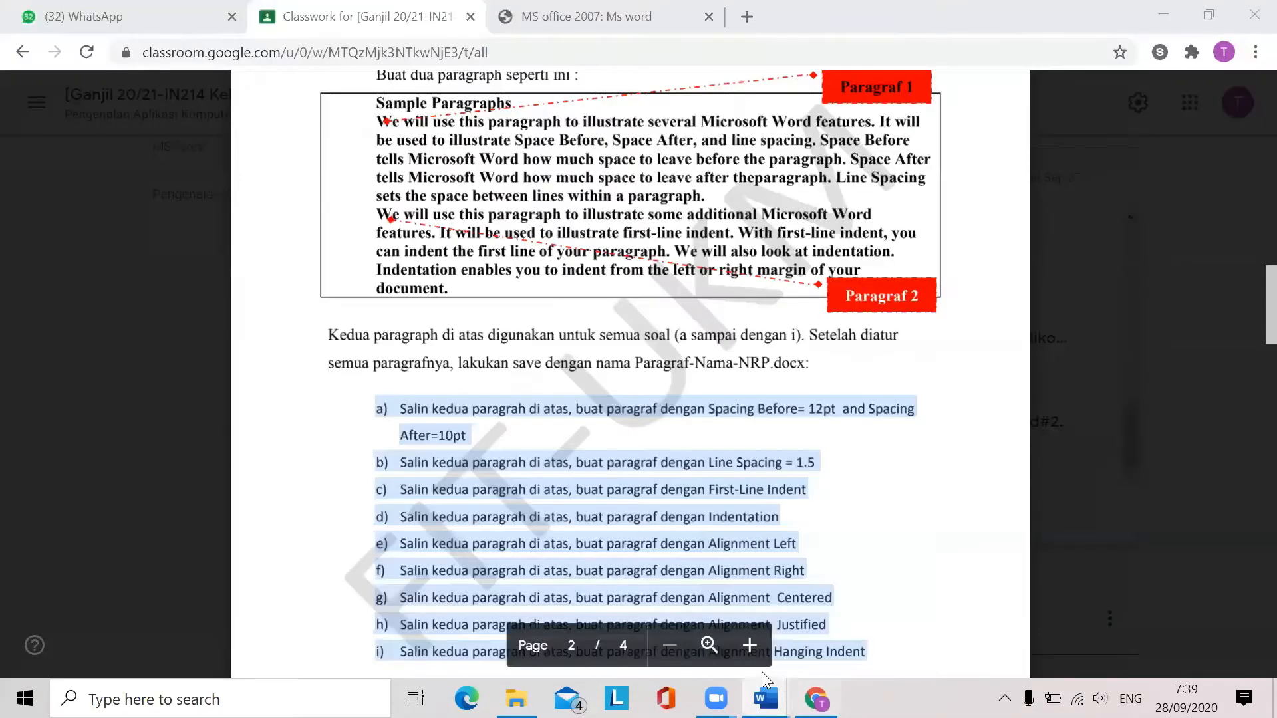
key(ctrl+v)
scroll(553, 542, up, 4)
scroll(552, 542, up, 5)
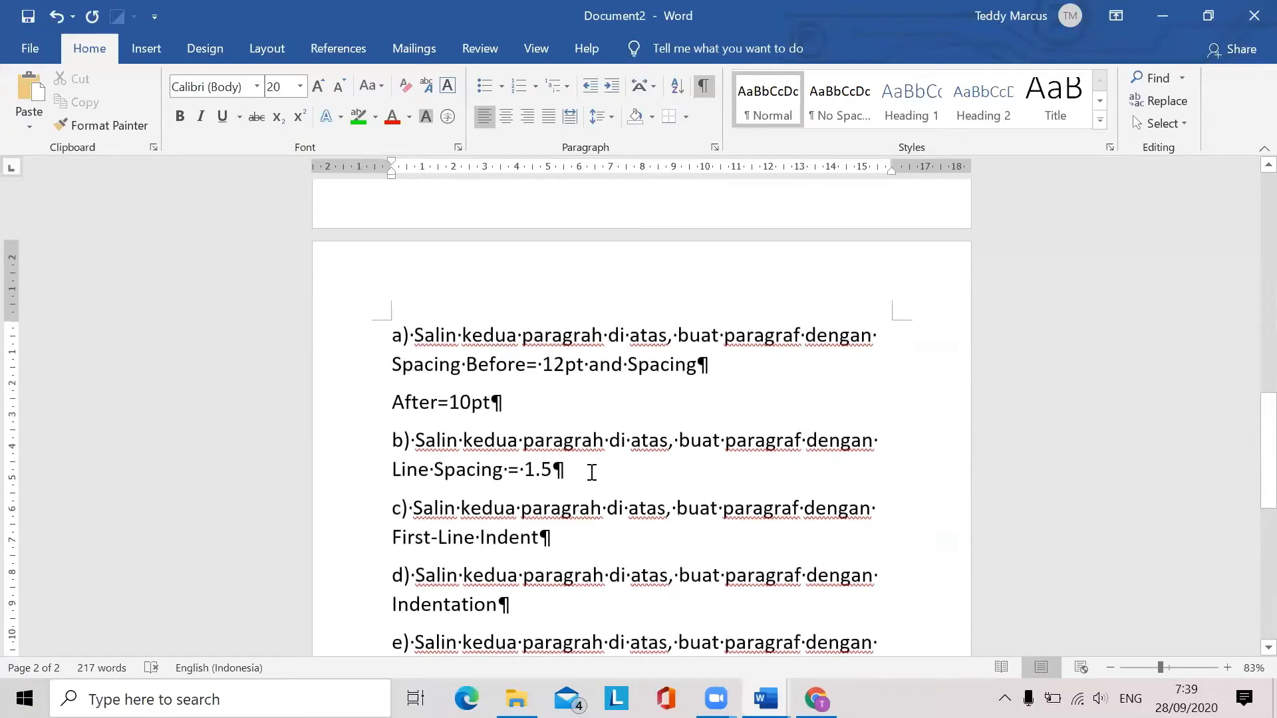
Copy the Sample Paragraphs heading together with the yellow and green paragraphs on the first page
scroll(556, 361, up, 10)
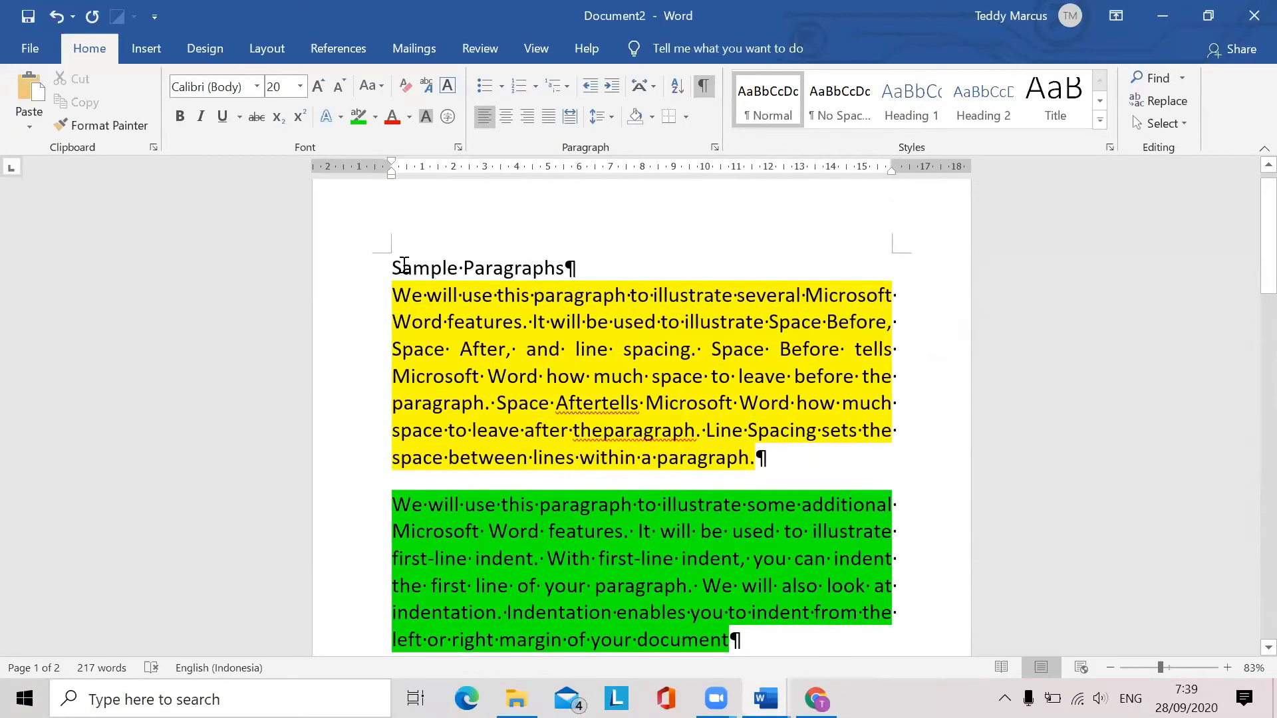
drag(390, 266, 736, 638)
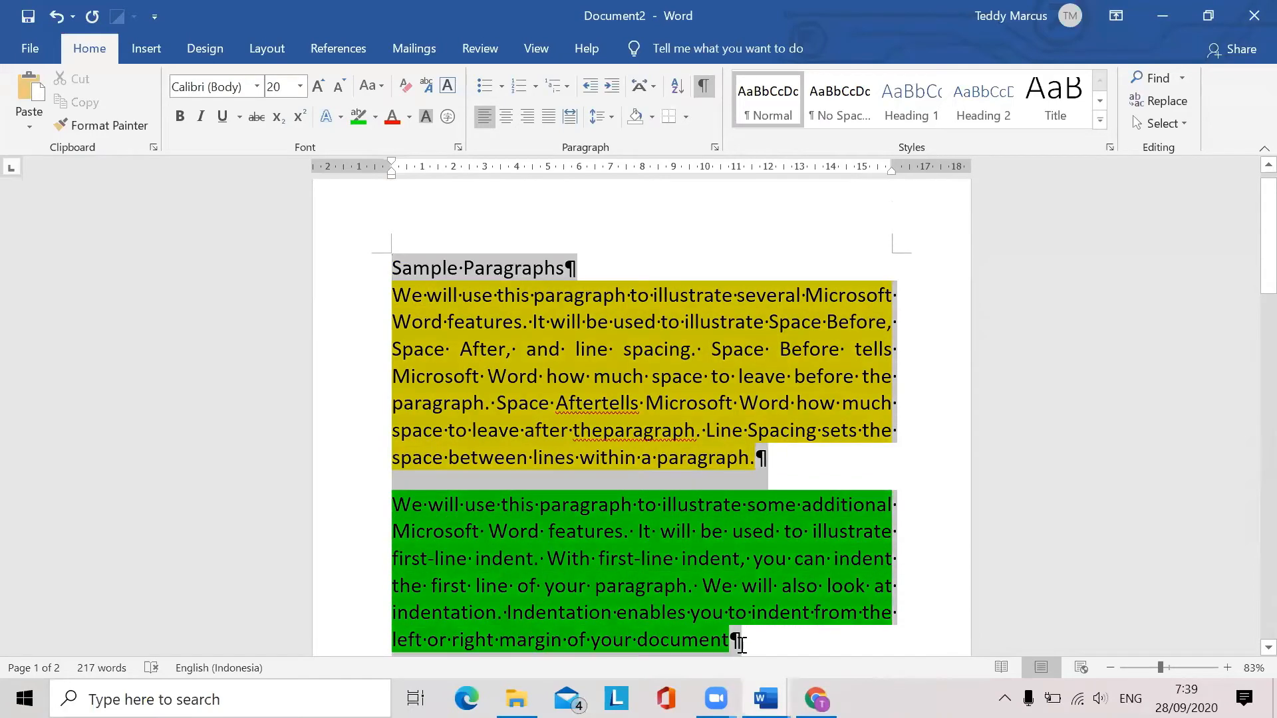
right_click(637, 423)
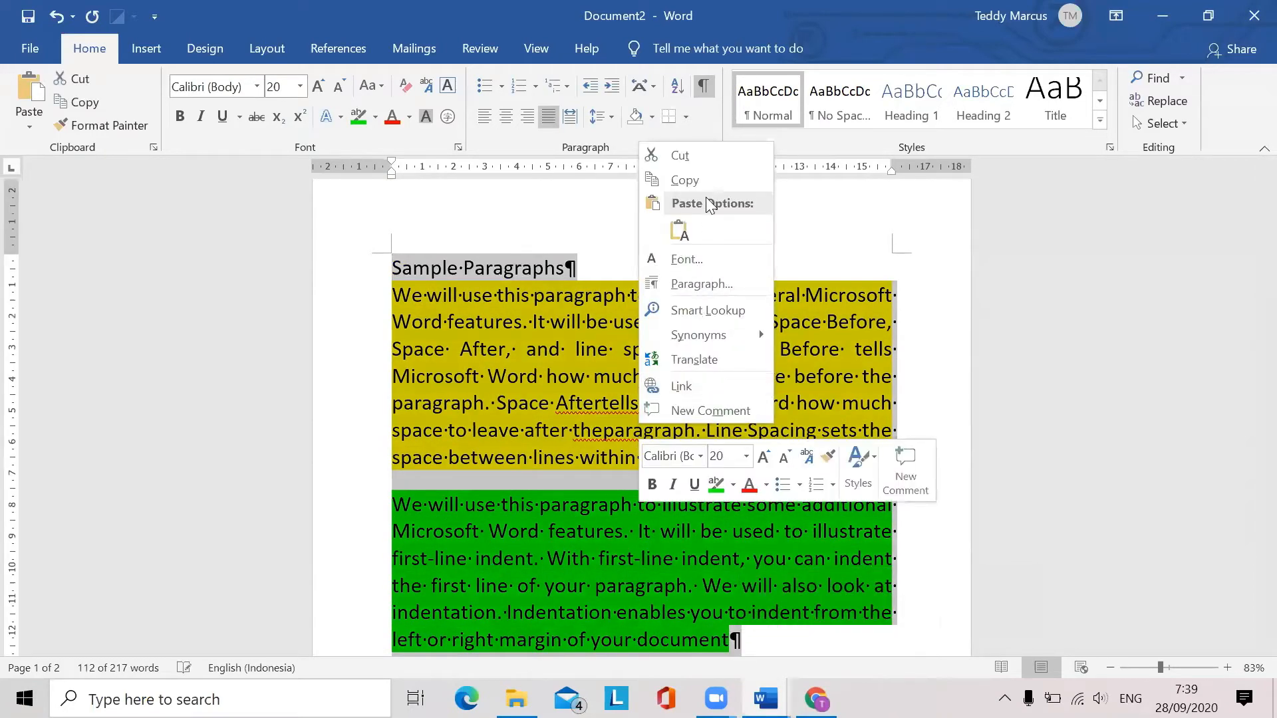
click(685, 181)
Insert an empty line in item a) on the second page, between "and Spacing" and "After=10pt"
scroll(649, 451, down, 5)
scroll(649, 452, down, 10)
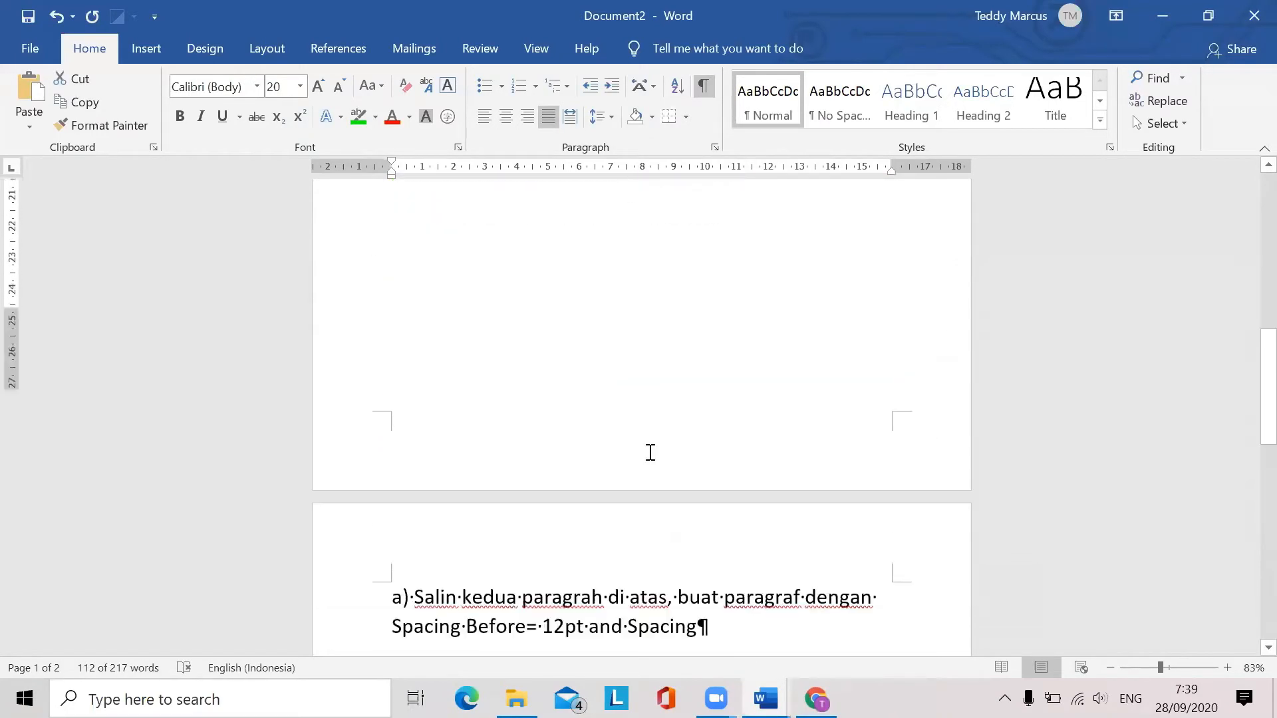
click(756, 326)
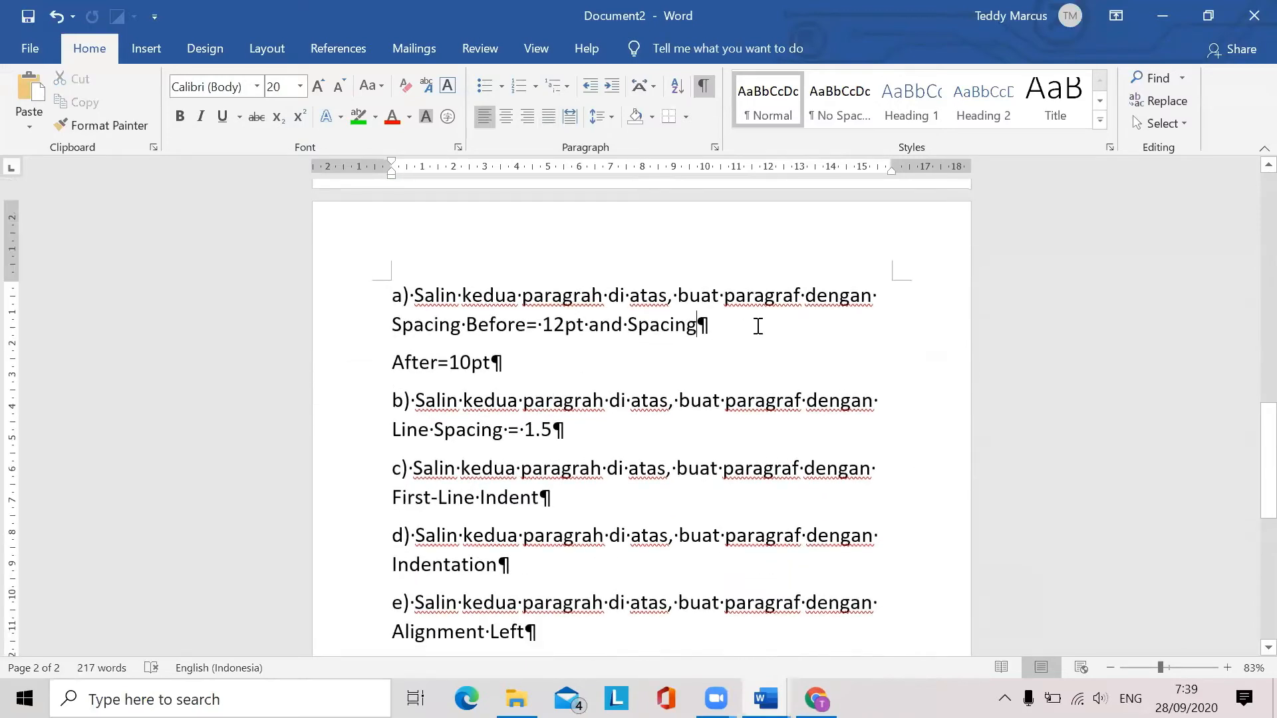
key(Return)
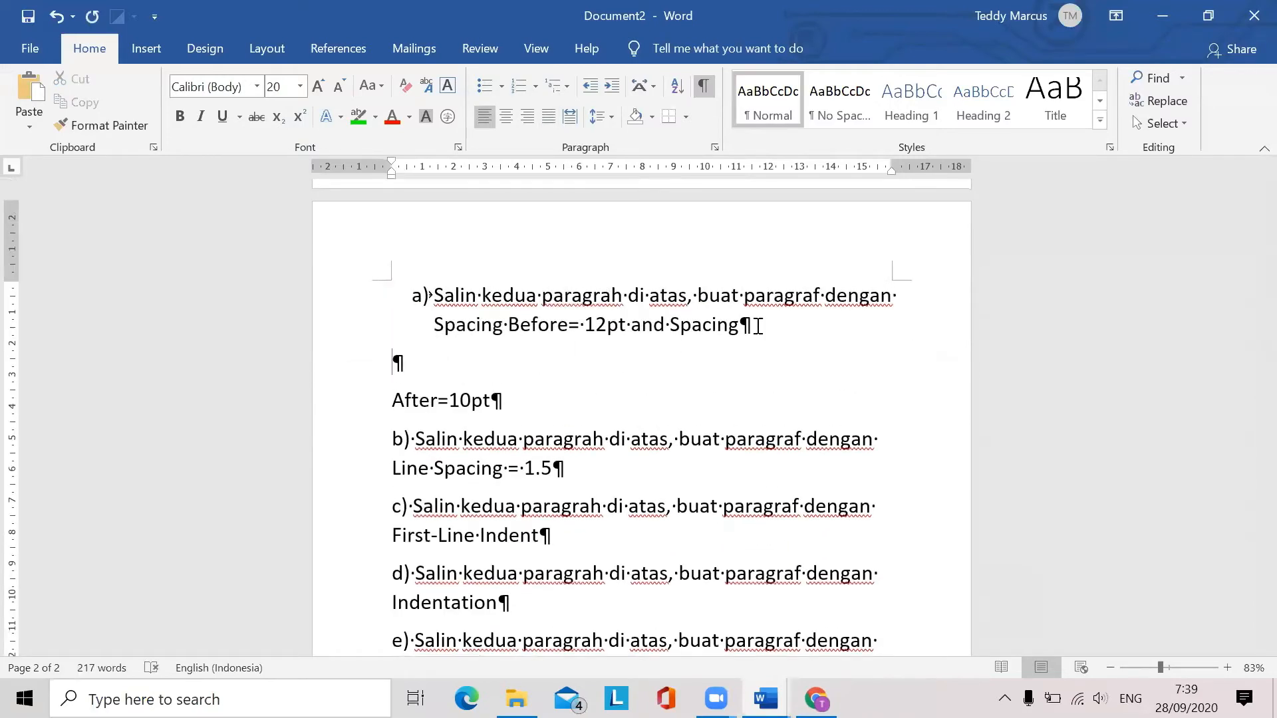
Try to paste the copied heading and paragraphs with their highlighting on the empty line under item a)
key(ctrl+v)
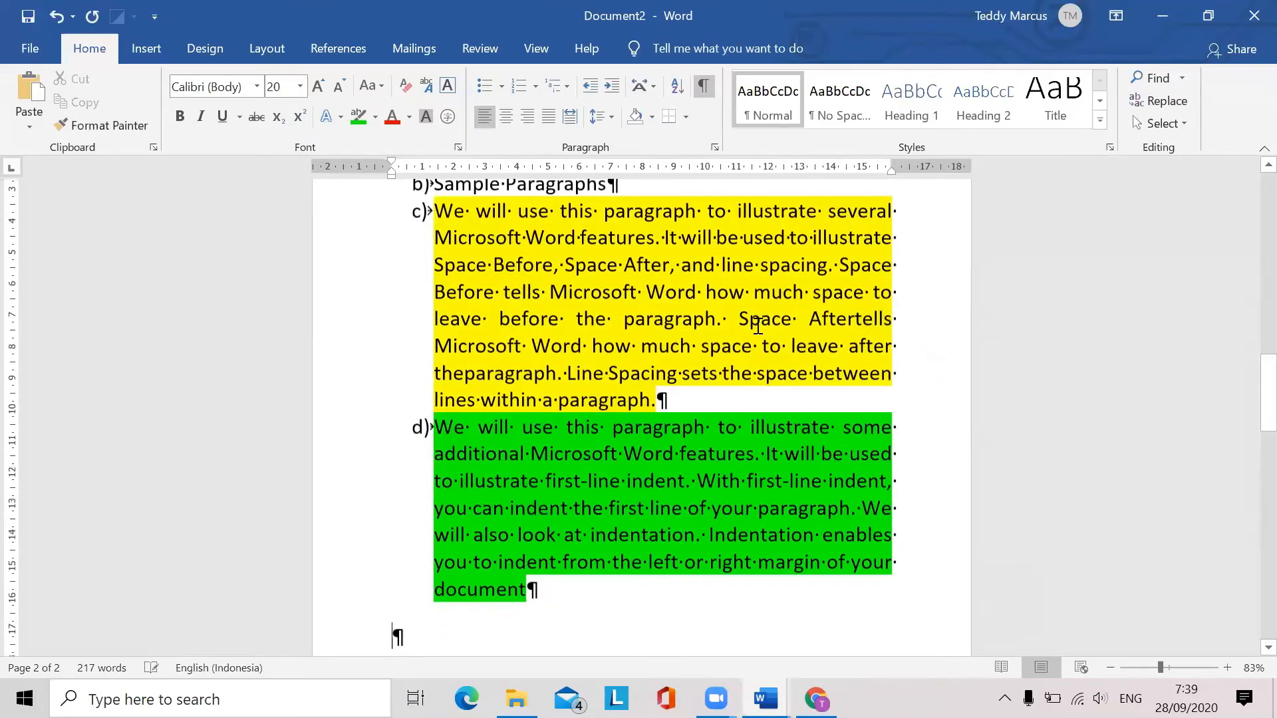
scroll(643, 326, up, 2)
scroll(643, 325, up, 1)
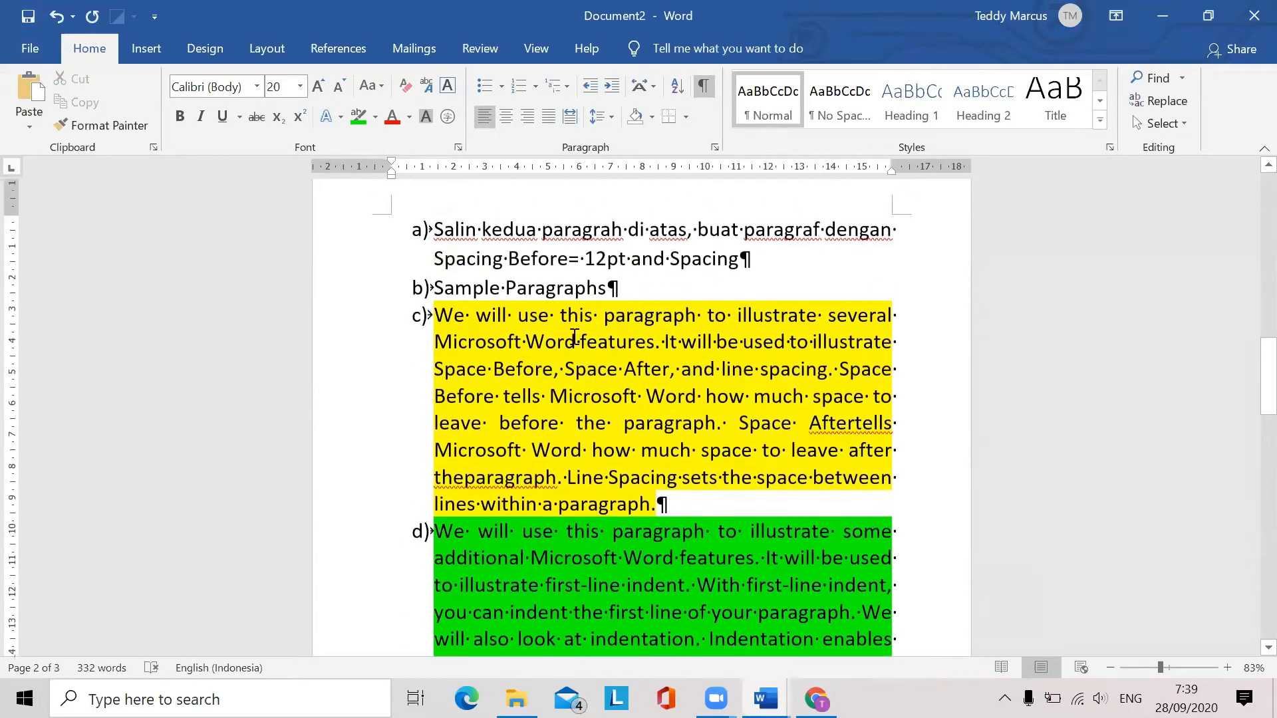
click(435, 317)
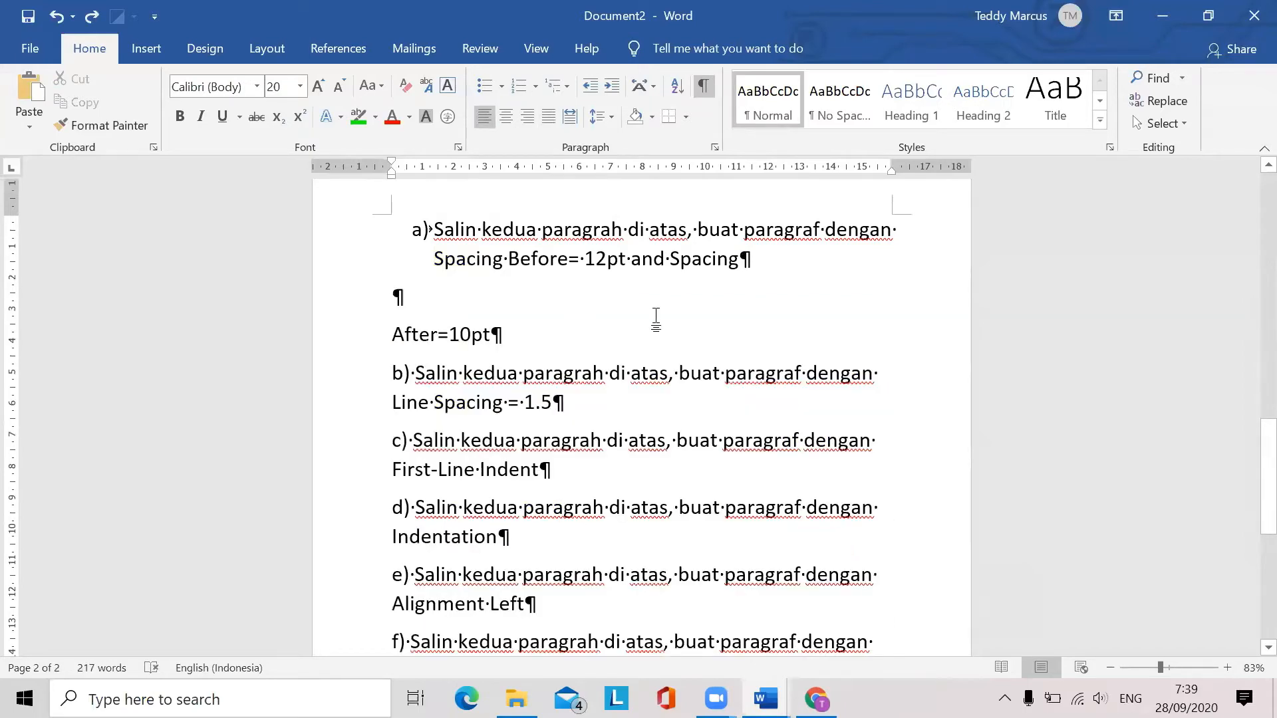
Add two more empty lines above "After=10pt" and hide the paragraph marks
key(Return)
key(Return)
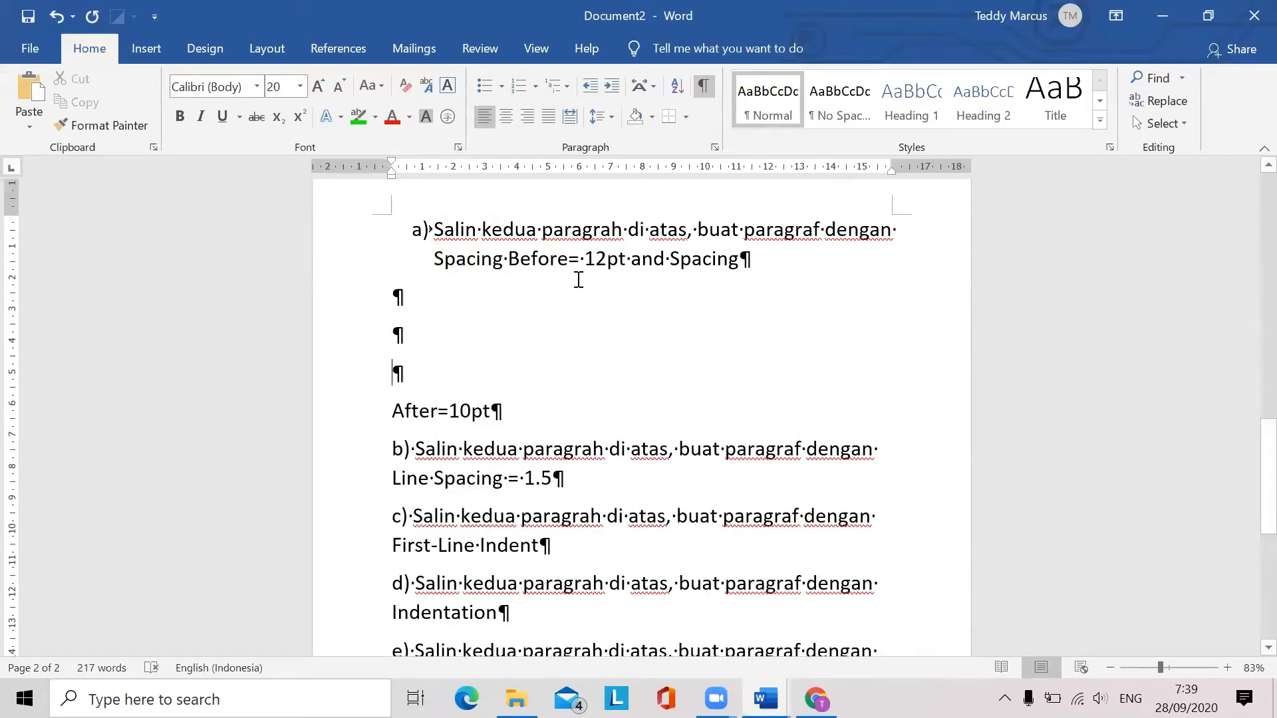
key(ctrl+shift+8)
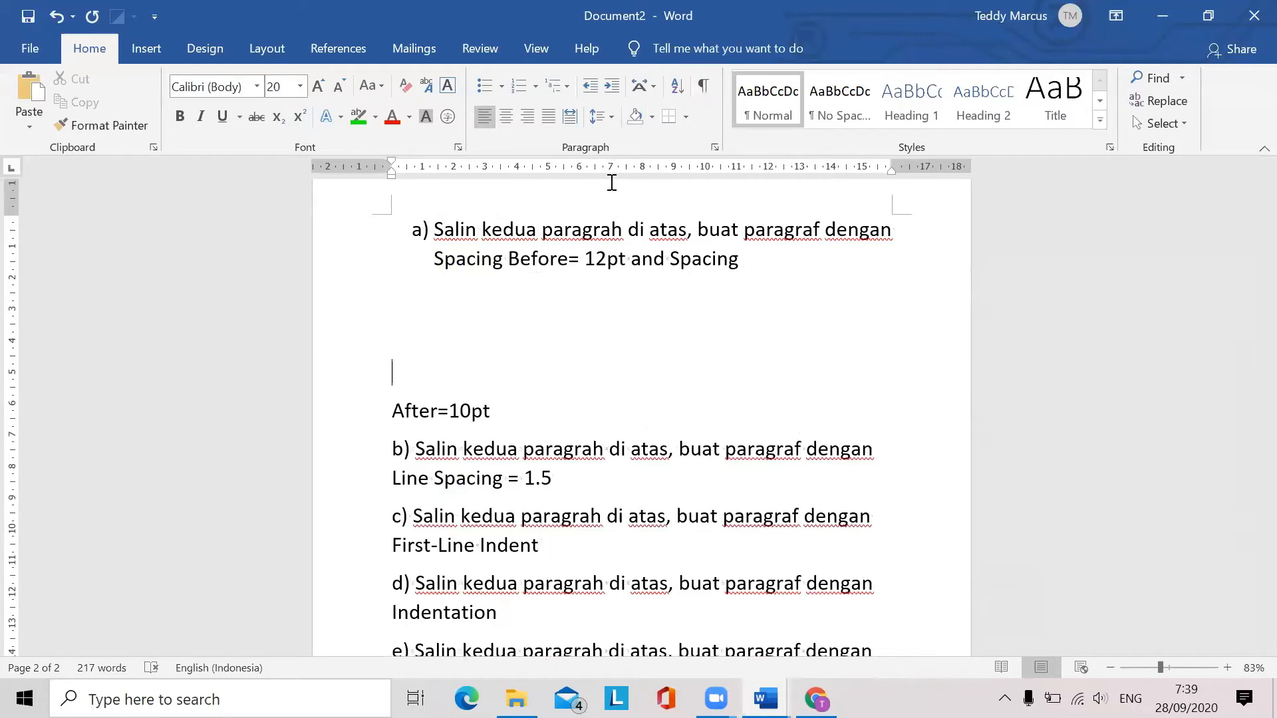
Paste the copied Sample Paragraphs heading and both paragraphs as text only on the second empty line under item a)
click(414, 233)
click(409, 338)
right_click(398, 337)
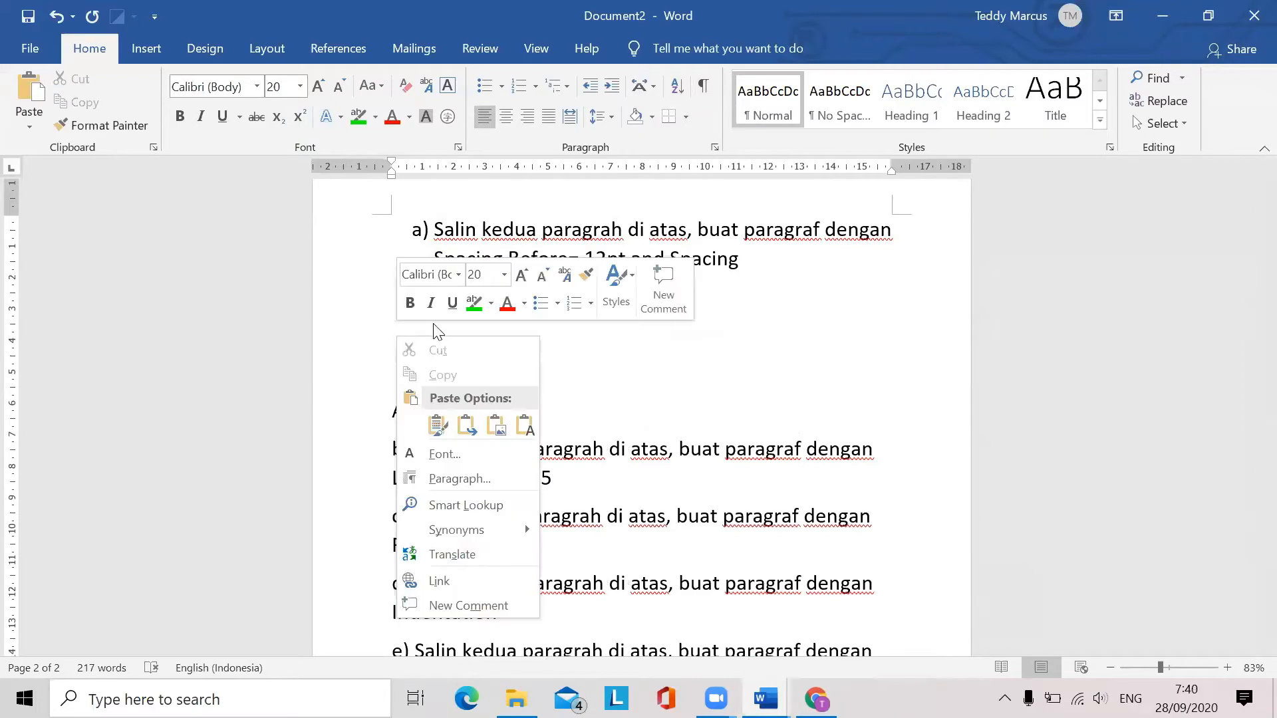
click(525, 424)
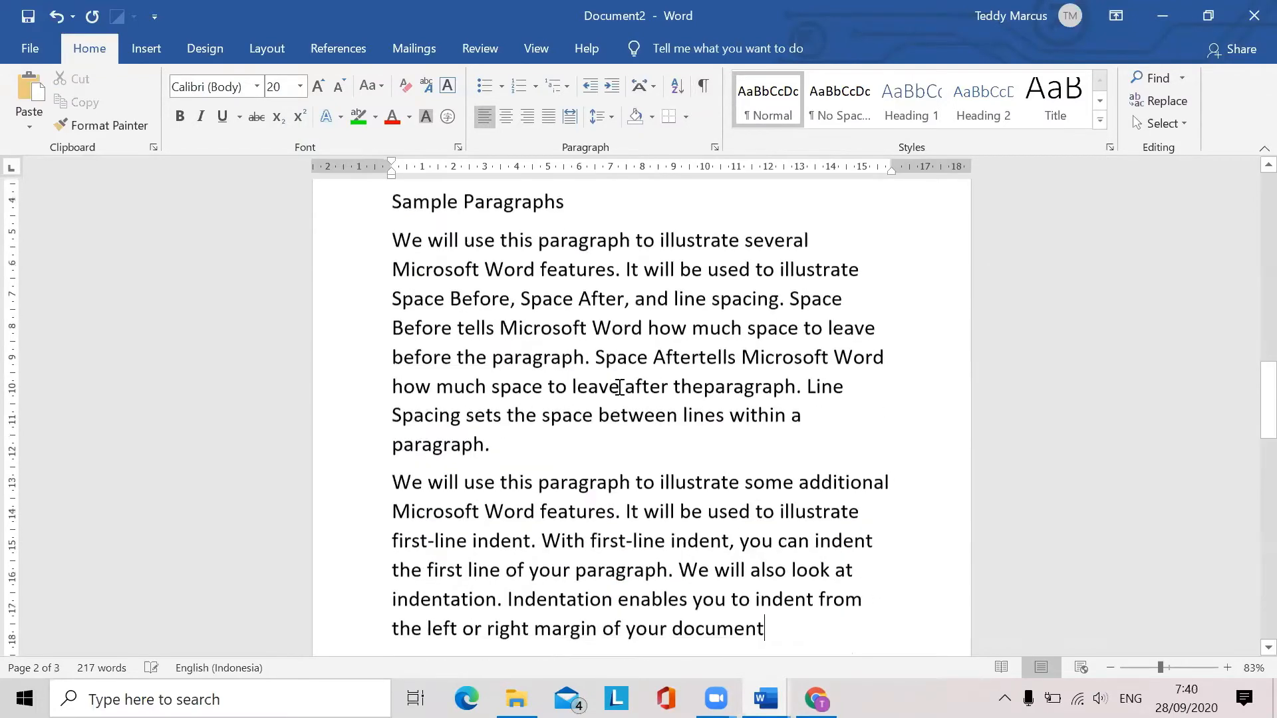
scroll(588, 361, up, 3)
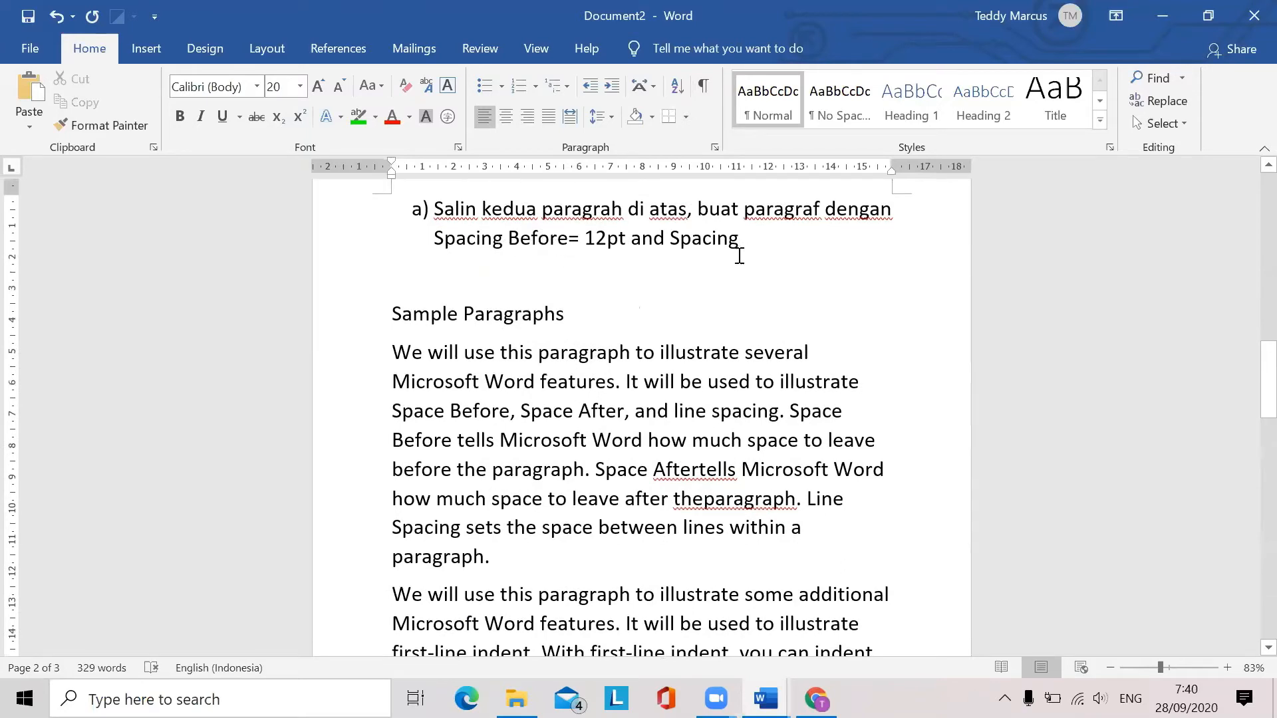
Check the spacing values required by exercise item a) in the module PDF in the browser, and return to the Word document
key(alt+Tab)
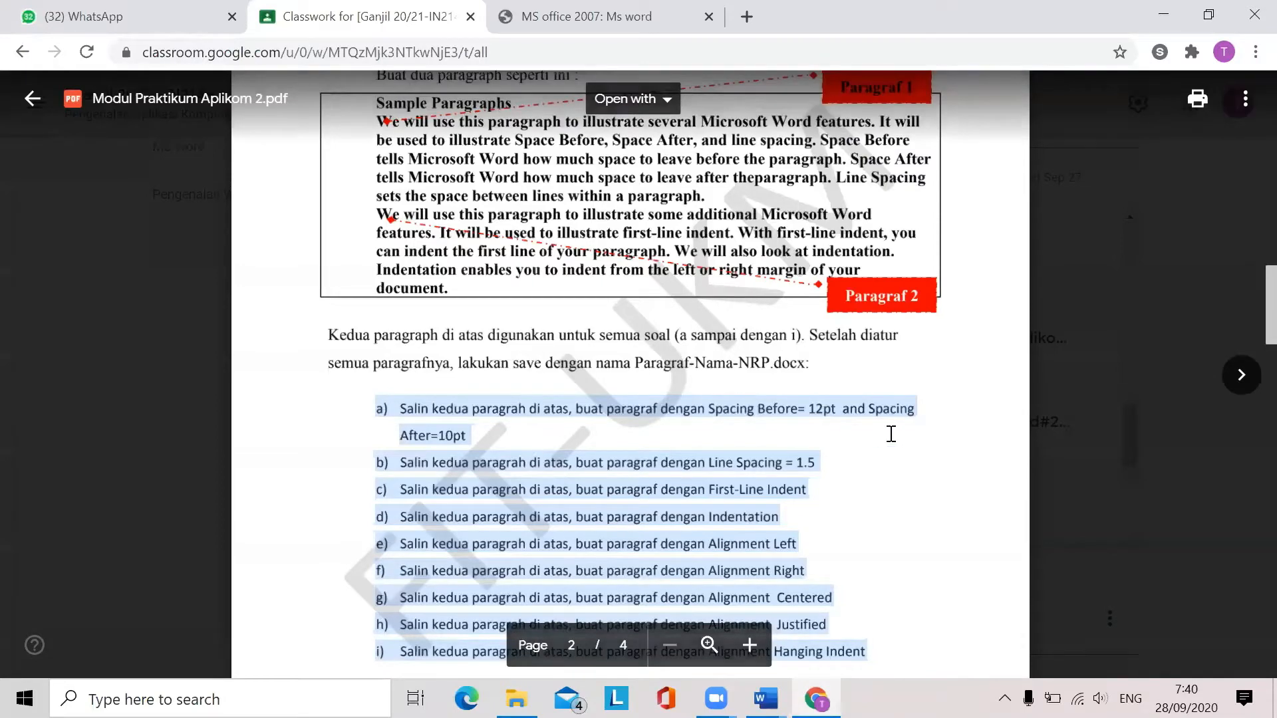
click(482, 435)
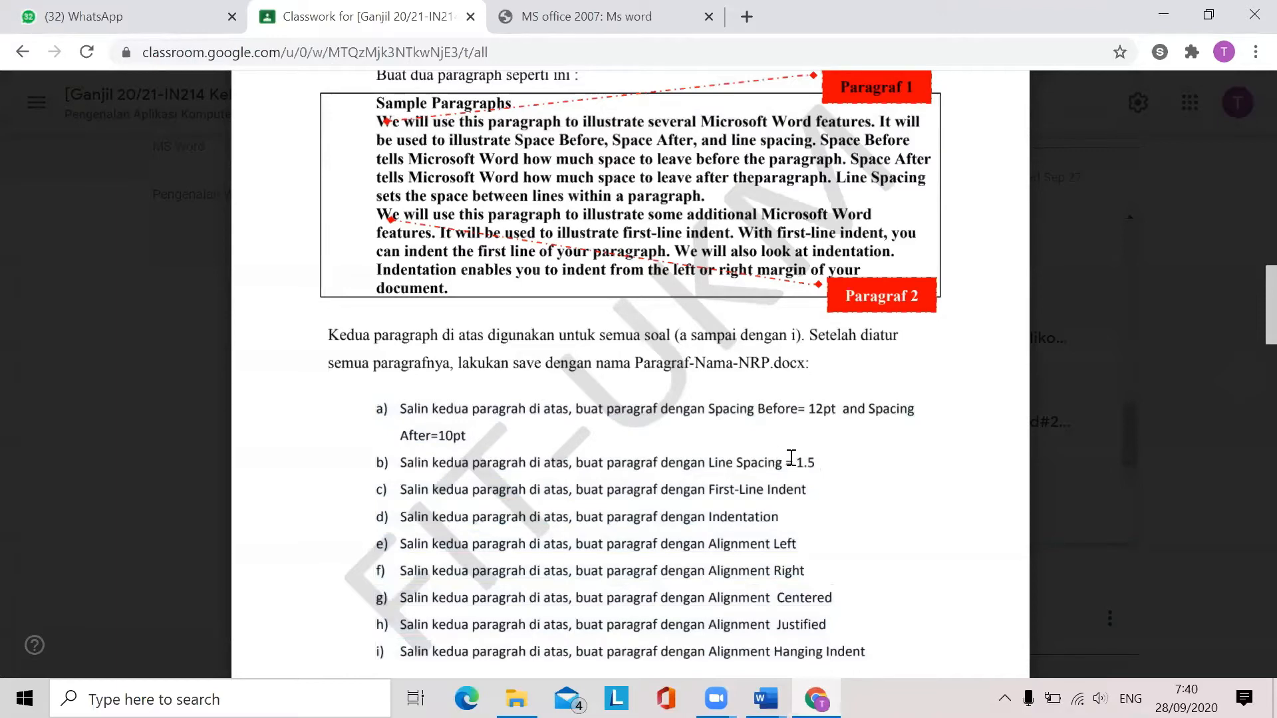
key(alt+Tab)
Set the sample heading and both paragraphs under item a) to 12 pt spacing before and 10 pt after
drag(390, 318, 577, 413)
scroll(659, 462, down, 3)
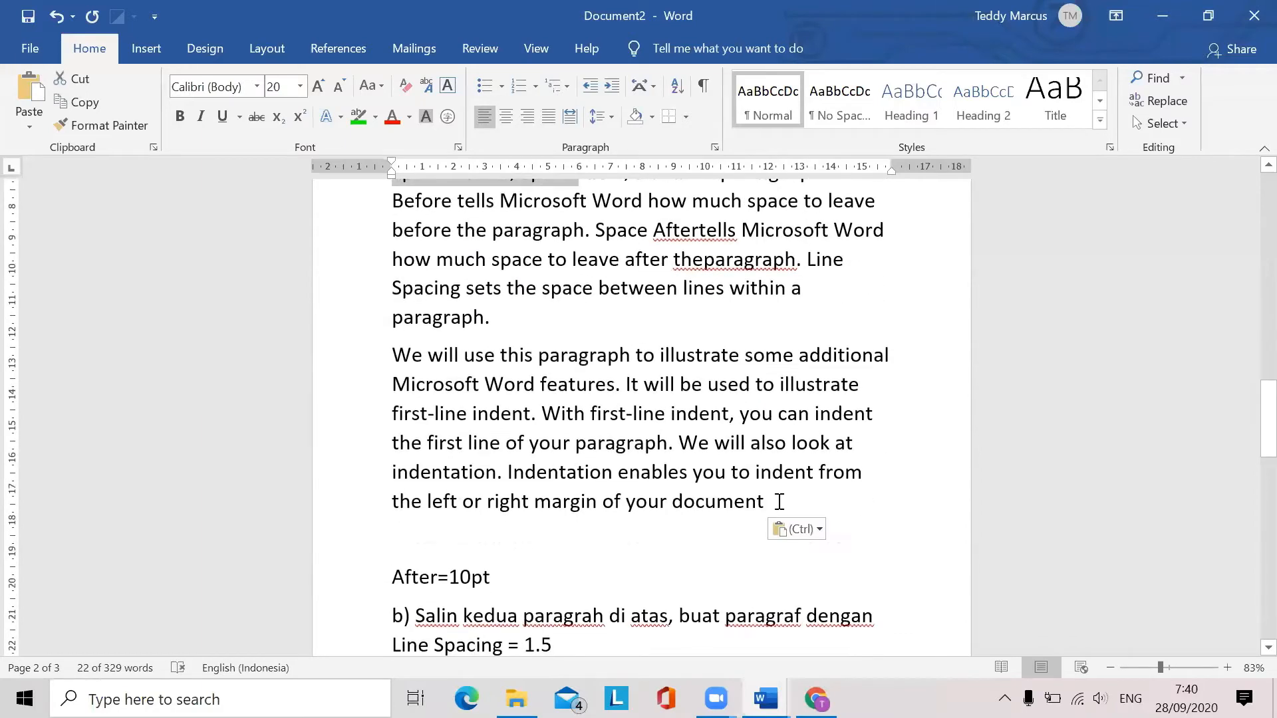
shift+click(783, 503)
right_click(600, 416)
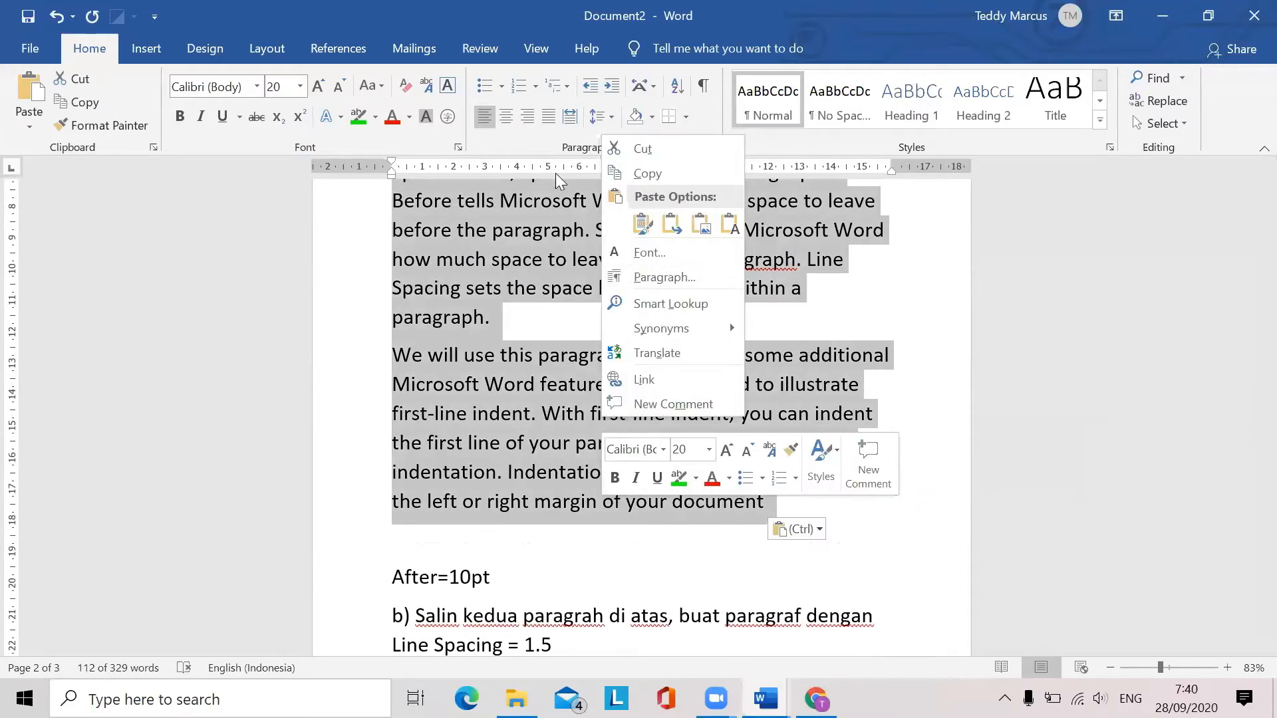
click(659, 285)
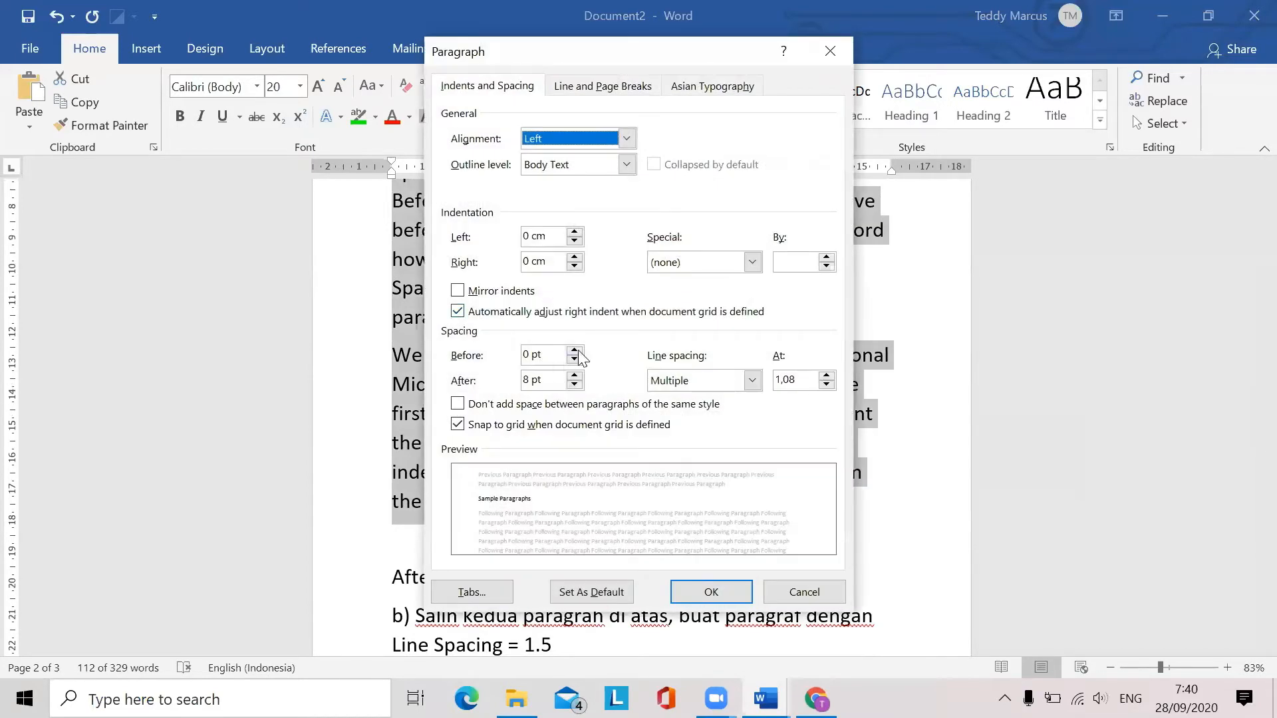
drag(558, 354, 480, 353)
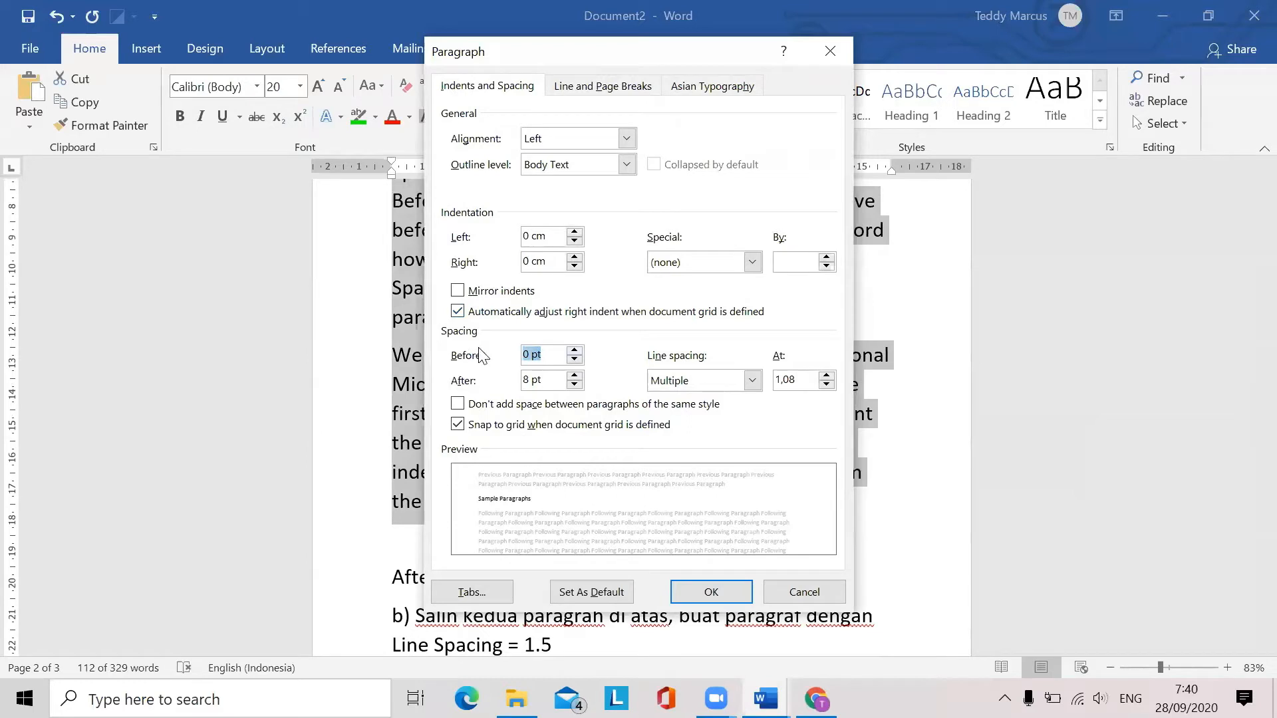
text(12)
key(Tab)
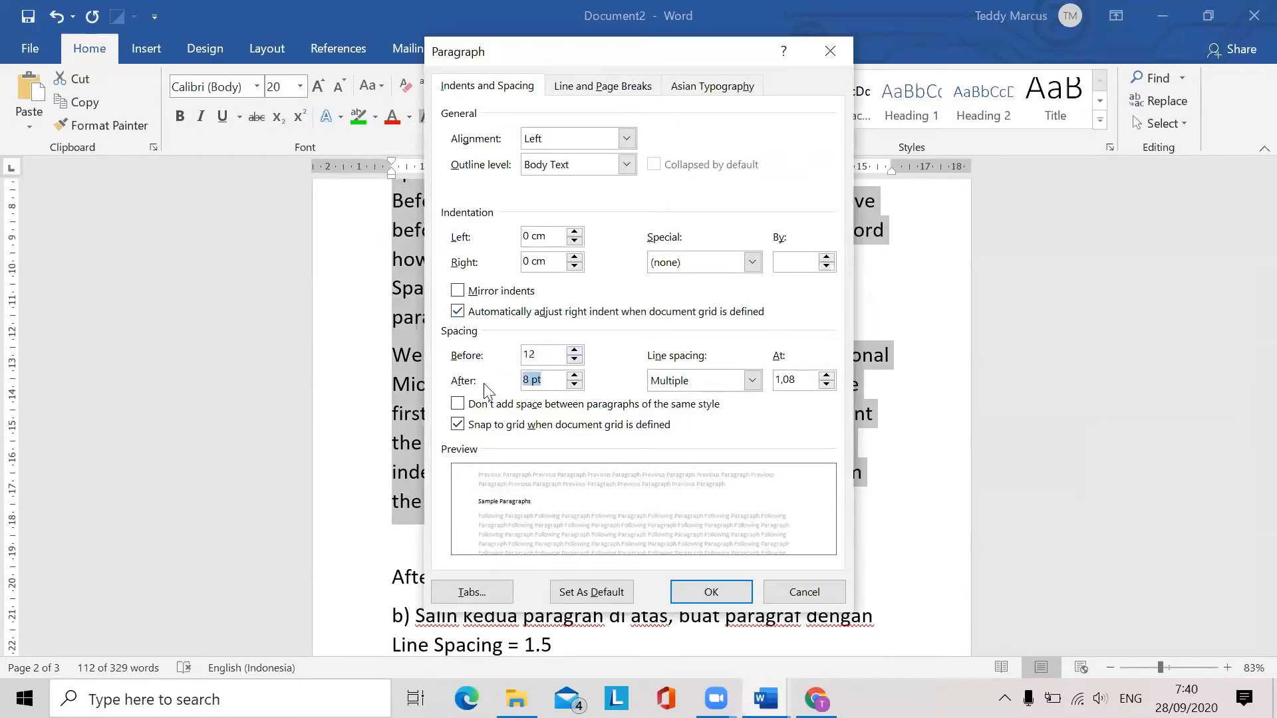
text(10)
click(716, 599)
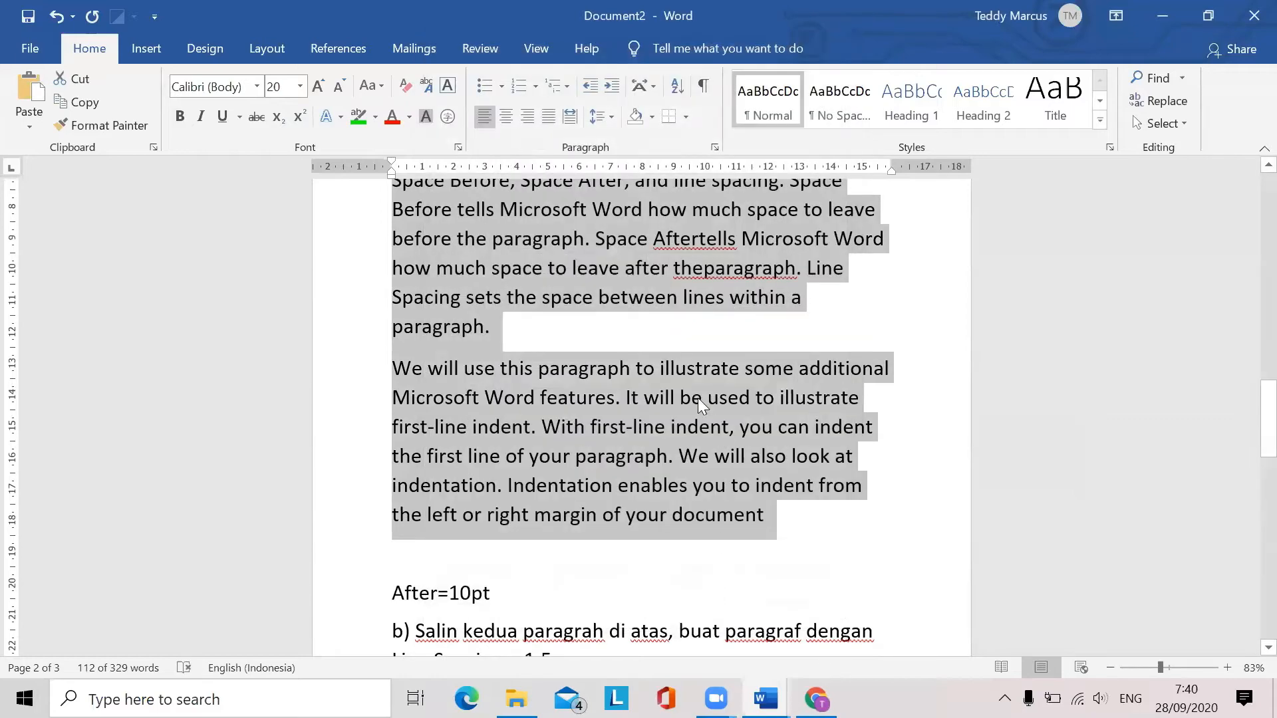
scroll(697, 397, up, 2)
scroll(696, 397, up, 1)
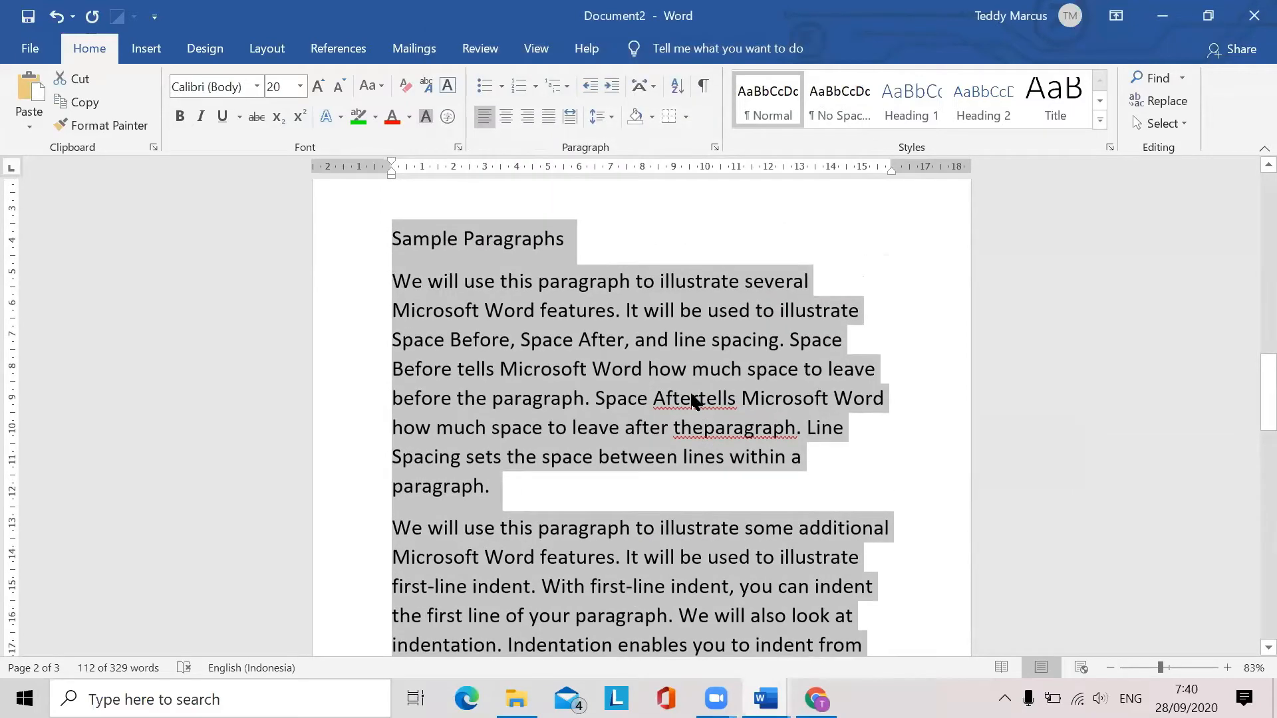
click(692, 399)
Move "After=10pt" to the end of item a)'s instruction and remove the list letter from the empty line below it
scroll(685, 395, up, 3)
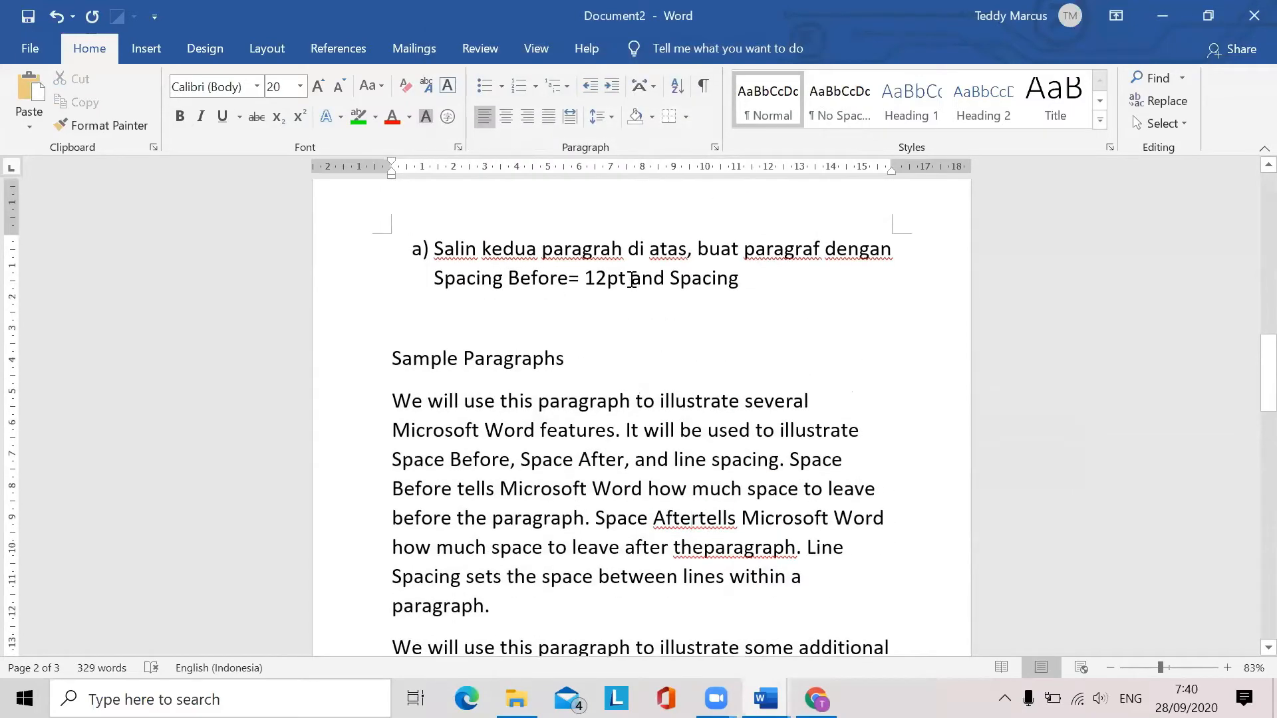
scroll(631, 286, down, 10)
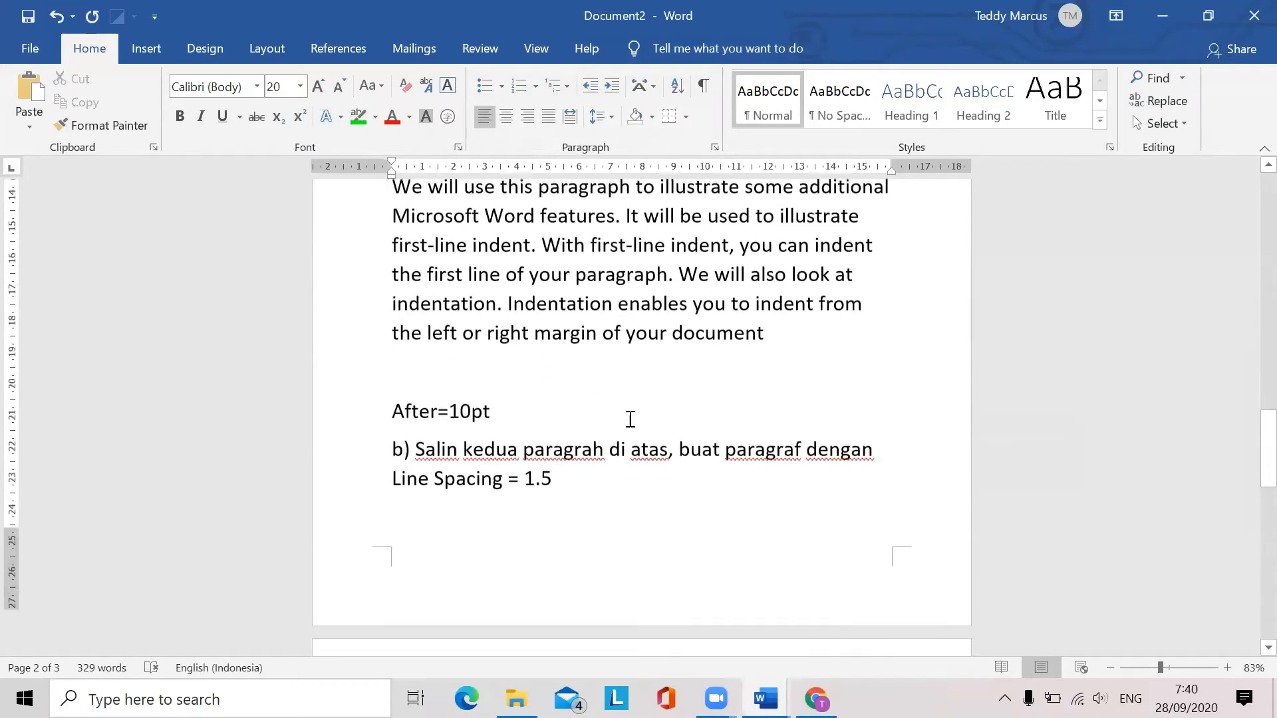
scroll(630, 419, down, 1)
drag(505, 353, 393, 353)
key(ctrl+c)
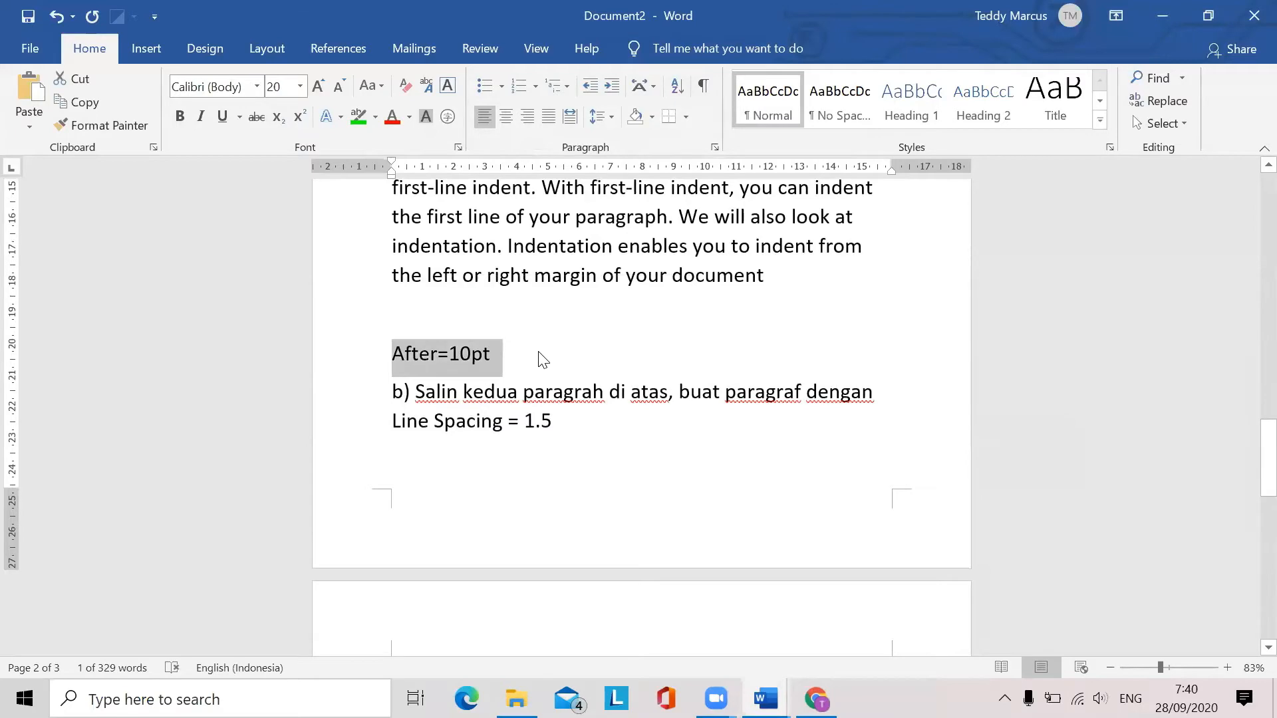
key(Delete)
scroll(634, 296, up, 8)
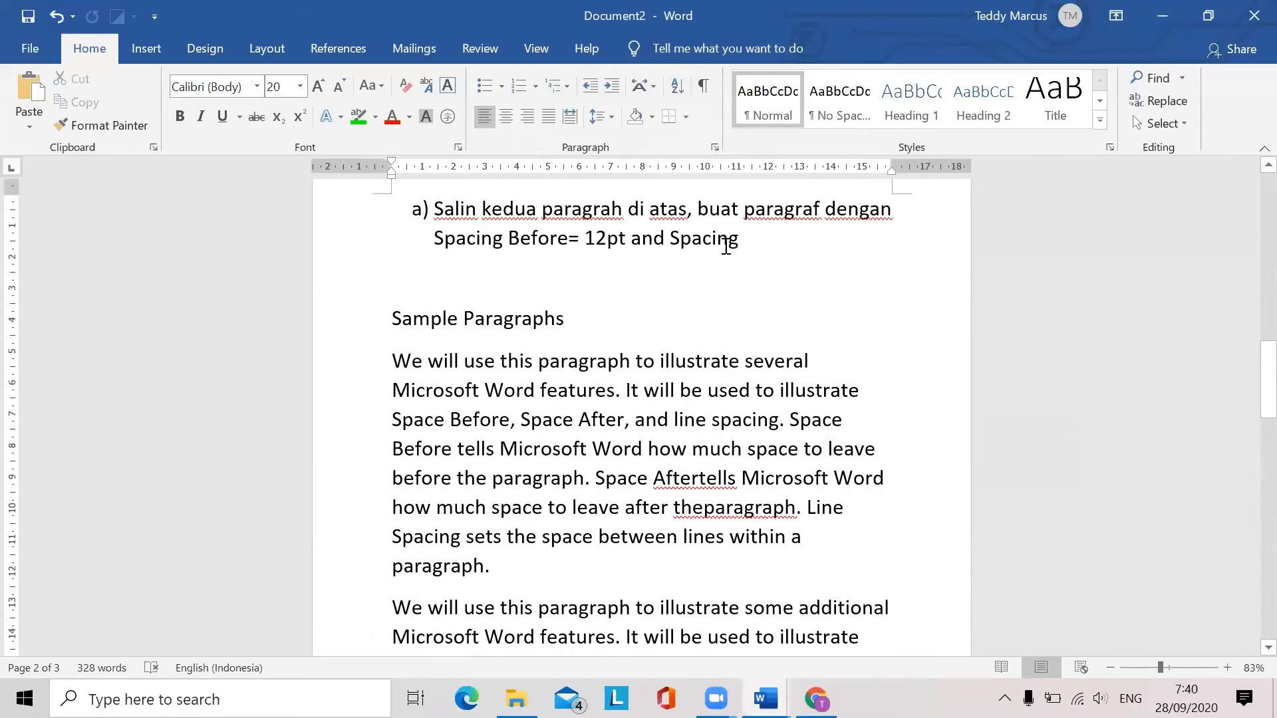
click(774, 246)
key(ctrl+v)
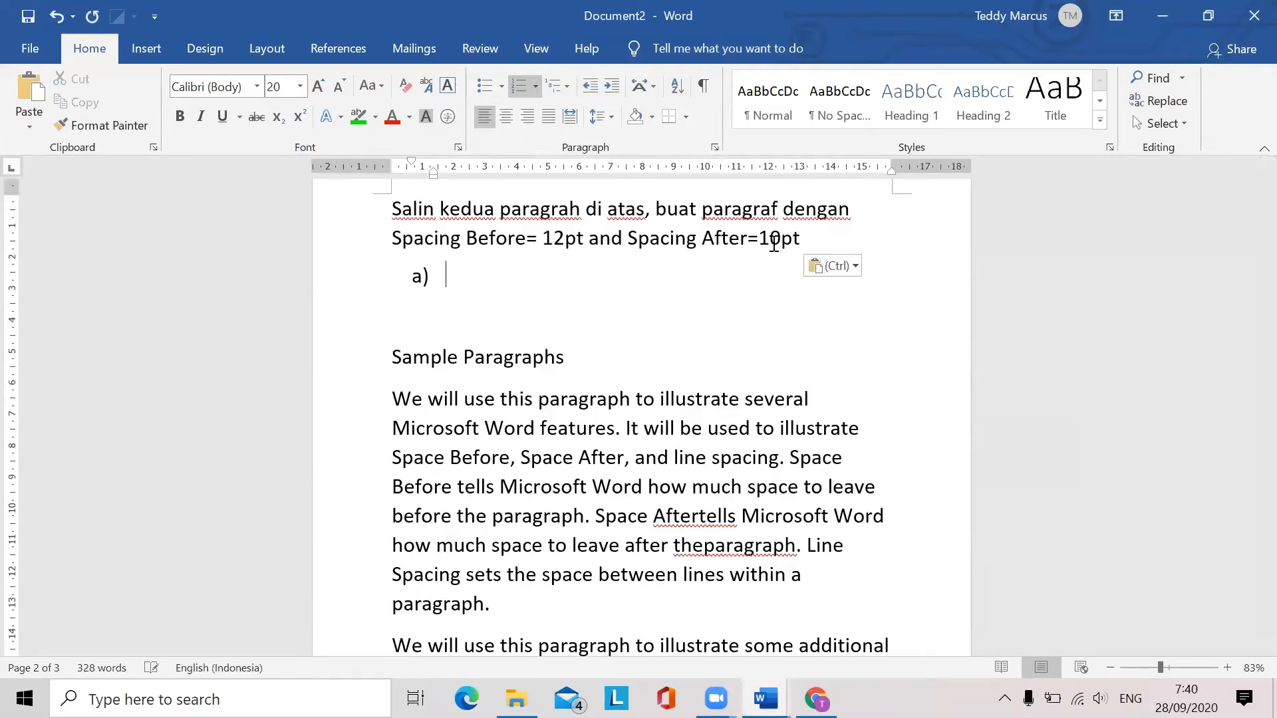
key(BackSpace)
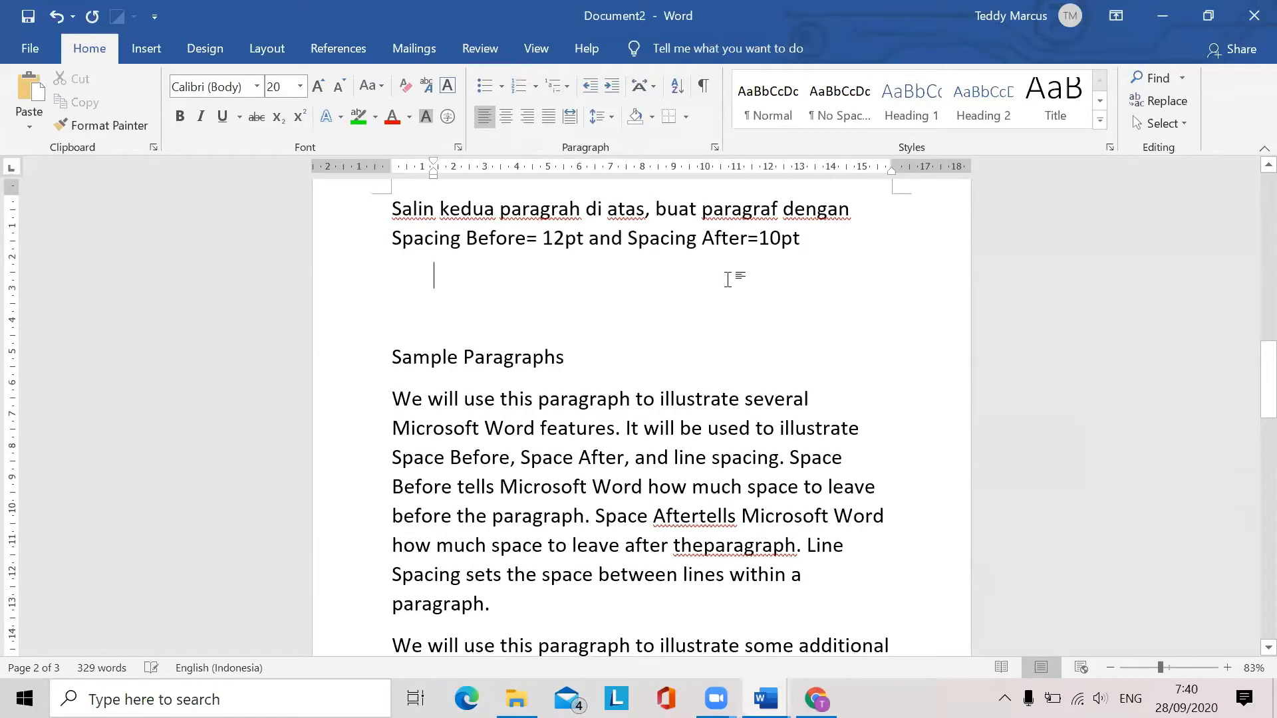
scroll(718, 299, down, 5)
scroll(719, 315, down, 3)
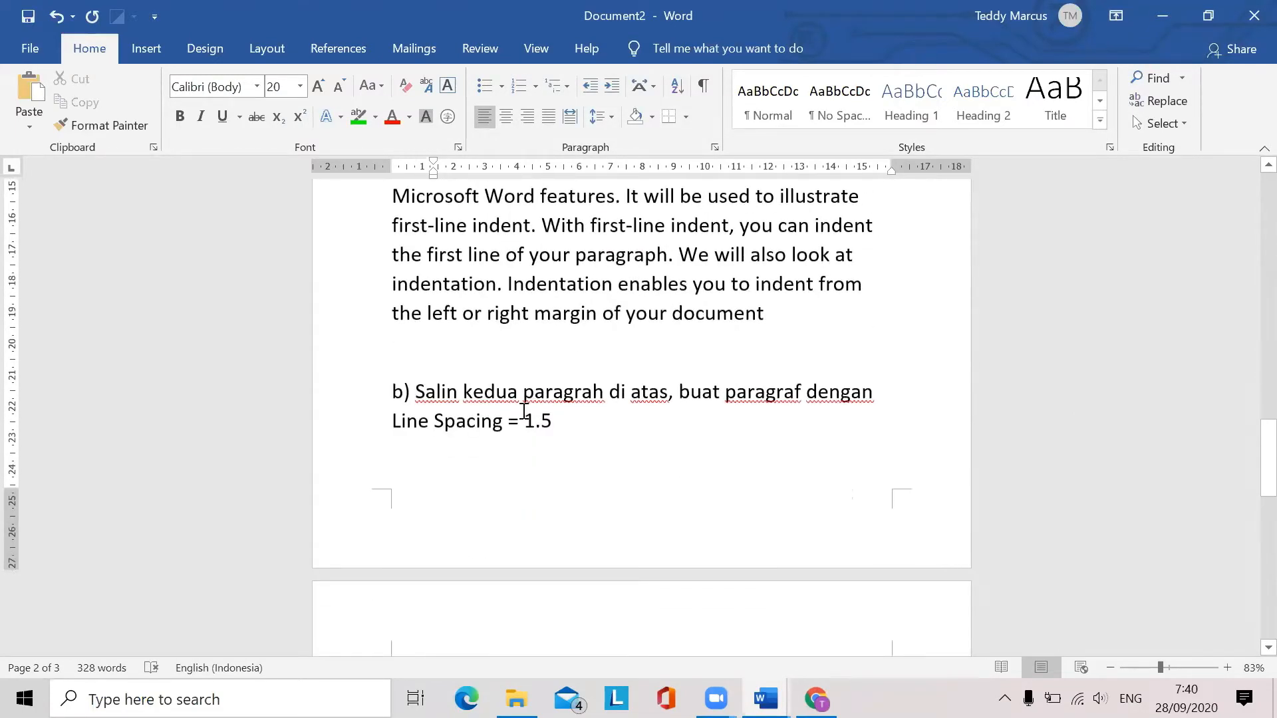
scroll(761, 421, up, 5)
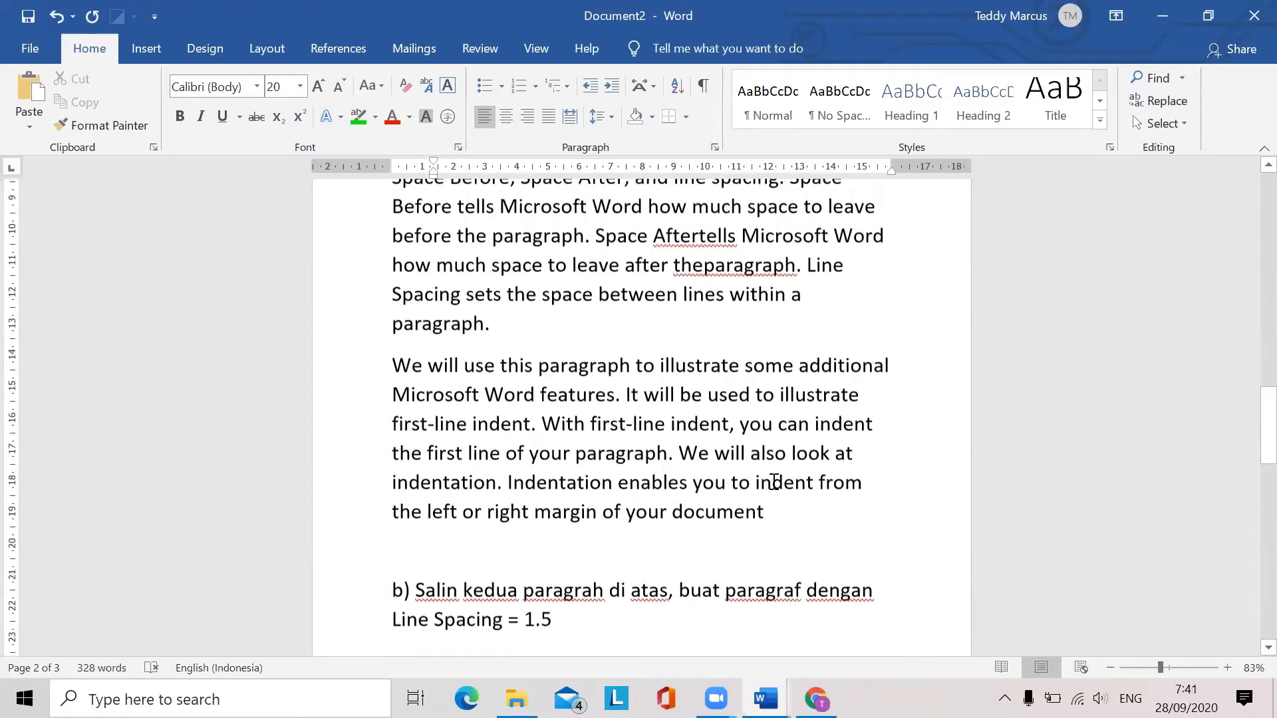
drag(773, 510, 502, 367)
scroll(449, 303, up, 3)
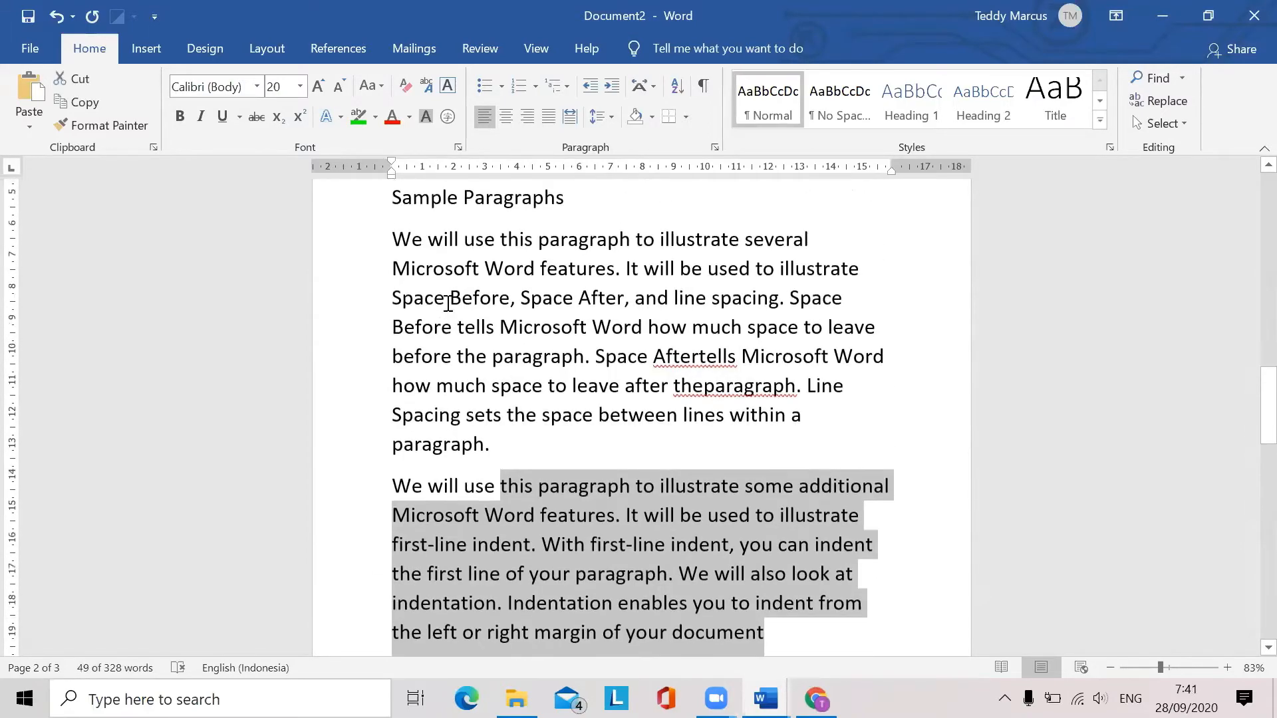
shift+click(393, 198)
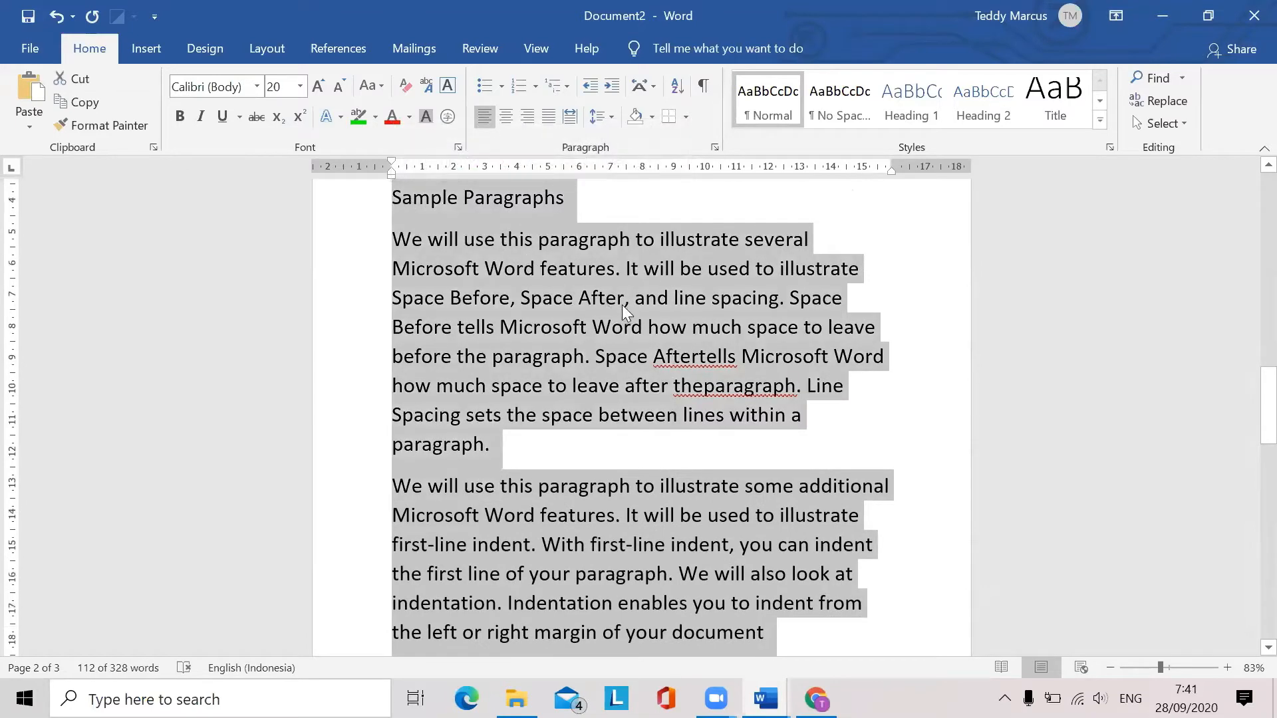
Set the original sample heading and highlighted paragraphs on the first page to single line spacing with 0 pt after
scroll(625, 306, up, 20)
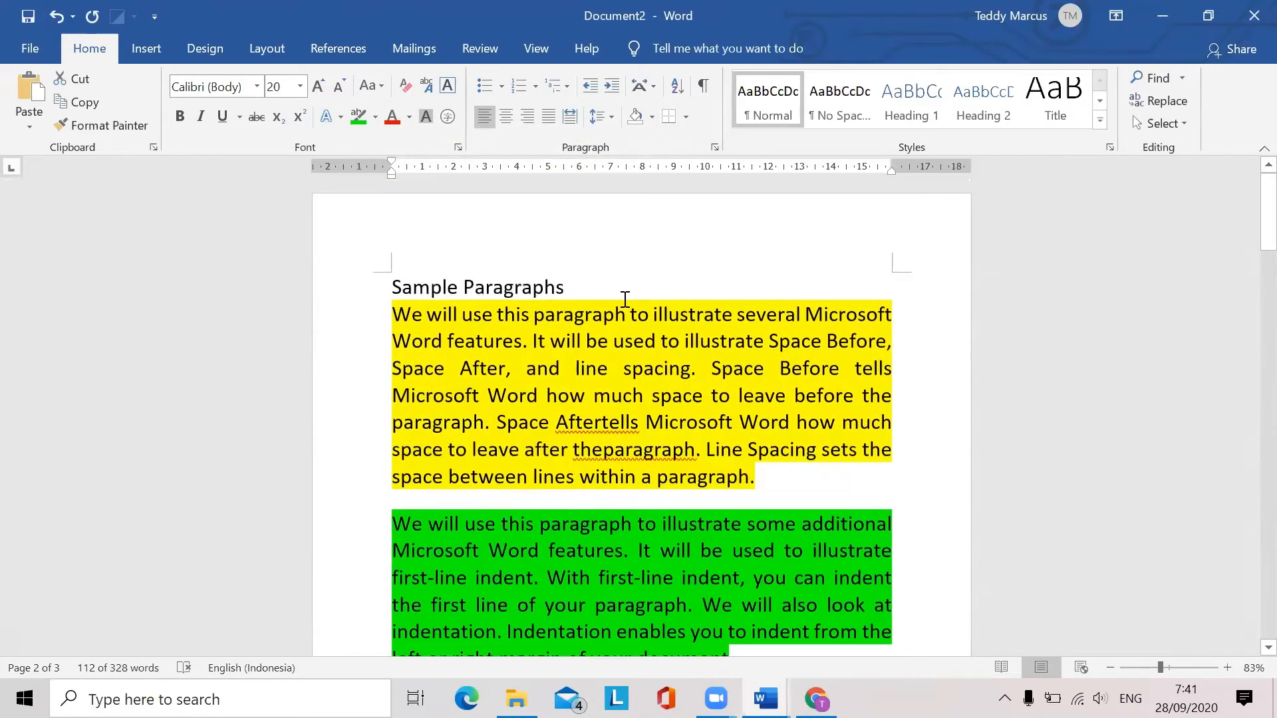
click(422, 285)
drag(393, 285, 736, 558)
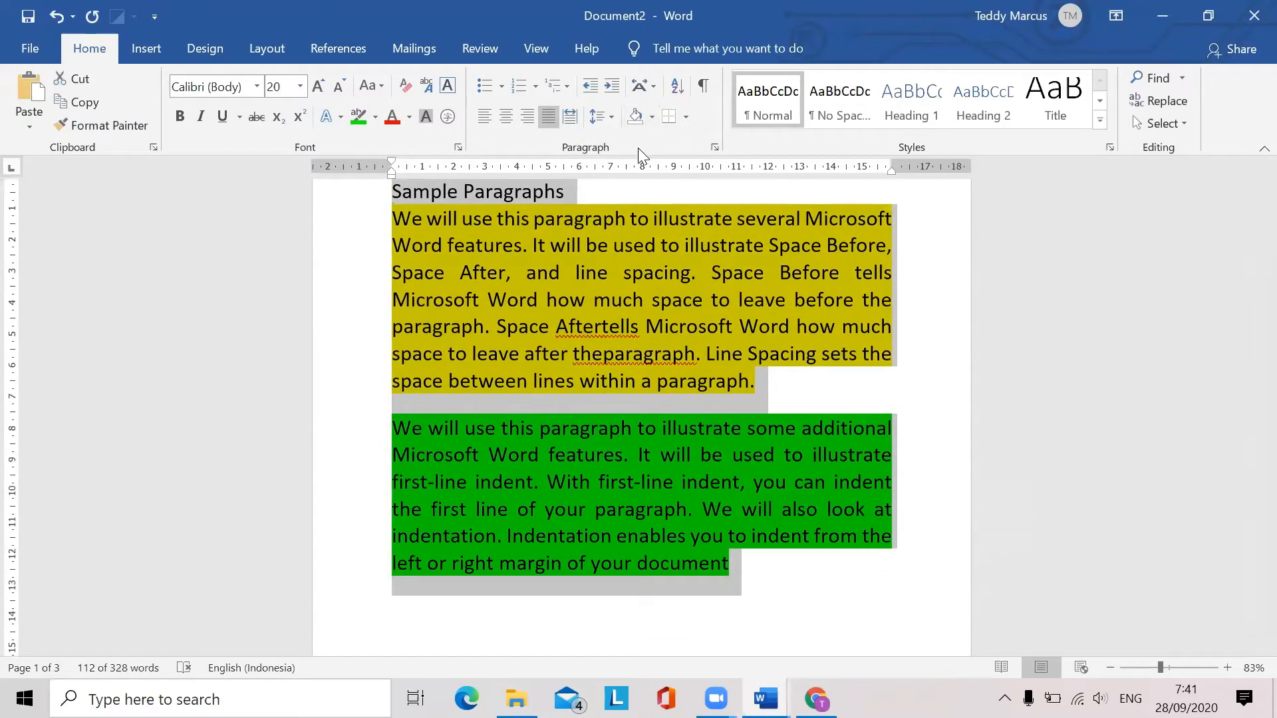
click(713, 147)
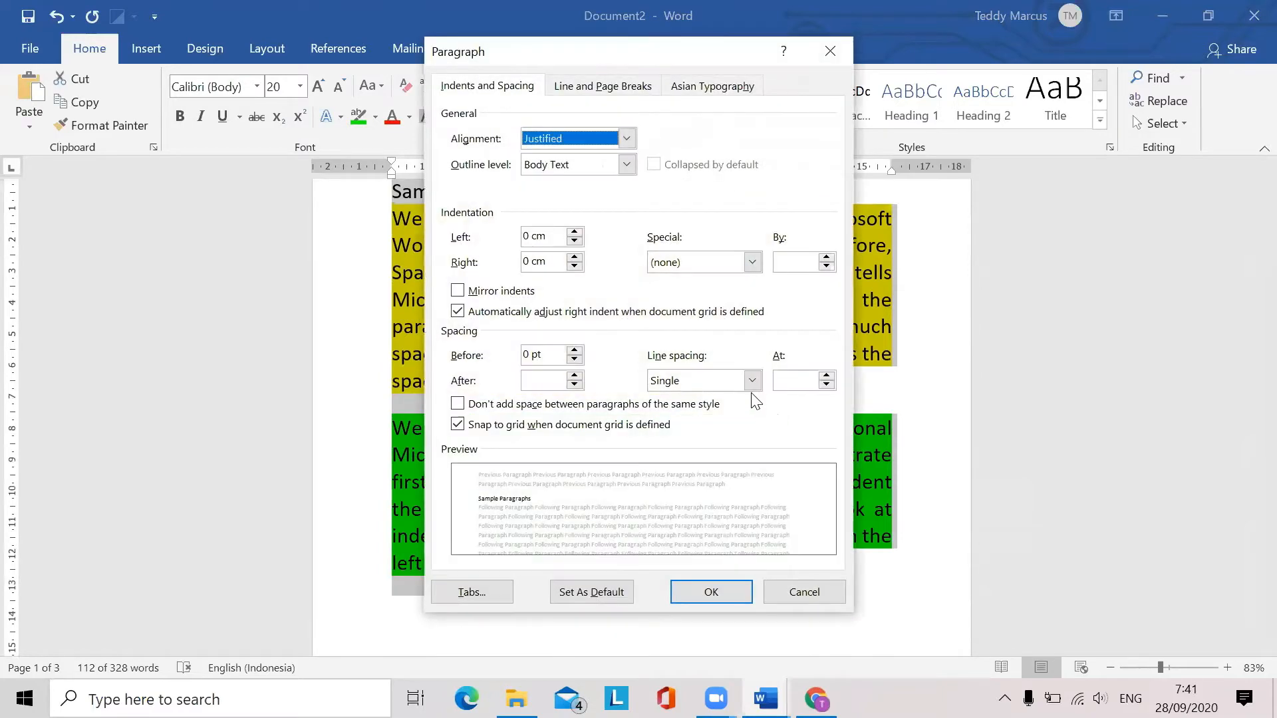
click(752, 381)
click(710, 399)
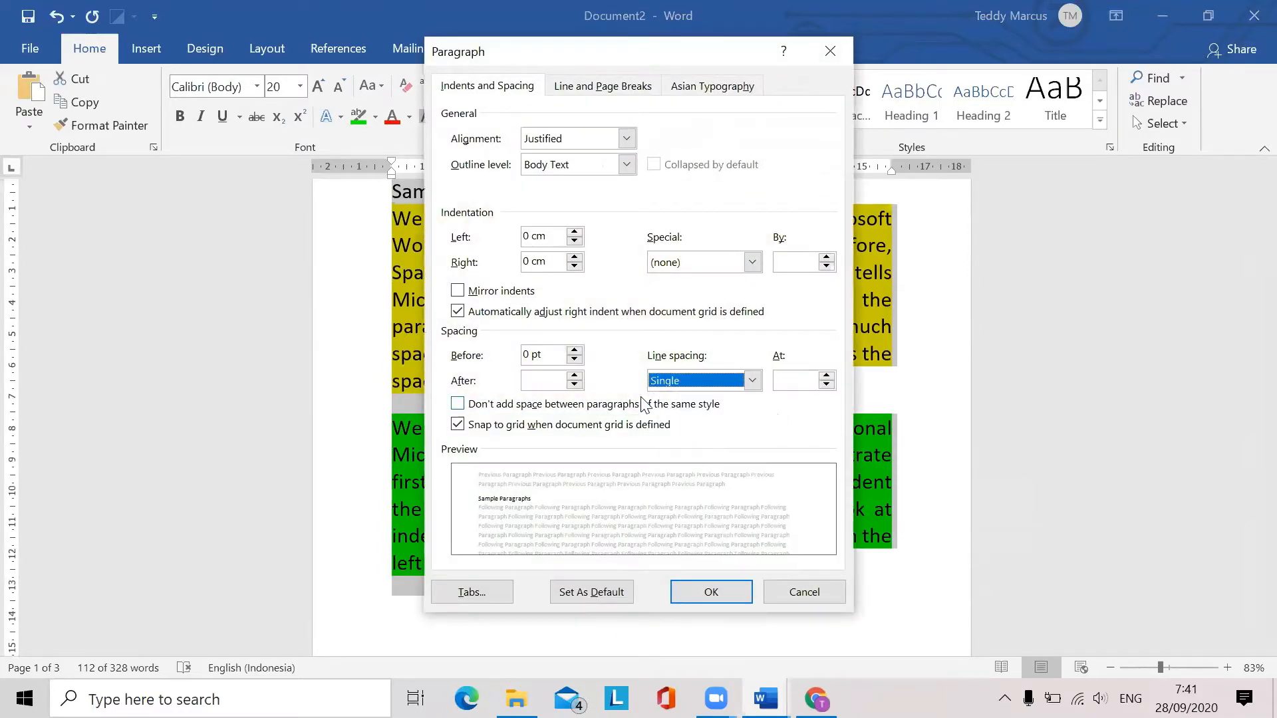
click(575, 385)
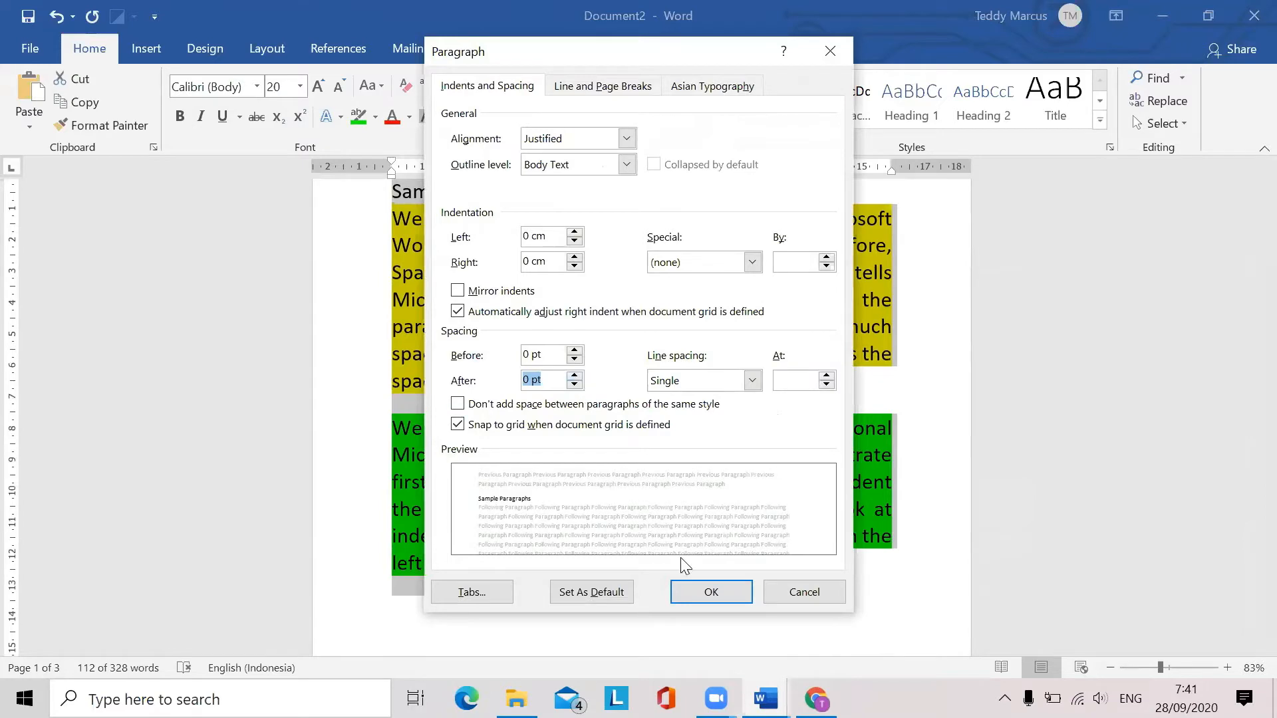
click(705, 592)
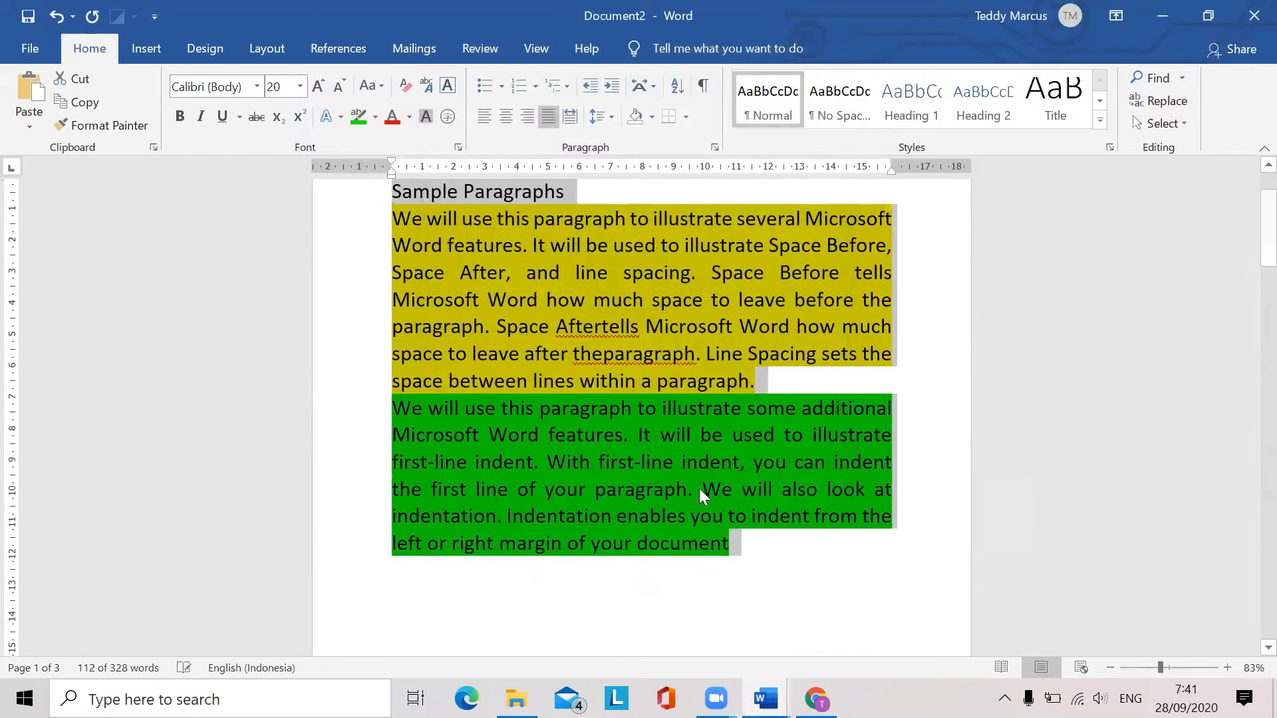
Copy the original Sample Paragraphs heading and both highlighted paragraphs on the first page
right_click(509, 274)
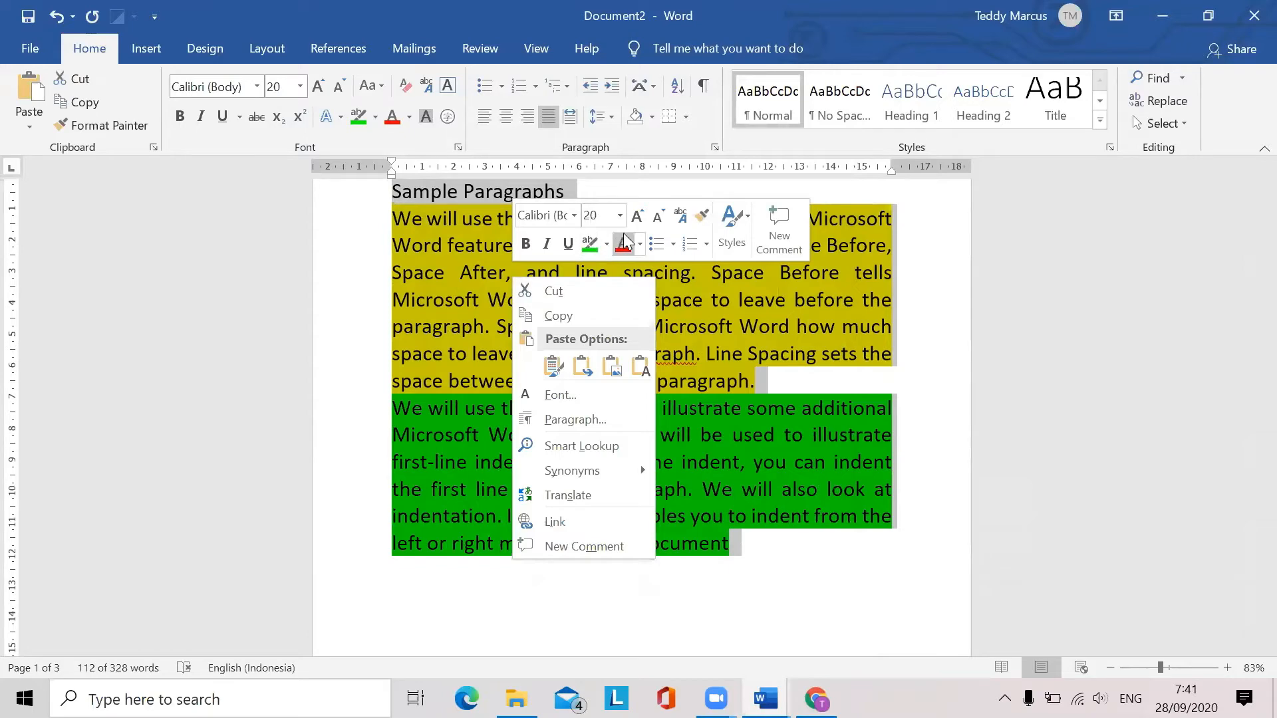
key(Escape)
click(732, 541)
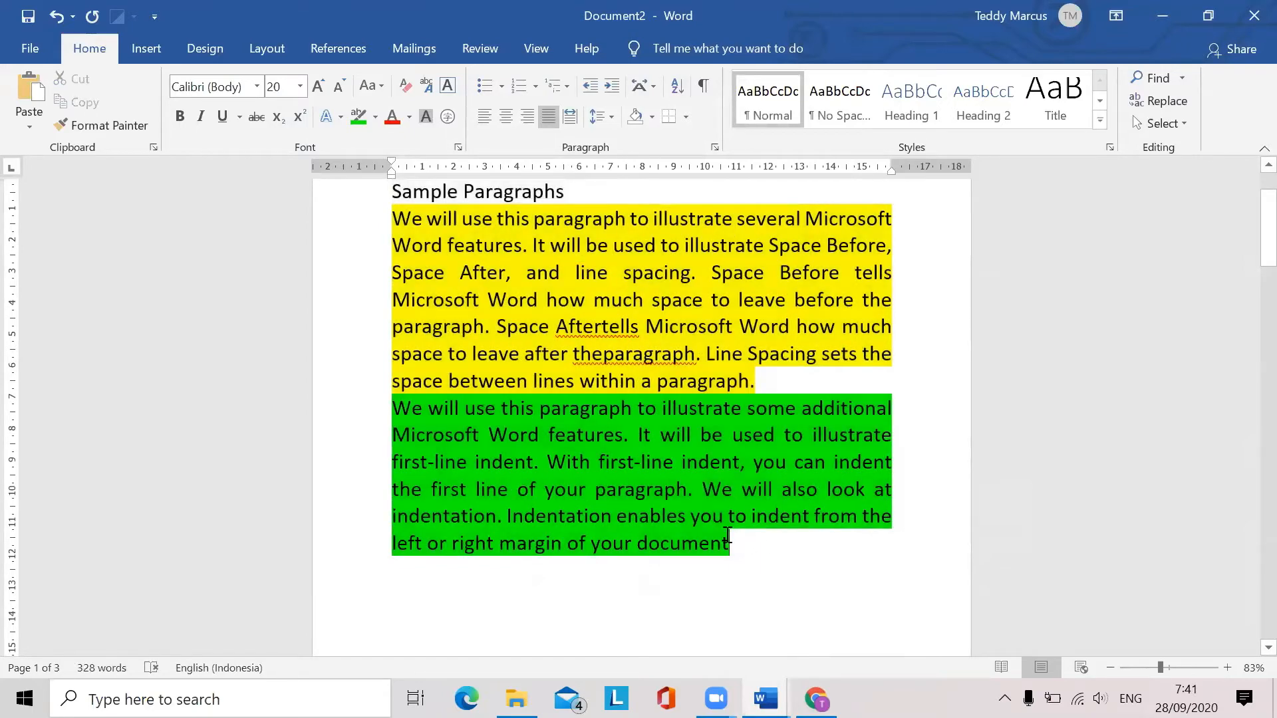
scroll(359, 239, up, 1)
drag(393, 230, 729, 583)
right_click(564, 424)
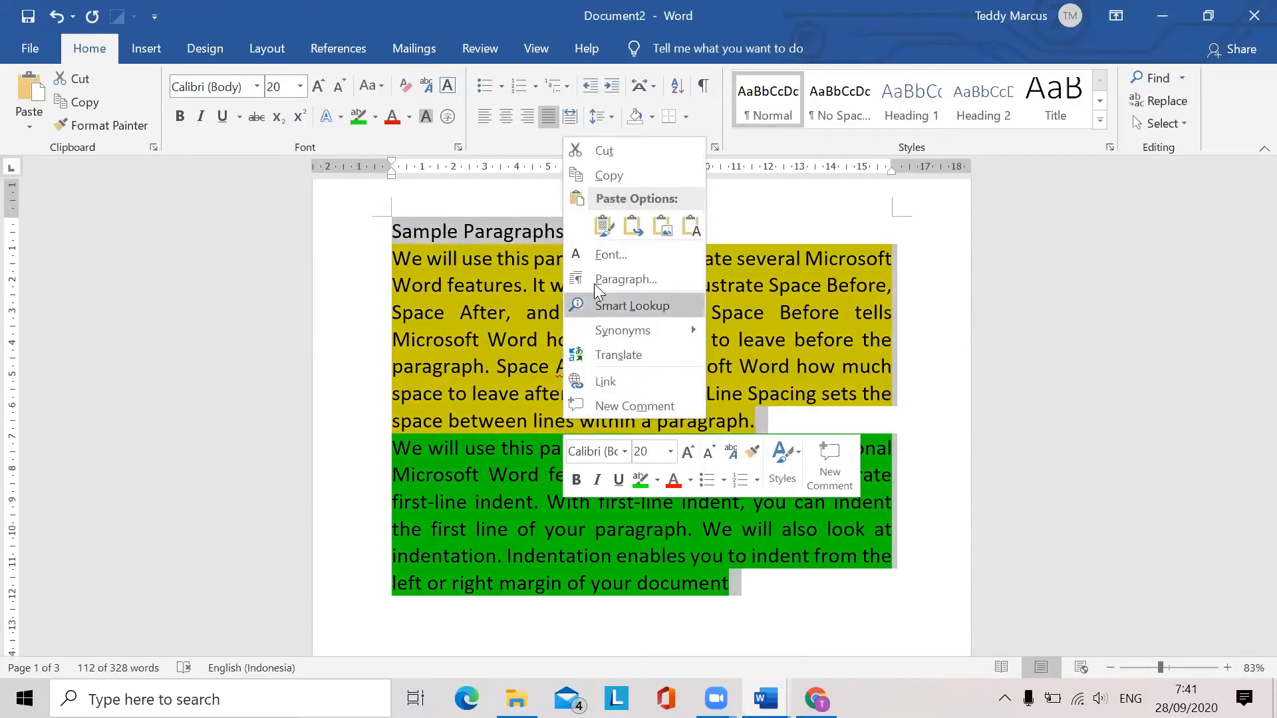
click(624, 175)
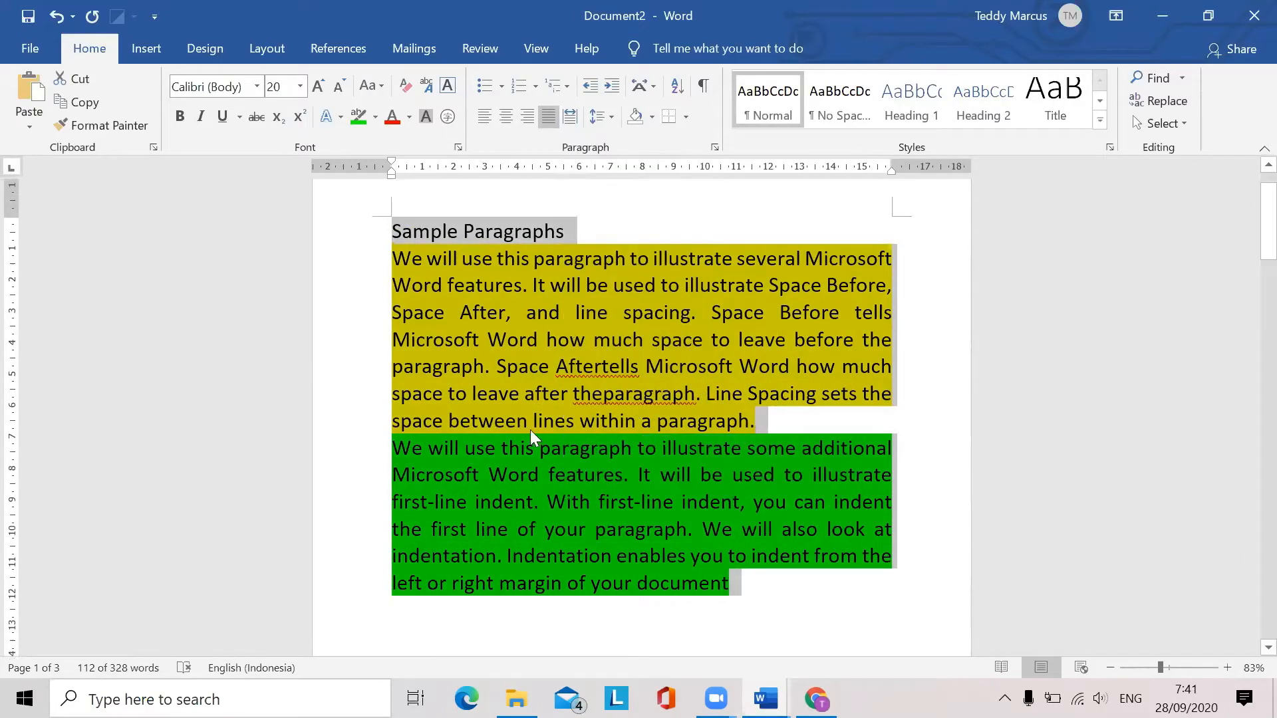
Add two empty lines between items b) and c) and paste the copied heading and paragraphs there as text only
scroll(542, 457, down, 15)
scroll(542, 457, down, 3)
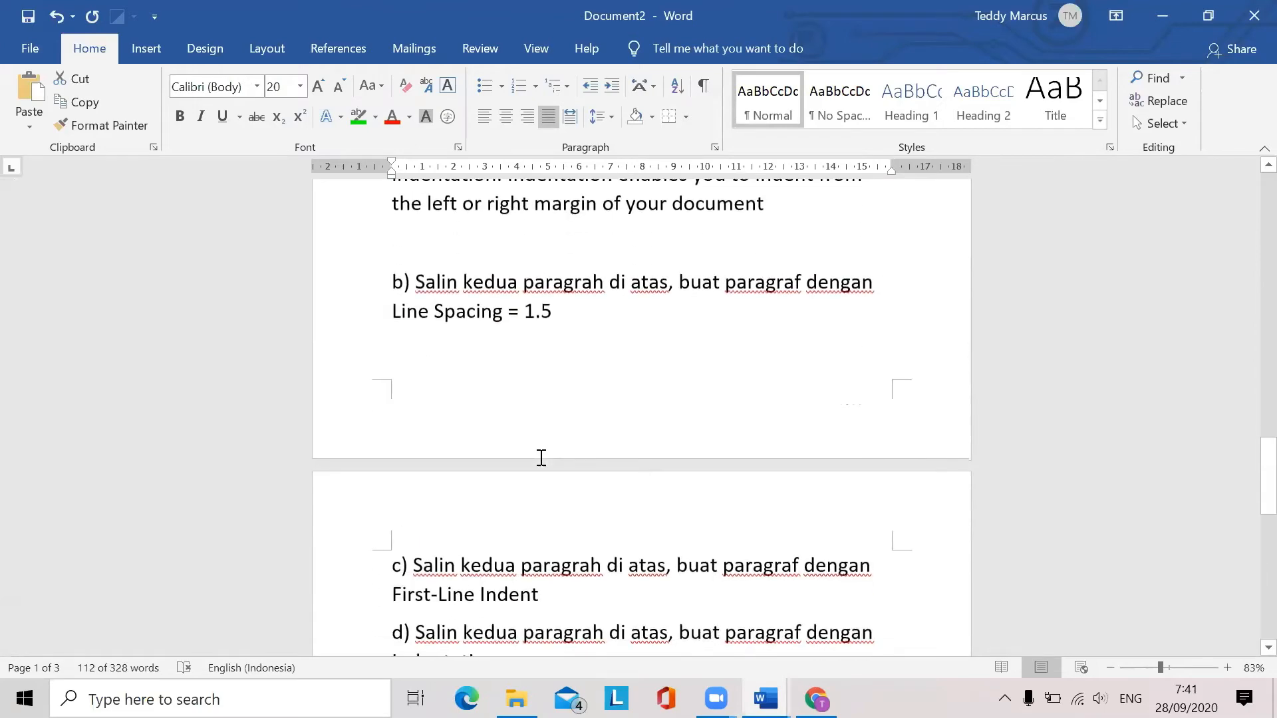
click(550, 333)
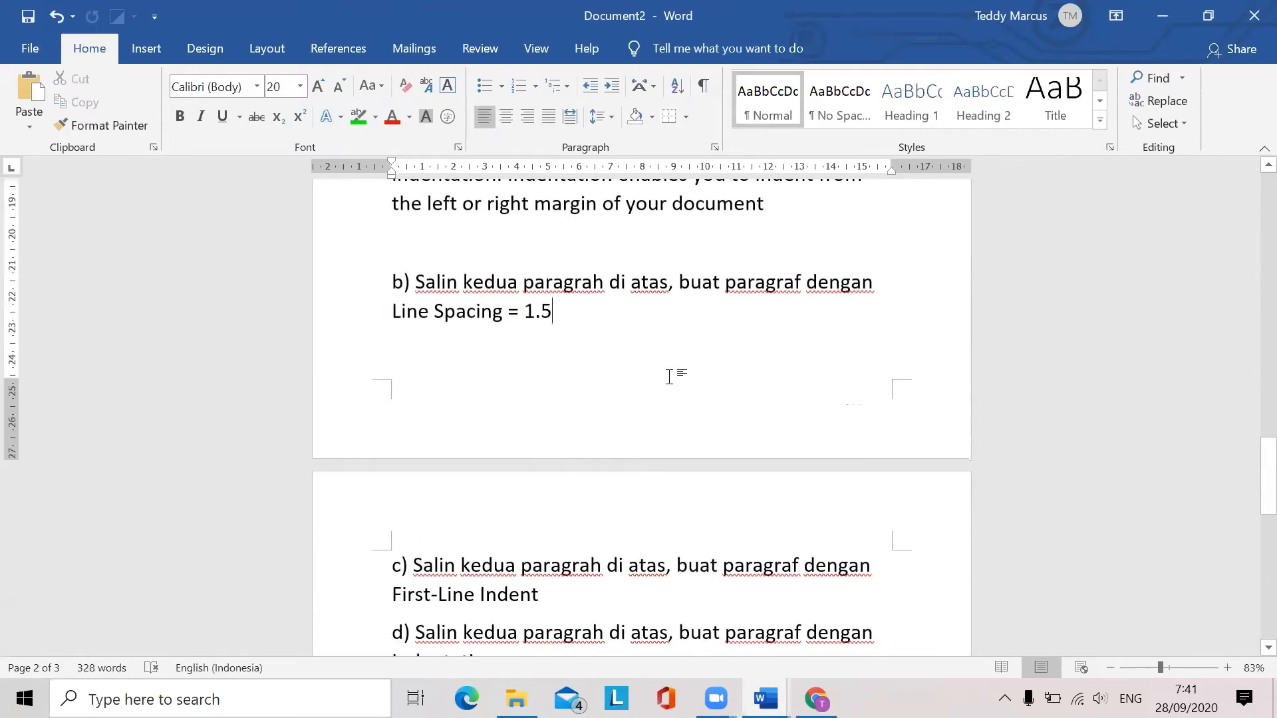
key(Return)
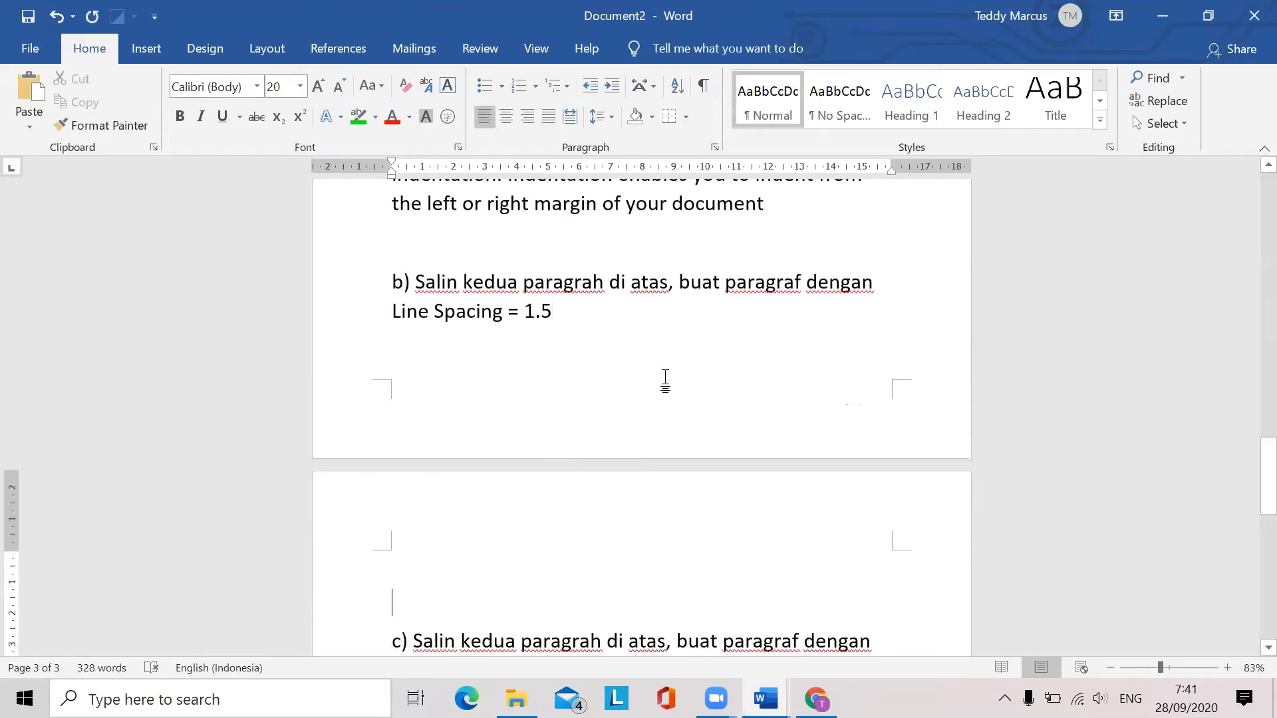
key(Return)
scroll(693, 314, down, 1)
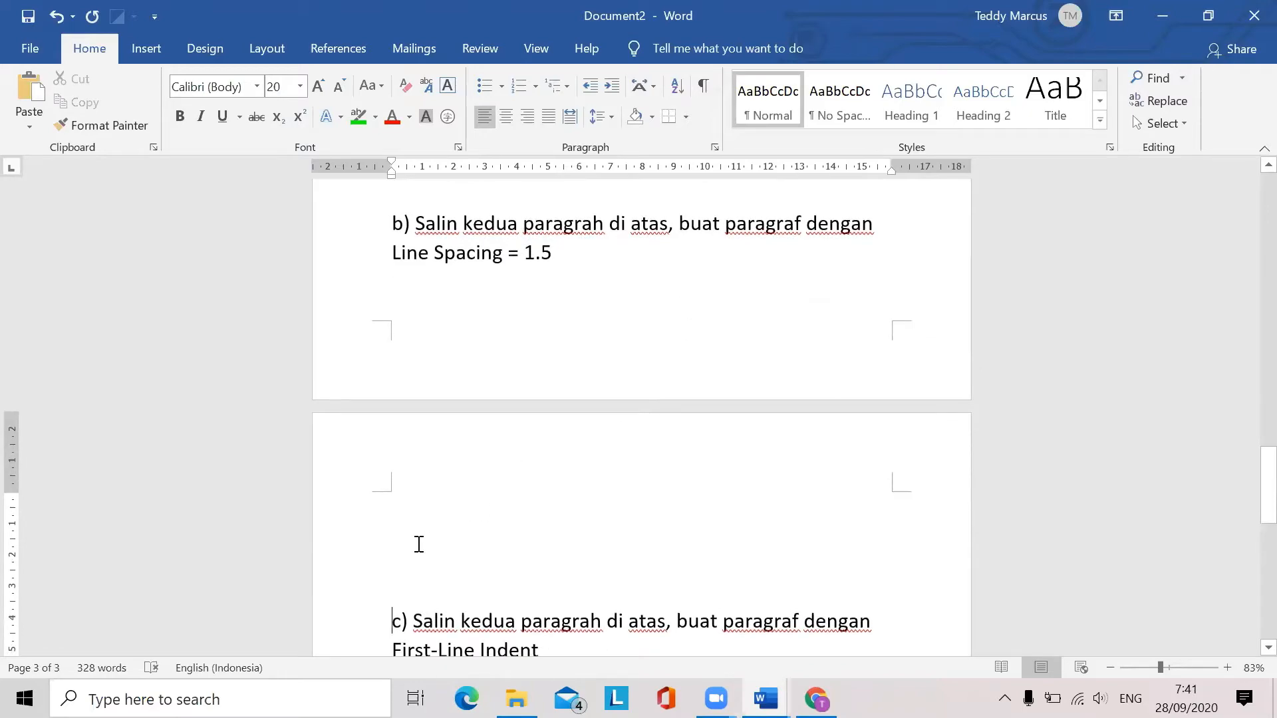
right_click(406, 520)
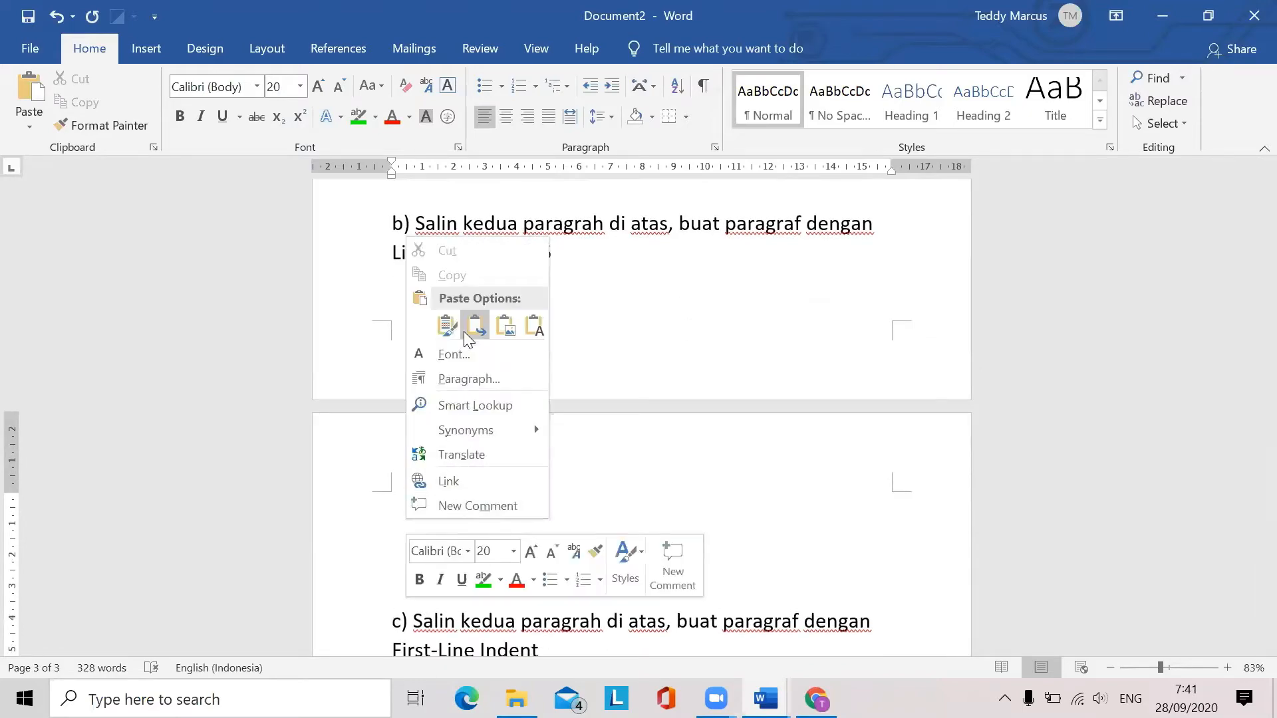
click(536, 327)
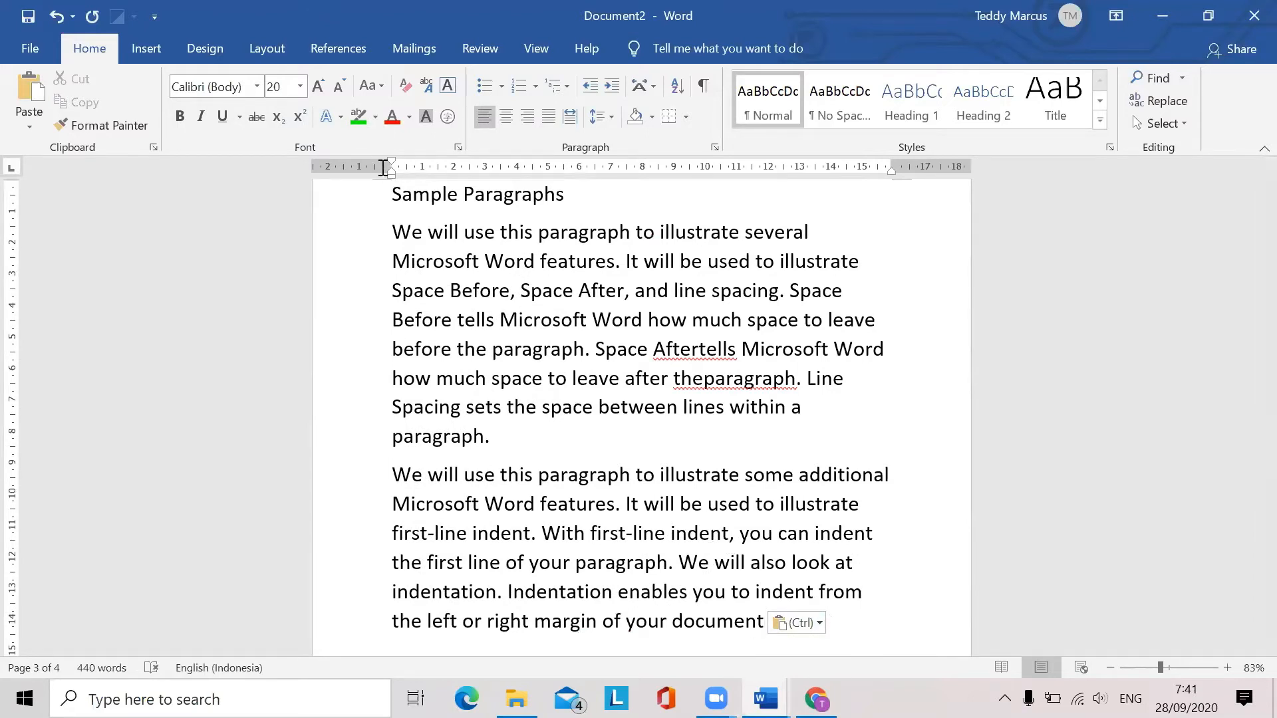
Set the pasted heading and both sample paragraphs under item b) to 1,5 lines spacing with 0 pt after
drag(392, 194, 777, 621)
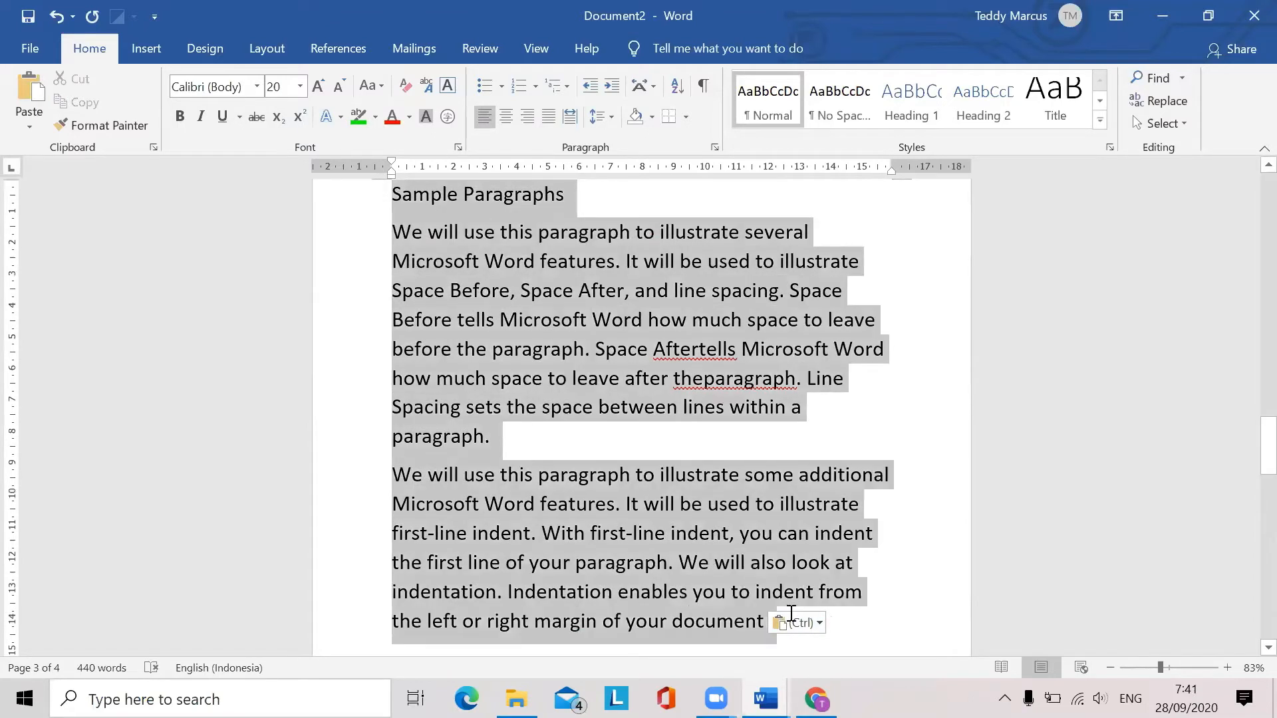
right_click(669, 350)
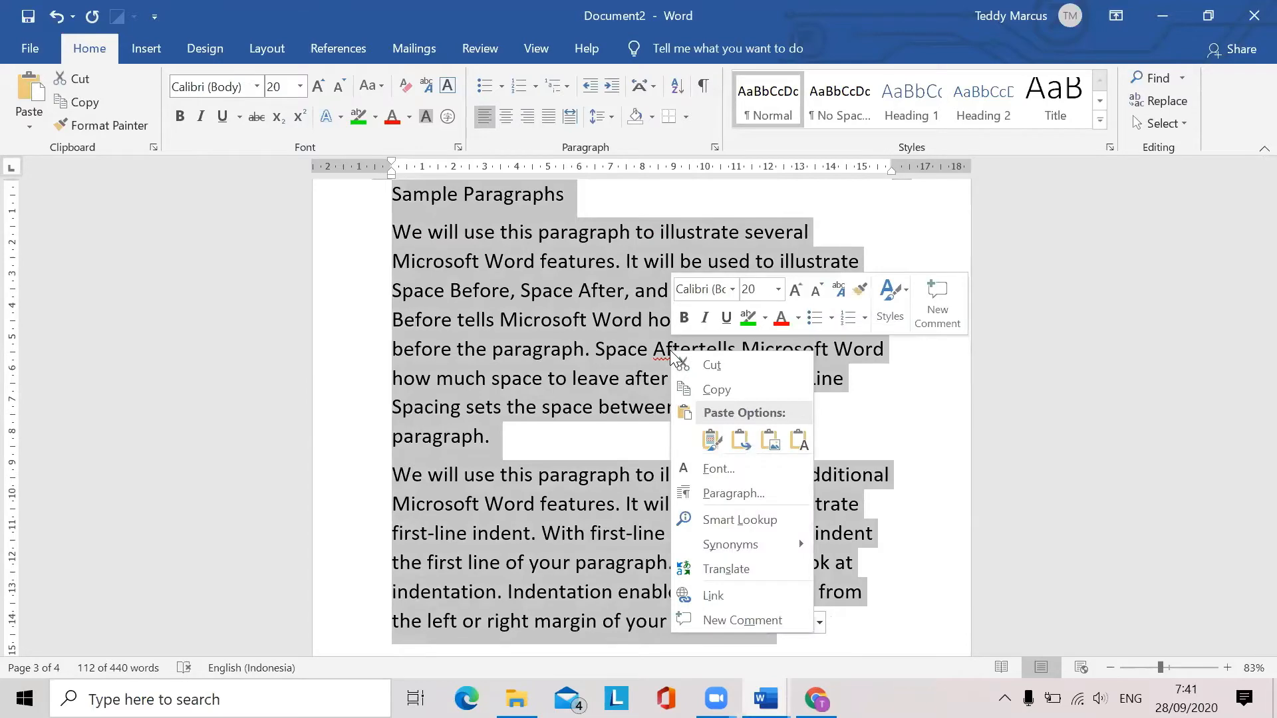
click(762, 493)
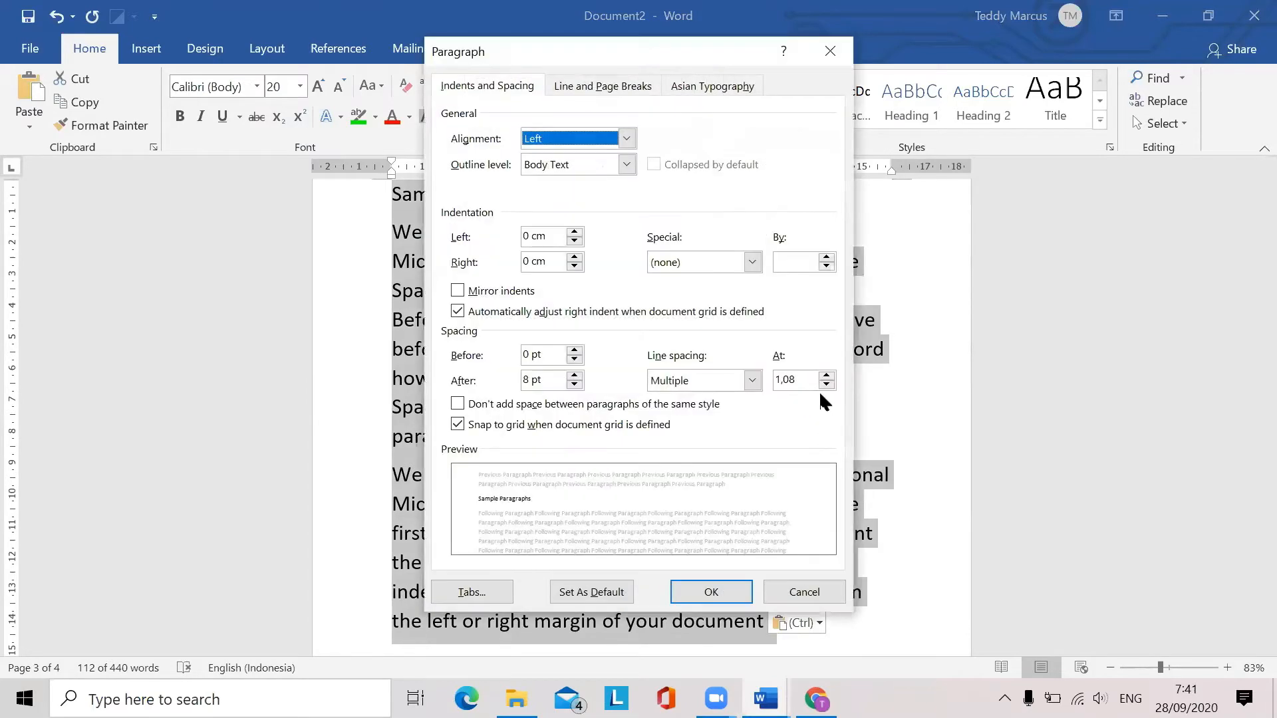
click(752, 379)
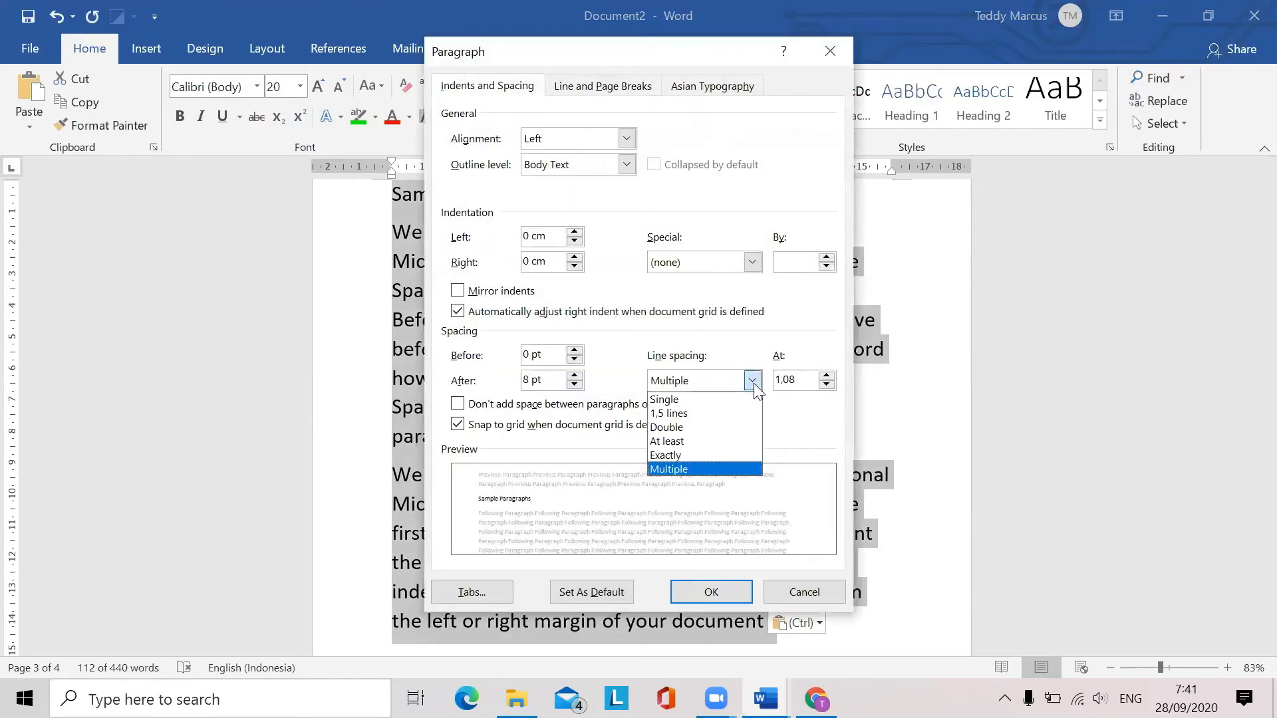
click(668, 414)
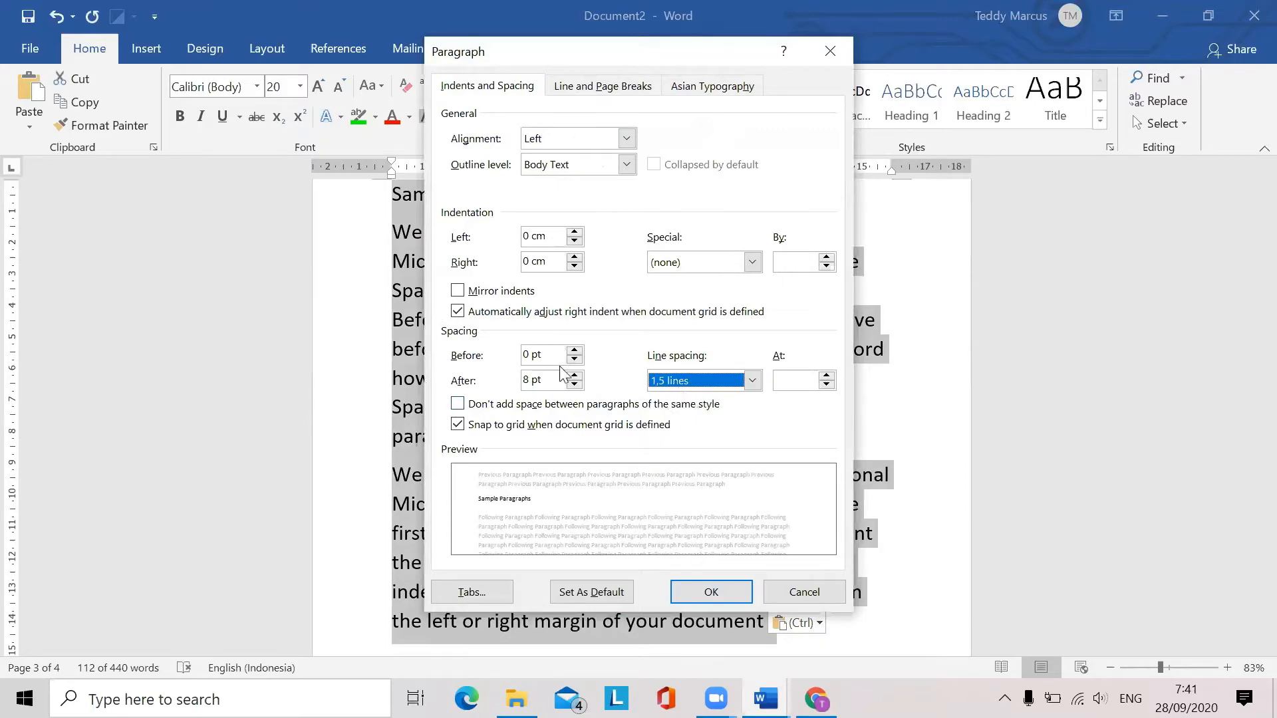
click(574, 384)
click(574, 384)
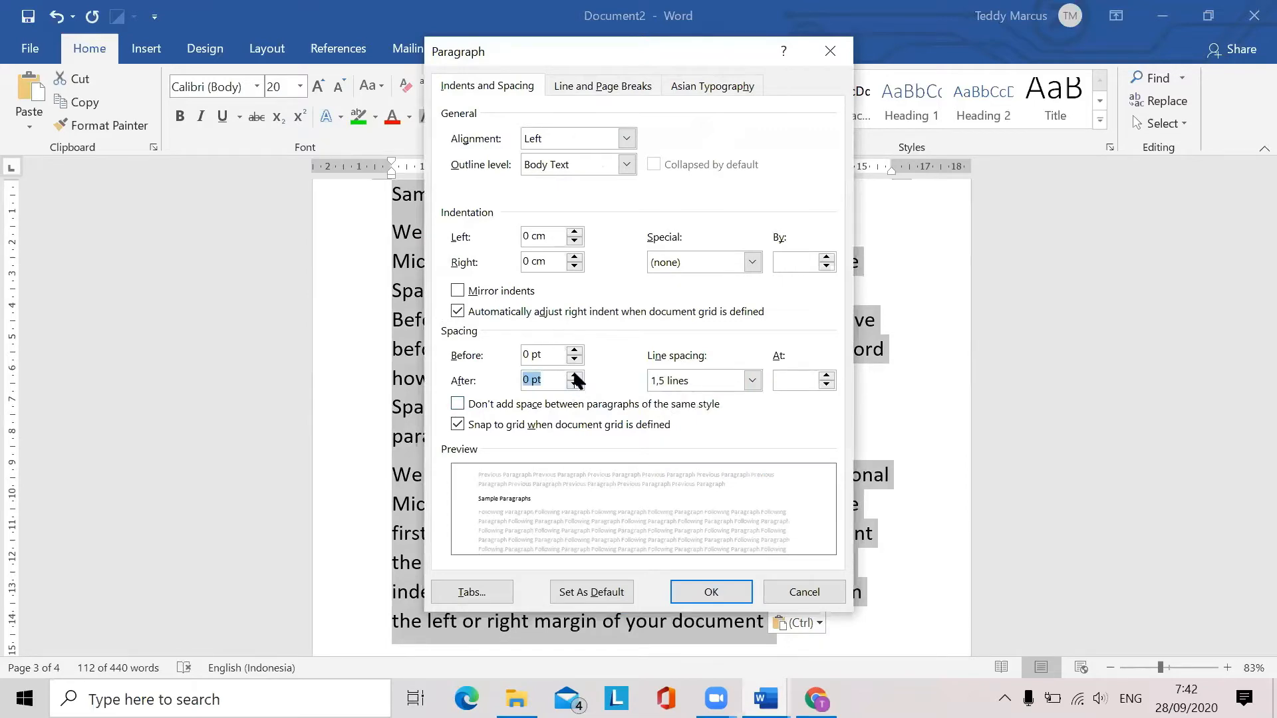
click(712, 591)
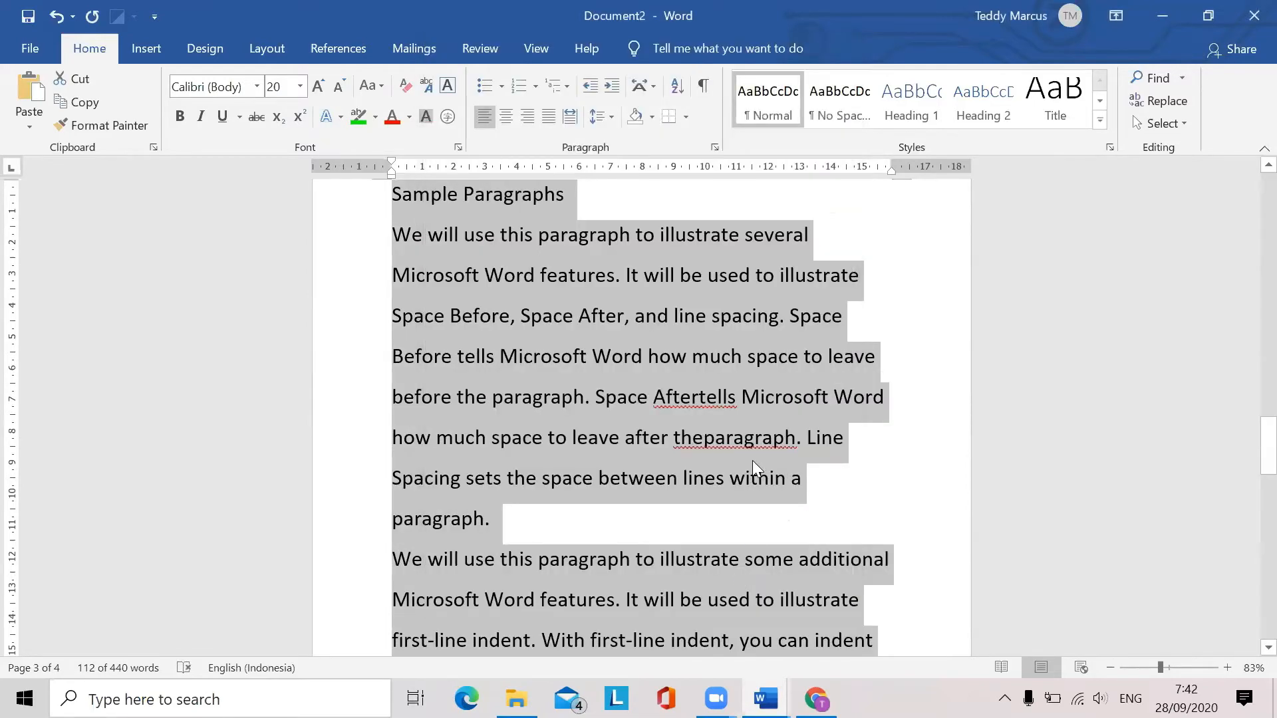
Indent the first line of the yellow and green sample paragraphs on the first page by one tab stop
scroll(701, 503, down, 8)
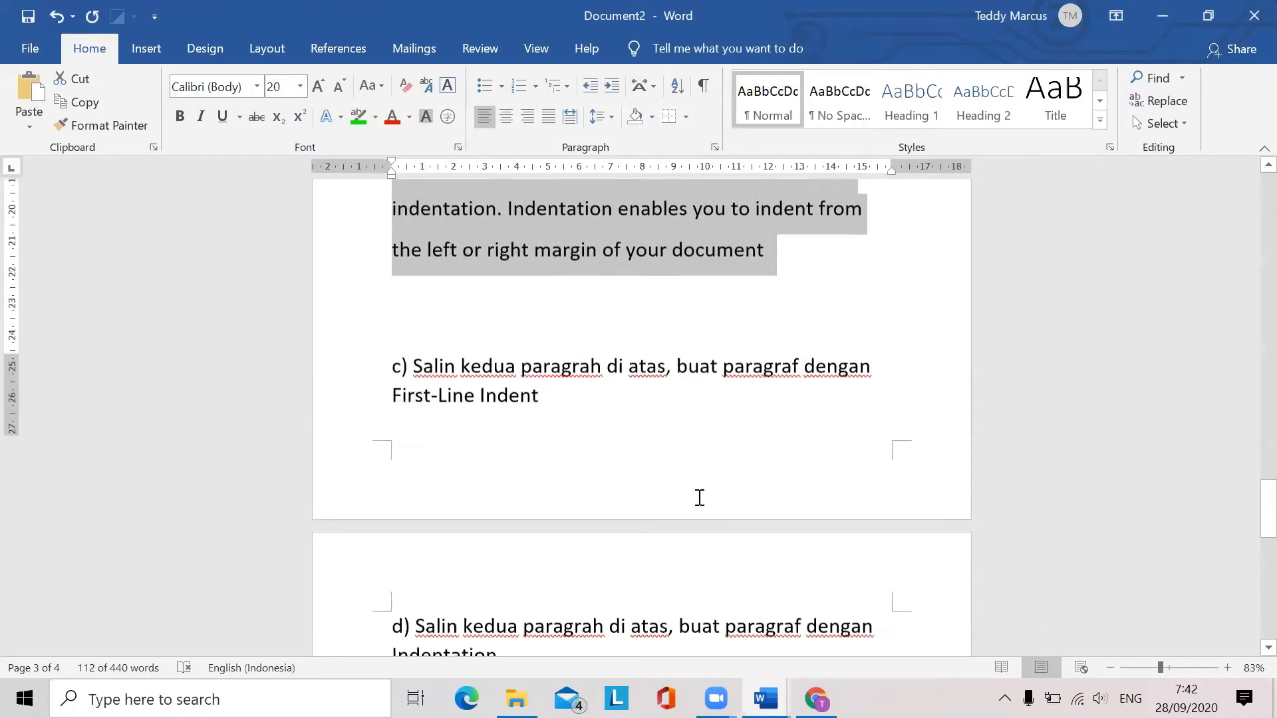
click(511, 393)
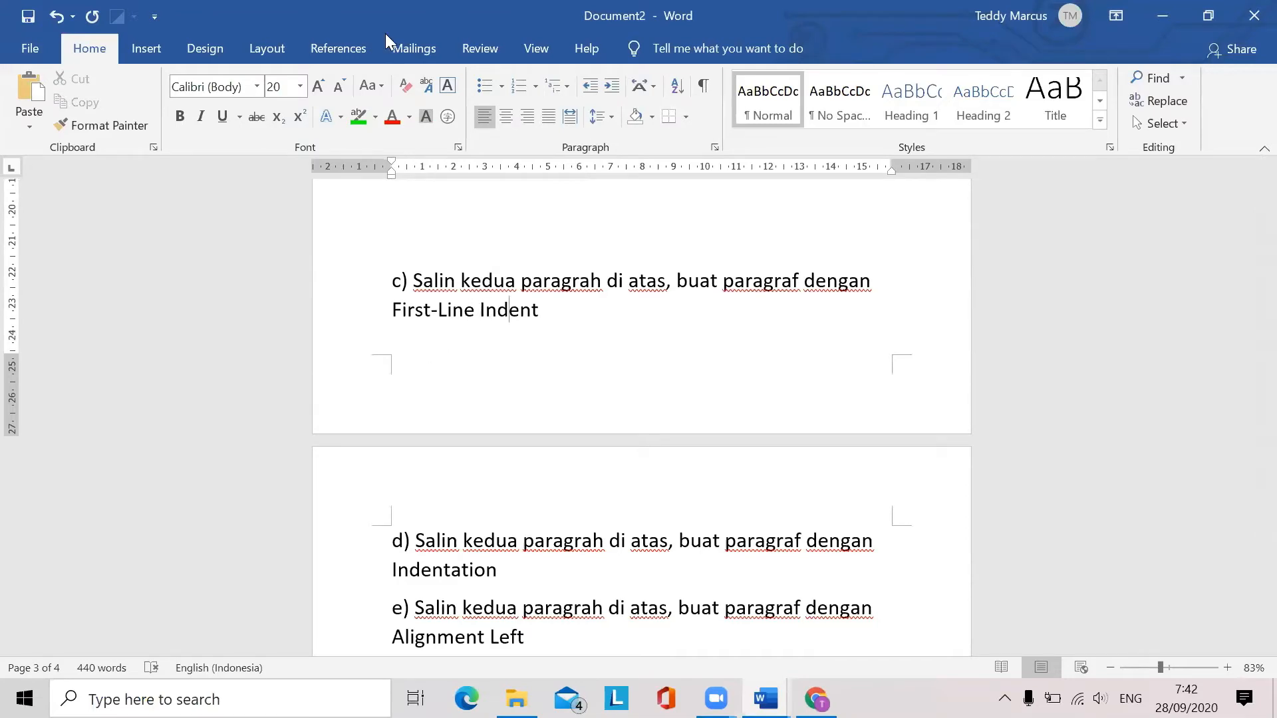
scroll(752, 607, up, 6)
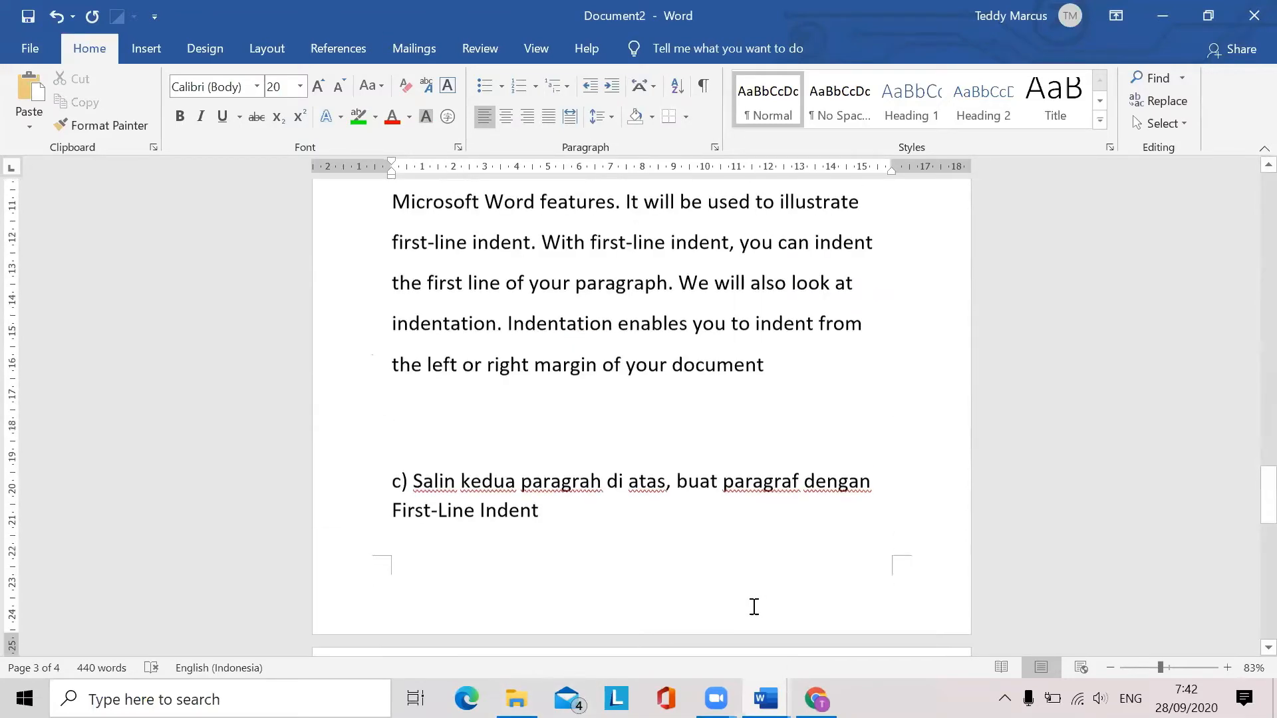
scroll(550, 337, up, 20)
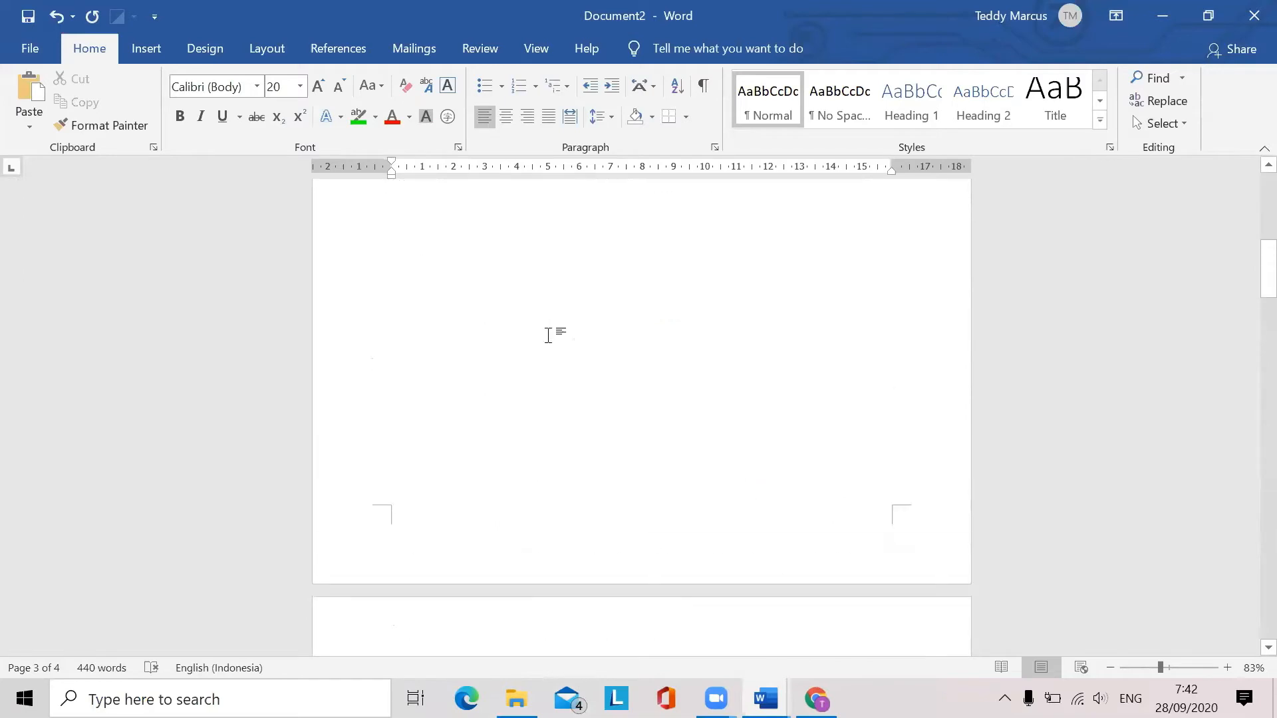
scroll(550, 337, up, 3)
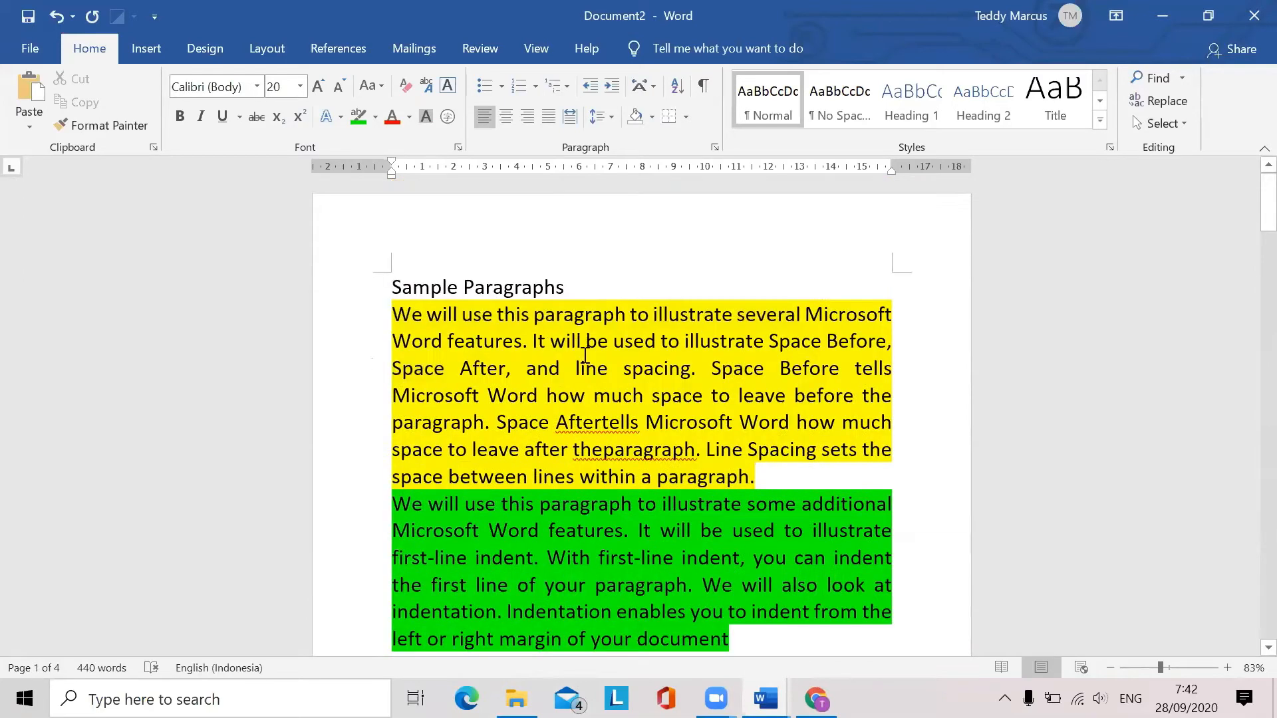
scroll(747, 608, down, 1)
click(756, 602)
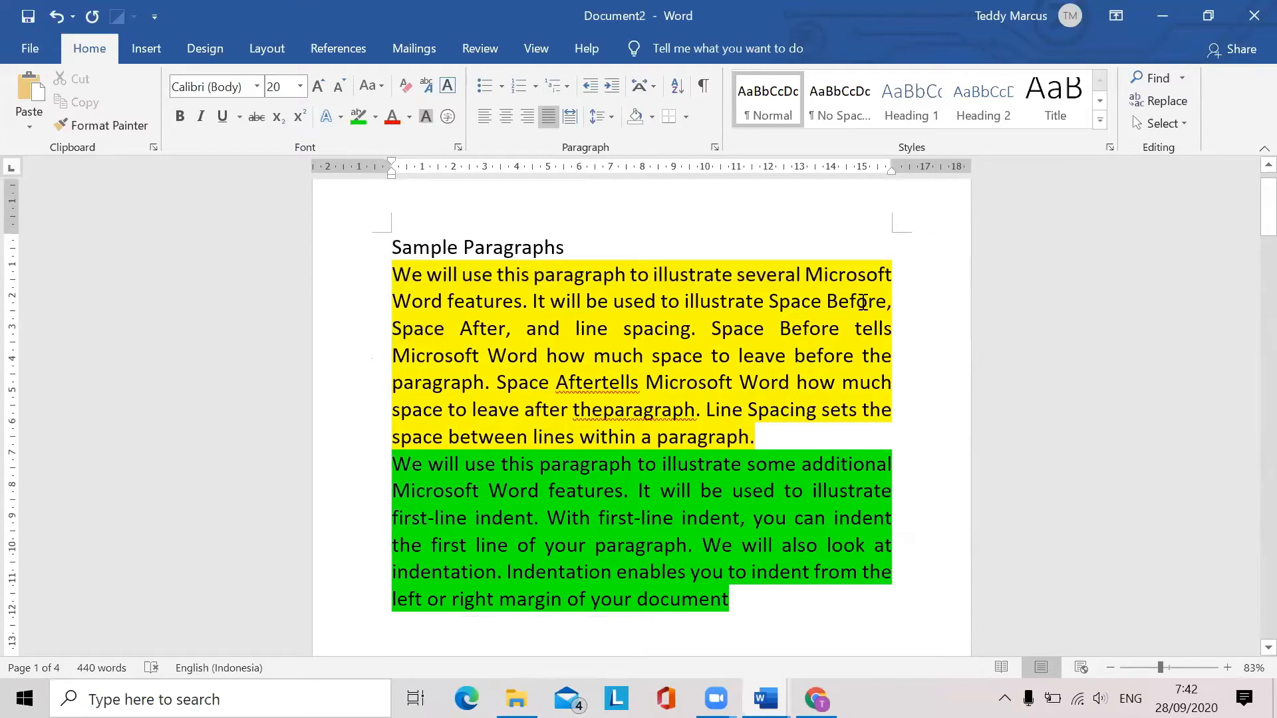
key(Tab)
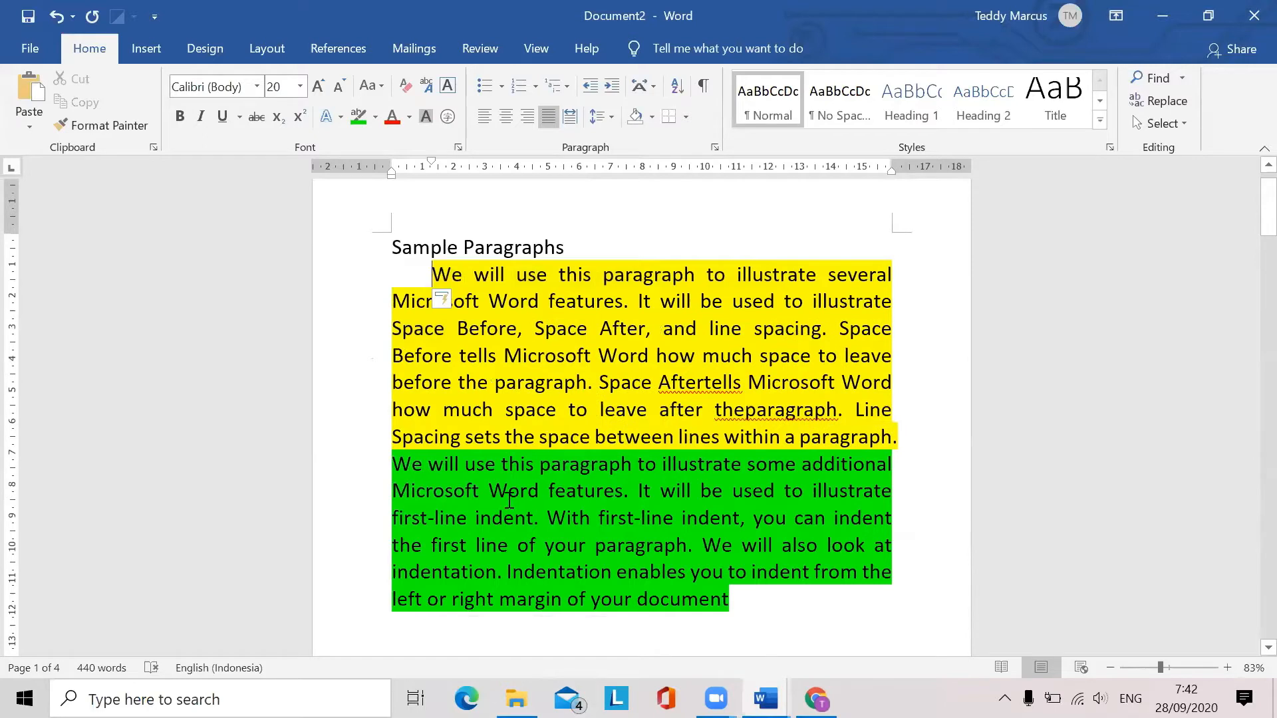
key(Tab)
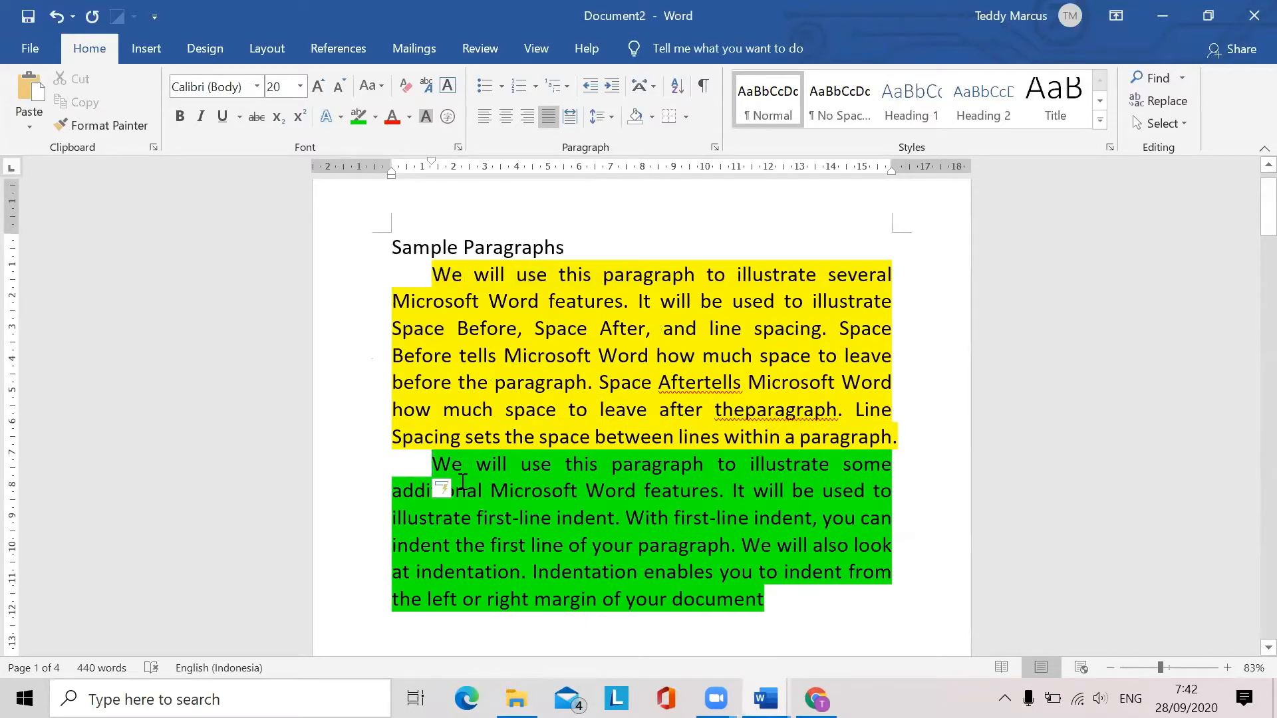
Remove the first-line indents from the yellow and green sample paragraphs
click(433, 274)
key(BackSpace)
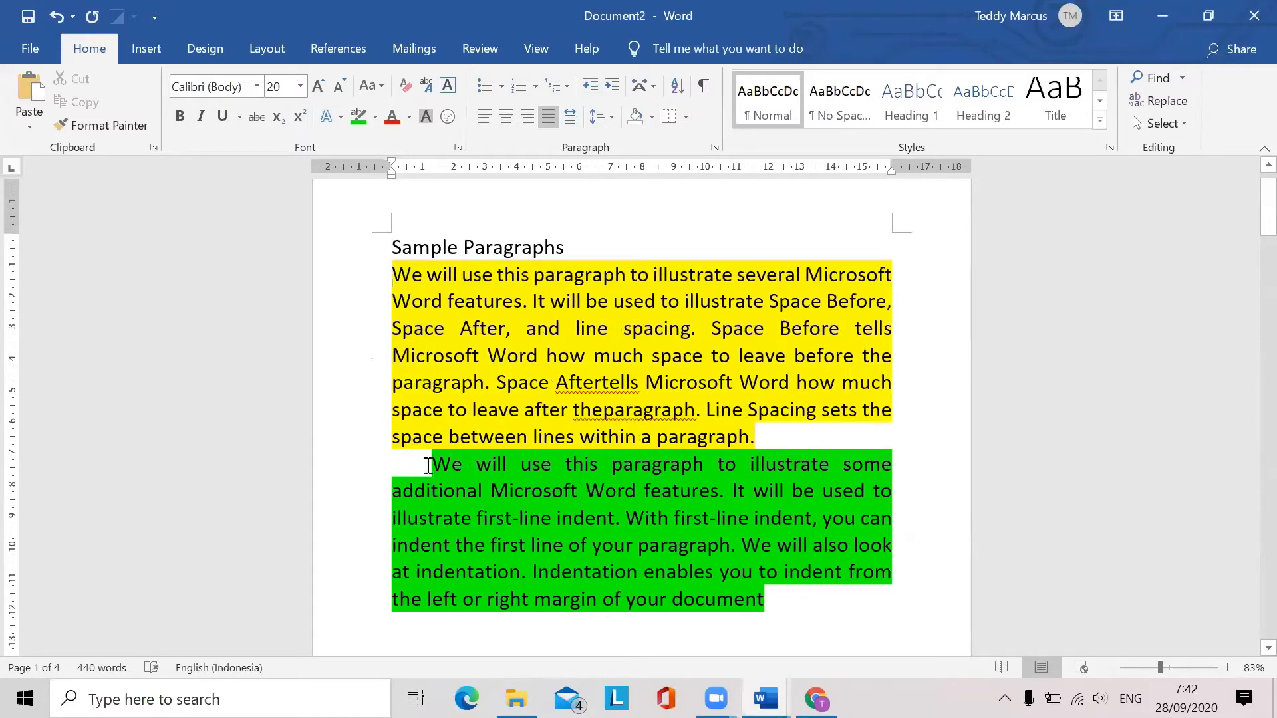
click(433, 464)
key(BackSpace)
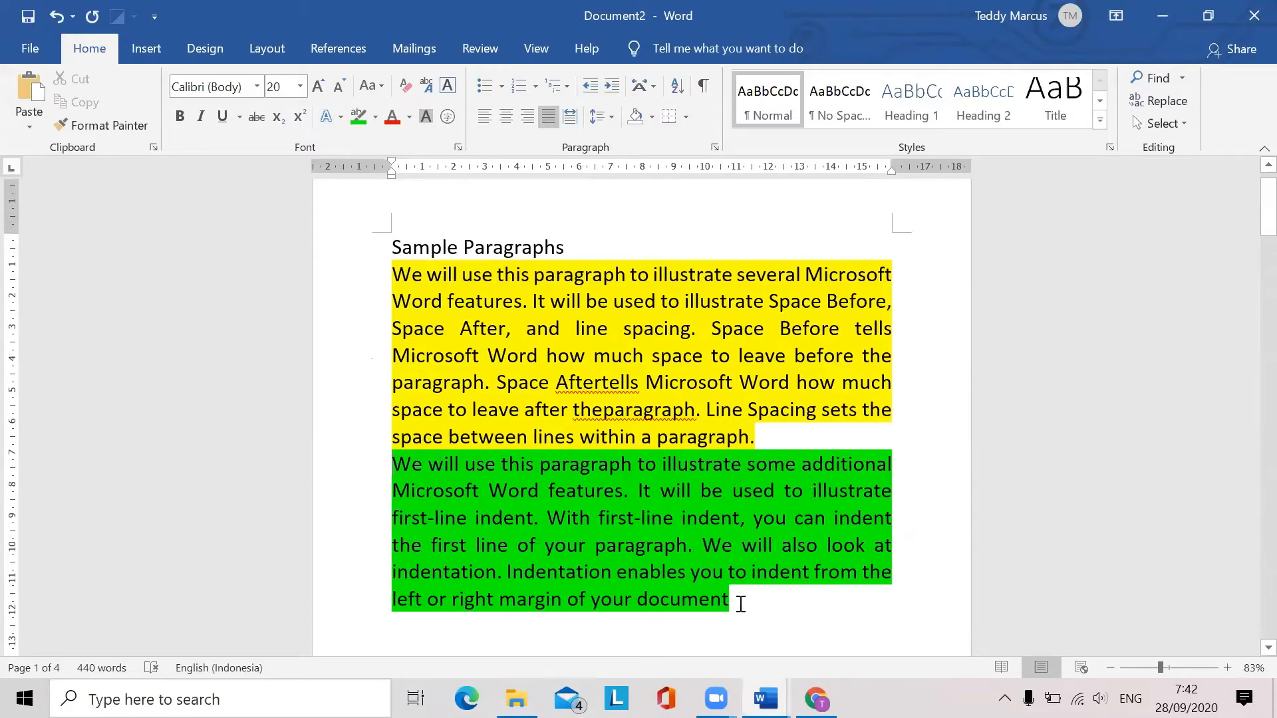
Try a First line special indent on both highlighted paragraphs through the paragraph settings and undo it
drag(739, 602, 396, 281)
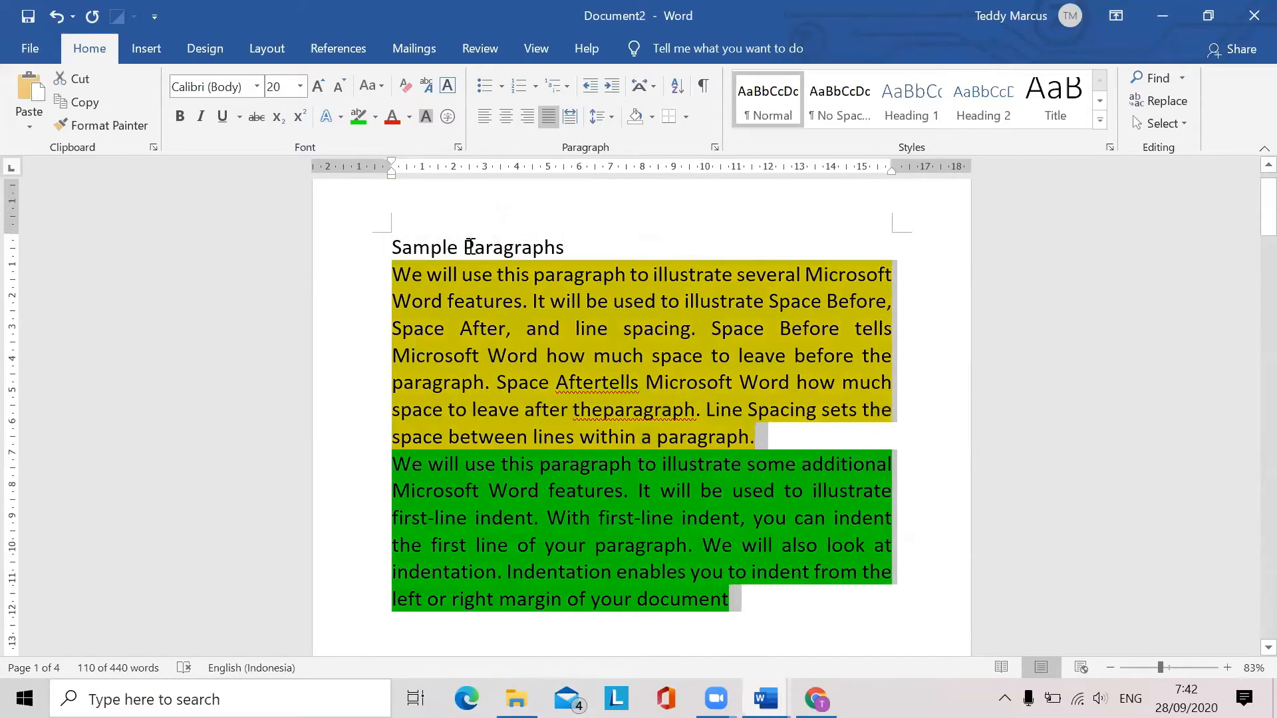
click(714, 146)
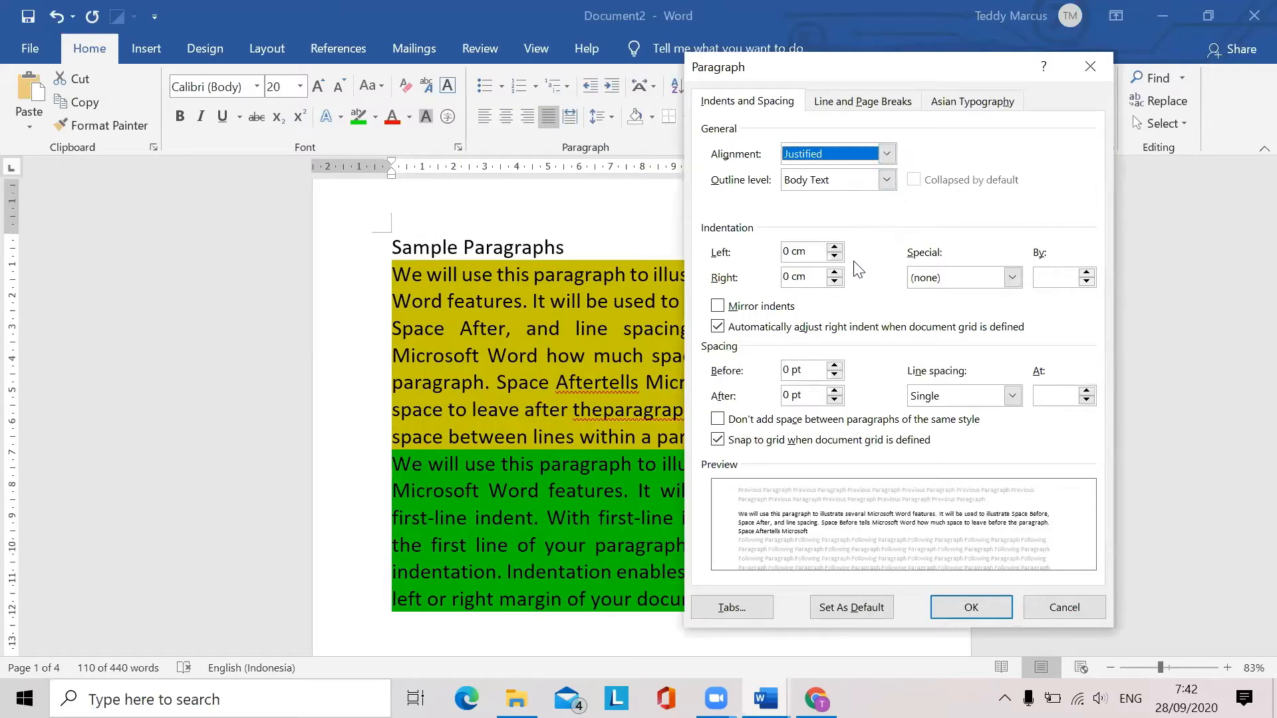
click(1011, 274)
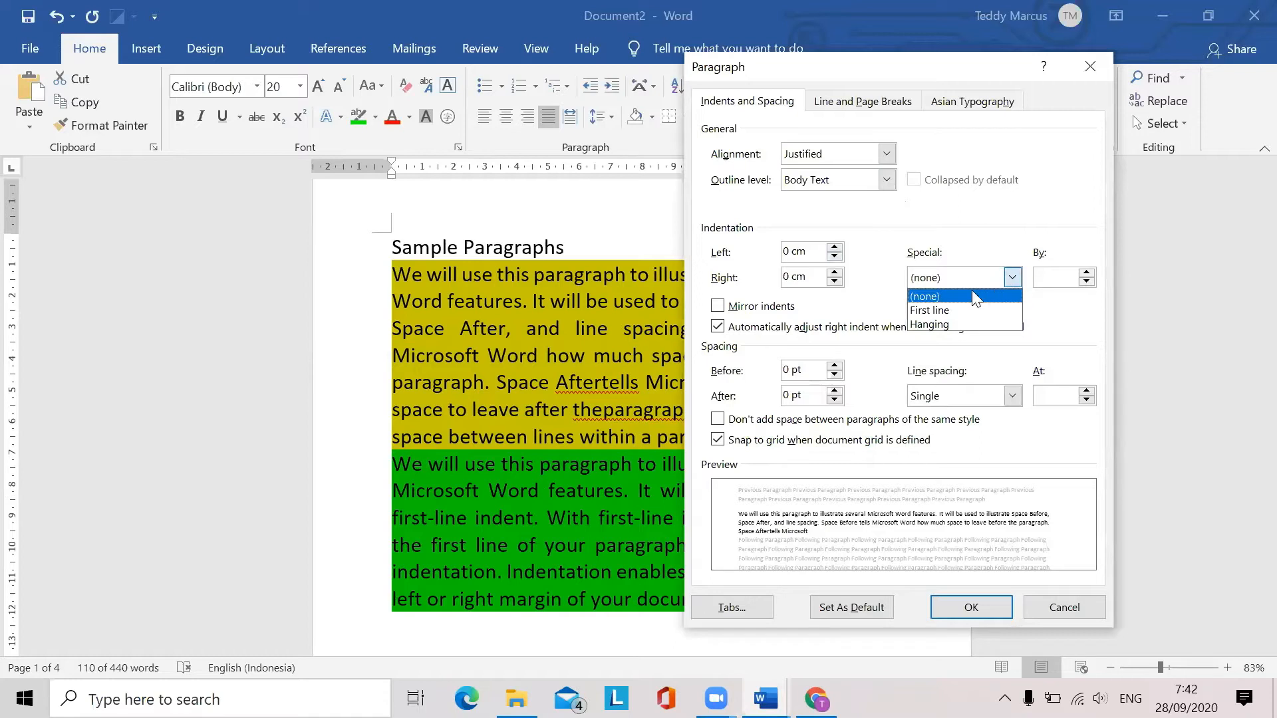
click(952, 317)
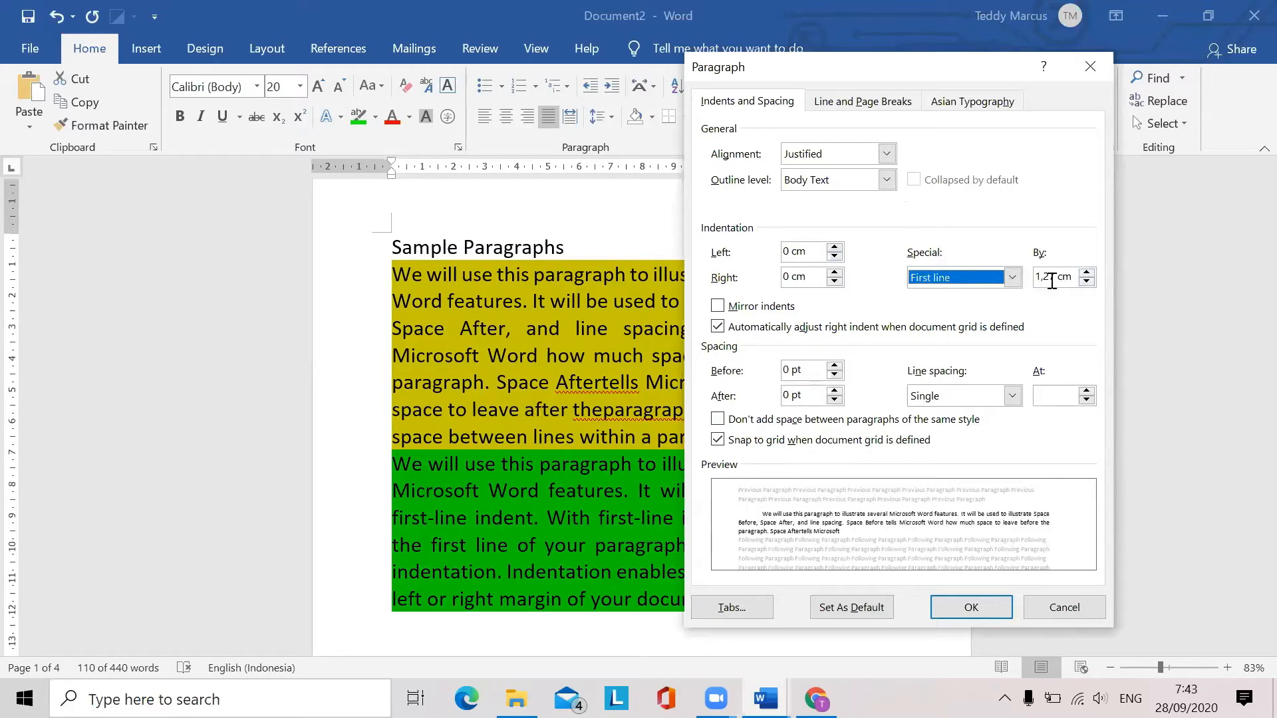
click(972, 607)
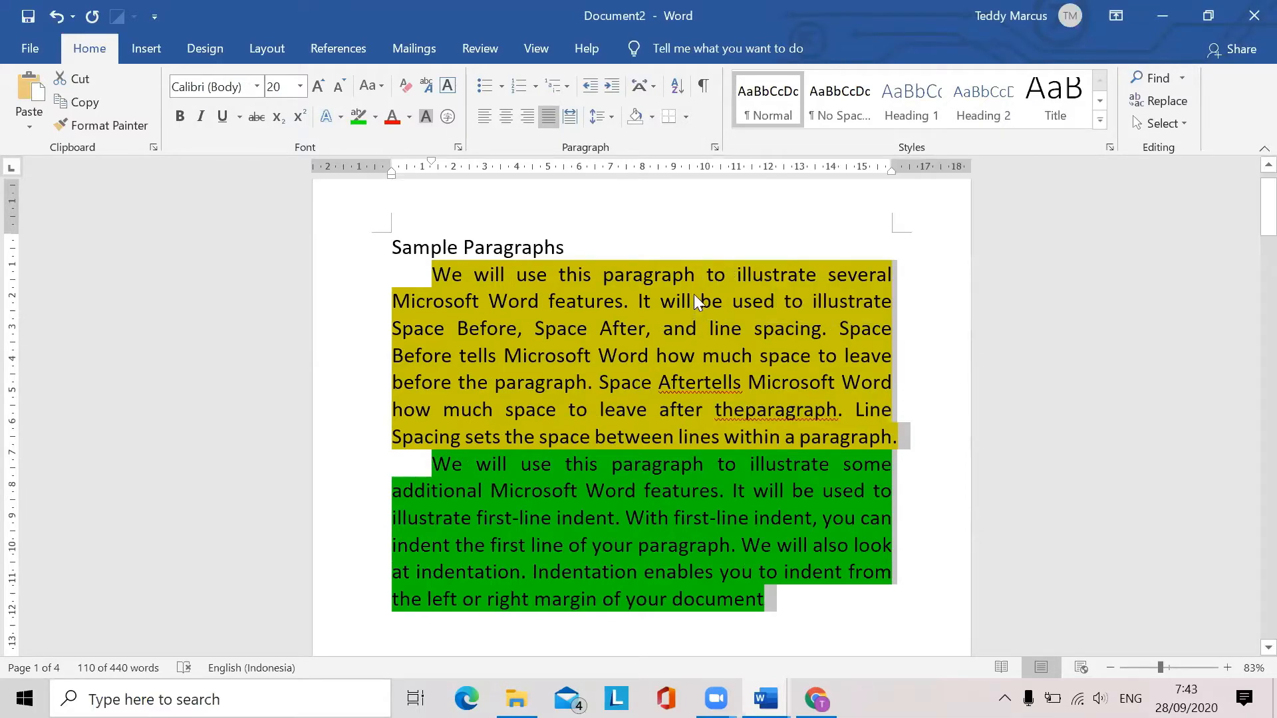
key(ctrl+z)
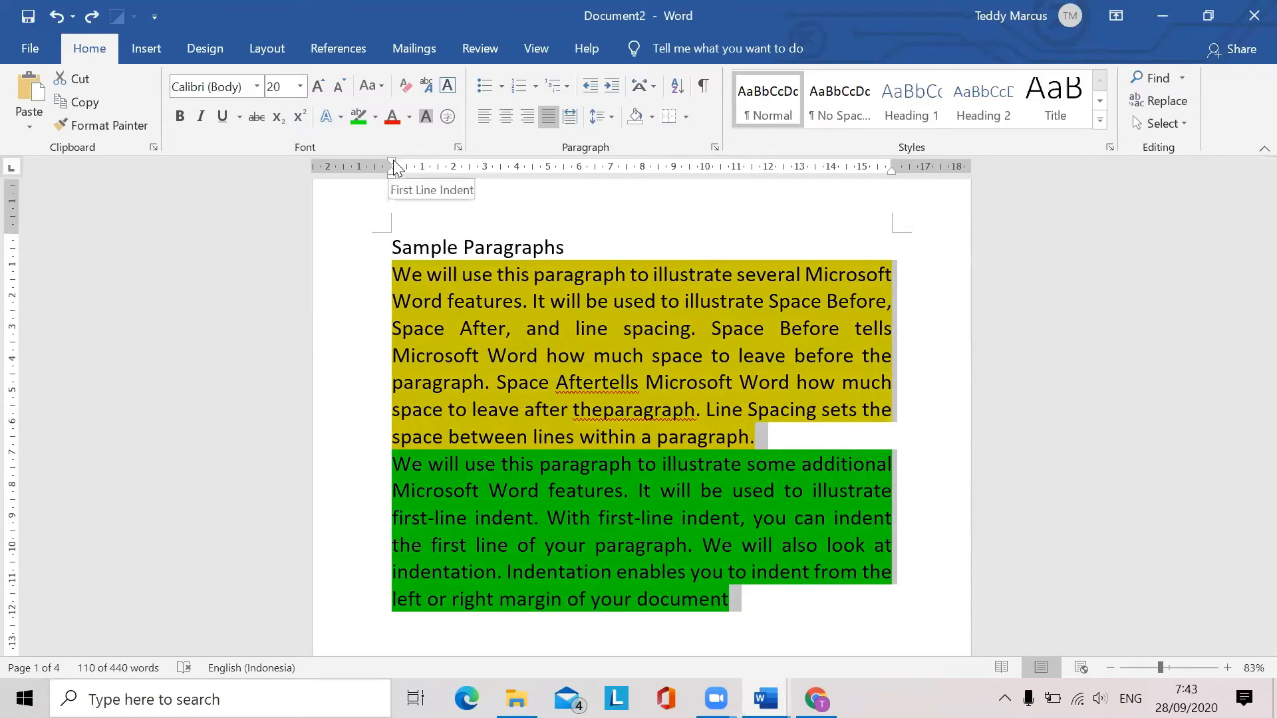
Try a first-line indent of about 1.25 cm on both highlighted paragraphs using the ruler and return it to 0
drag(391, 162, 433, 177)
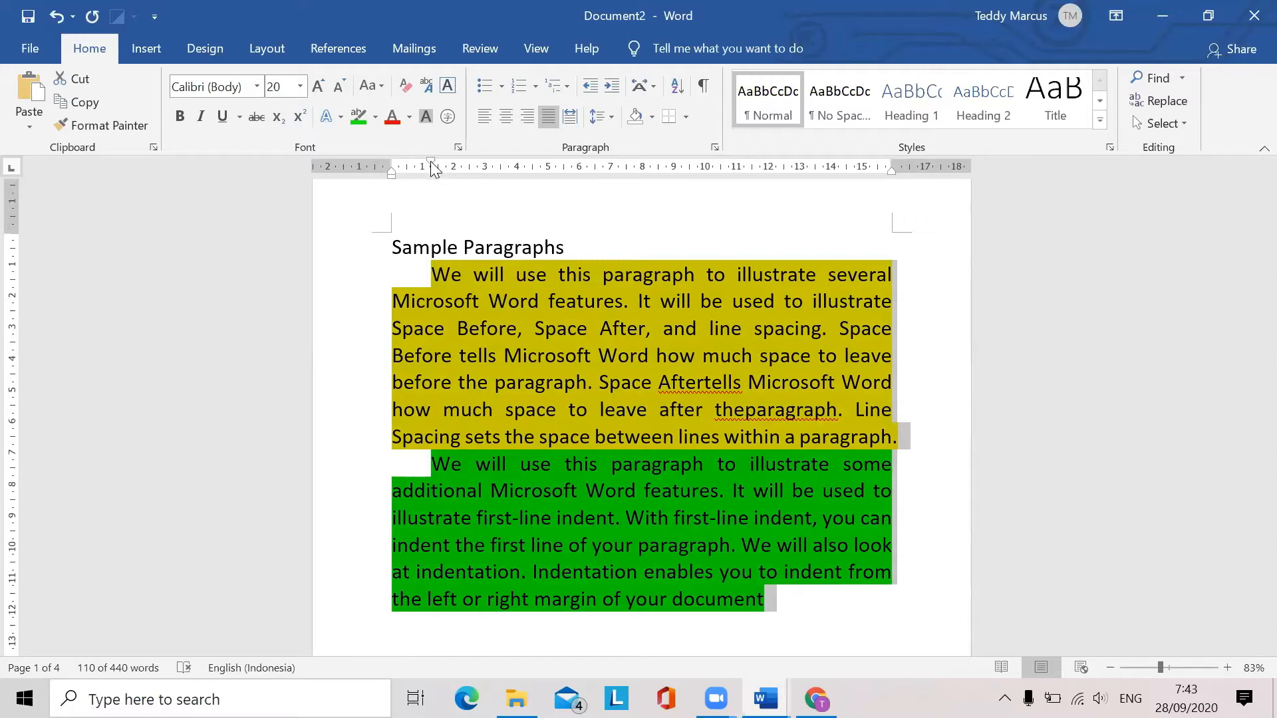
drag(431, 164, 392, 171)
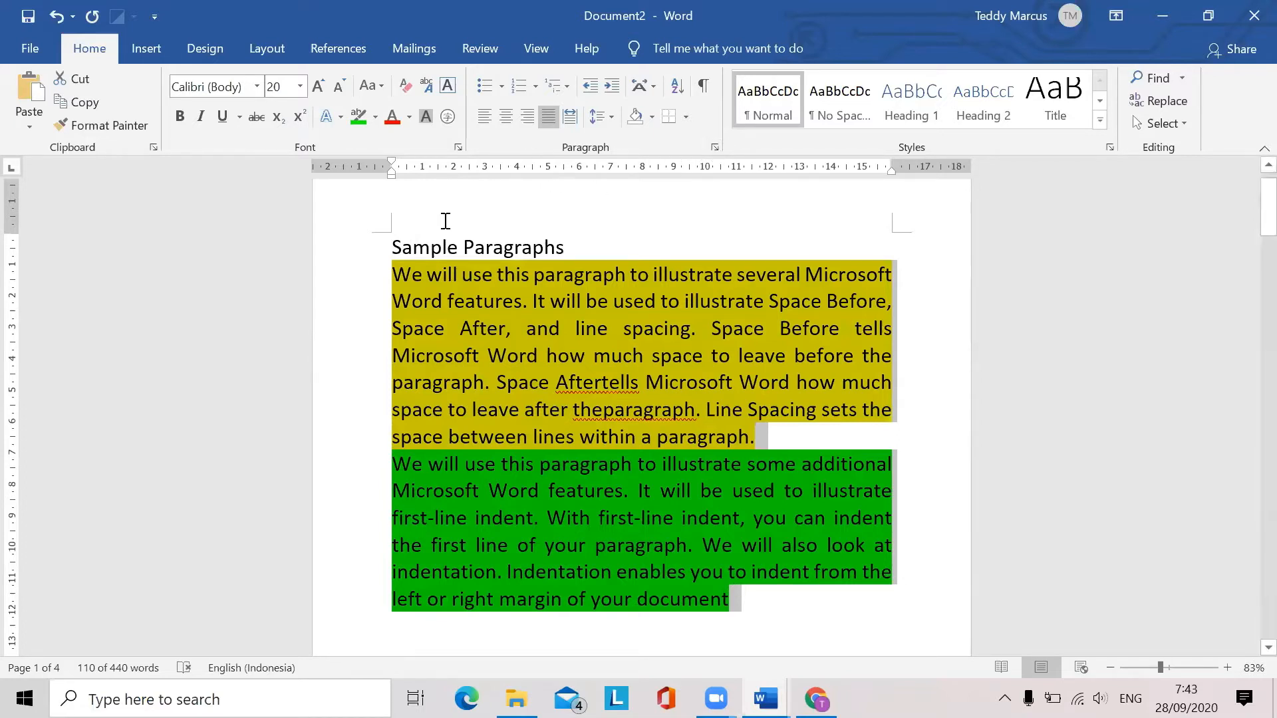
click(393, 270)
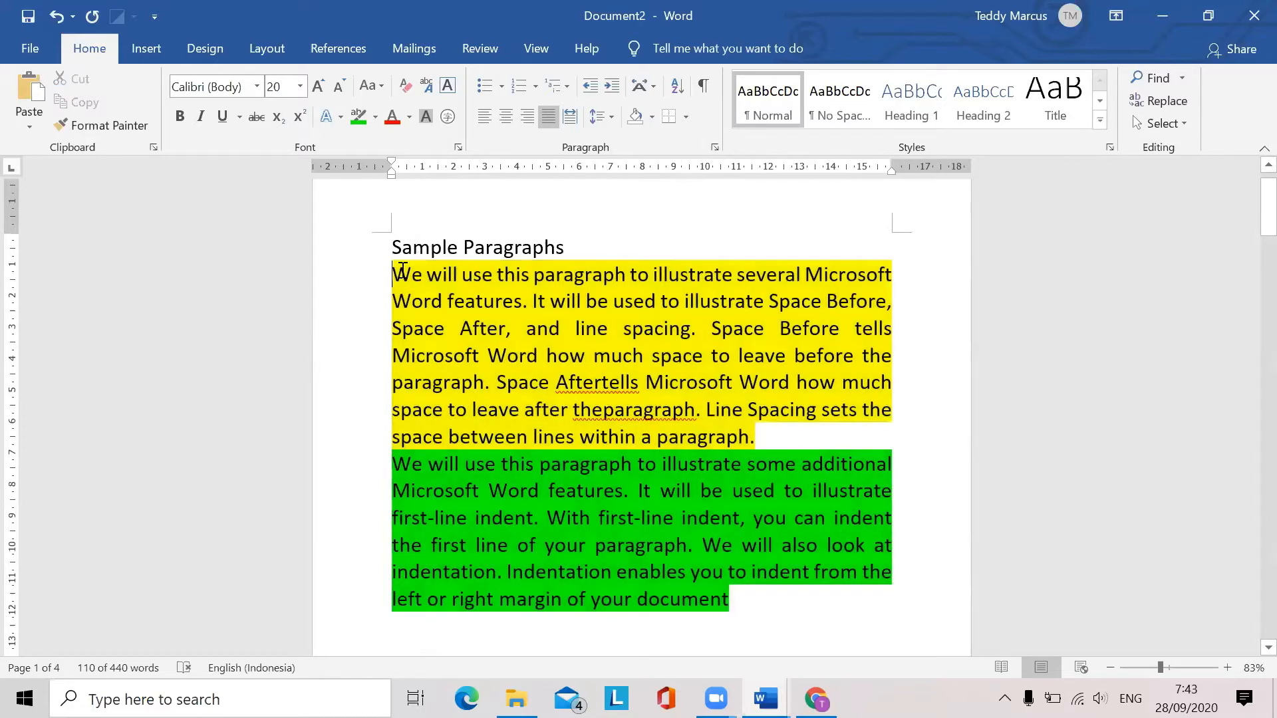
Try a Hanging special indent of 1,27 cm on both highlighted paragraphs and undo it
drag(392, 270, 734, 596)
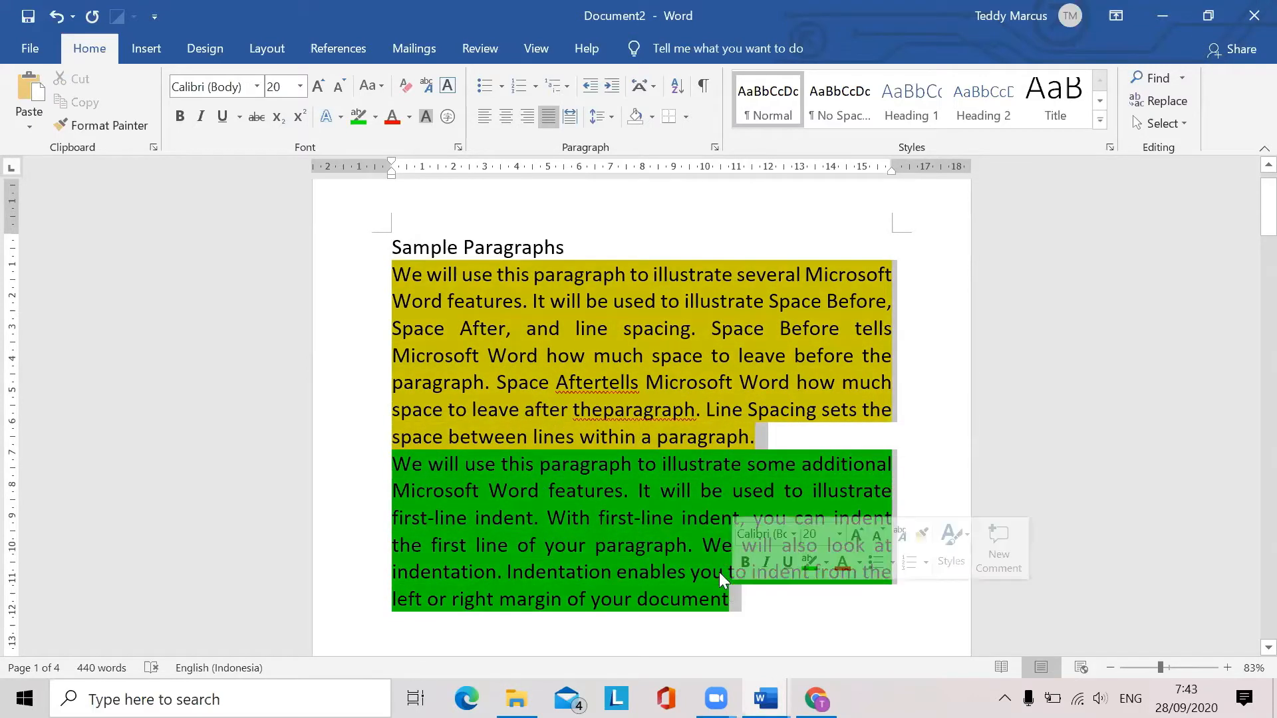
right_click(639, 367)
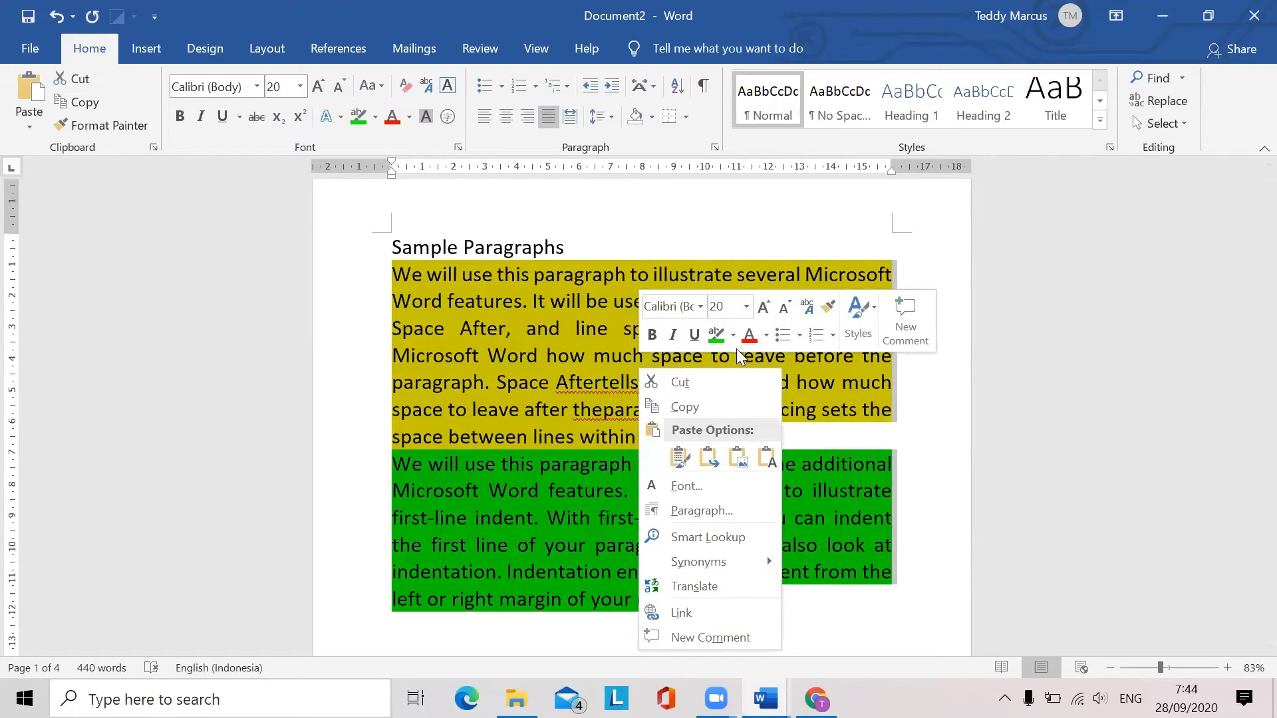
click(696, 512)
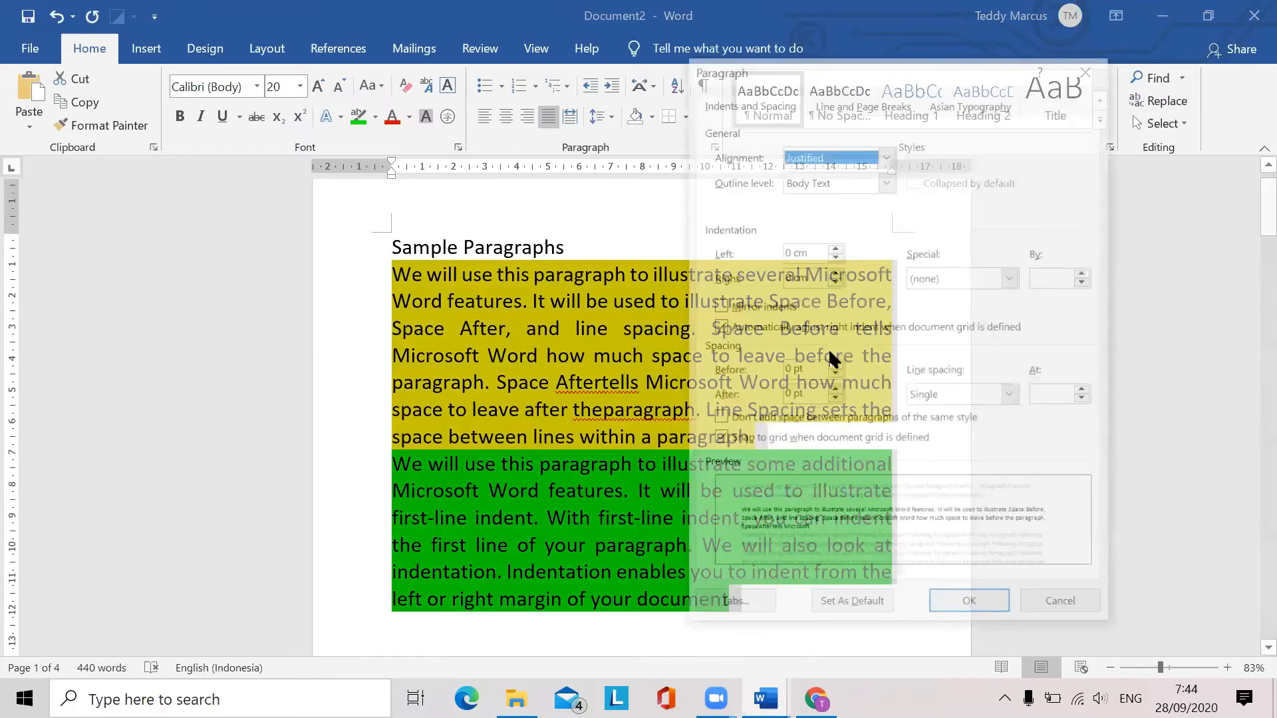
click(1012, 277)
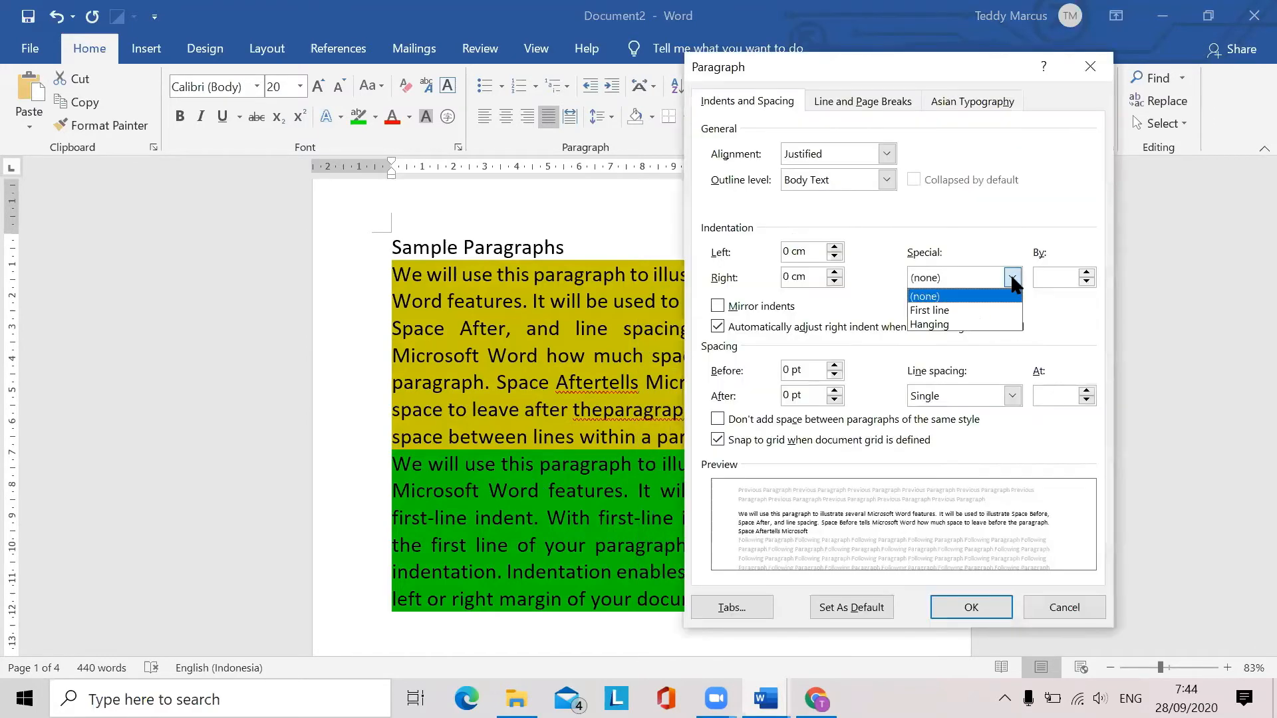
click(955, 323)
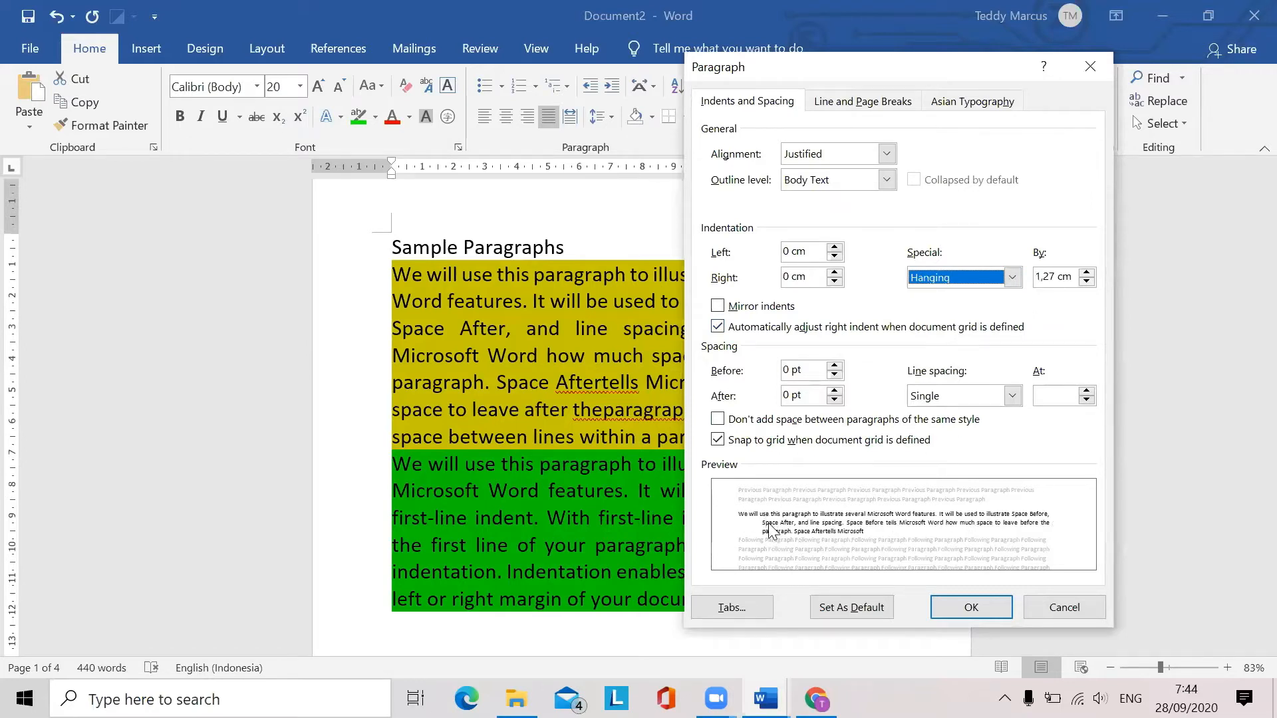
click(958, 606)
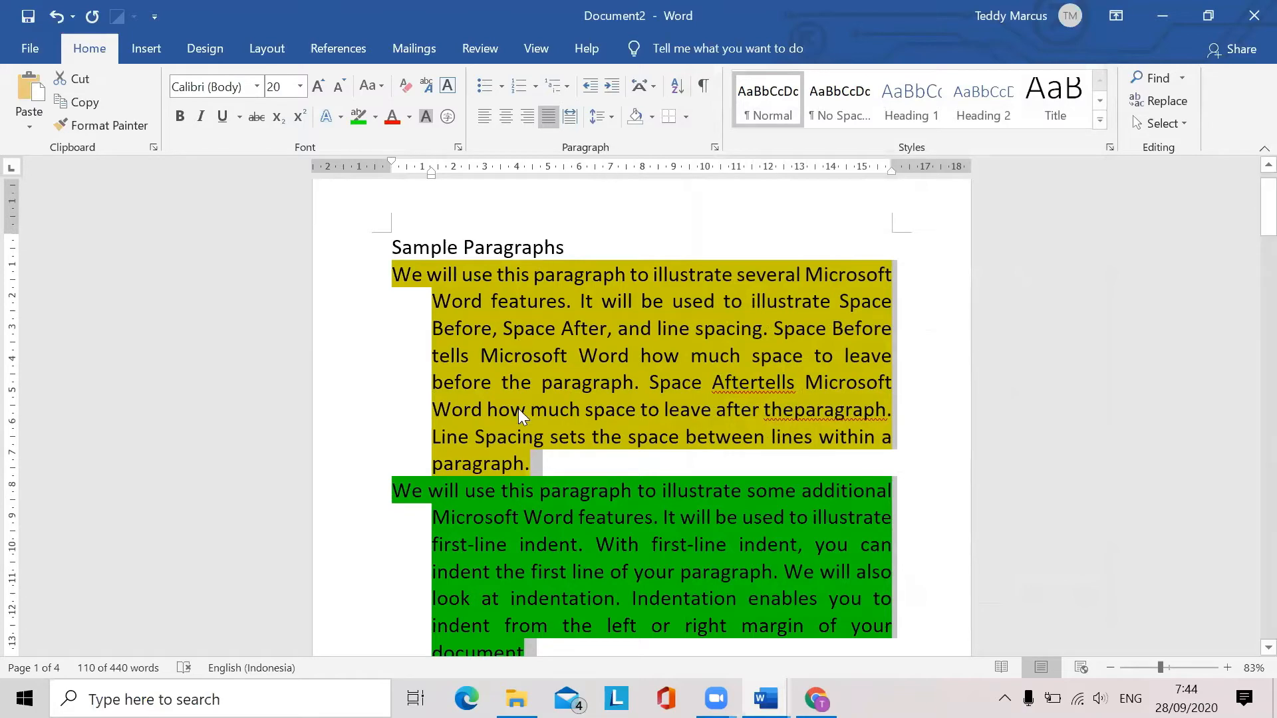
scroll(517, 410, down, 1)
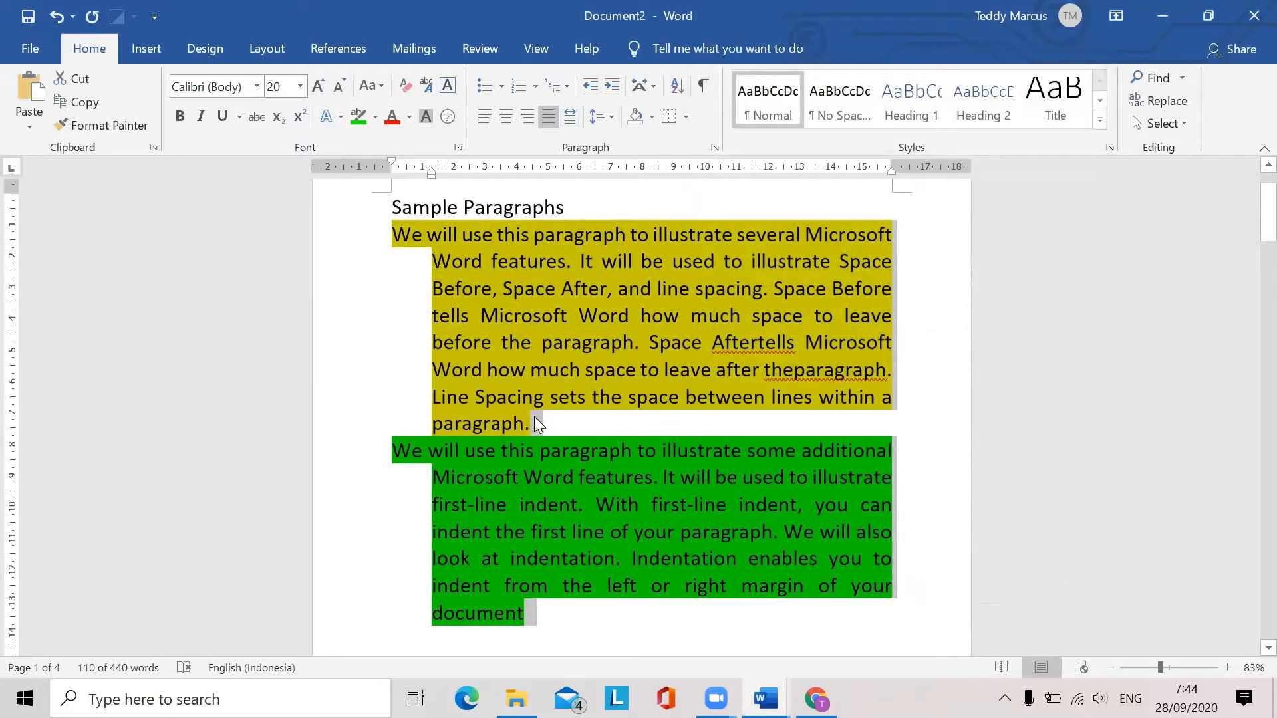
key(ctrl+z)
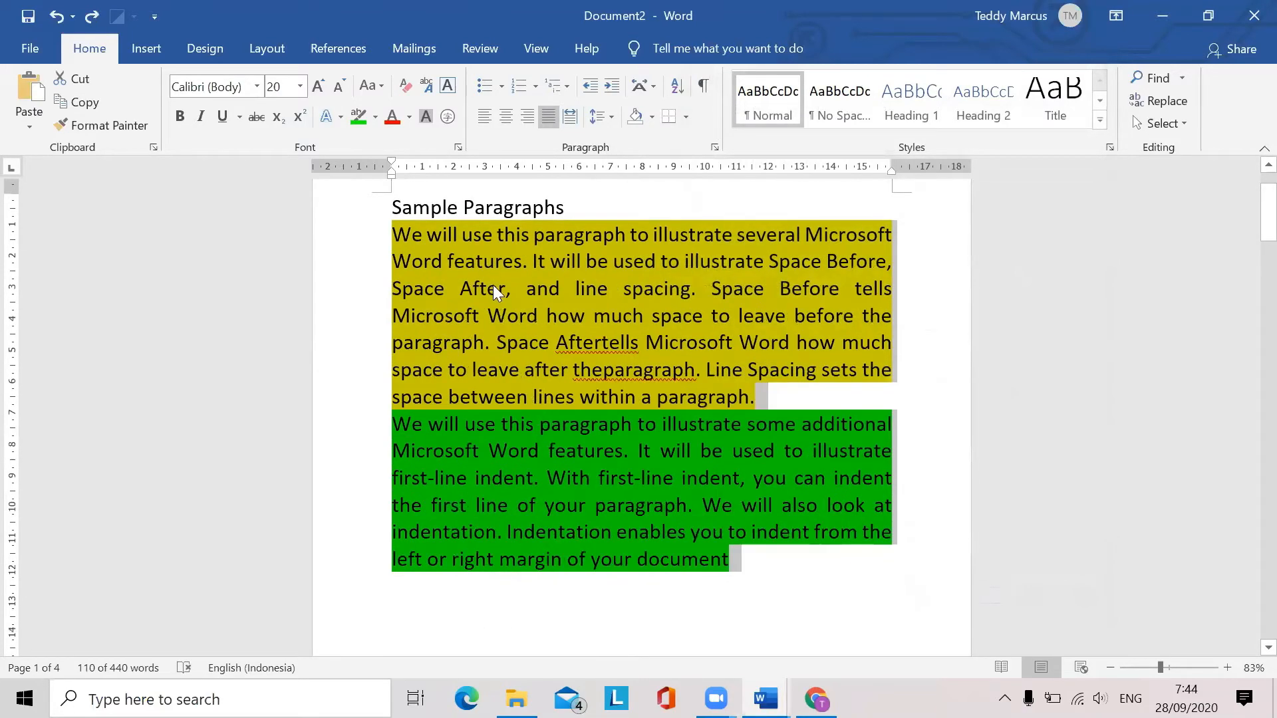
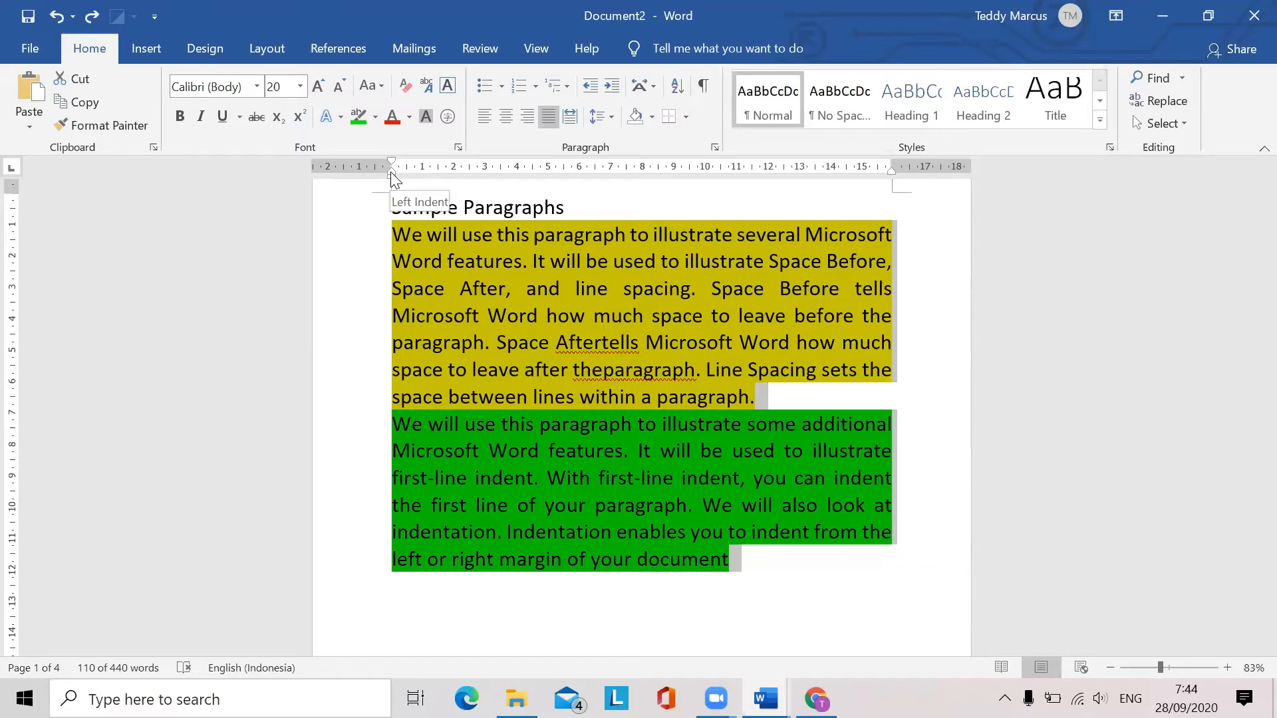
Try a hanging indent of about 1.75 cm on both highlighted paragraphs using the ruler and return it to 0
drag(392, 172, 445, 175)
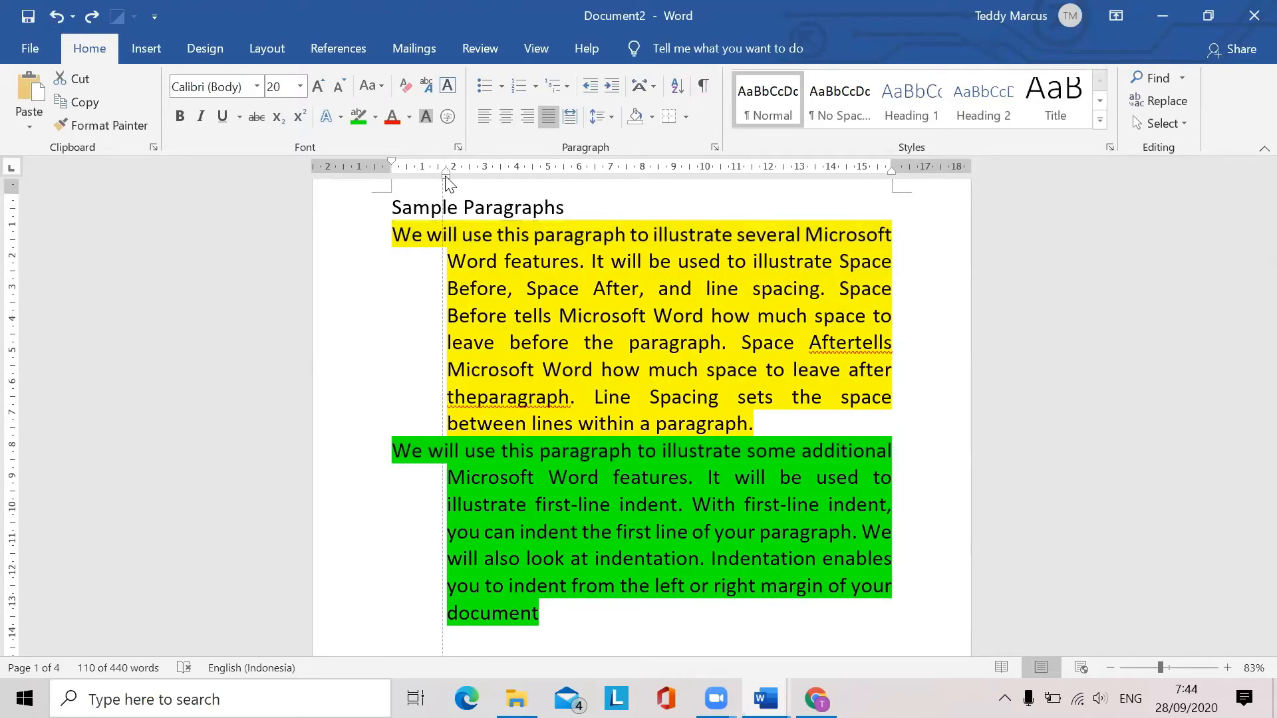
drag(447, 178, 446, 178)
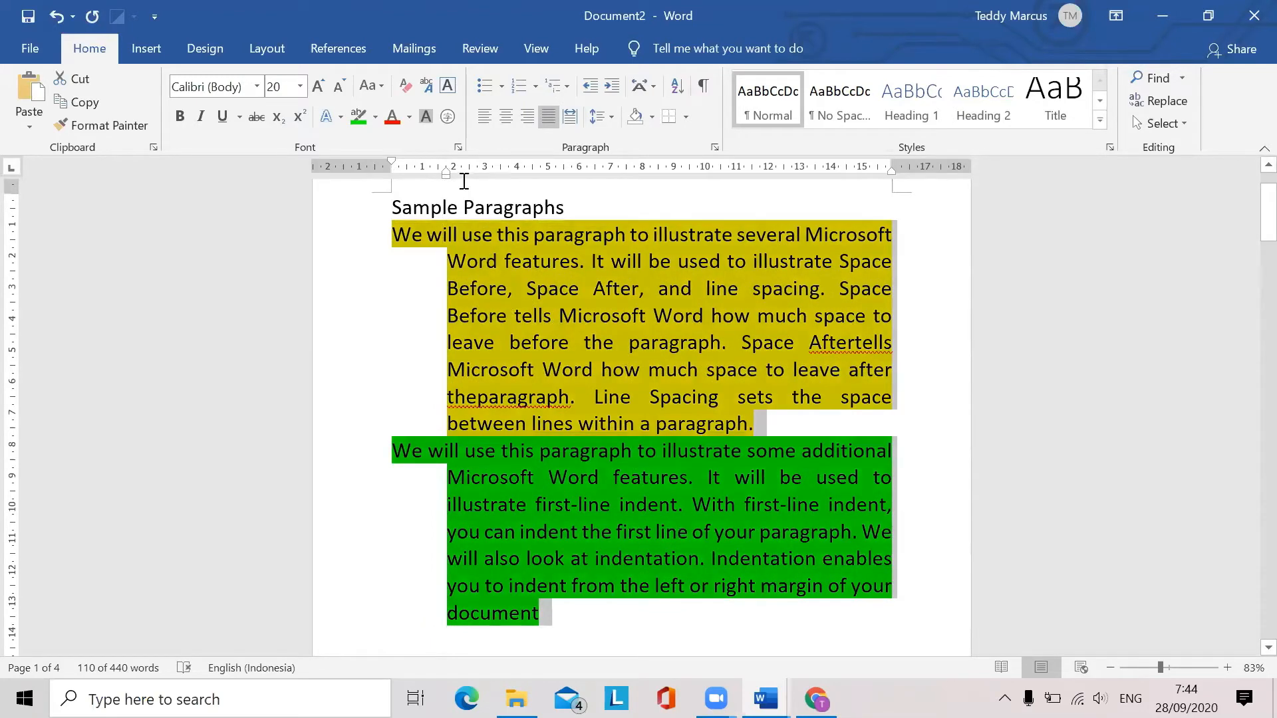
mouse_move(446, 173)
mouse_down()
mouse_move(416, 169)
mouse_move(455, 178)
mouse_move(405, 186)
mouse_move(393, 175)
mouse_up()
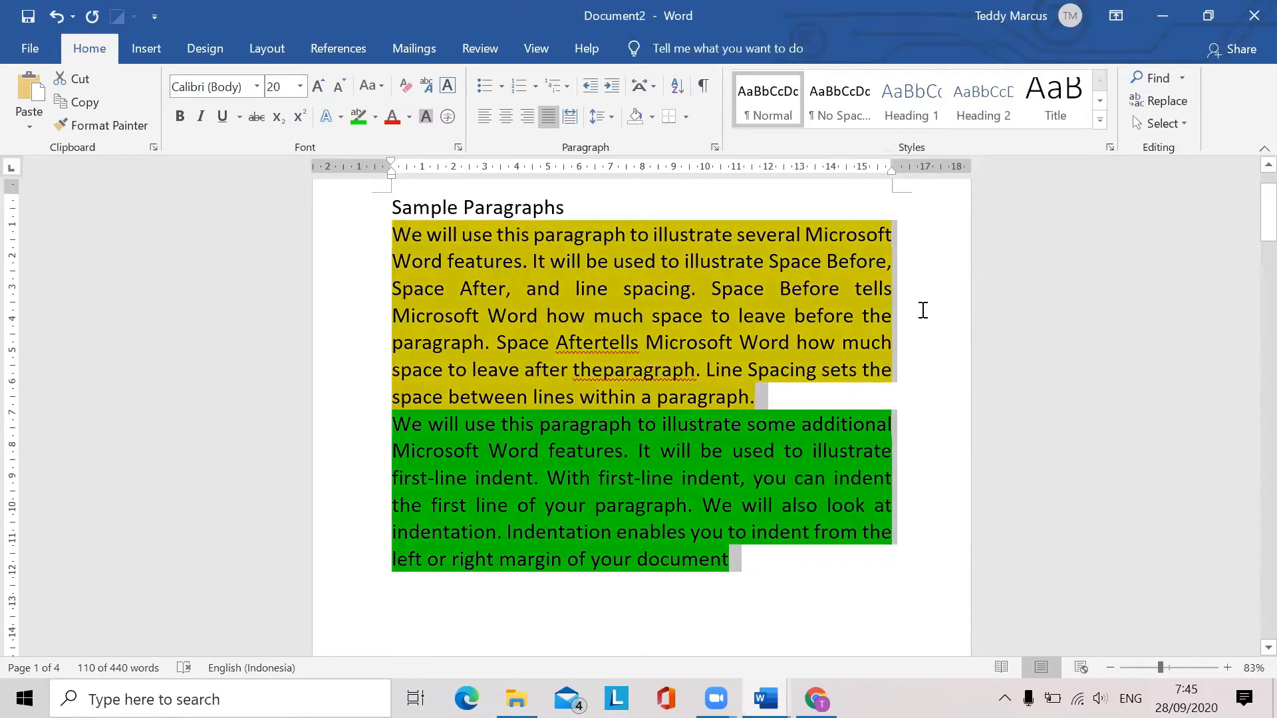
Reselect the yellow and green paragraphs and look through the line spacing options in their paragraph settings
click(929, 229)
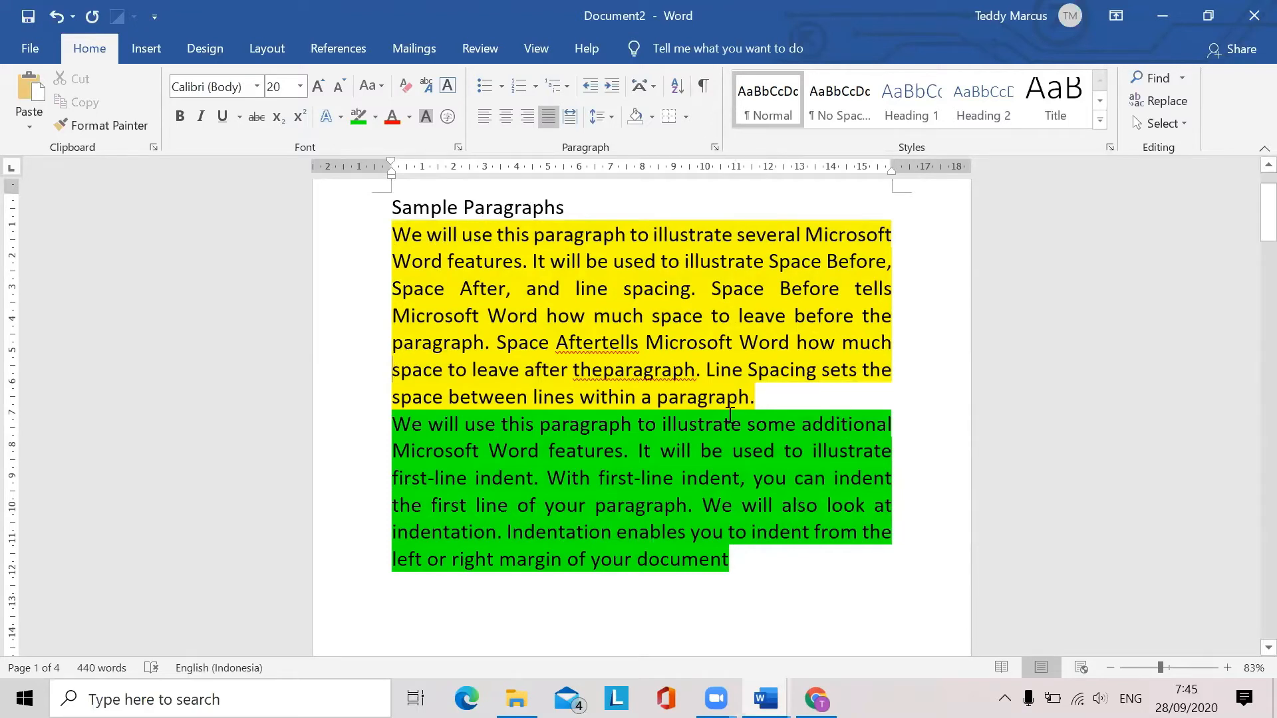
drag(735, 559, 402, 332)
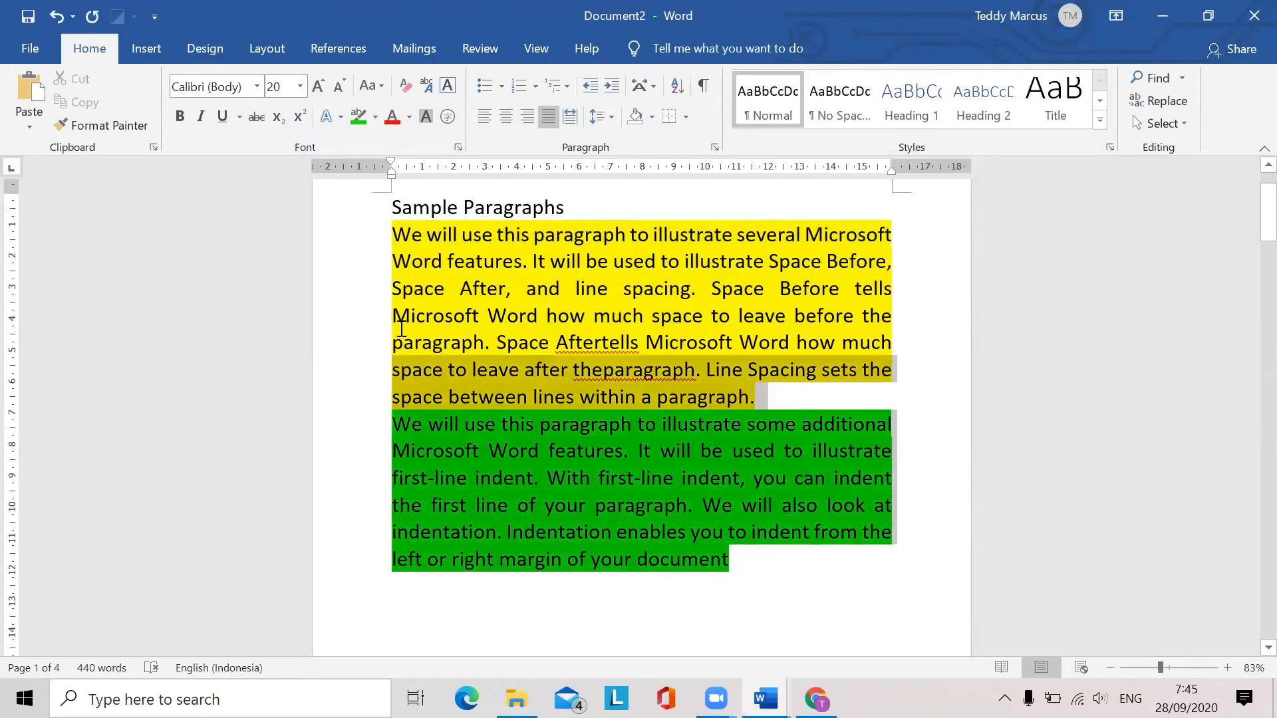
drag(377, 253, 385, 240)
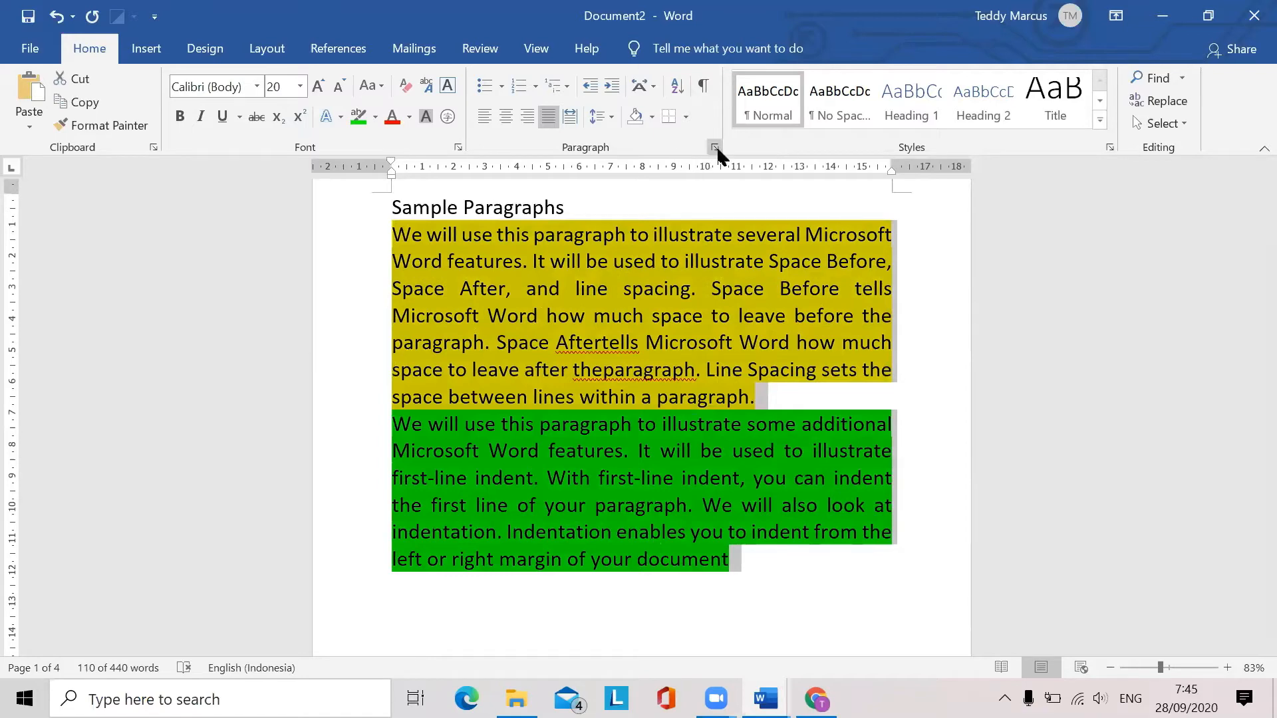
click(715, 147)
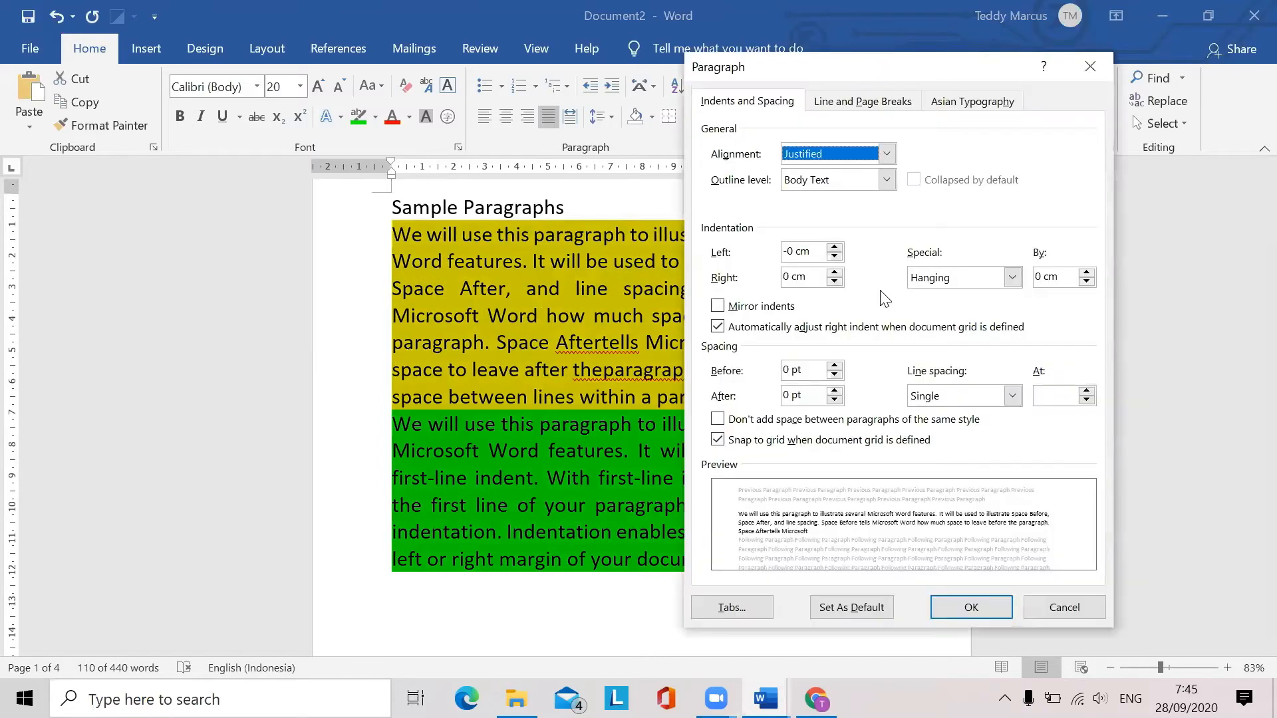
click(1012, 396)
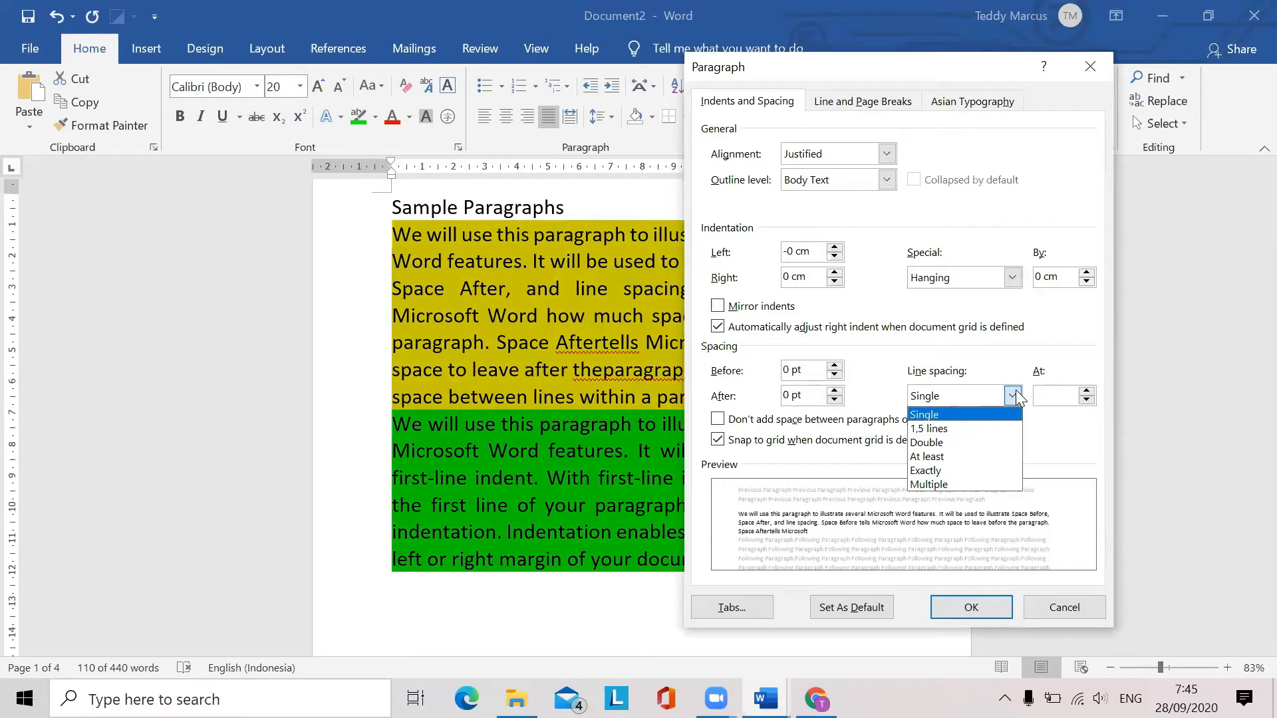
click(1042, 328)
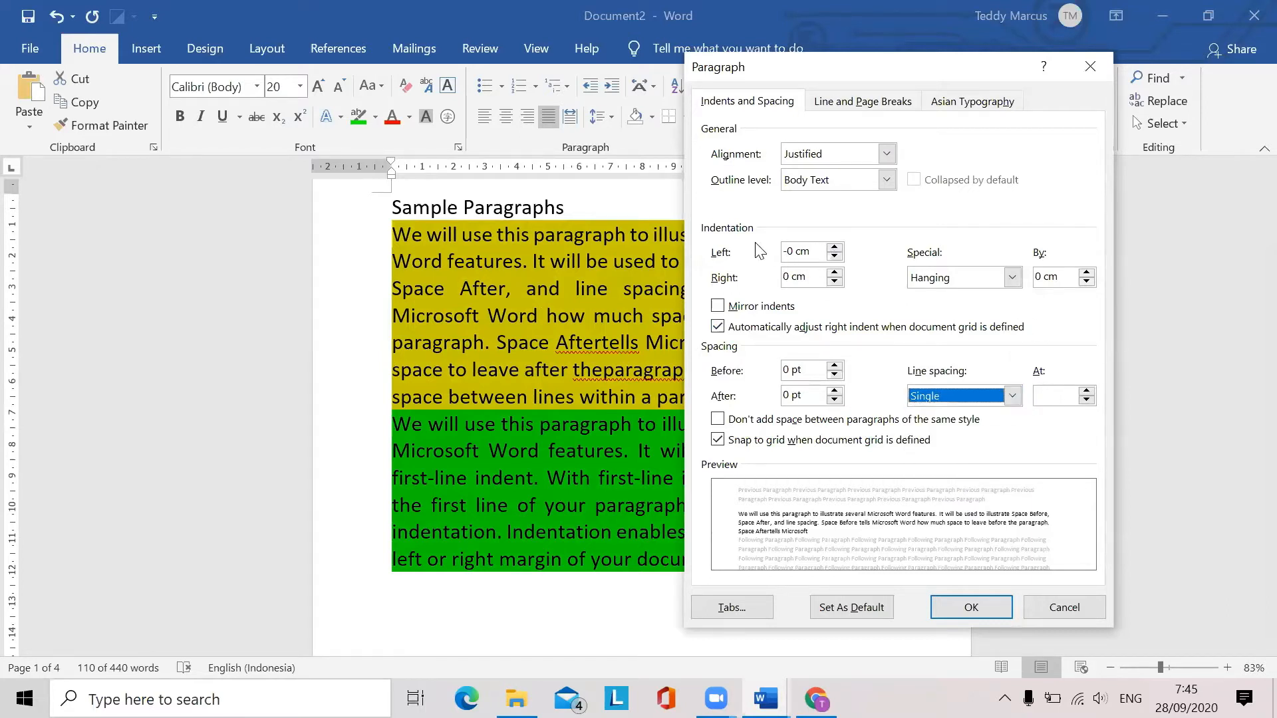
Try a left indentation of 1,2 cm on both highlighted paragraphs and undo it
click(834, 249)
click(834, 249)
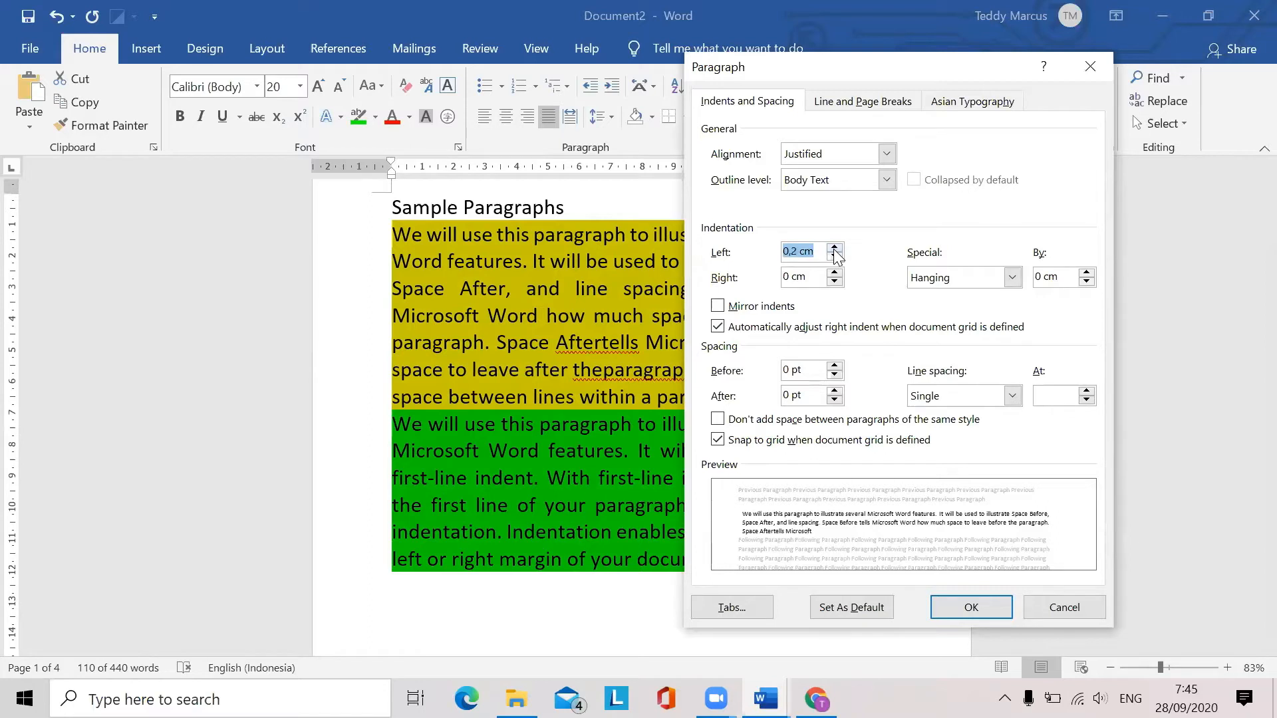
click(833, 249)
click(834, 250)
click(834, 250)
click(834, 249)
click(834, 249)
click(834, 249)
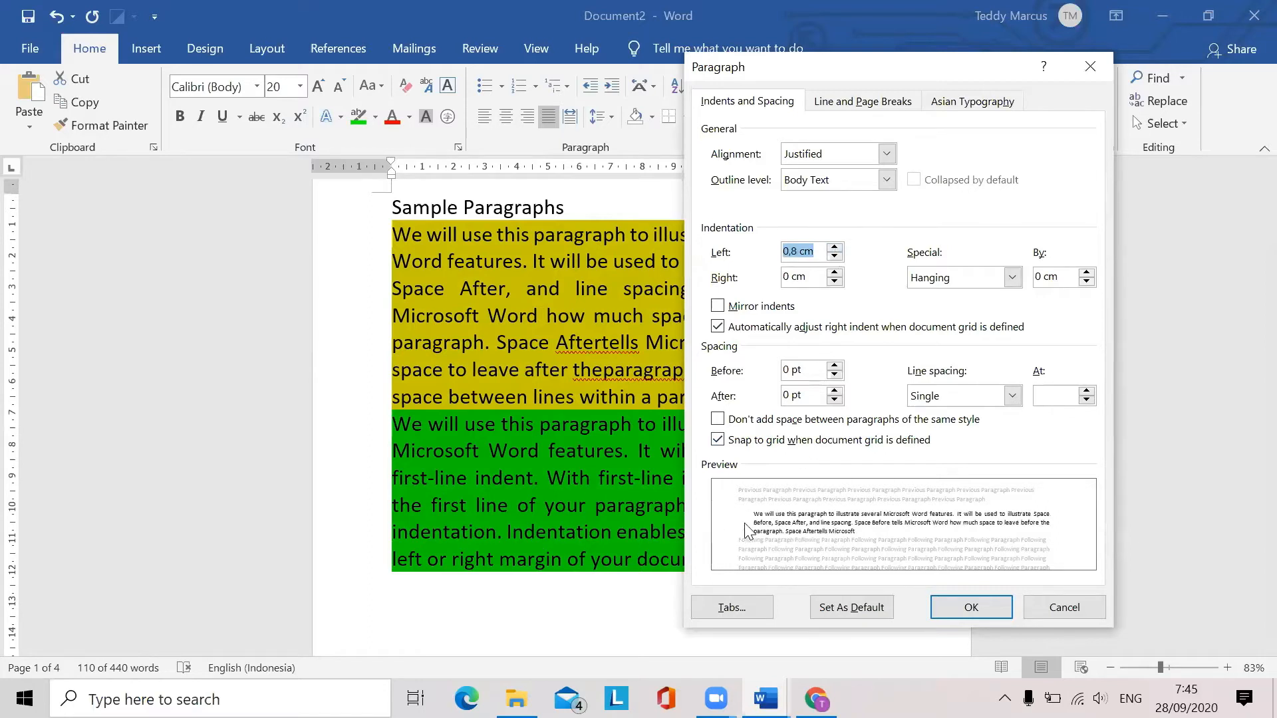
click(835, 248)
click(835, 248)
click(834, 248)
click(834, 248)
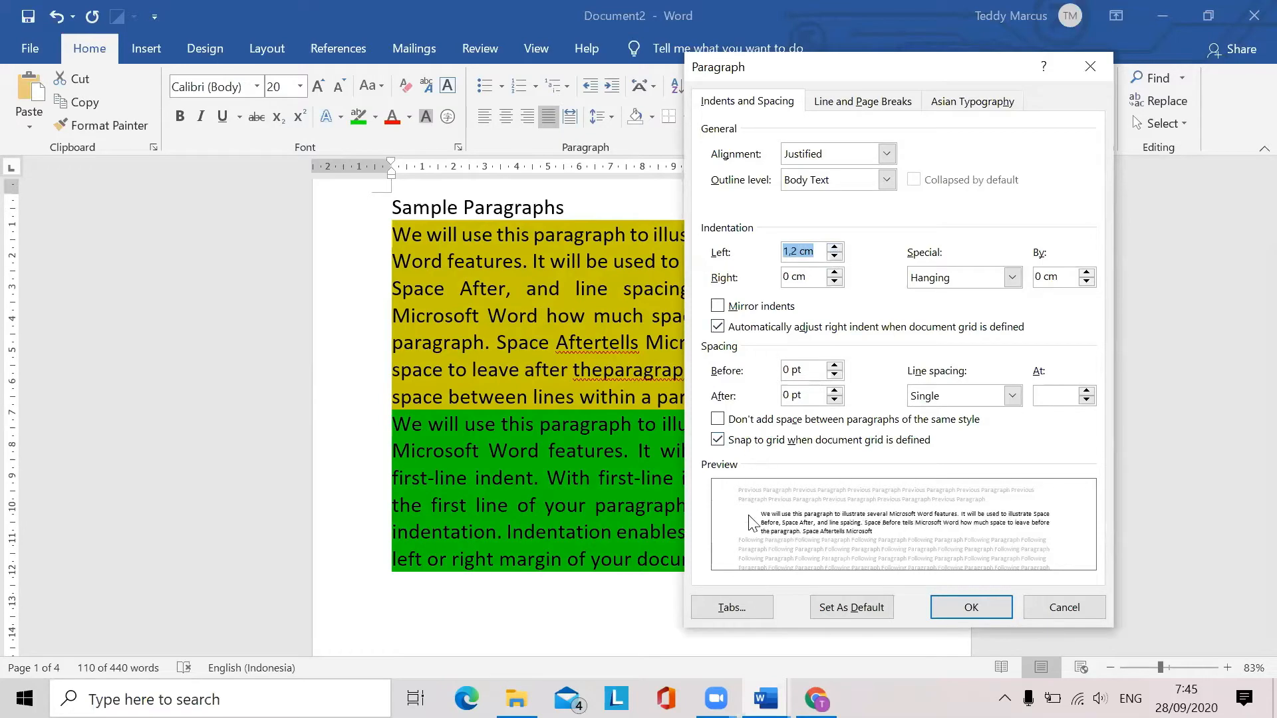
click(956, 609)
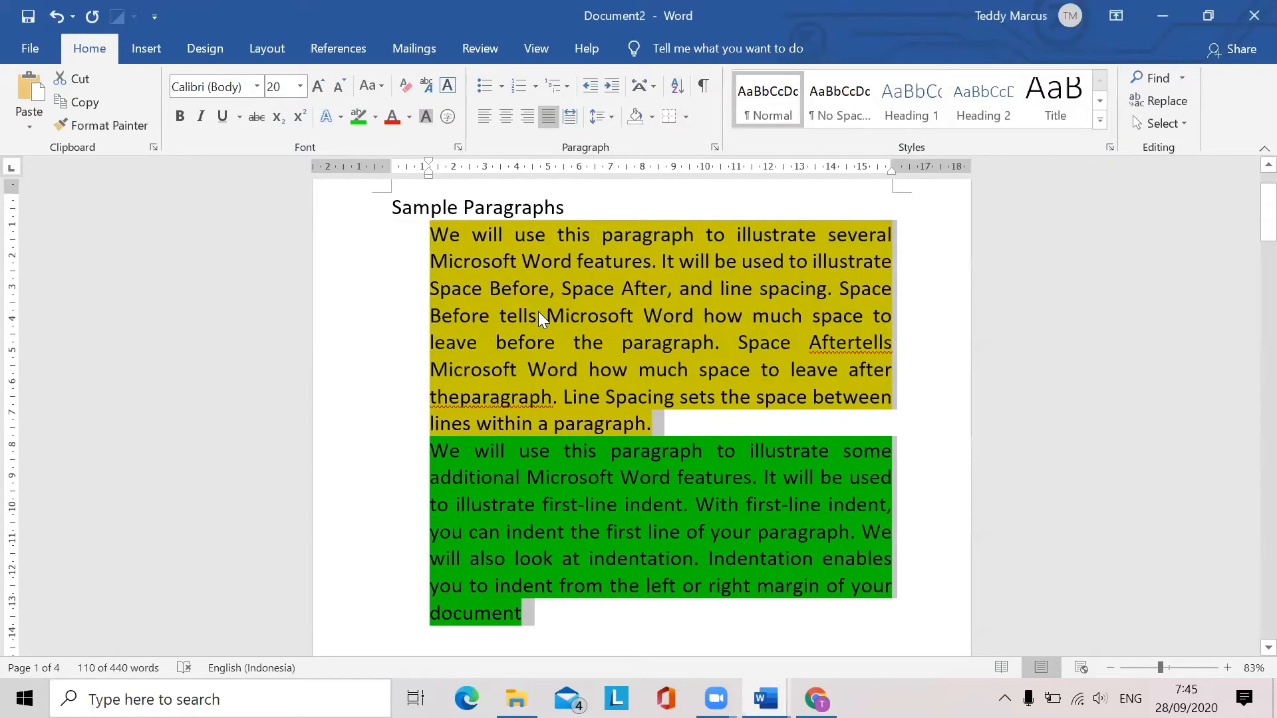
key(ctrl+z)
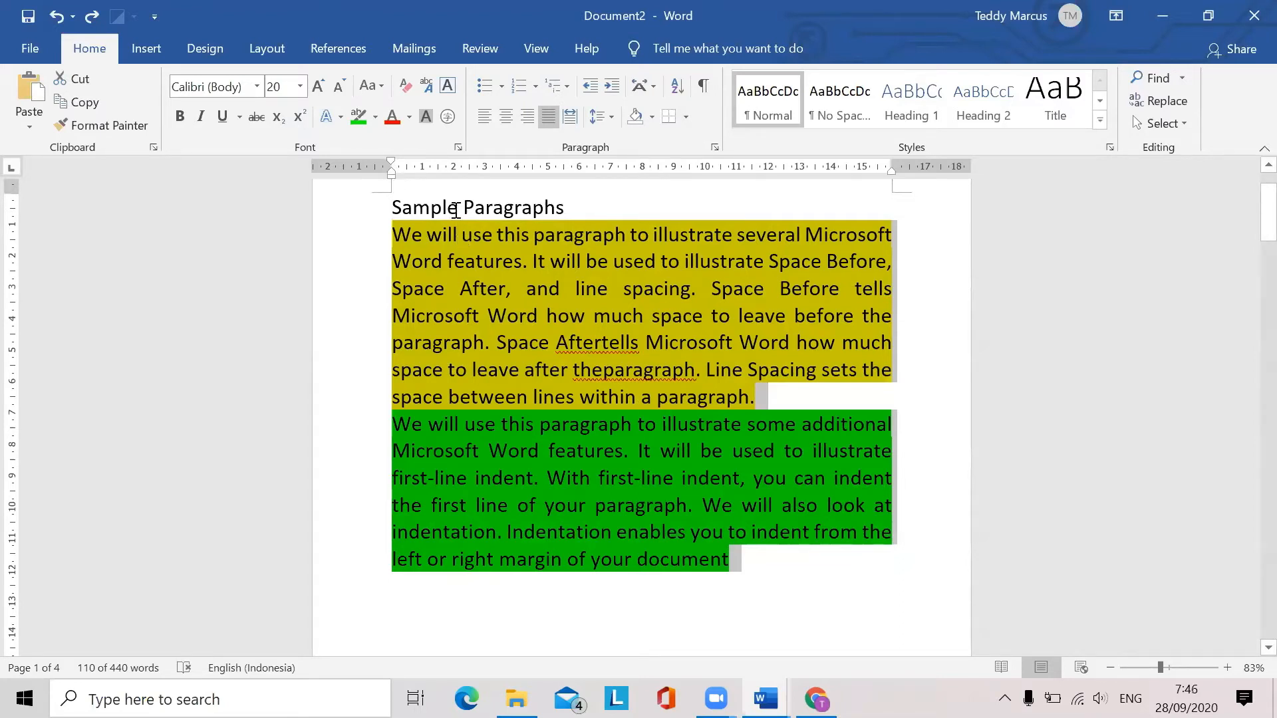
Indent both highlighted paragraphs about 3 cm from the left margin and about 2.7 cm from the right margin using the ruler
drag(393, 178, 491, 190)
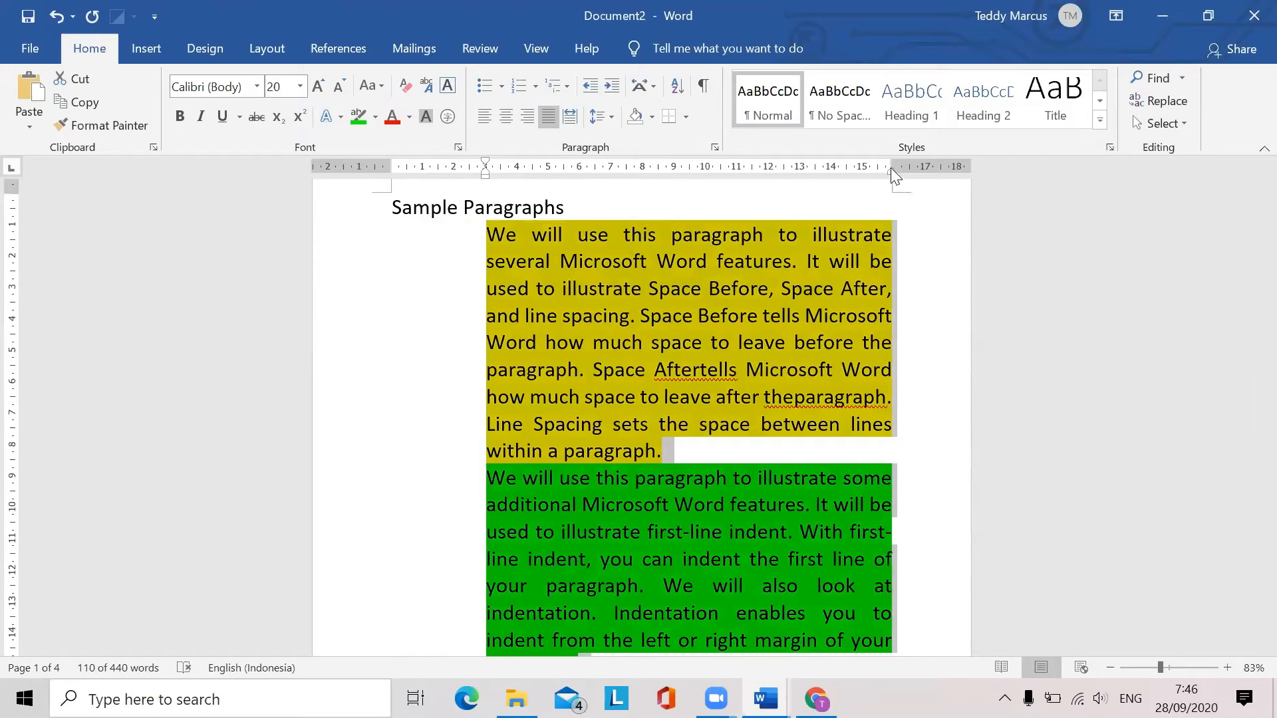
drag(892, 169, 808, 190)
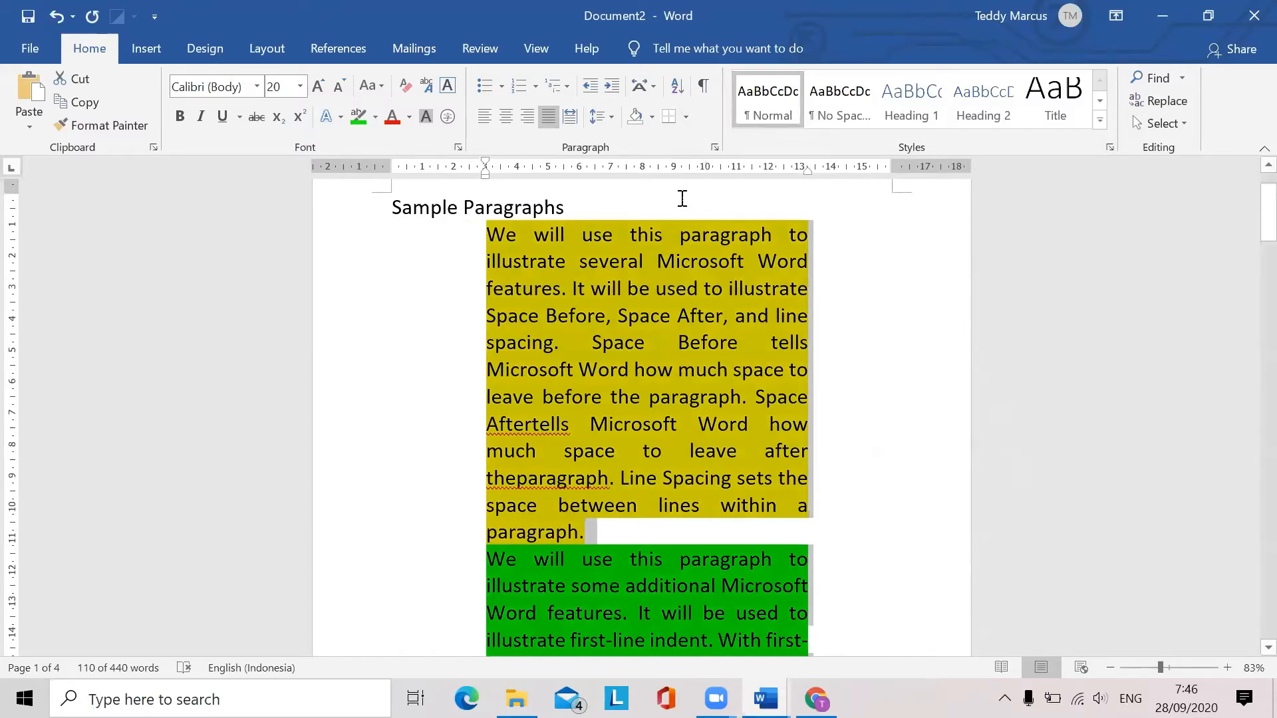
Switch to the exercise PDF in Chrome and examine the numbering and bulleting examples on page 3
click(813, 697)
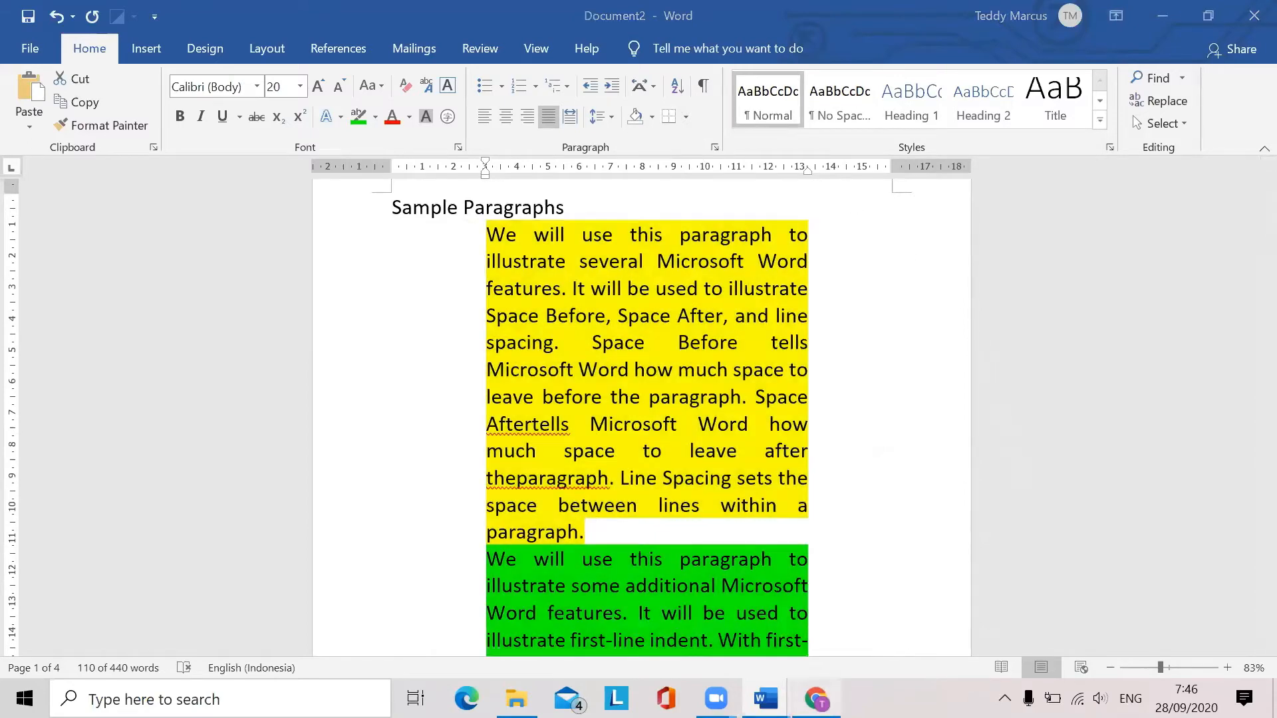
scroll(732, 452, down, 10)
scroll(732, 452, down, 10)
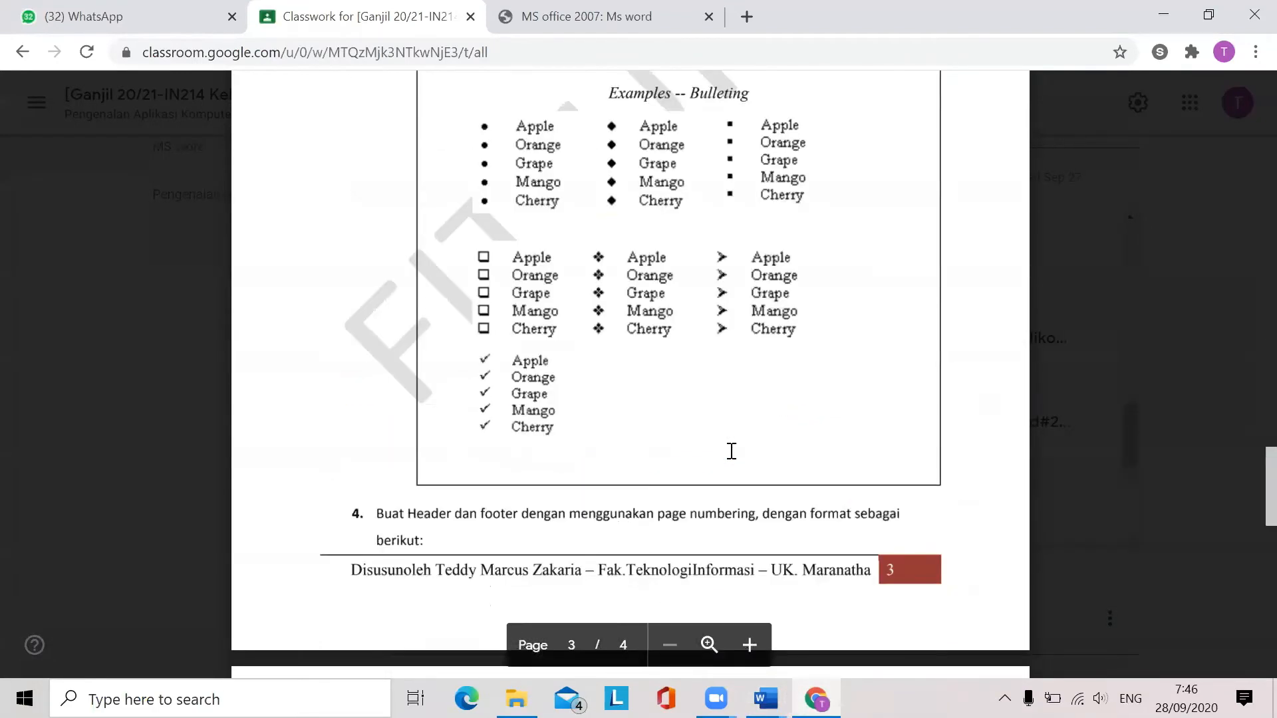
scroll(731, 452, up, 6)
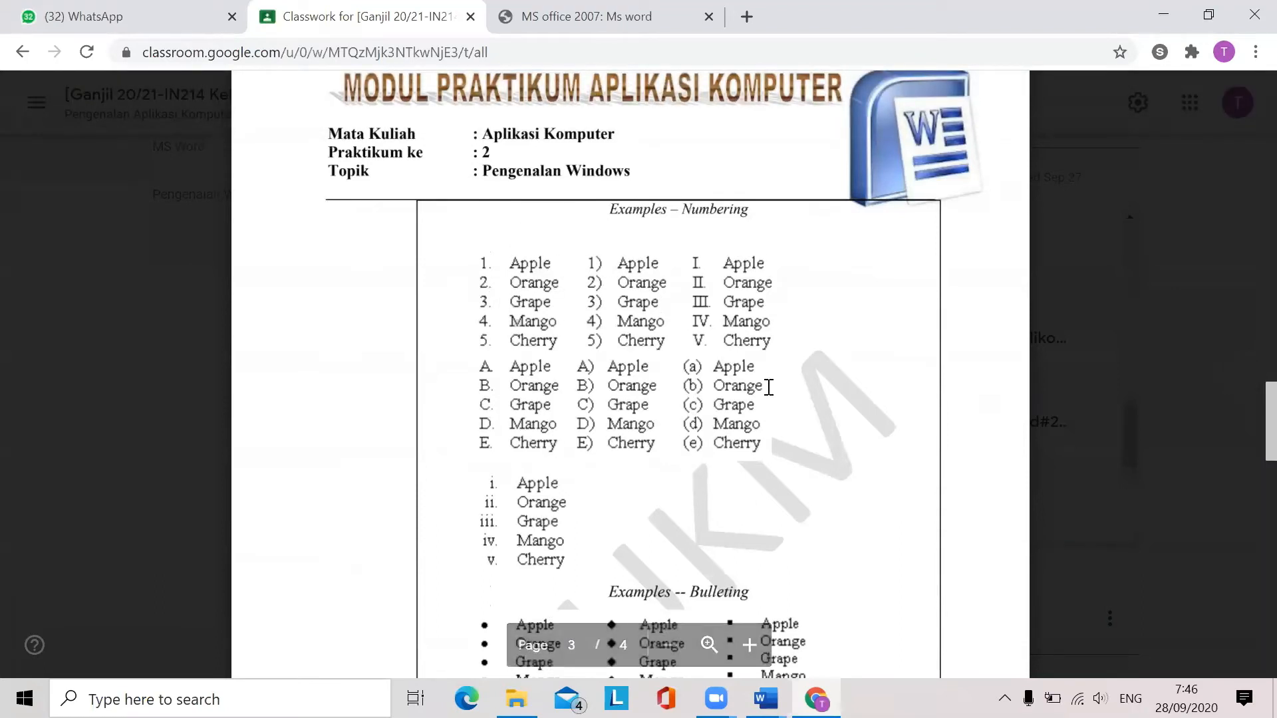
scroll(678, 536, down, 6)
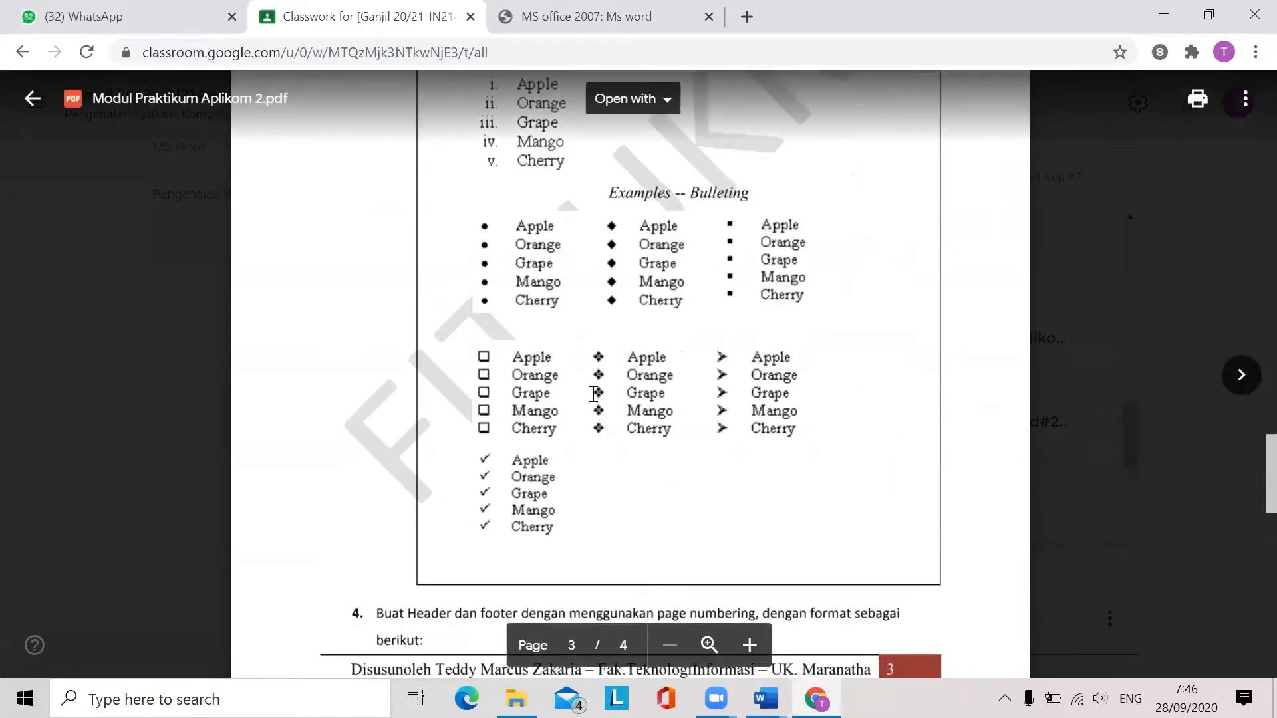
Switch back to Document2 in Word, hide the ruler and show it again
mouse_move(765, 698)
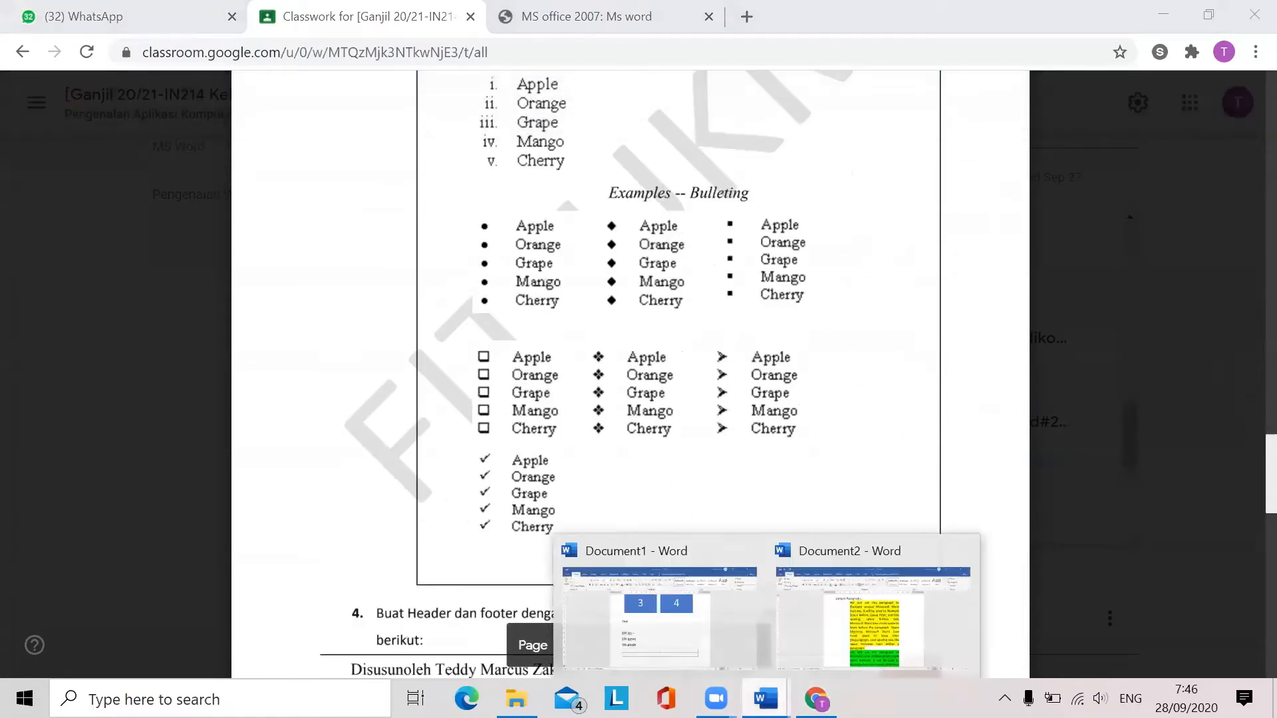
click(854, 617)
scroll(695, 502, down, 6)
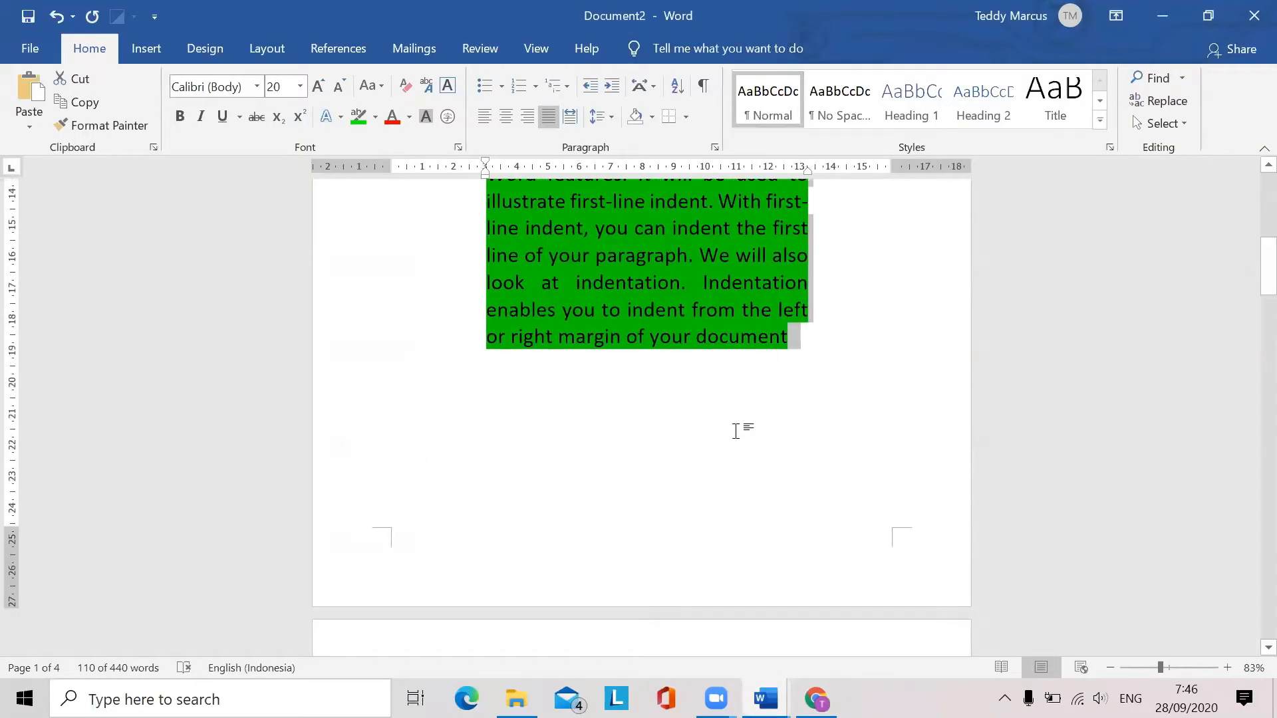
scroll(728, 465, up, 2)
scroll(720, 512, up, 1)
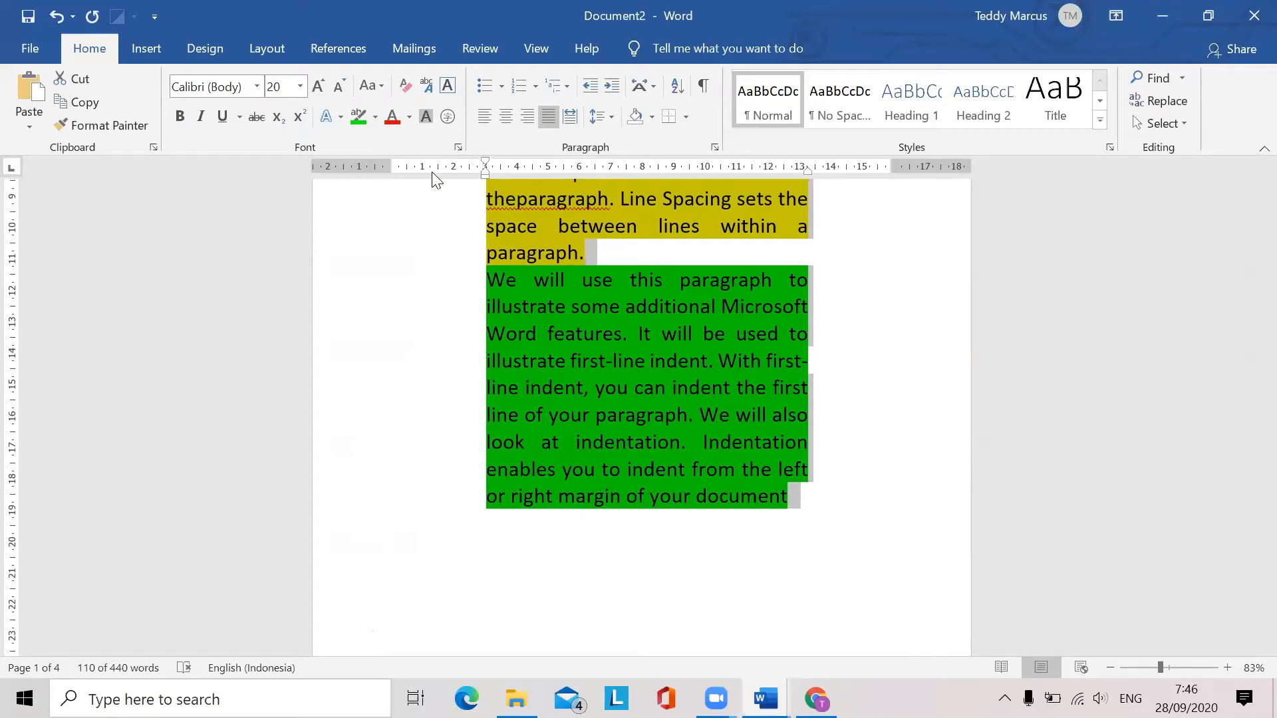
click(536, 49)
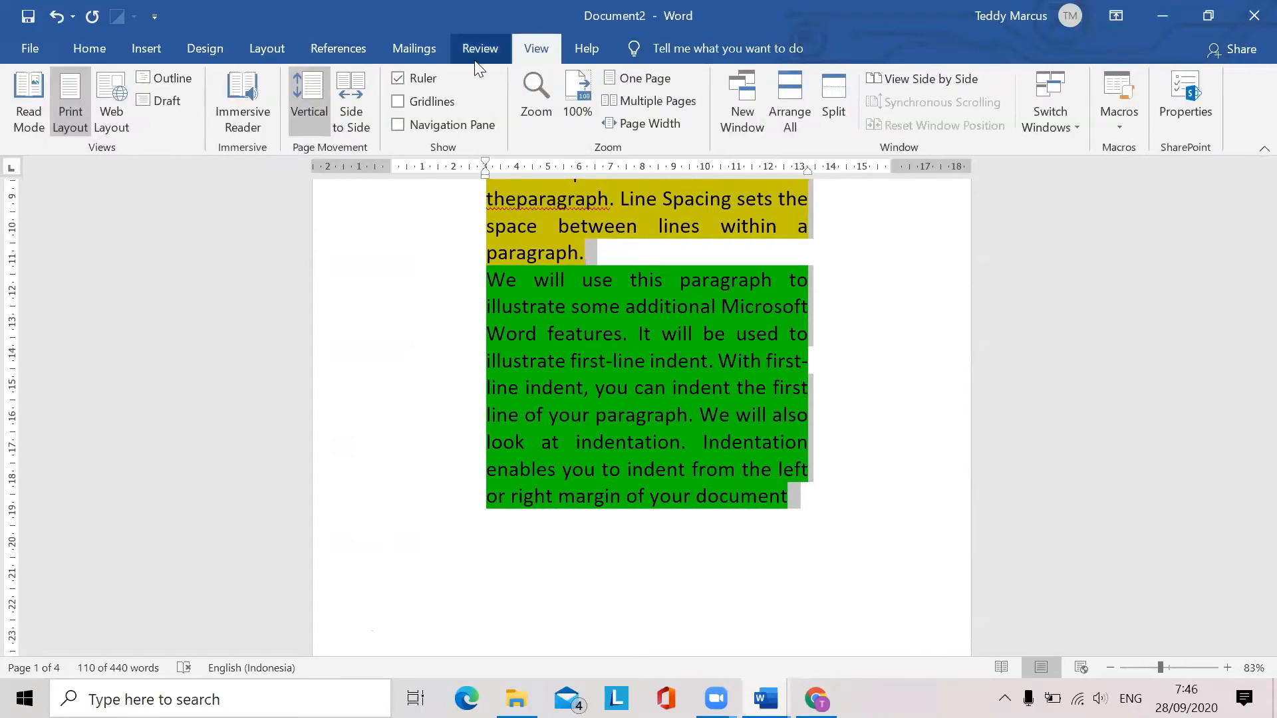
click(398, 79)
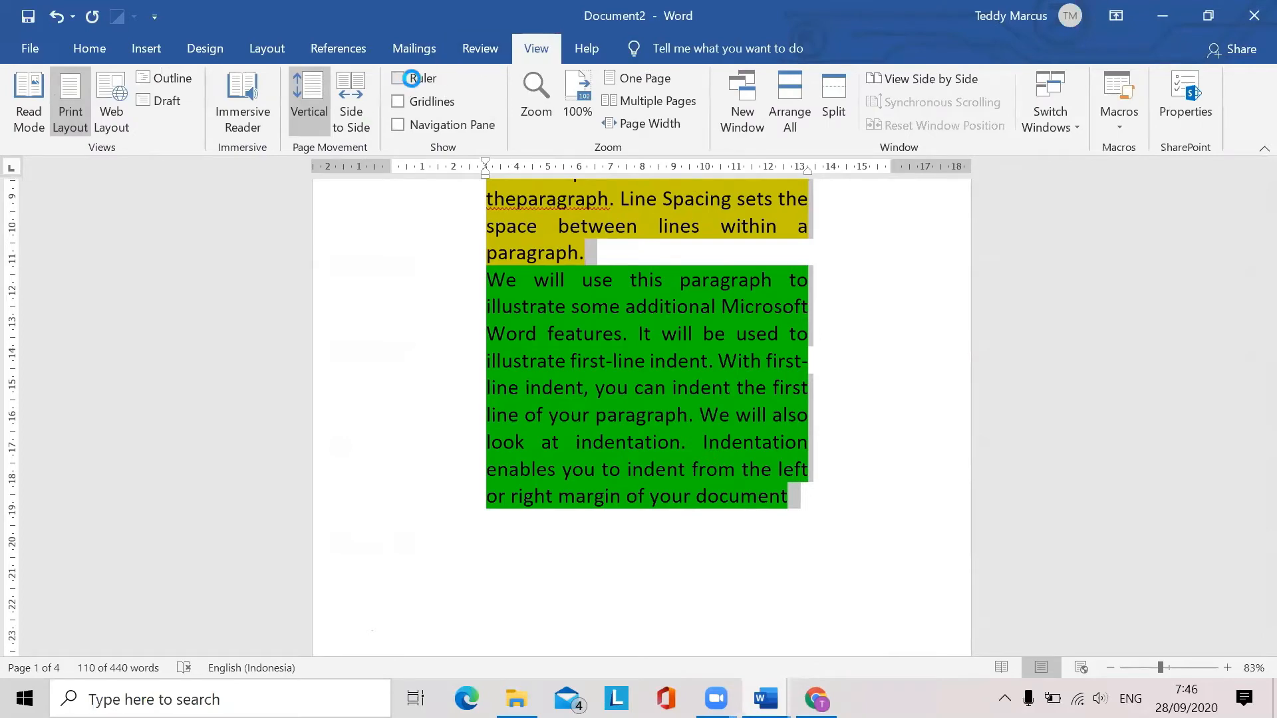
scroll(824, 361, up, 3)
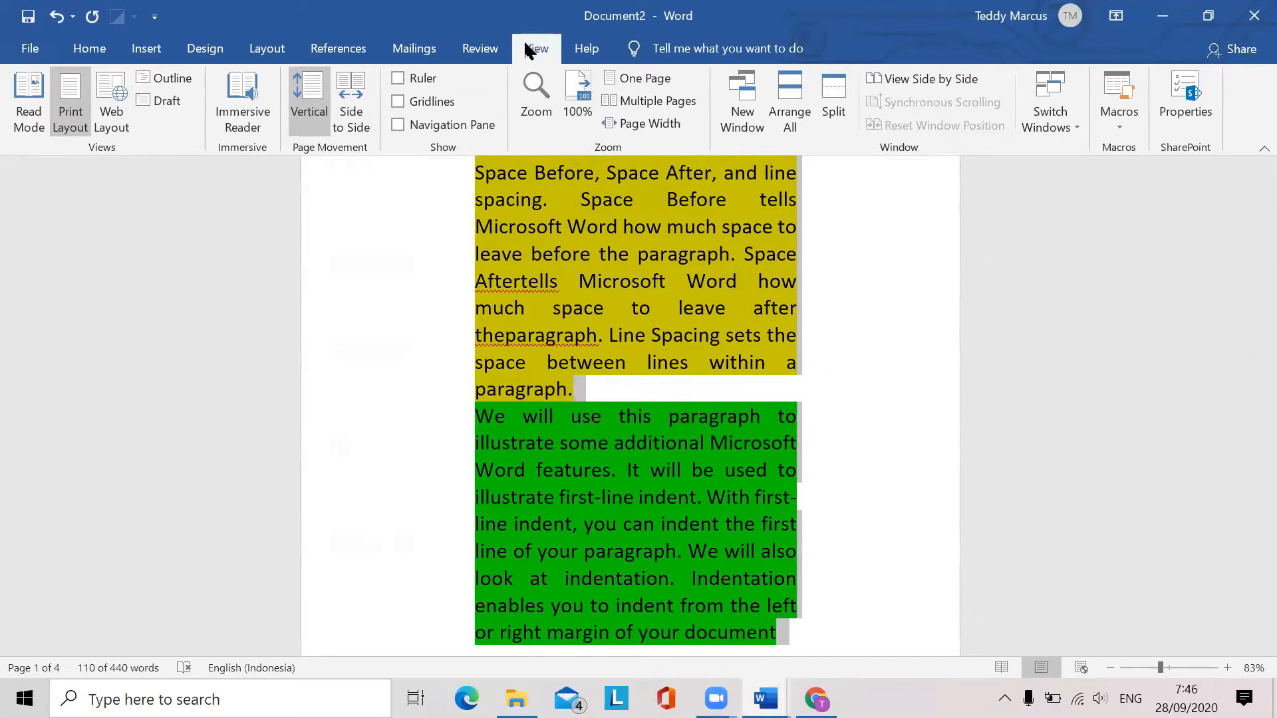
click(403, 80)
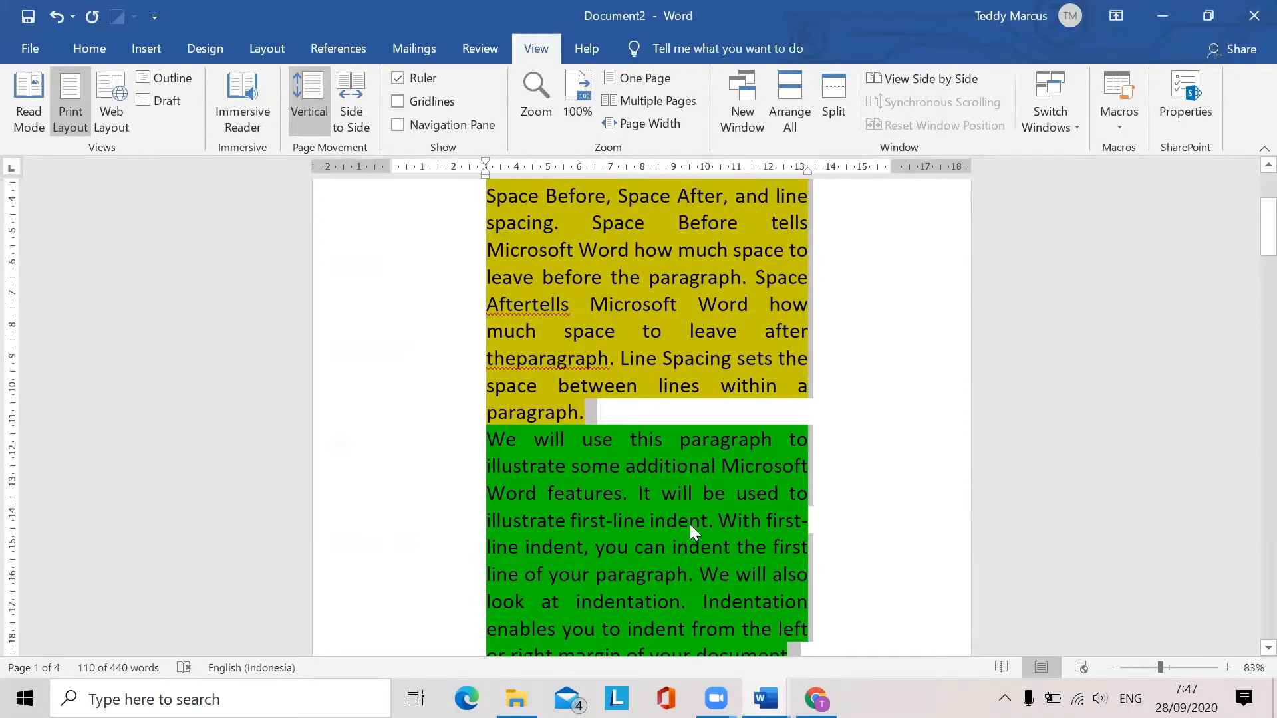
Switch to the exercise PDF in Chrome and examine the header and footer page numbering layouts of exercise 4, items a to d
click(817, 699)
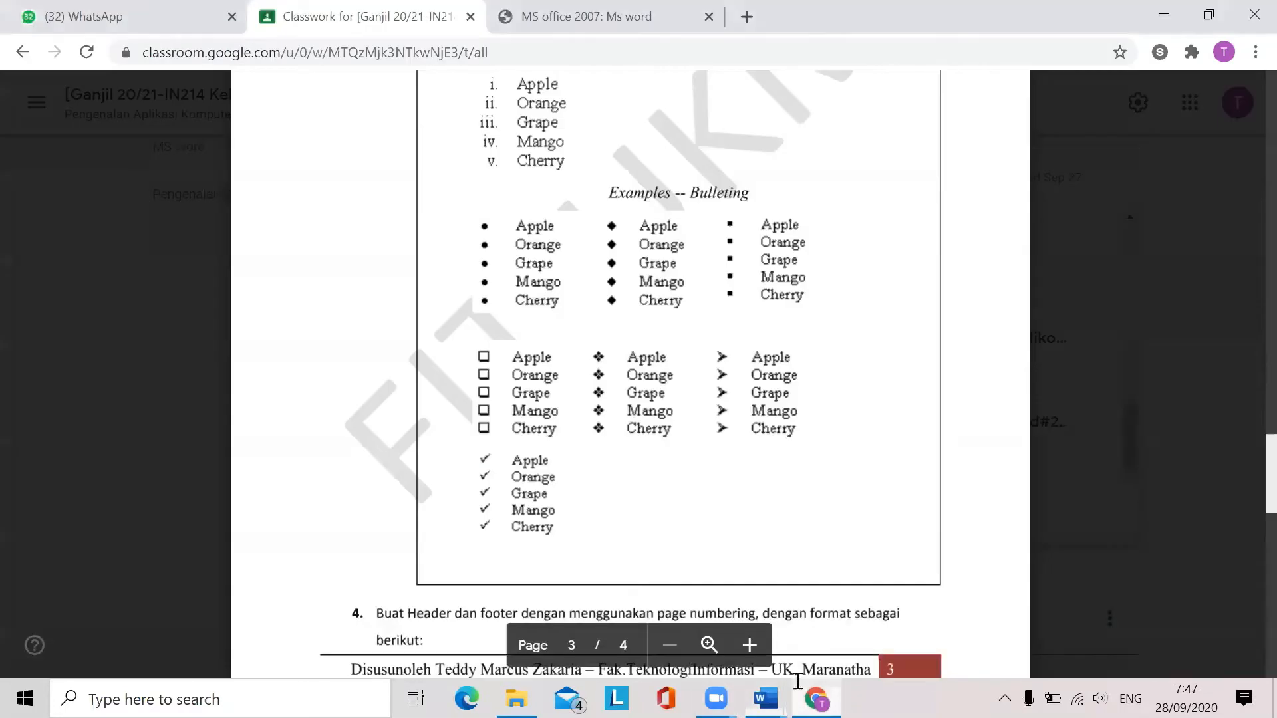
scroll(758, 544, down, 5)
scroll(738, 507, up, 8)
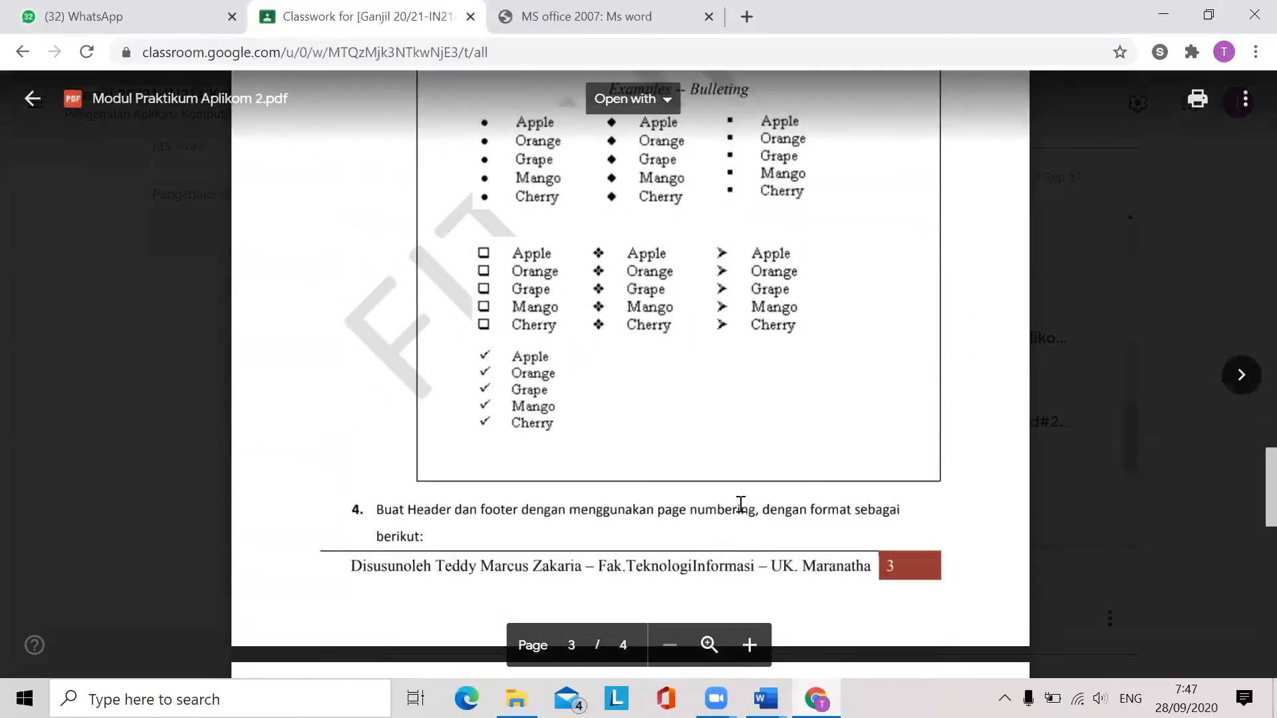
scroll(632, 300, down, 10)
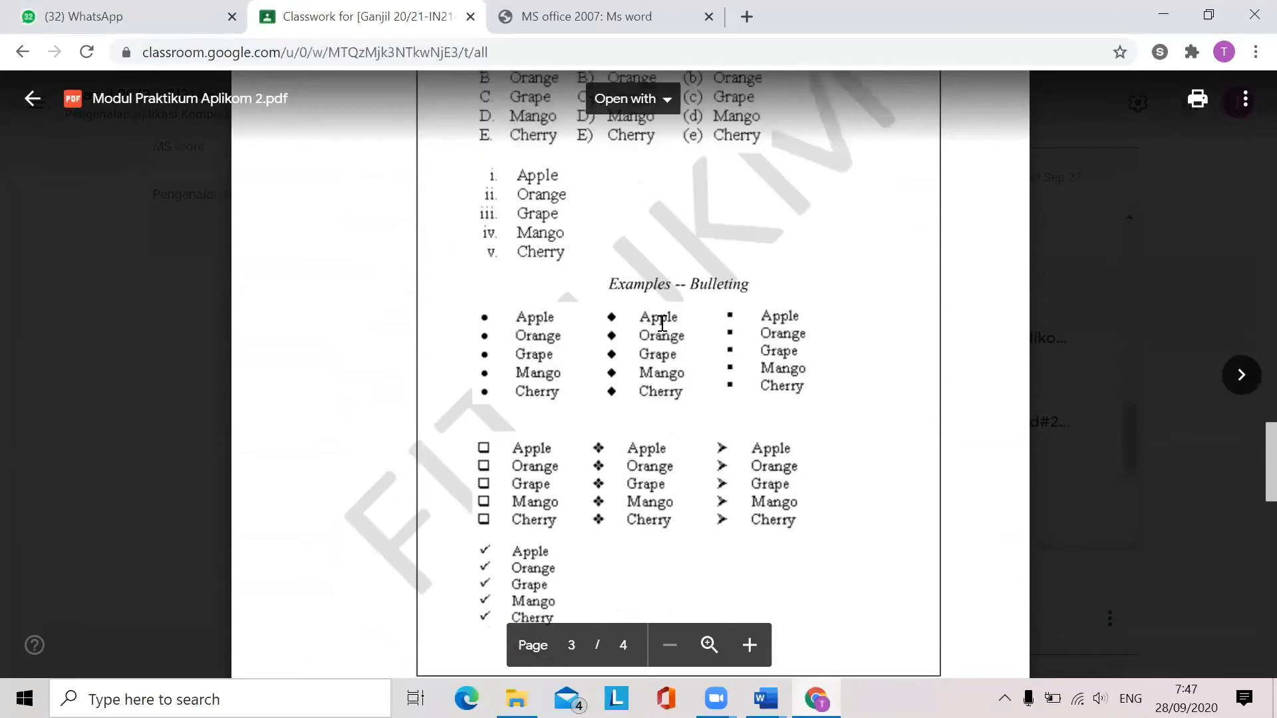
scroll(684, 331, down, 1)
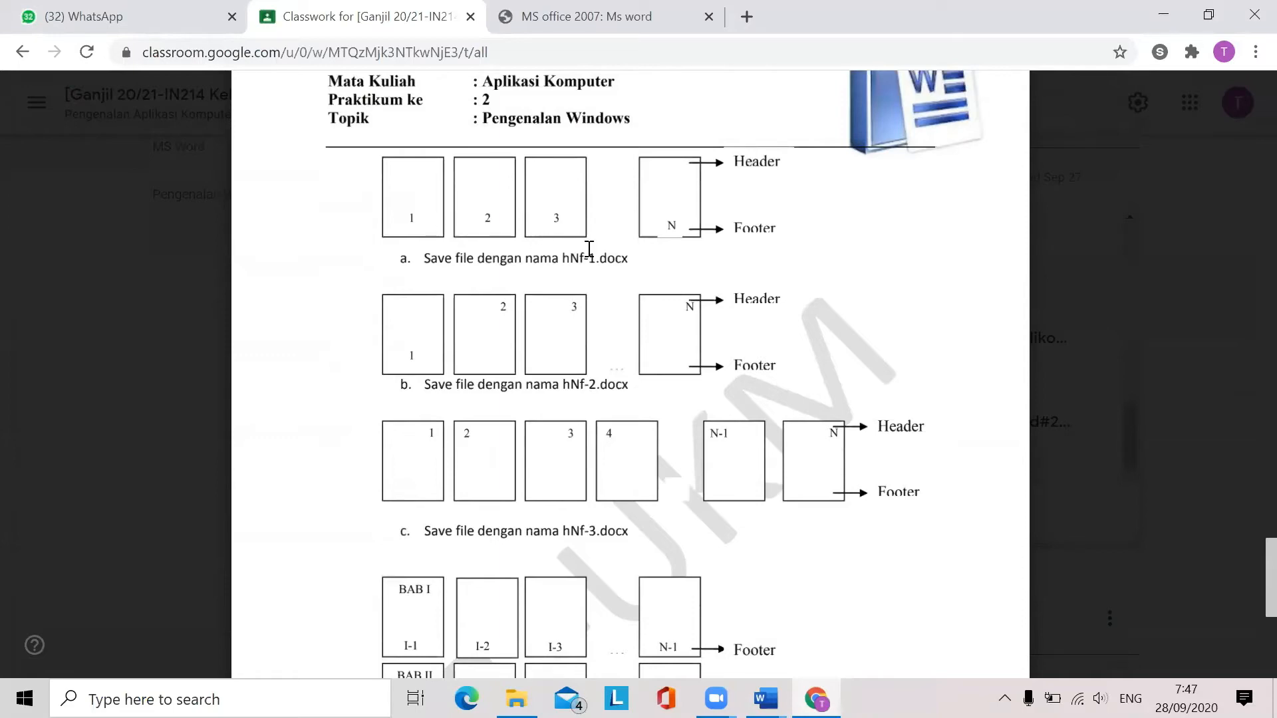
scroll(592, 248, up, 5)
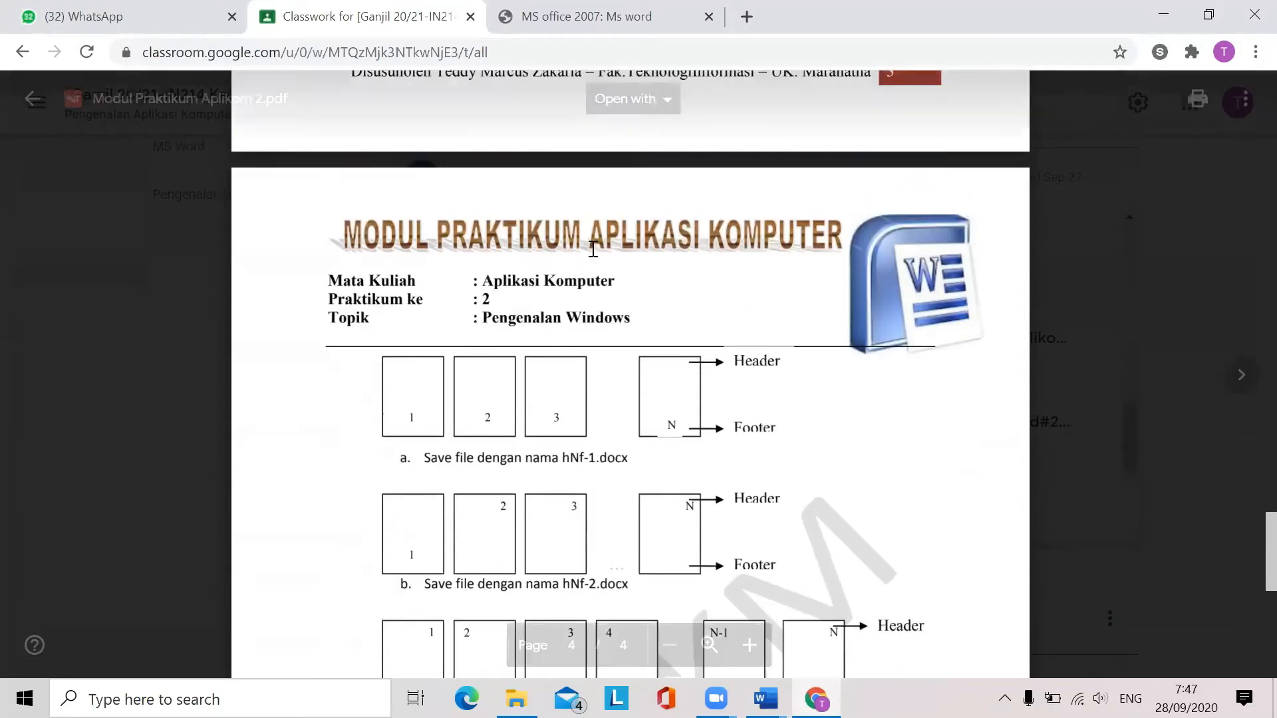
scroll(592, 247, down, 5)
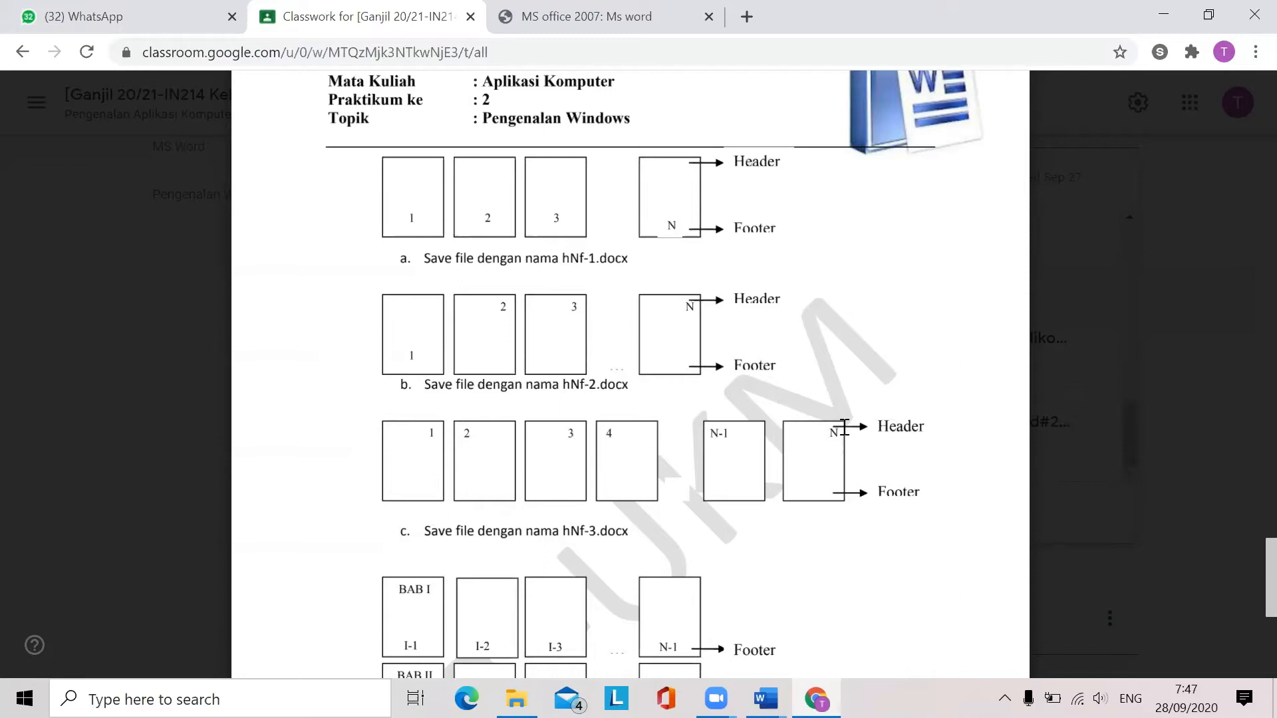
scroll(718, 473, down, 5)
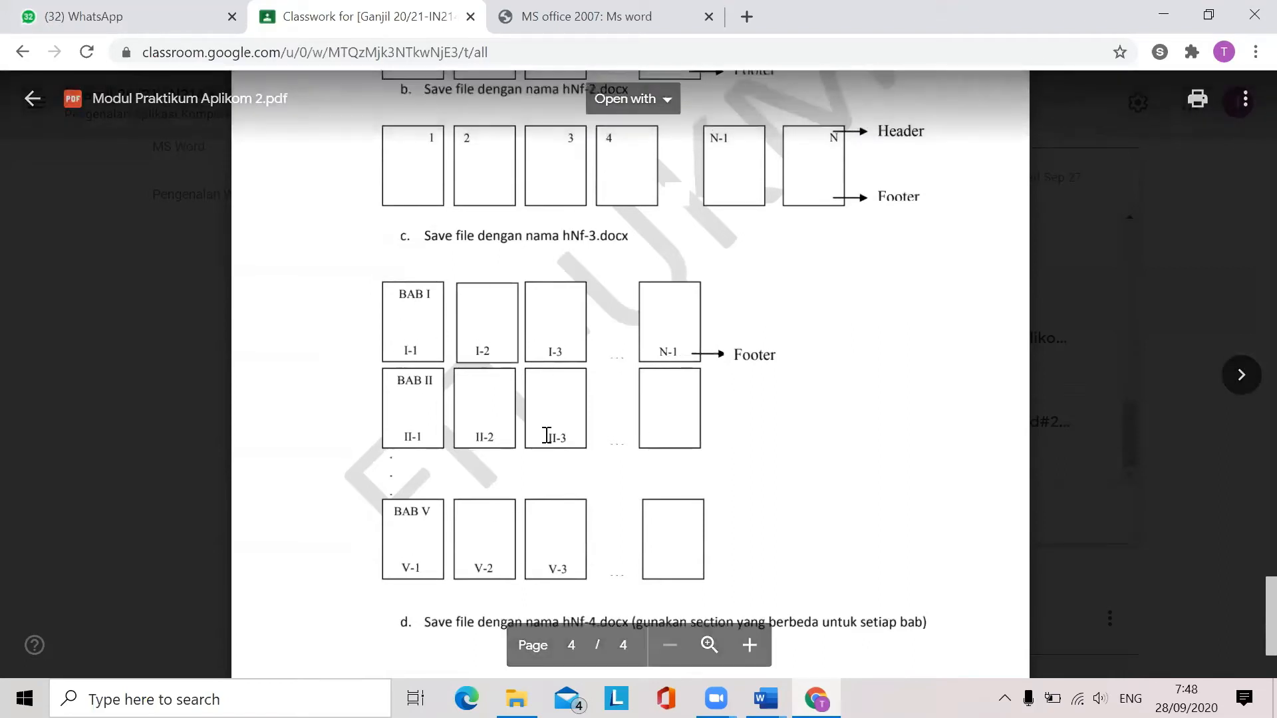
scroll(547, 435, up, 5)
scroll(545, 382, down, 1)
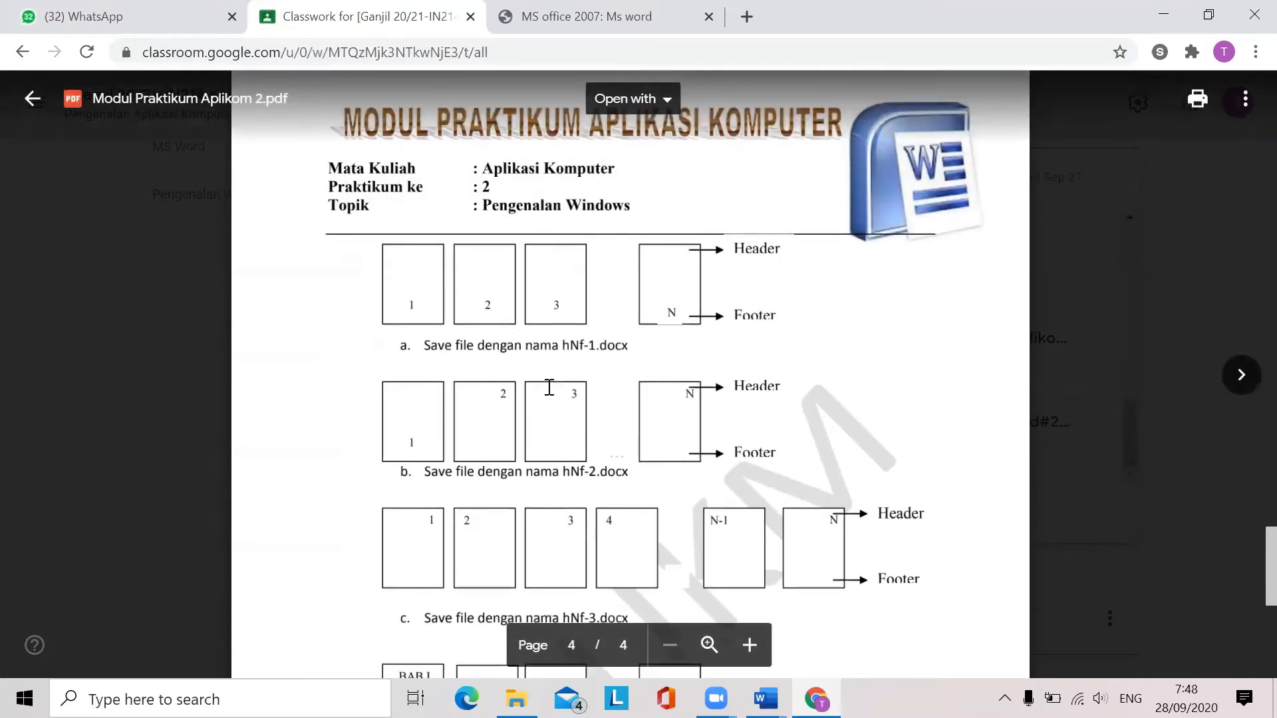
Review the page numbering layouts for hNf-1.docx to hNf-4.docx on page 4 of the exercise PDF
scroll(549, 388, down, 6)
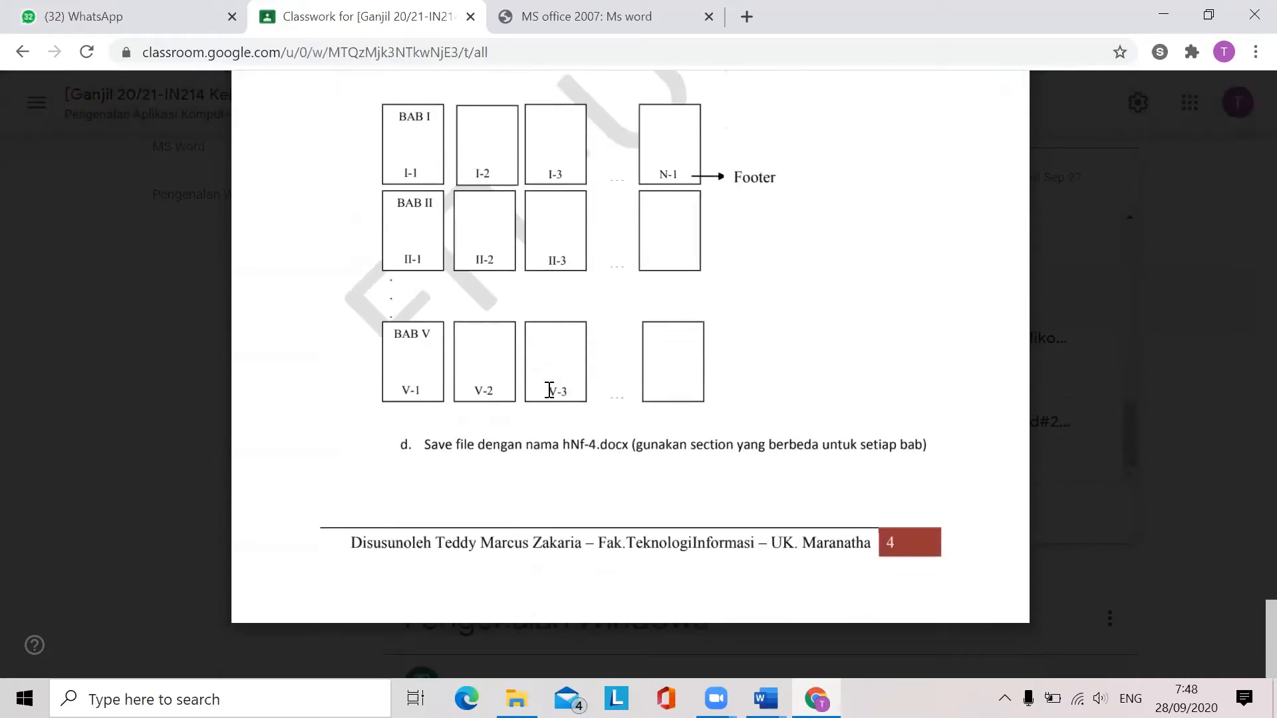
scroll(518, 318, up, 7)
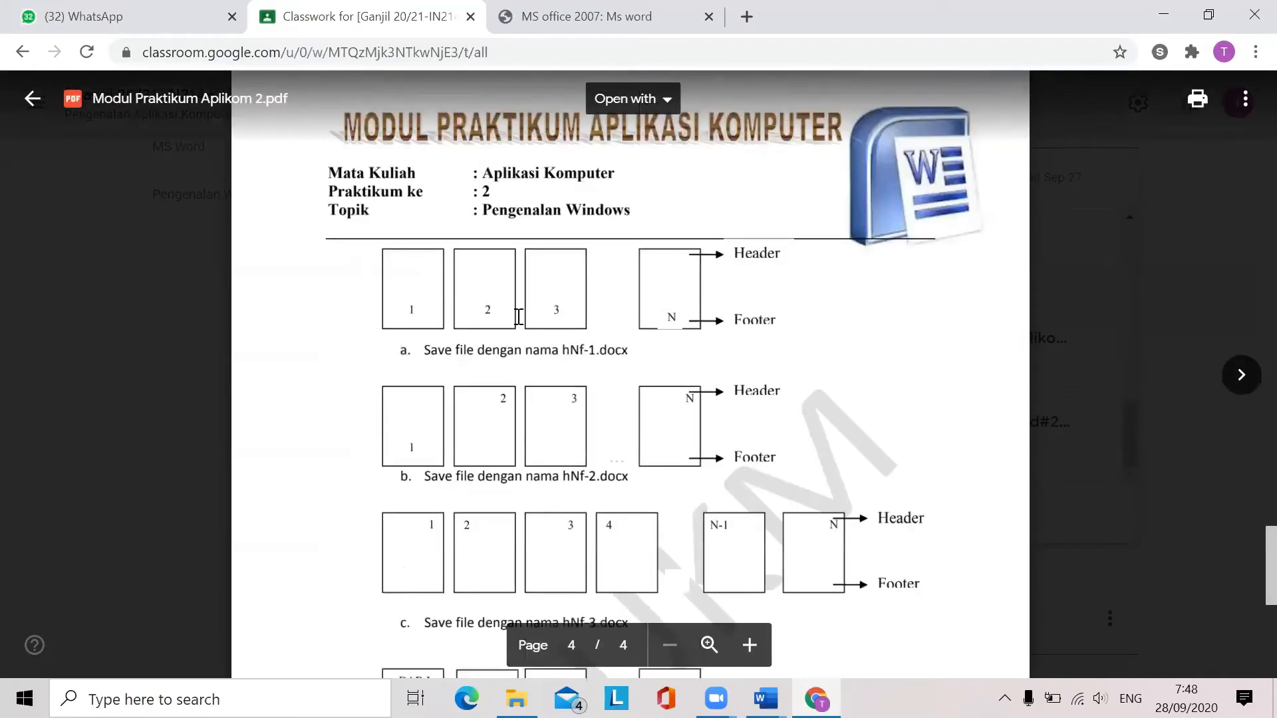
scroll(518, 316, down, 7)
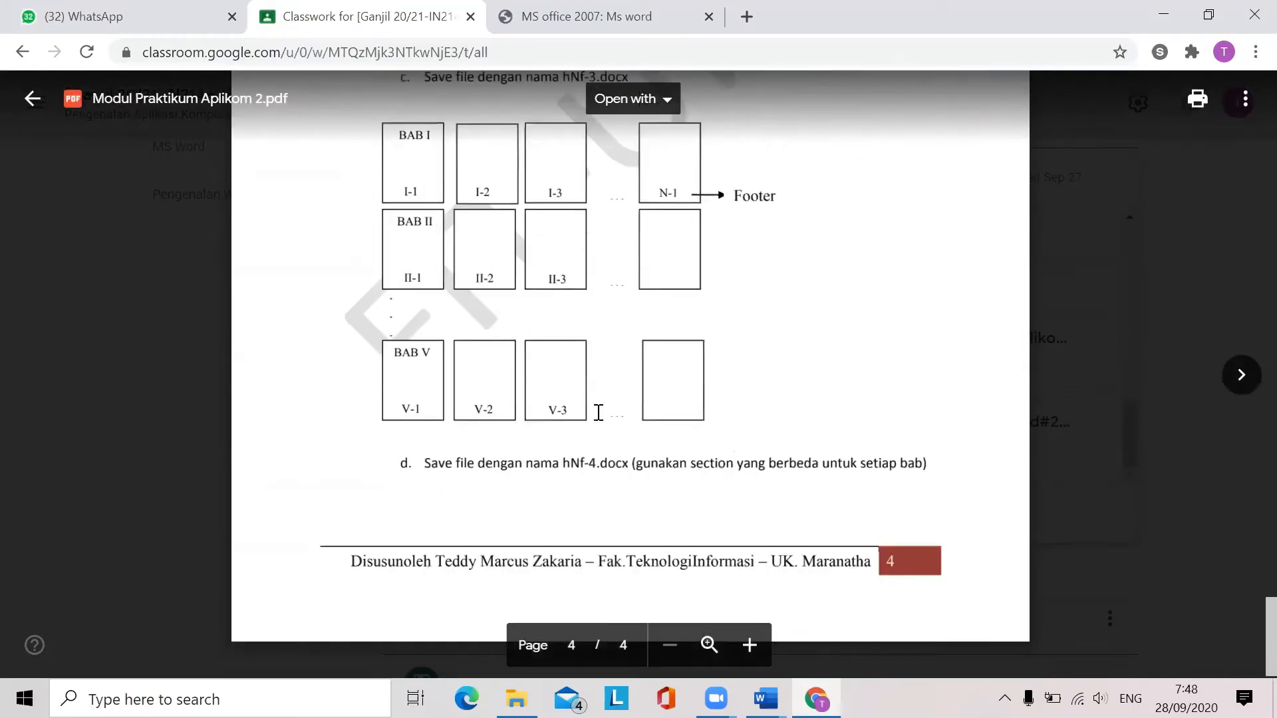
scroll(516, 336, up, 2)
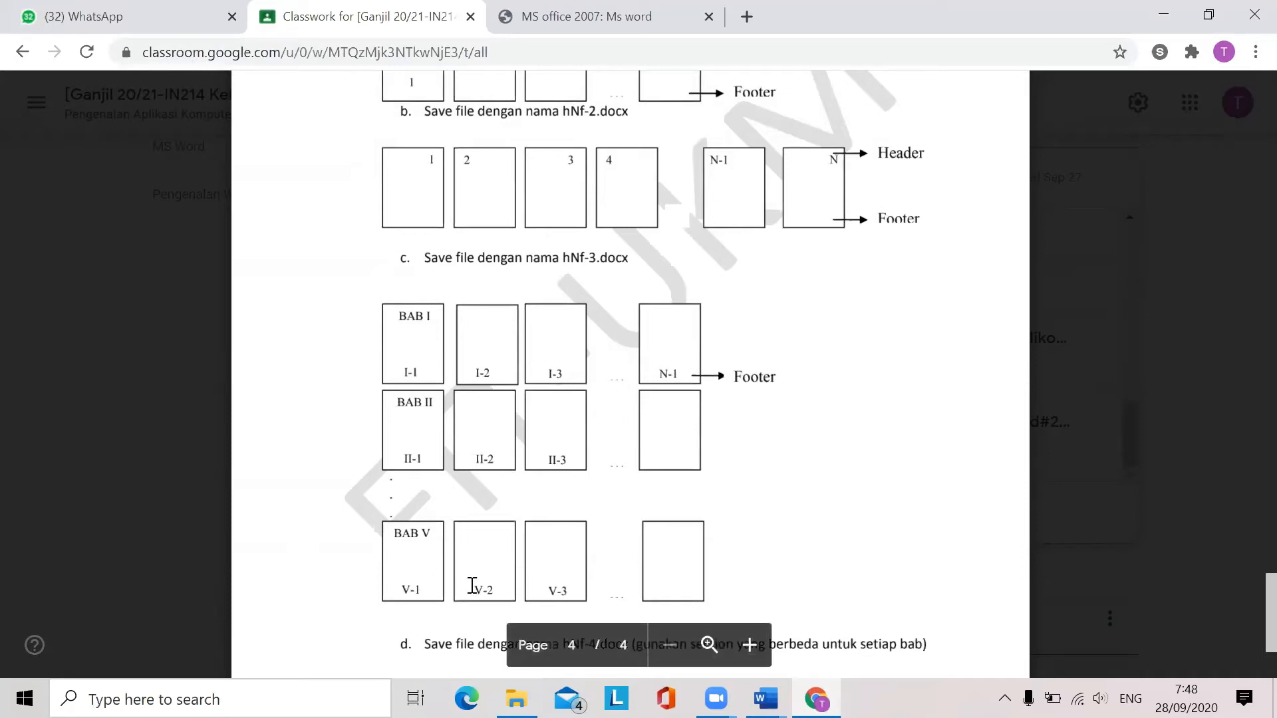
scroll(559, 463, up, 7)
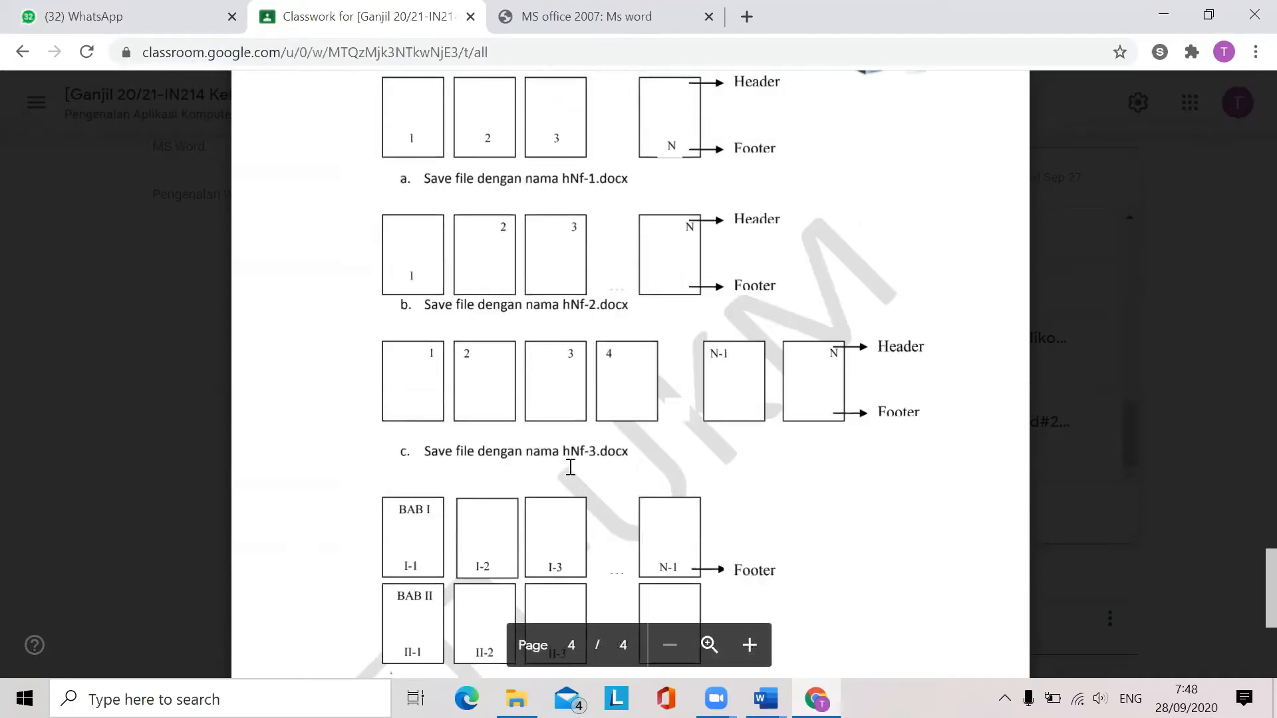
scroll(548, 469, down, 1)
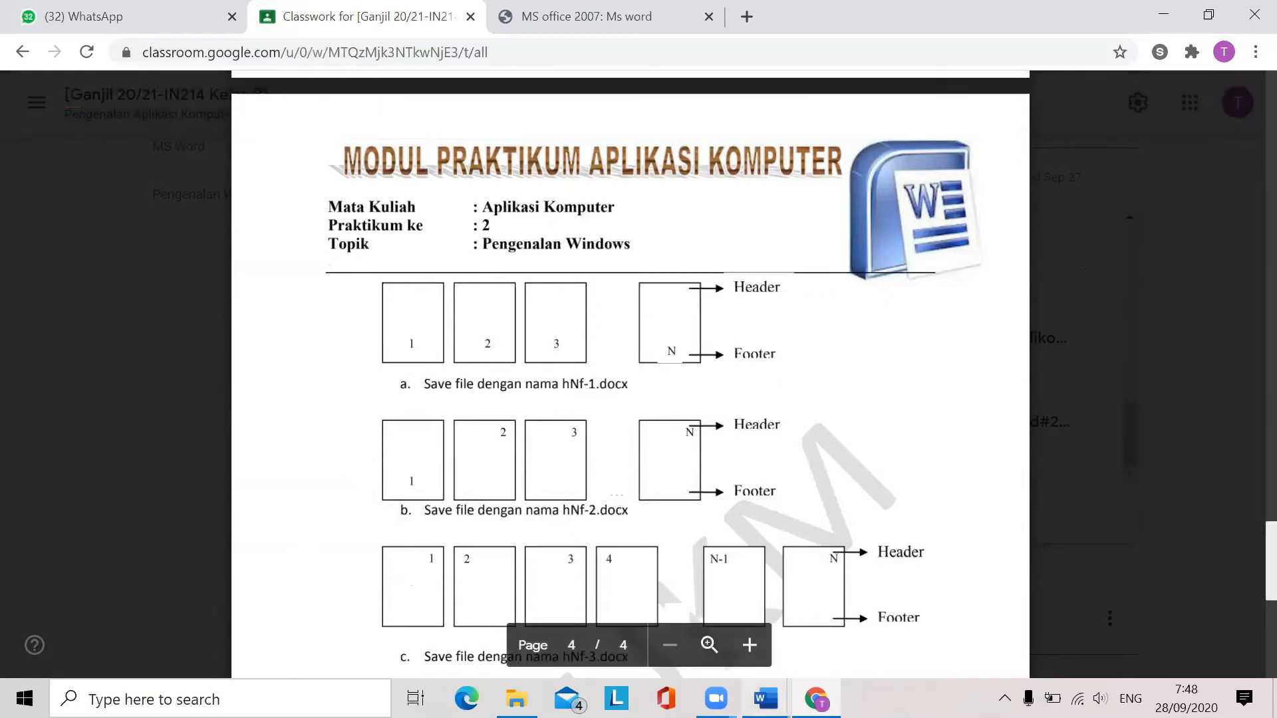
Switch to Word and create a new blank document
mouse_move(765, 698)
click(856, 605)
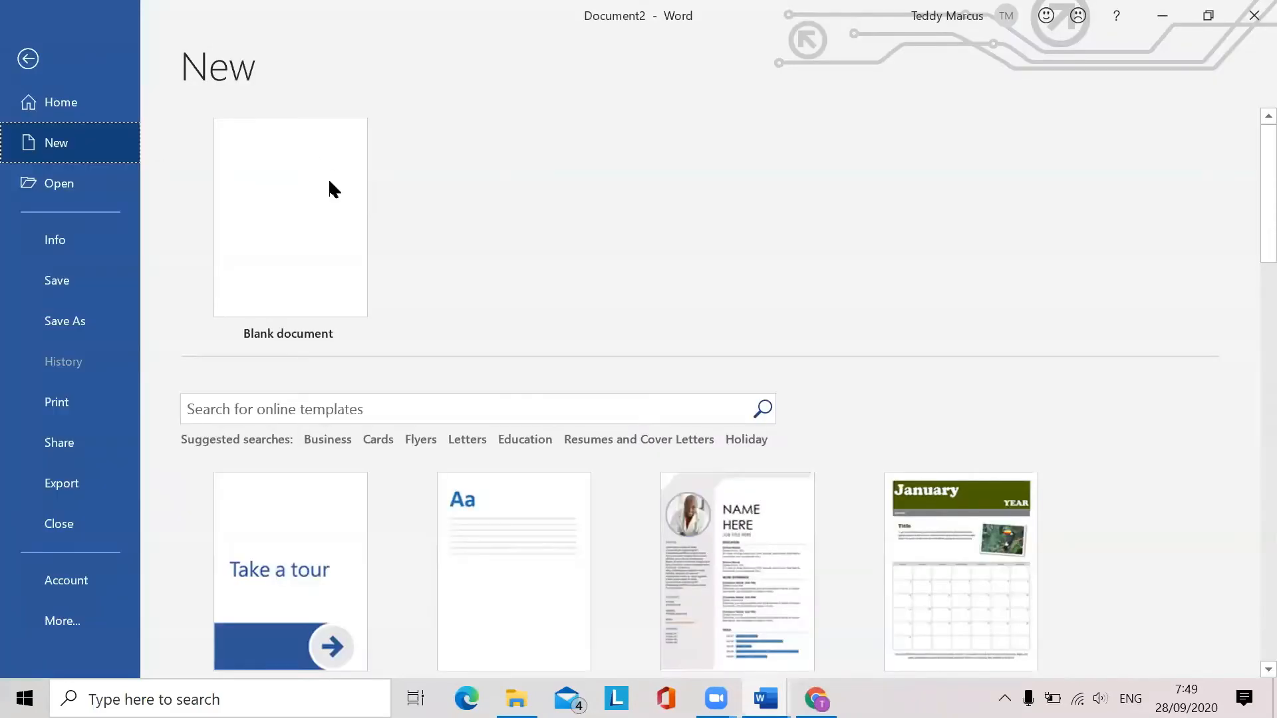
click(329, 182)
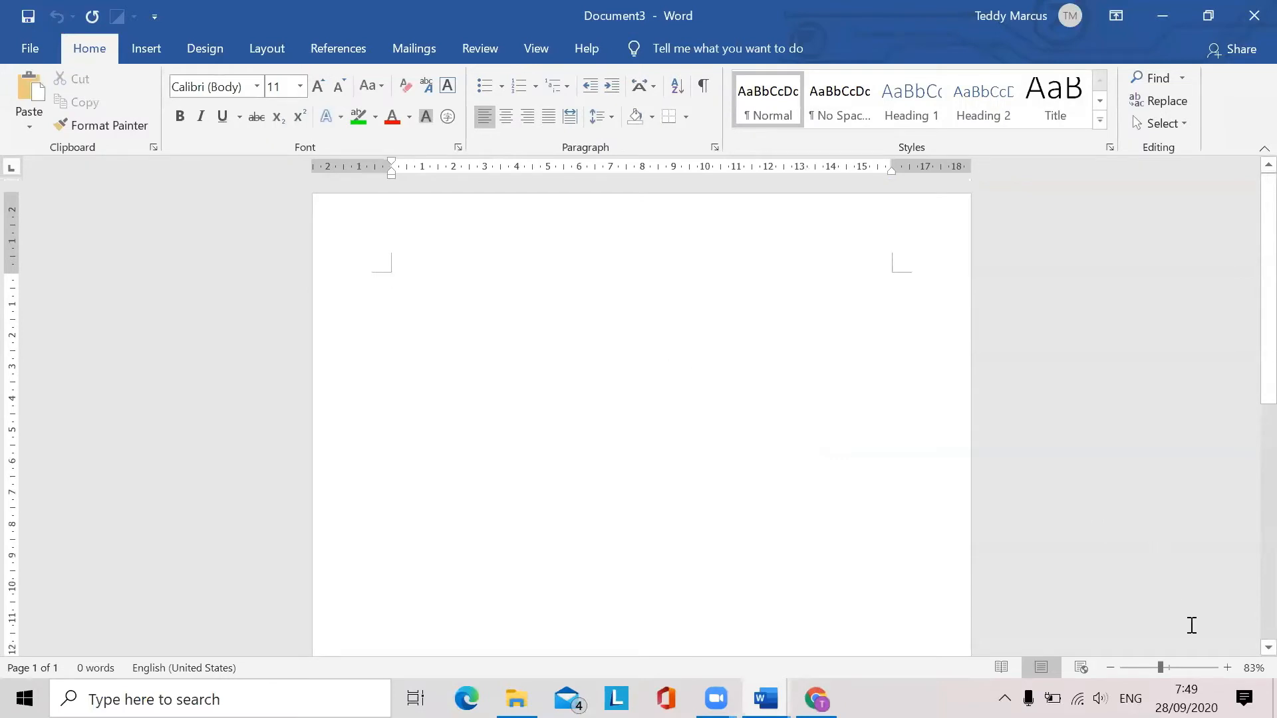
Insert four page breaks so that the blank document has five pages
drag(1161, 667, 1135, 666)
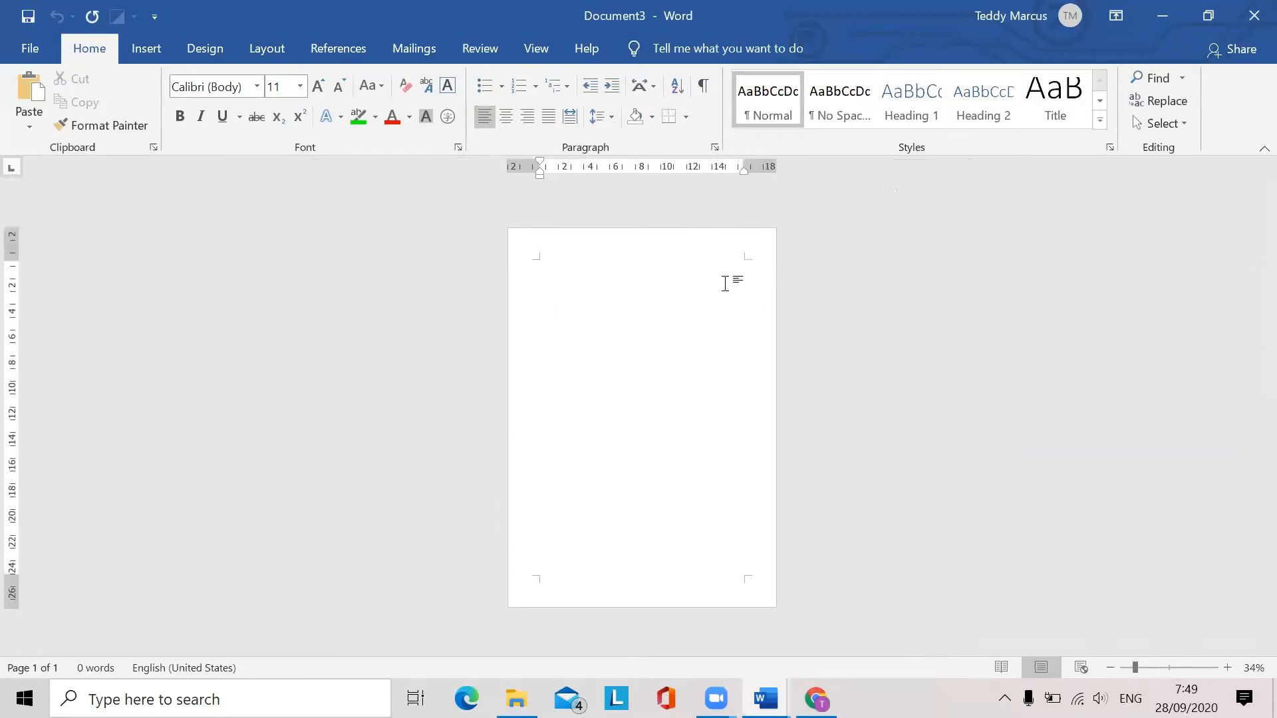
key(ctrl+Return)
key(ctrl+Return)
key(ctrl+Return)
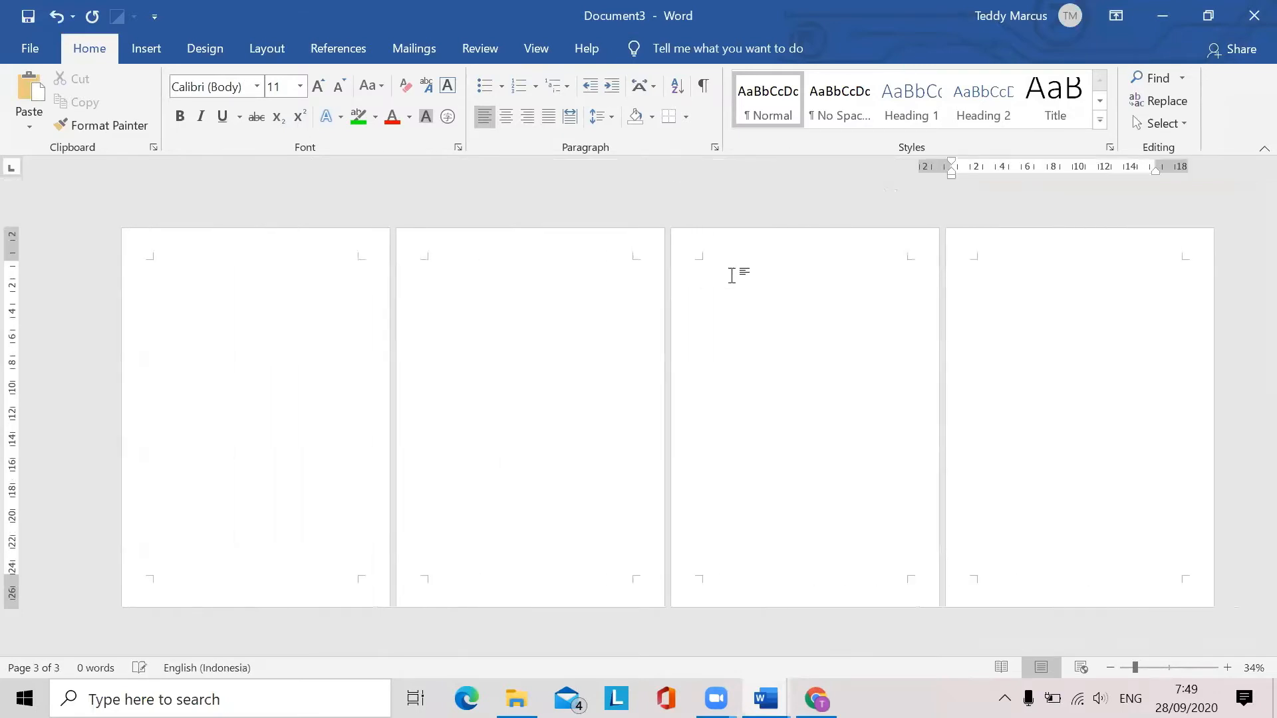
key(ctrl+Return)
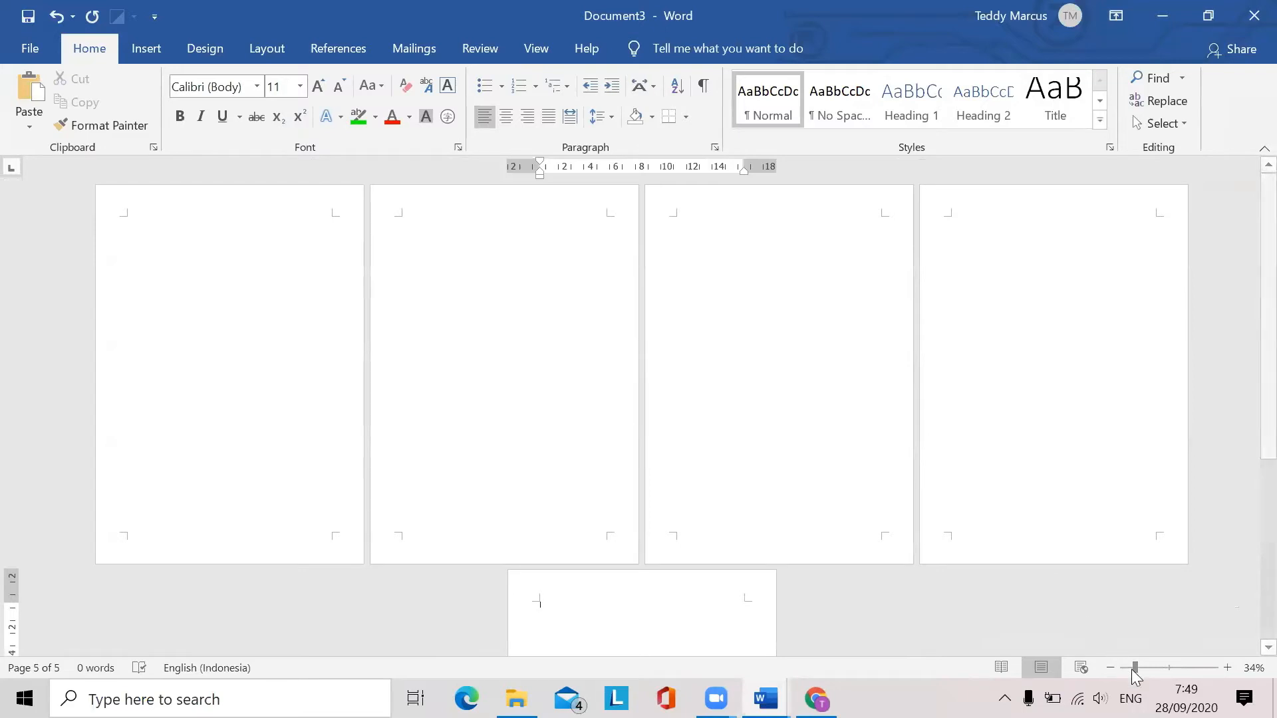
drag(1135, 665, 1132, 663)
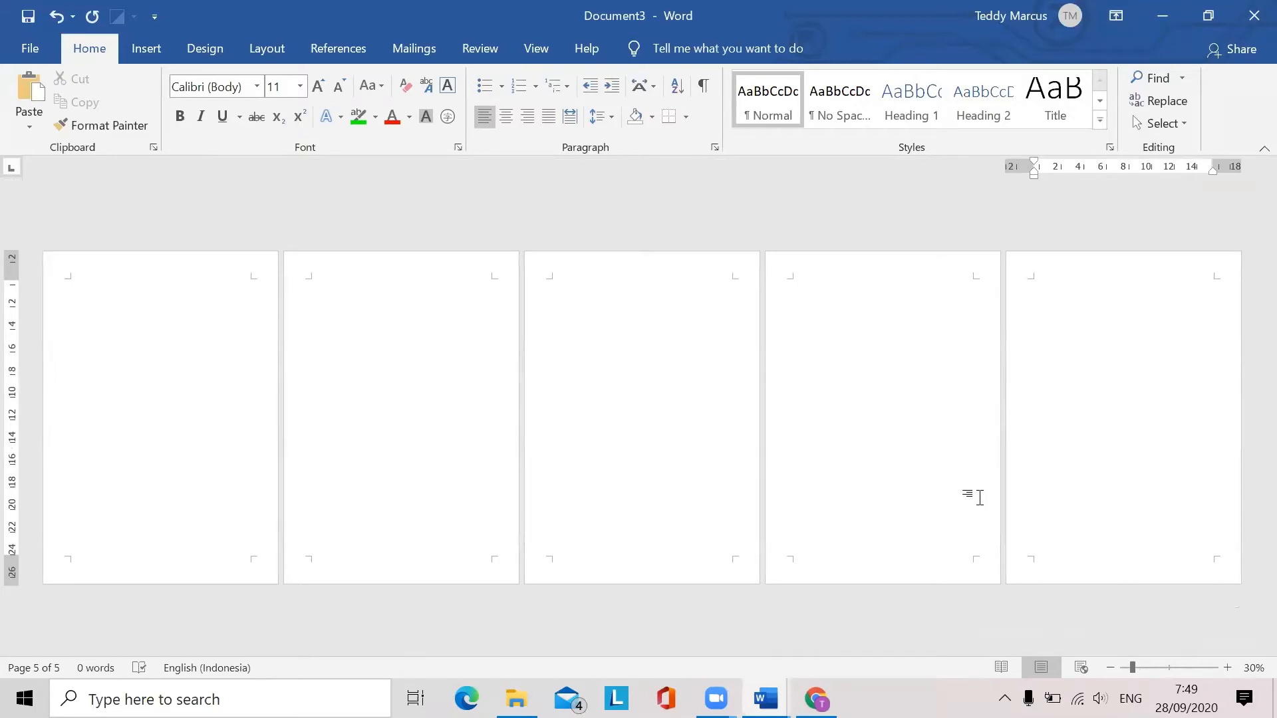
double_click(160, 265)
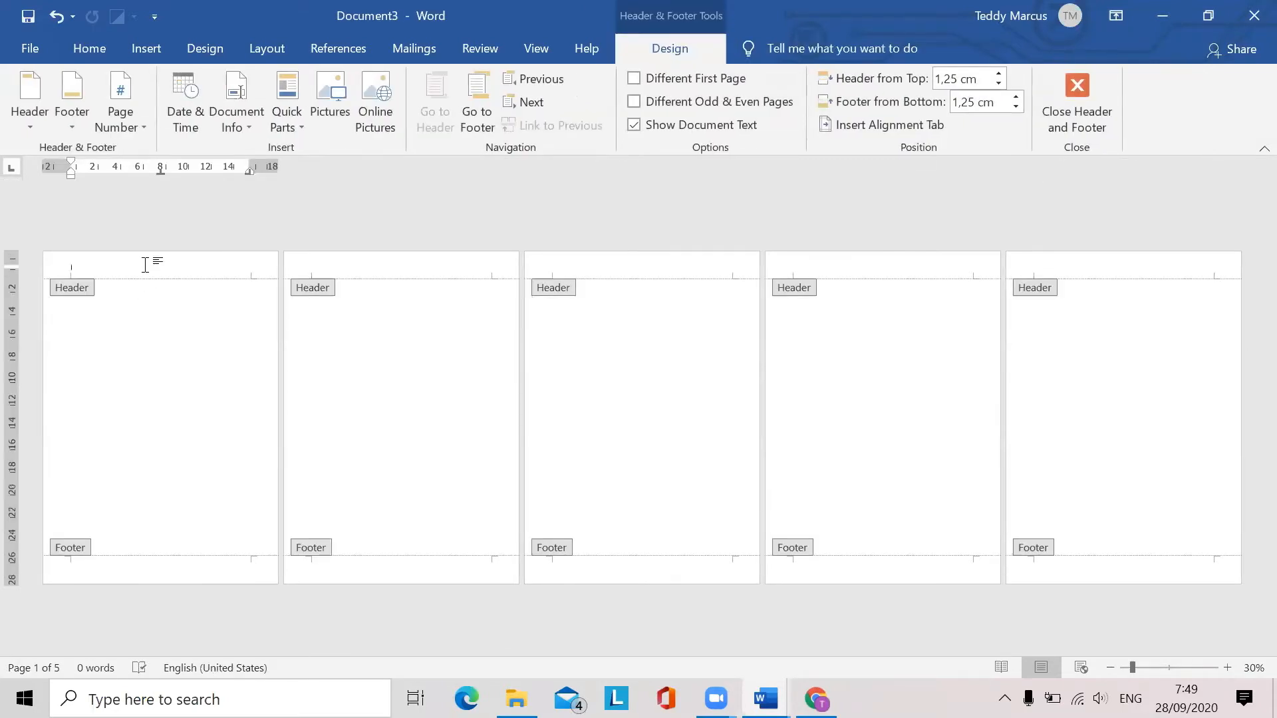
double_click(149, 362)
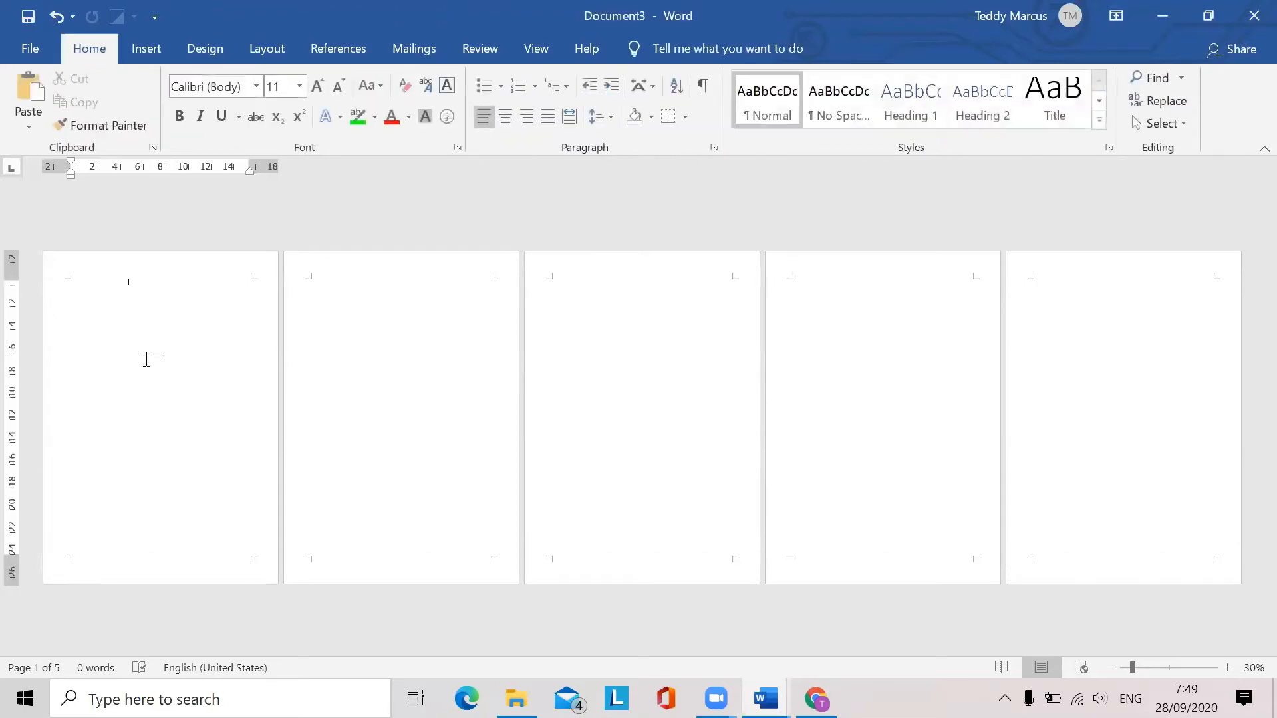
click(264, 46)
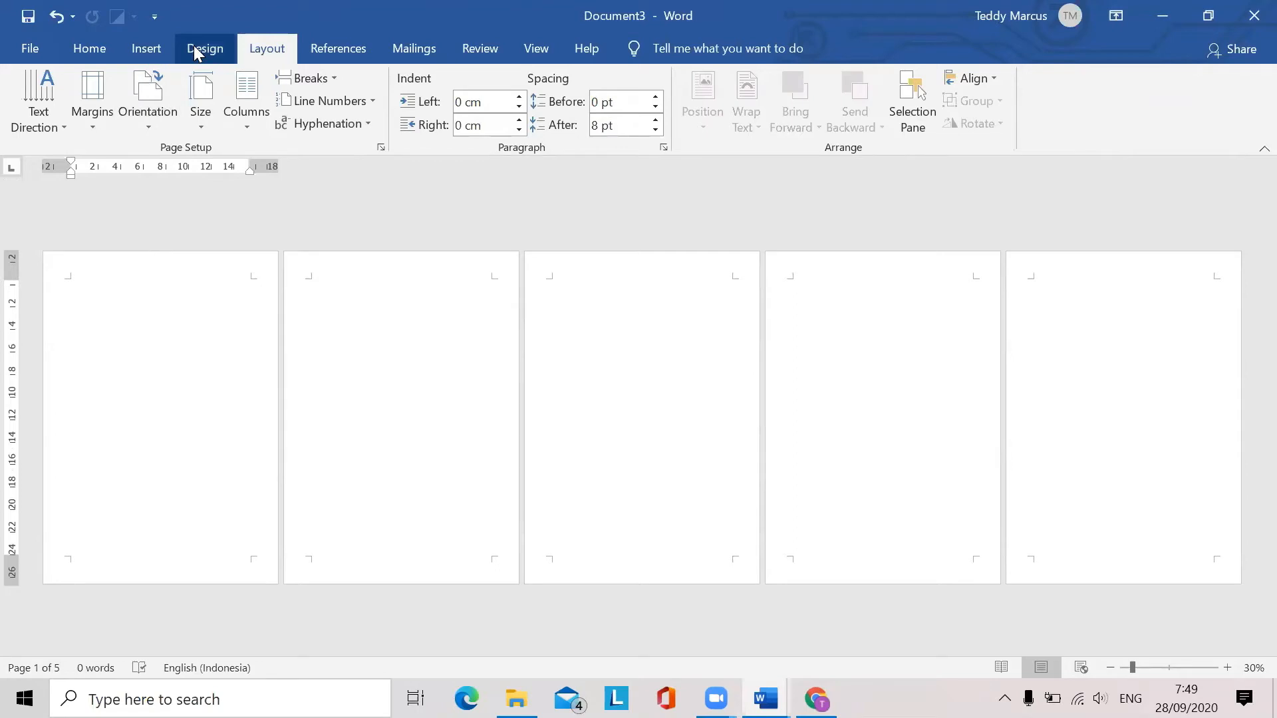
click(82, 50)
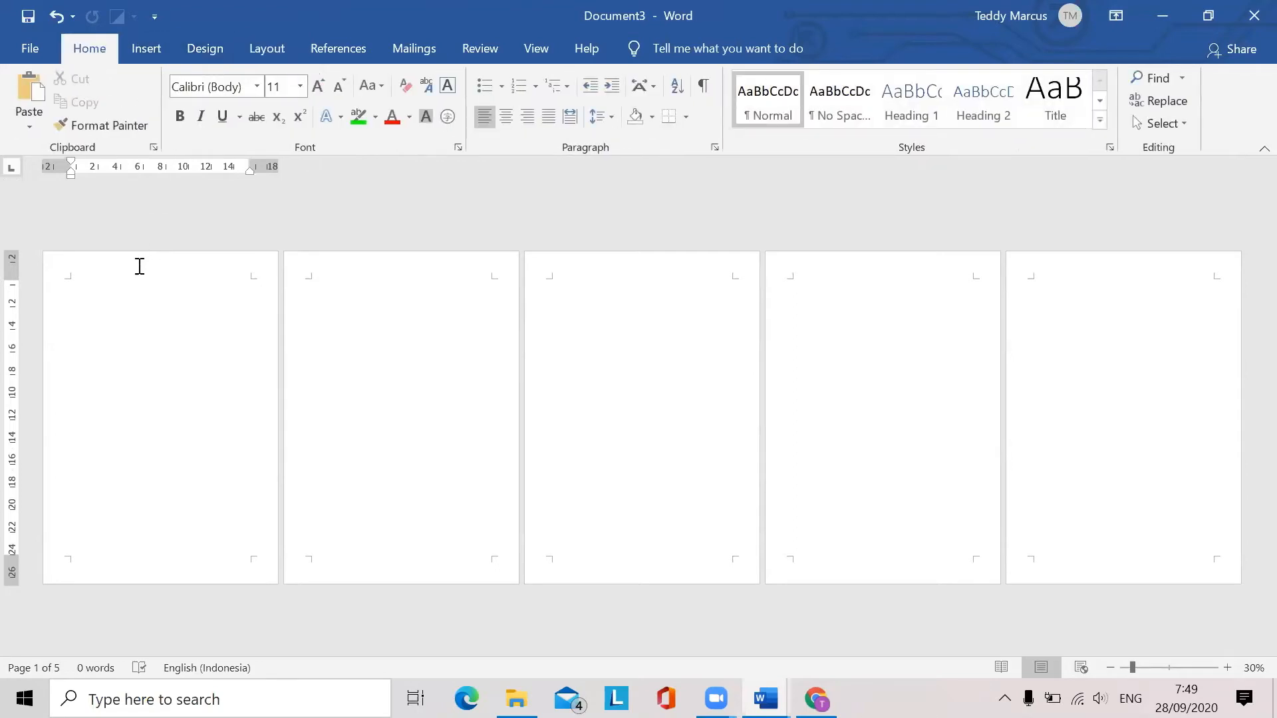
Open header and footer editing from page 1, examine both areas at 100% zoom, and return to the body text
double_click(139, 266)
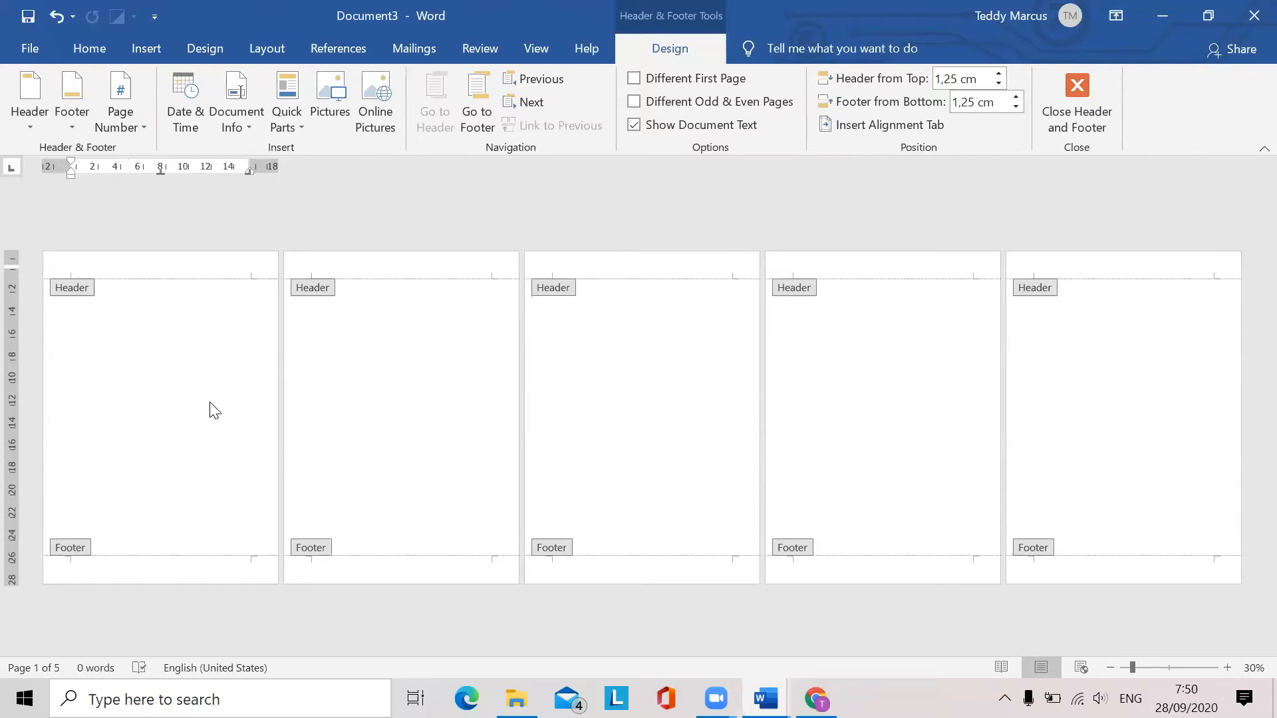
scroll(211, 409, up, 3)
scroll(210, 403, up, 2)
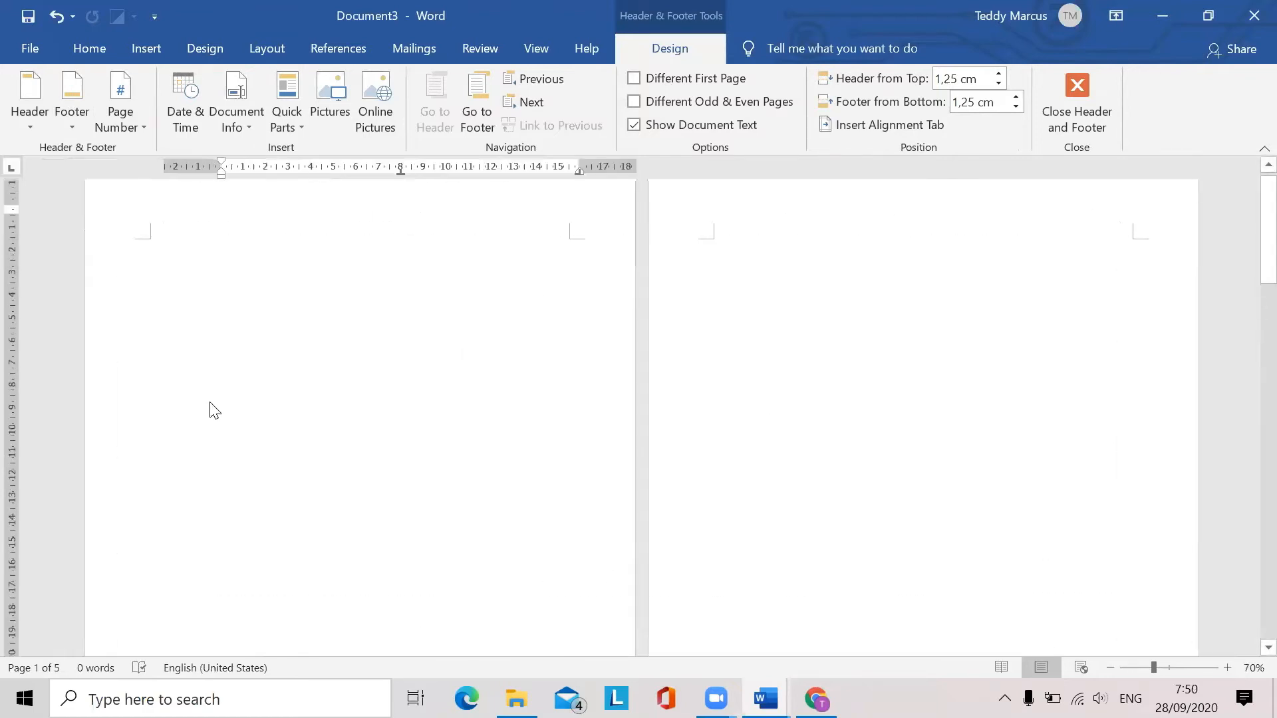
scroll(209, 403, up, 2)
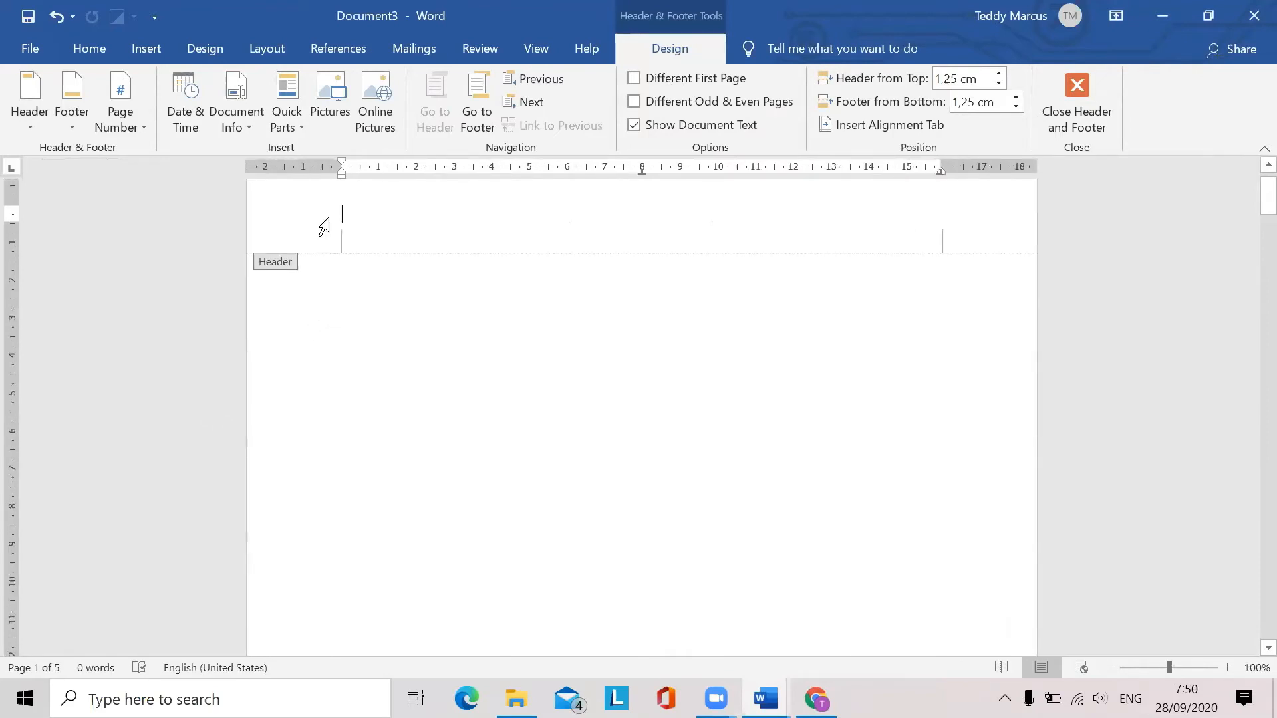
scroll(580, 359, down, 10)
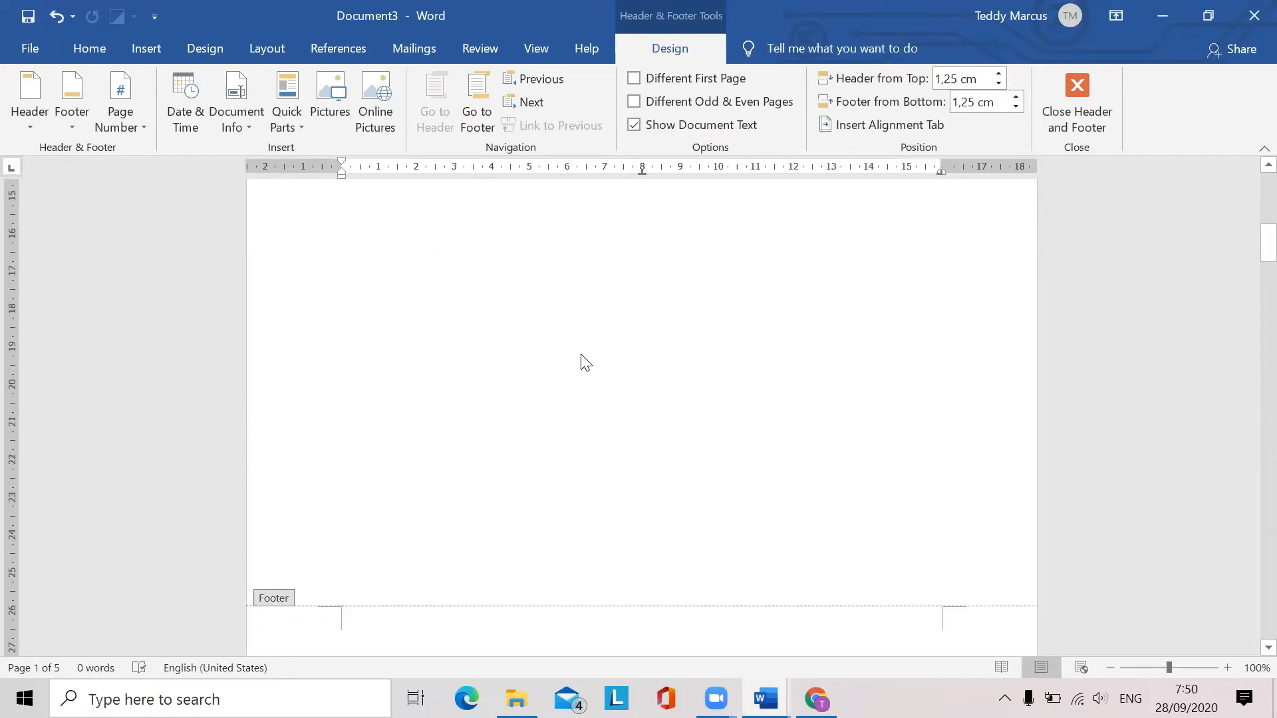
scroll(580, 362, down, 5)
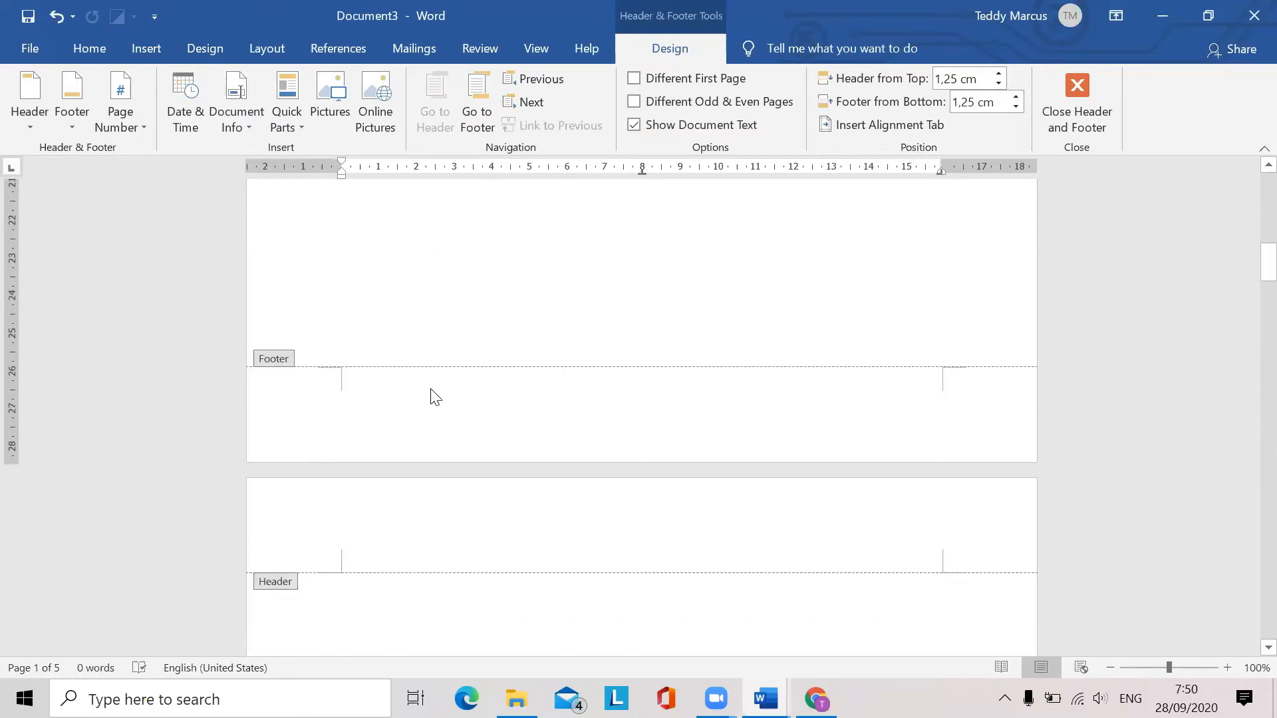
click(540, 398)
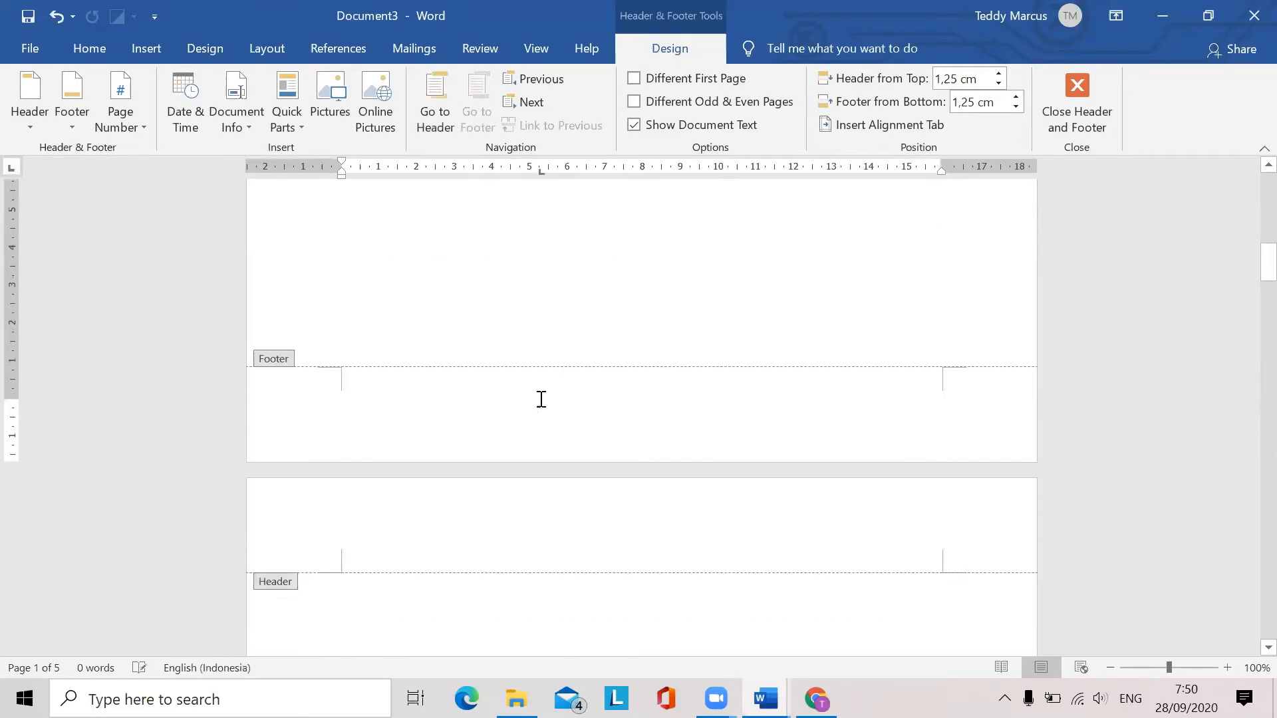
double_click(489, 305)
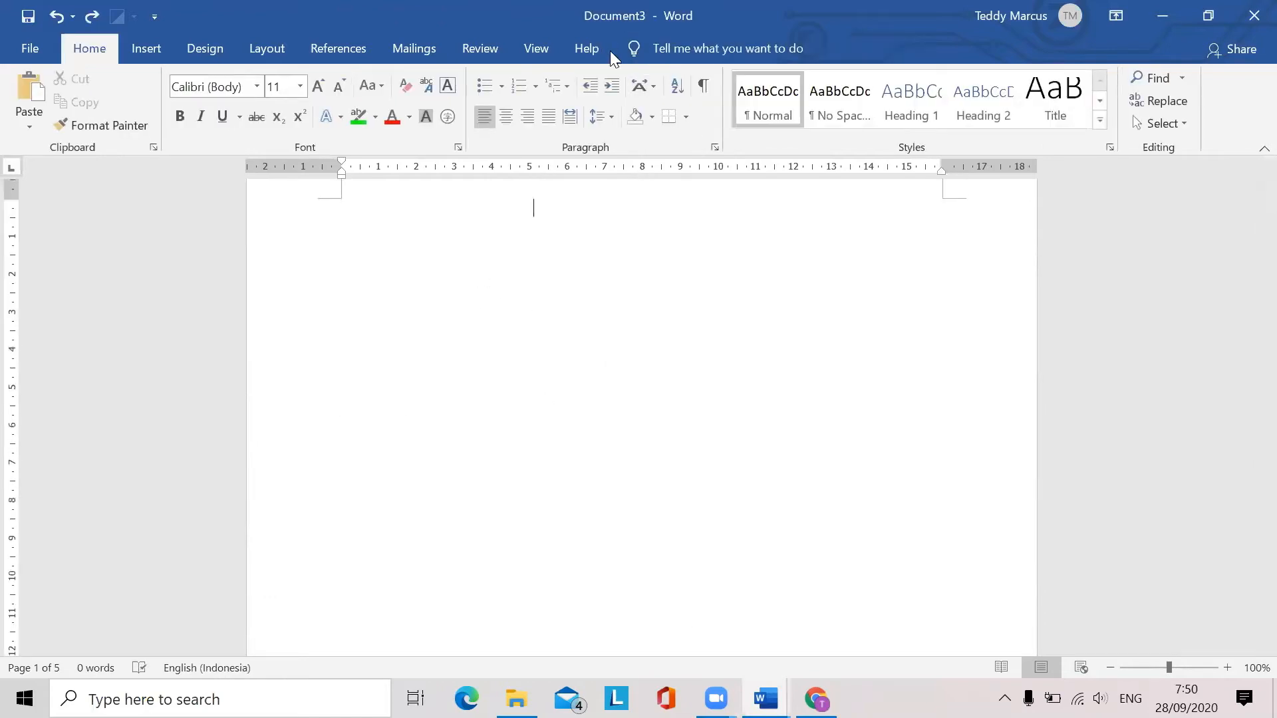
Open the footer of page 1 and insert a centred bottom-of-page number in the Plain Number 2 style
scroll(599, 473, down, 15)
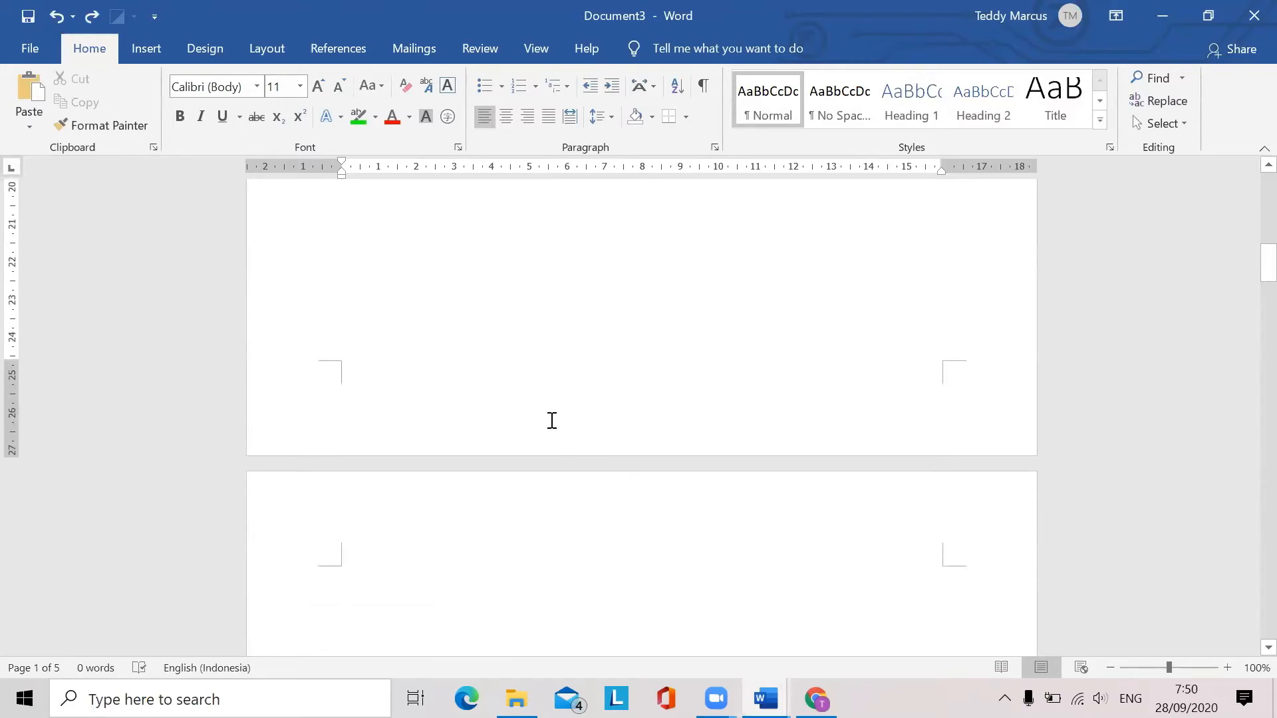
double_click(551, 421)
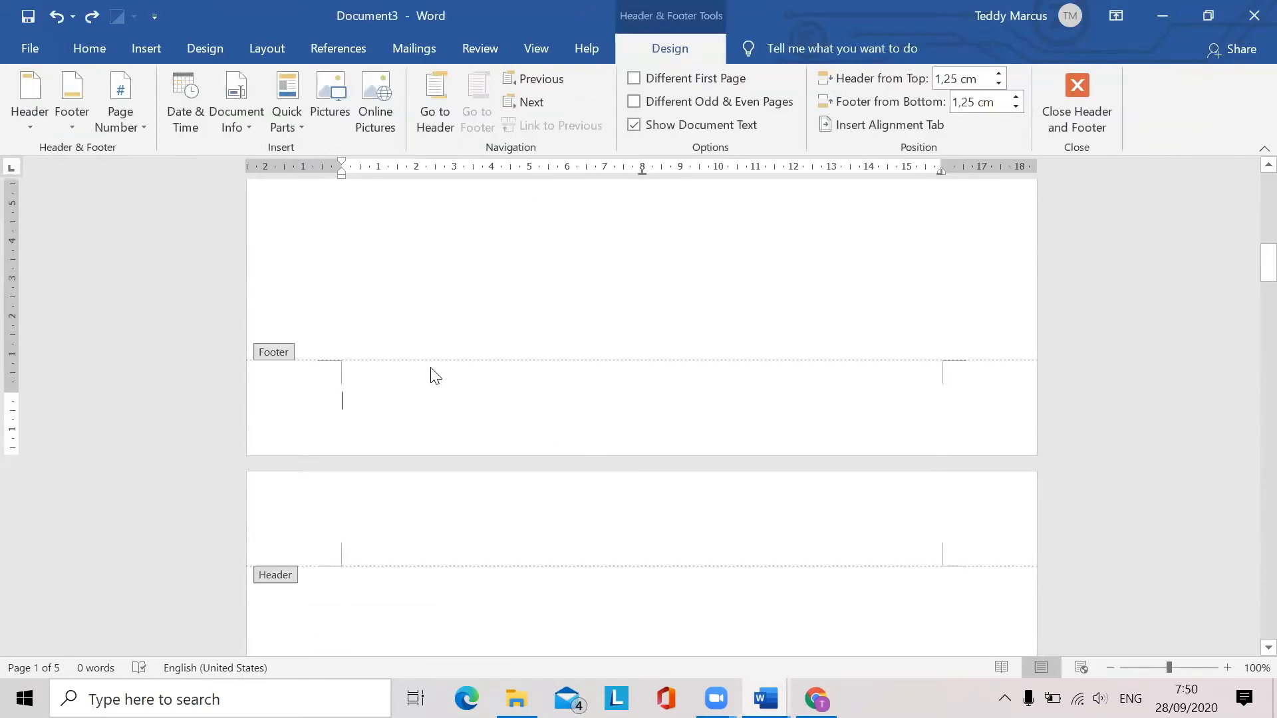
click(77, 126)
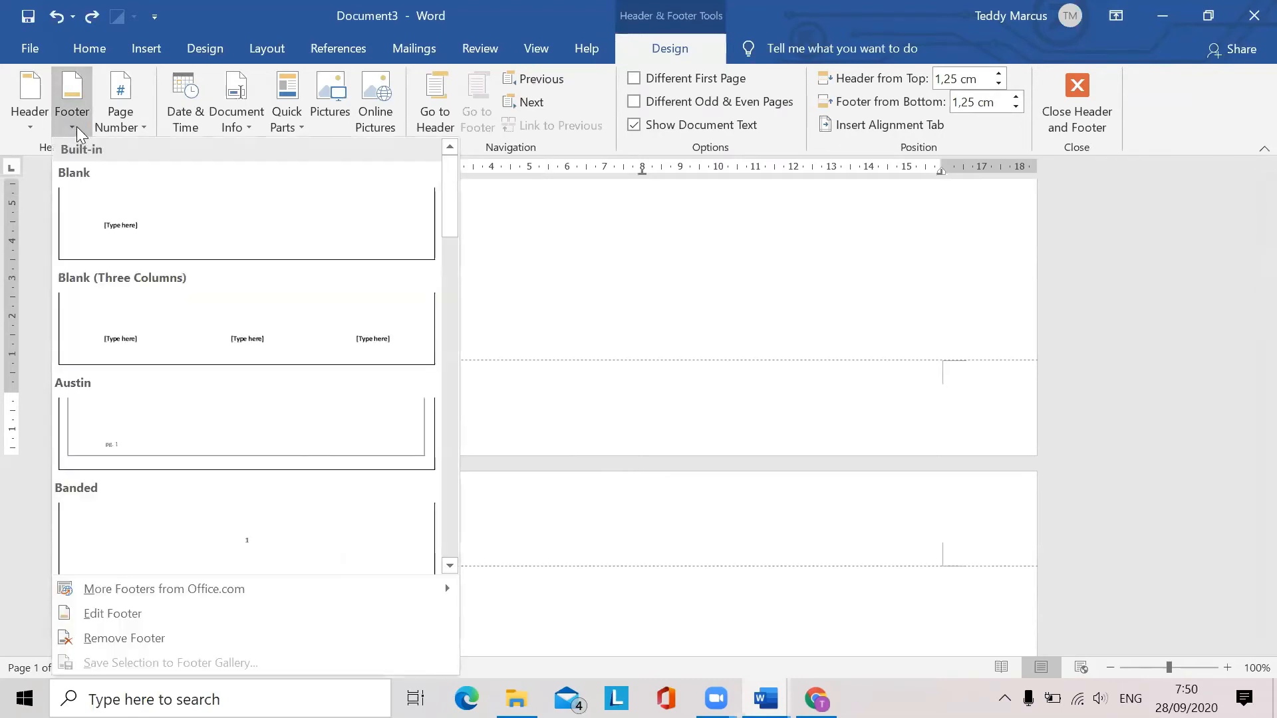
click(714, 384)
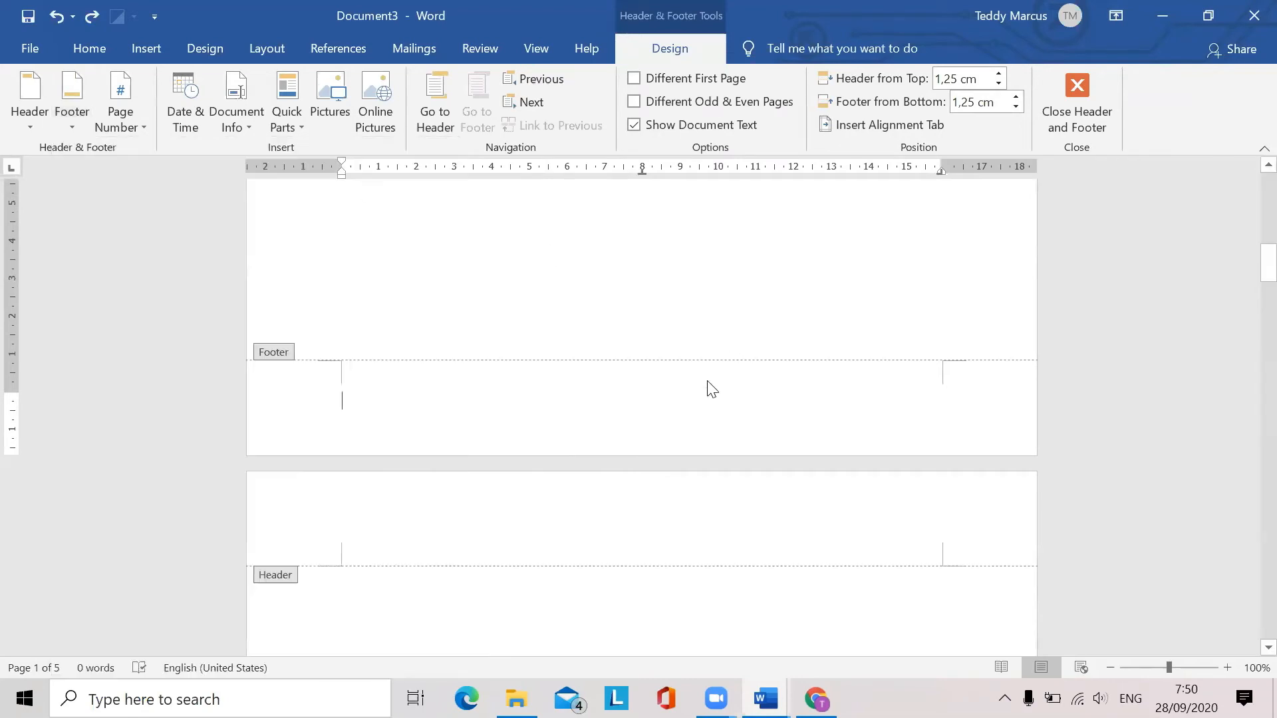
click(141, 127)
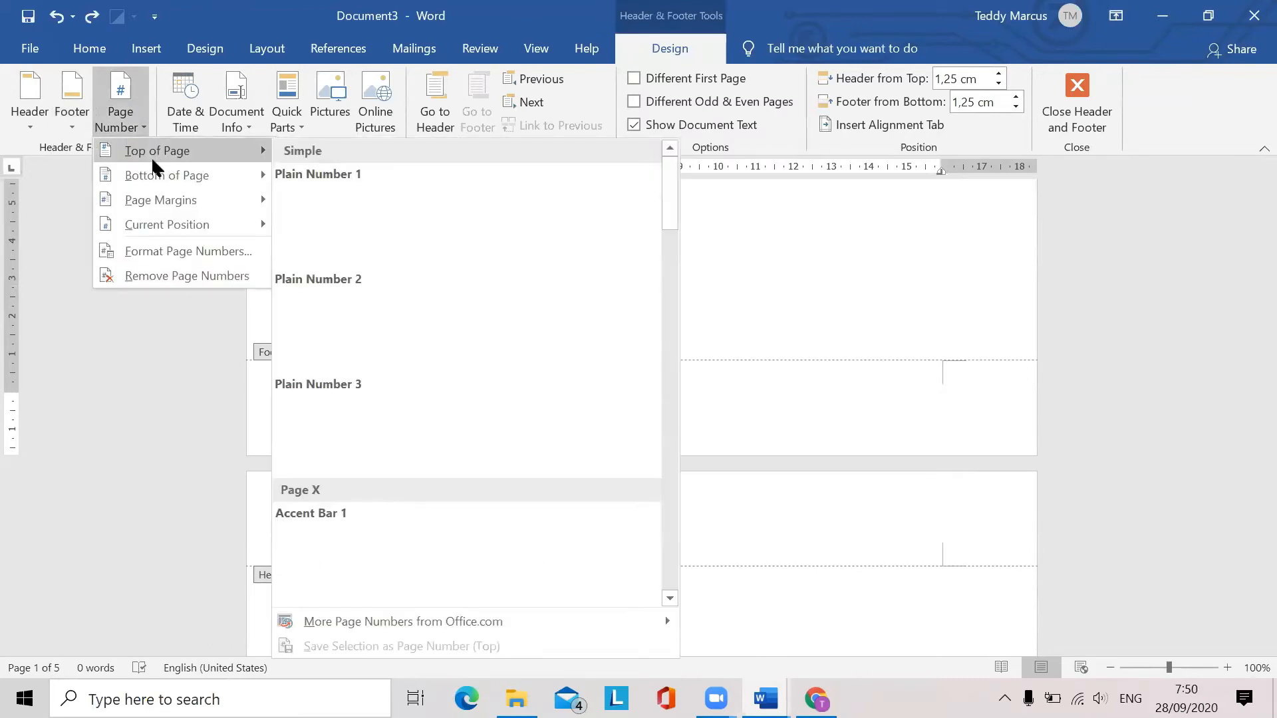
mouse_move(160, 172)
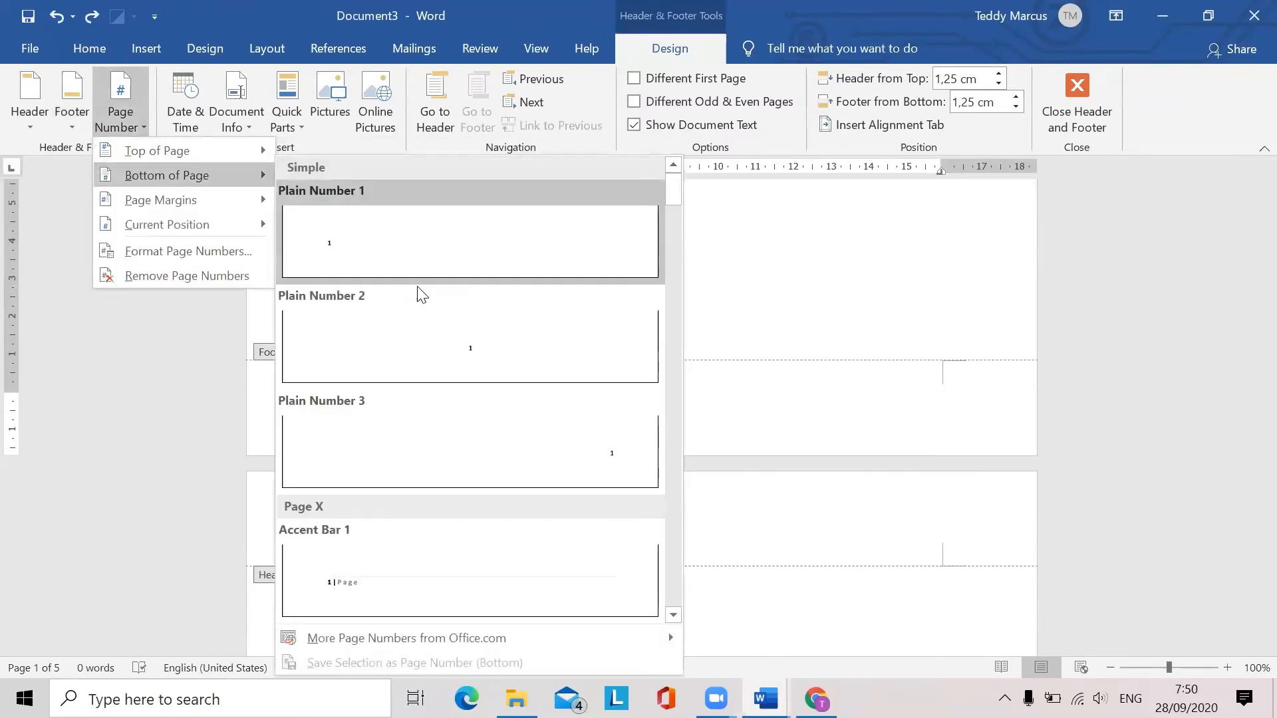
click(477, 363)
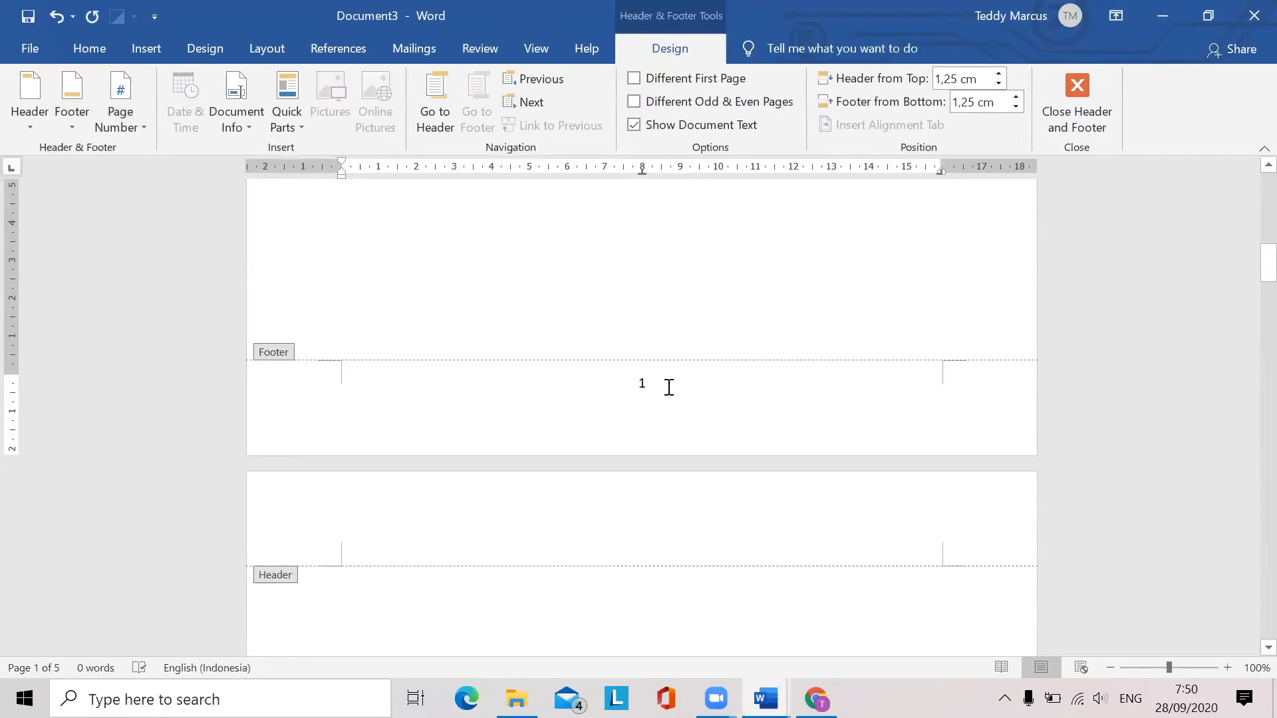
Check the page numbers in the footers of pages 2 to 4
scroll(668, 387, down, 15)
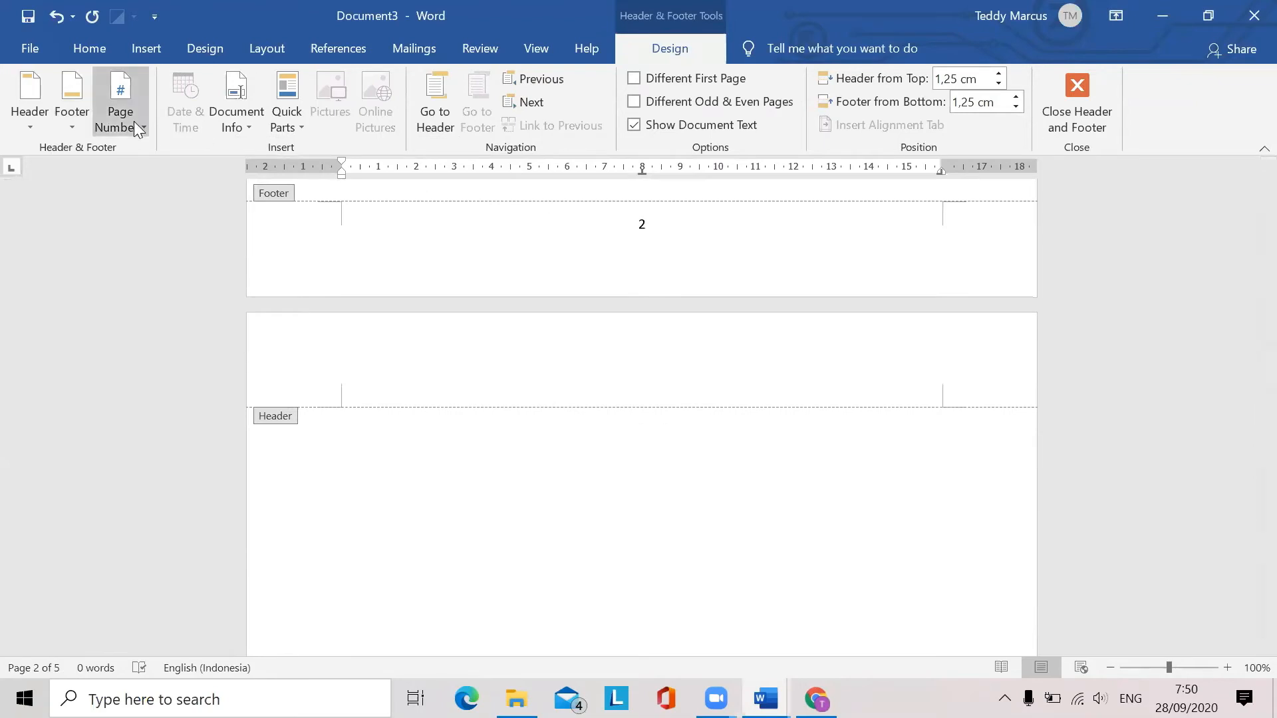
scroll(669, 518, down, 15)
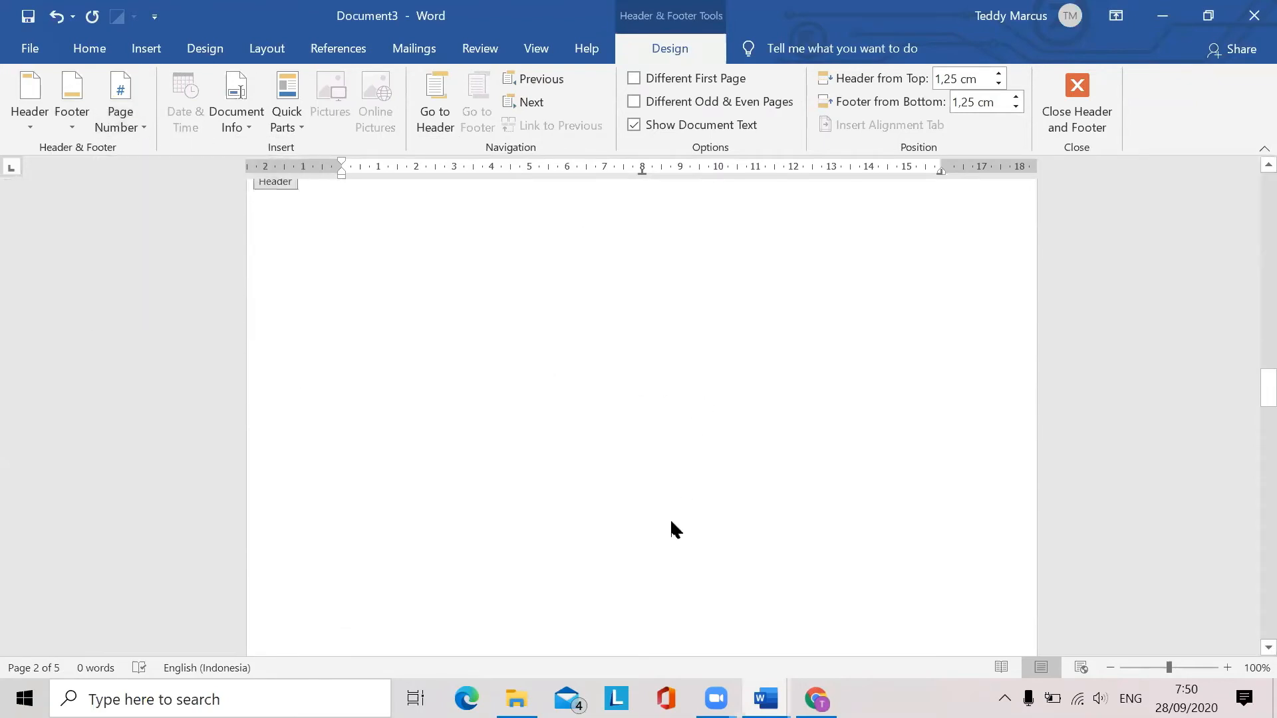
scroll(658, 576, down, 5)
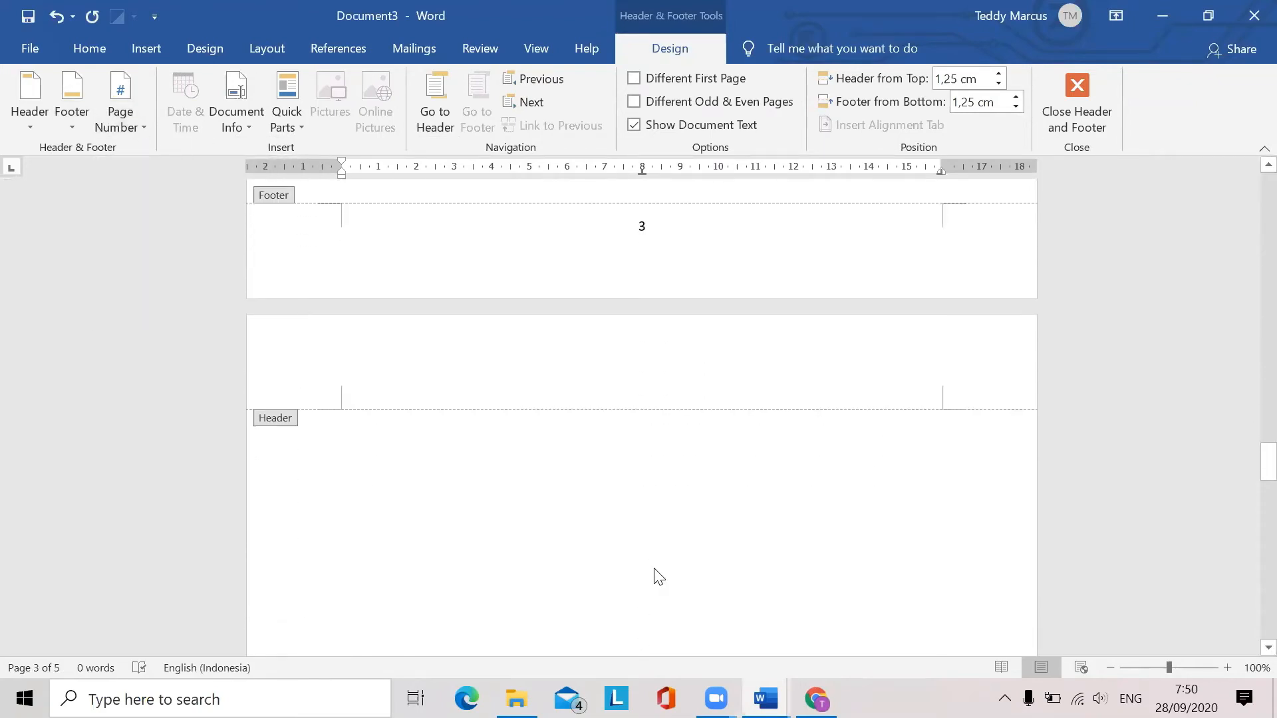
scroll(653, 572, down, 5)
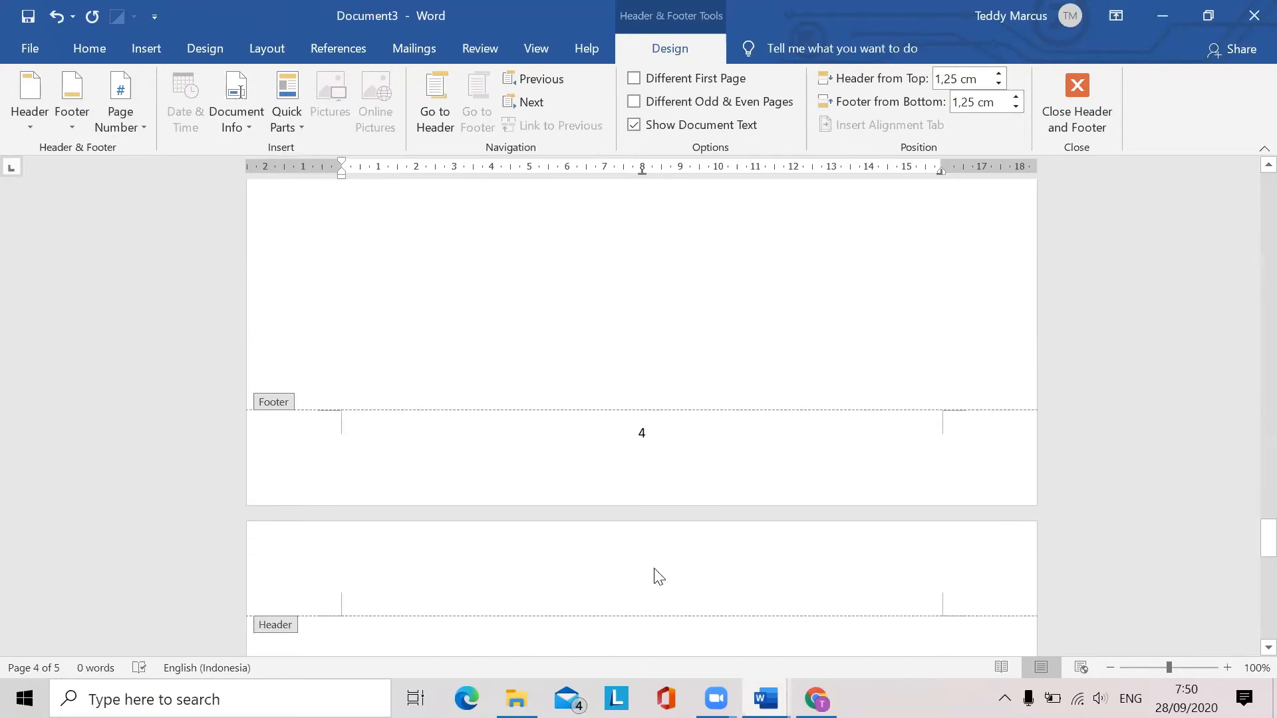
scroll(653, 572, up, 18)
scroll(658, 576, up, 15)
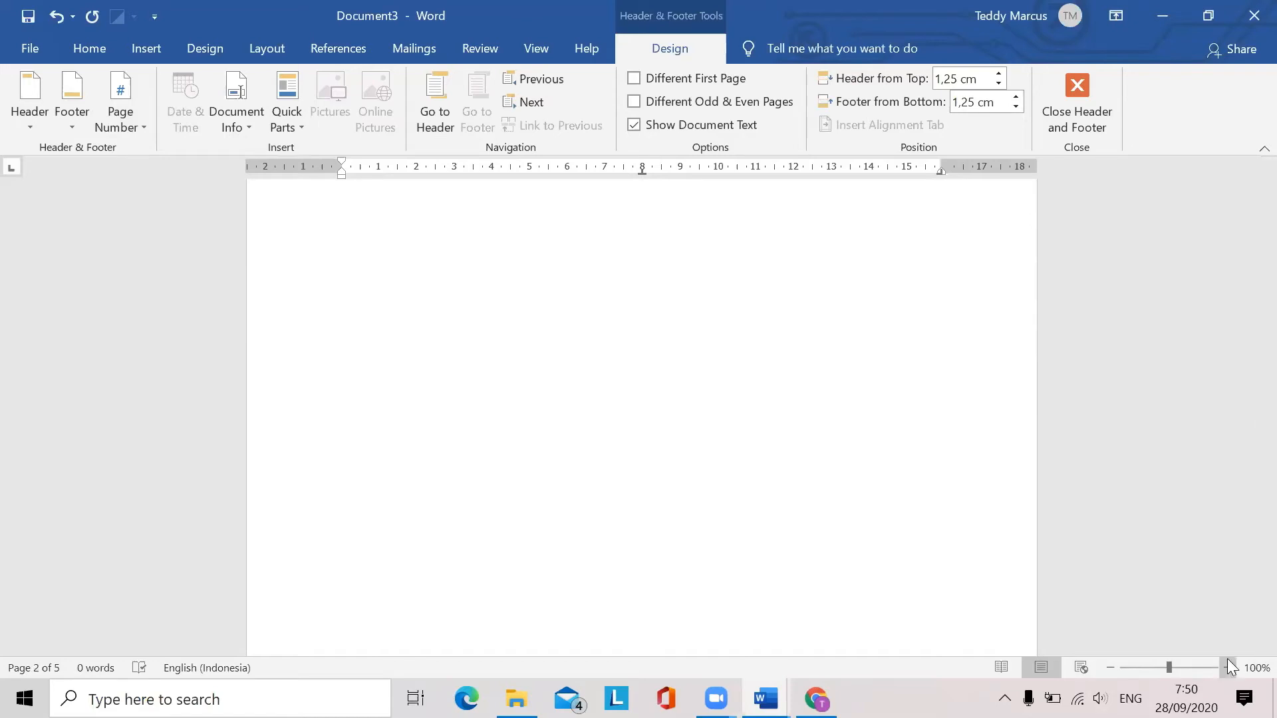
Set the font size of the page number in the page 2 footer to 24 and view all five pages together
scroll(847, 546, down, 3)
scroll(847, 545, down, 1)
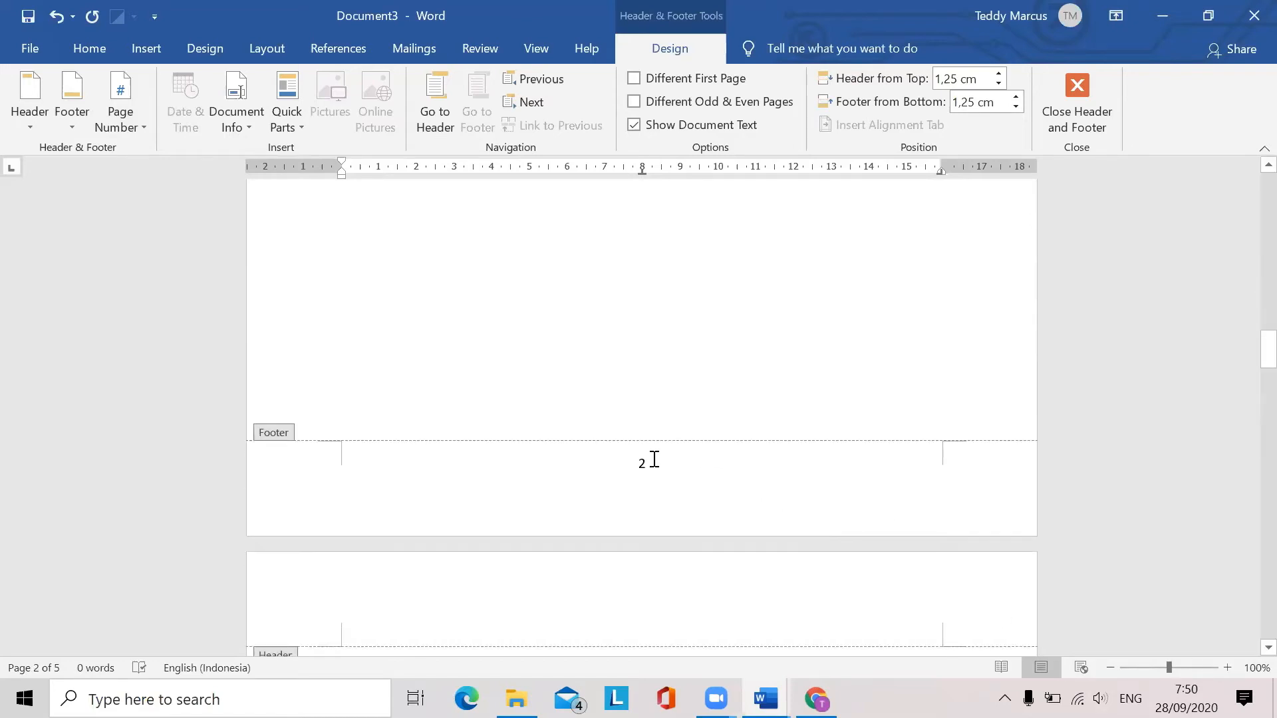
double_click(632, 464)
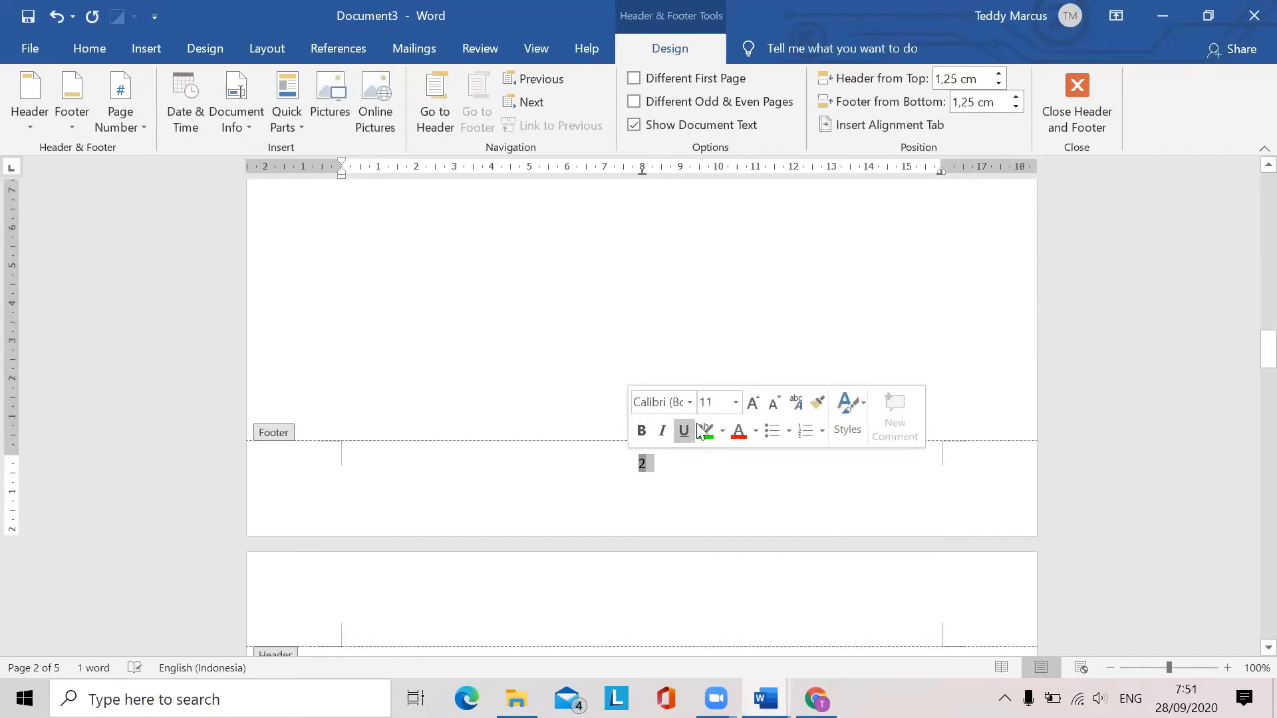
click(736, 404)
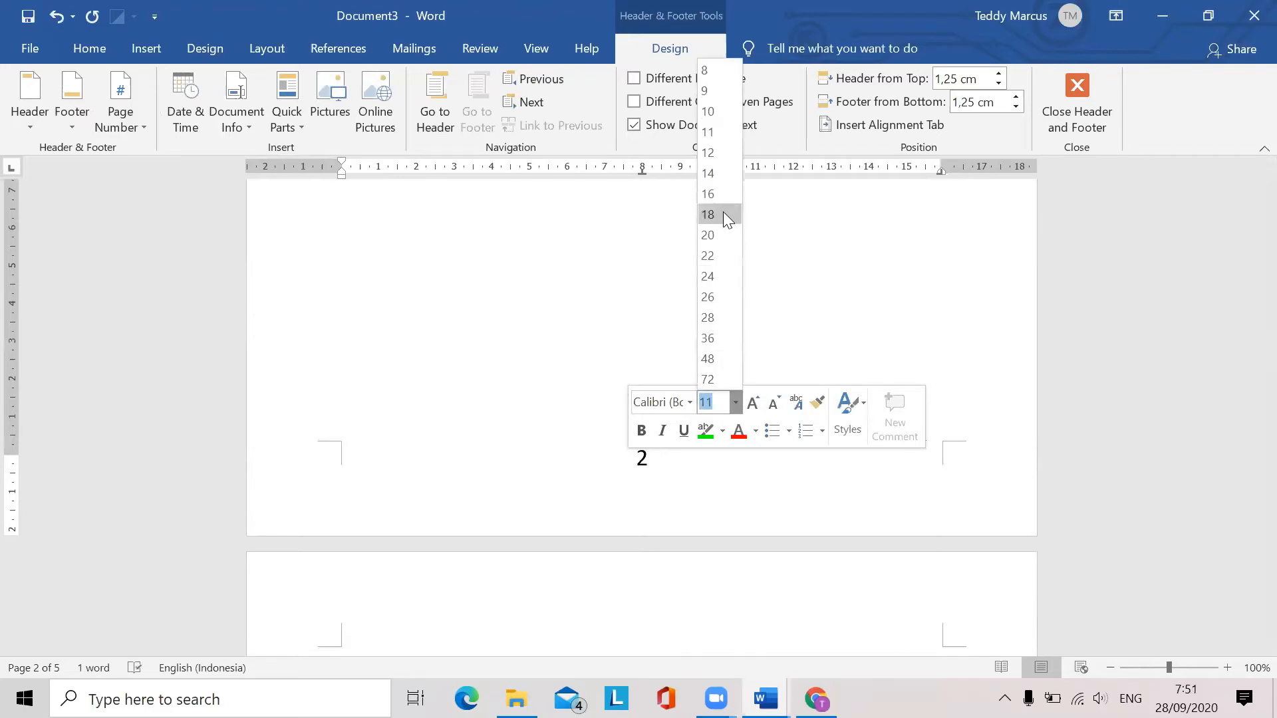
click(723, 276)
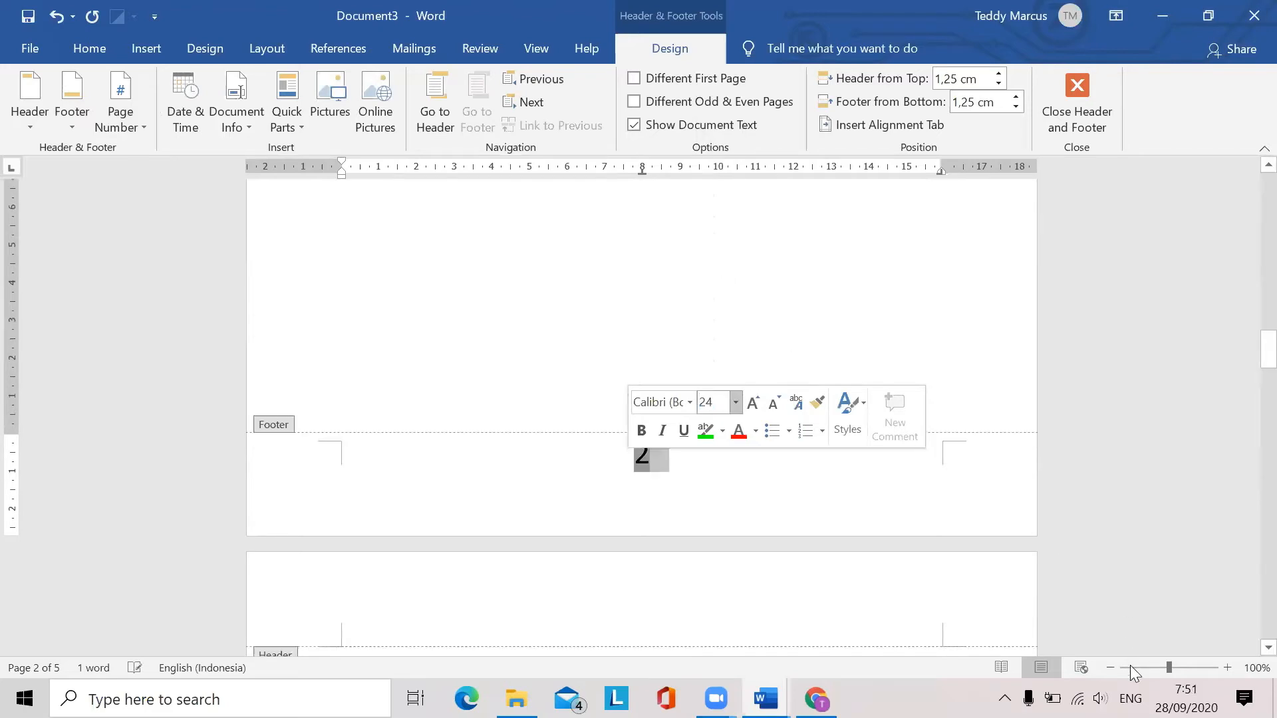
drag(1168, 665, 1129, 667)
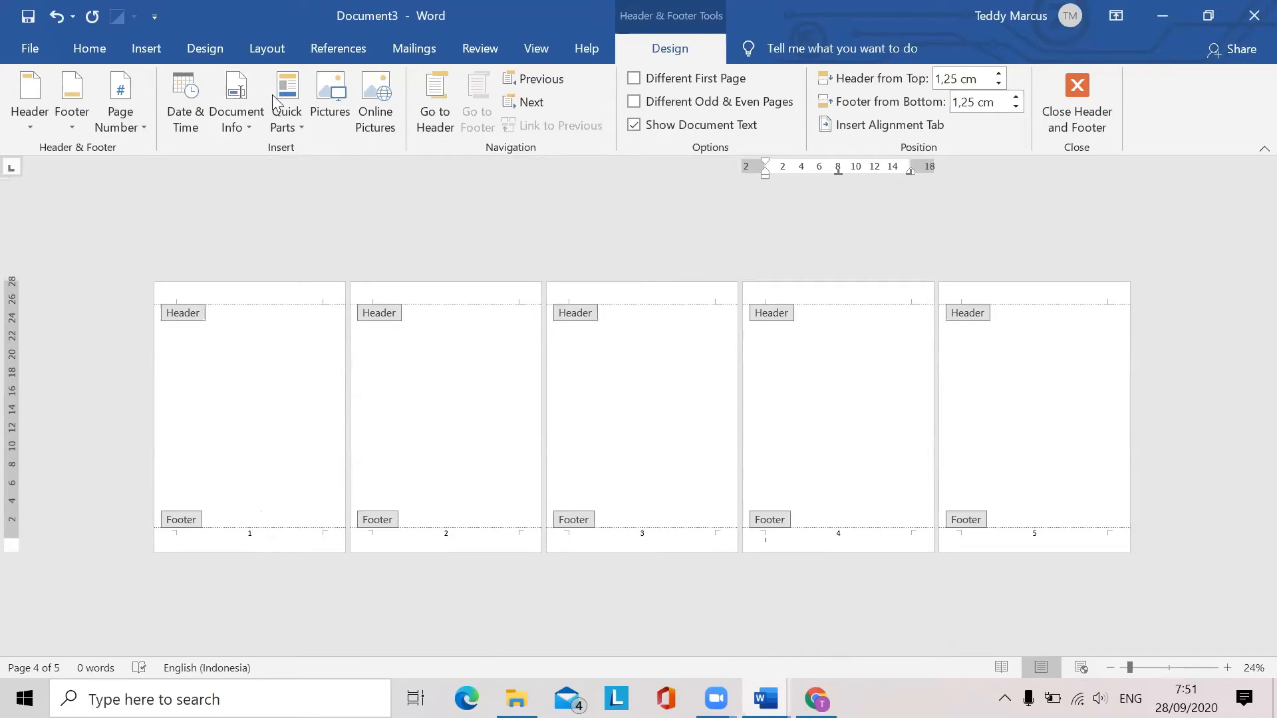
Try the Different First Page option on the numbered footers, revert it, and return to the body text
click(635, 78)
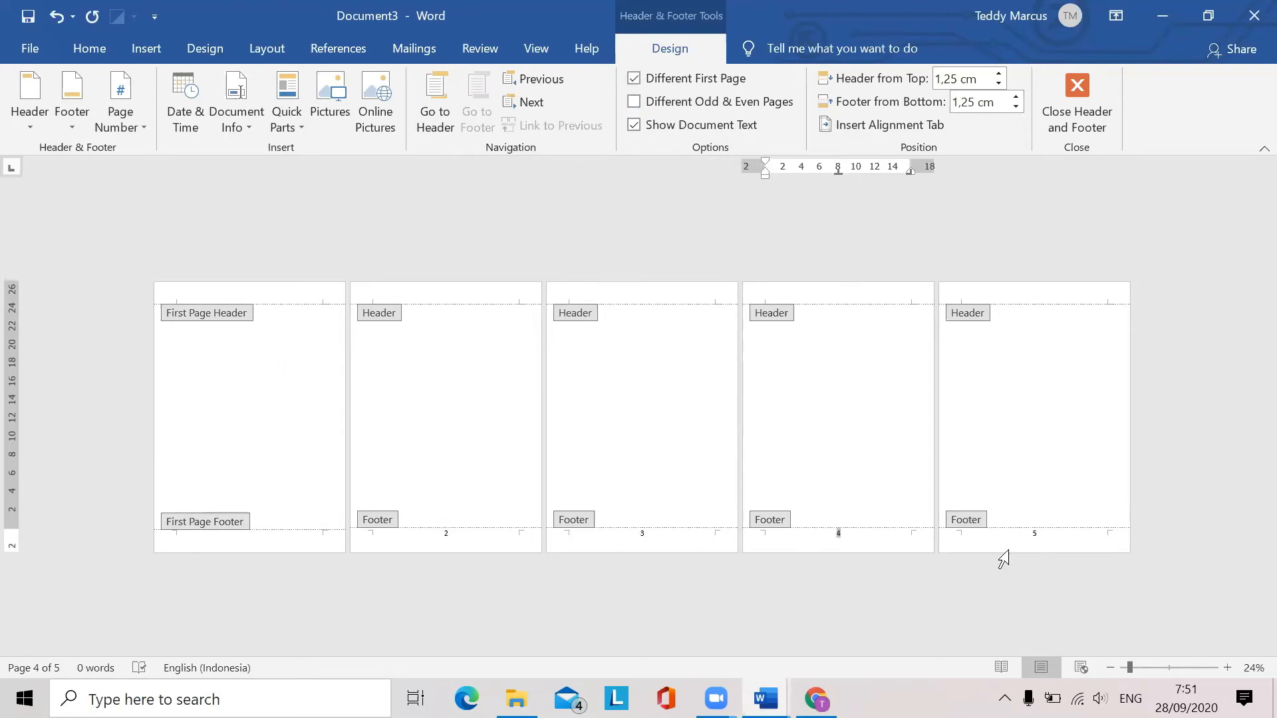
key(Escape)
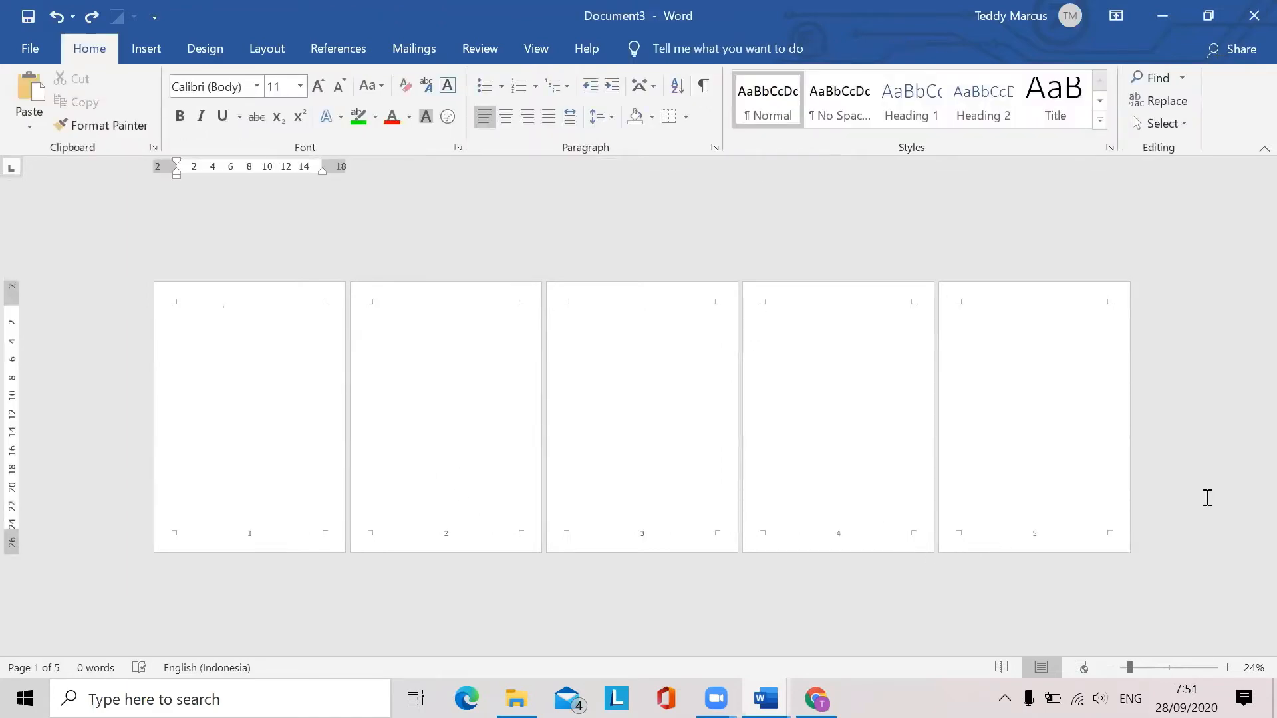
scroll(1206, 497, down, 1)
scroll(1206, 497, up, 2)
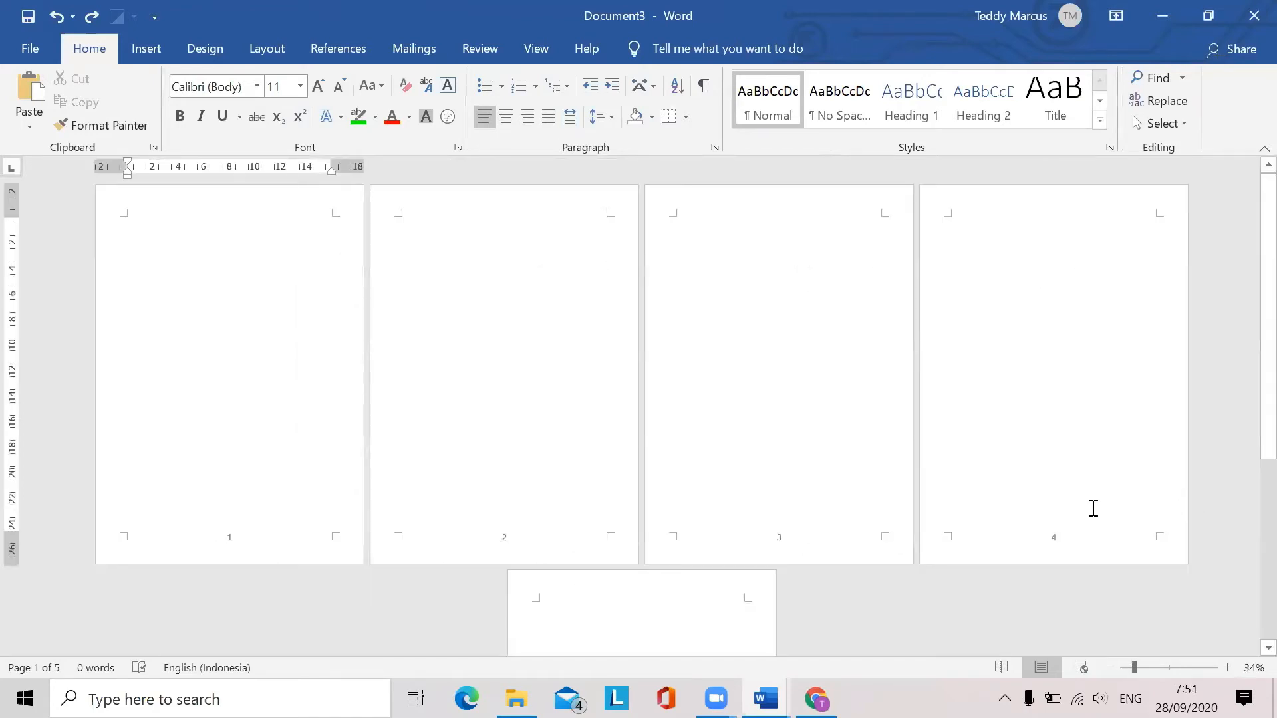
scroll(1093, 508, down, 1)
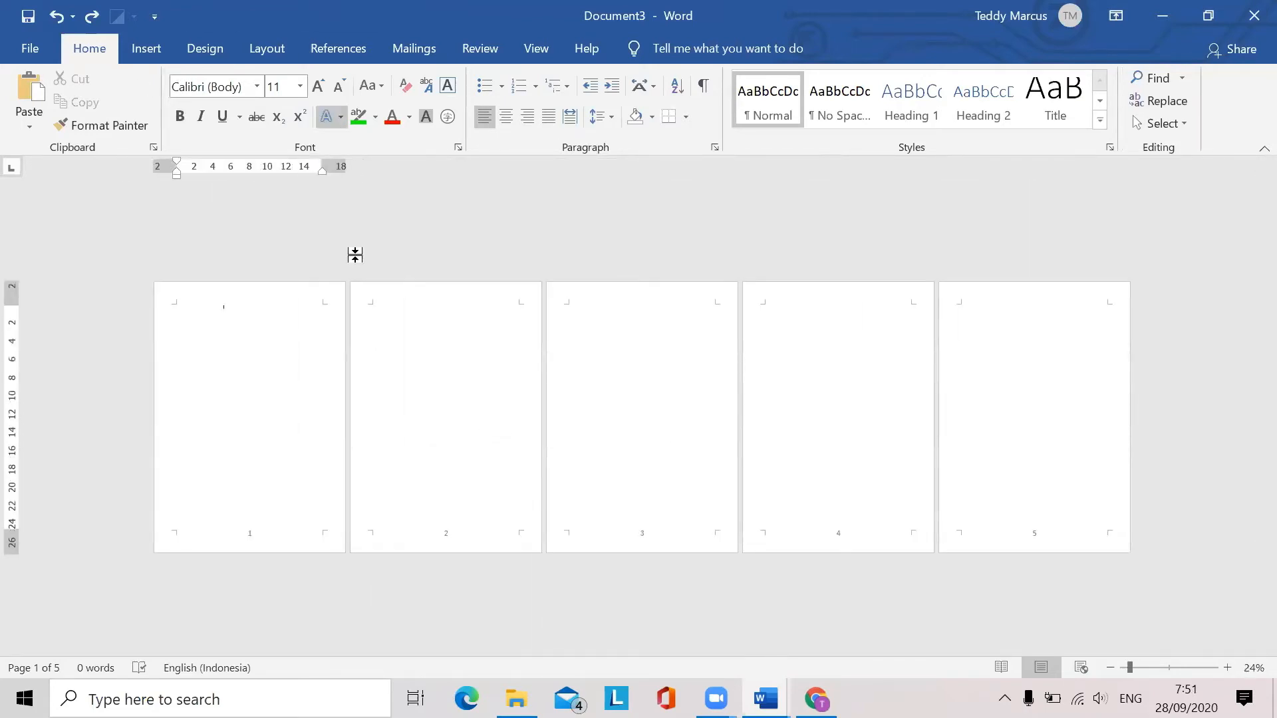
Create a new blank document and insert four page breaks so that it has five pages
click(19, 49)
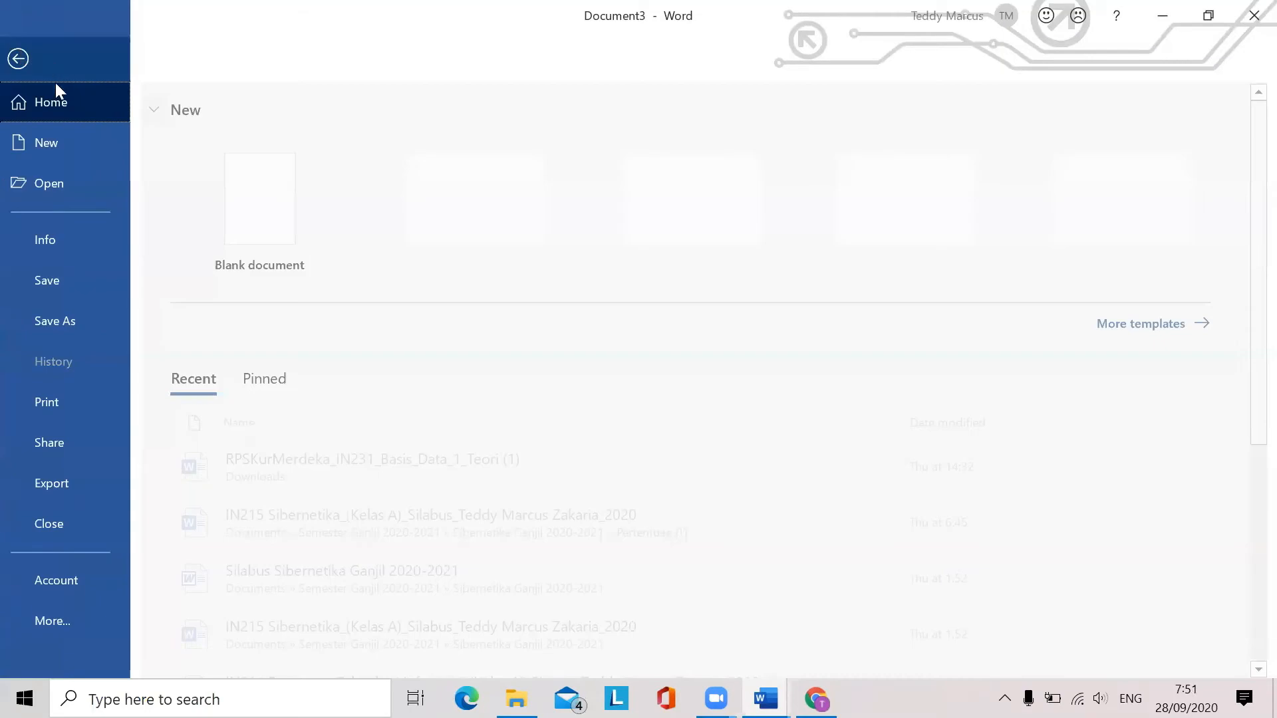
click(53, 145)
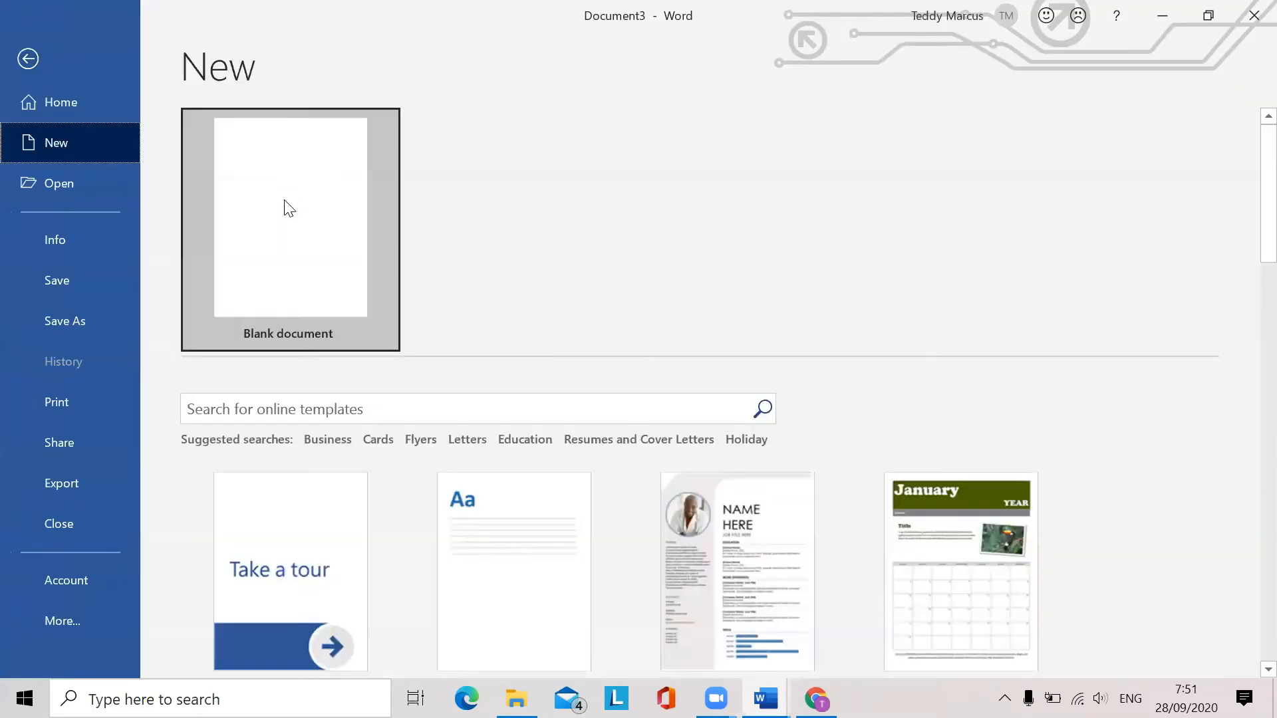
click(309, 194)
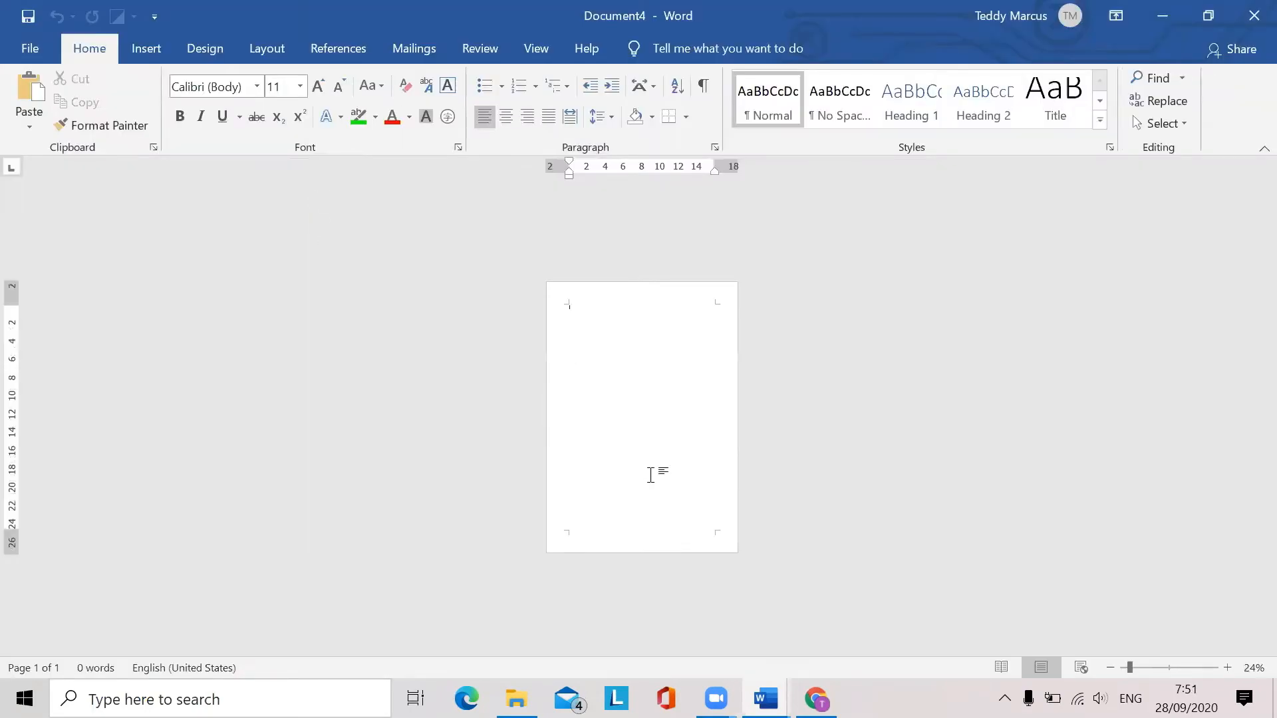
key(ctrl+Return)
key(ctrl+Return)
key(ctrl+Return)
key(ctrl+Return)
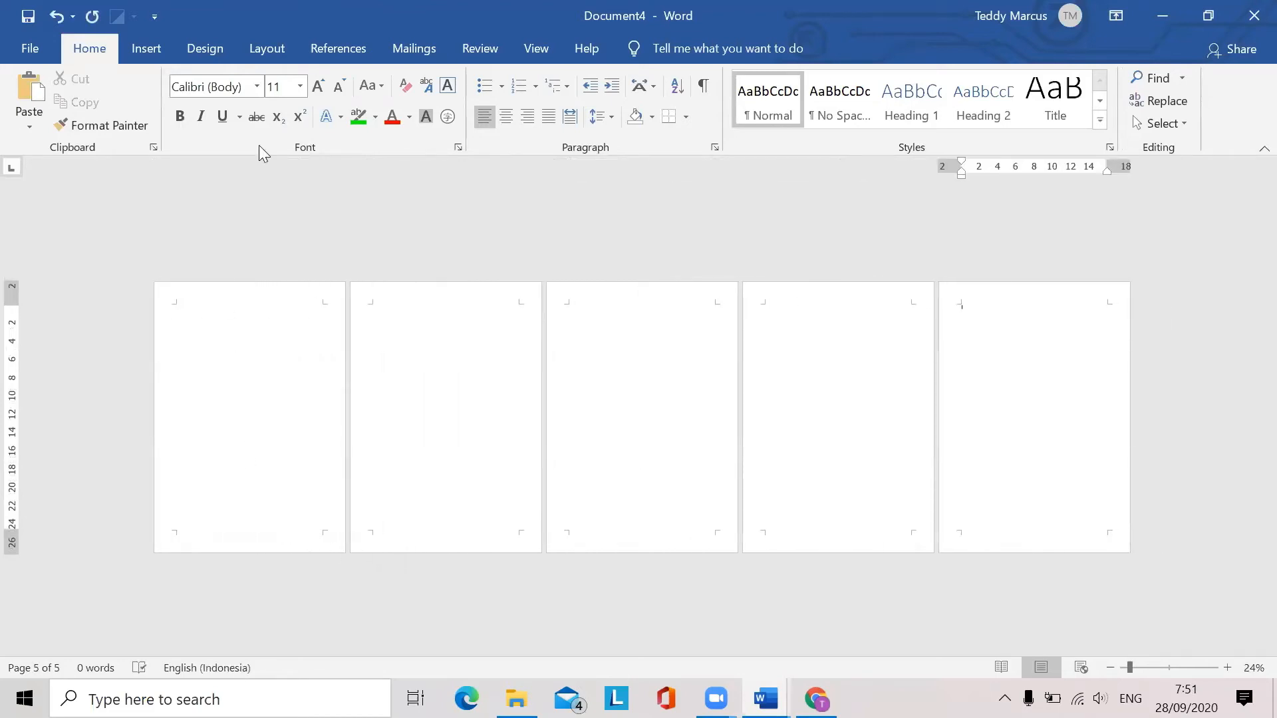
Open header and footer editing on page 1 of the new document and enable Different First Page
double_click(247, 298)
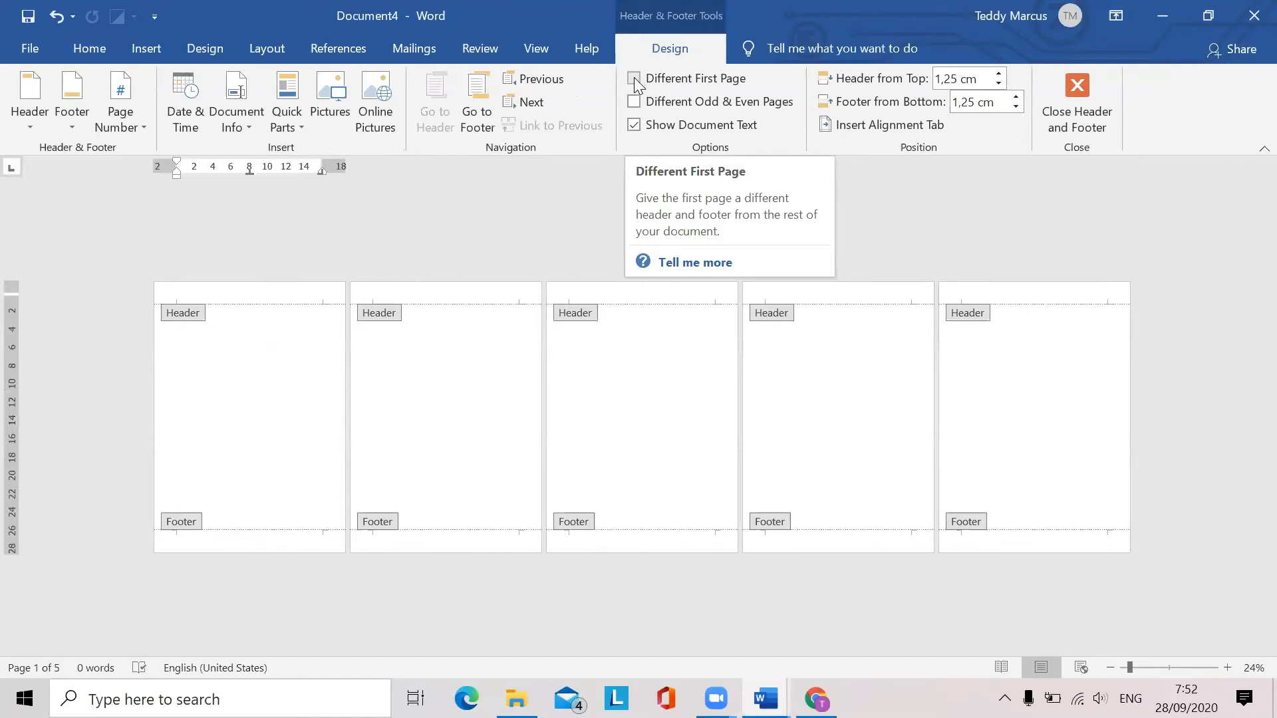
click(633, 77)
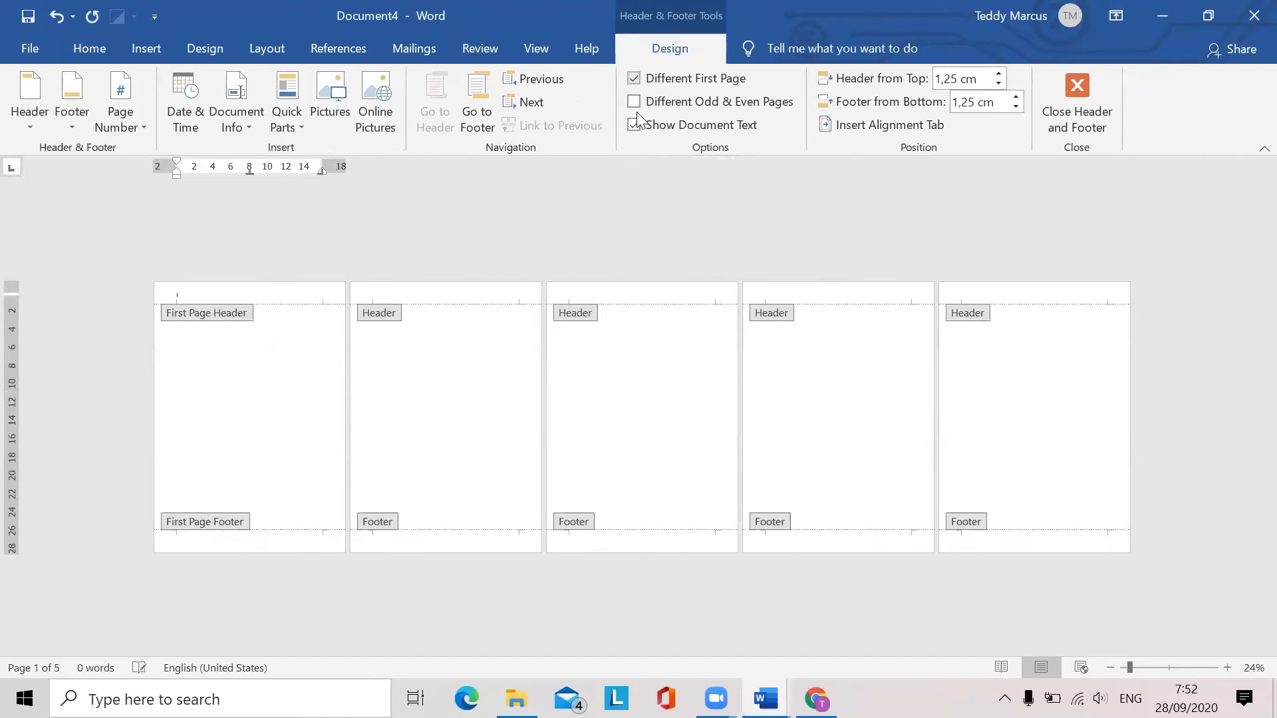
Insert a centred bottom-of-page number in the Plain Number 2 style in the first page footer and select it
click(245, 539)
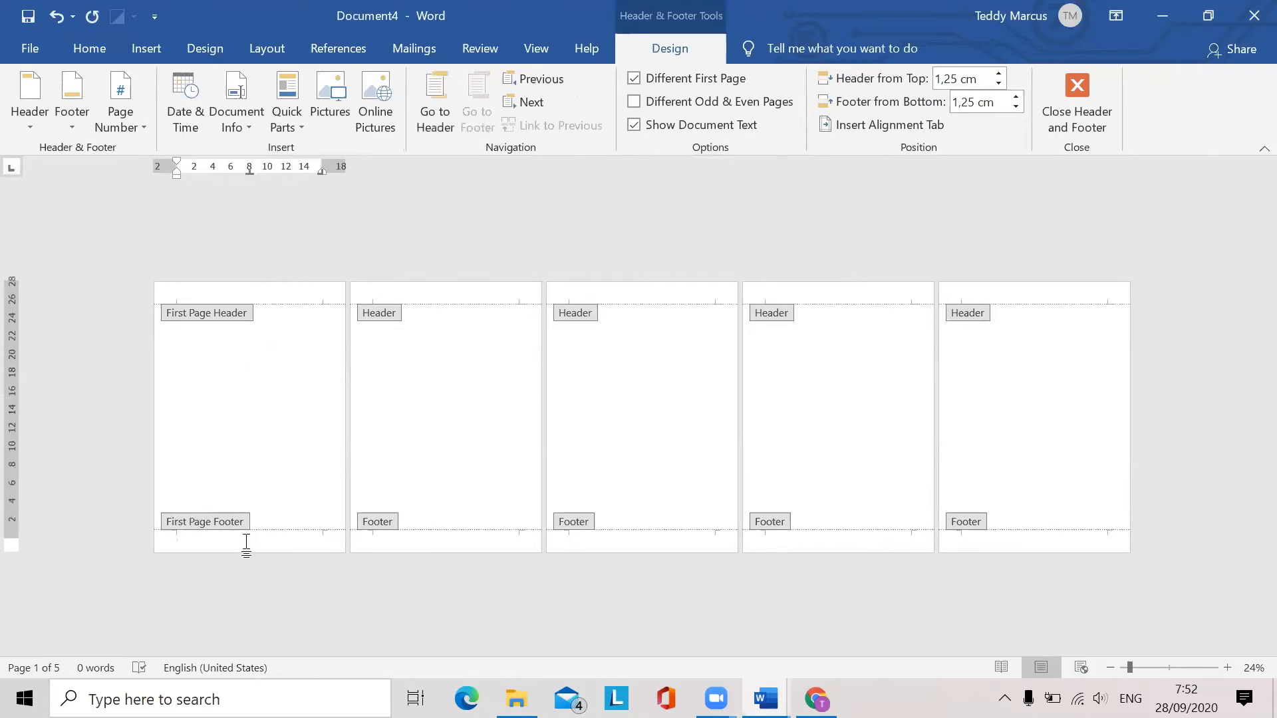
click(142, 132)
mouse_move(182, 175)
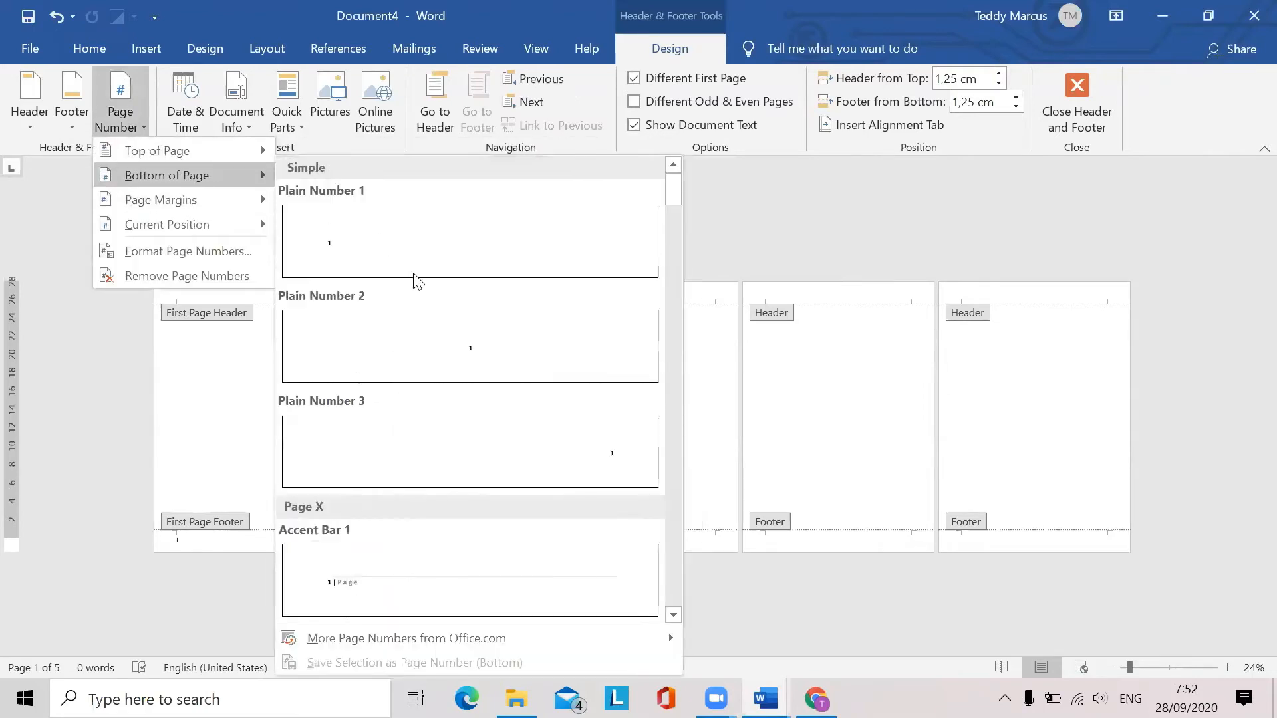
click(445, 359)
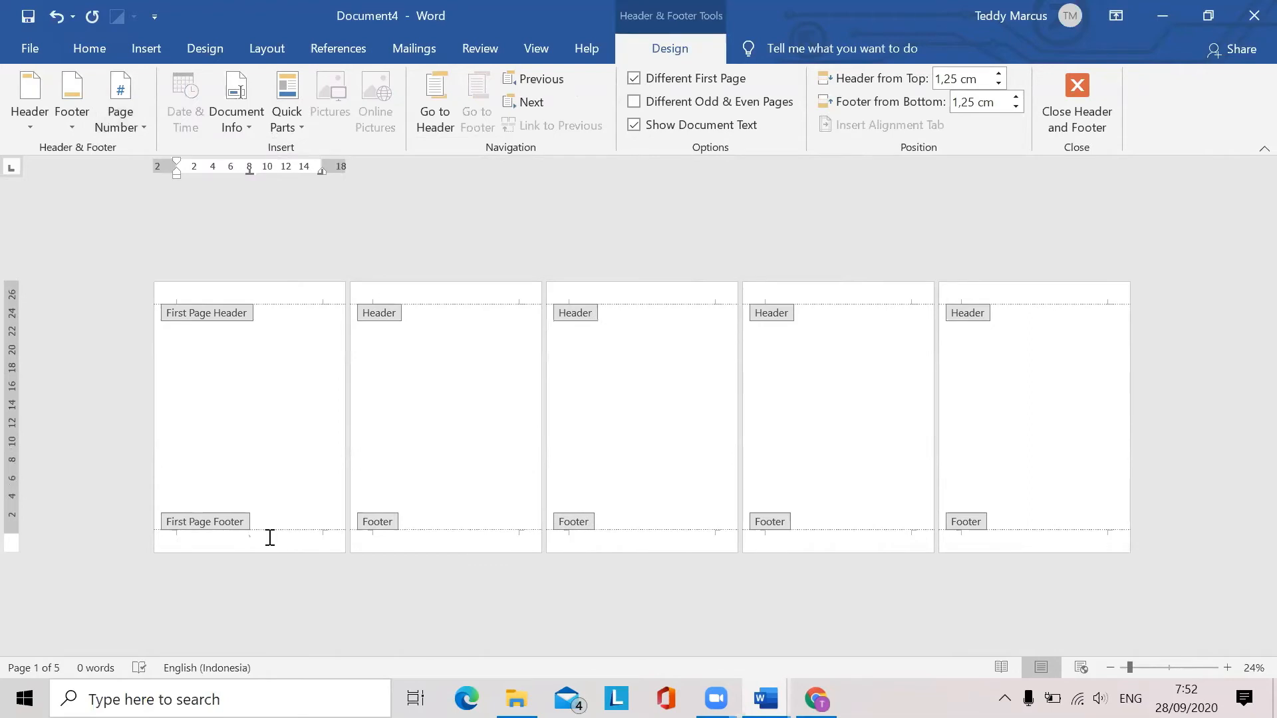
double_click(246, 531)
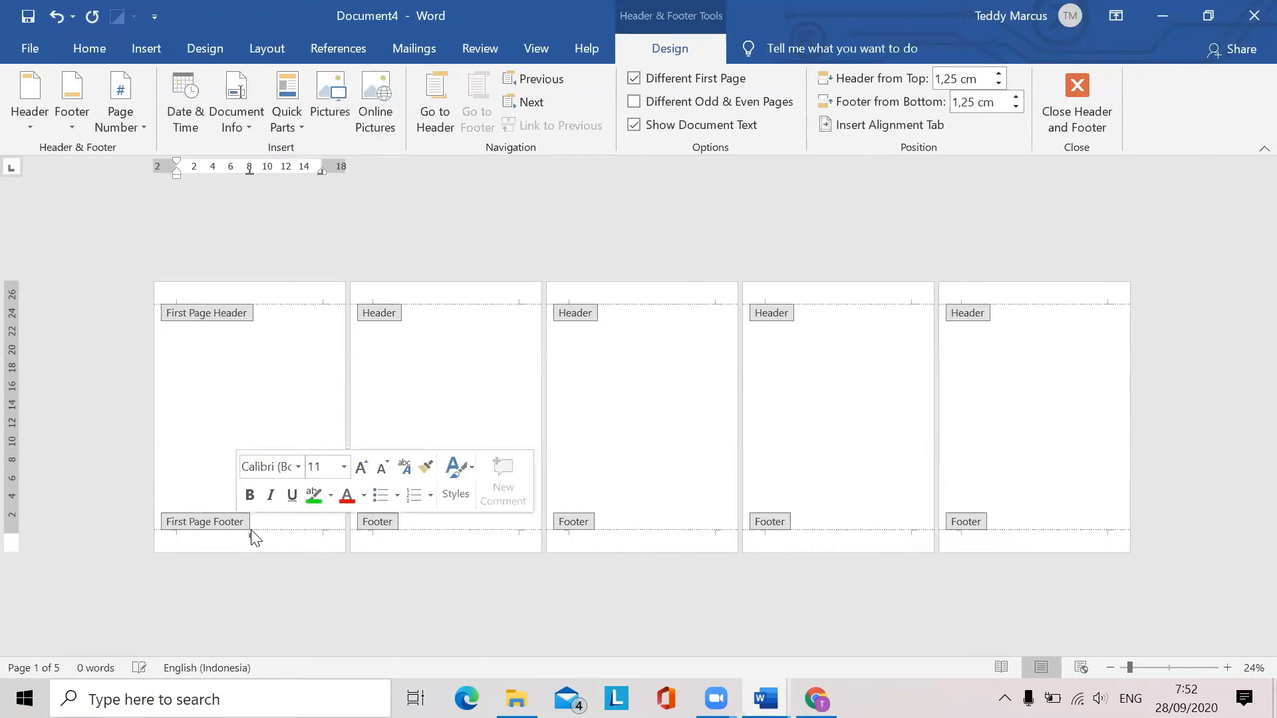
Set the page number in the first page footer to font size 36
click(343, 468)
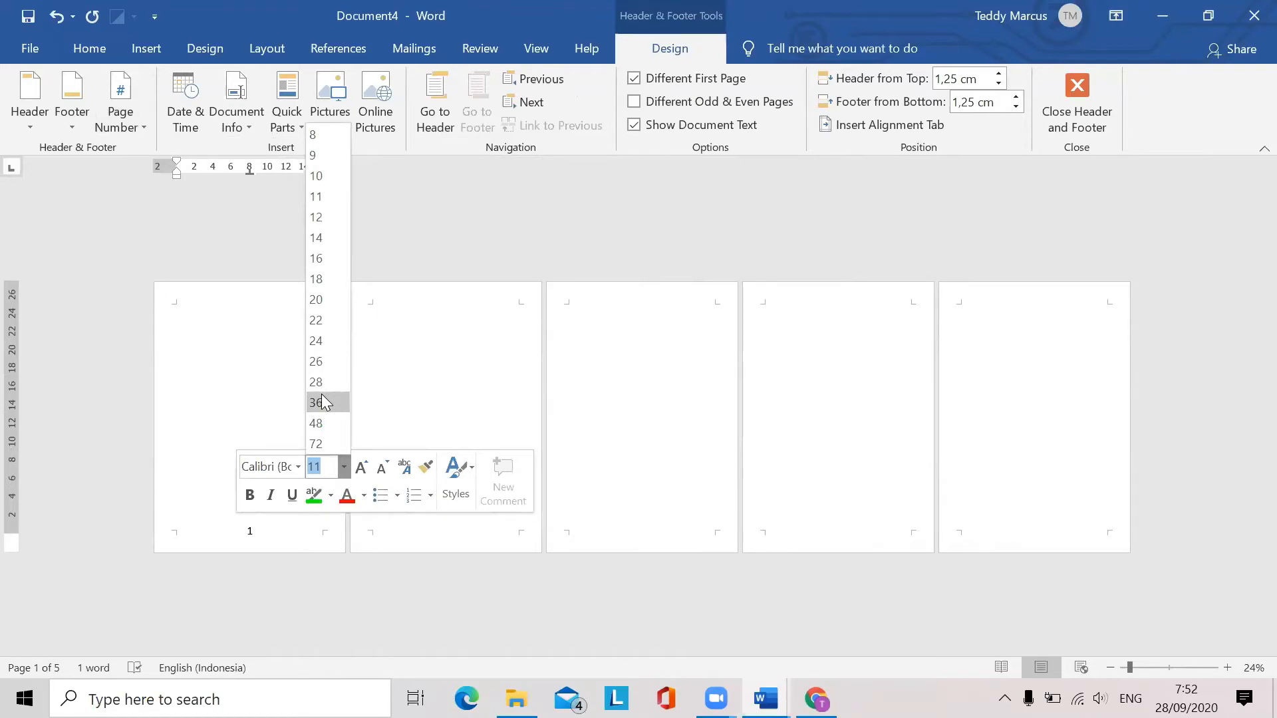
click(321, 402)
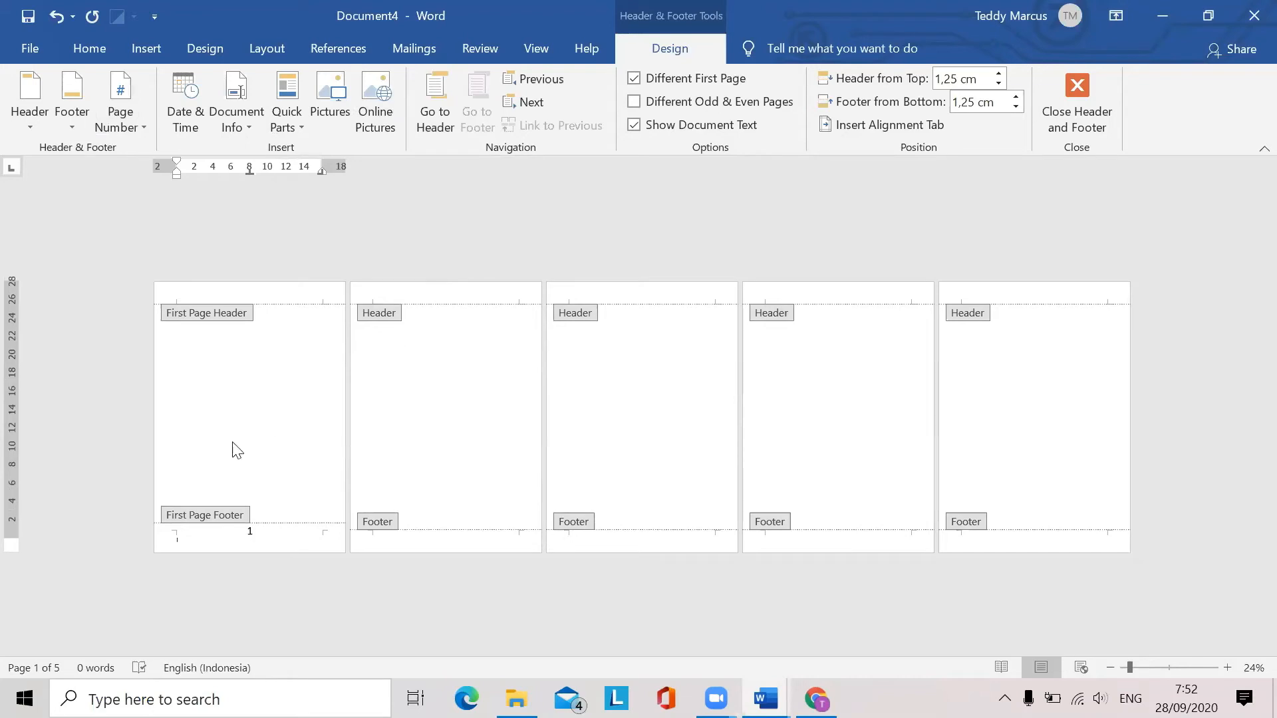
Insert a Plain Number 3 page number at the top of the page in the second page's header
click(442, 298)
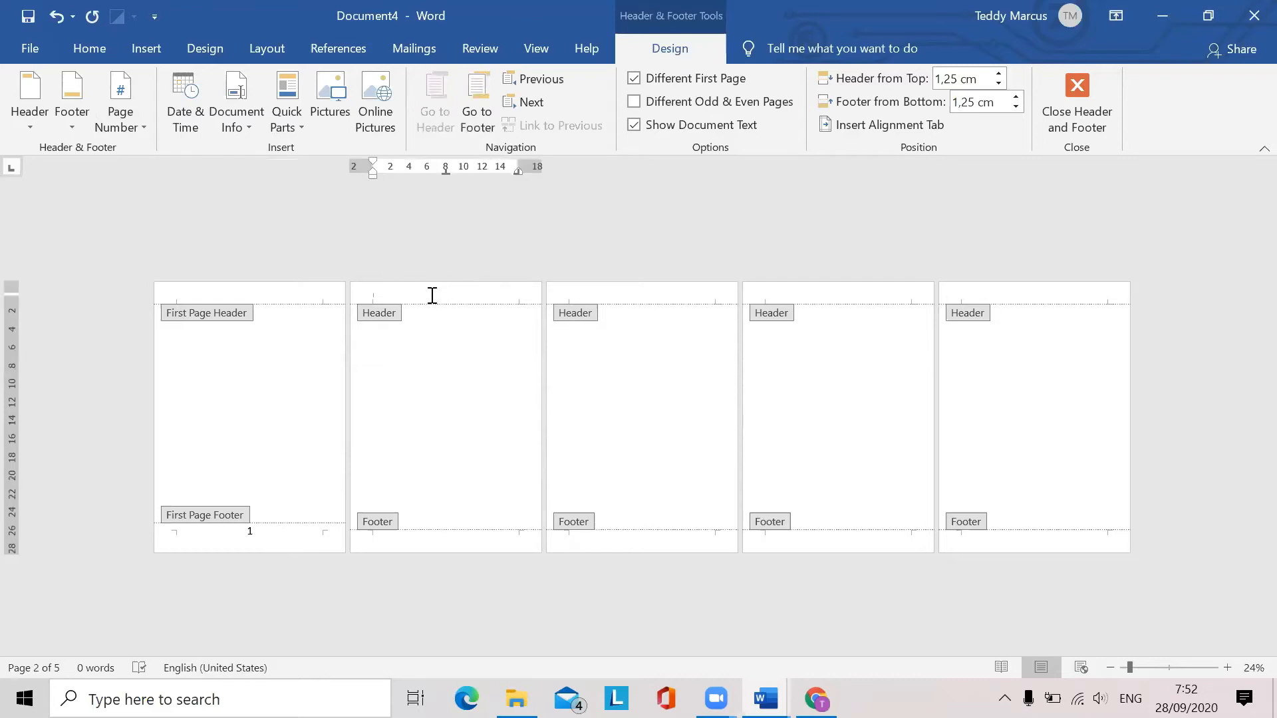
click(142, 125)
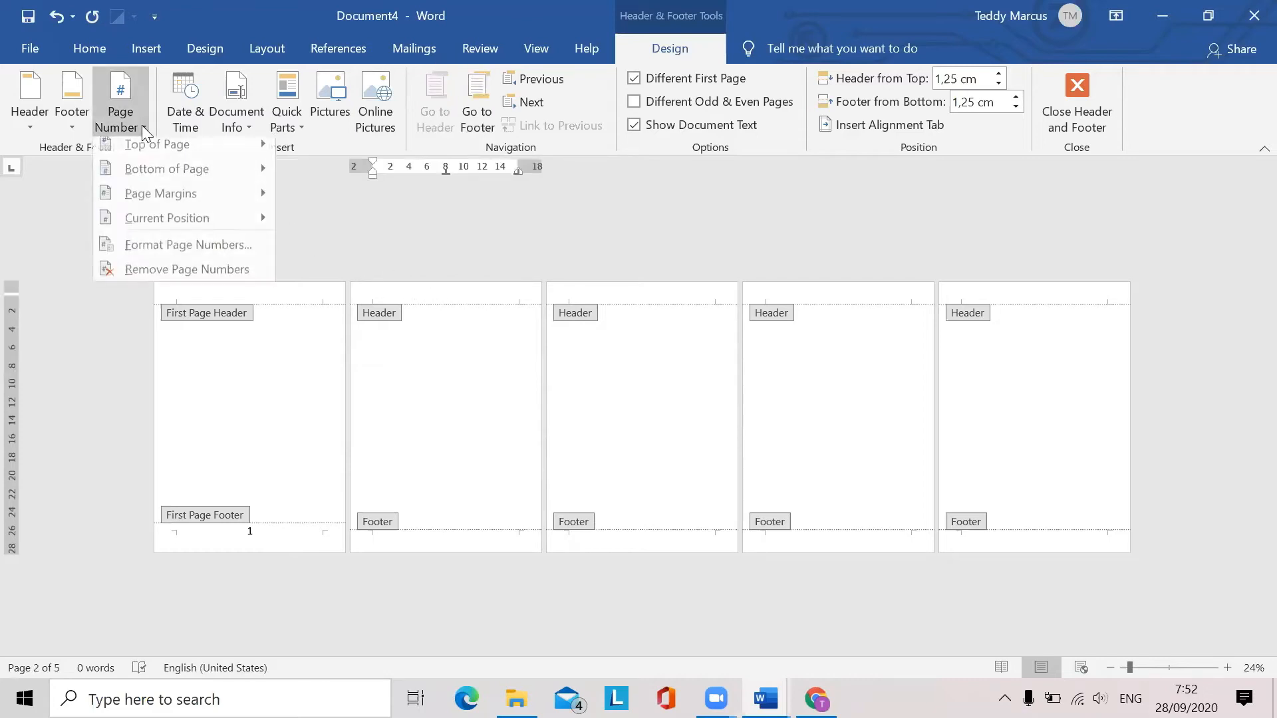
mouse_move(167, 174)
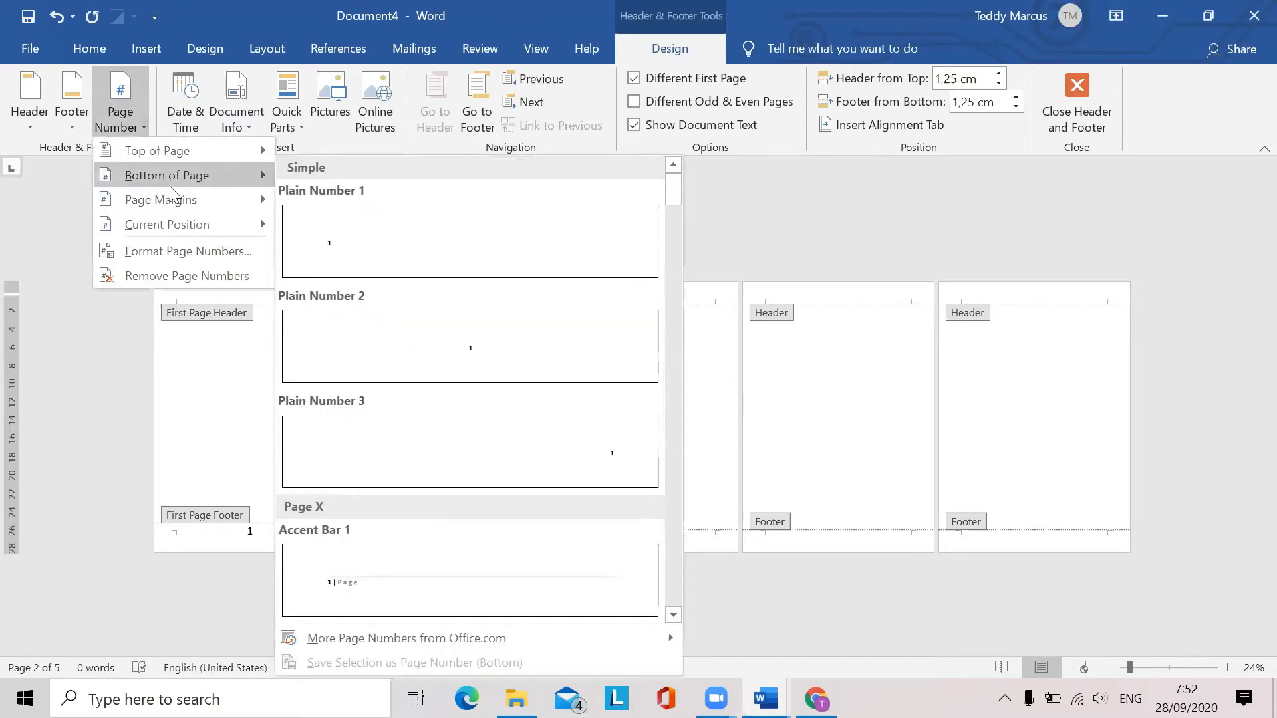
mouse_move(190, 153)
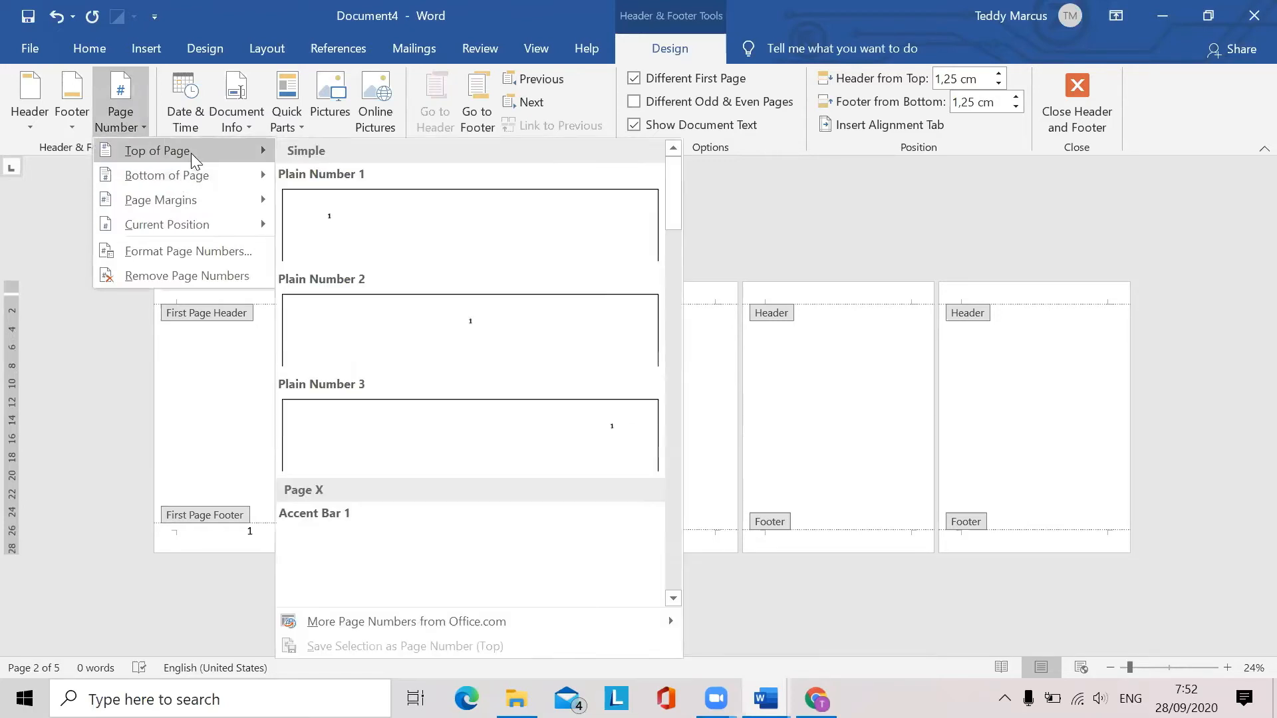
click(603, 443)
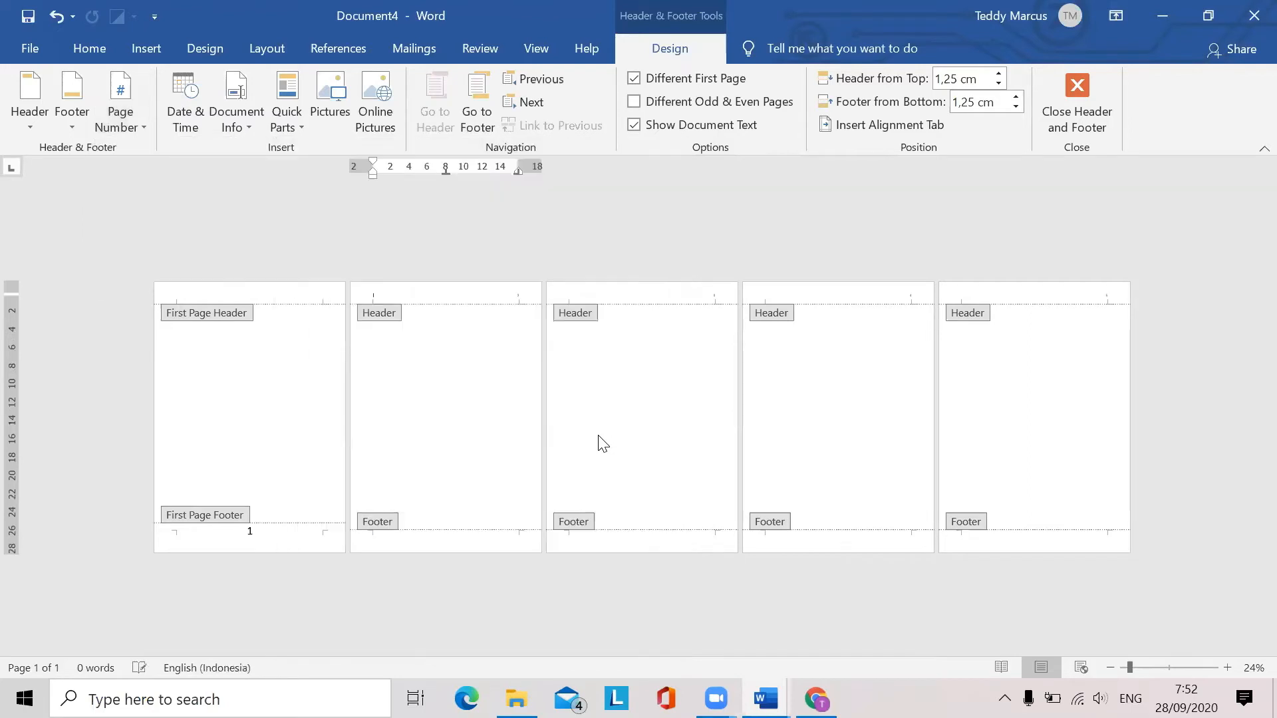
Enlarge the page number in the second page's header to font size 36
double_click(533, 299)
click(637, 238)
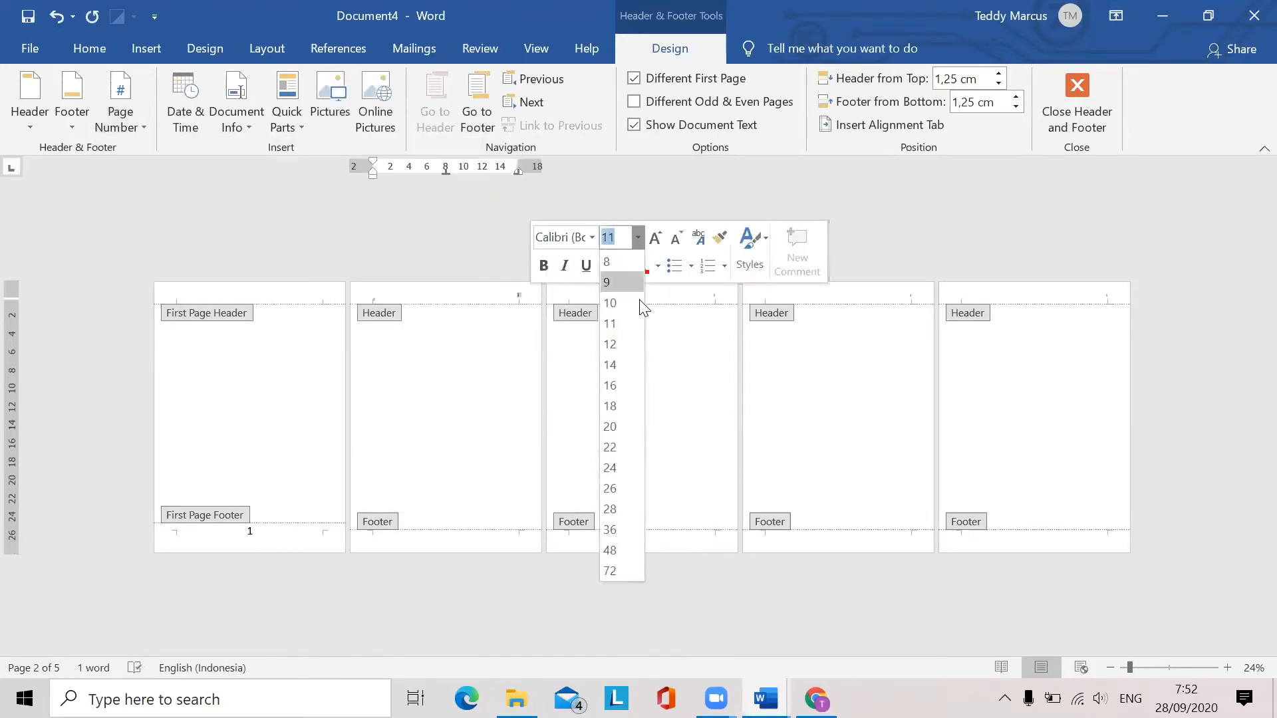
click(613, 530)
click(778, 248)
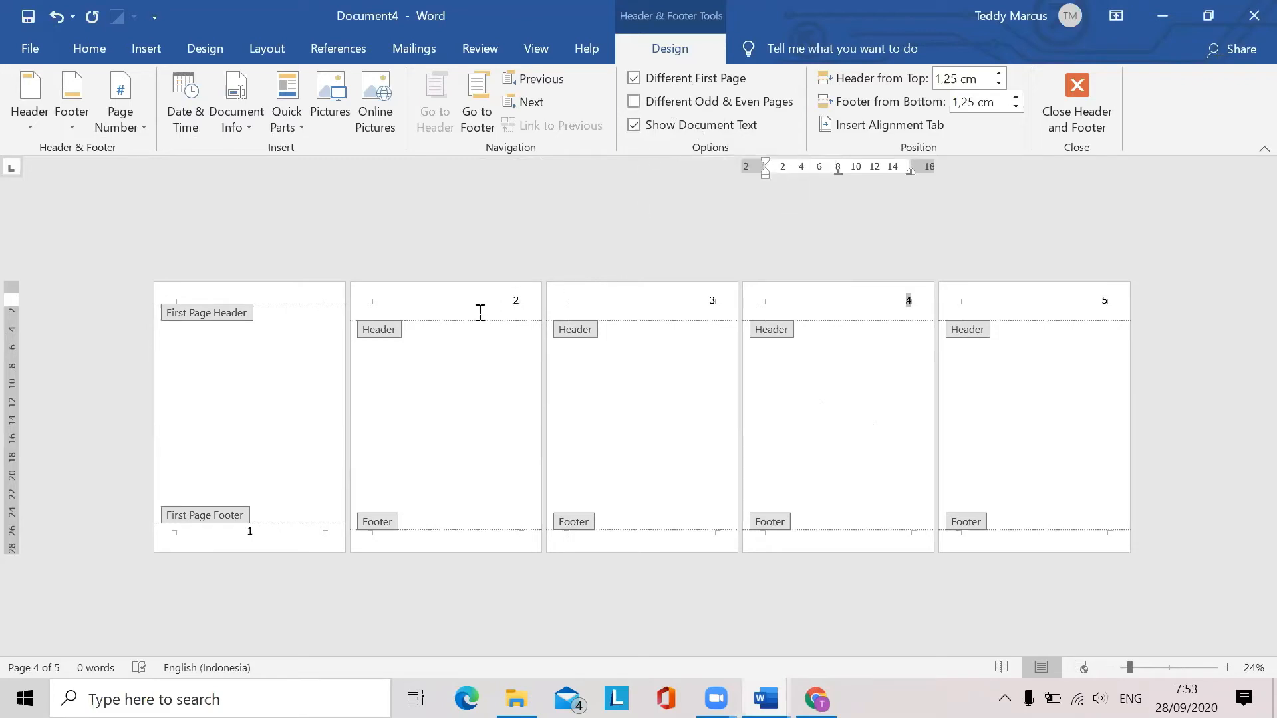
Create a new blank document and add five page breaks to make six pages
click(26, 53)
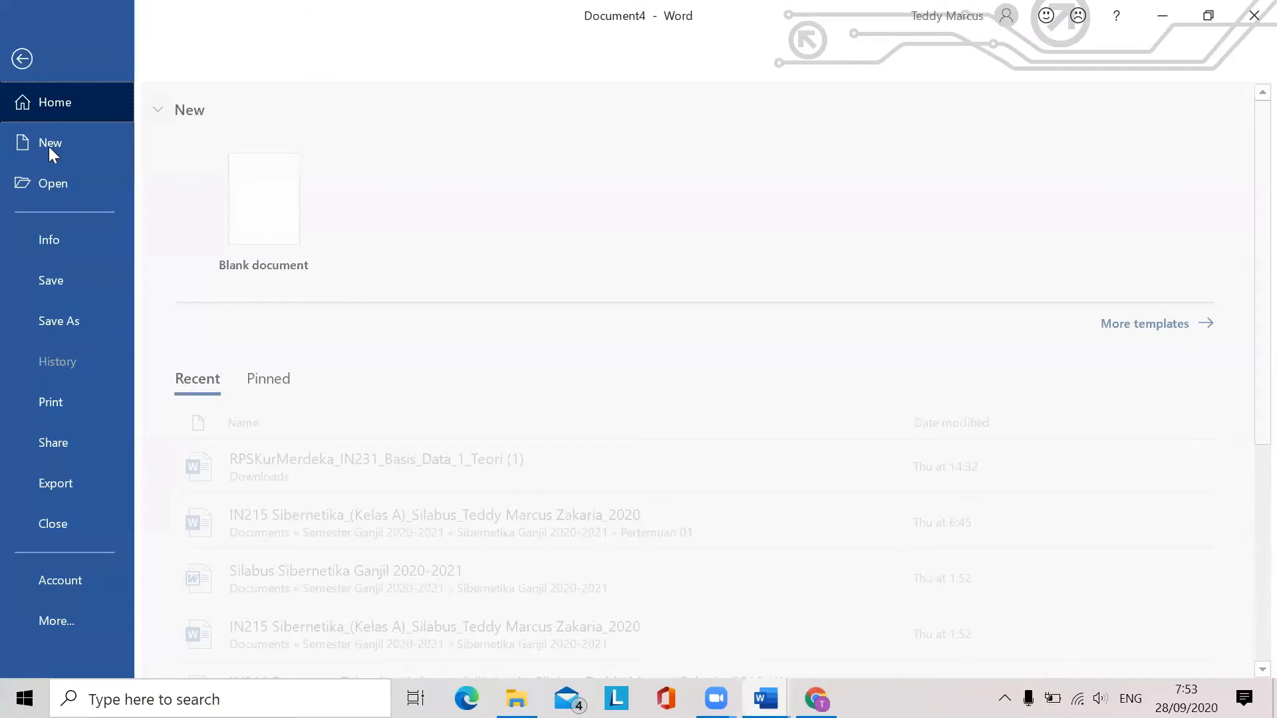
click(294, 230)
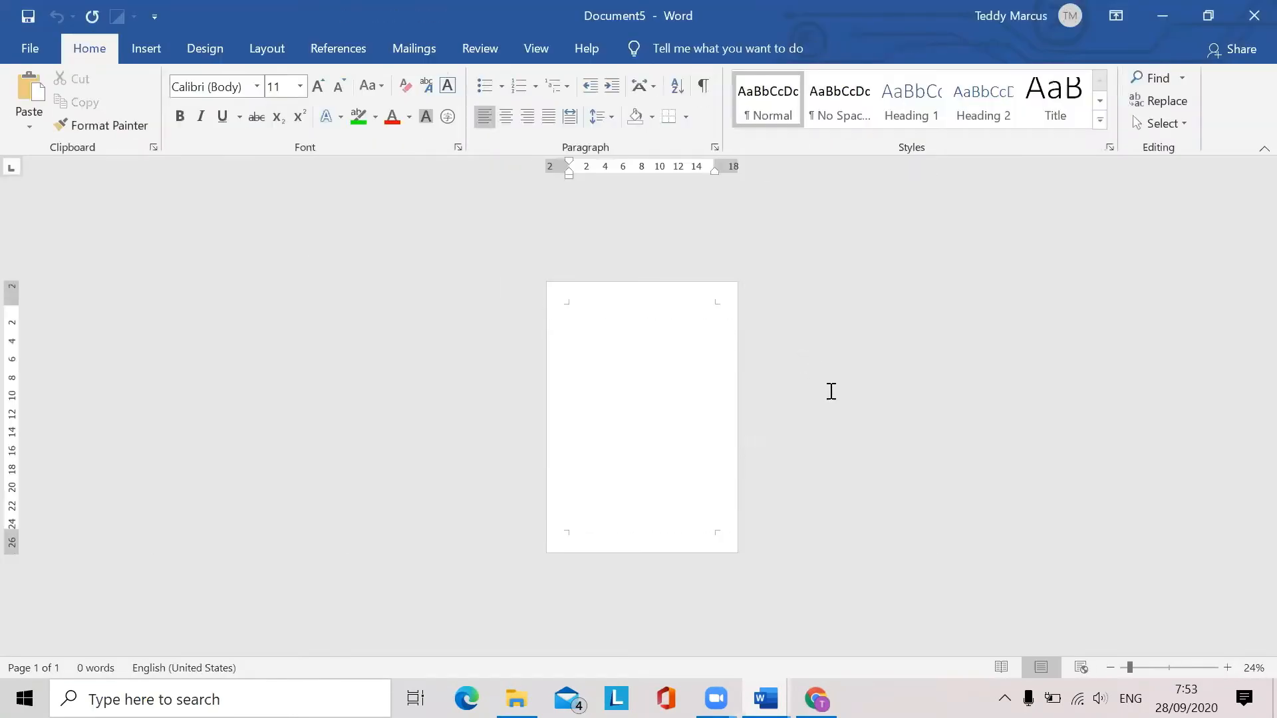
key(ctrl+Return)
key(ctrl+Return)
key(ctrl+Return)
key(ctrl+Return)
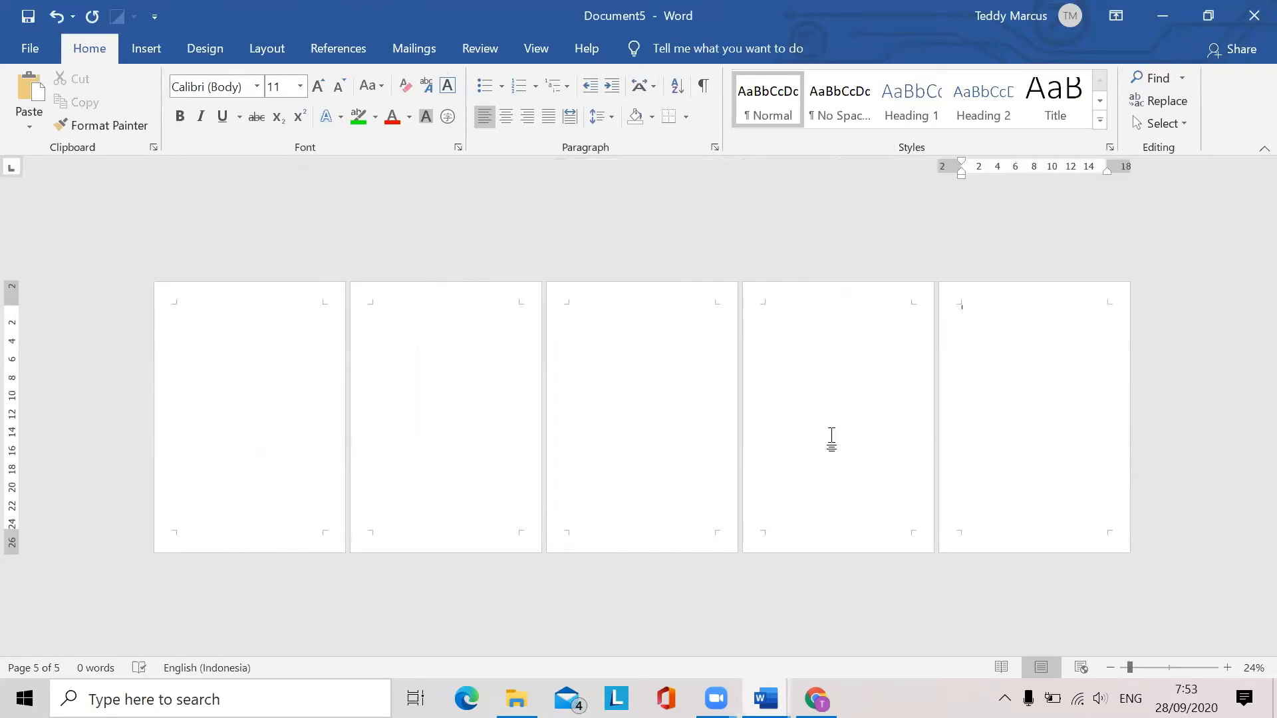
key(ctrl+Return)
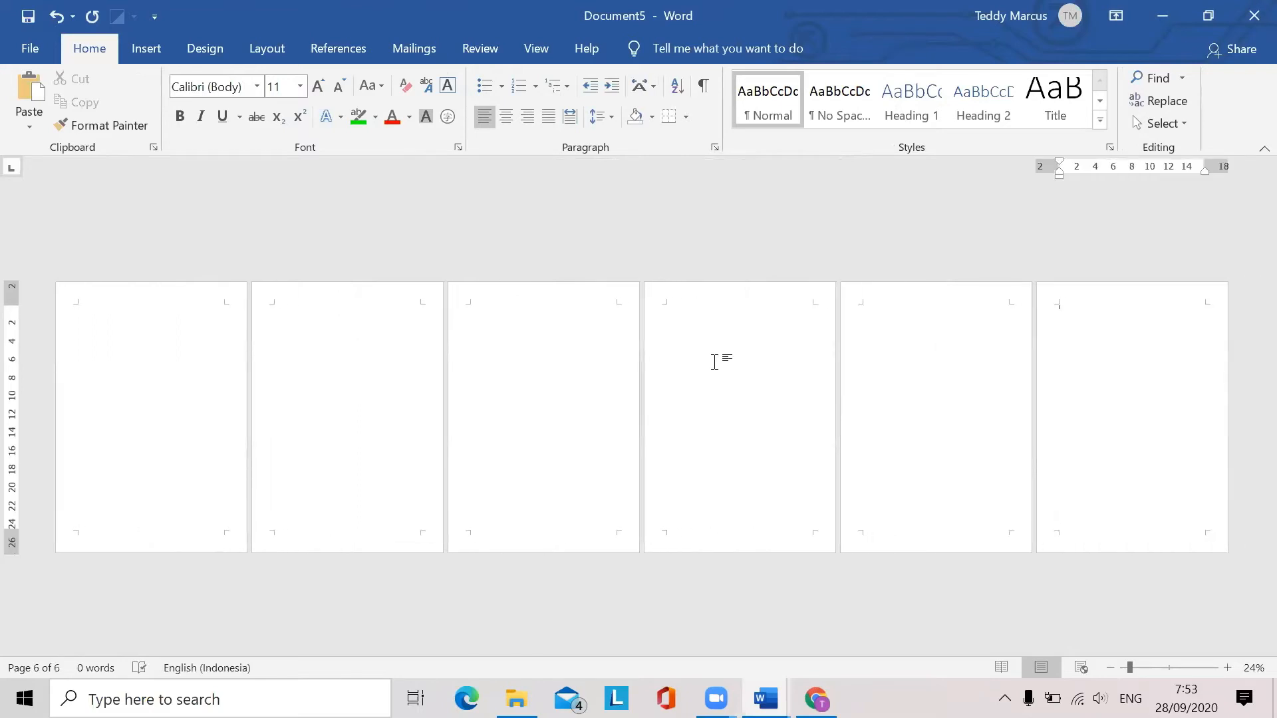
Open the first page's header for editing and enable different odd and even pages
double_click(141, 295)
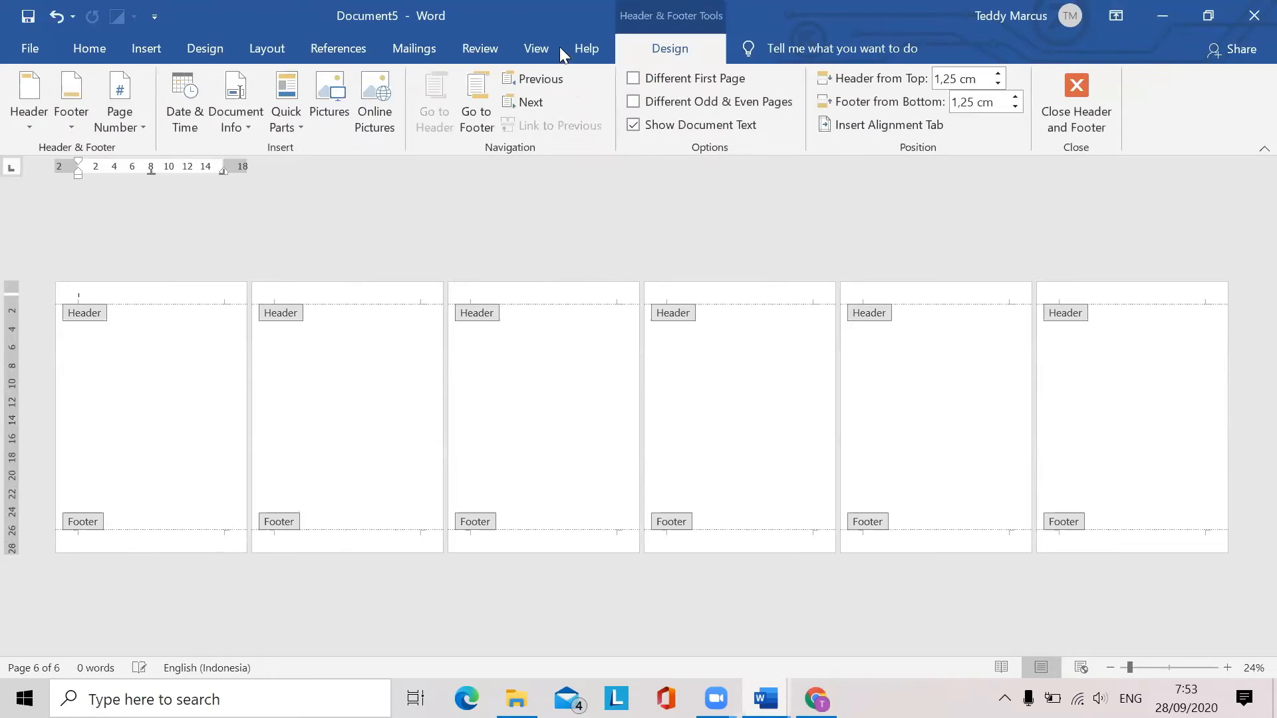
click(635, 101)
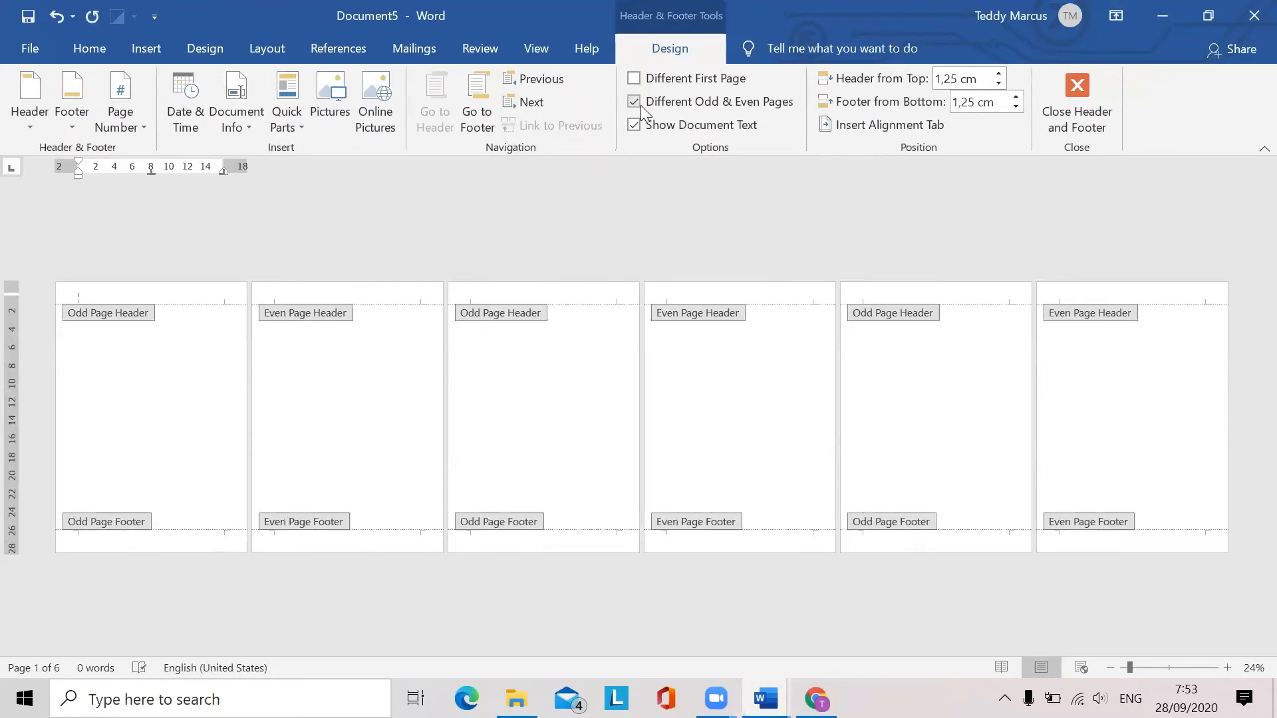
click(639, 105)
click(640, 105)
Set the font size in the empty odd page header to 36
right_click(85, 294)
click(191, 232)
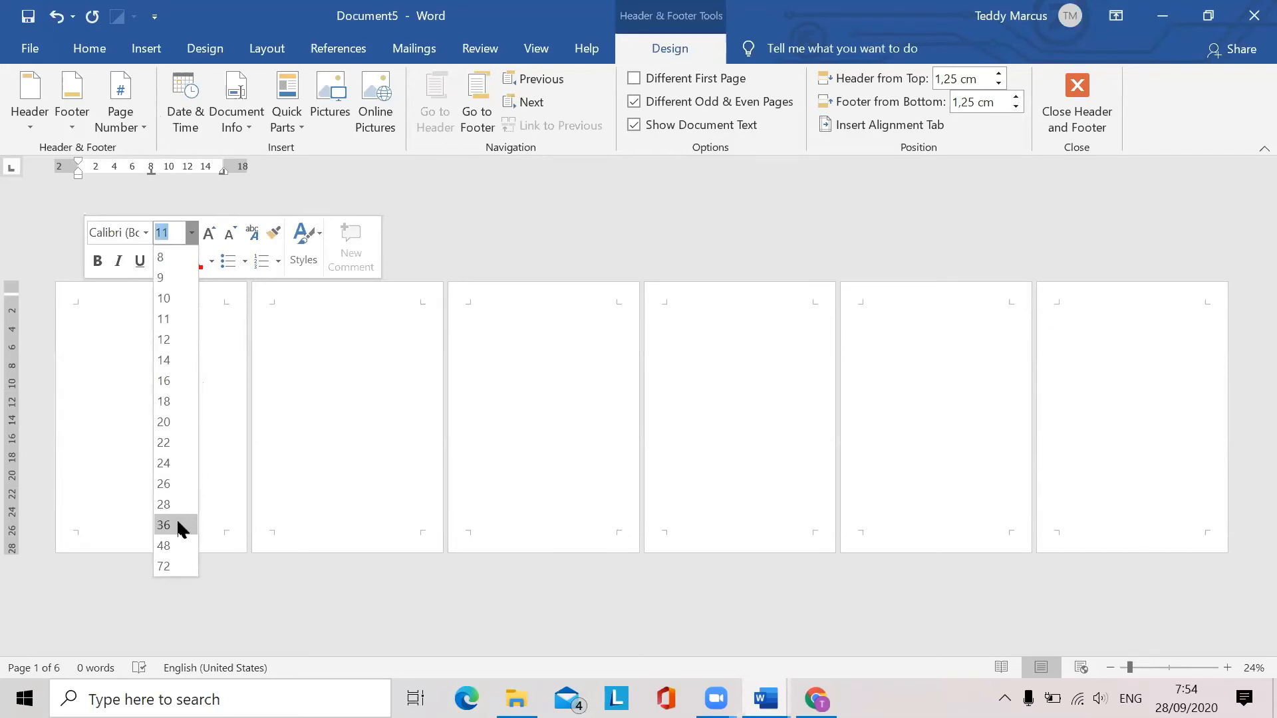
click(178, 524)
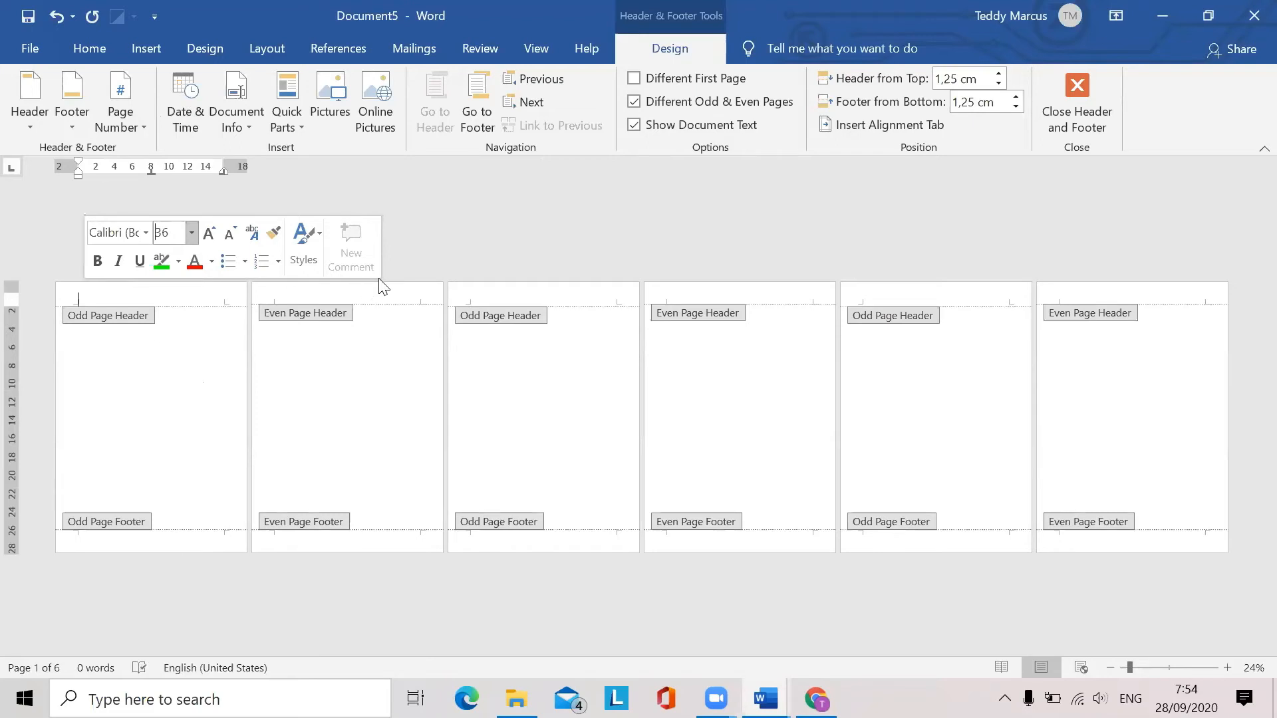
Enter the text "Aplikom" in the odd page header
text(p)
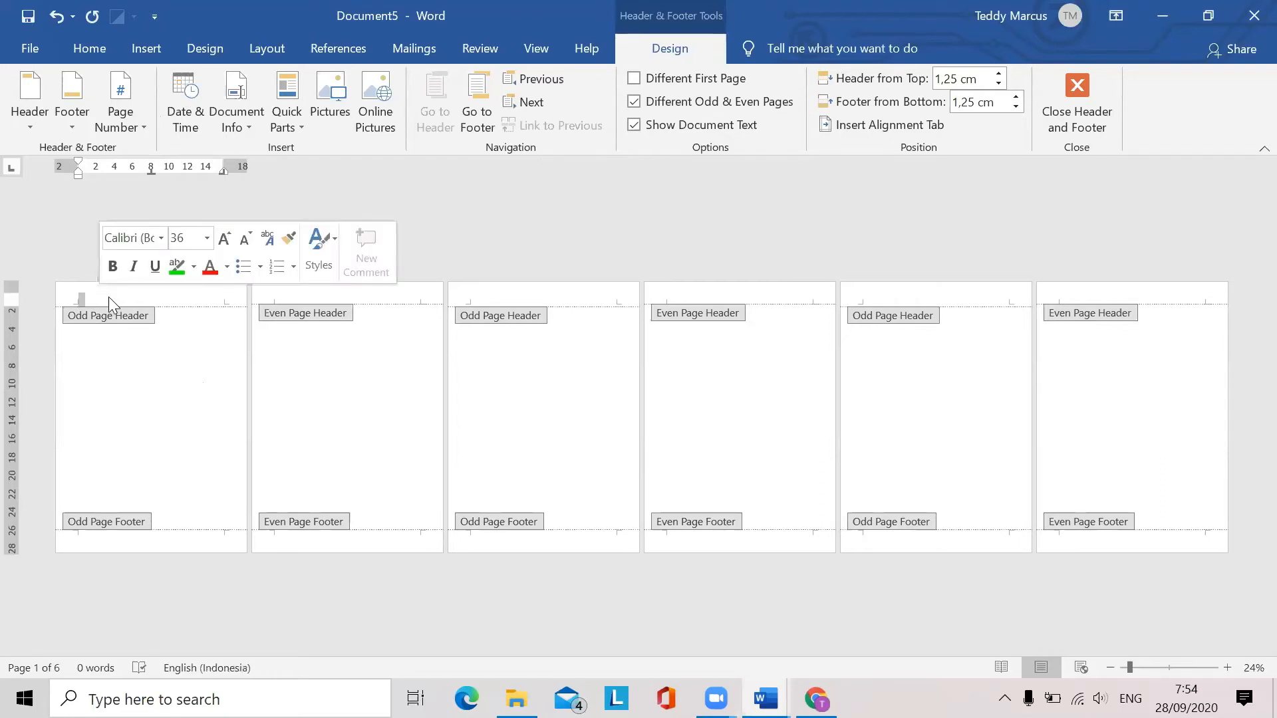
text(apli)
key(BackSpace)
key(BackSpace)
key(BackSpace)
key(BackSpace)
key(Caps_Lock)
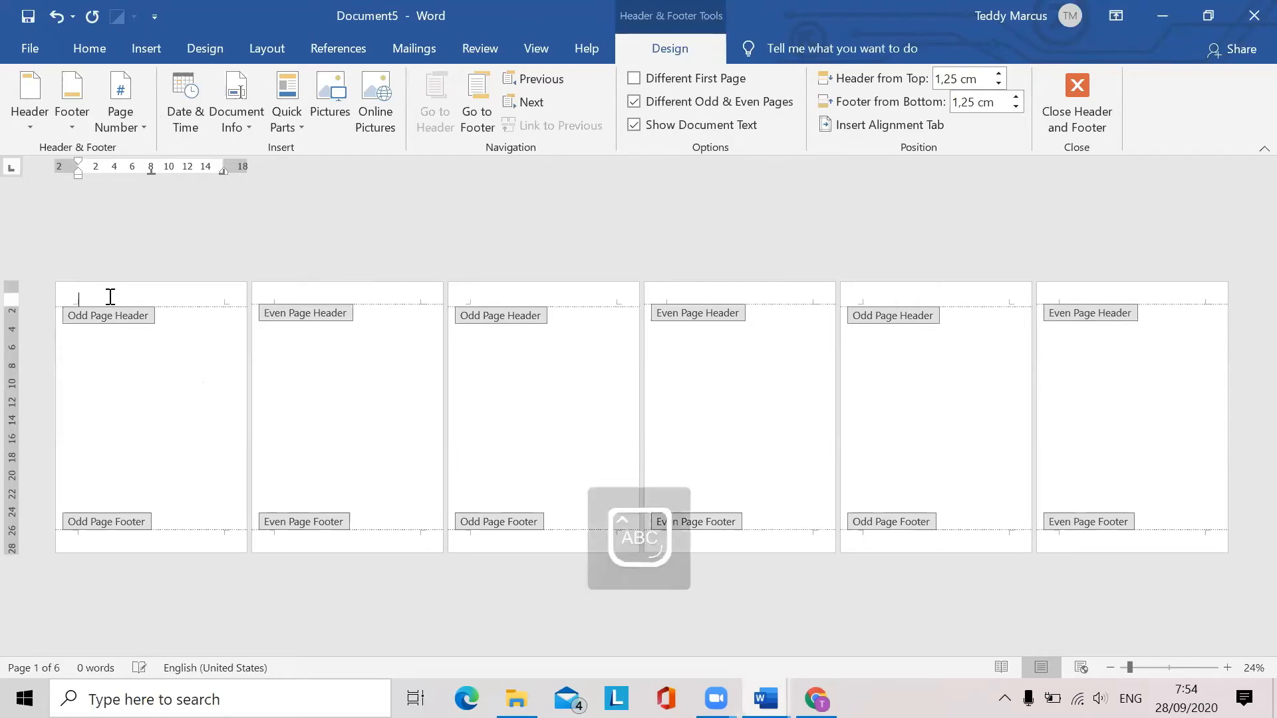
key(BackSpace)
text(A)
key(Caps_Lock)
text(plik)
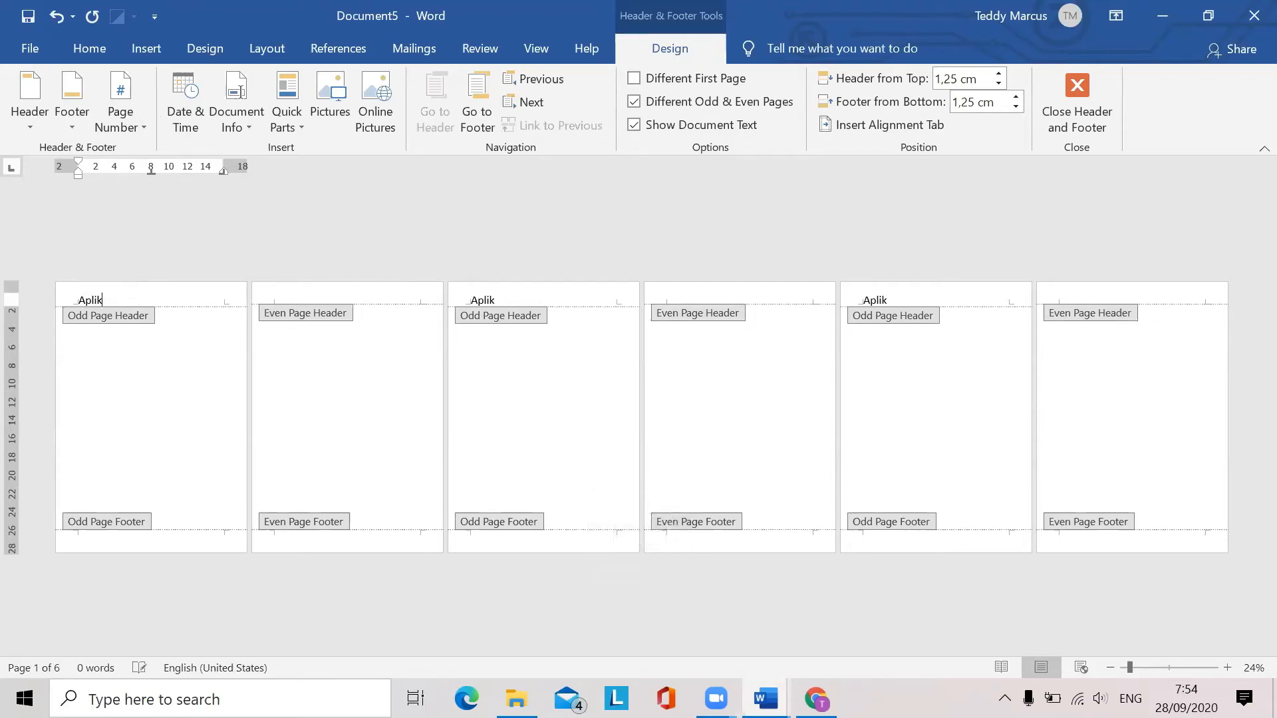
text(om)
Insert a Plain Number 3 page number at the top of the odd pages, replacing the header text
click(30, 129)
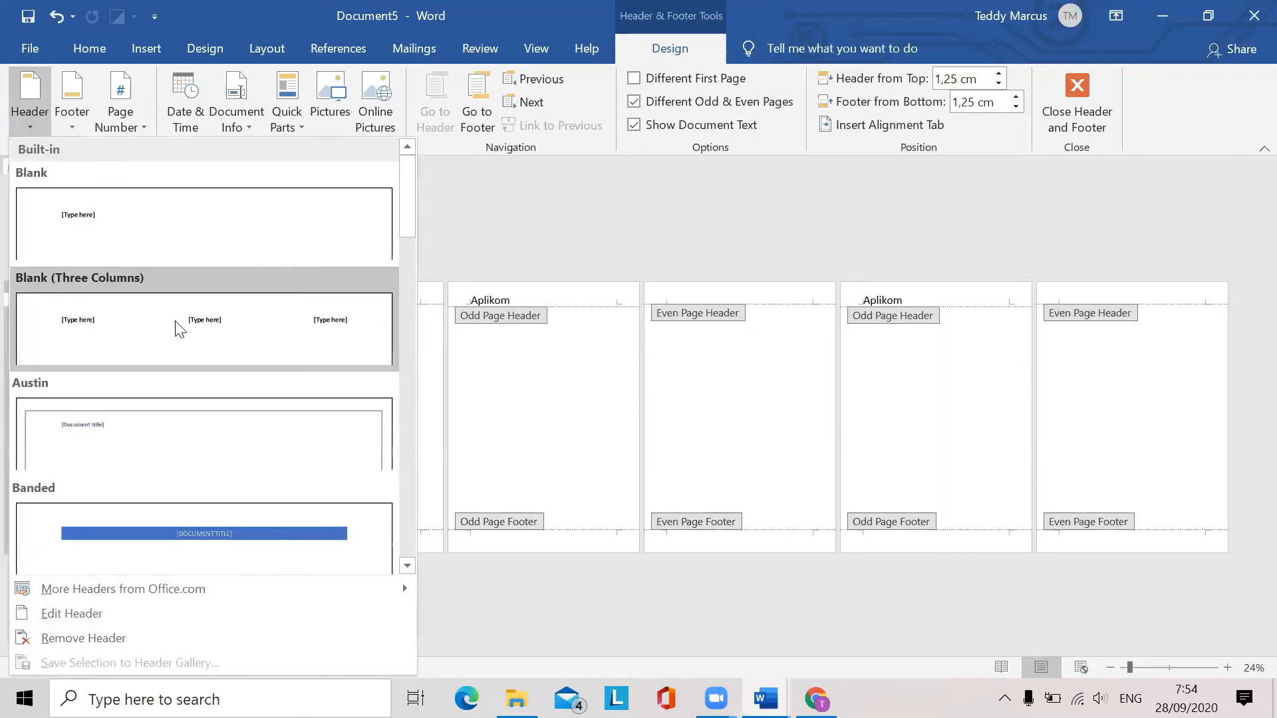
click(142, 127)
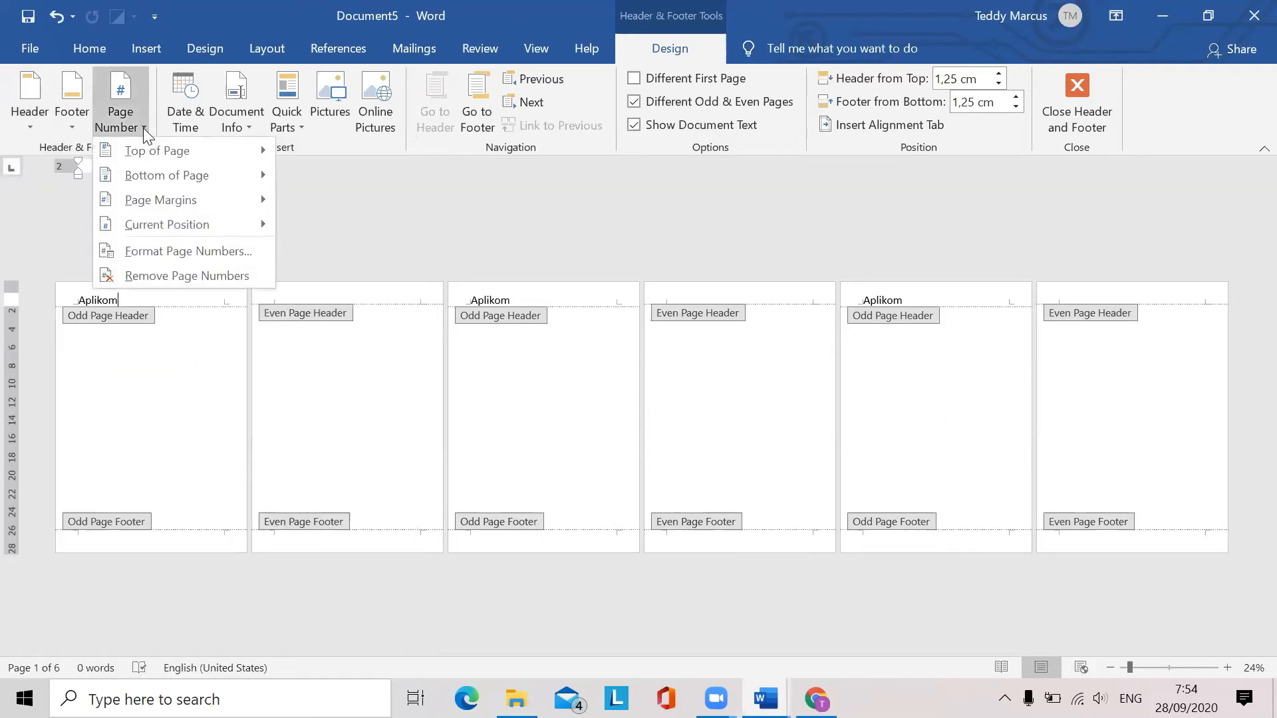
mouse_move(192, 148)
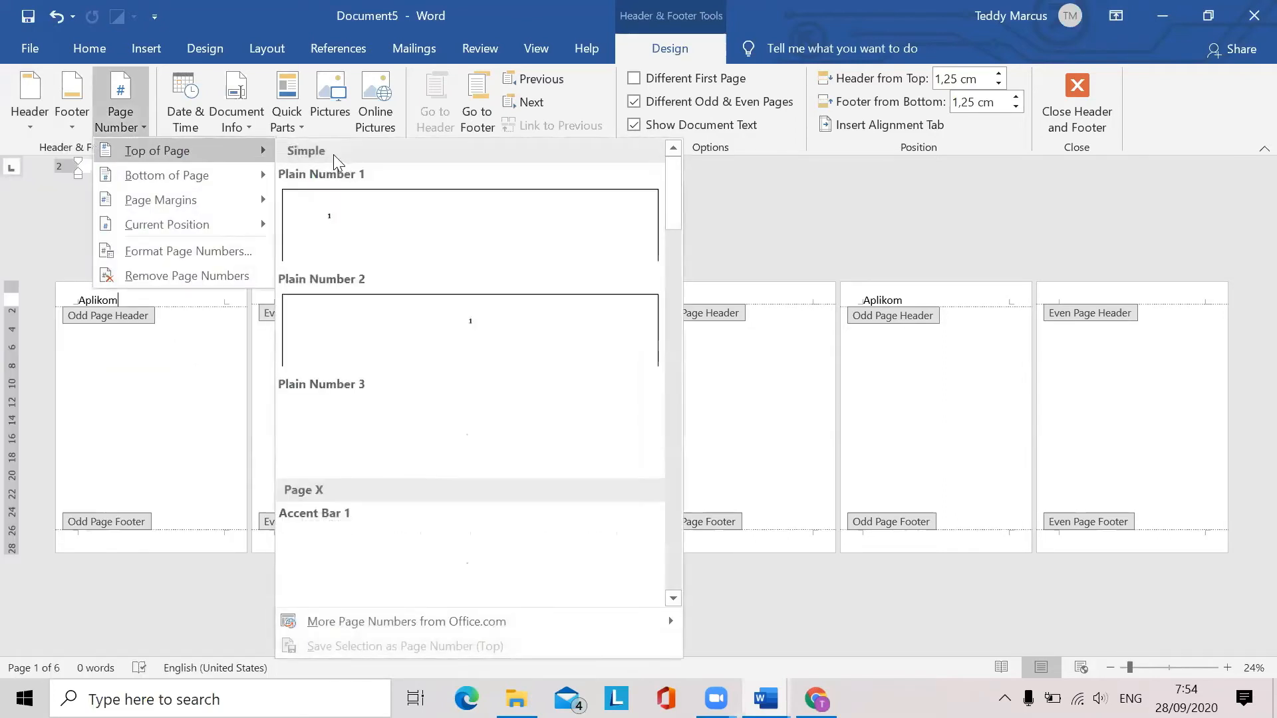
click(613, 437)
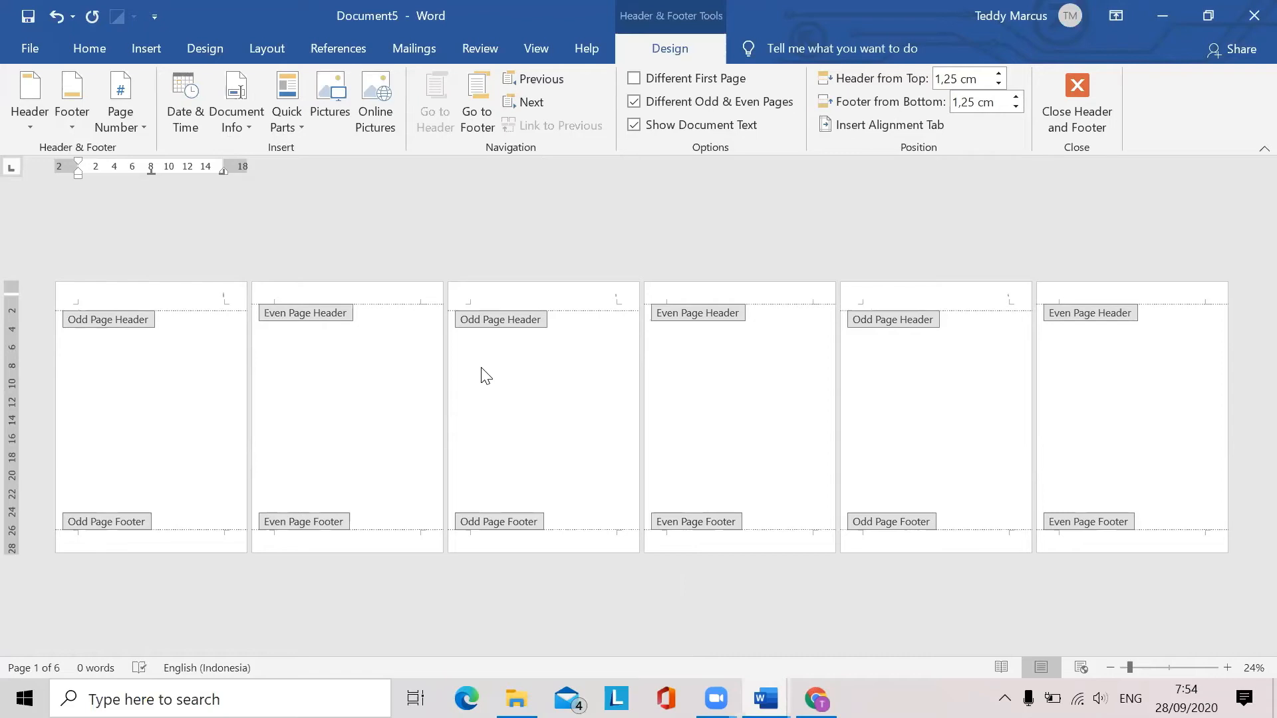
Set the page number in the odd page header to font size 36
double_click(238, 294)
click(347, 232)
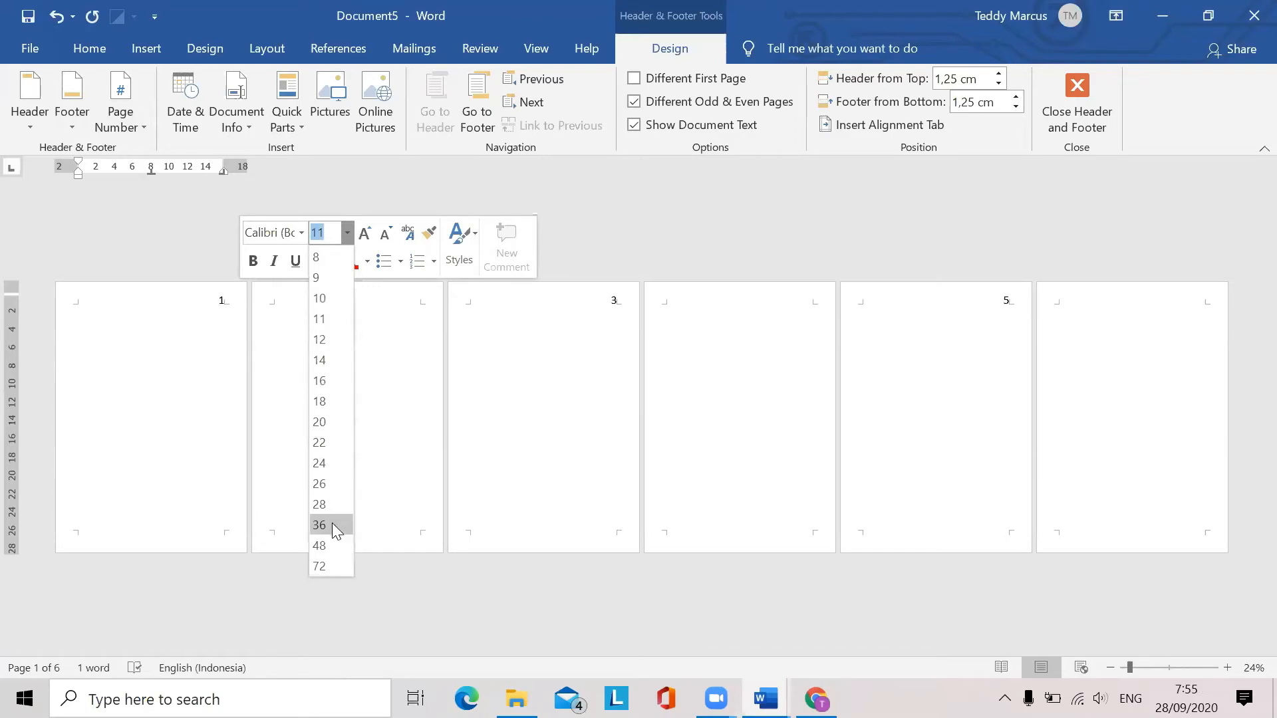
click(333, 524)
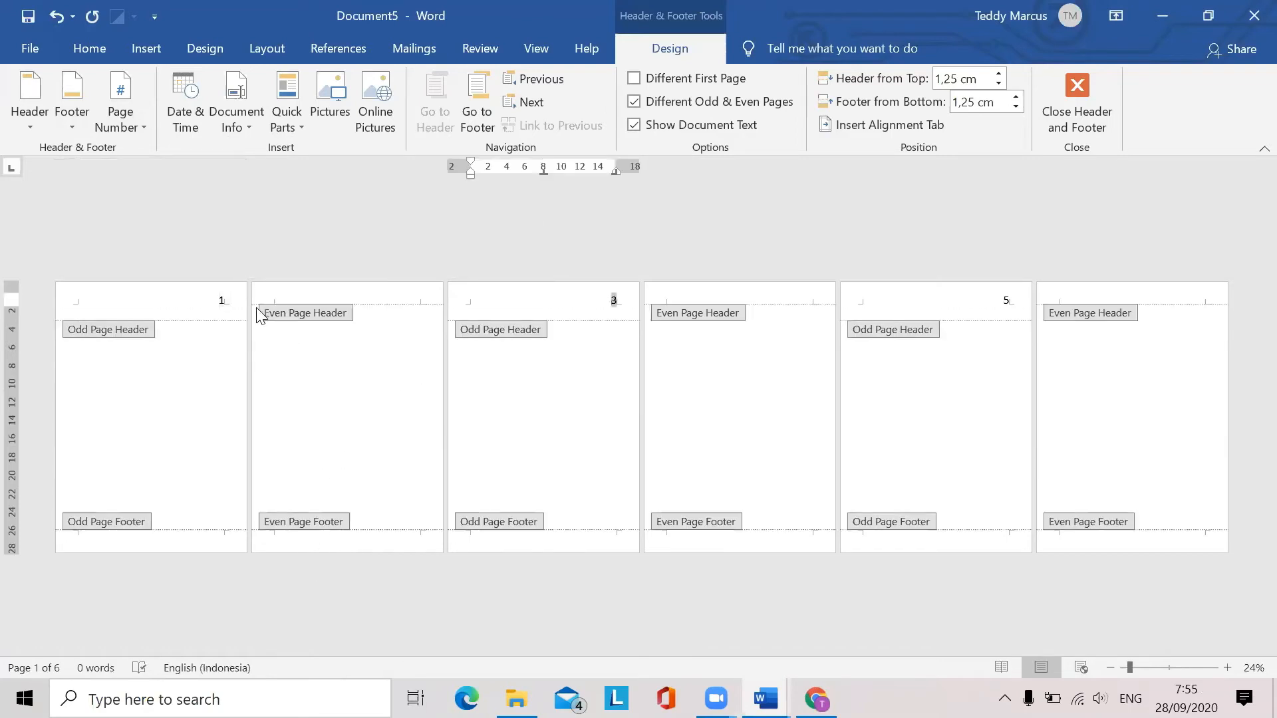
double_click(222, 296)
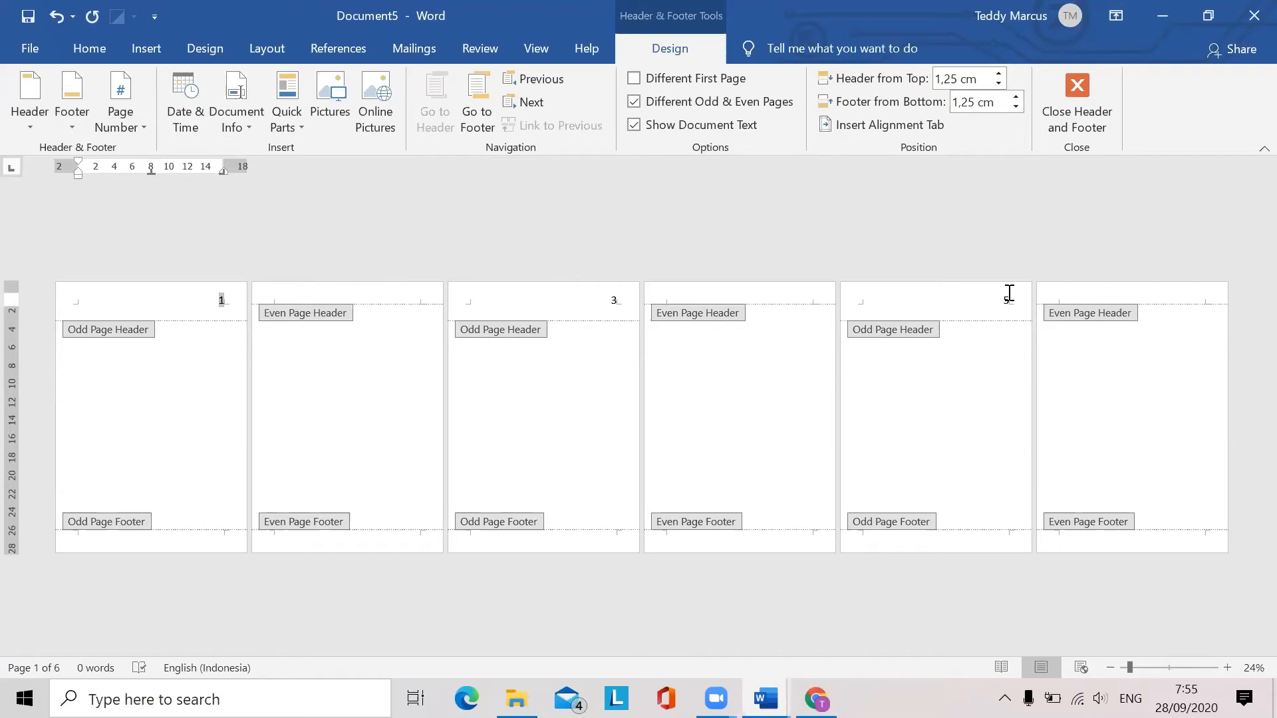
Insert a Plain Number 1 page number at the top of the even pages
click(301, 301)
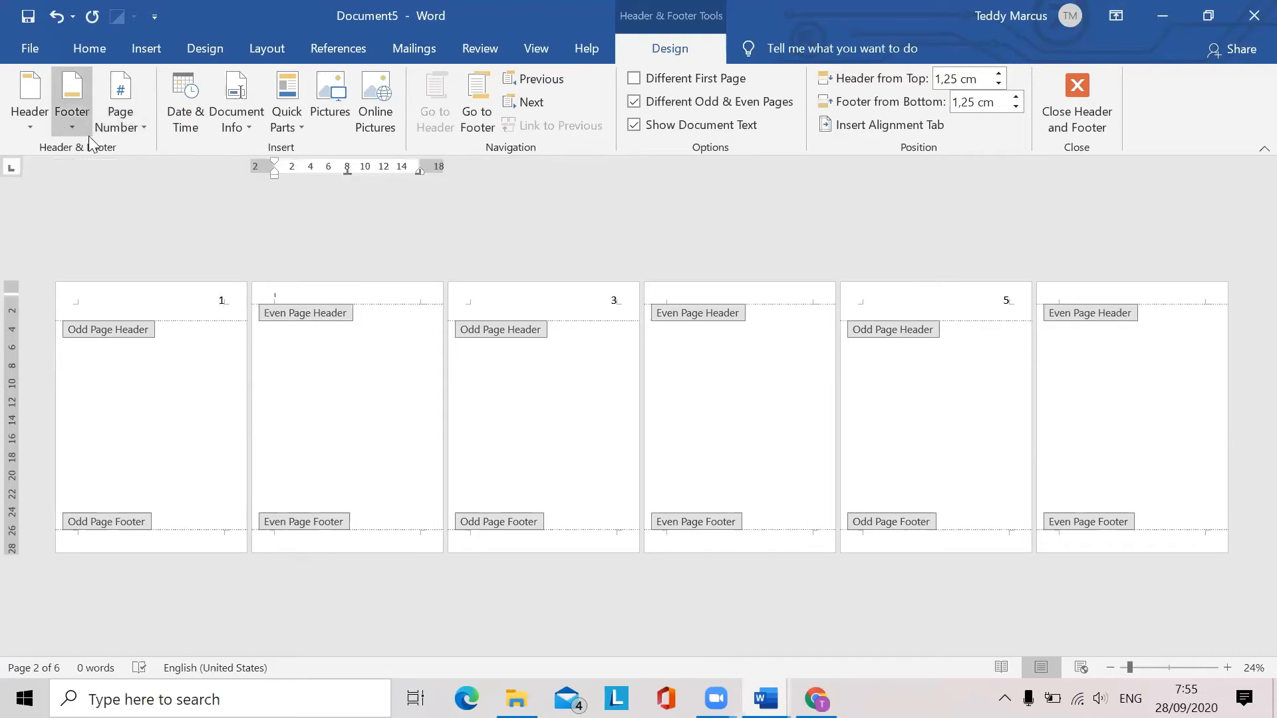
click(134, 126)
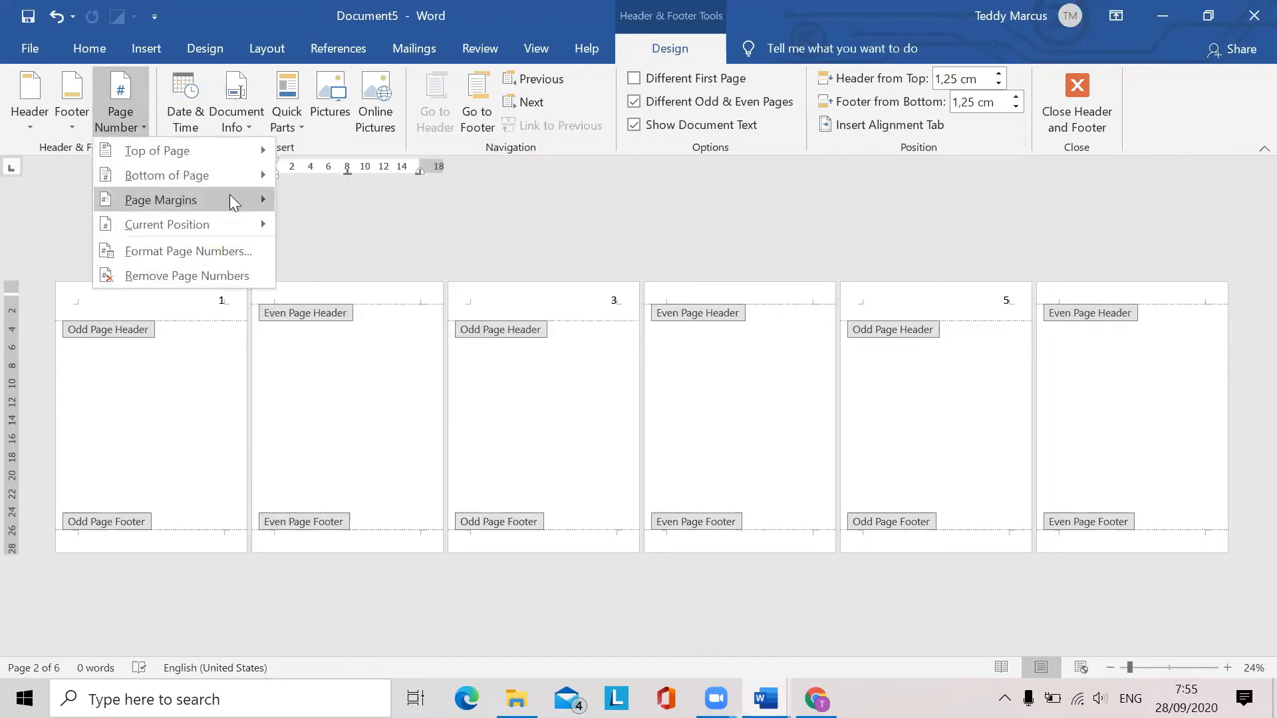
mouse_move(217, 151)
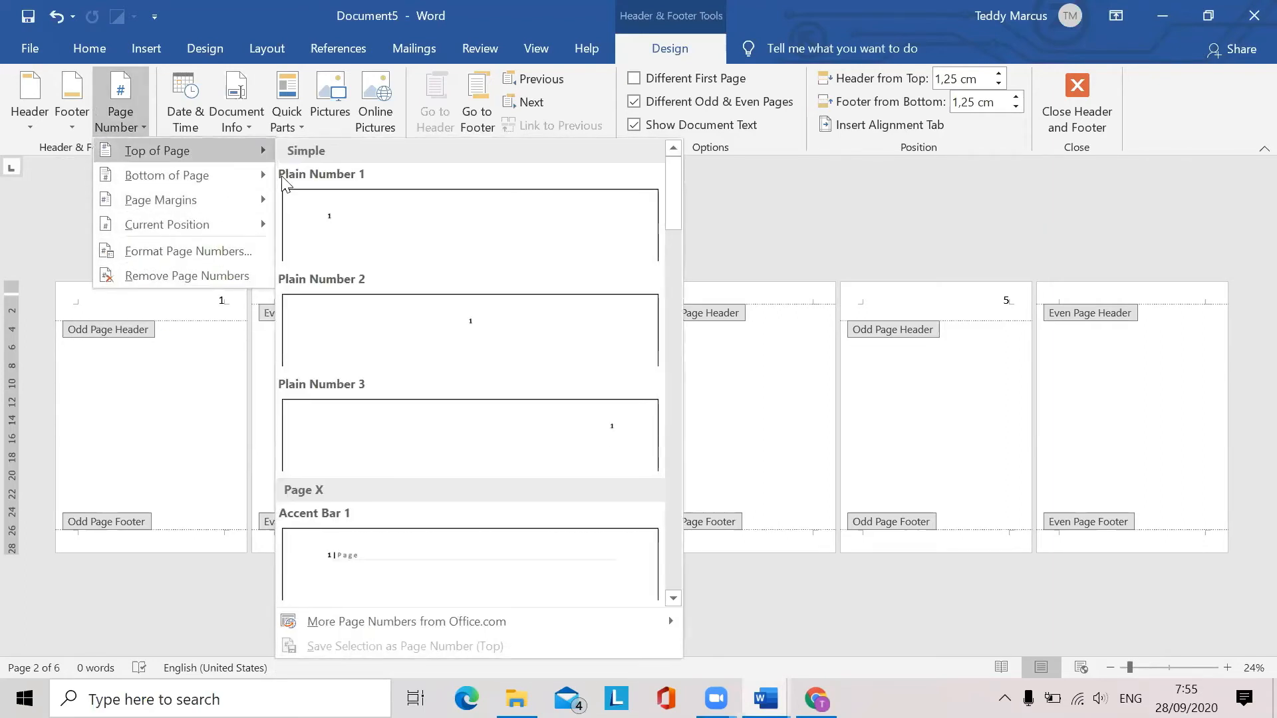
click(333, 228)
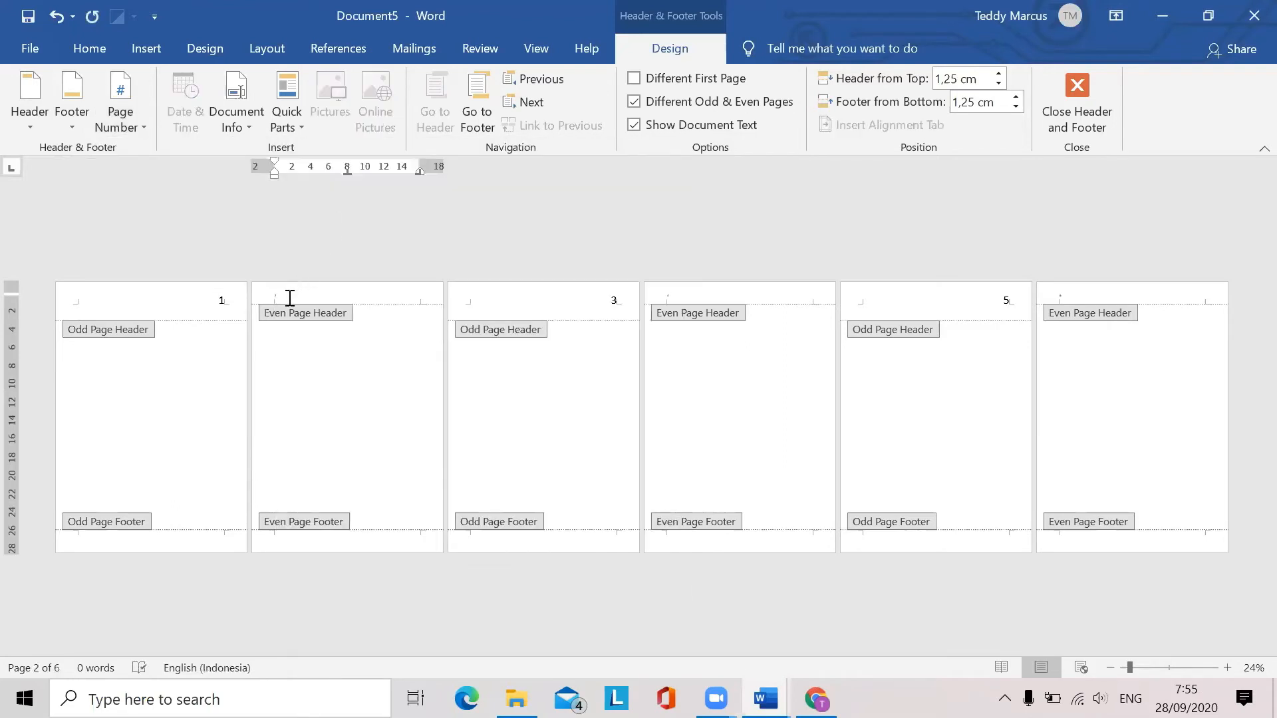
Set the page number in the even page header to font size 36
double_click(269, 294)
click(369, 230)
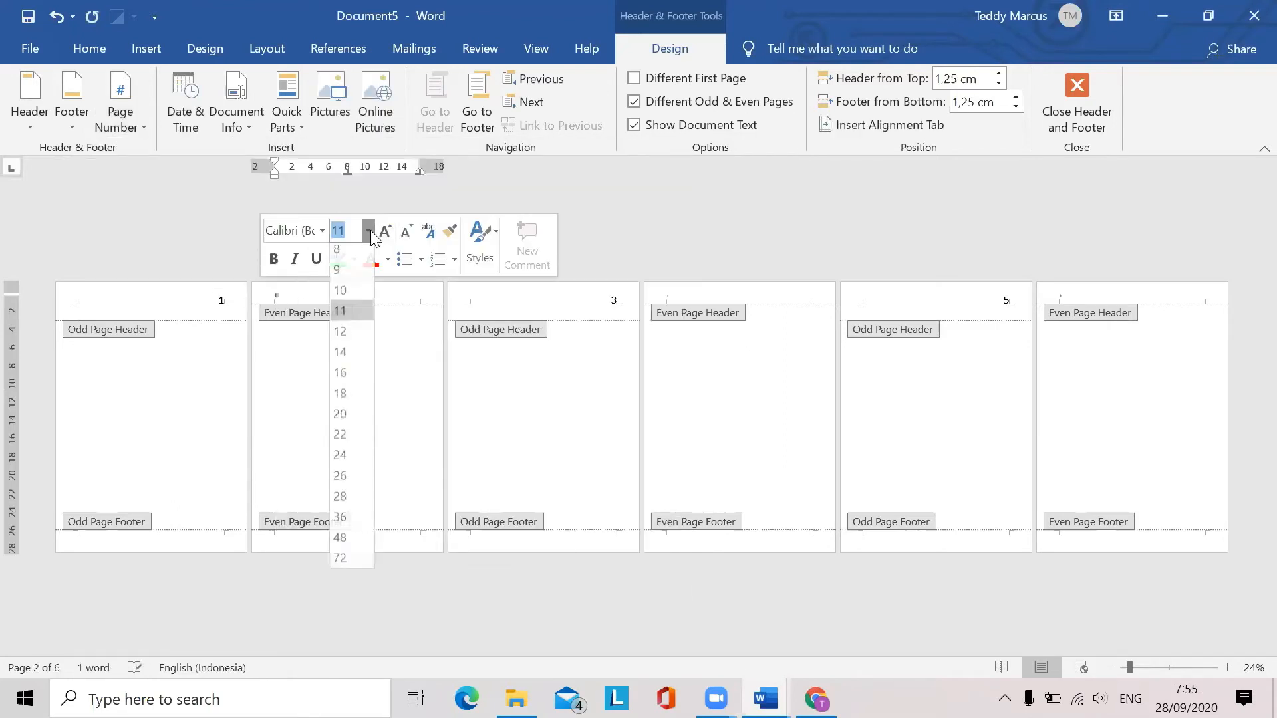
click(349, 522)
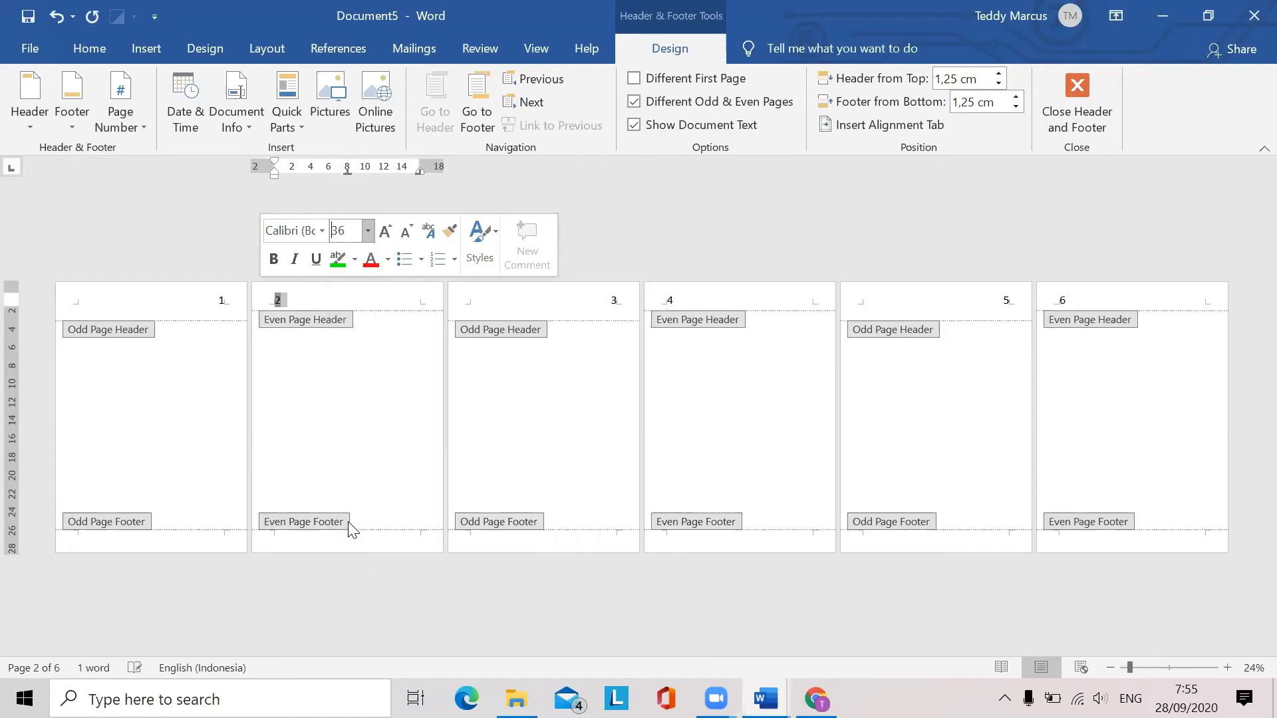
click(620, 227)
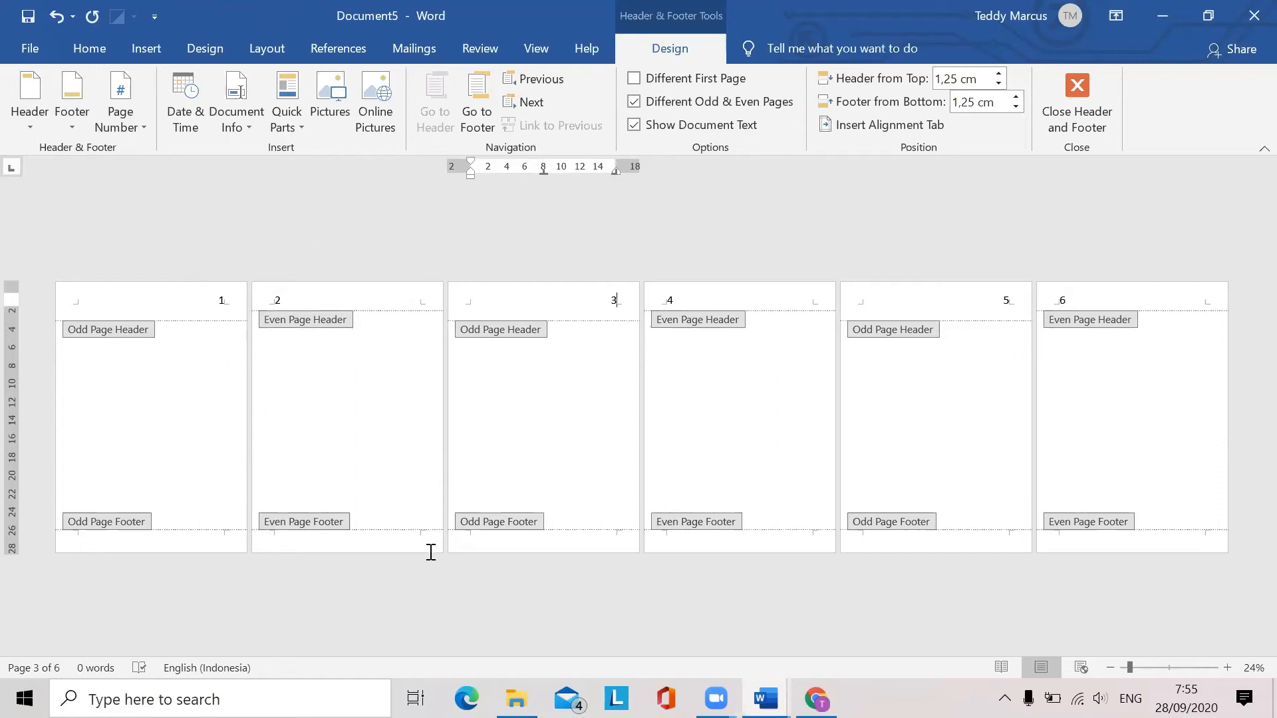
click(1224, 668)
click(1224, 668)
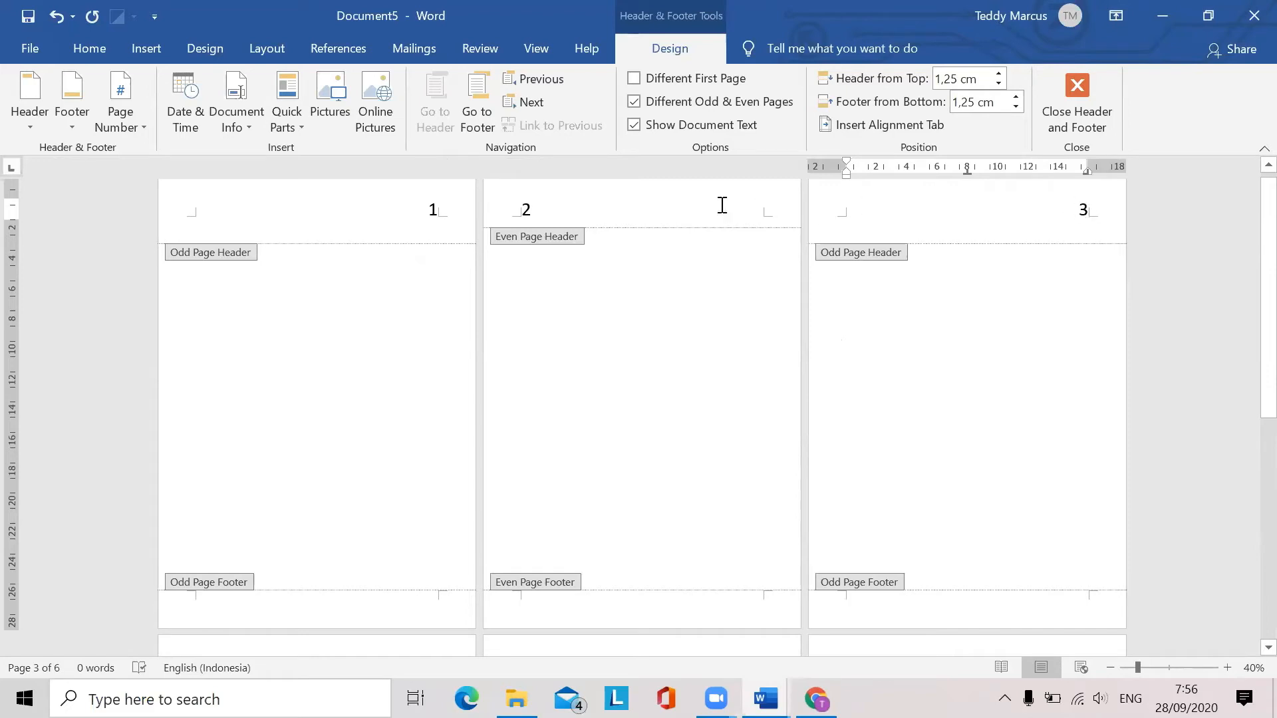
Add "Aplikom" after the page number in the even page header and "Buku Populer" before the number in the odd page header
click(579, 213)
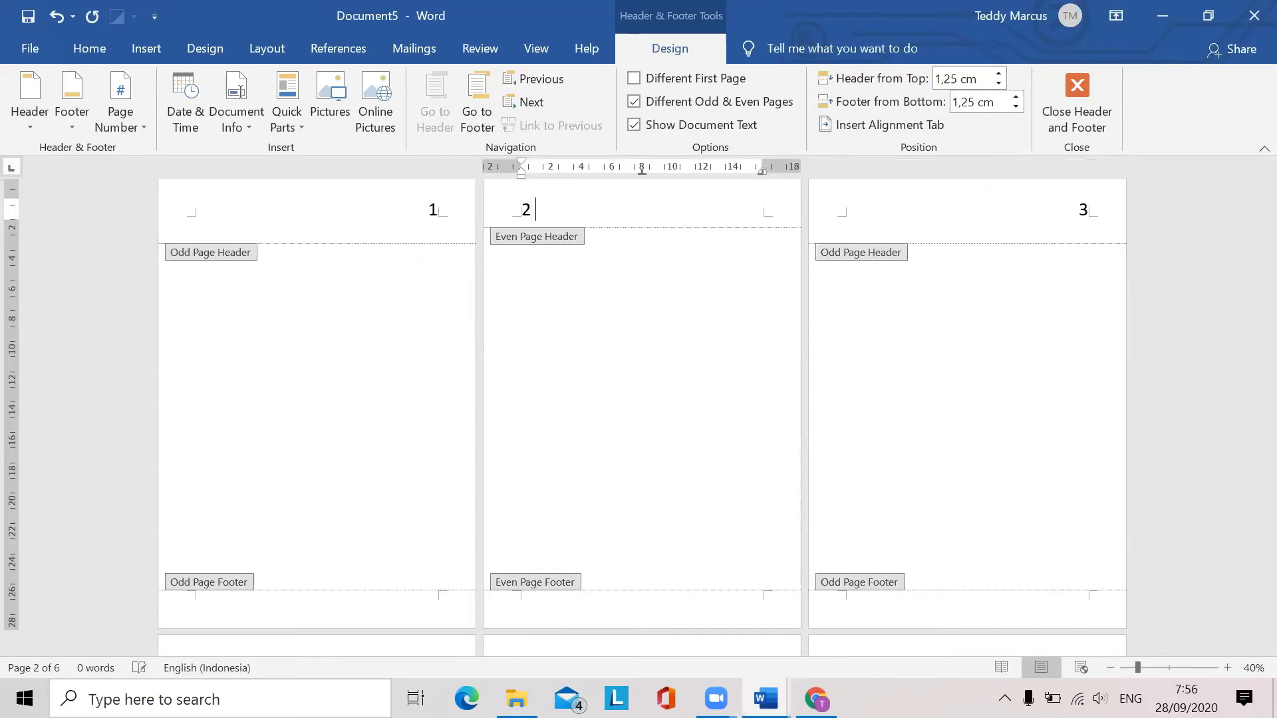
text(Aplikom)
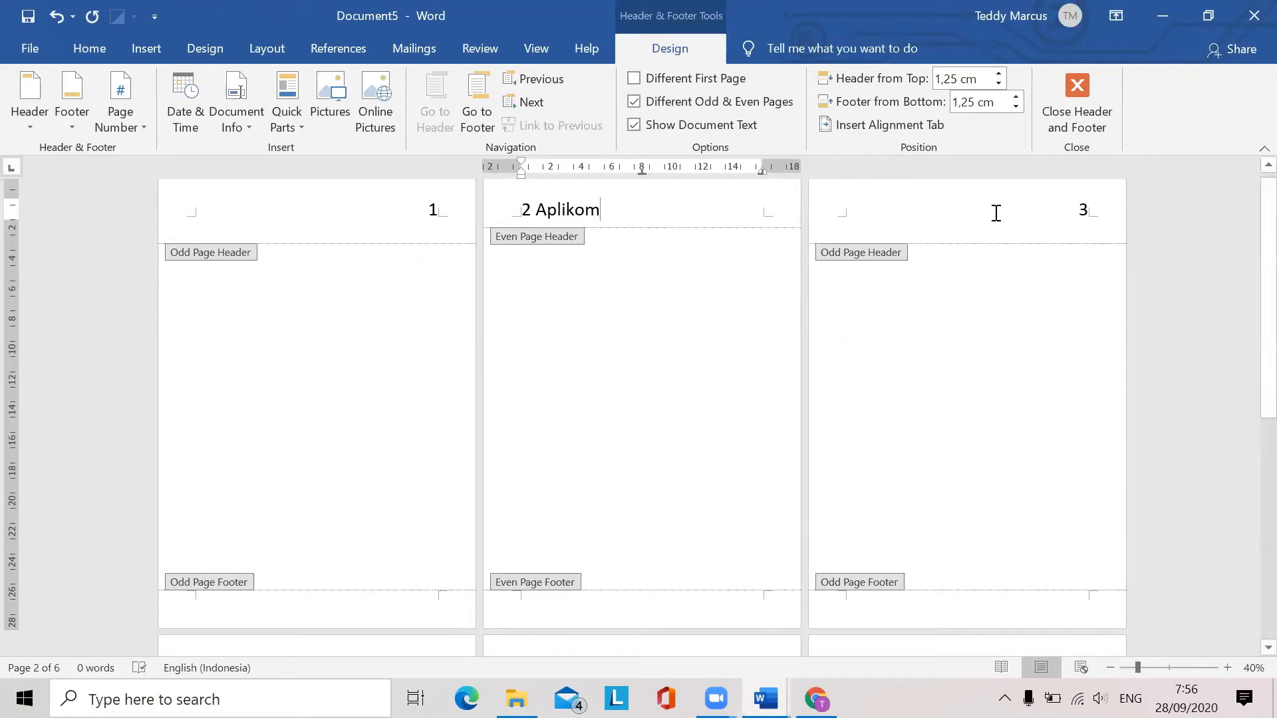
click(1027, 206)
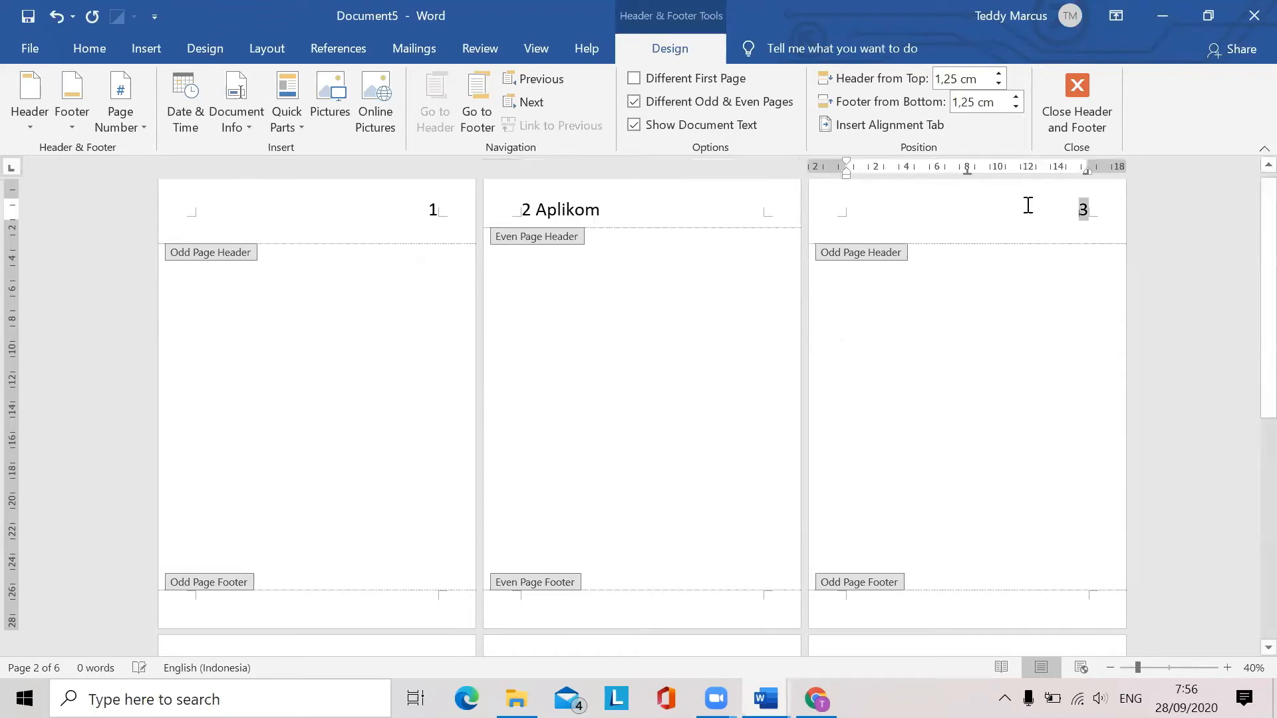
click(1077, 222)
key(Left)
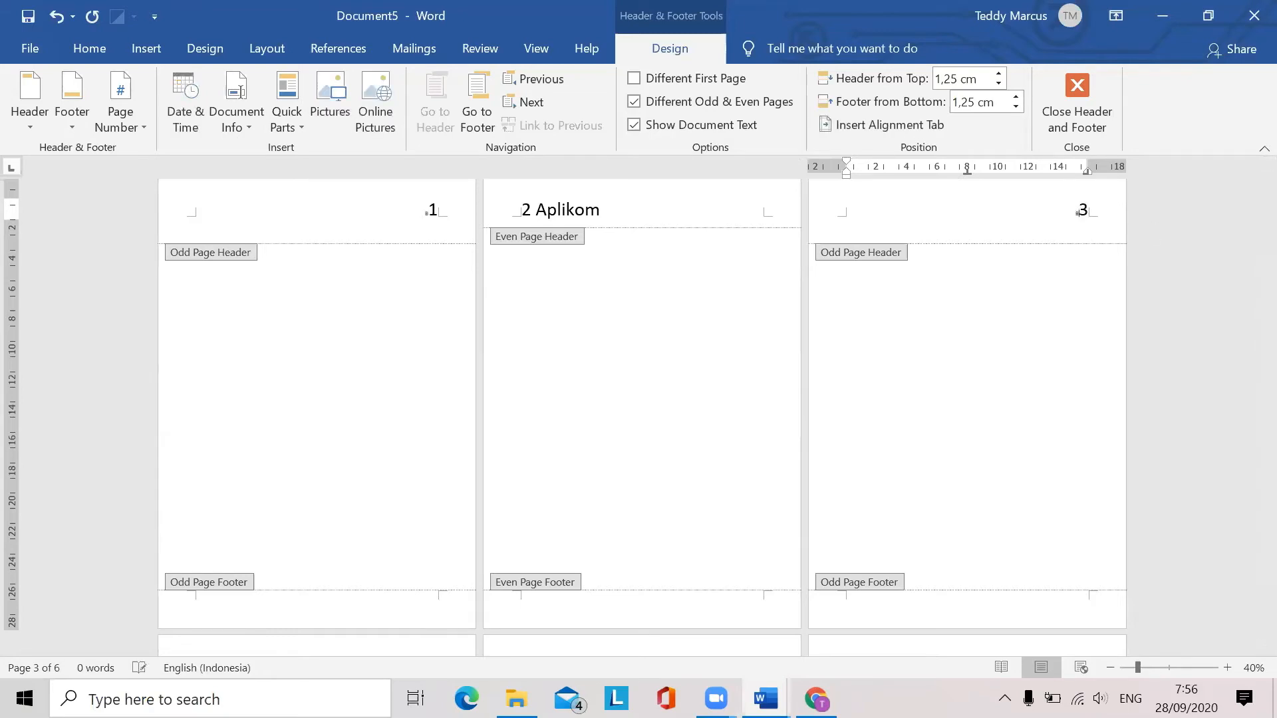
key(Caps_Lock)
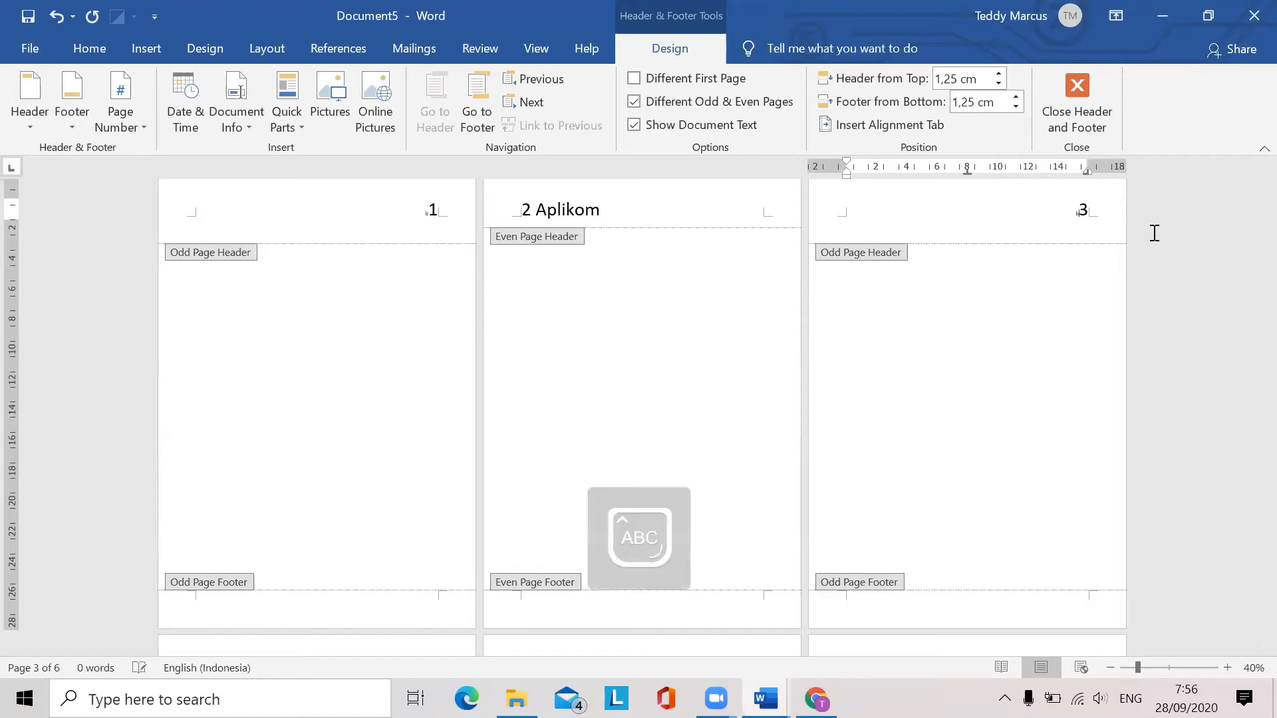
text(bUKU Popule)
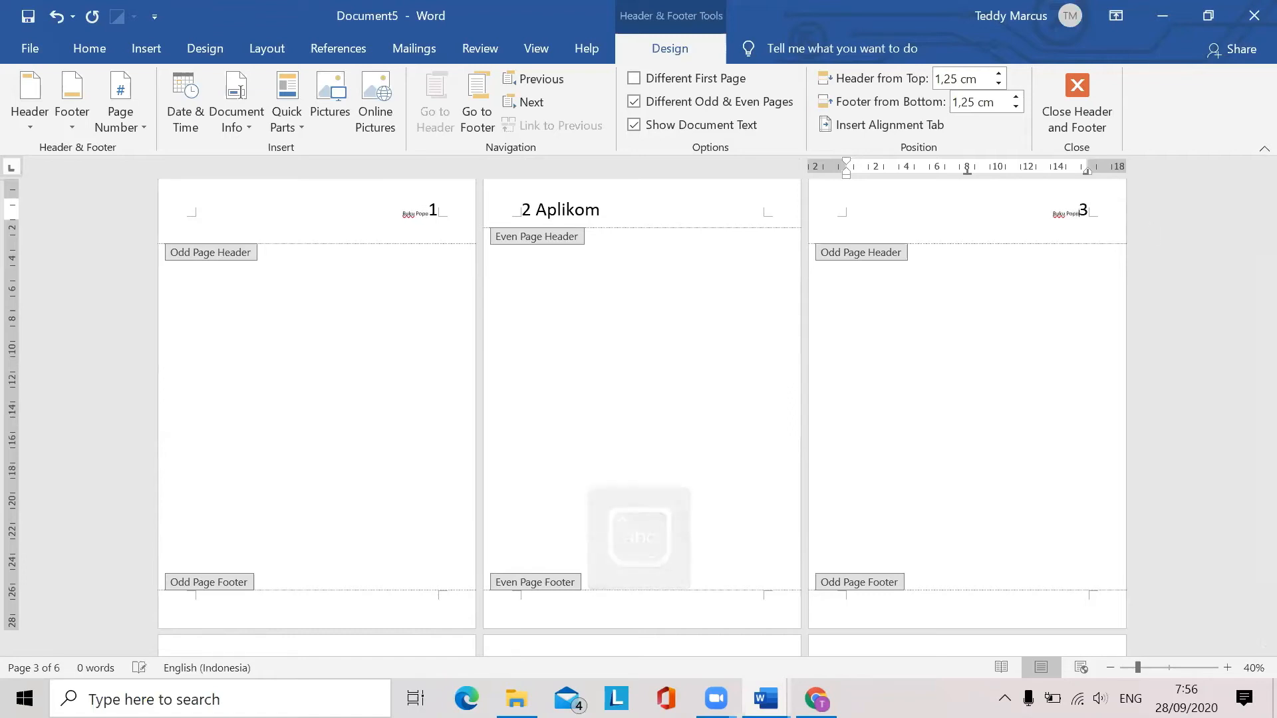
text(r)
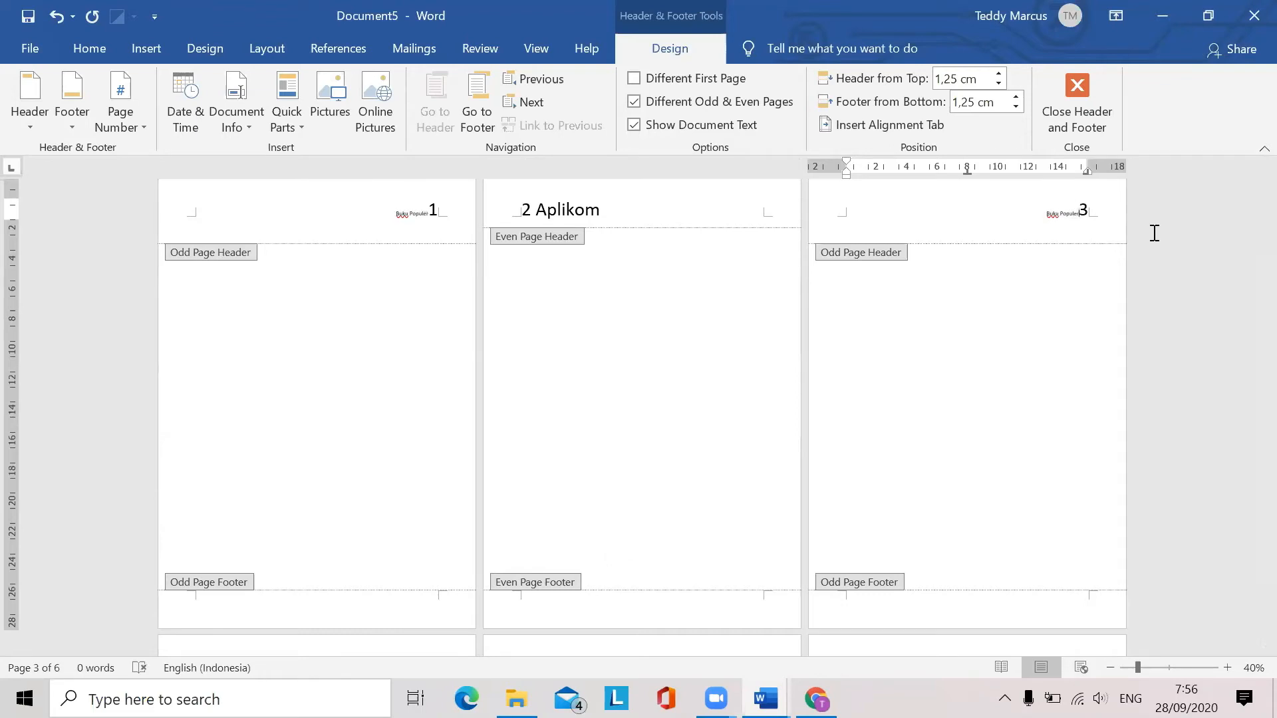
Set the "Buku Populer" text in the odd page header to font size 36
key(shift+Left)
key(shift+Left)
key(shift+Left)
key(shift+Left)
key(shift+Left)
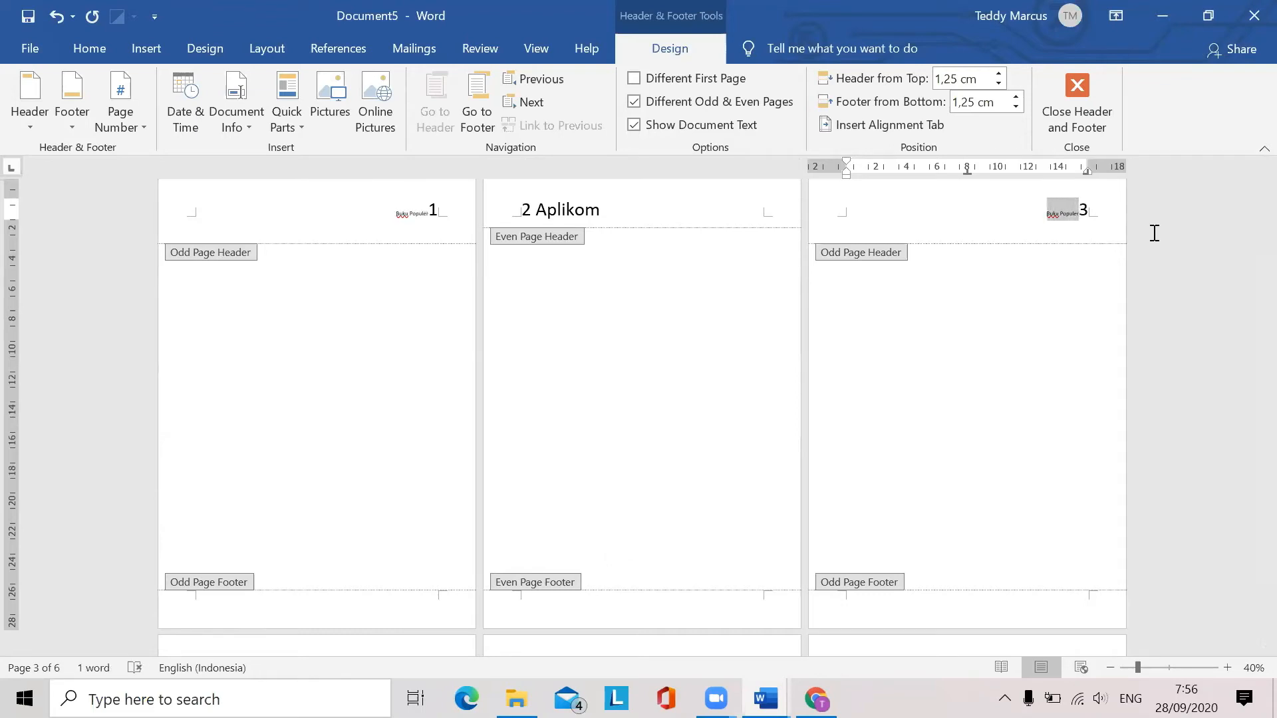
right_click(1062, 214)
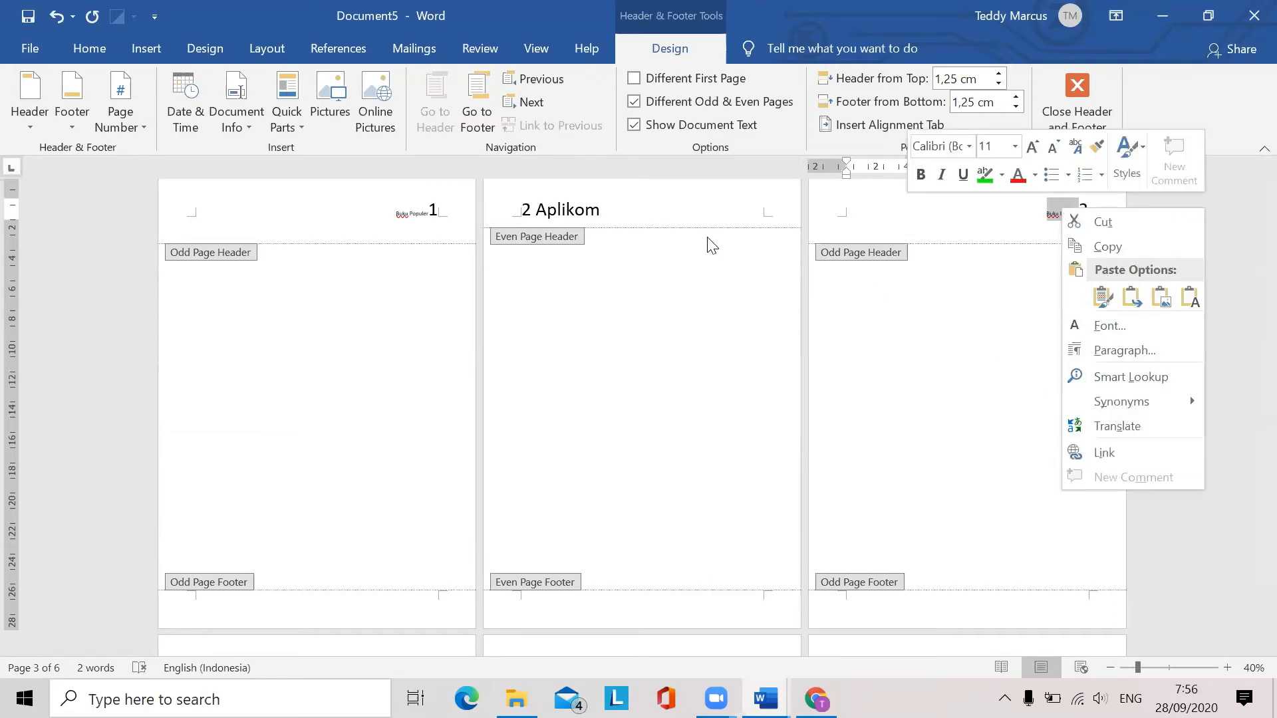
click(1015, 148)
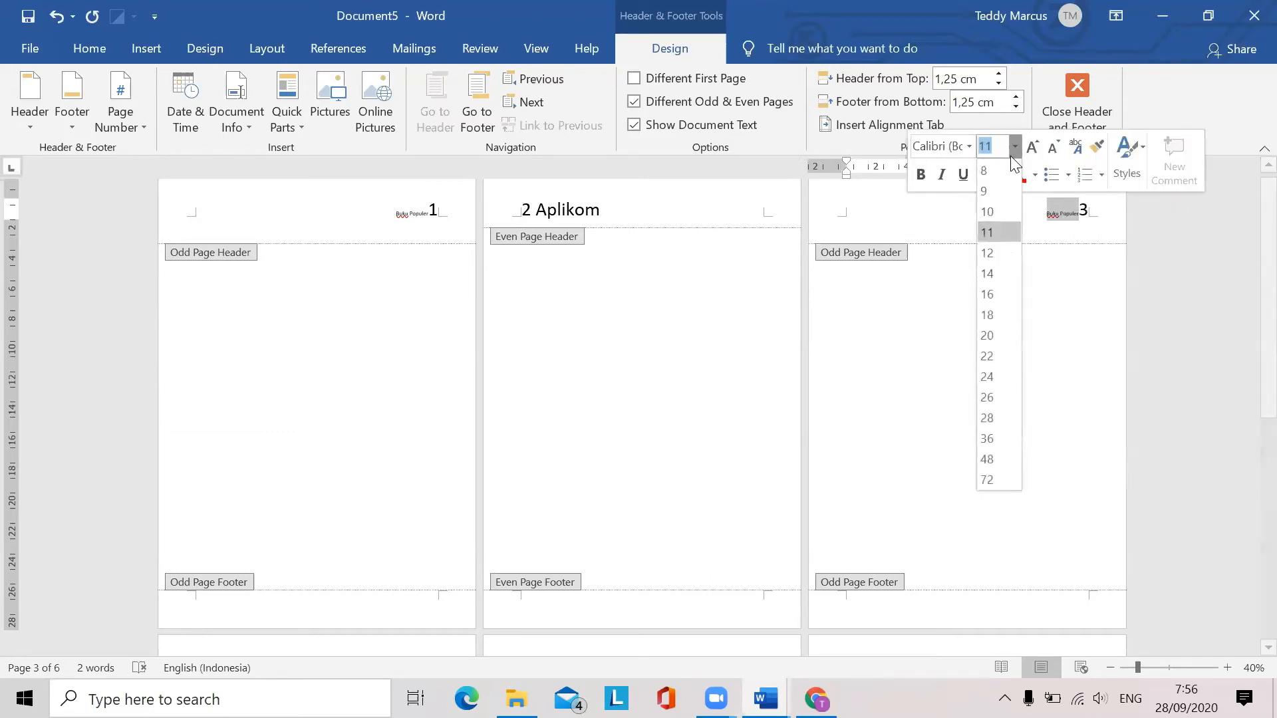
click(999, 442)
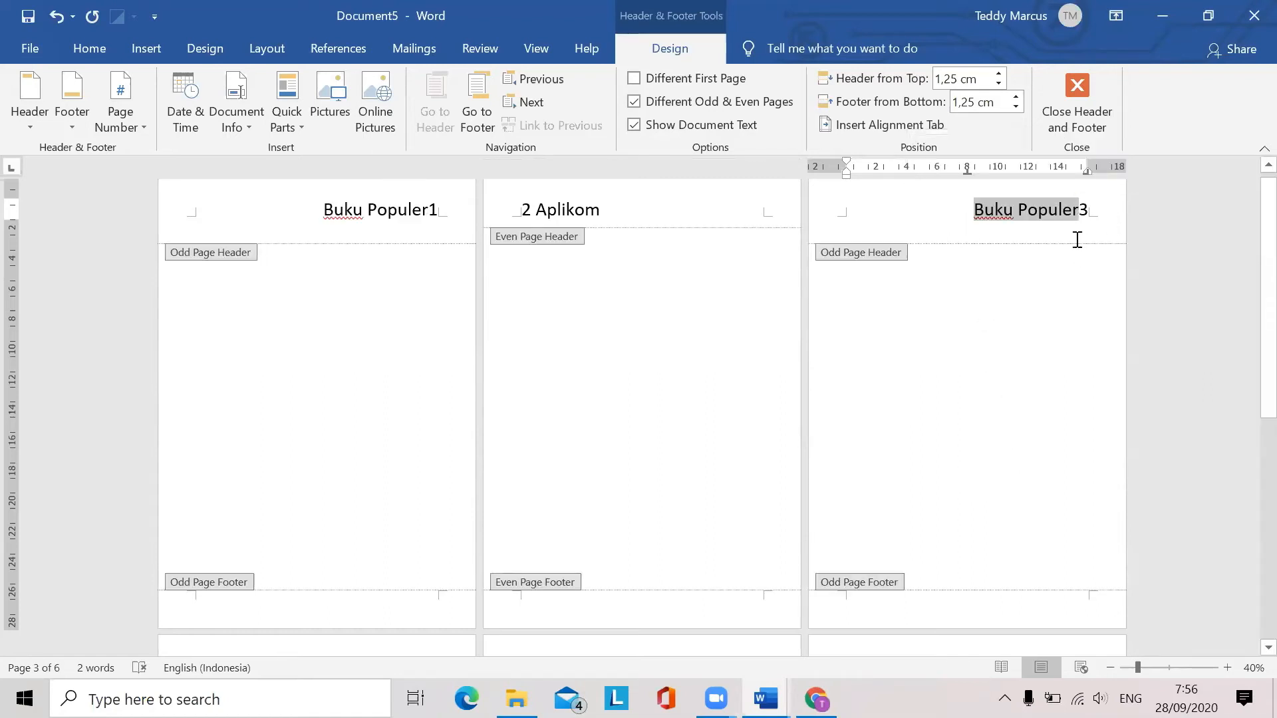
Insert a space between "Buku Populer" and the page number in the odd page header
click(1072, 210)
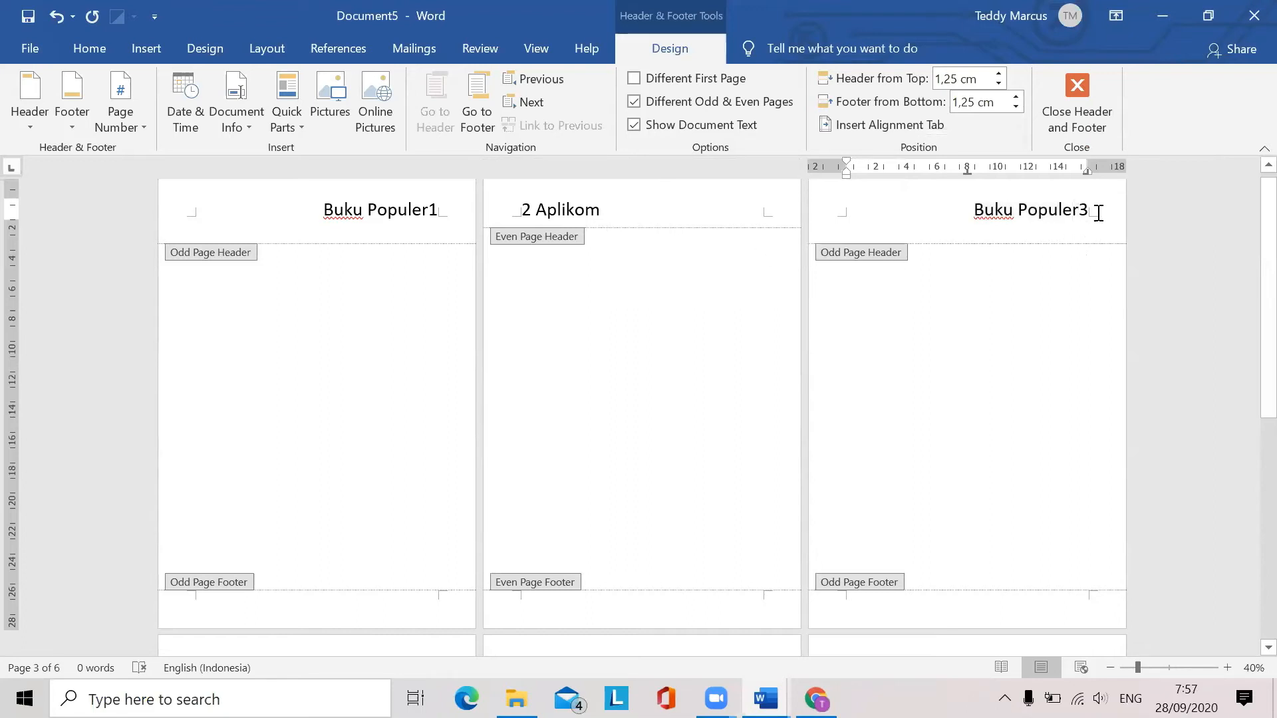
drag(1081, 206, 1102, 238)
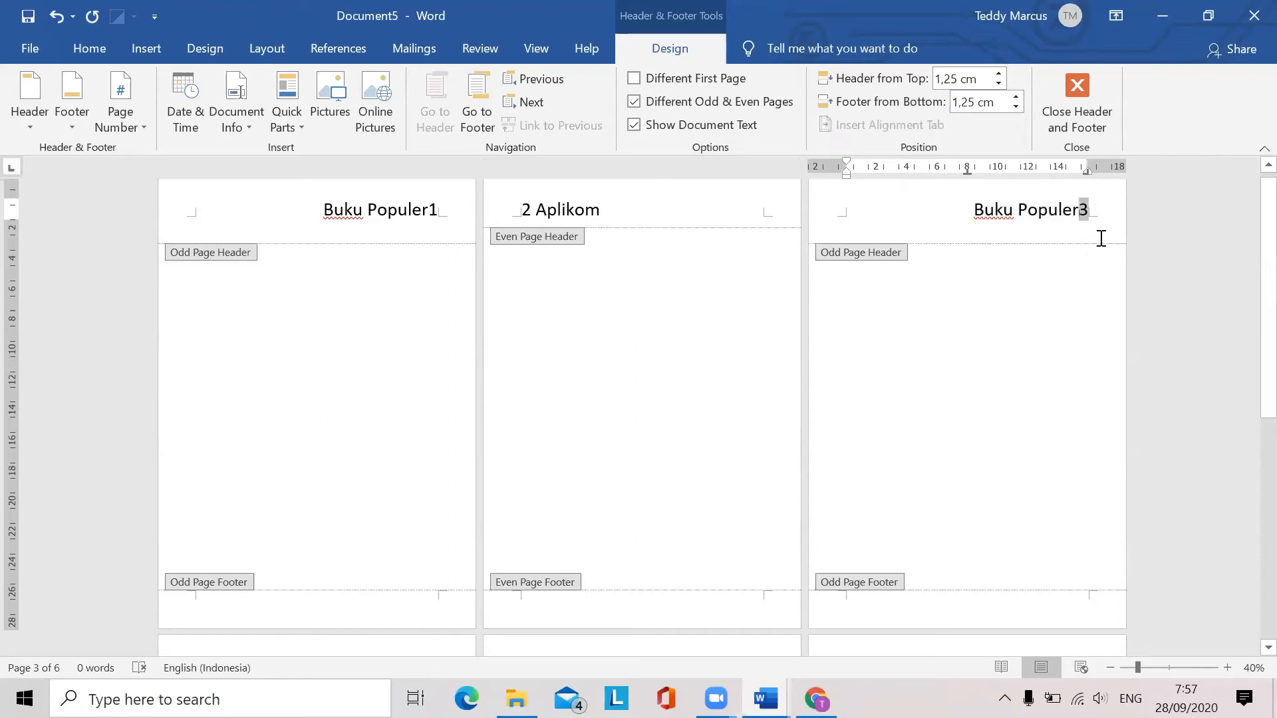
key(Left)
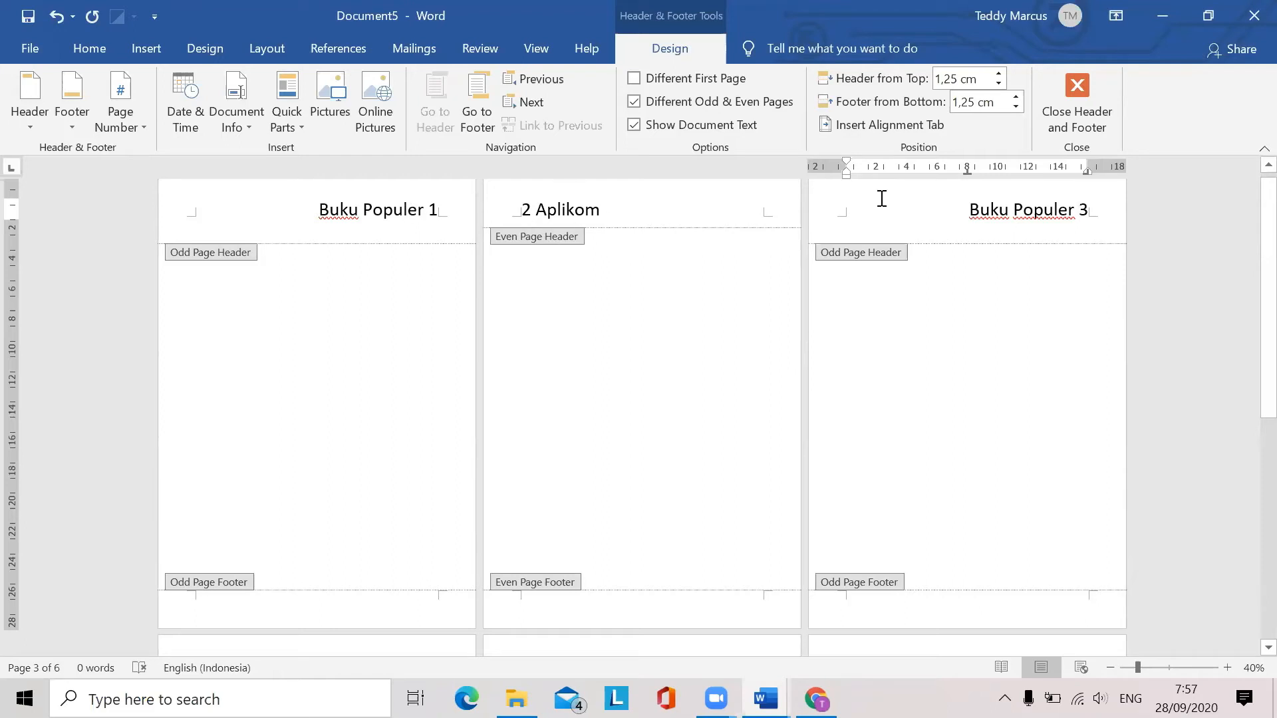
scroll(1034, 273, down, 4)
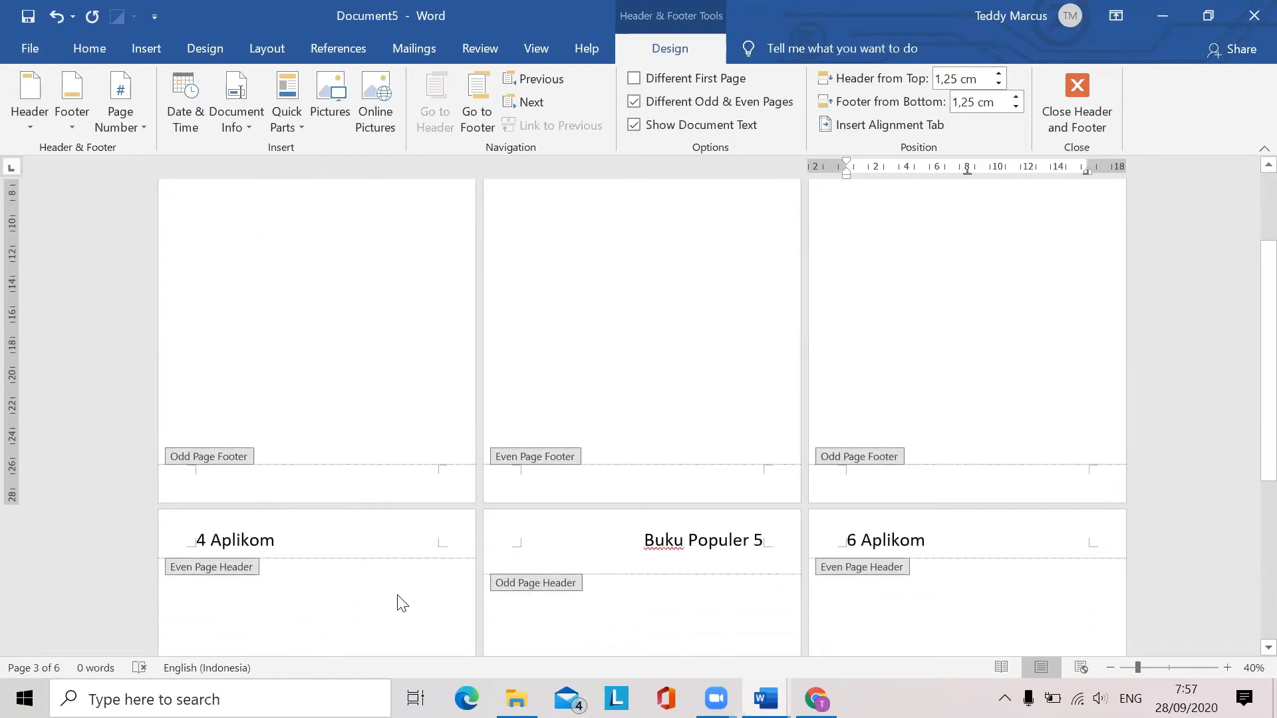
scroll(710, 473, up, 4)
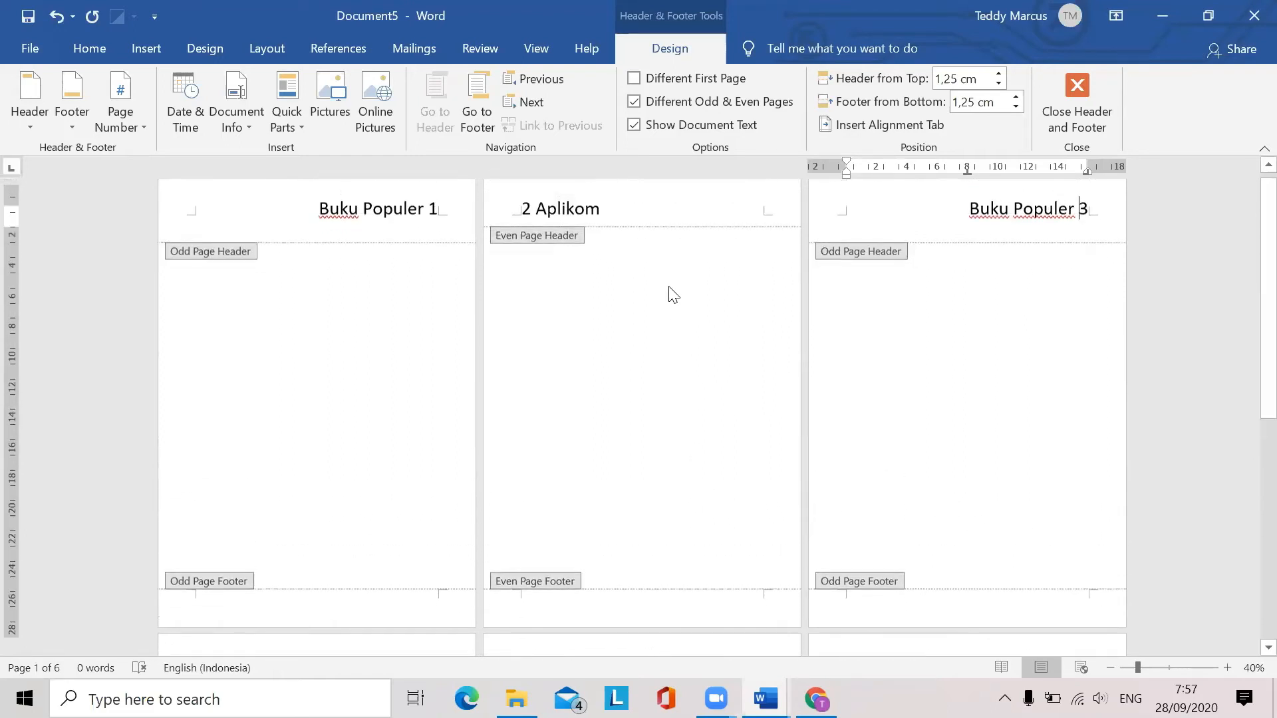
scroll(578, 339, down, 4)
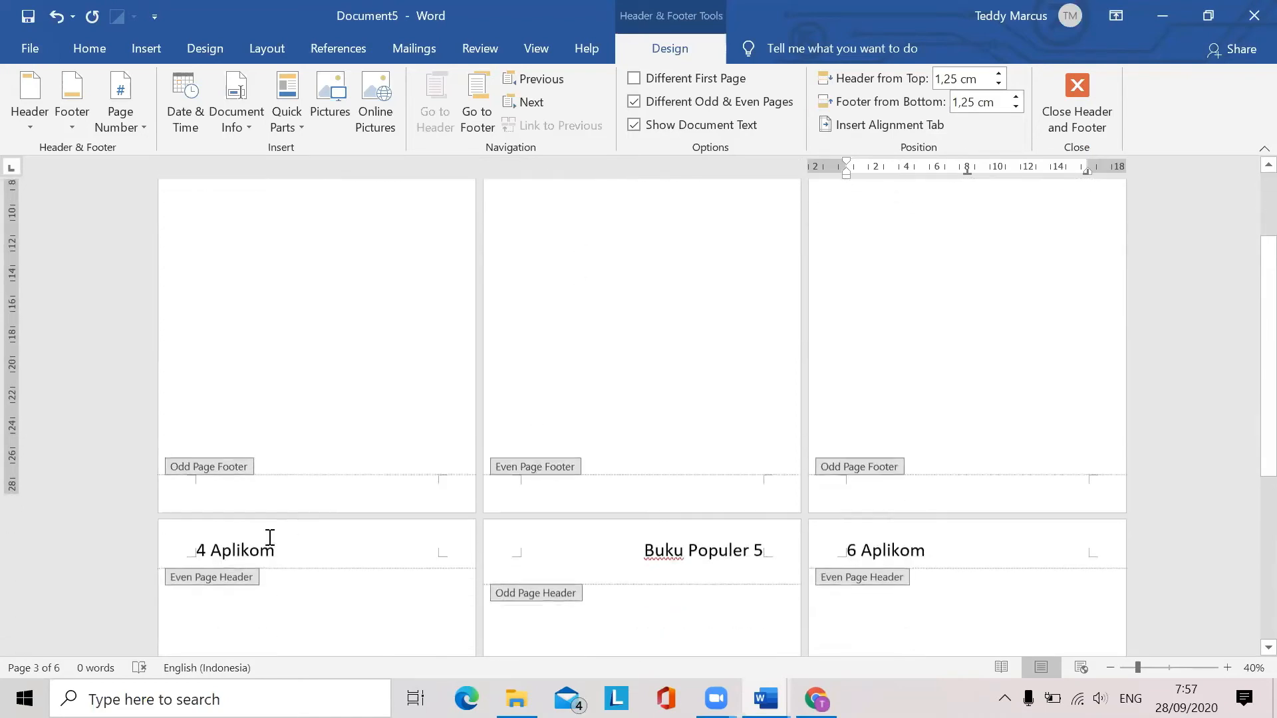
scroll(565, 348, up, 4)
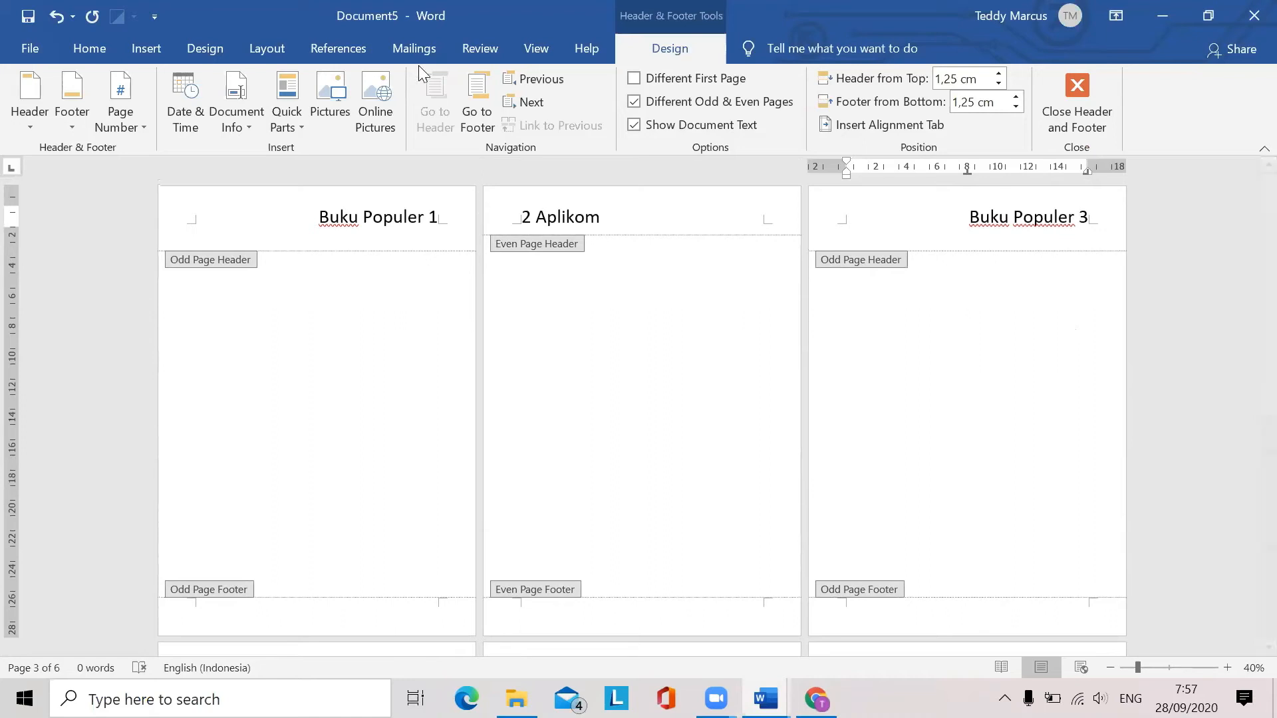
Create a new blank document
click(30, 49)
click(51, 144)
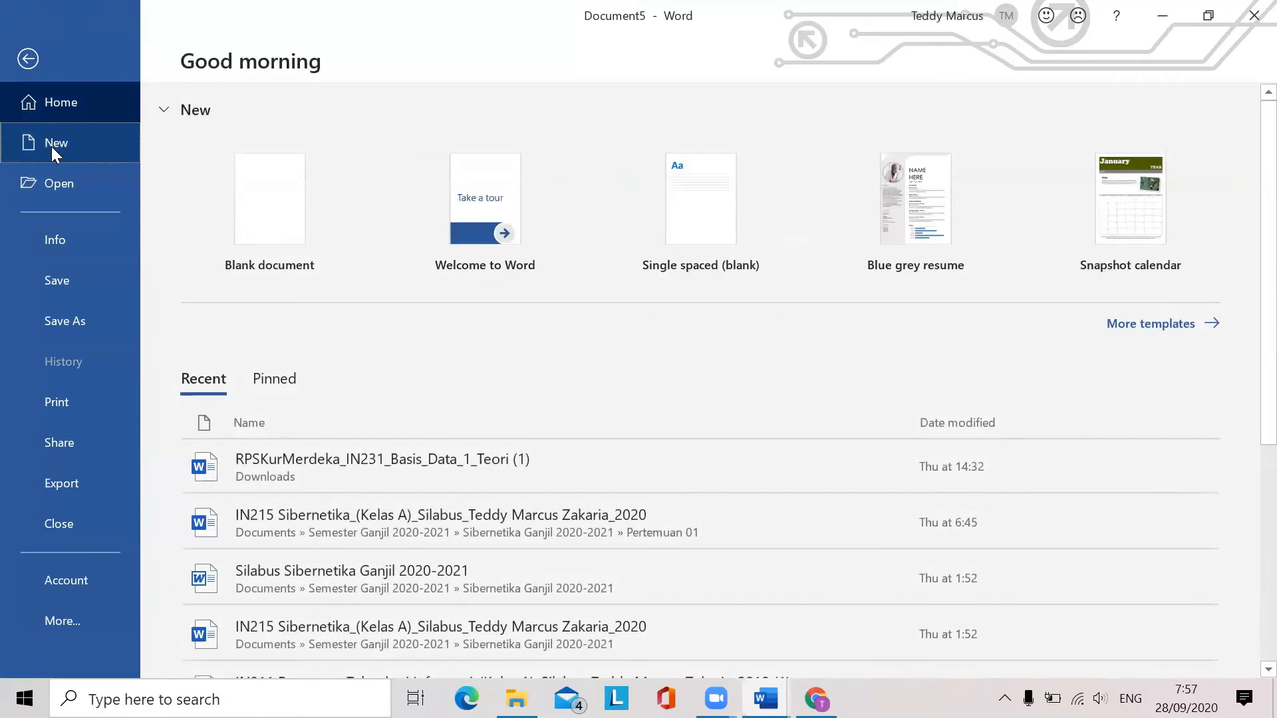
click(322, 215)
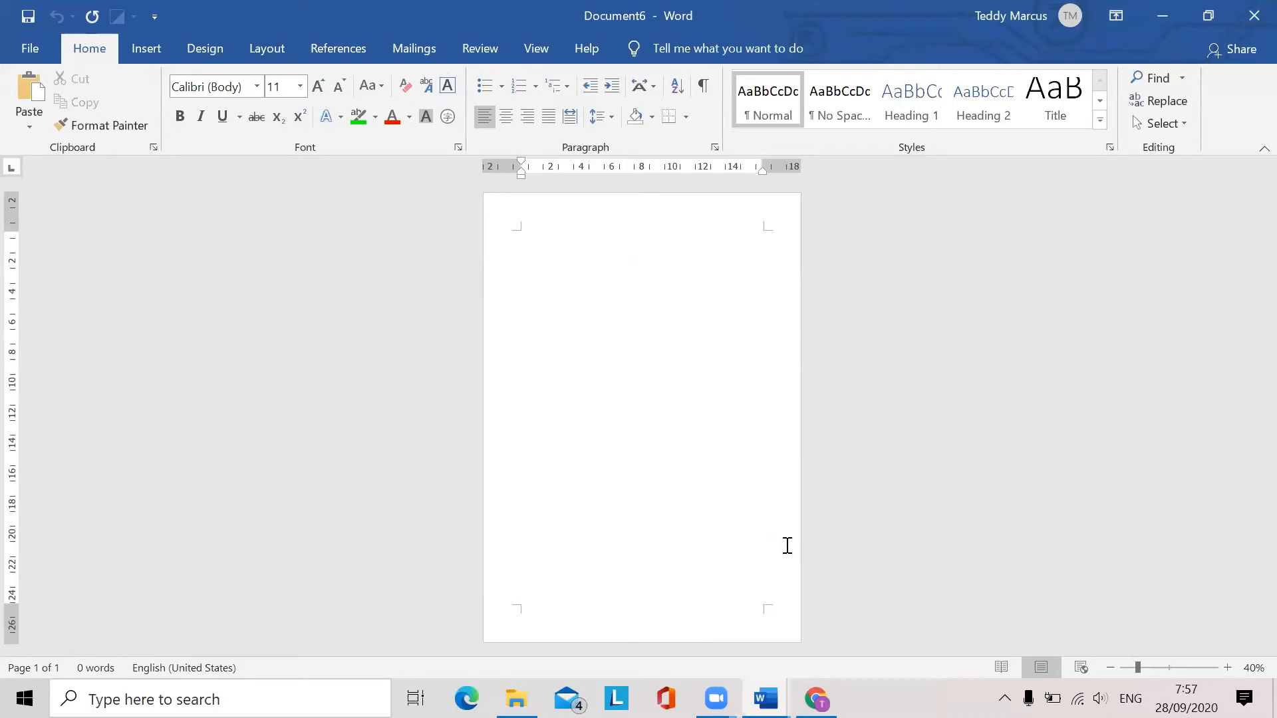
Insert page breaks until the blank document has 26 pages
key(ctrl+Return)
key(ctrl+Return)
key(ctrl+Return)
key(ctrl+Return)
key(ctrl+Return)
key(ctrl+Return)
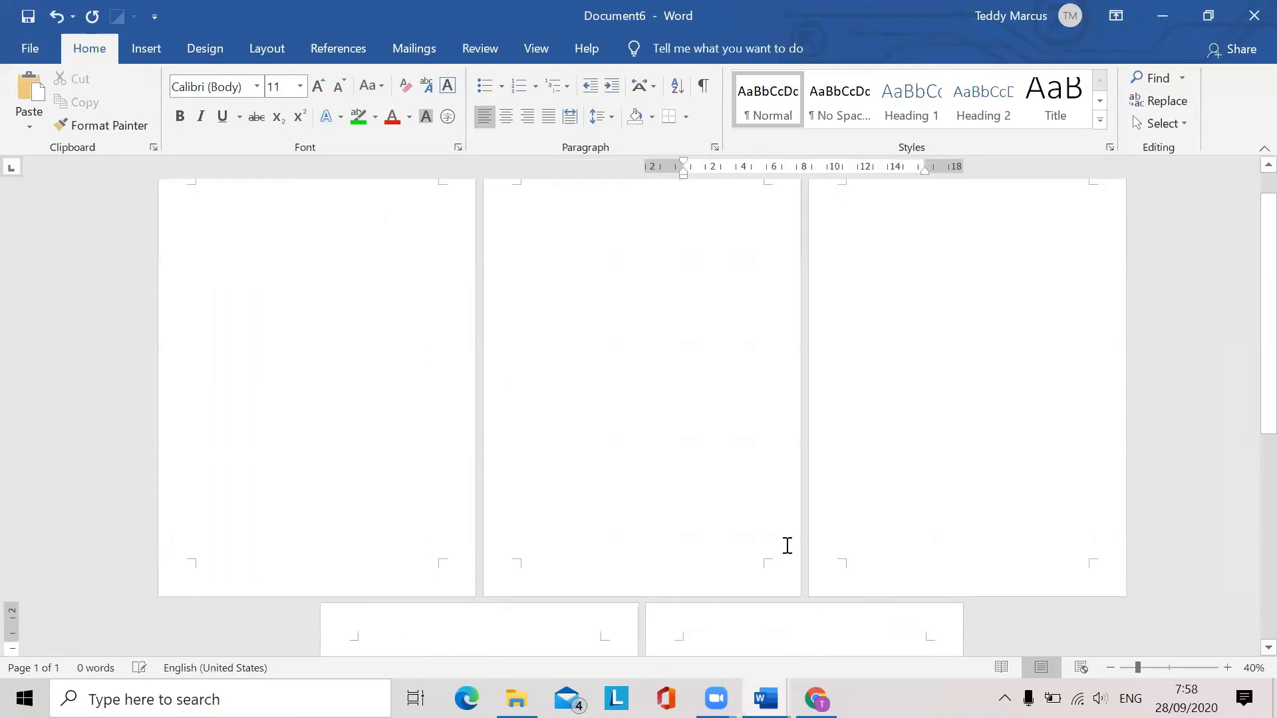
key(ctrl+Return)
key(ctrl+Return)
key(ctrl+Return)
key(ctrl+Return)
key(ctrl+Return)
key(ctrl+Return)
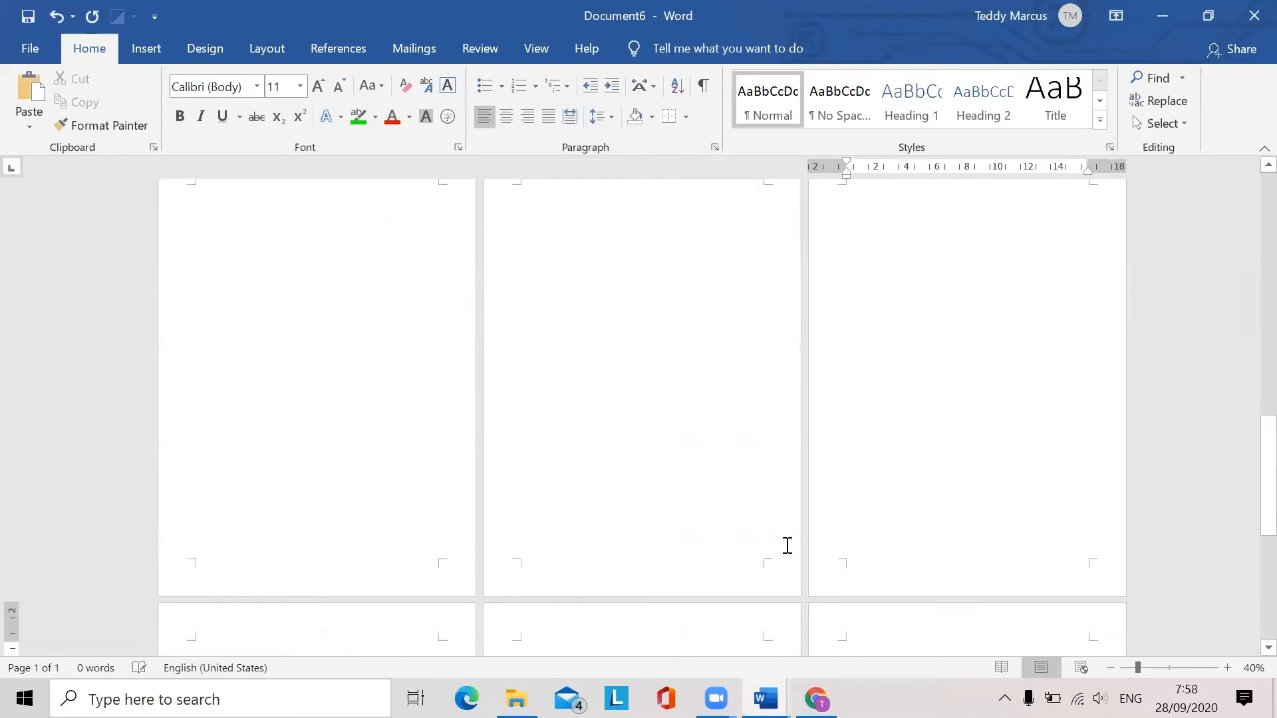
key(ctrl+Return)
key(ctrl+Return)
key(ctrl+Return)
key(ctrl+Return)
key(ctrl+Return)
key(ctrl+Return)
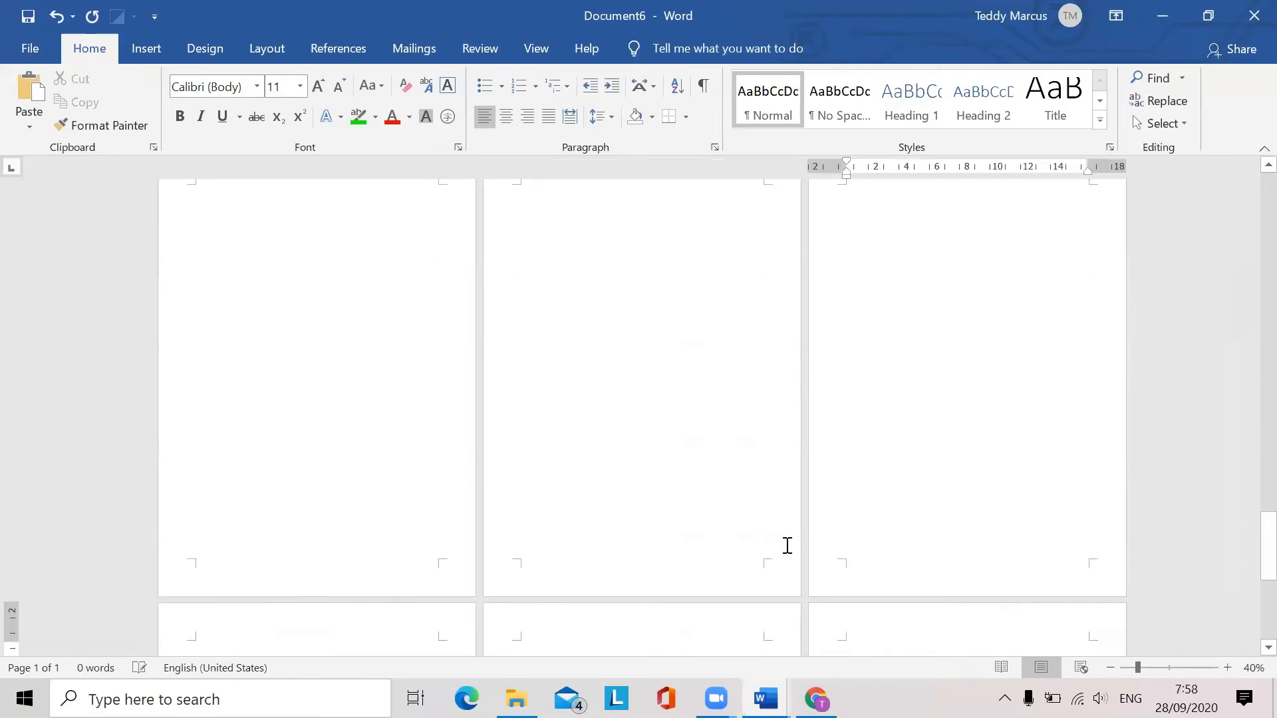
key(ctrl+Return)
key(ctrl+Return)
key(ctrl+Return)
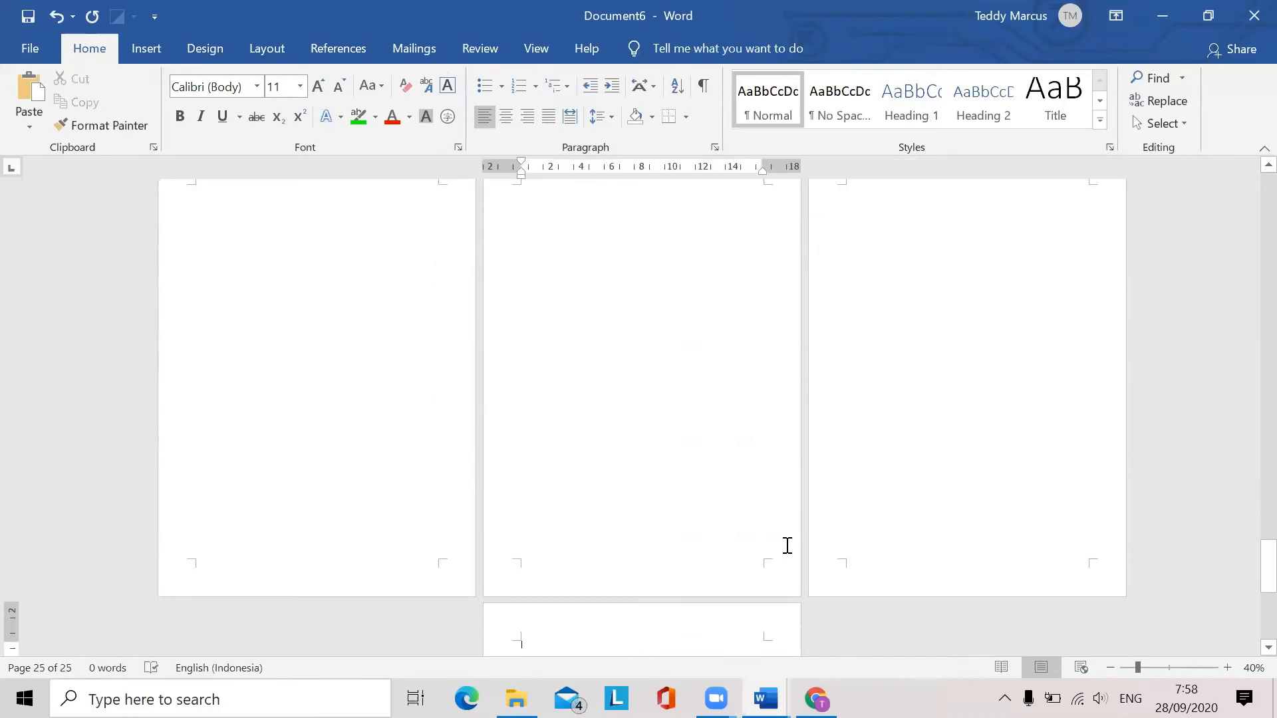
key(ctrl+Return)
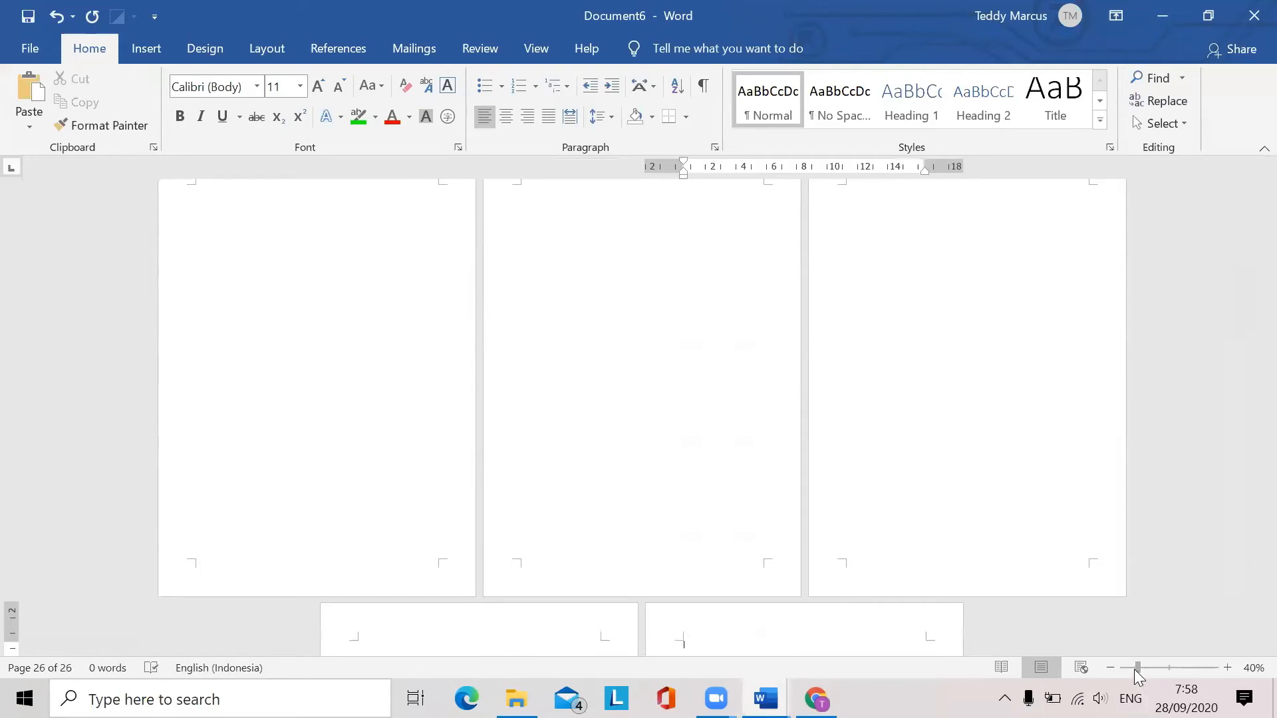
Delete the last page break to leave 25 pages and return to the start of the document
mouse_move(1136, 669)
mouse_down()
mouse_move(1112, 665)
mouse_move(1131, 668)
mouse_up()
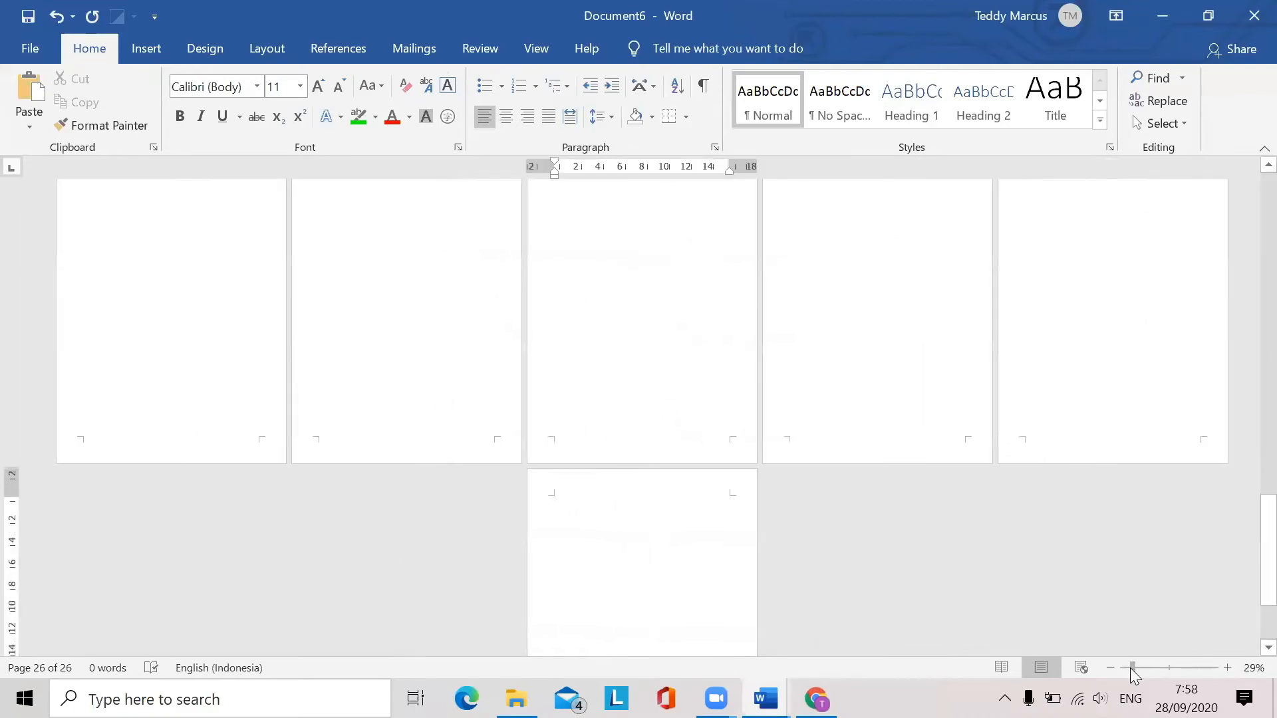
scroll(1061, 533, up, 3)
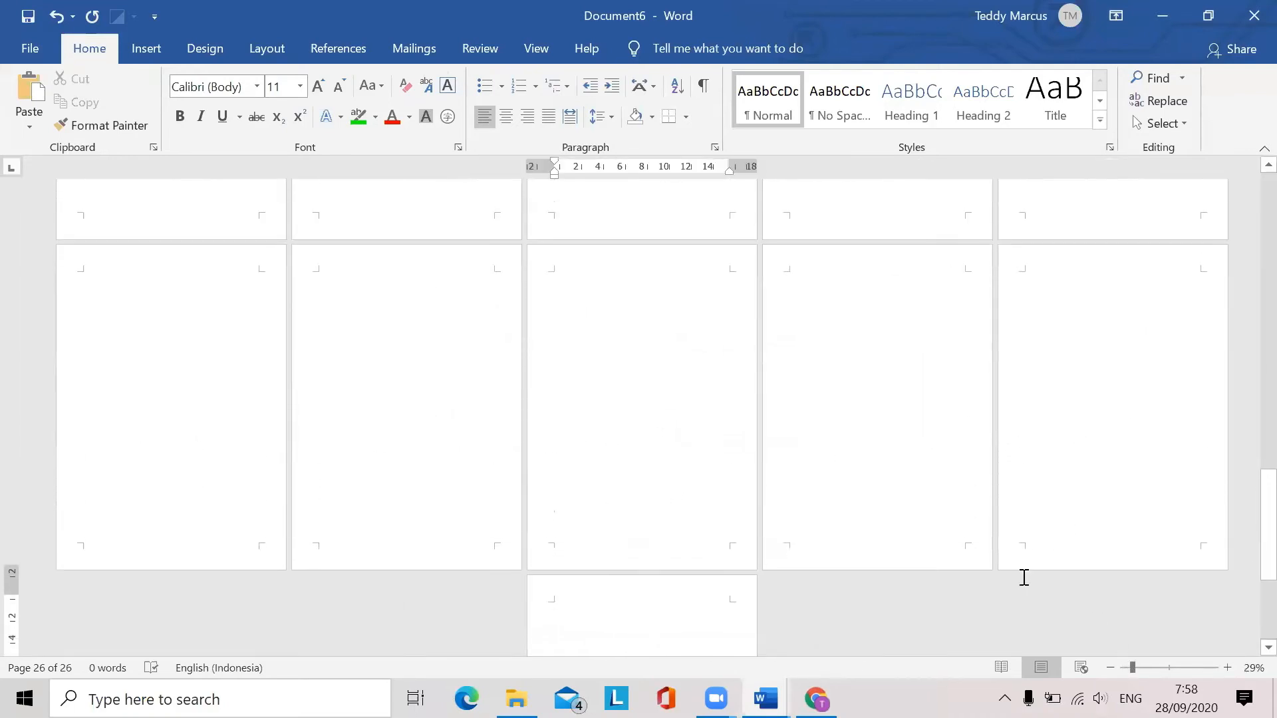
scroll(1021, 579, down, 2)
scroll(719, 583, down, 2)
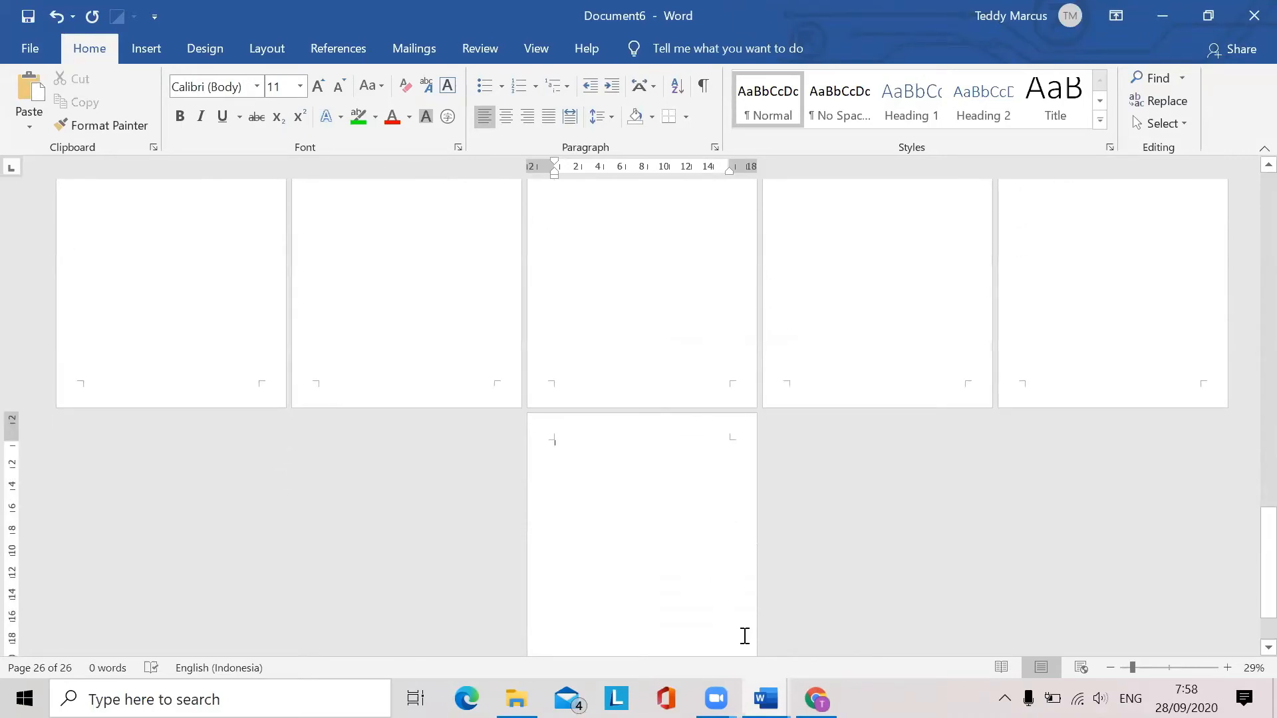
scroll(725, 608, down, 2)
key(BackSpace)
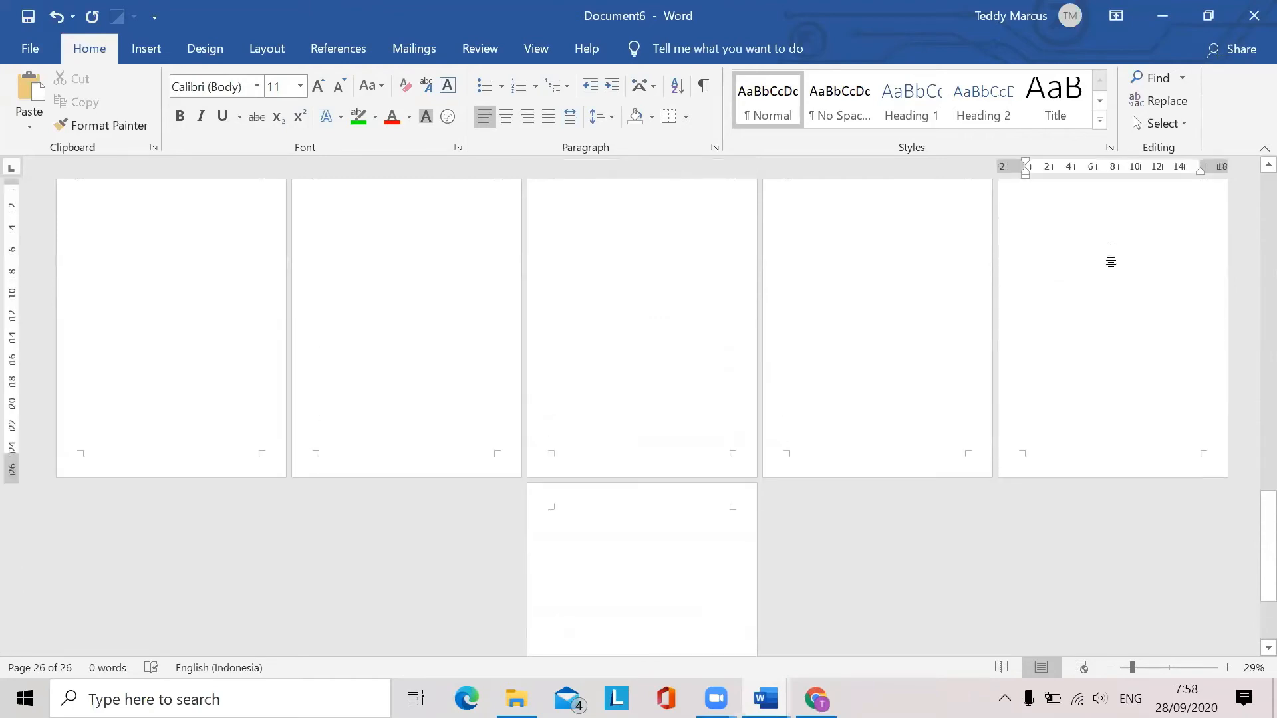
scroll(1069, 271, up, 2)
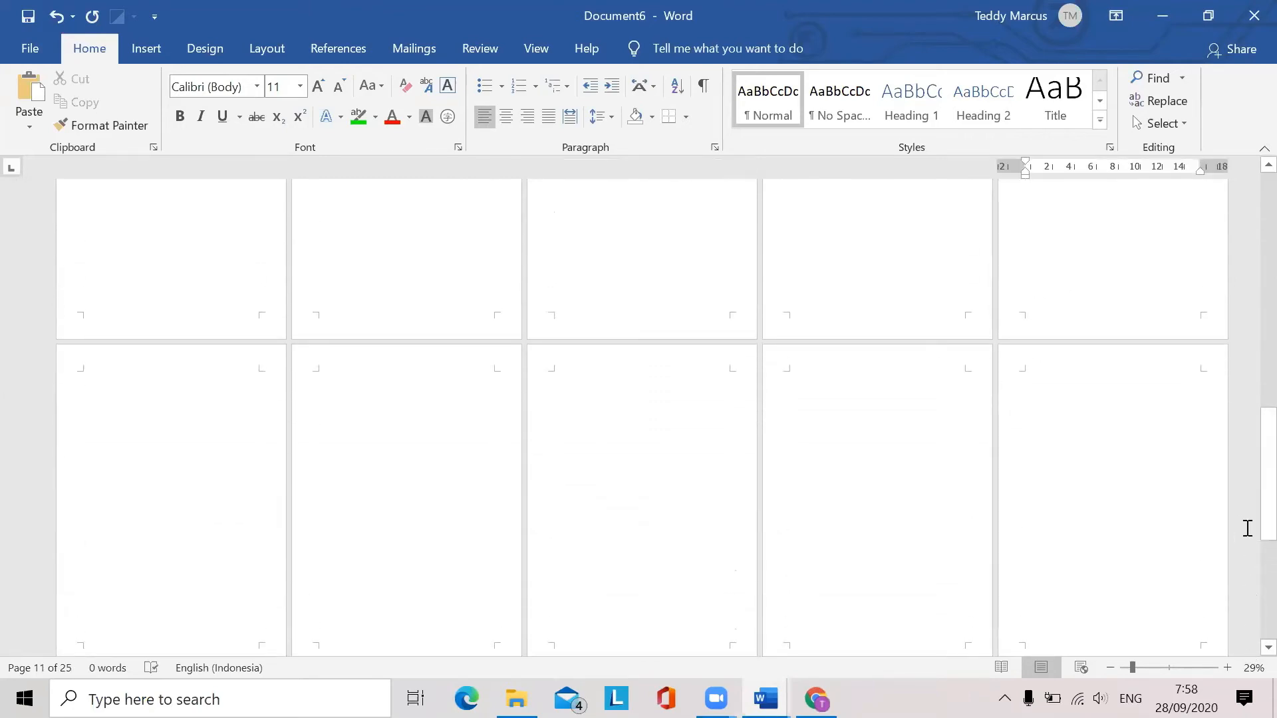
drag(1246, 478, 1245, 200)
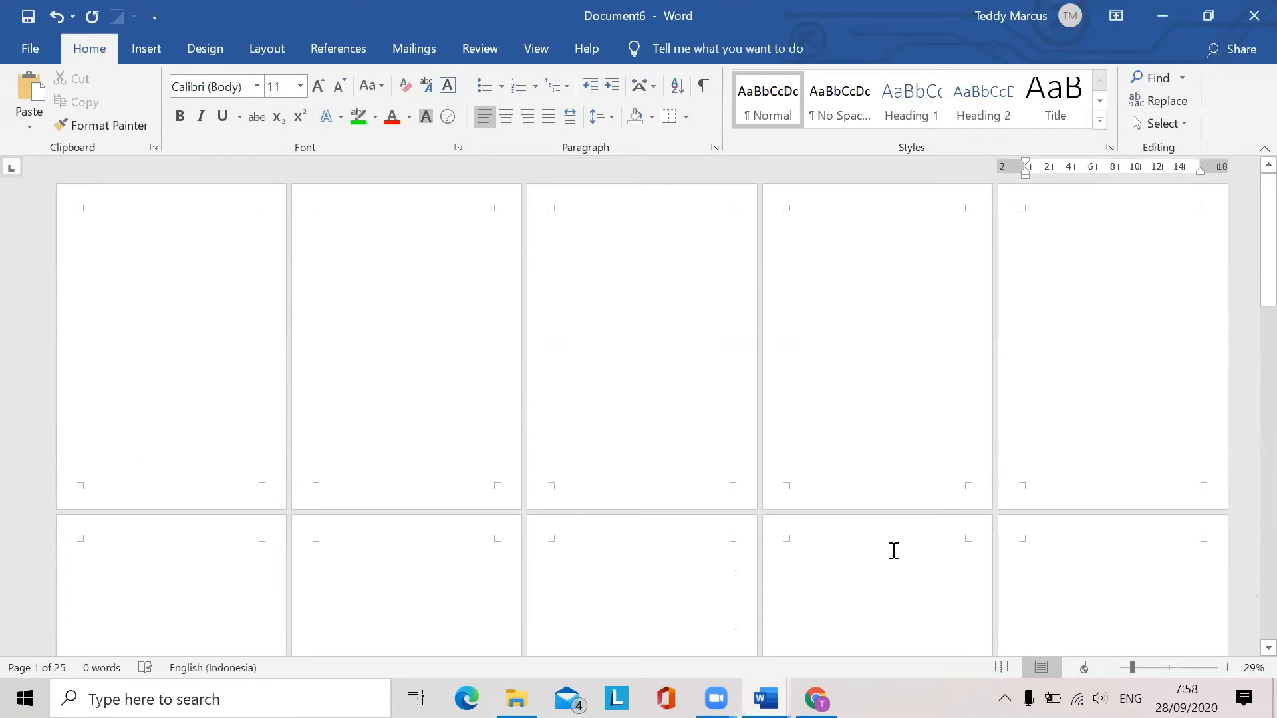
drag(1267, 252, 1249, 169)
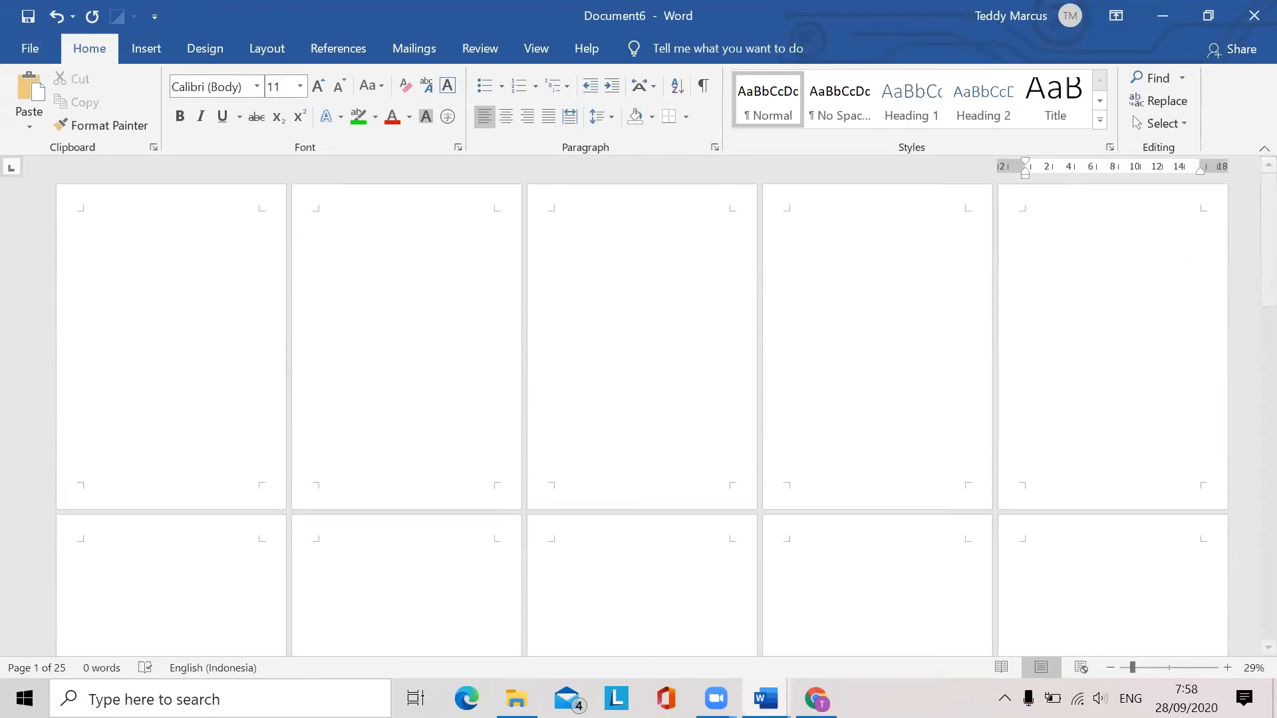
Switch to the Modul Praktikum Aplikom 2 PDF in Chrome and examine the exercise on footer page numbers per chapter
click(816, 698)
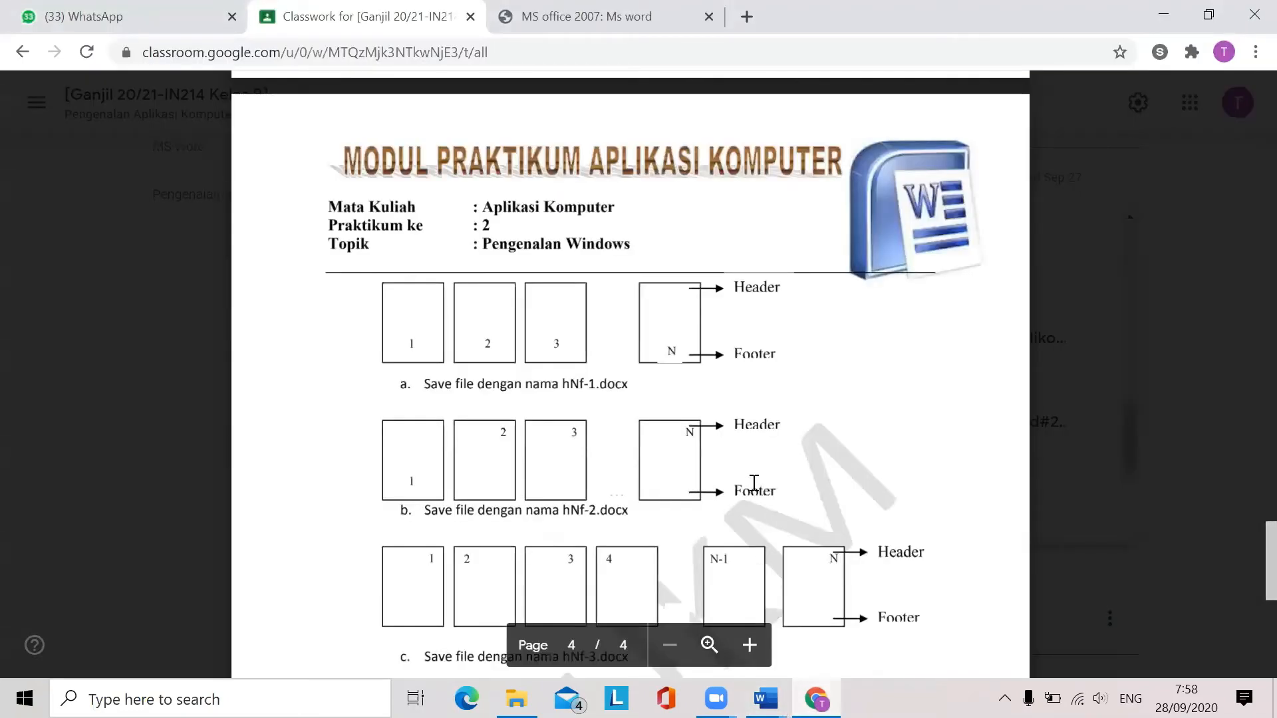
scroll(751, 484, down, 8)
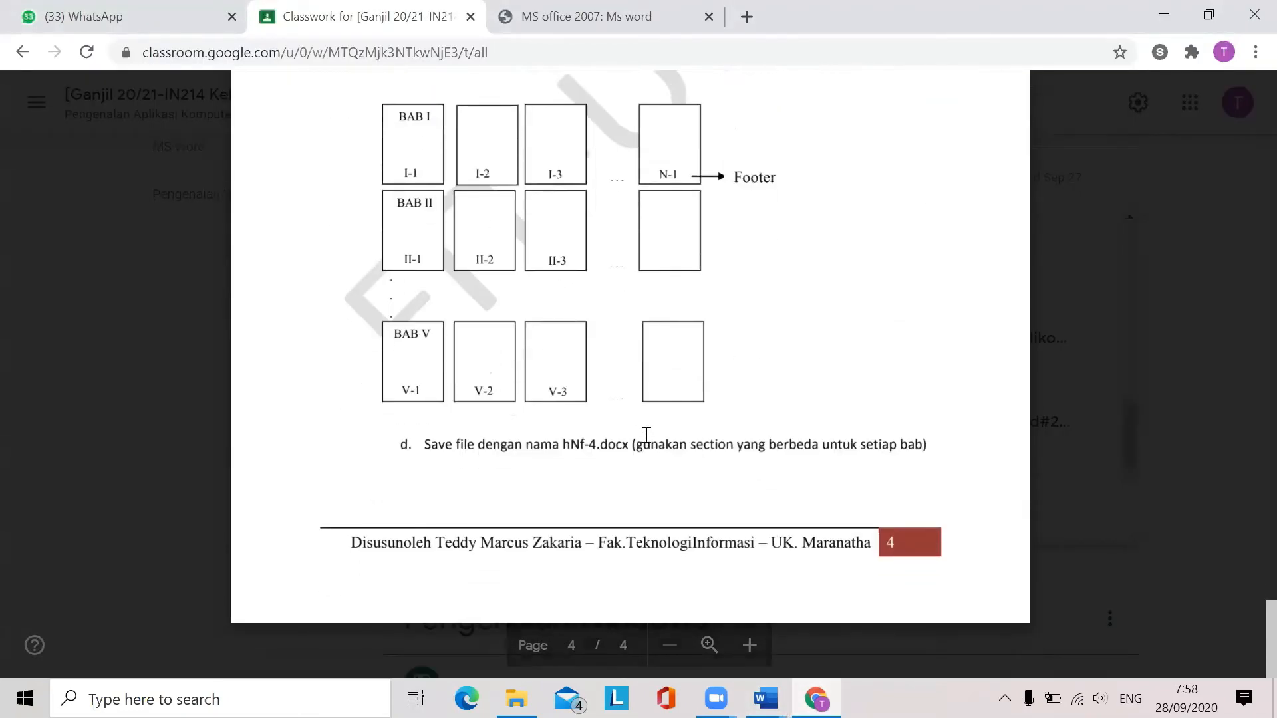
scroll(630, 405, up, 2)
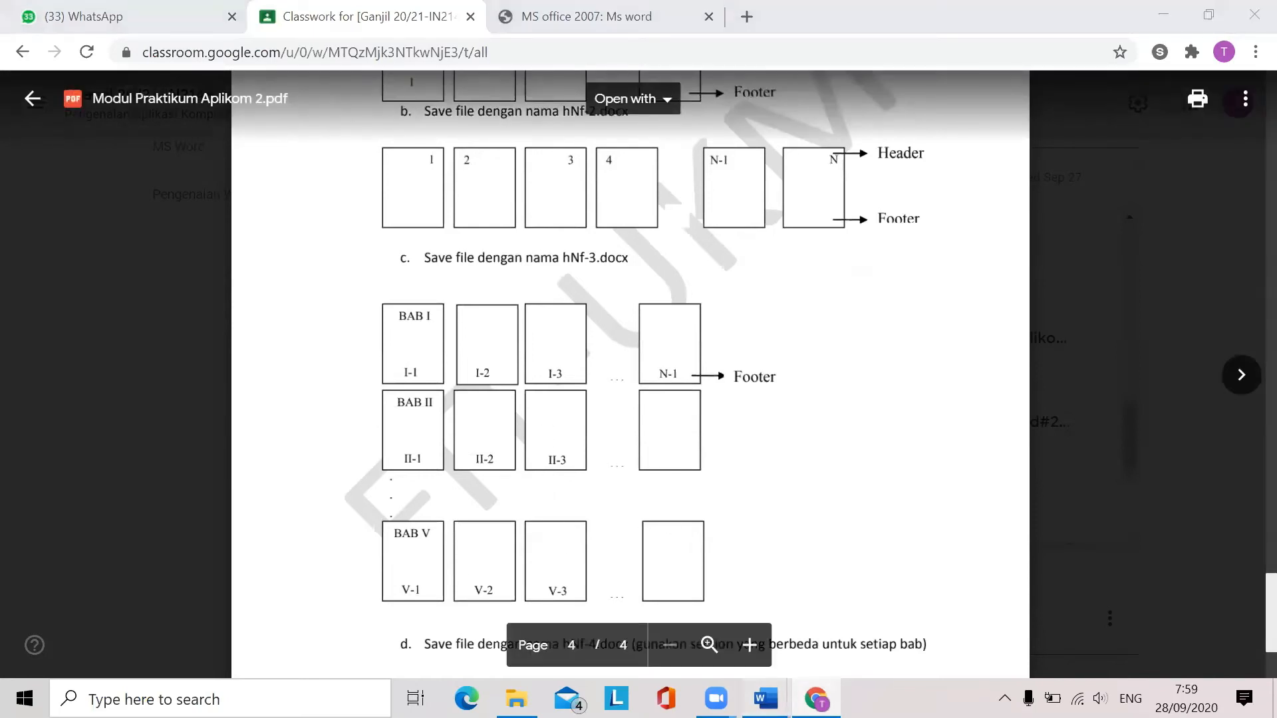
Switch back to the blank 25-page Document6 in Word and place the cursor on page 5
mouse_move(766, 698)
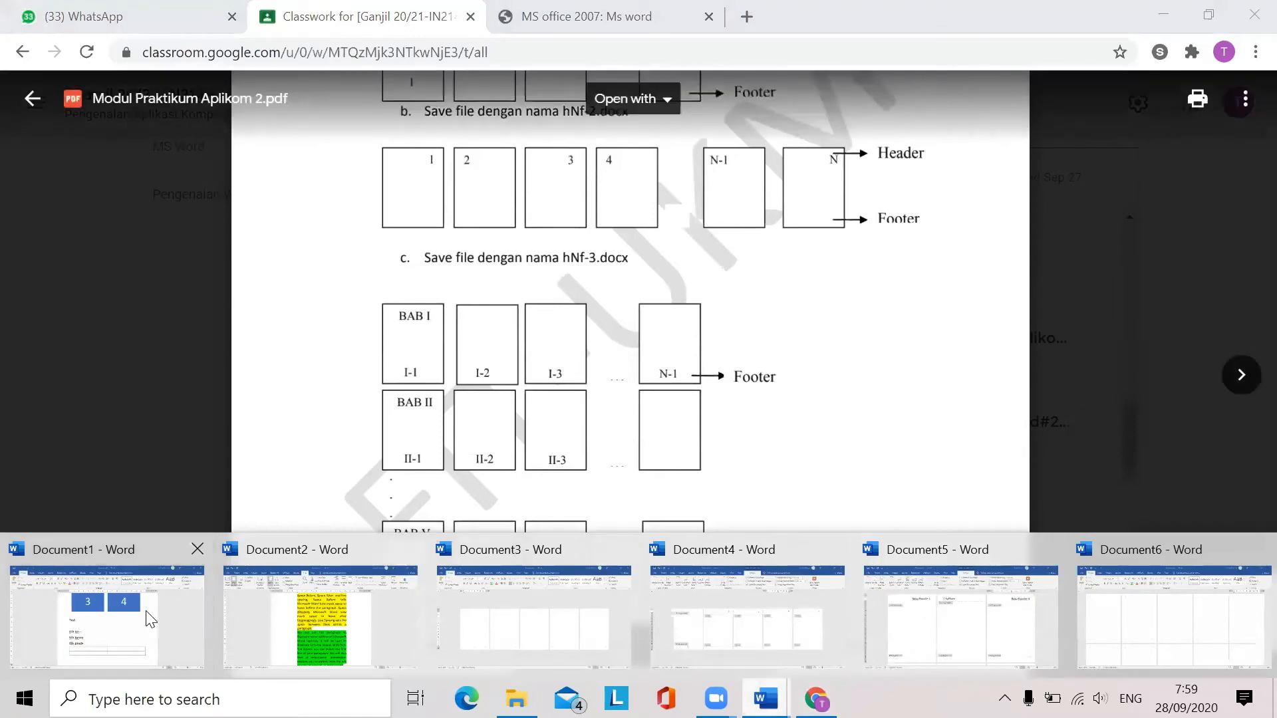
click(1153, 593)
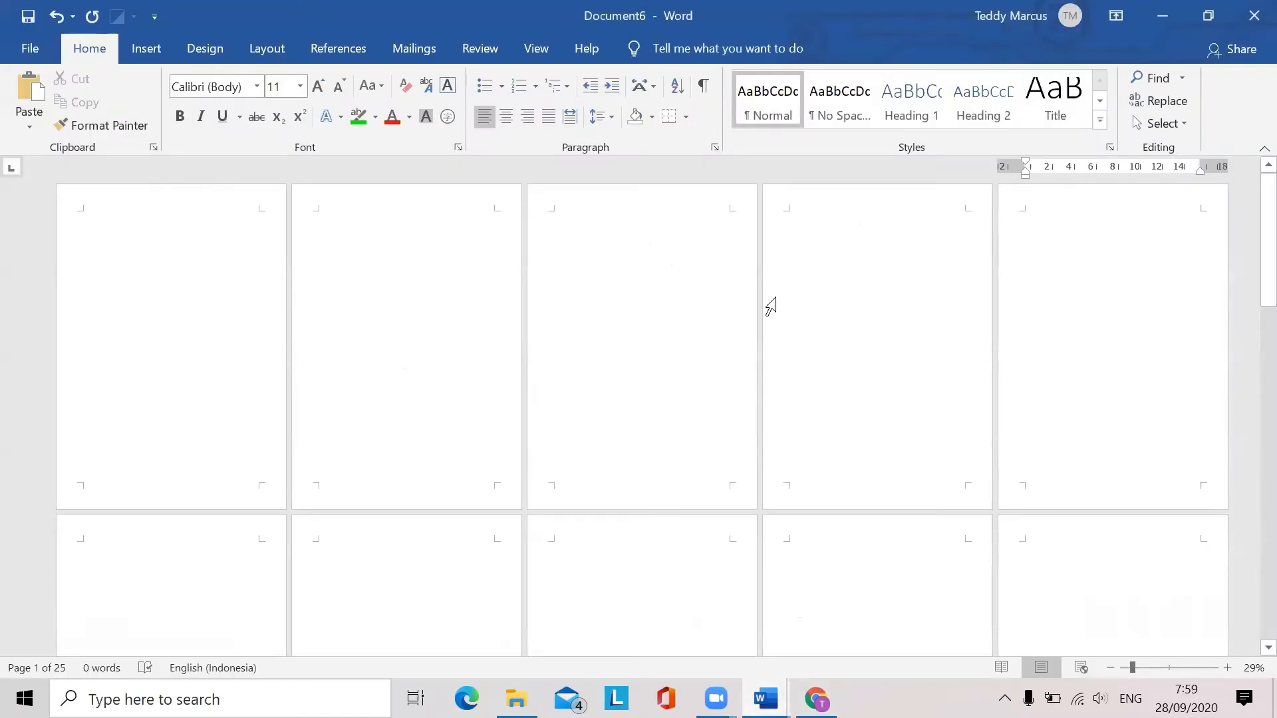
click(220, 401)
click(108, 127)
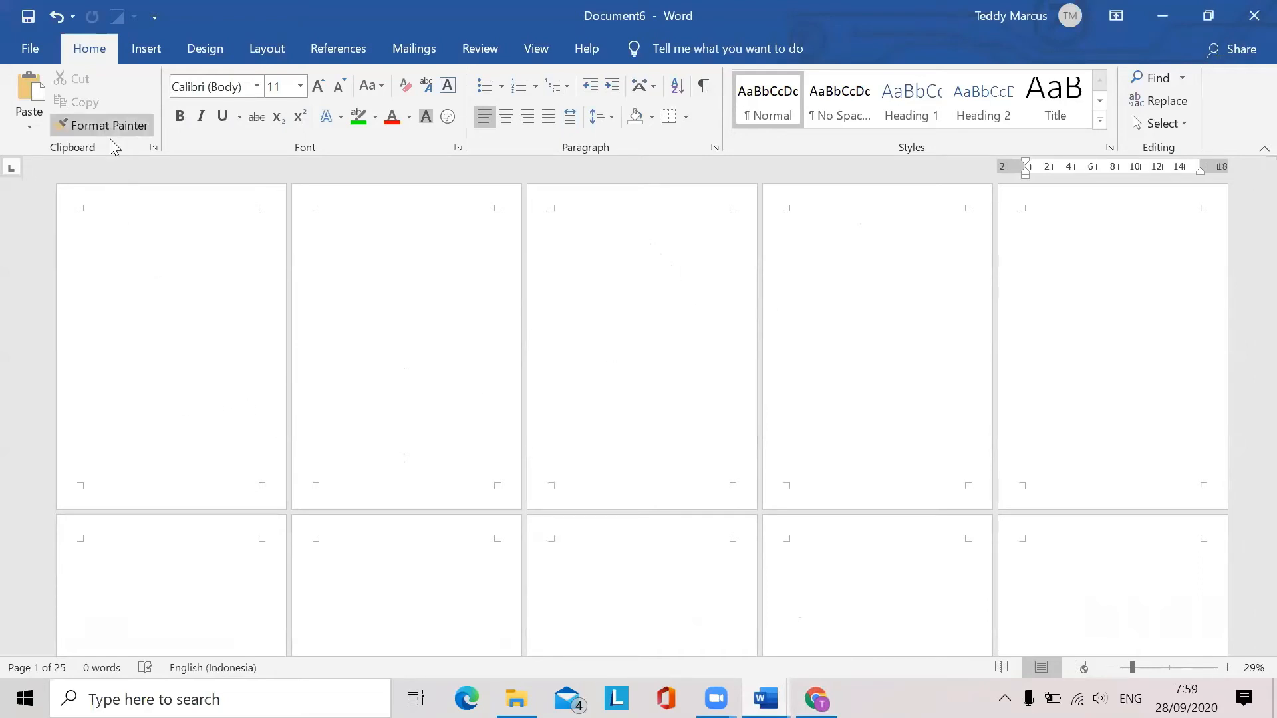
click(210, 316)
click(1123, 290)
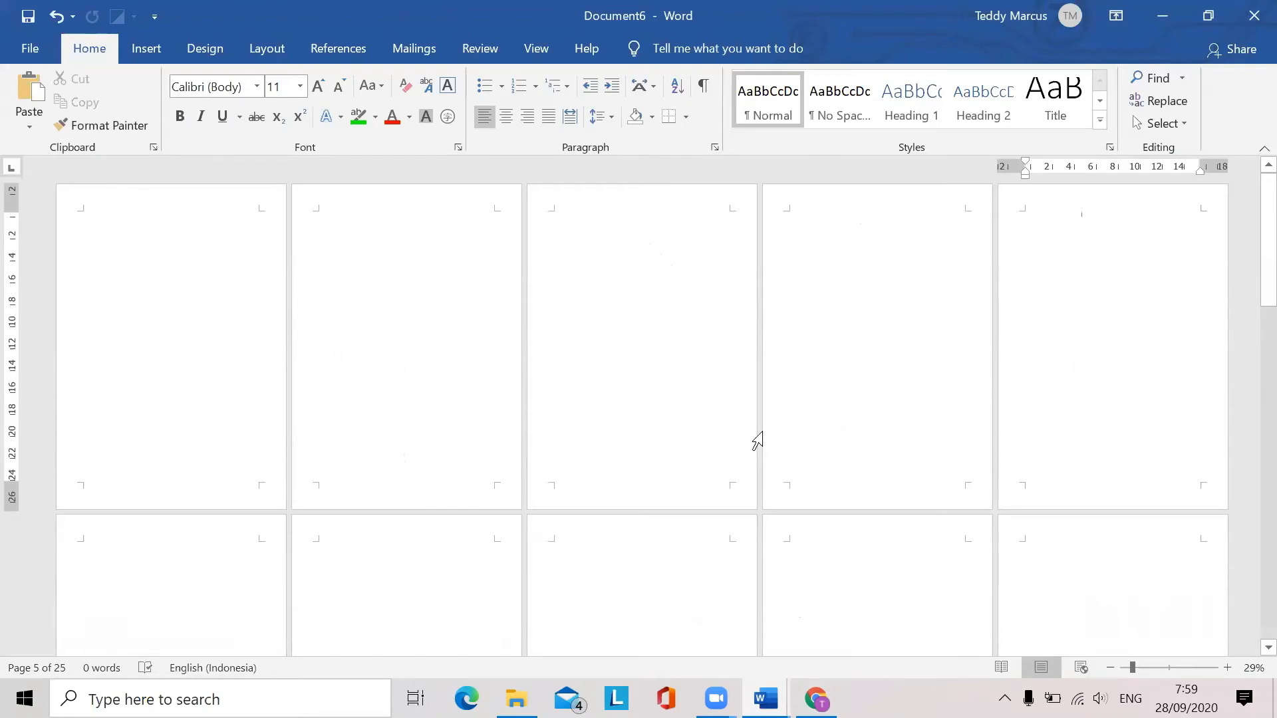
Examine the header and footer areas across the document's pages, closing them to return to the body of page 5
double_click(450, 194)
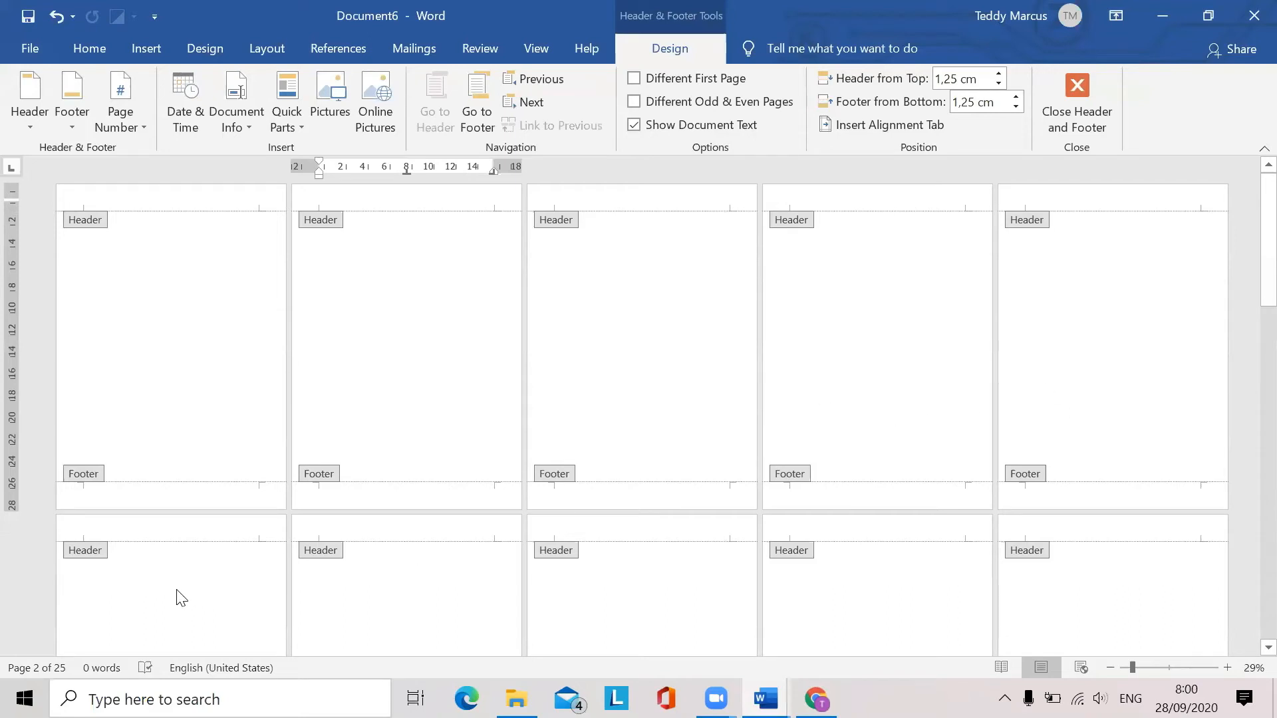
scroll(884, 510, down, 5)
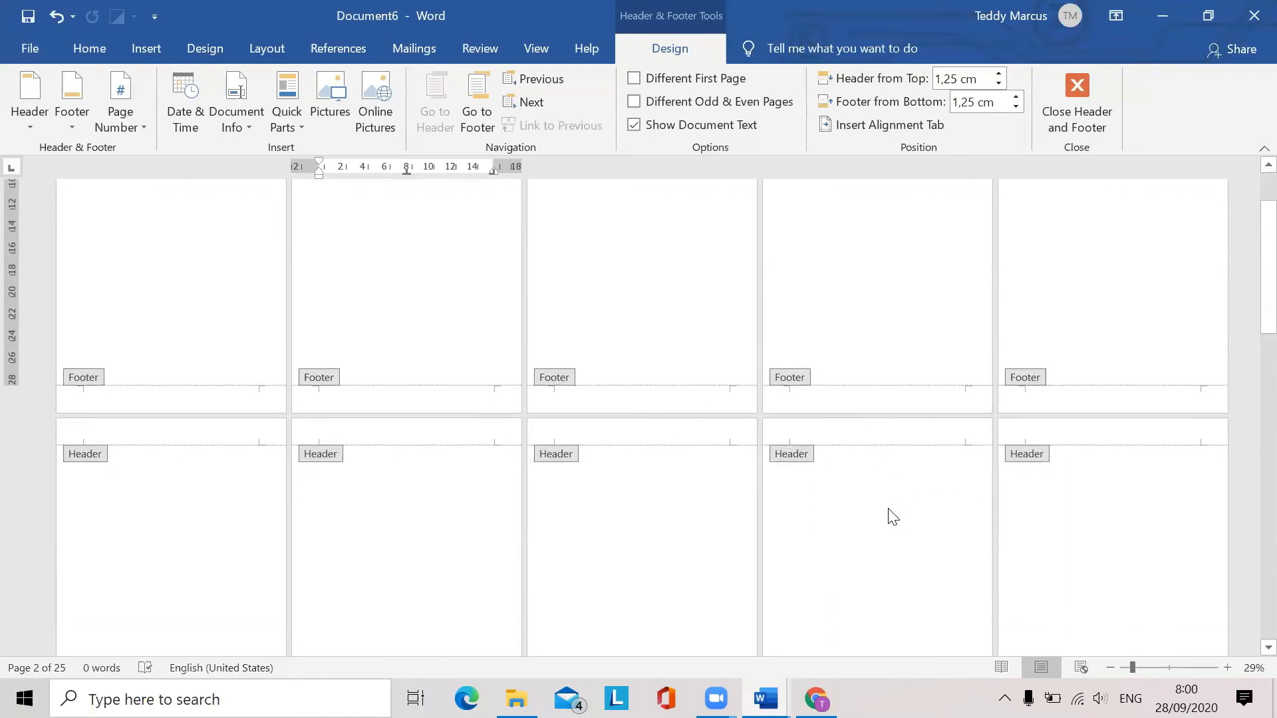
scroll(197, 485, down, 10)
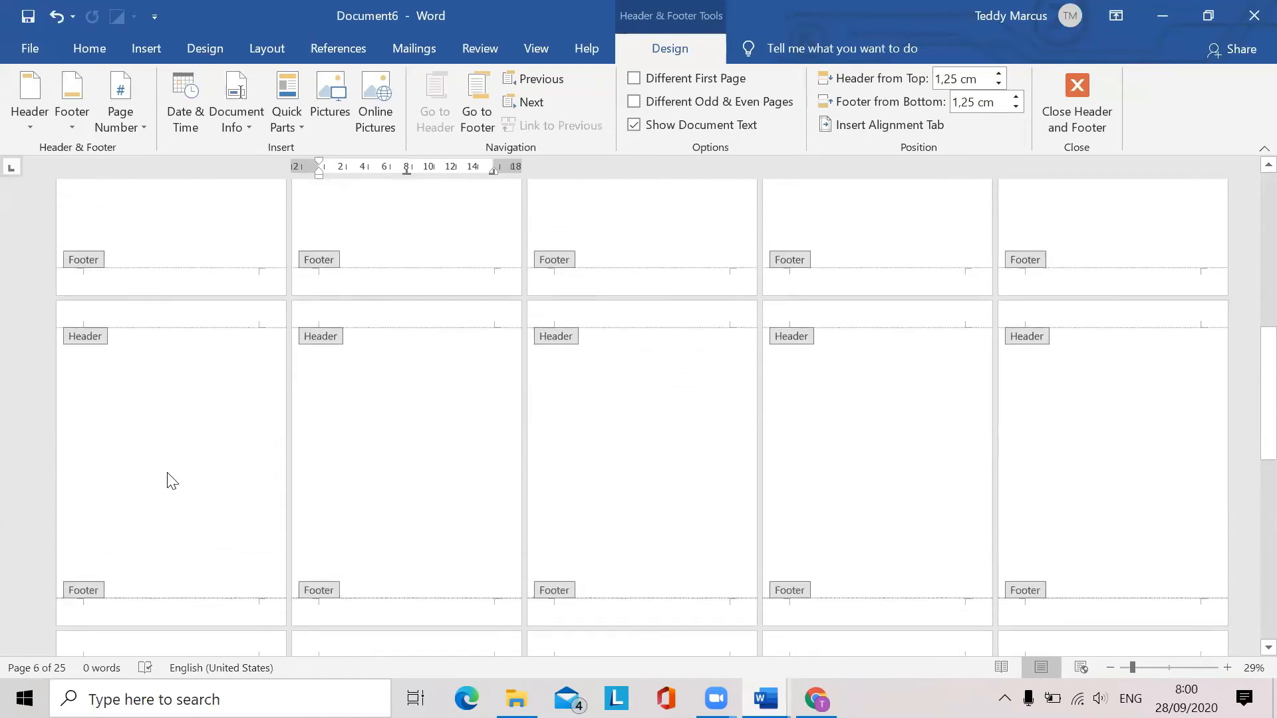
scroll(172, 480, down, 8)
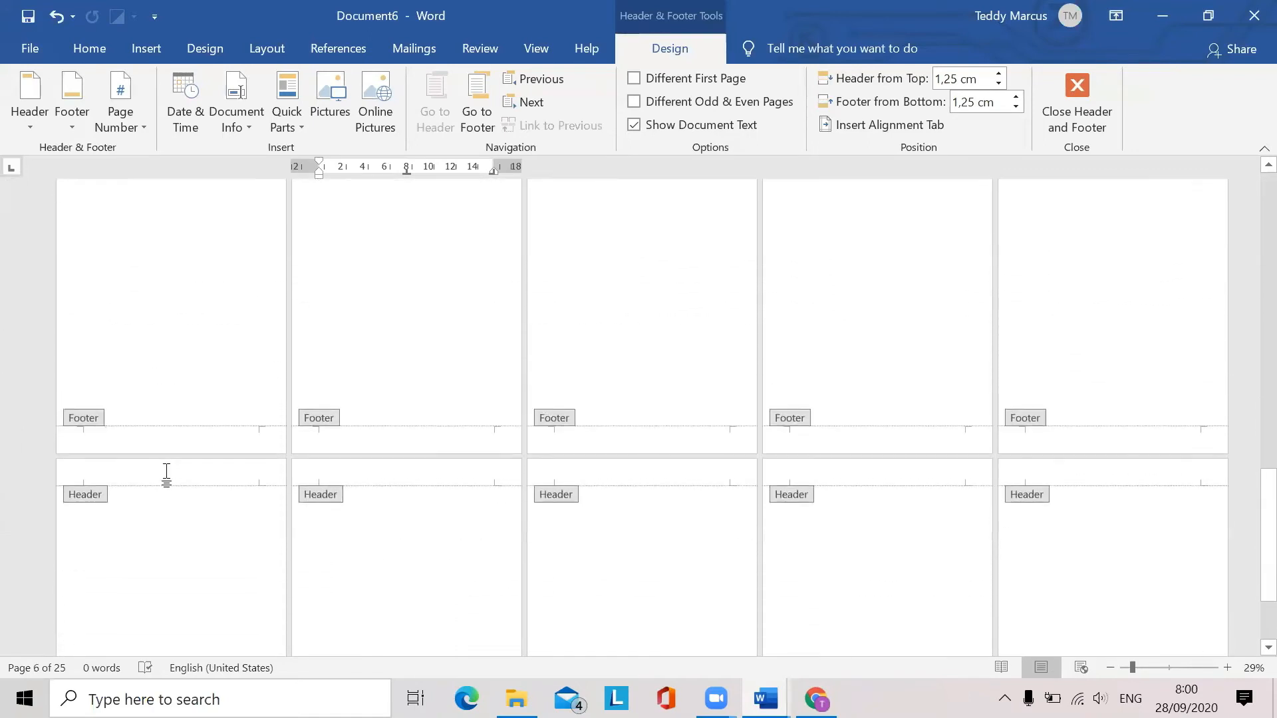
scroll(180, 538, down, 5)
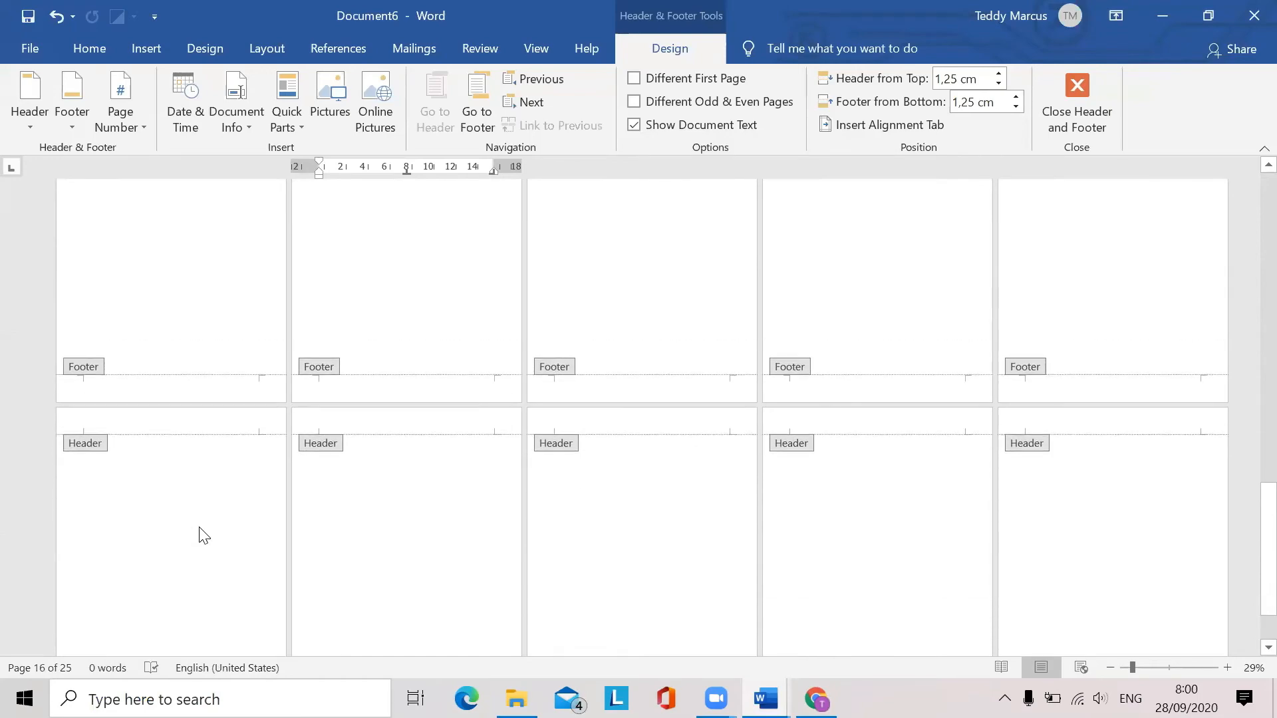
scroll(377, 485, up, 10)
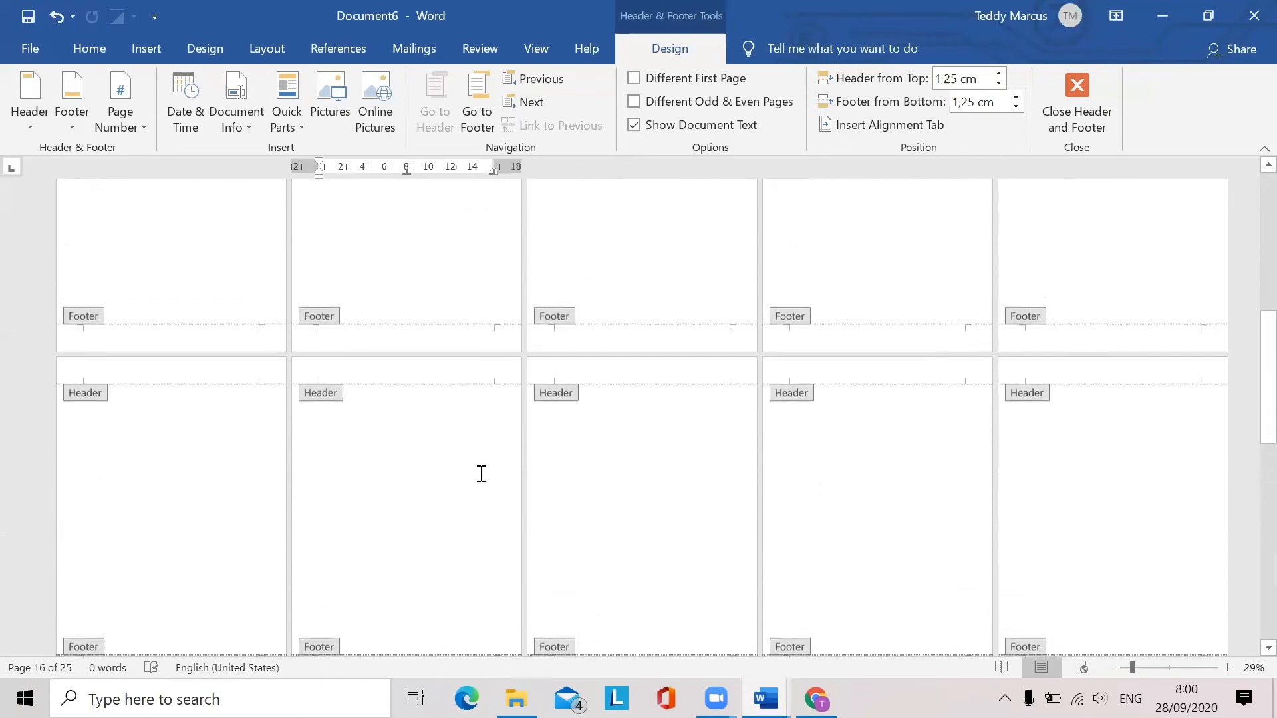
scroll(532, 465, down, 5)
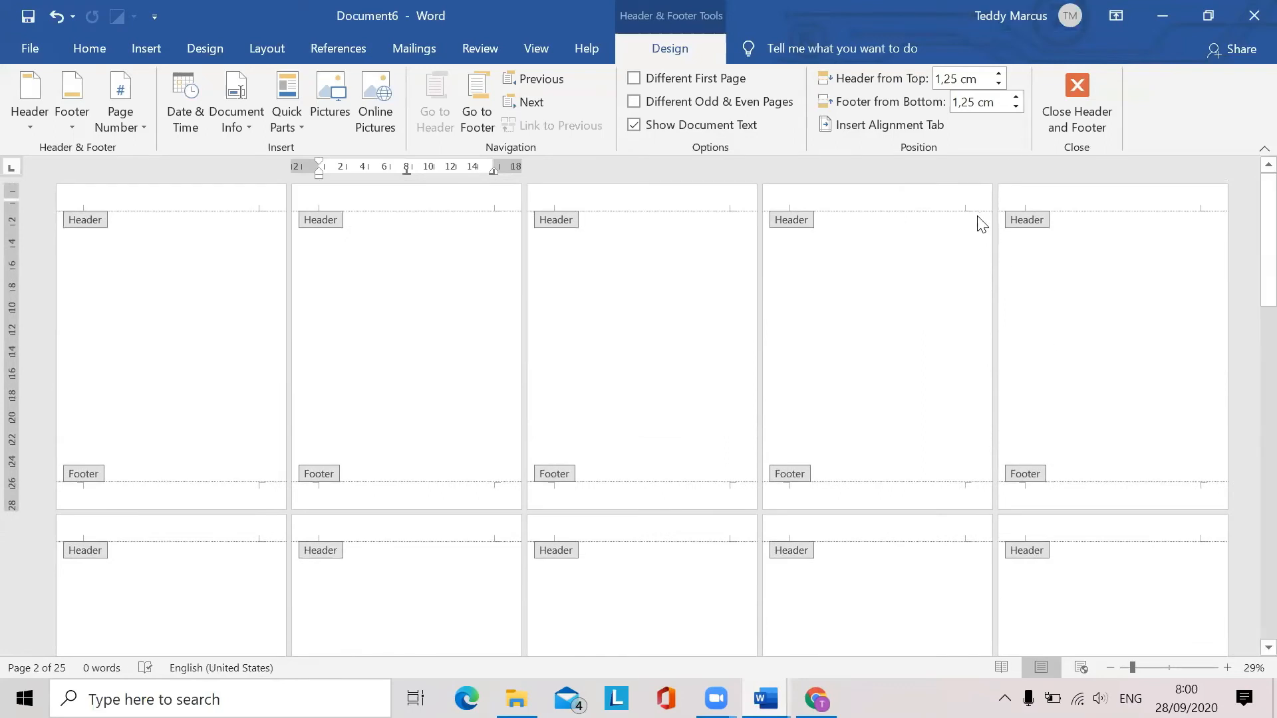
click(1122, 325)
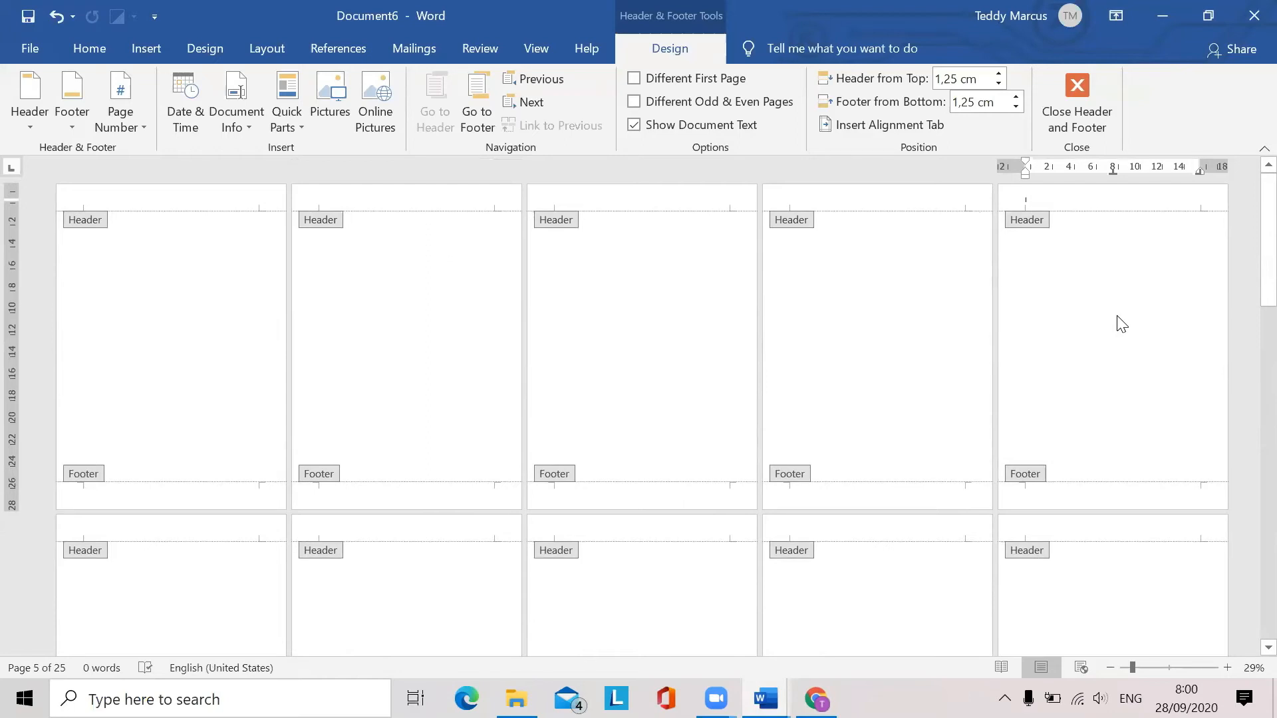
double_click(1122, 325)
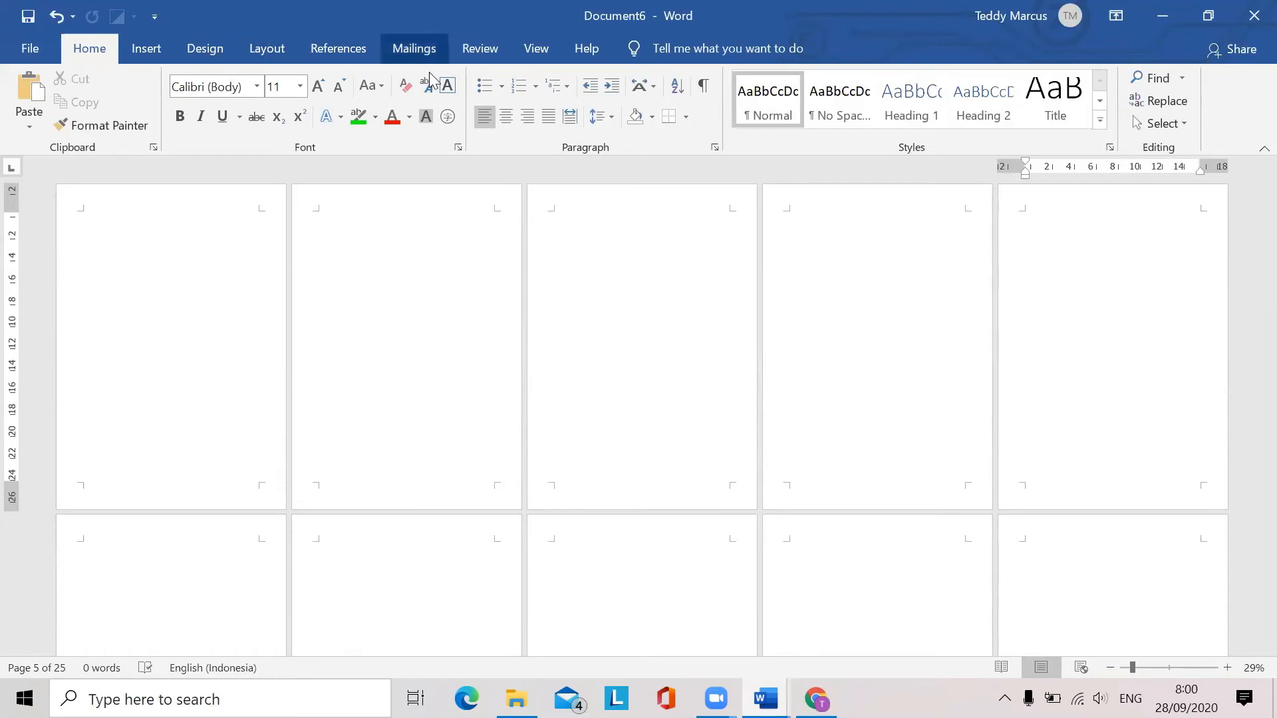
Check the page breaks with formatting marks and insert a Next Page section break at the end of page 5
click(702, 86)
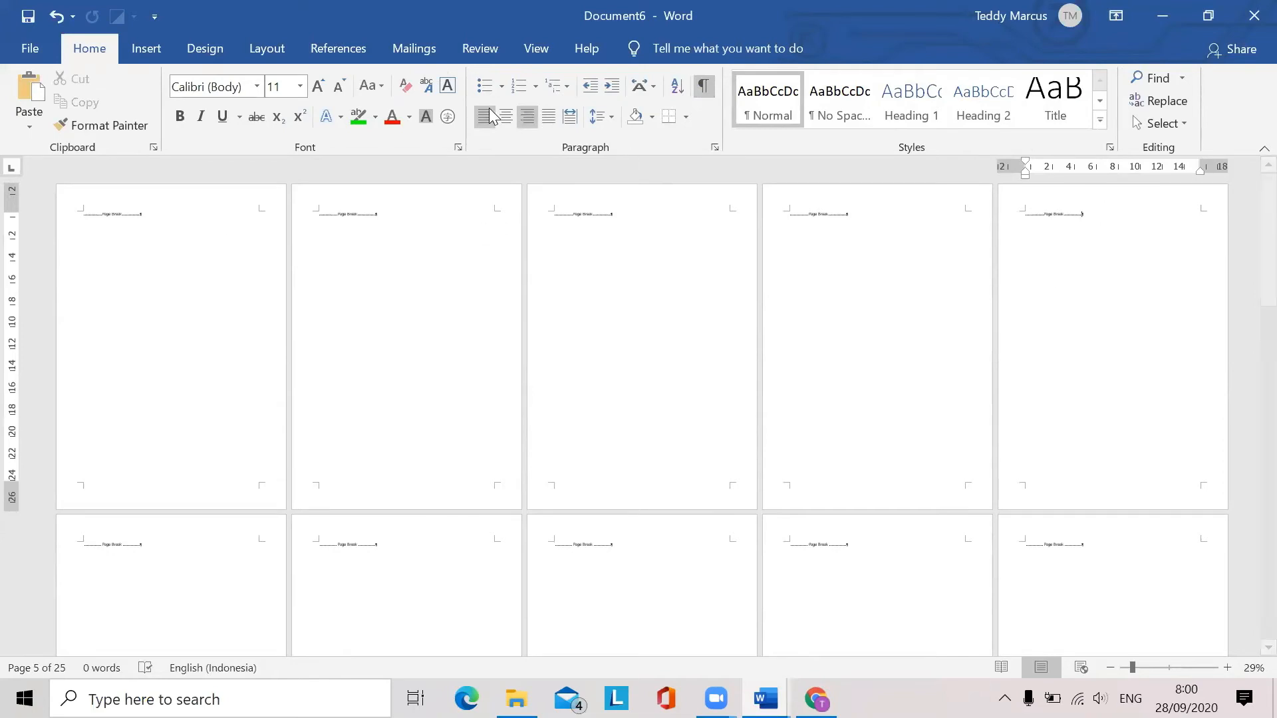
key(ctrl+shift+8)
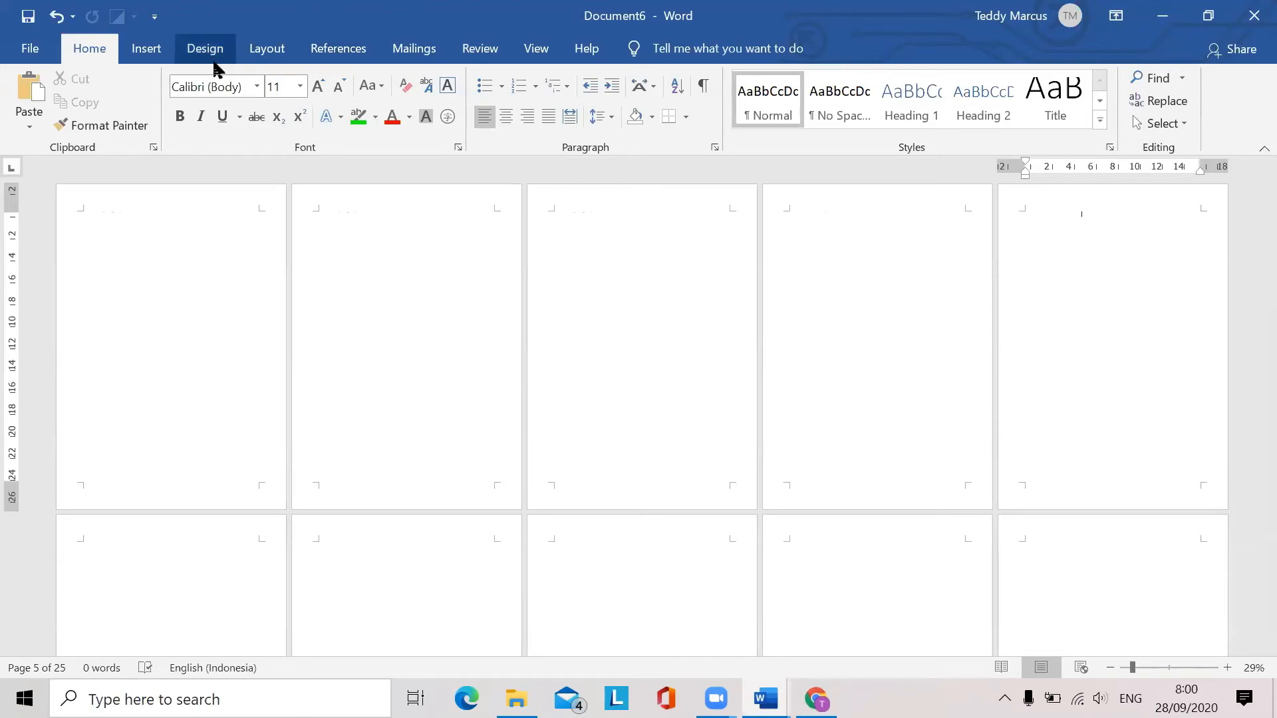
click(251, 53)
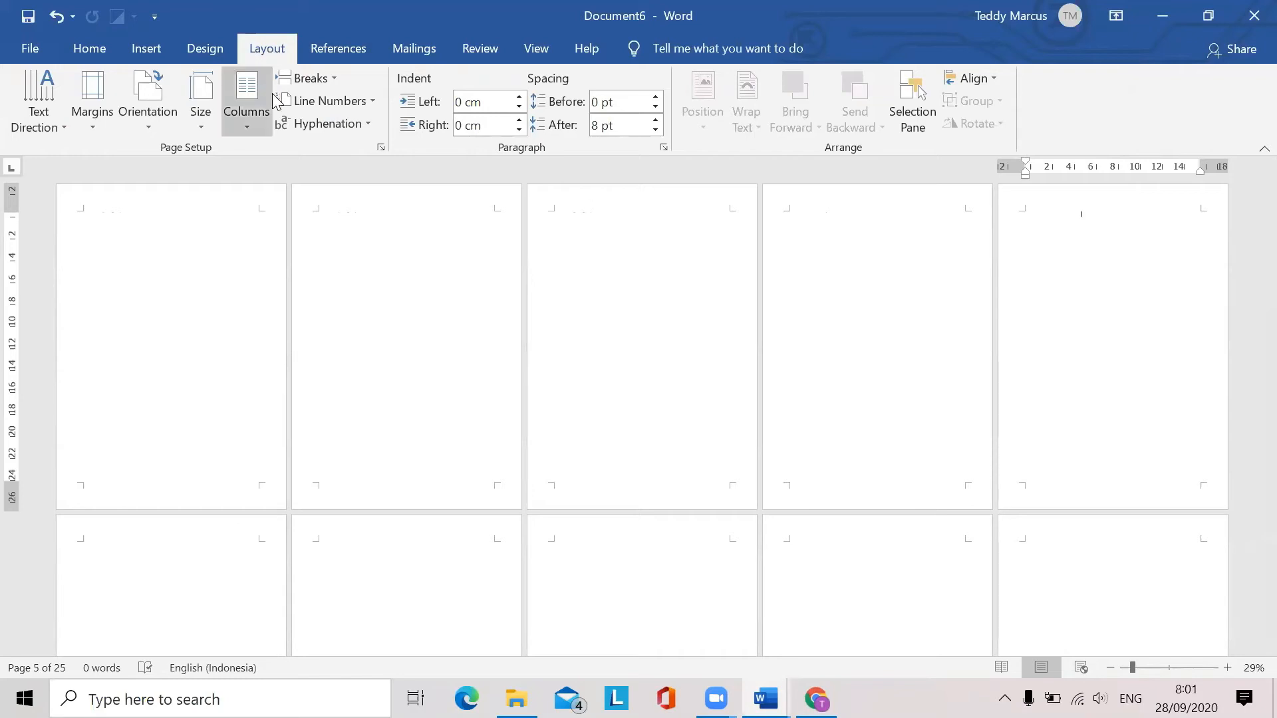
click(335, 83)
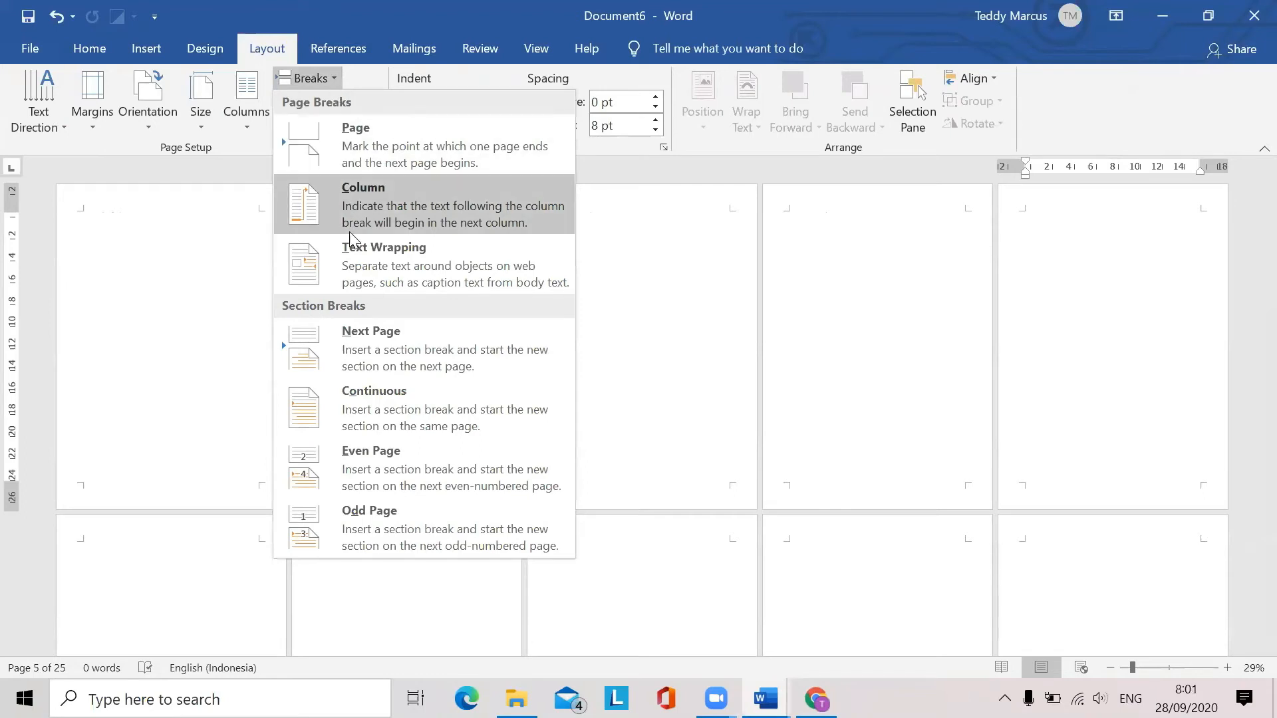
click(362, 350)
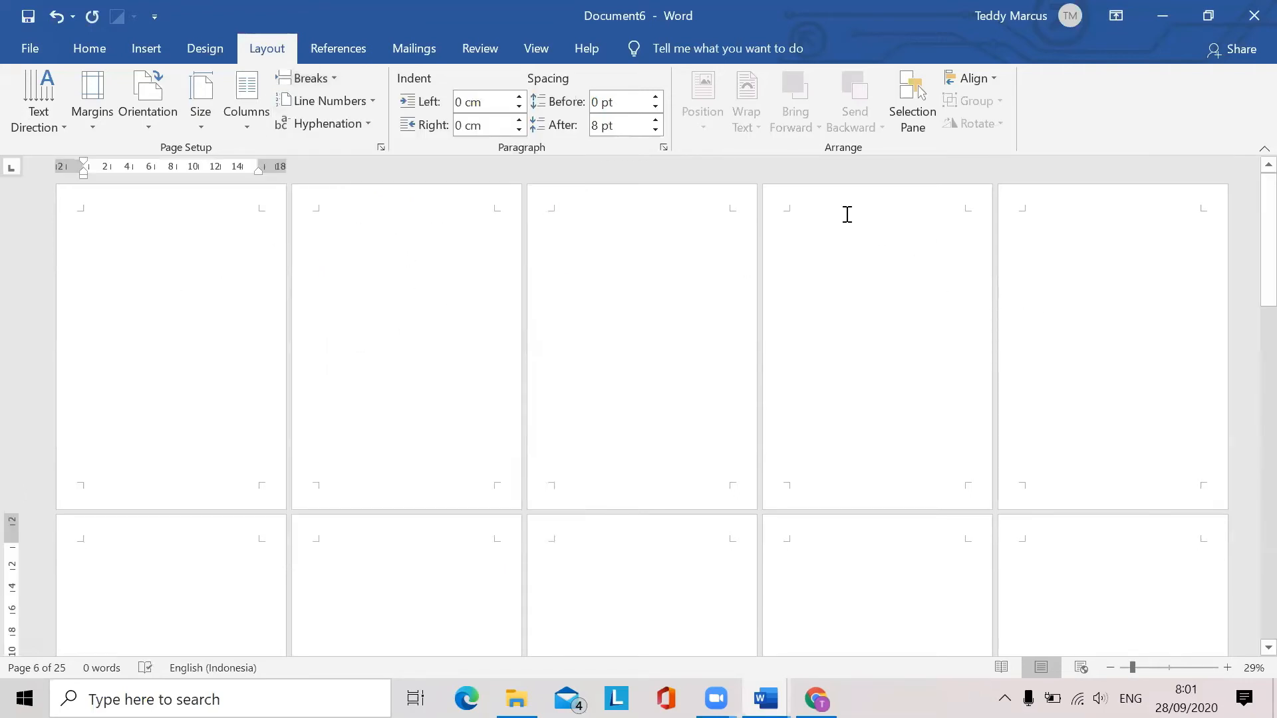
Show the formatting marks and inspect the section break on page 5 at a larger zoom
click(71, 49)
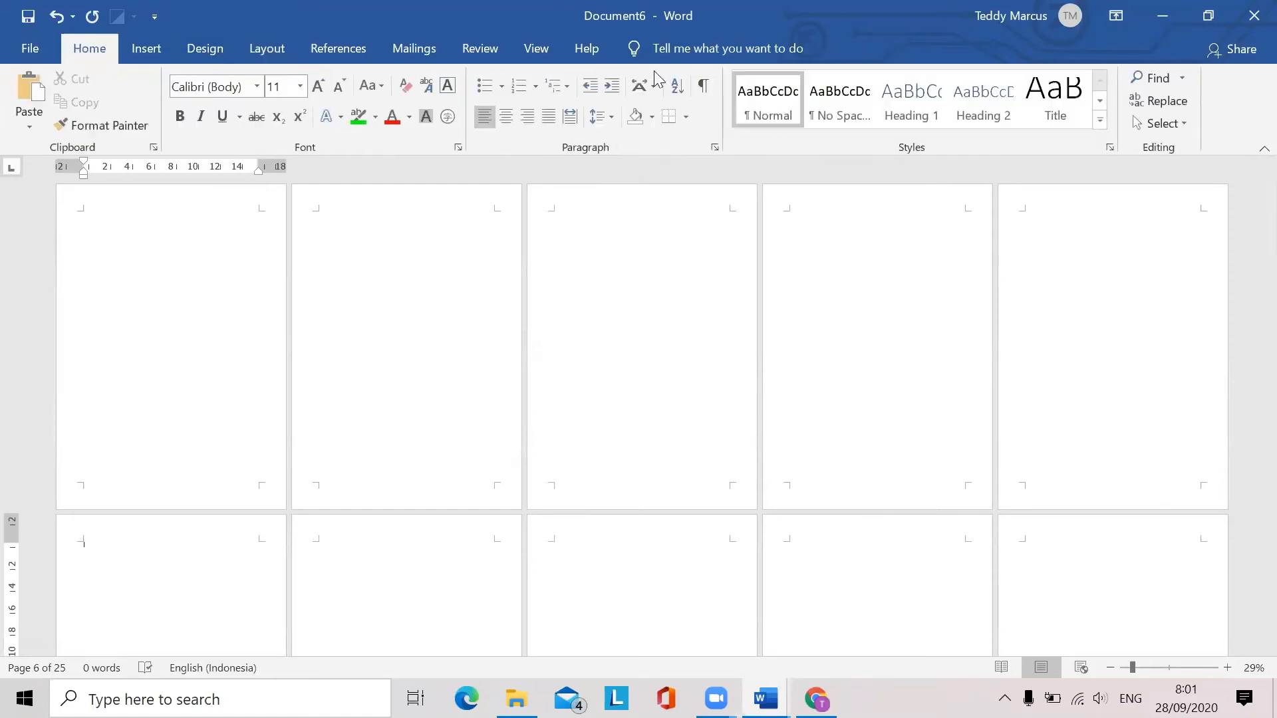
click(707, 87)
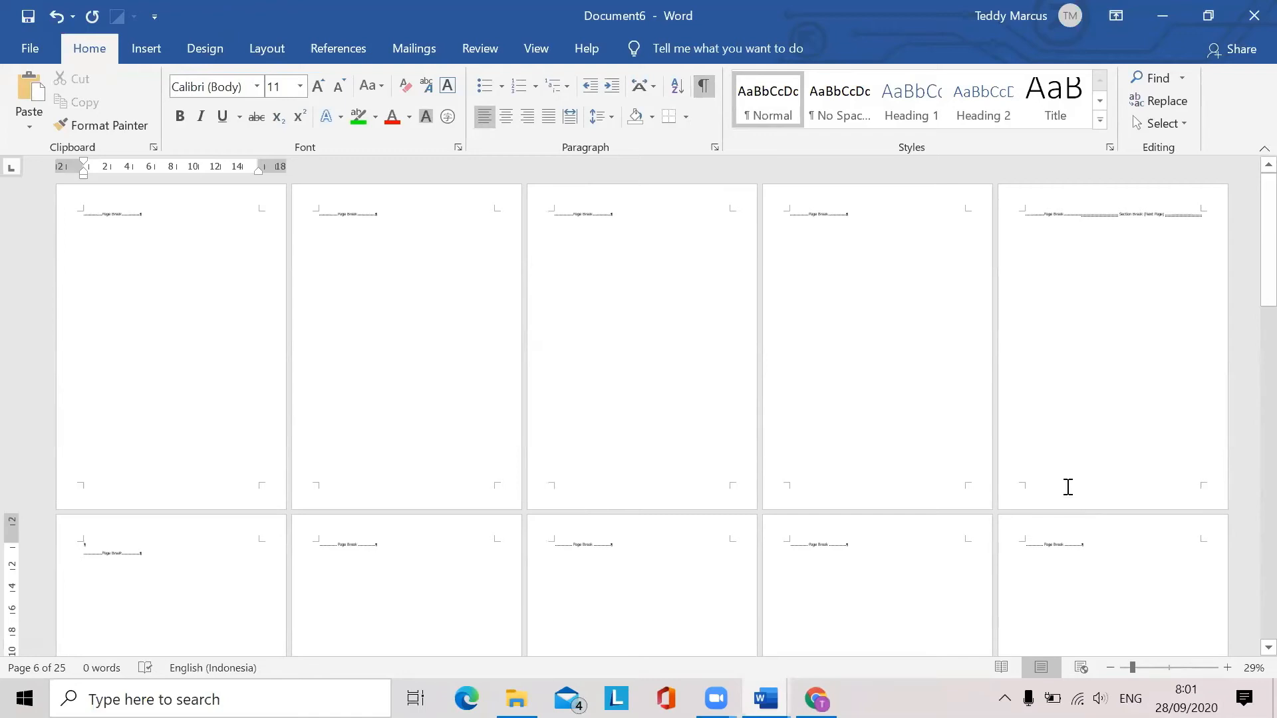
ctrl+scroll(995, 422, up, 5)
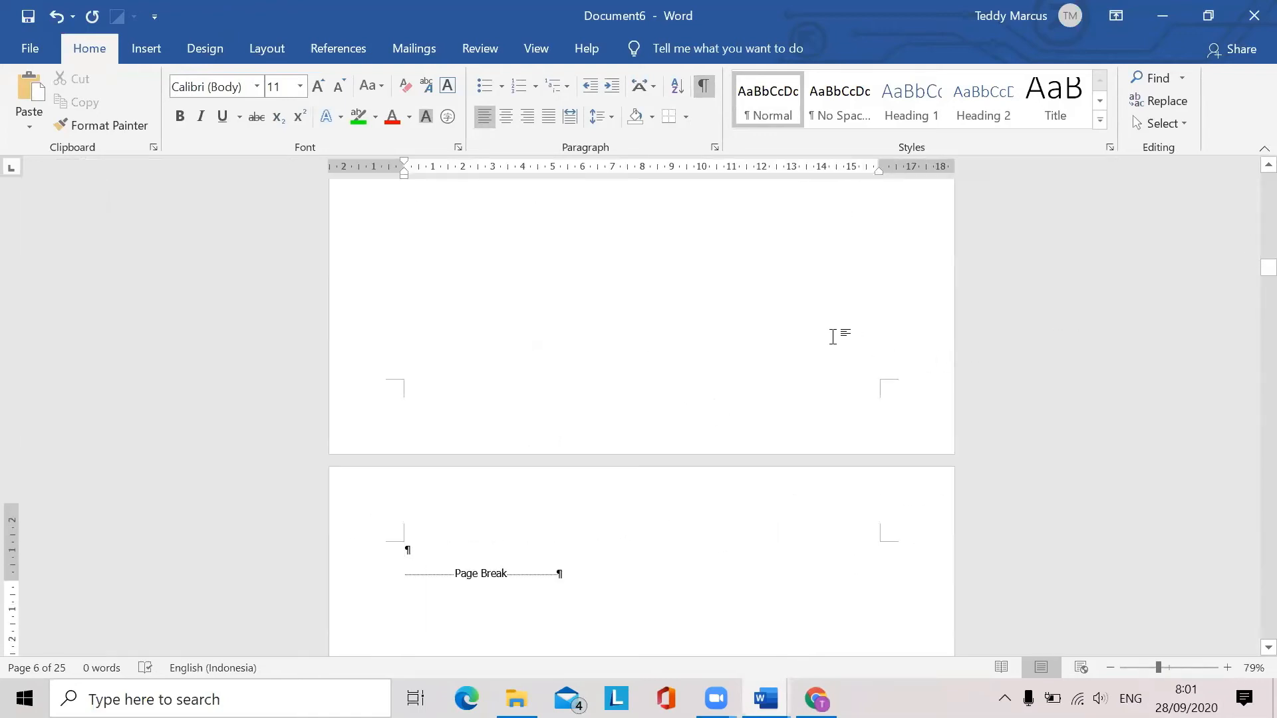
scroll(833, 337, up, 5)
scroll(833, 336, up, 3)
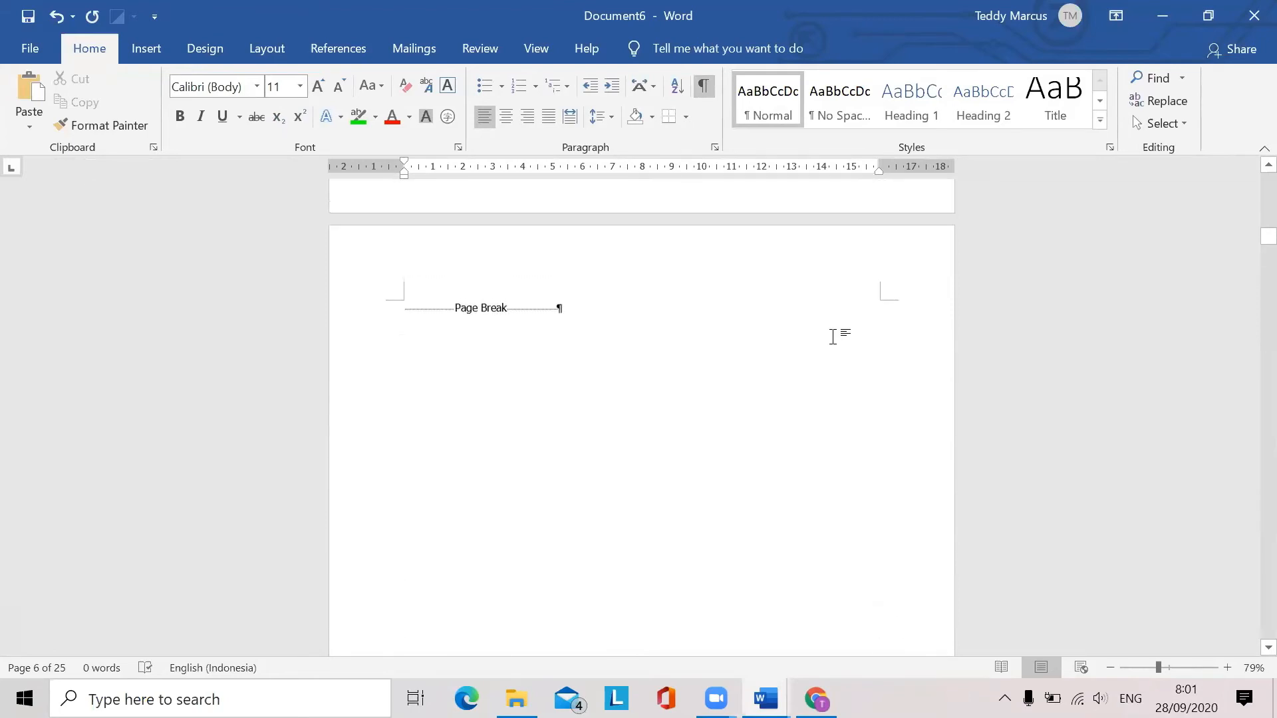
scroll(833, 337, down, 12)
scroll(835, 337, down, 2)
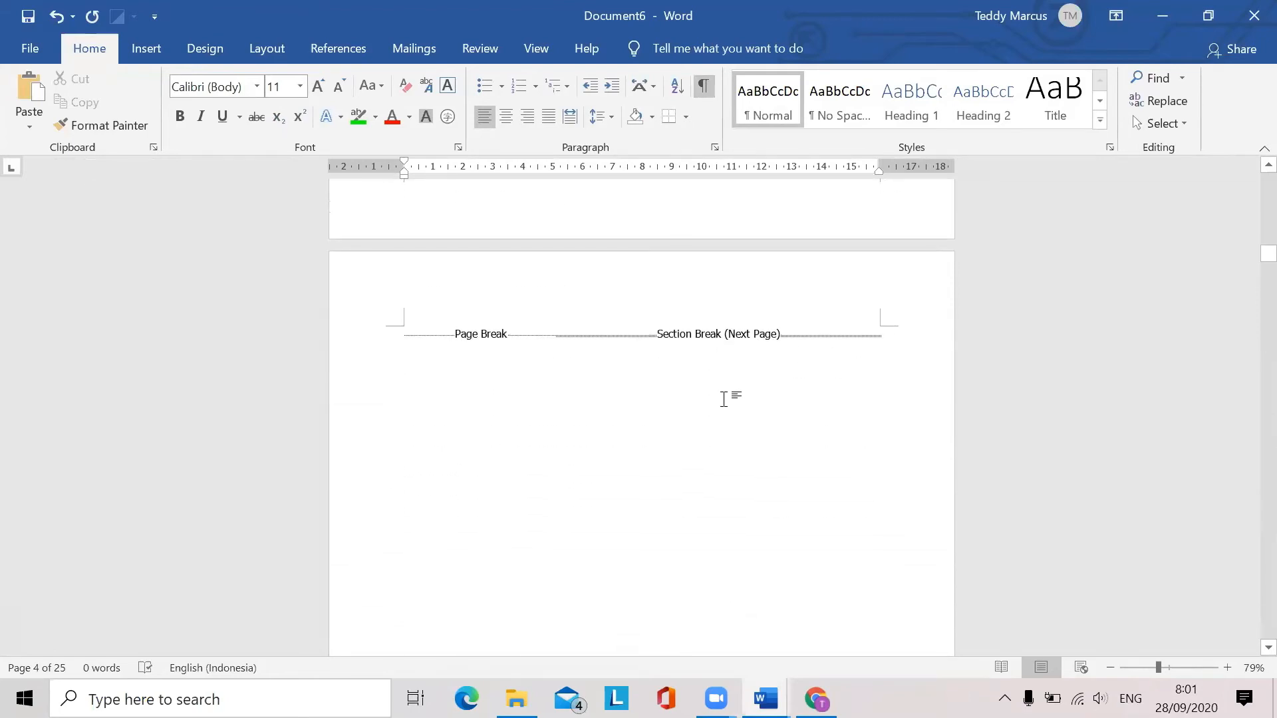
click(737, 394)
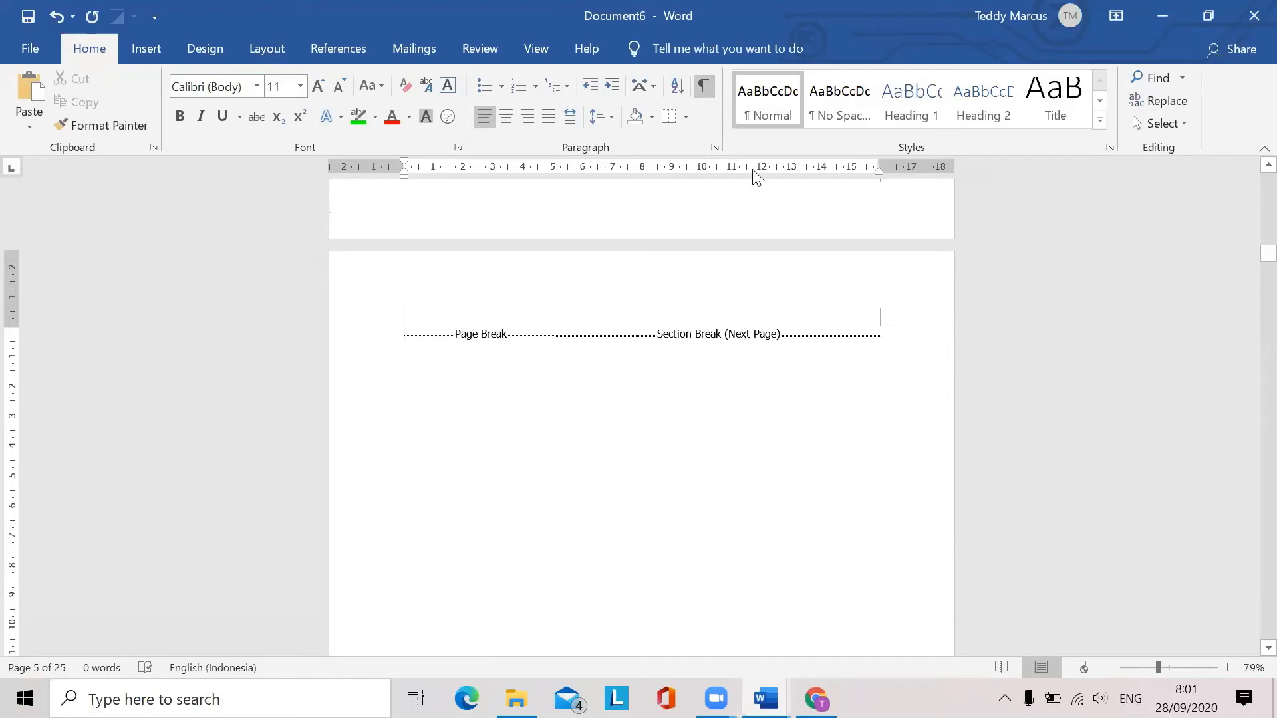
click(703, 87)
click(704, 87)
Insert a Next Page section break after the page break on page 11 and check its placement
scroll(769, 407, down, 15)
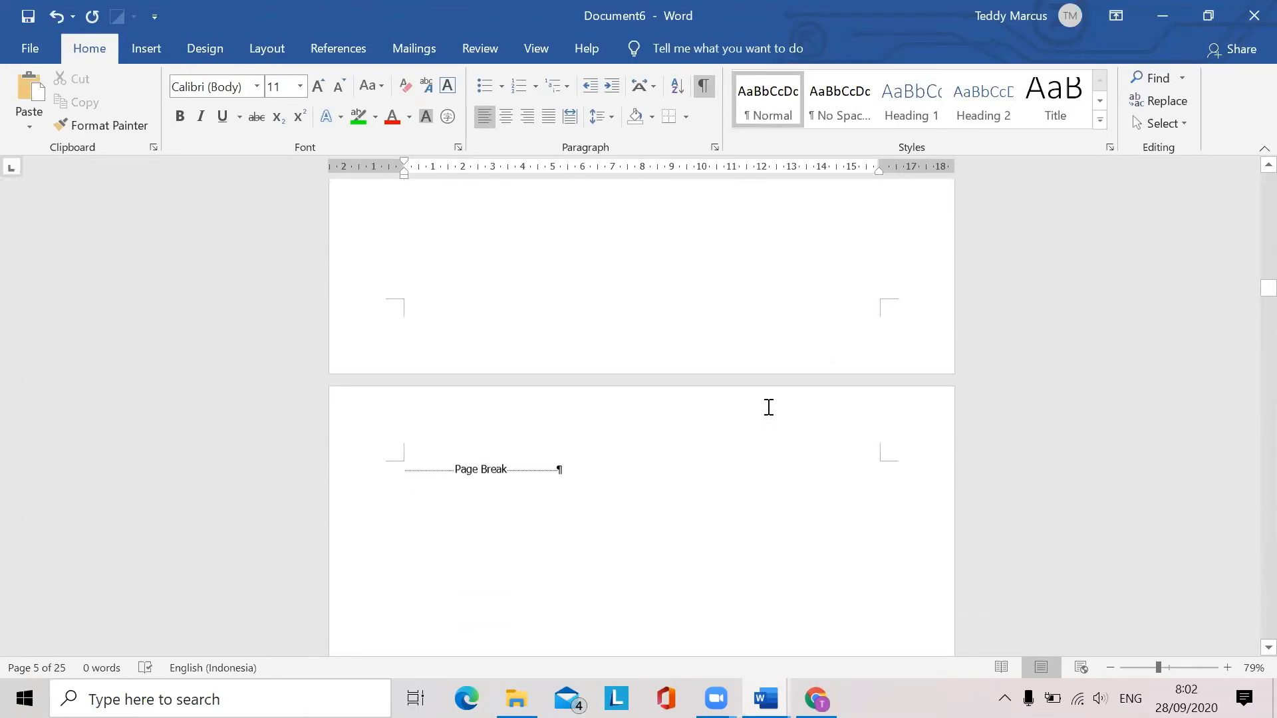
scroll(755, 392, down, 15)
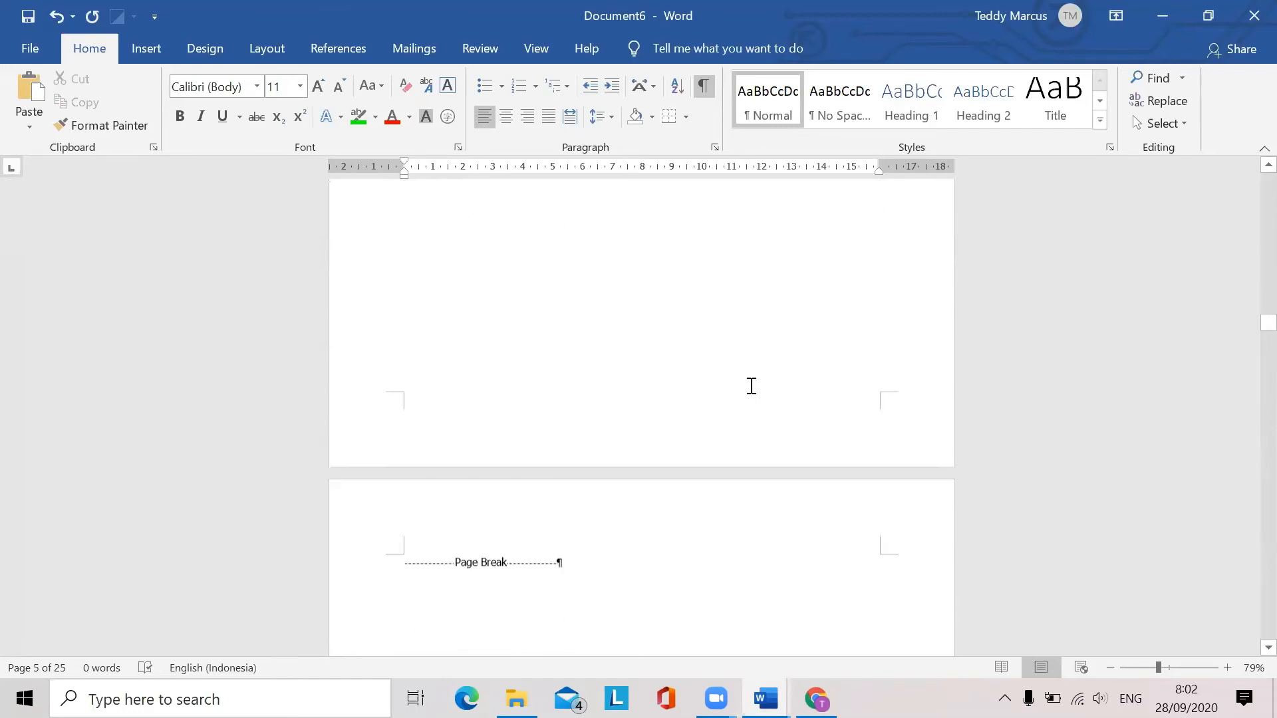
scroll(751, 385, down, 15)
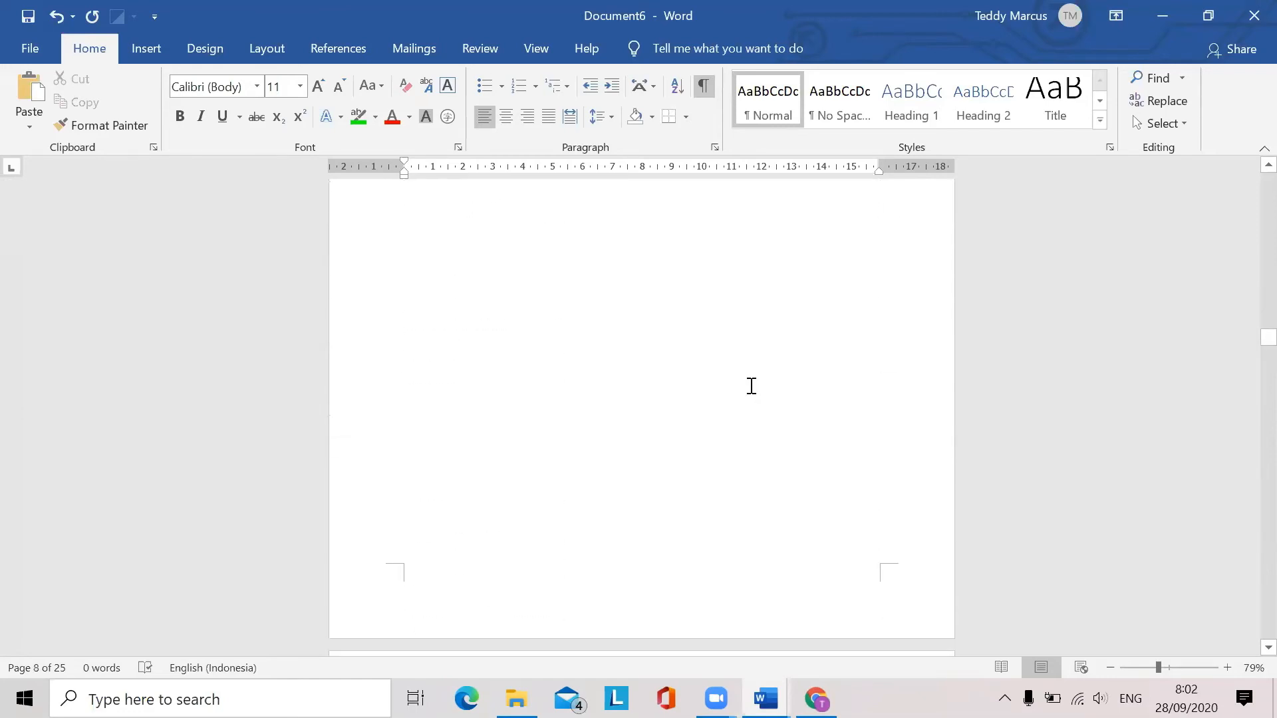
scroll(752, 386, down, 10)
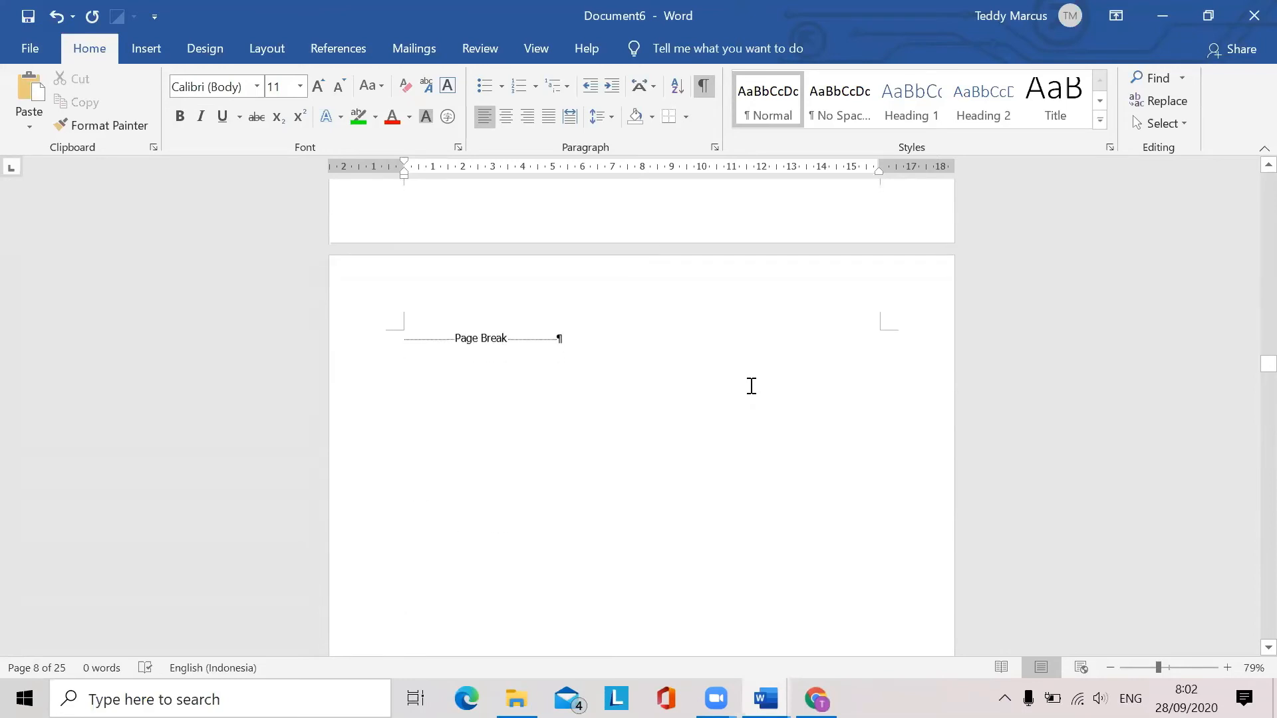
scroll(751, 385, down, 1)
scroll(751, 386, up, 3)
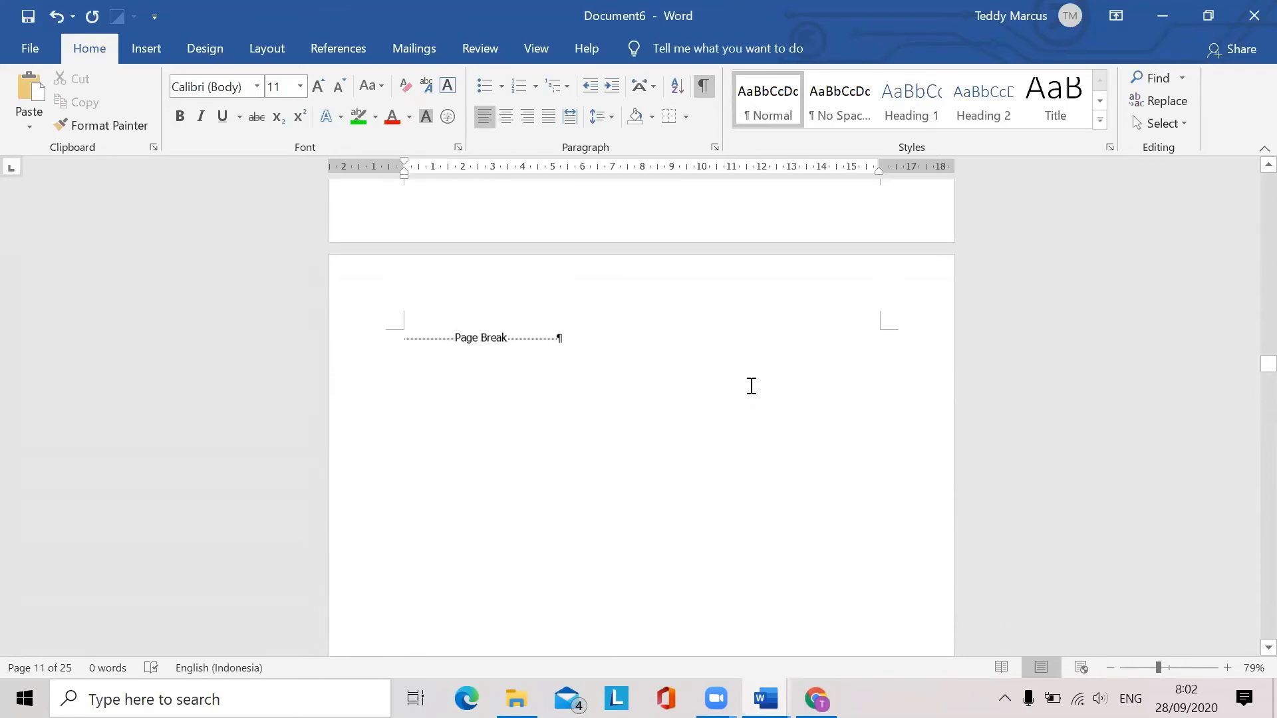
click(750, 385)
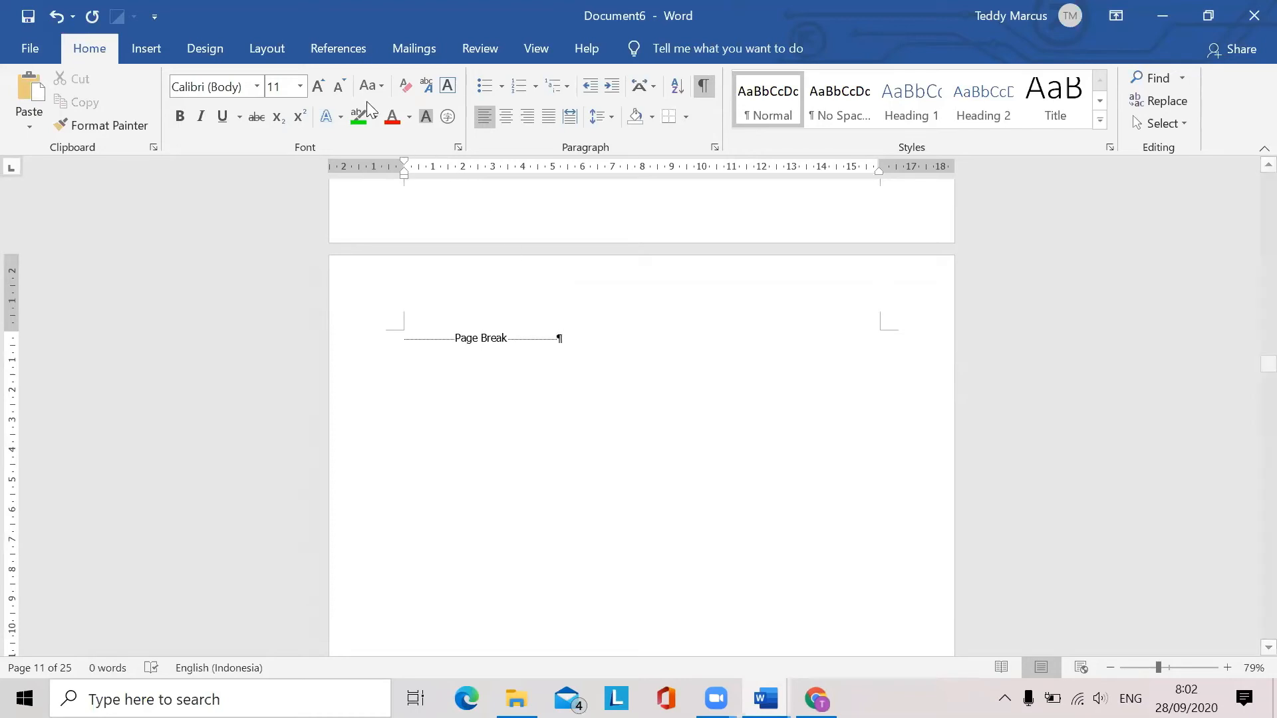
click(268, 49)
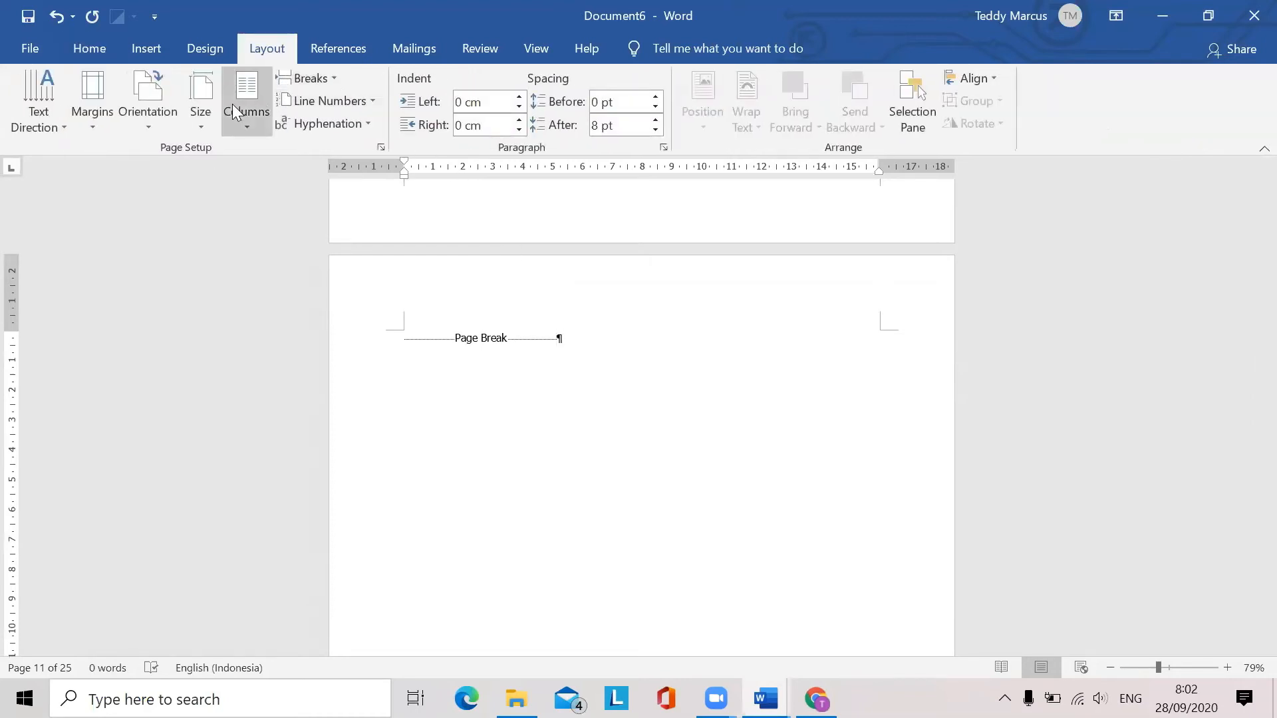
click(332, 77)
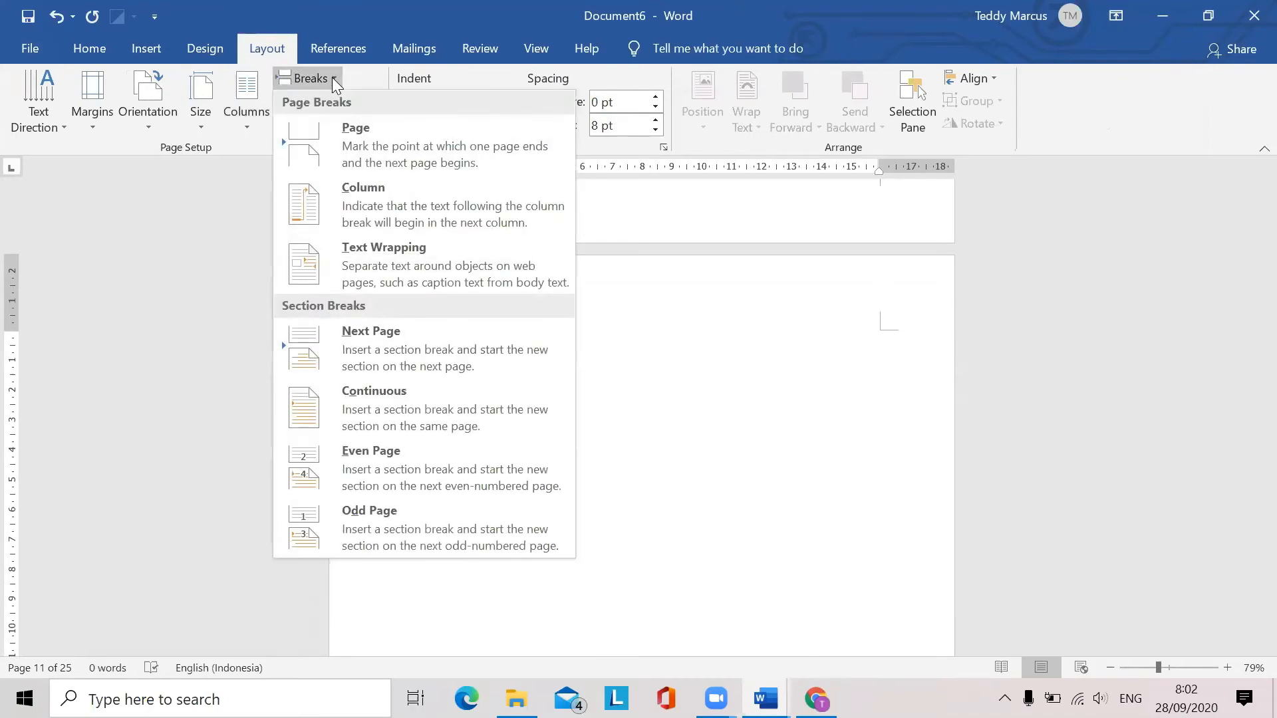
click(420, 351)
scroll(618, 412, down, 5)
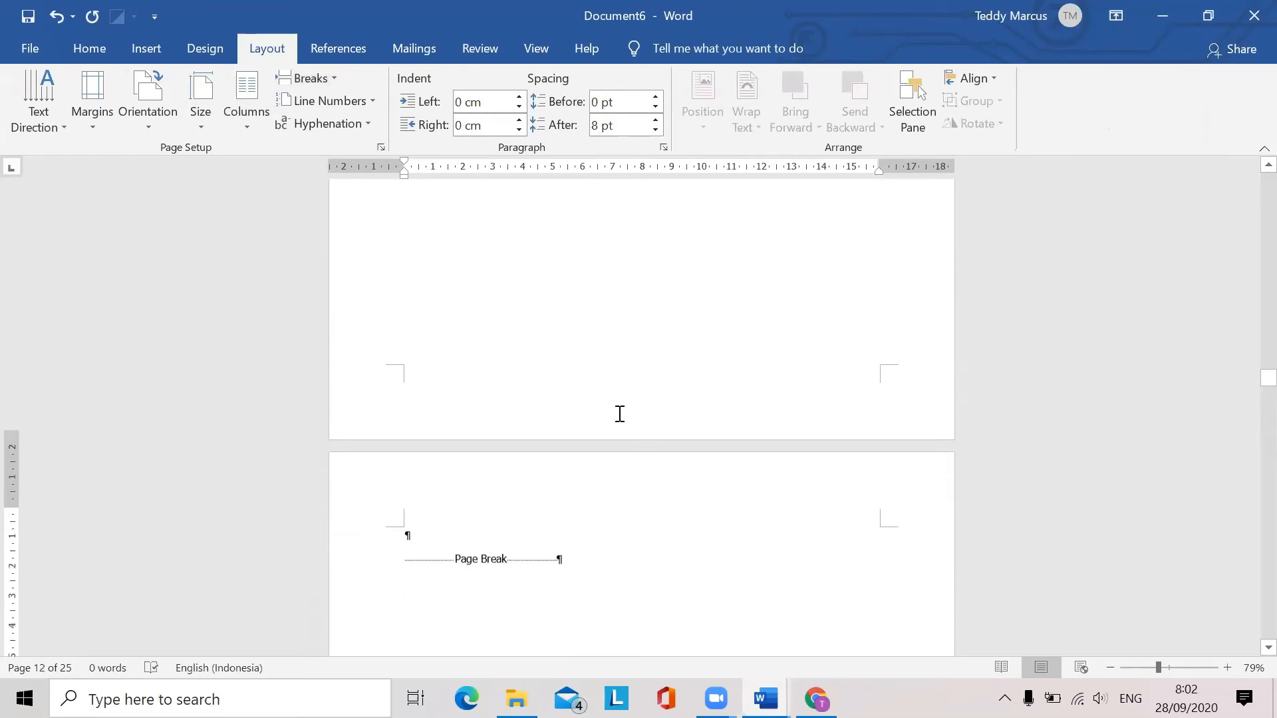
scroll(619, 411, up, 10)
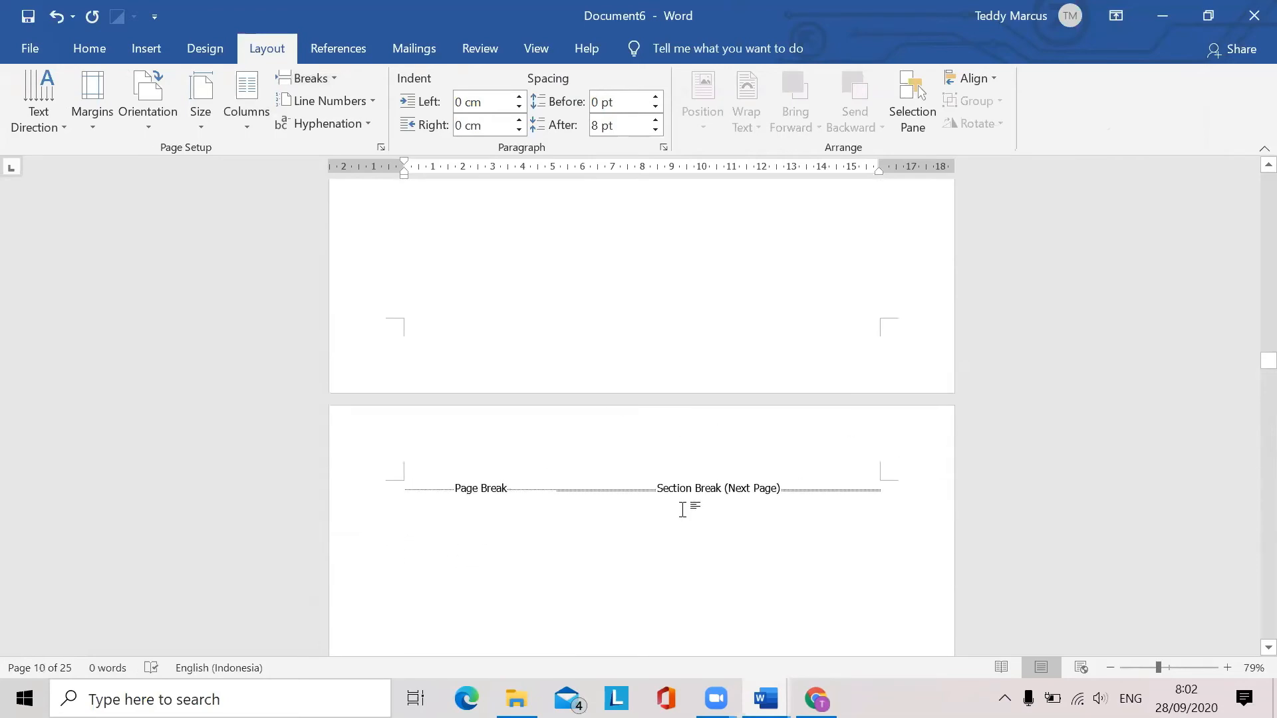
click(659, 532)
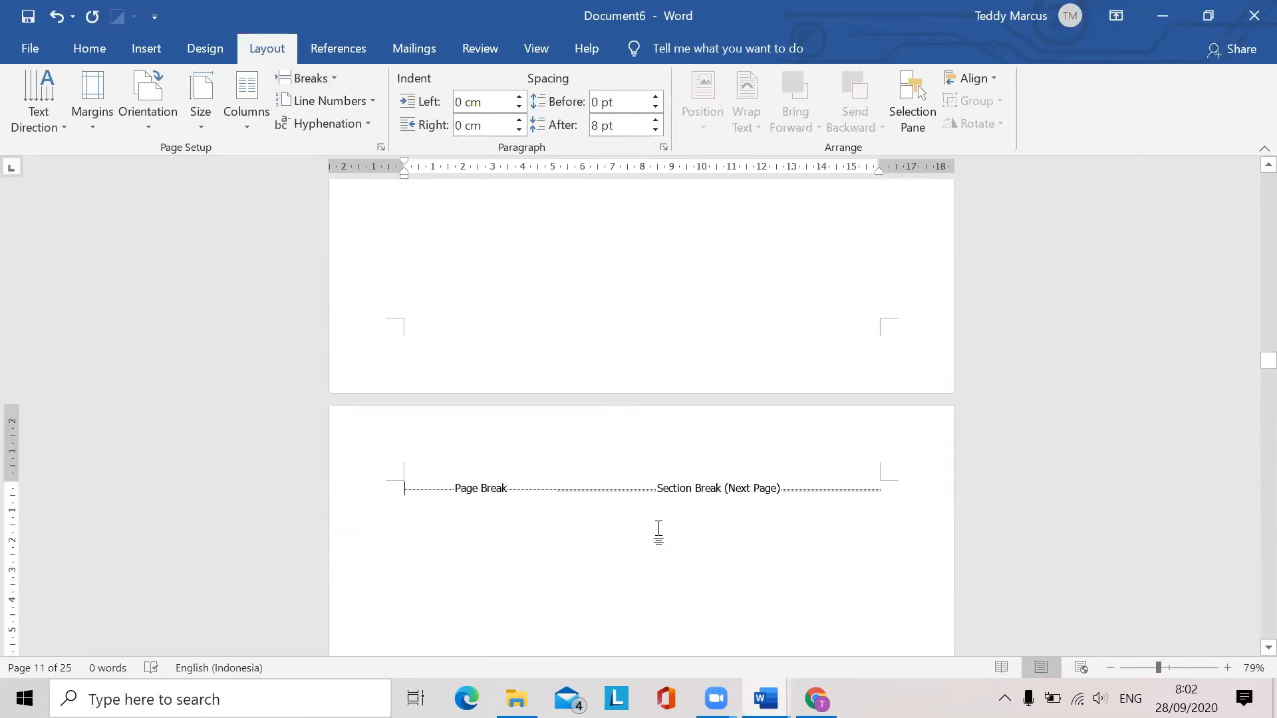
Open the header area on page 1 and examine the section 1 headers and footers through to the section break on page 5
scroll(659, 532, down, 2)
scroll(687, 490, up, 6)
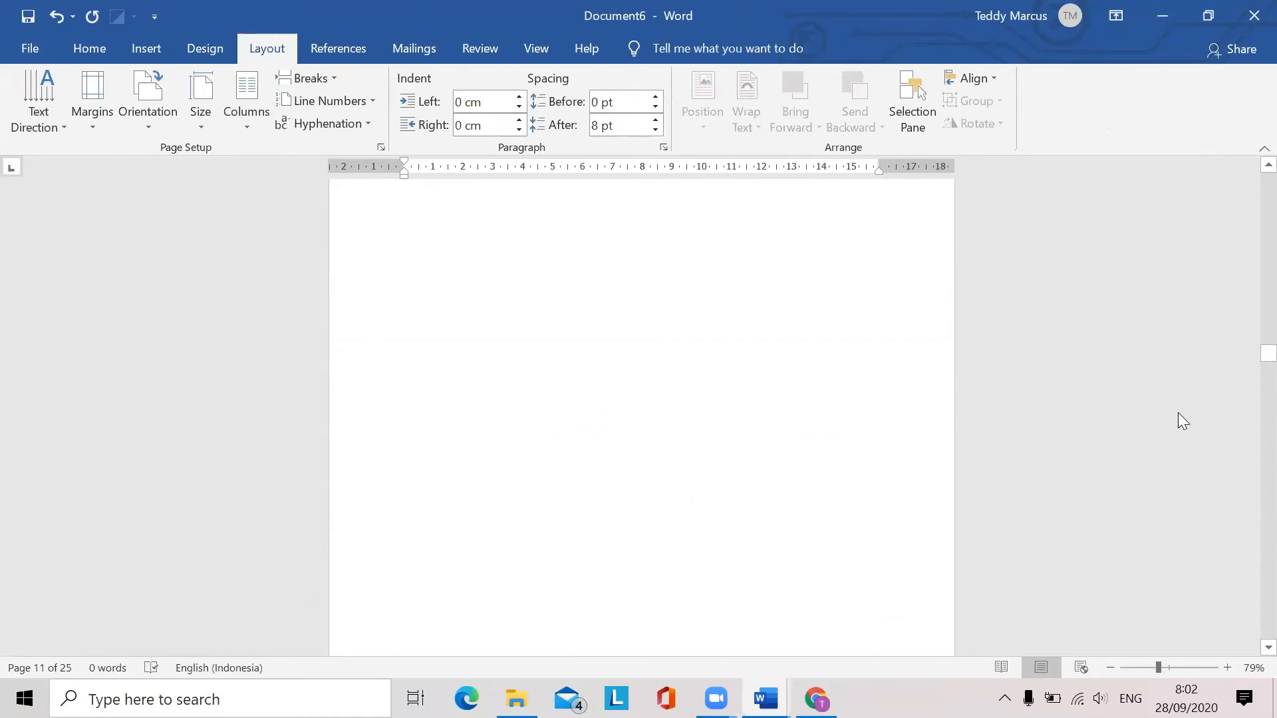
drag(1249, 368, 1249, 170)
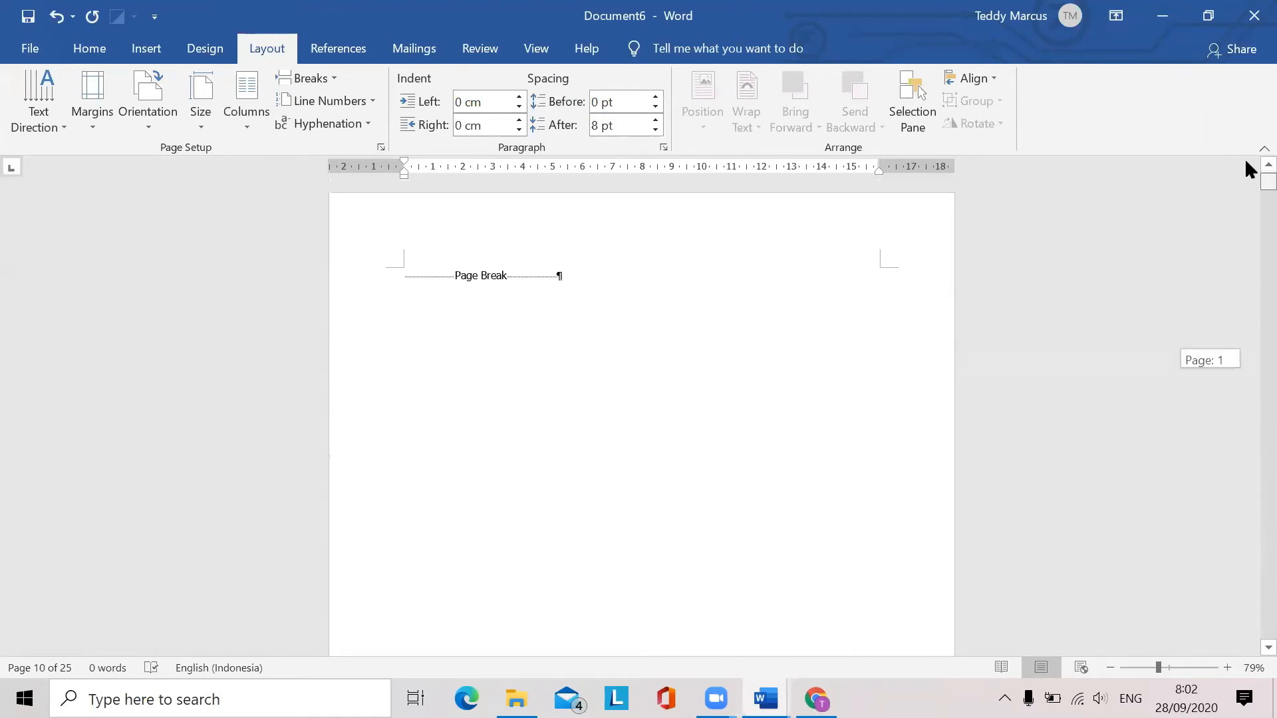
double_click(573, 233)
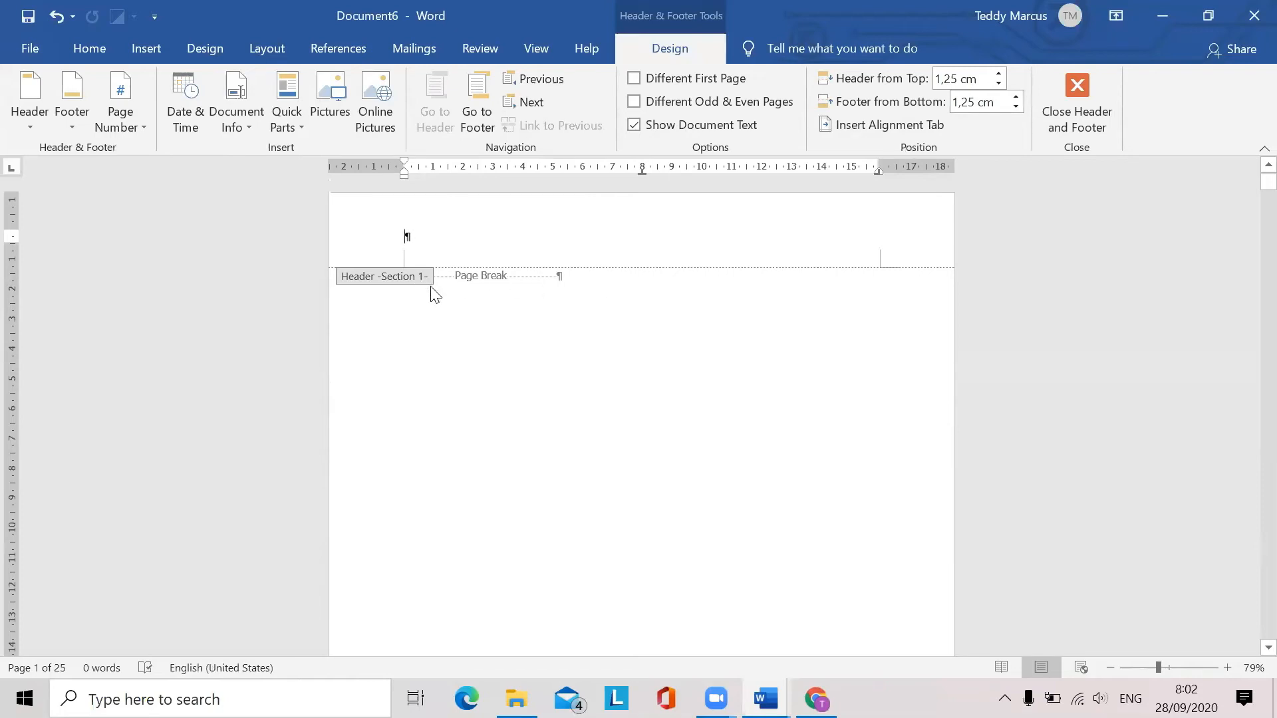
scroll(439, 296, down, 1)
scroll(407, 365, up, 4)
scroll(411, 399, down, 10)
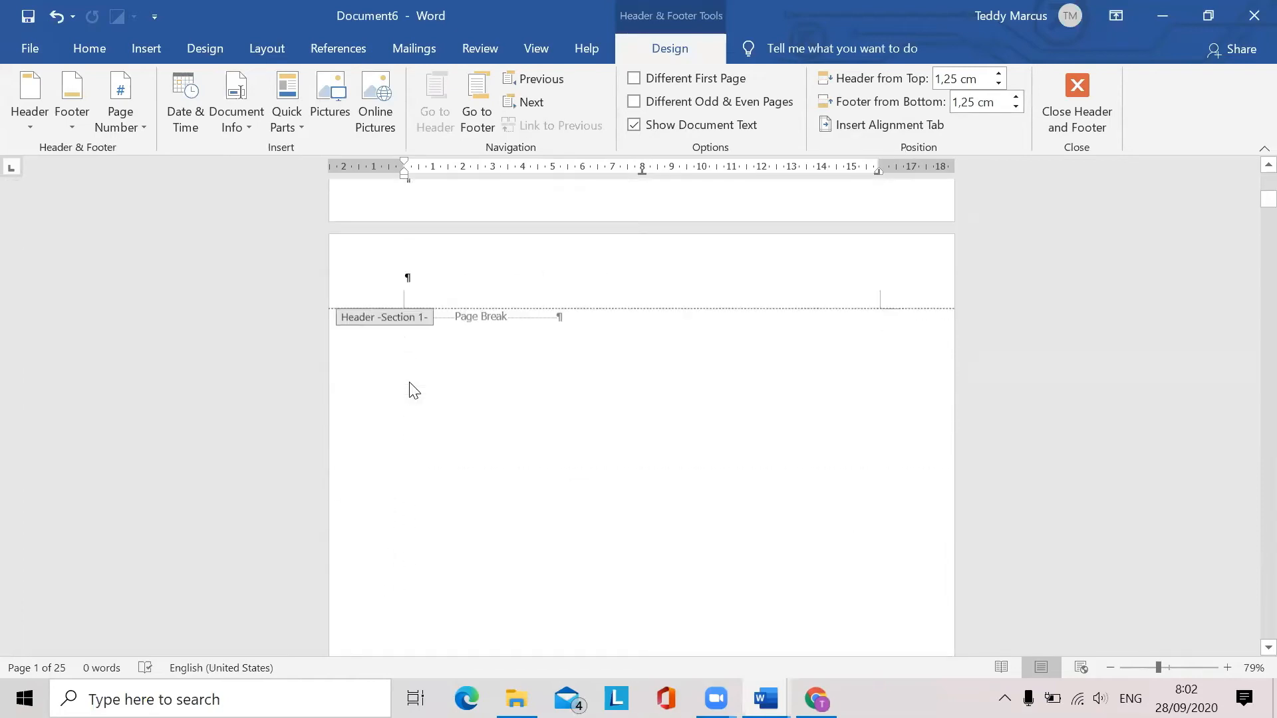
scroll(411, 382, down, 10)
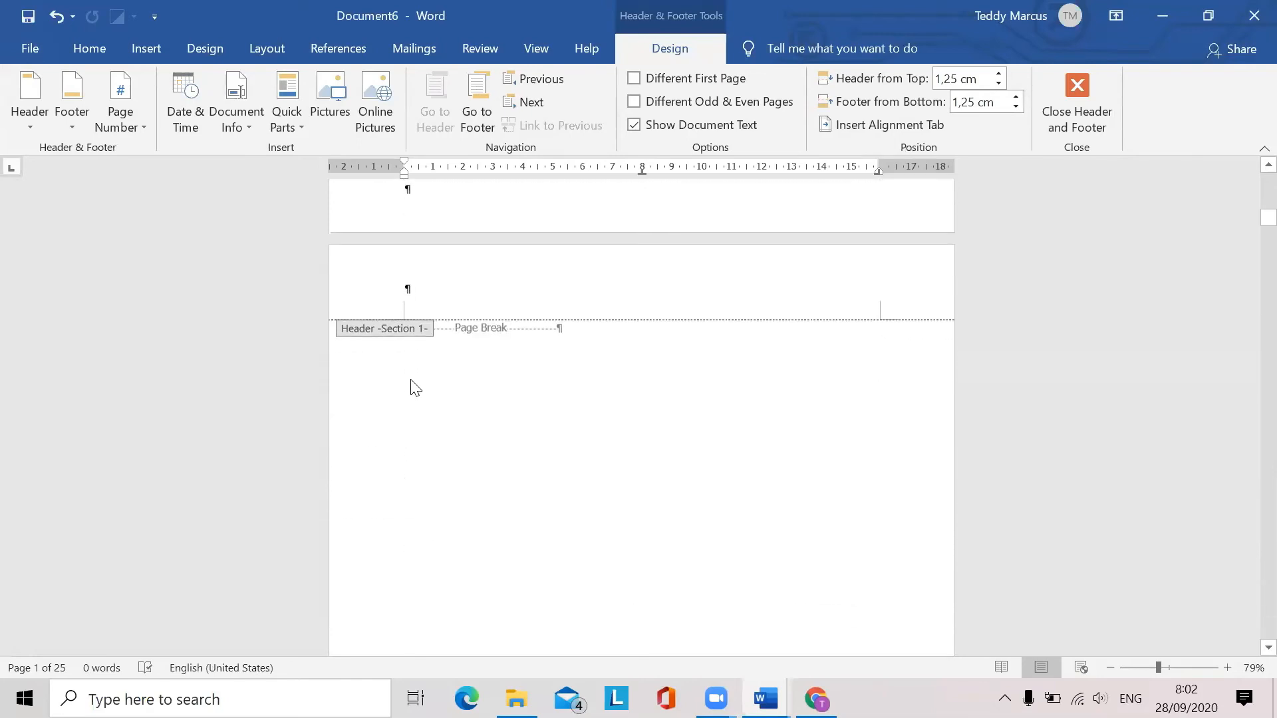
scroll(413, 378, down, 3)
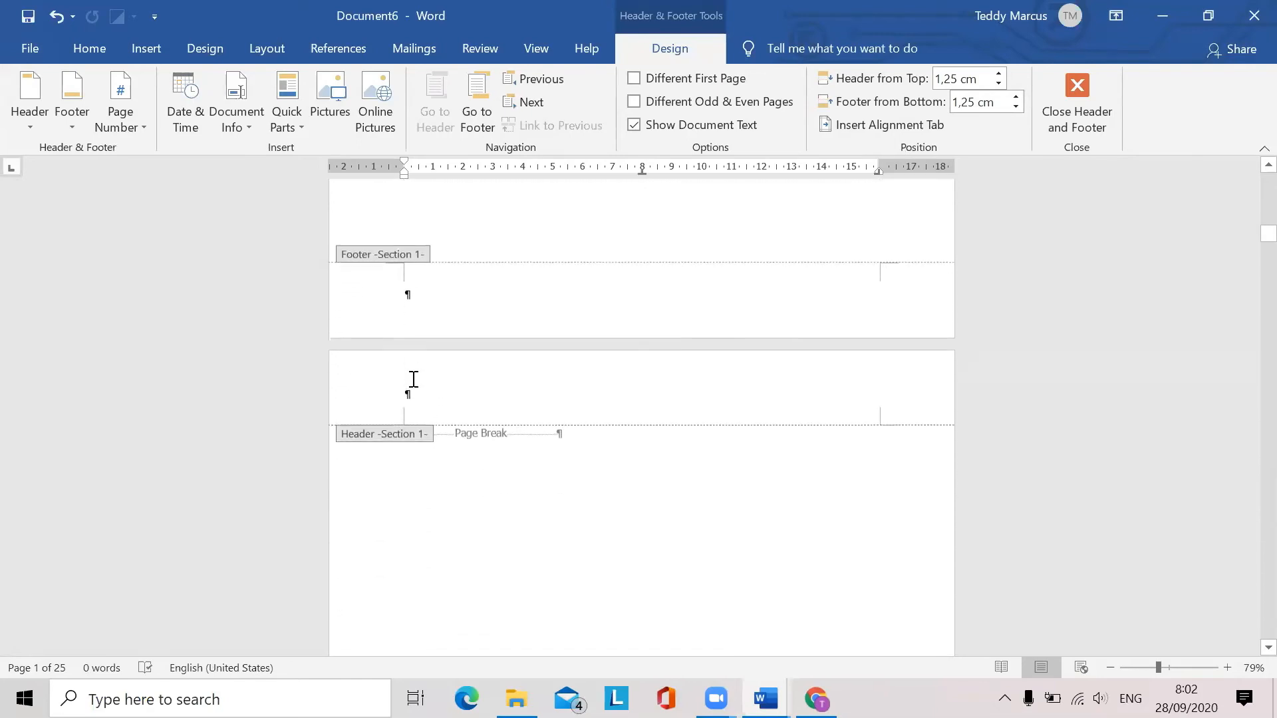
scroll(434, 383, down, 4)
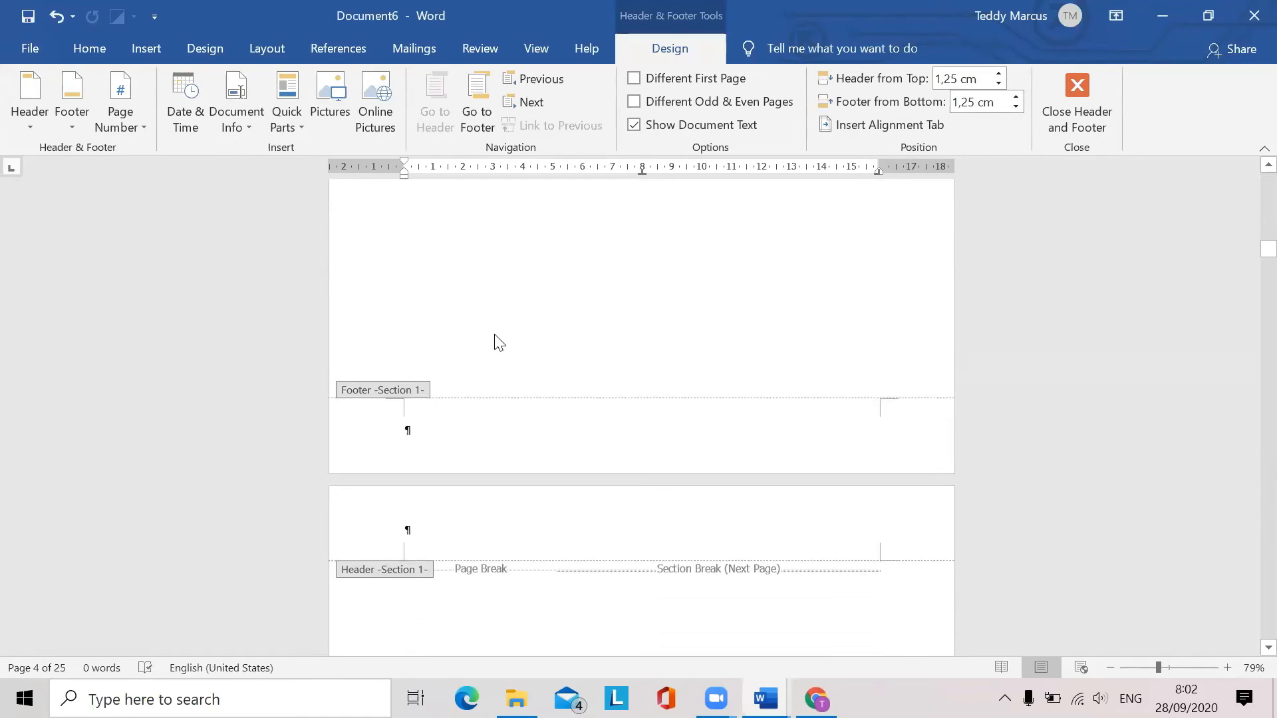
scroll(442, 387, down, 2)
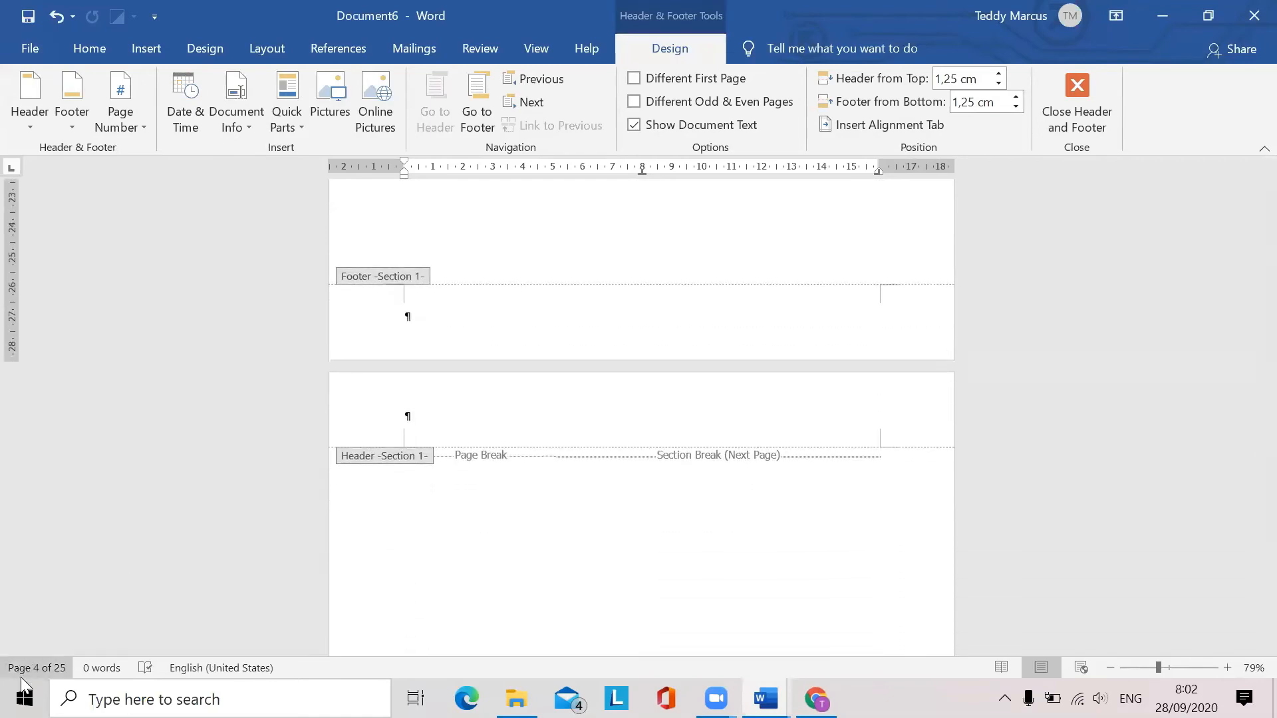
scroll(404, 511, down, 3)
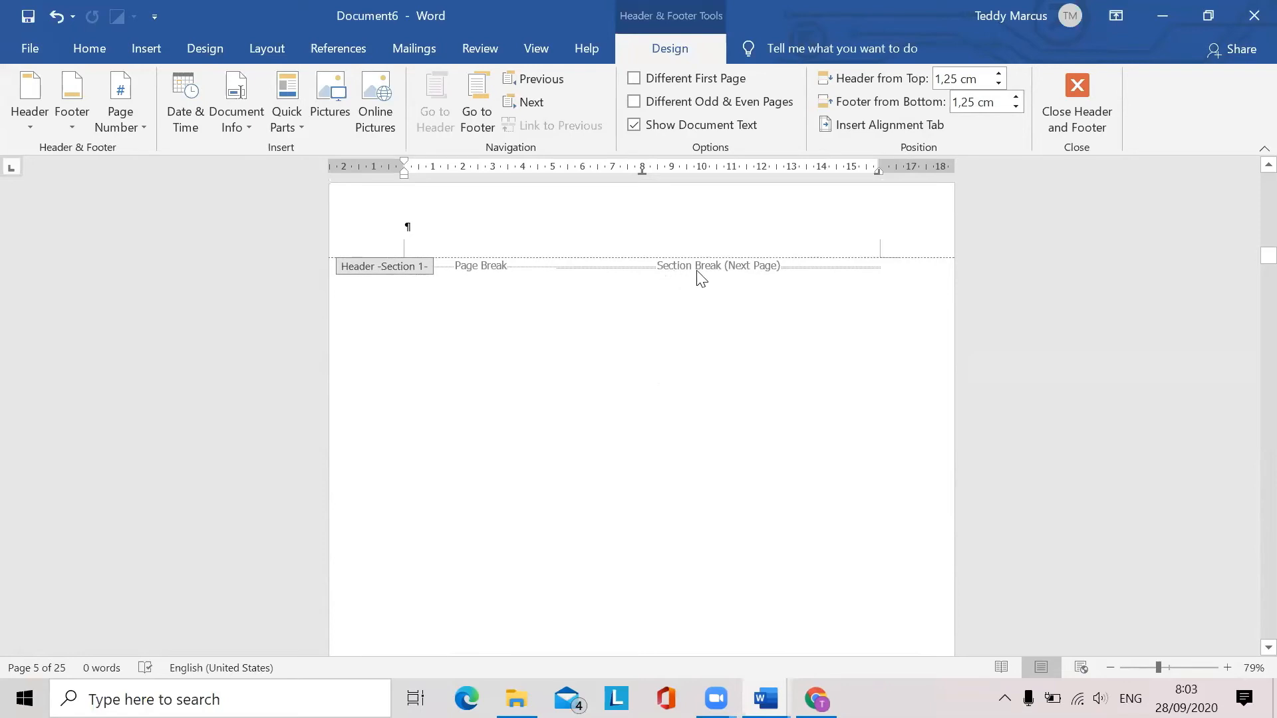
Examine the section 2 header and footer labels from page 6 to where section 3 starts on page 12
scroll(597, 401, down, 10)
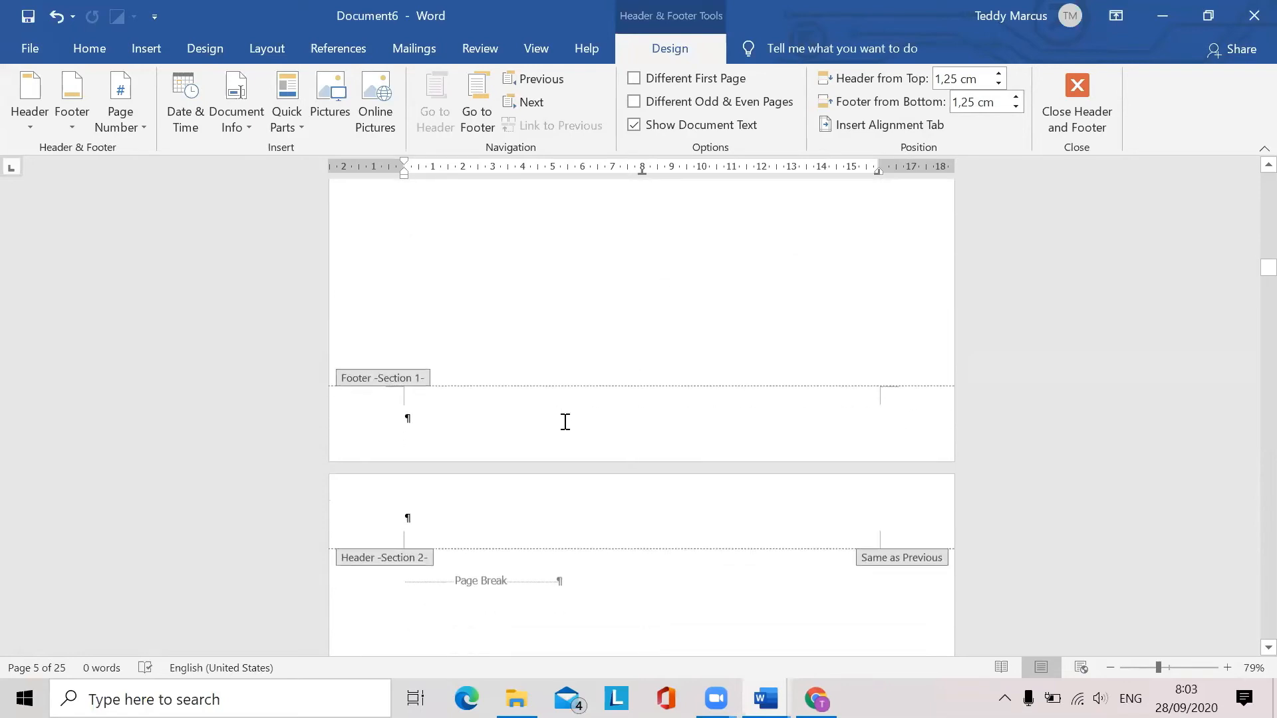
scroll(545, 417, down, 2)
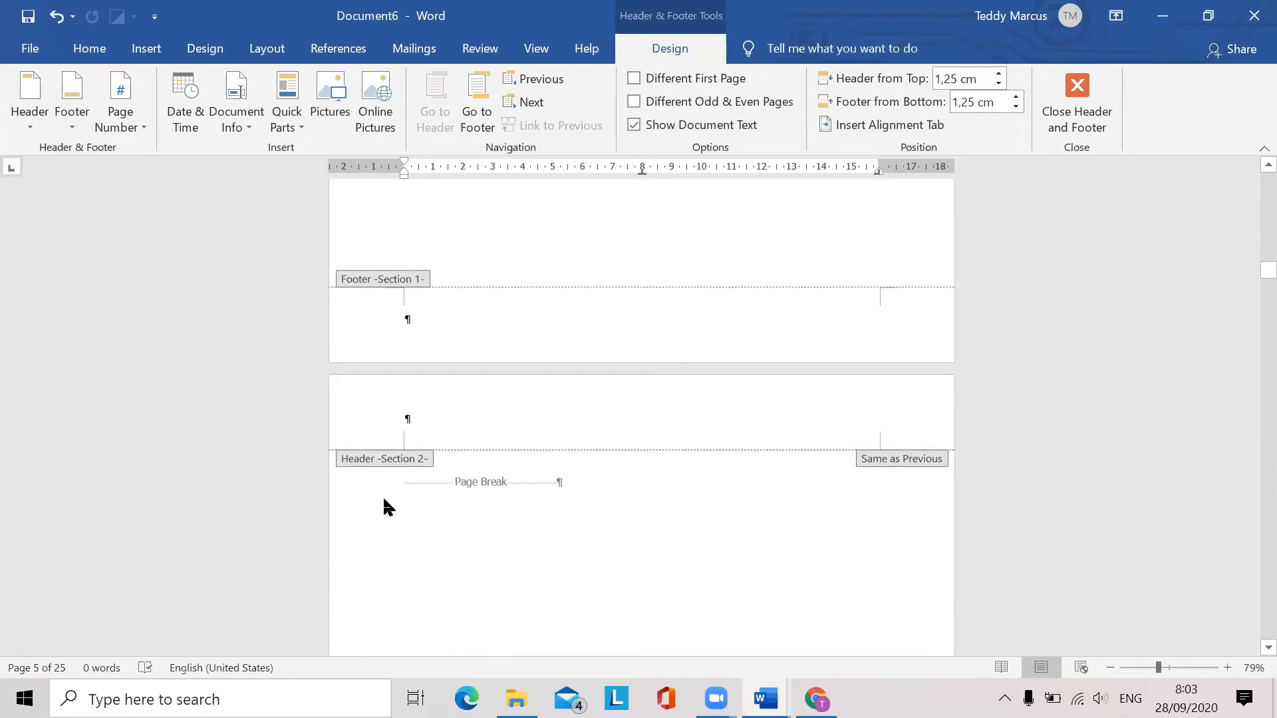
scroll(604, 494, down, 2)
scroll(594, 496, down, 1)
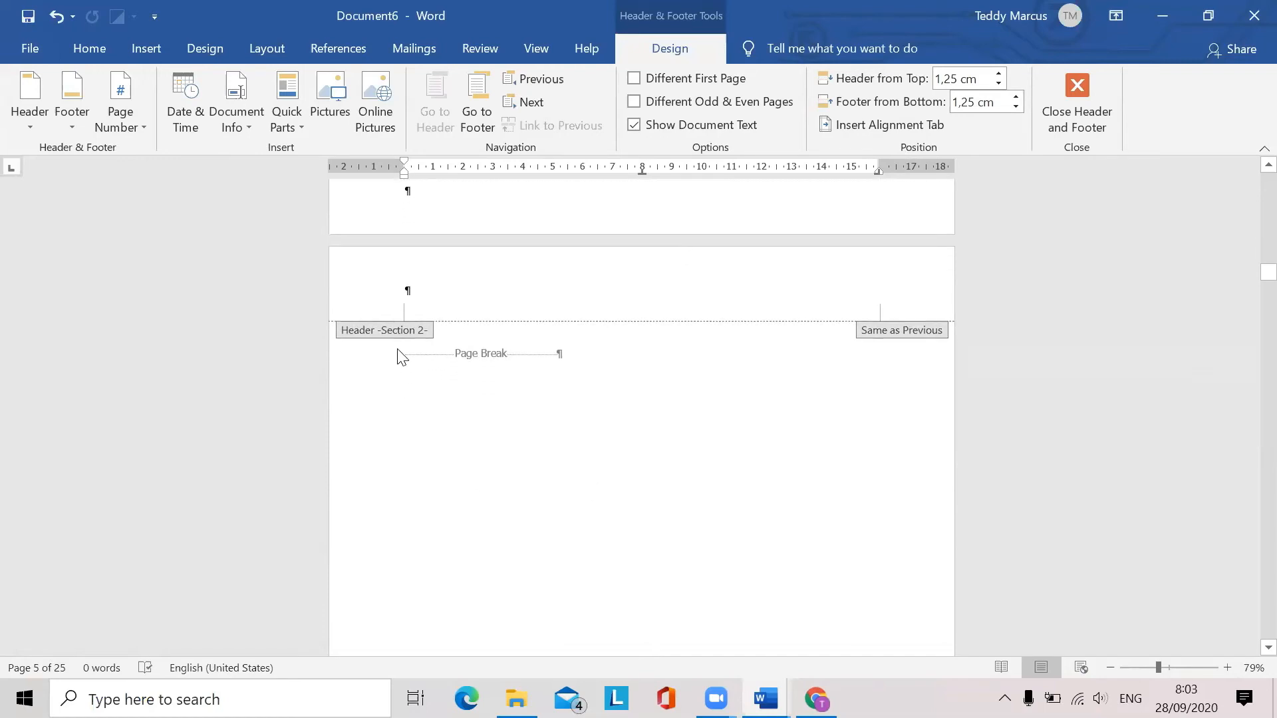
scroll(414, 351, down, 20)
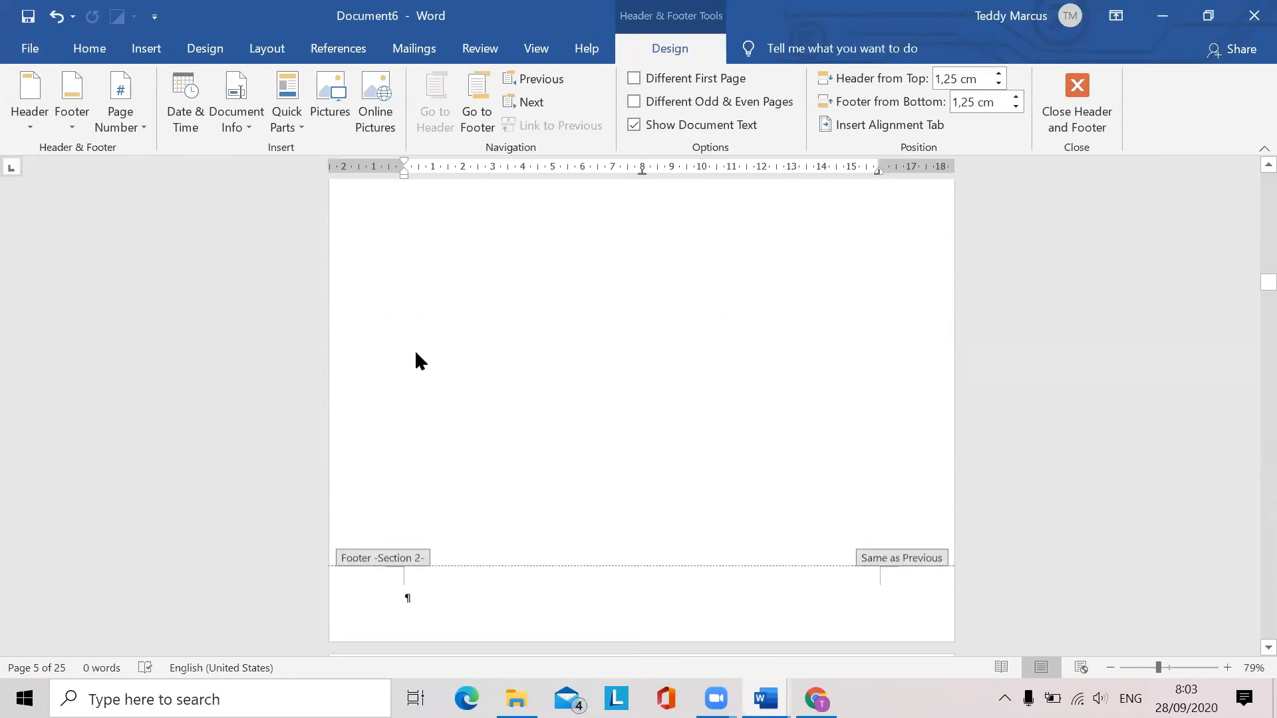
scroll(447, 363, down, 10)
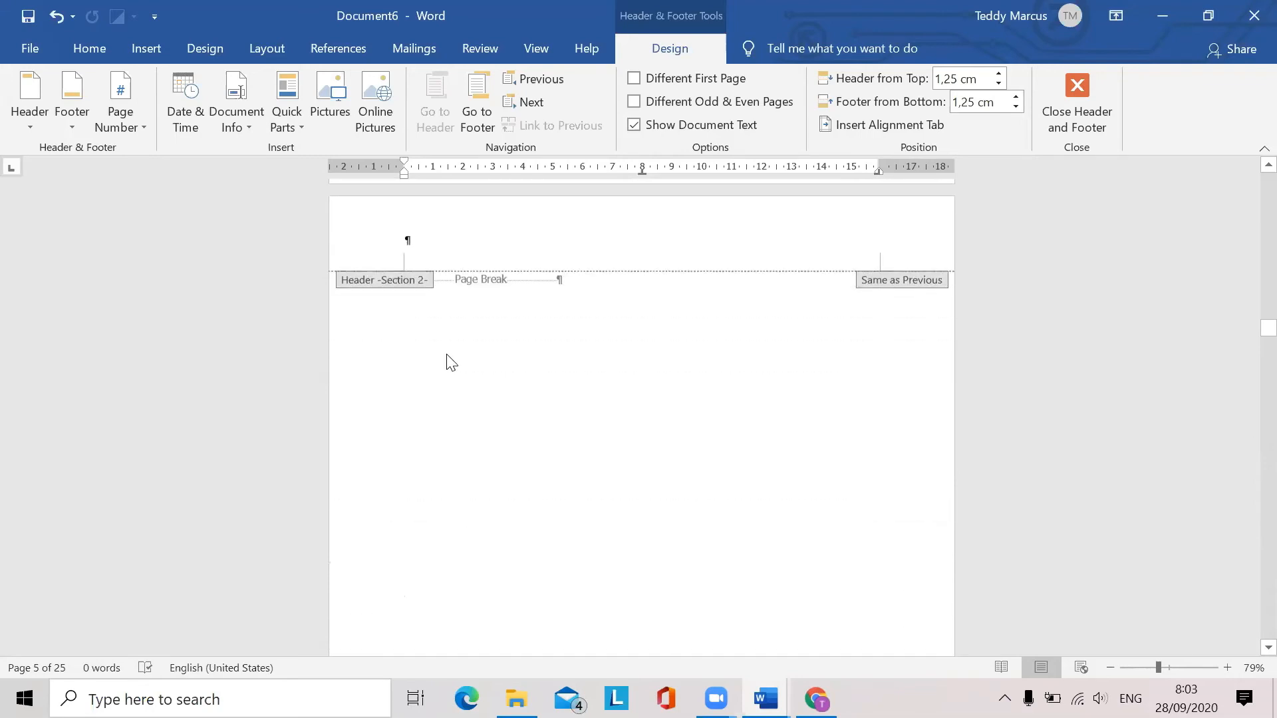
scroll(451, 362, down, 5)
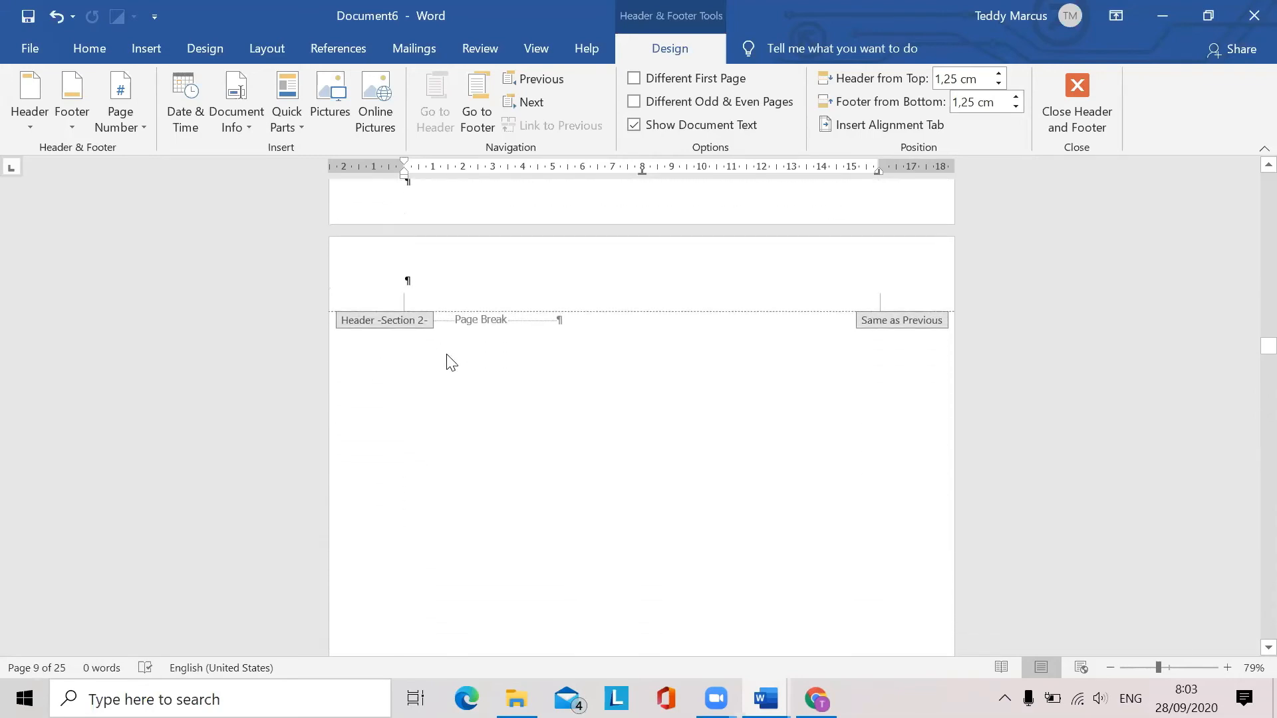
scroll(452, 362, down, 10)
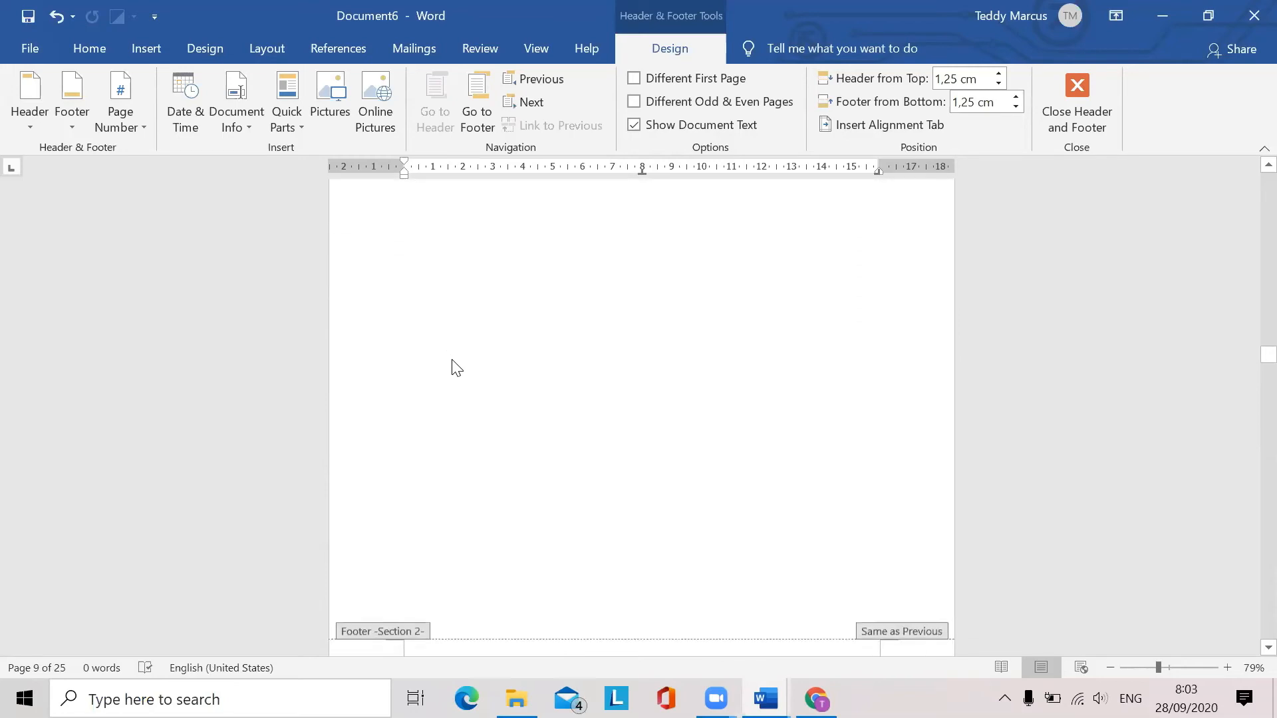
scroll(452, 363, down, 10)
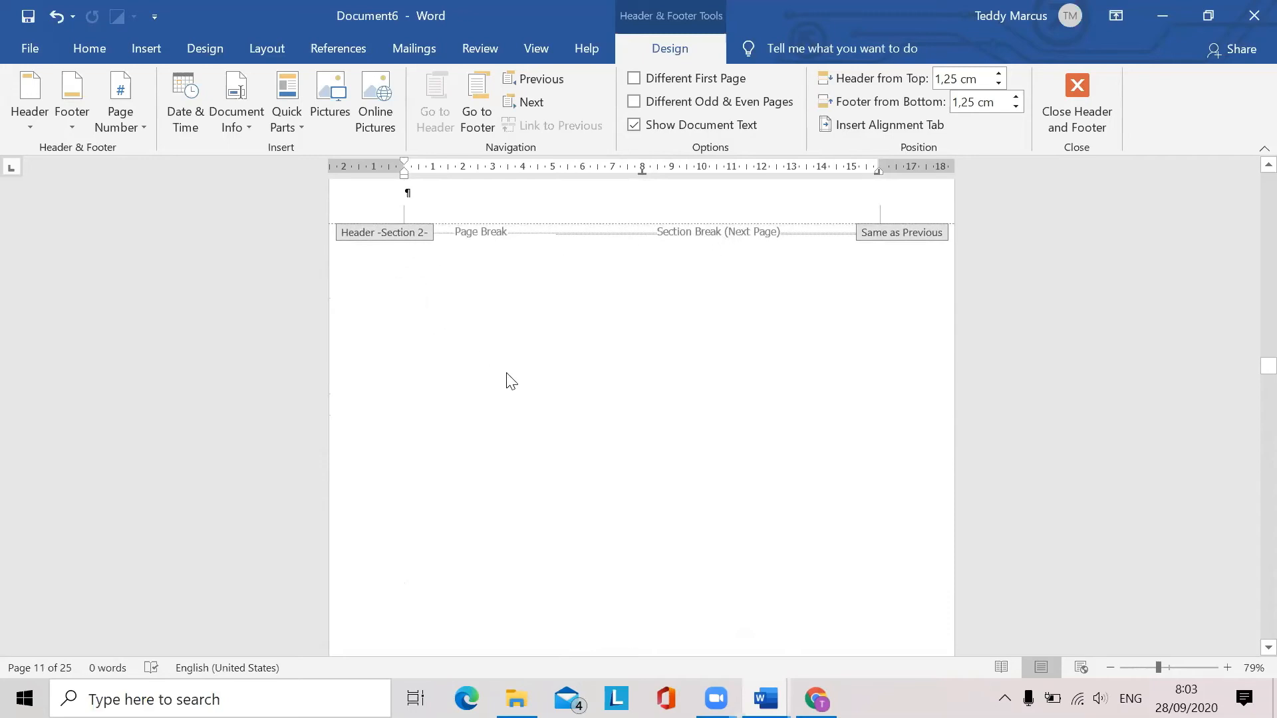
scroll(507, 373, down, 1)
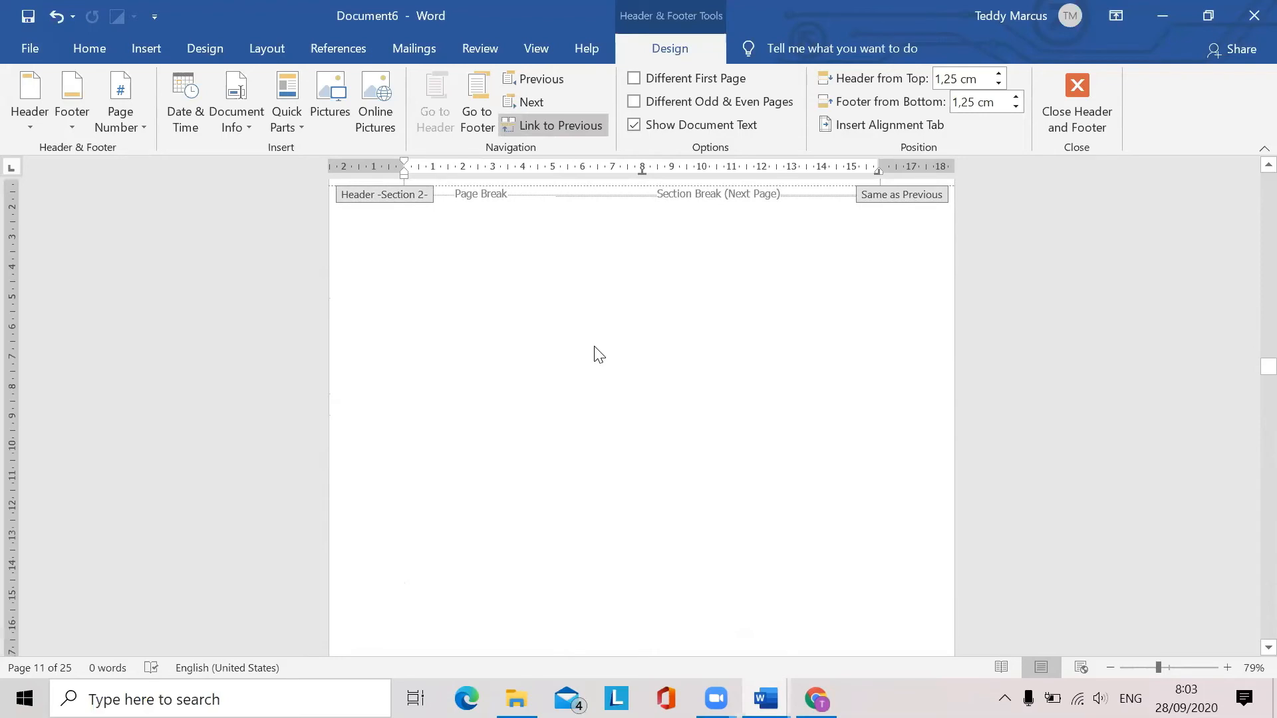
scroll(598, 352, up, 3)
scroll(575, 373, down, 20)
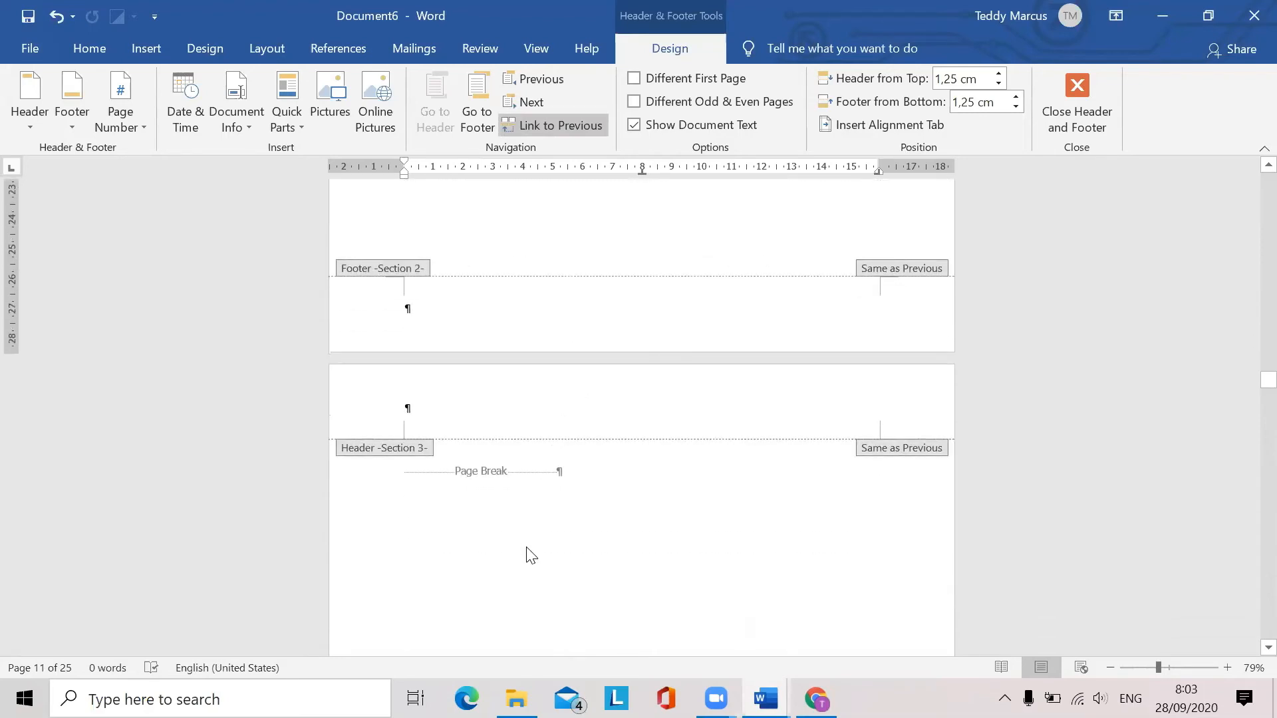
click(541, 616)
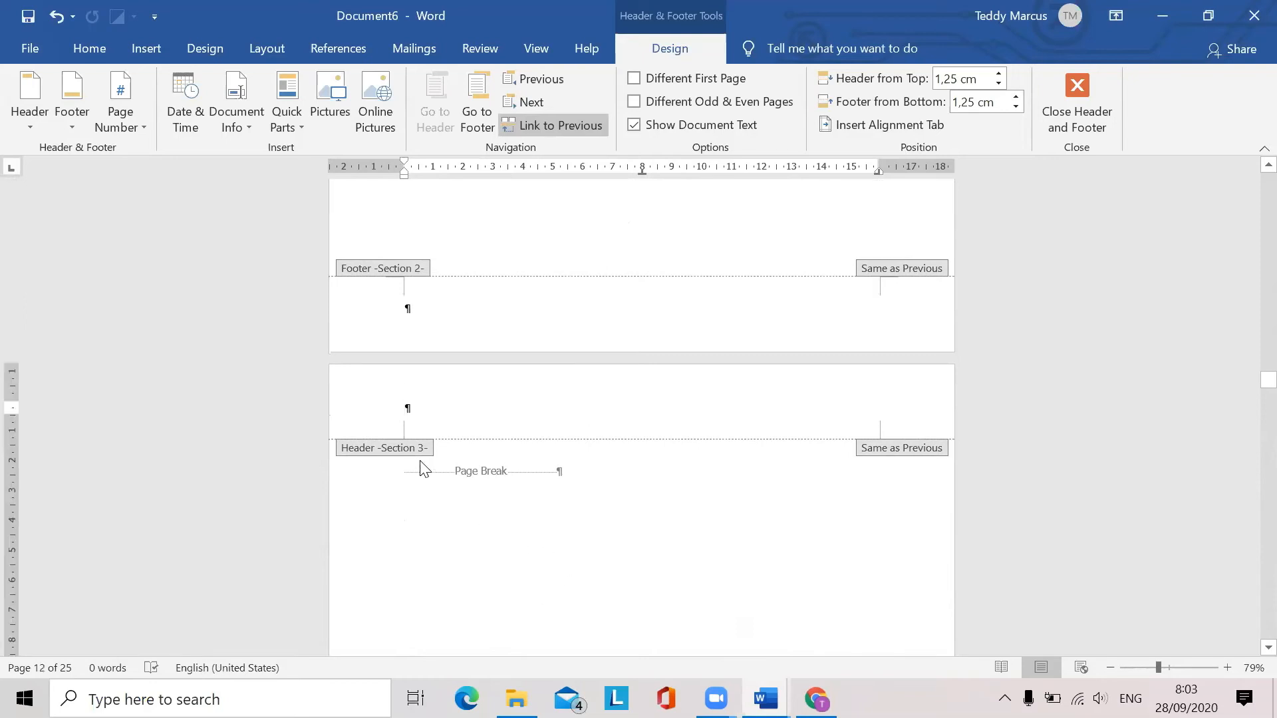
Leave header and footer editing on page 11 and delete the Next Page section break there
scroll(432, 454, up, 10)
scroll(525, 388, up, 5)
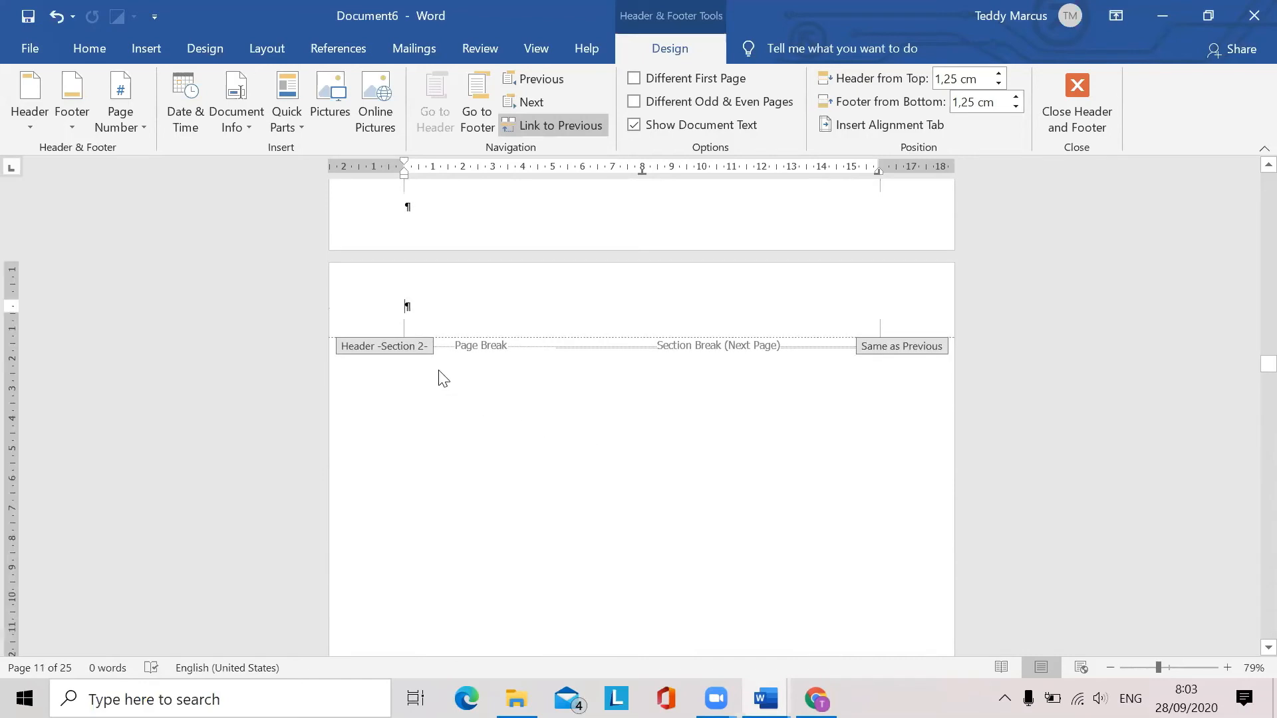
scroll(536, 350, up, 12)
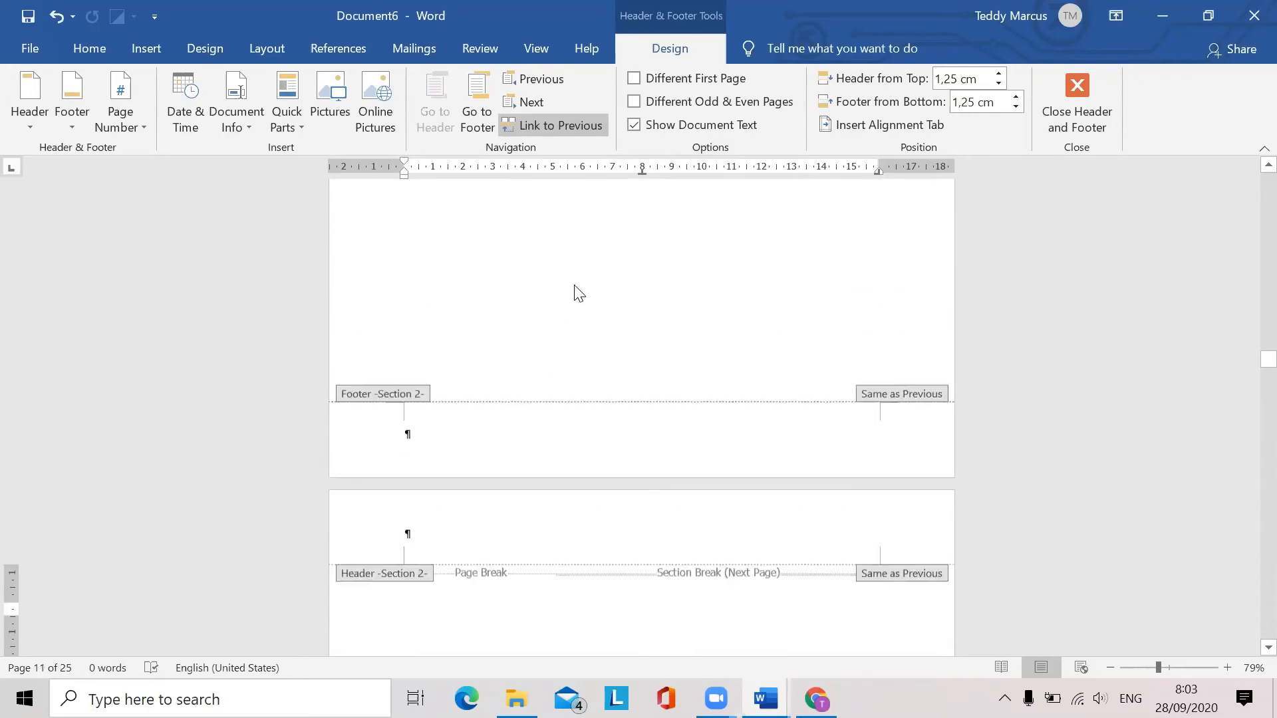
scroll(586, 232, down, 5)
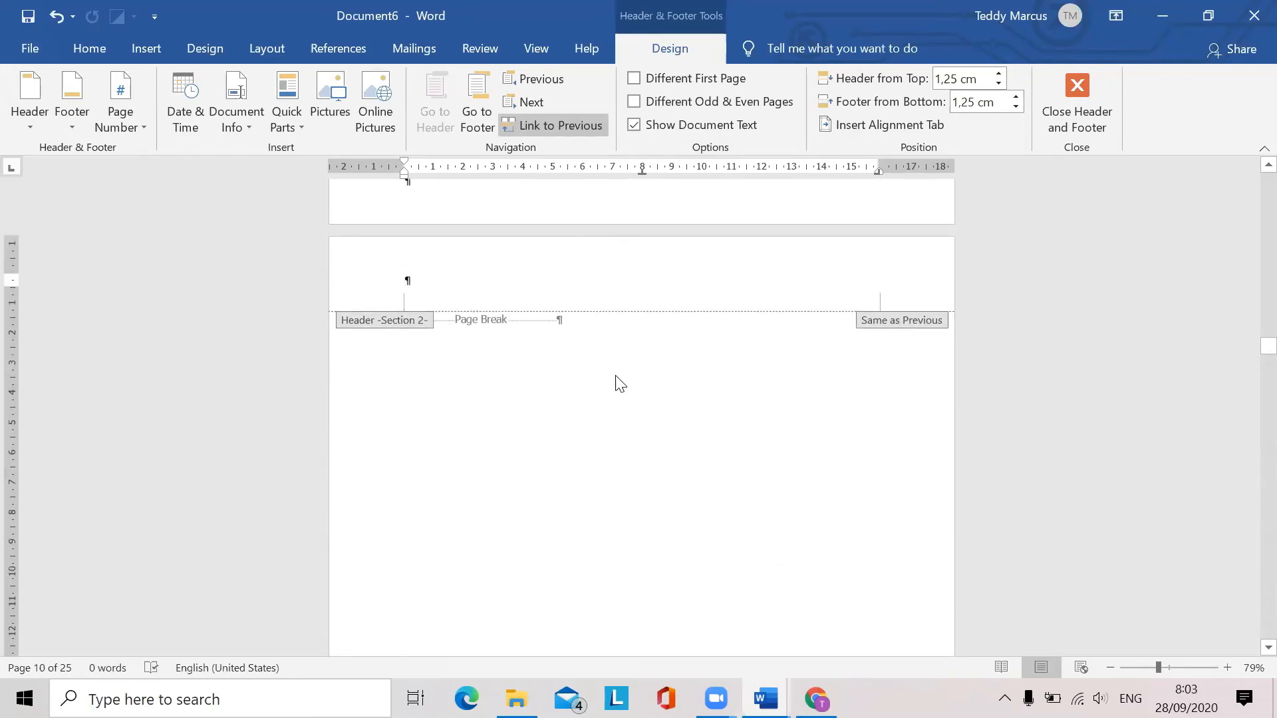
scroll(616, 379, down, 5)
scroll(591, 530, down, 4)
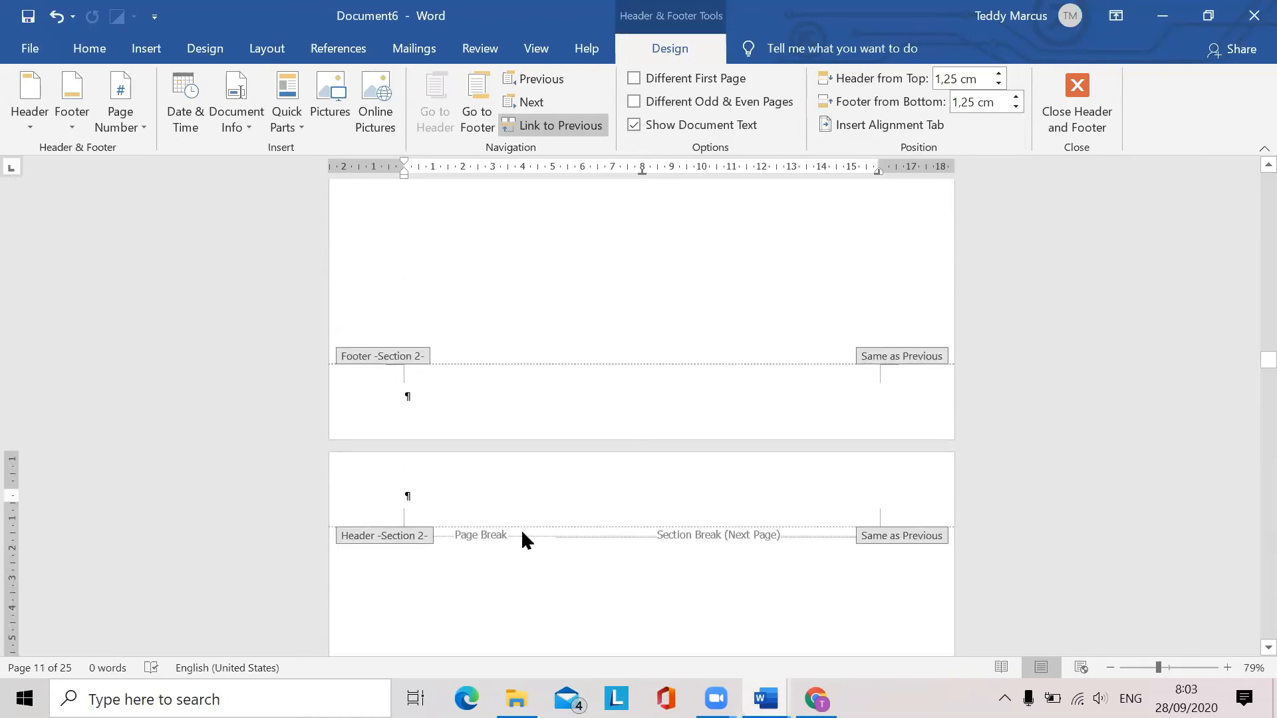
double_click(532, 585)
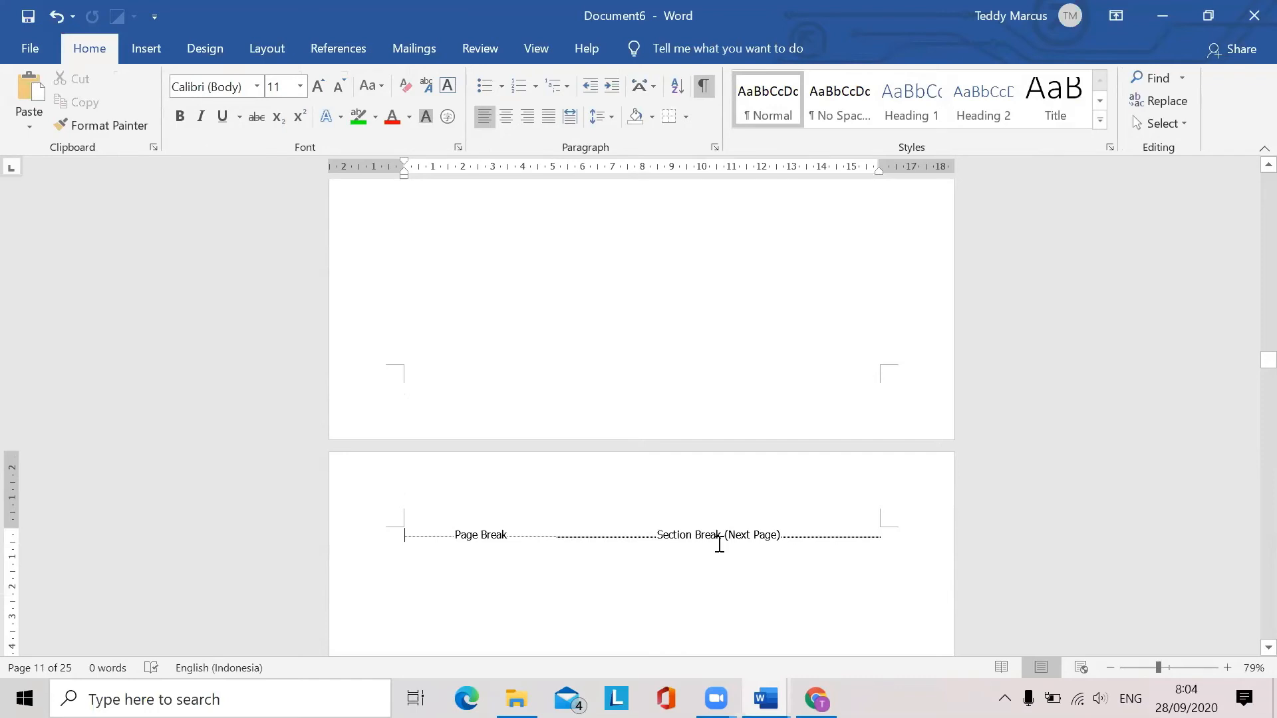
double_click(706, 536)
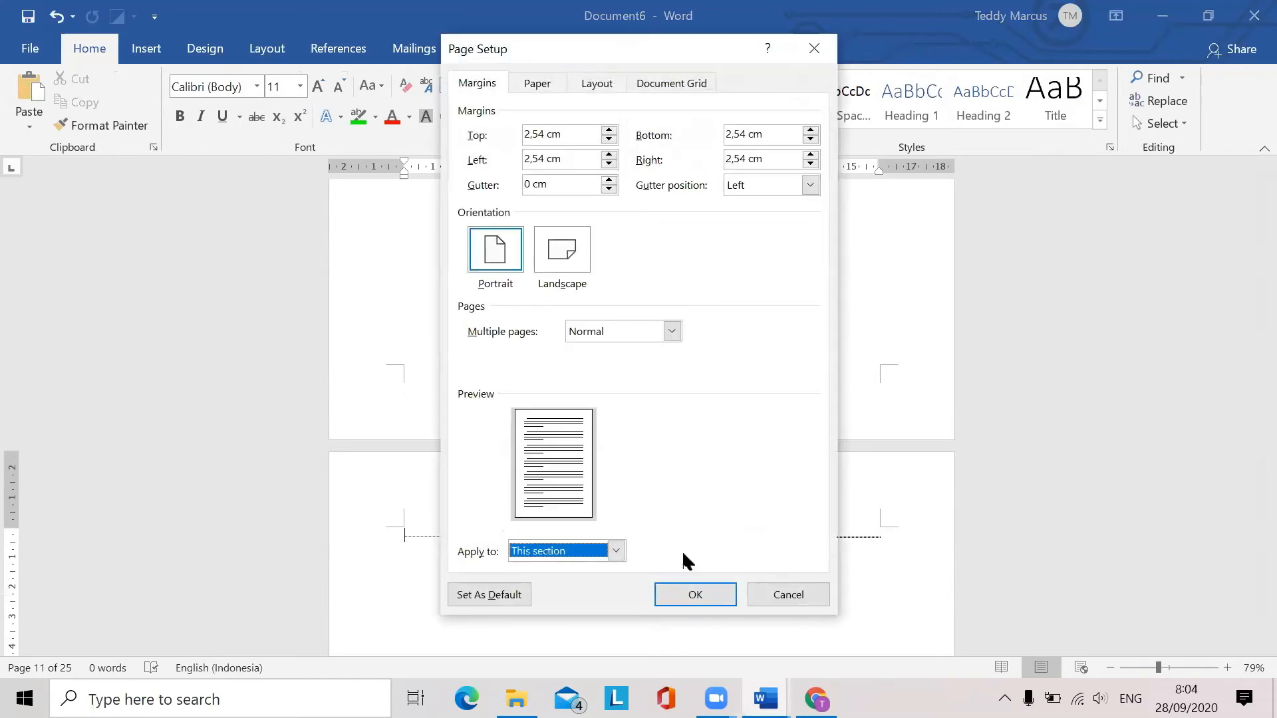
click(804, 596)
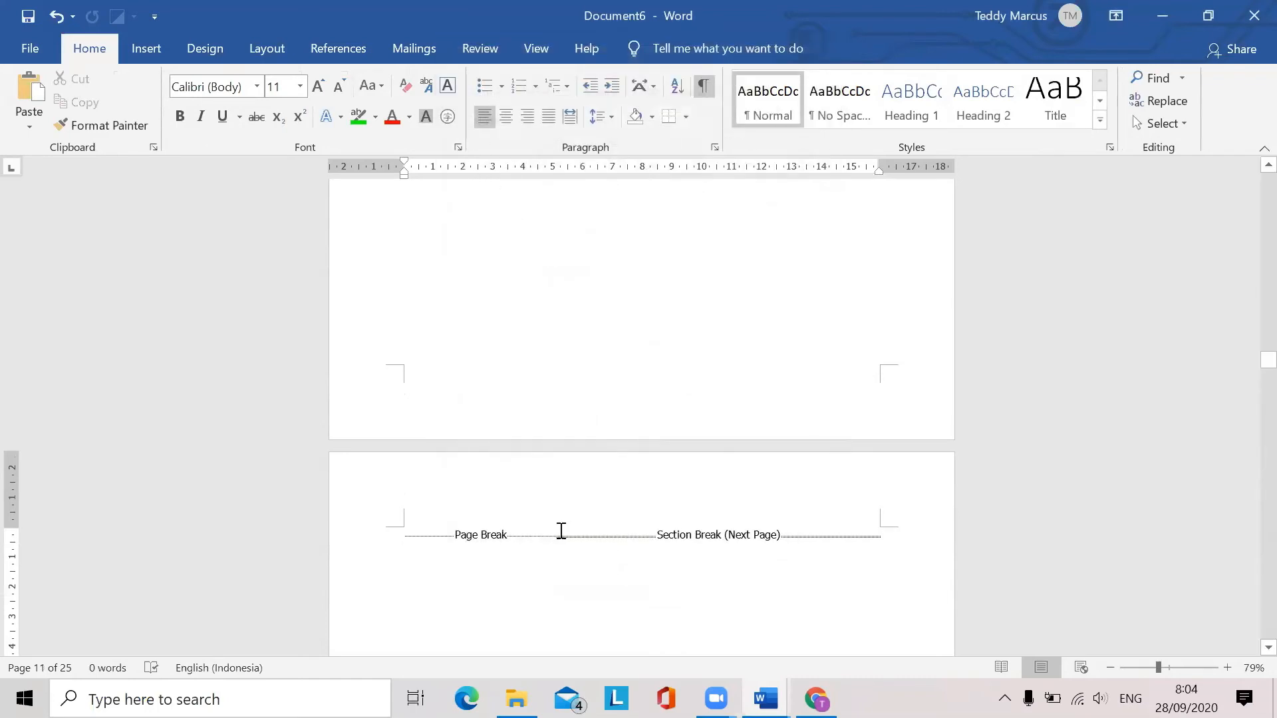
mouse_move(765, 699)
click(658, 535)
key(Delete)
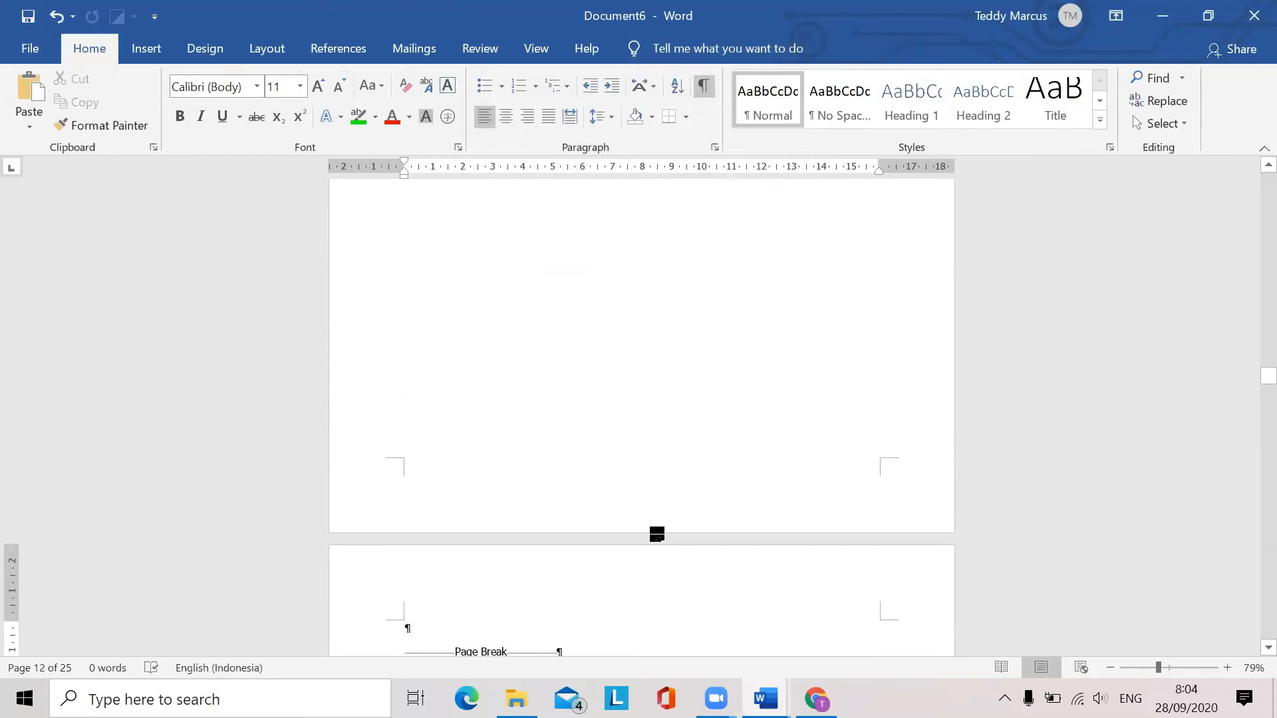
double_click(657, 535)
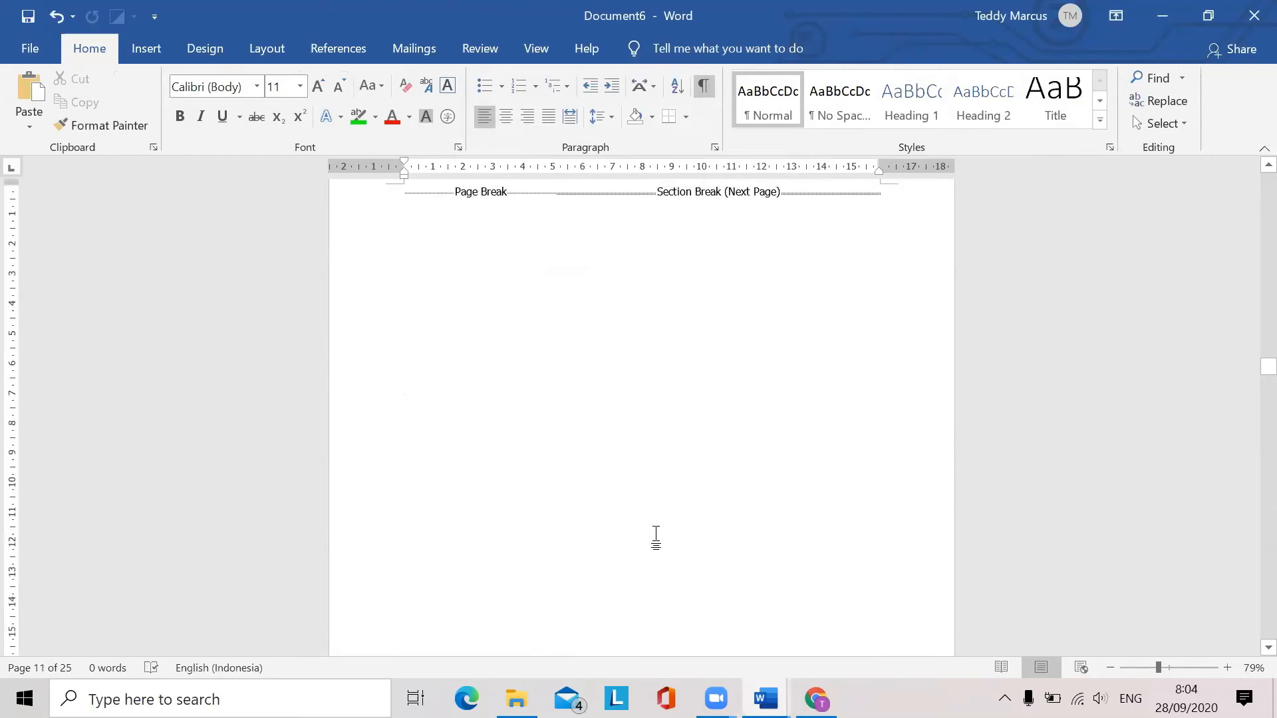
key(Delete)
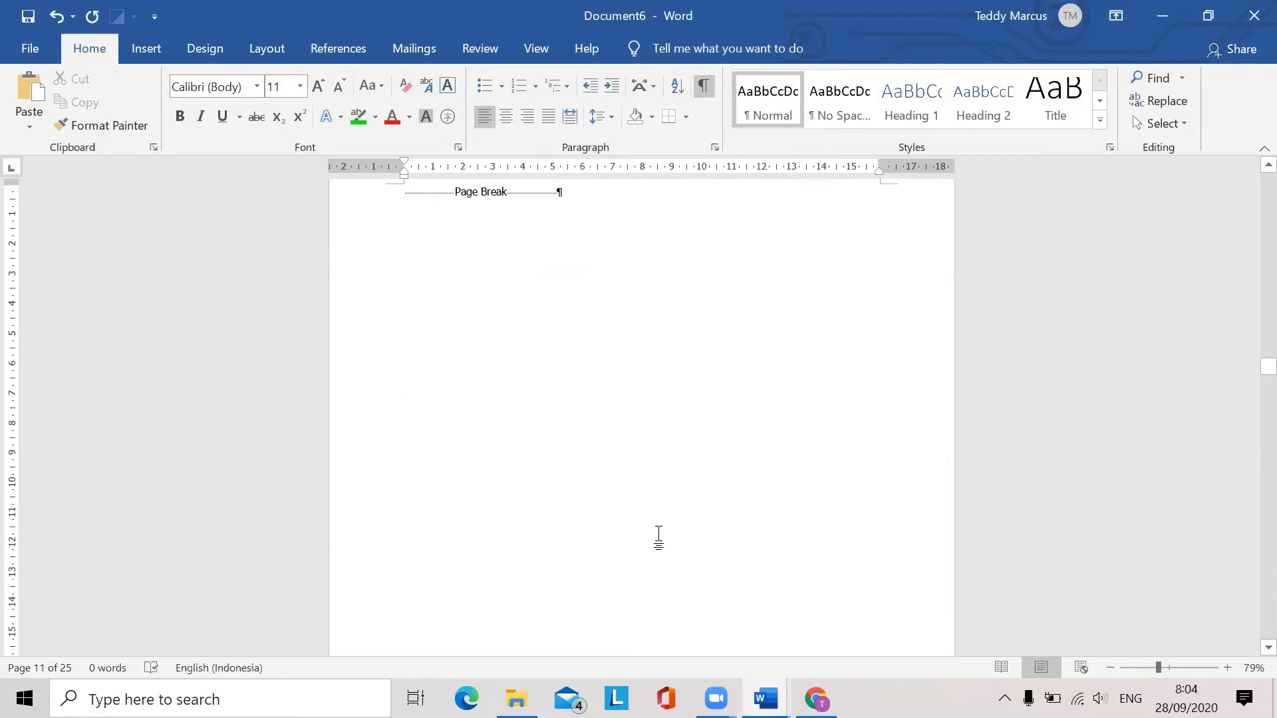
Insert a Next Page section break after the page break on page 10
scroll(596, 508, up, 15)
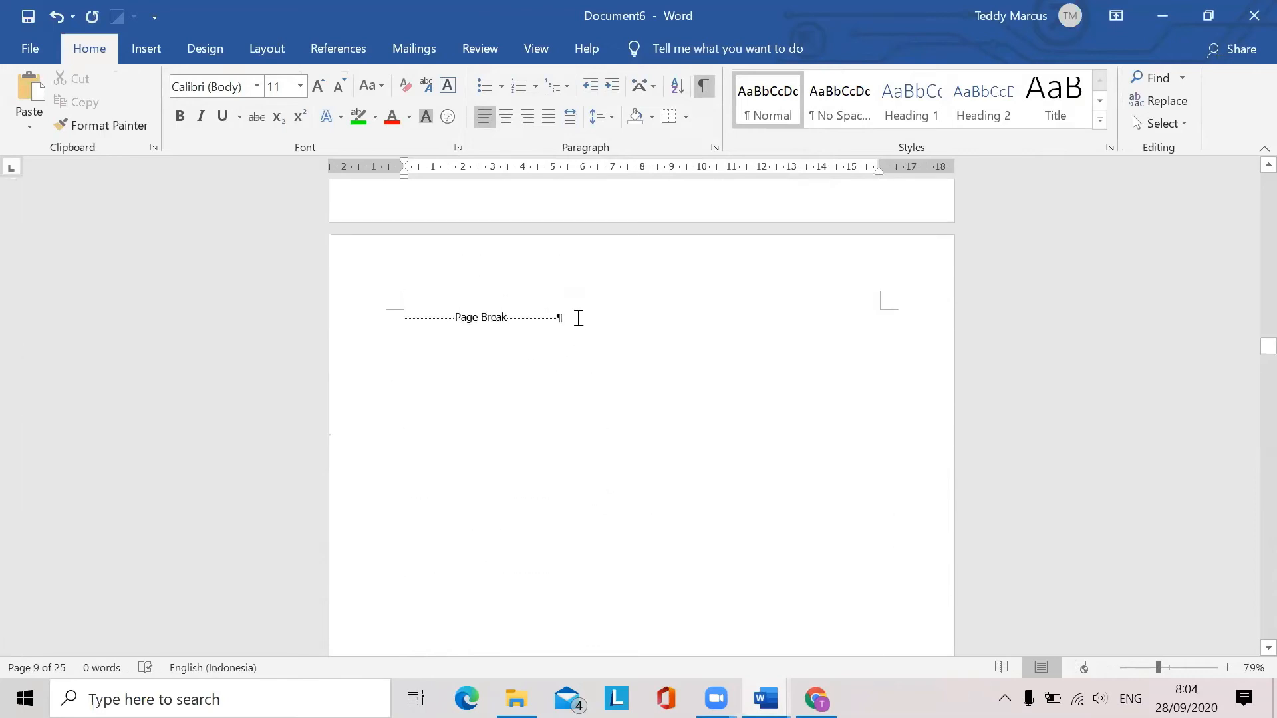
click(576, 318)
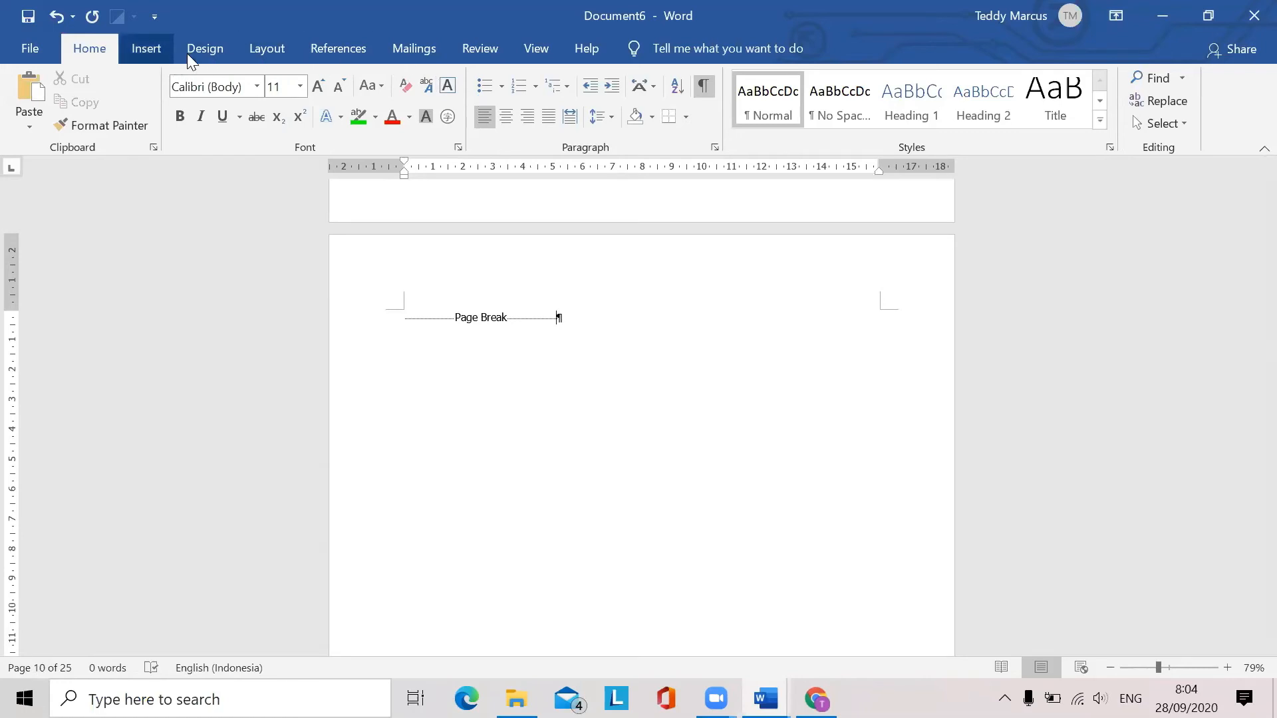
click(268, 56)
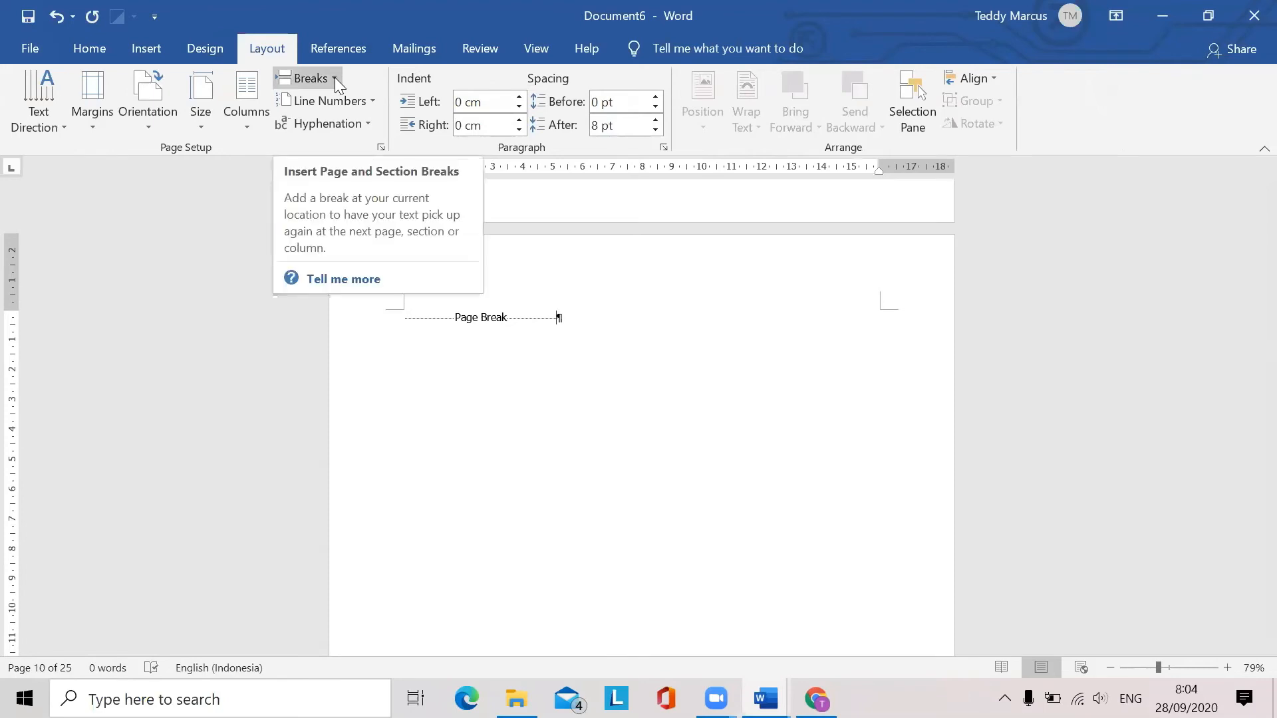
click(334, 77)
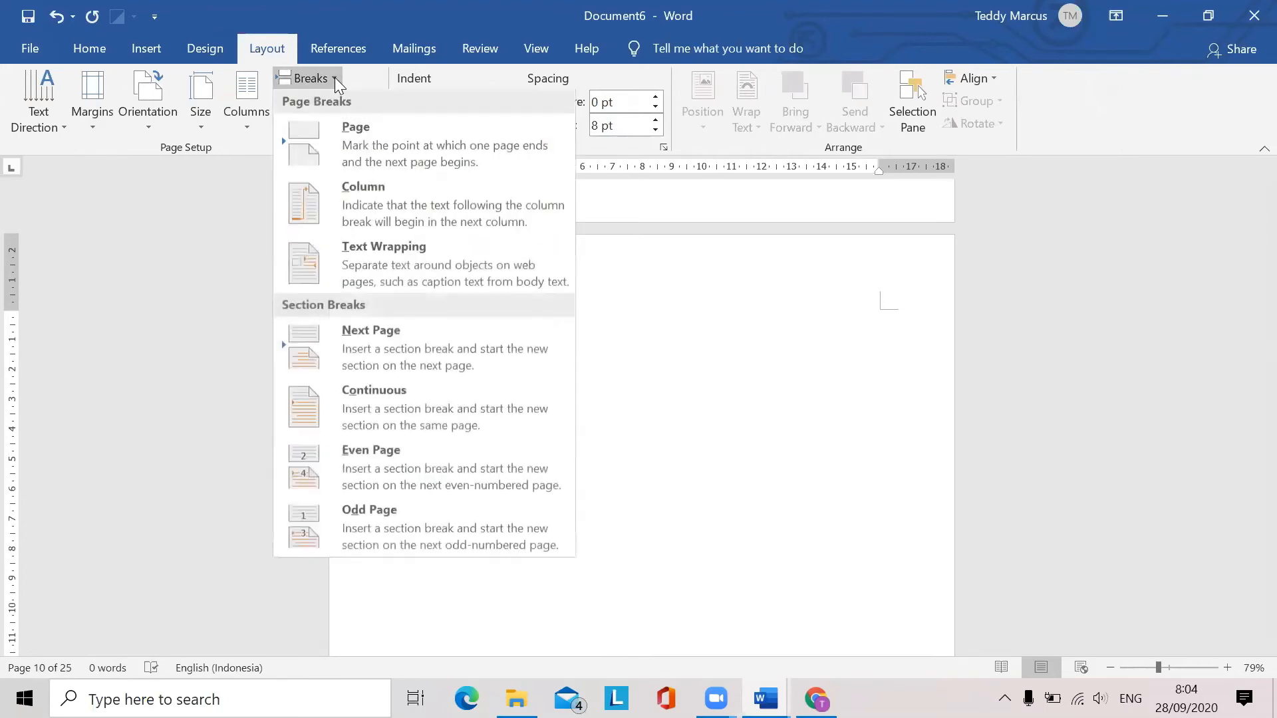
click(408, 339)
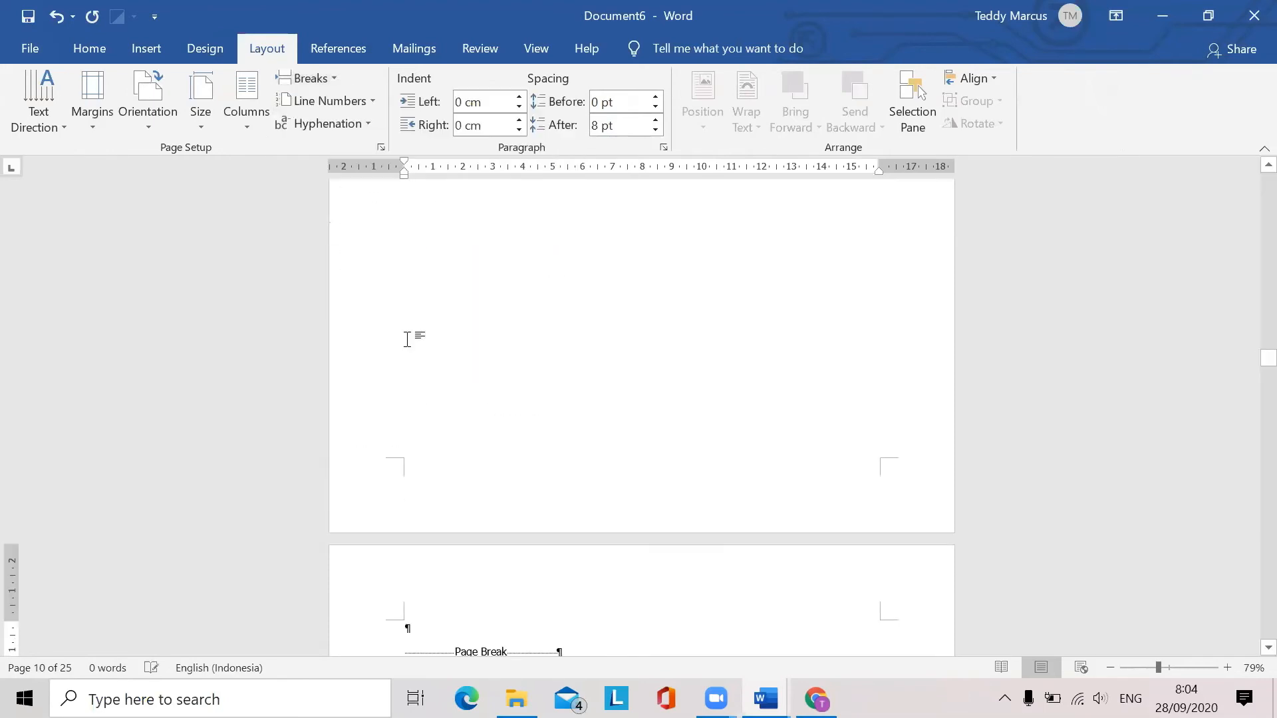
Open the header area on page 11 and examine the header and footer labels where section 2 meets section 3
scroll(649, 493, down, 2)
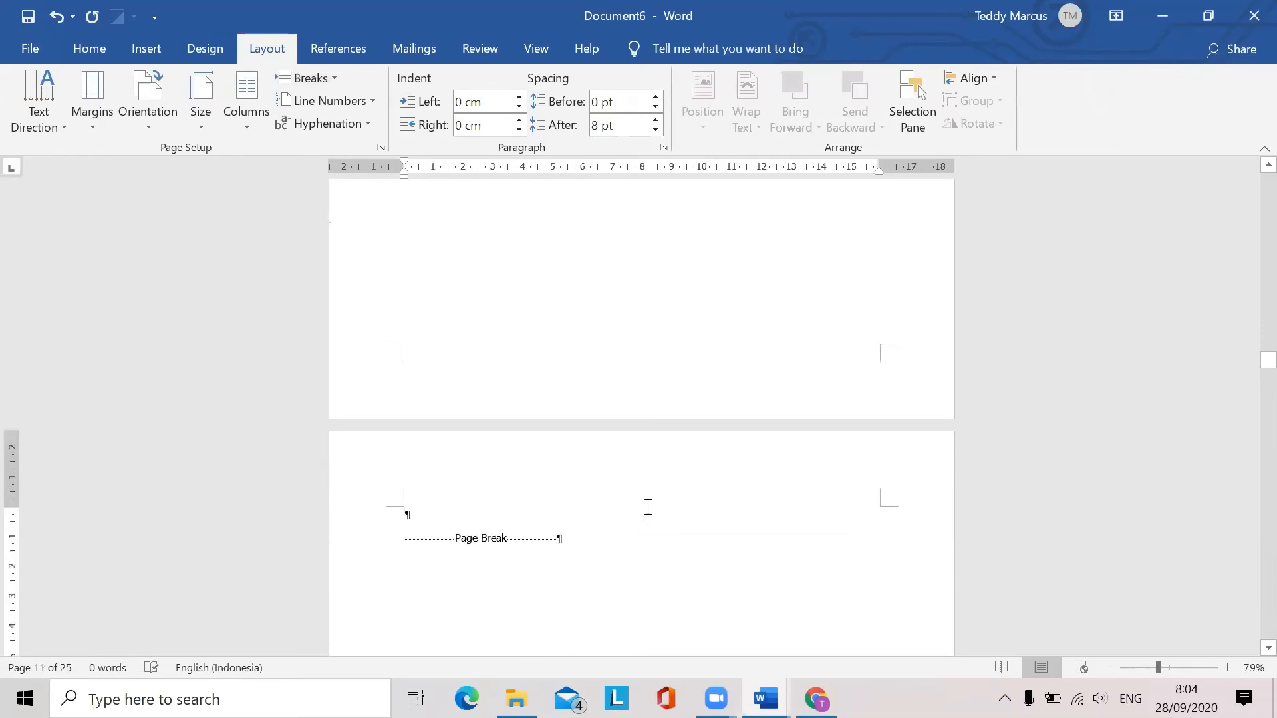
double_click(469, 481)
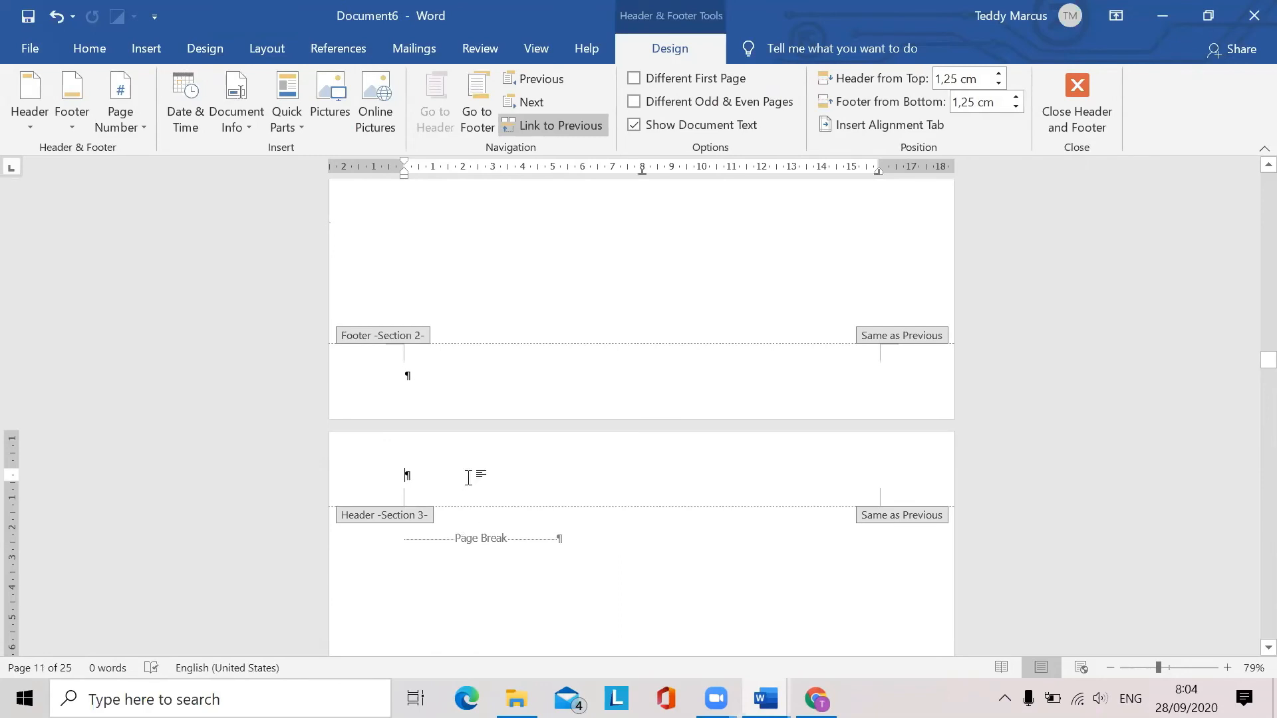
scroll(645, 350, up, 12)
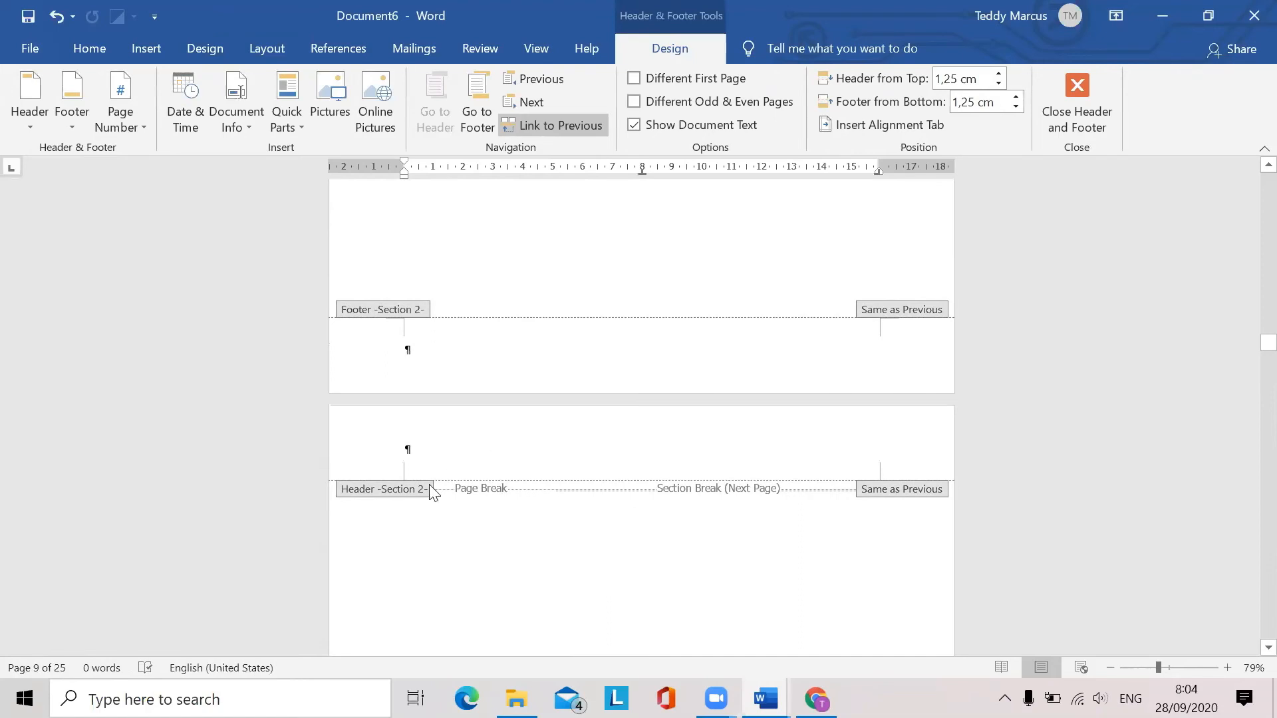
scroll(575, 522, down, 10)
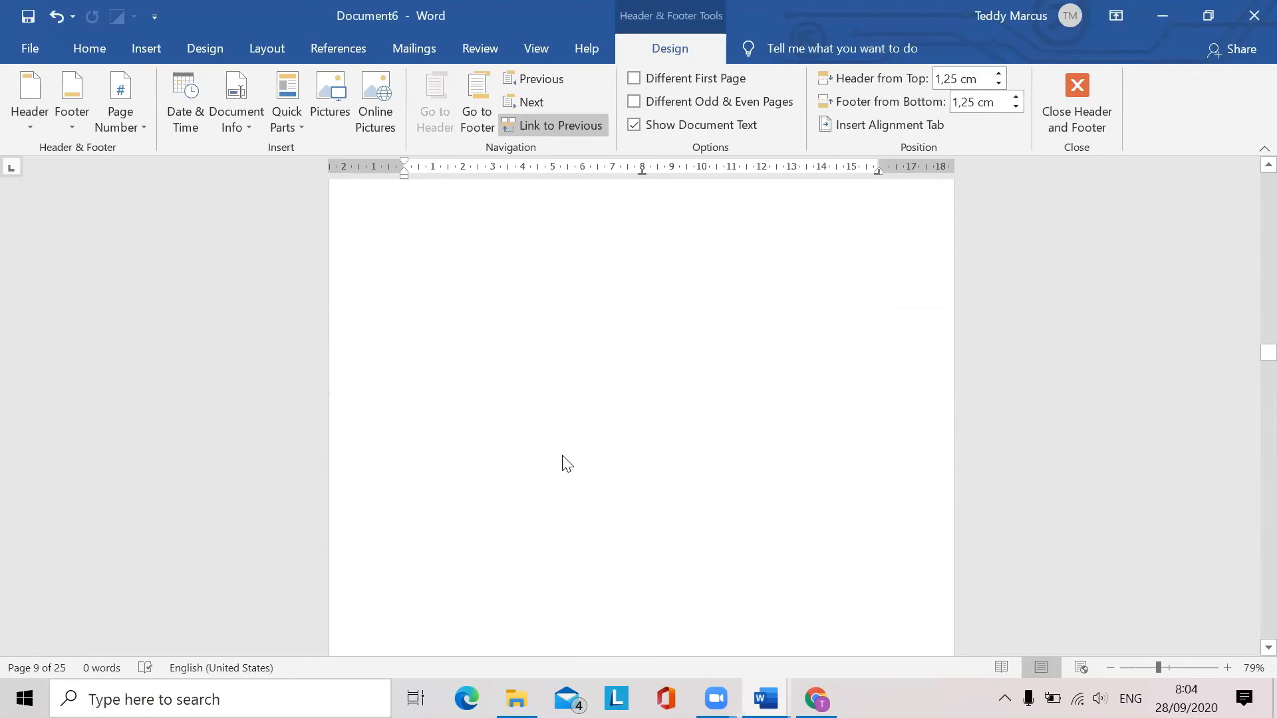
scroll(562, 463, down, 20)
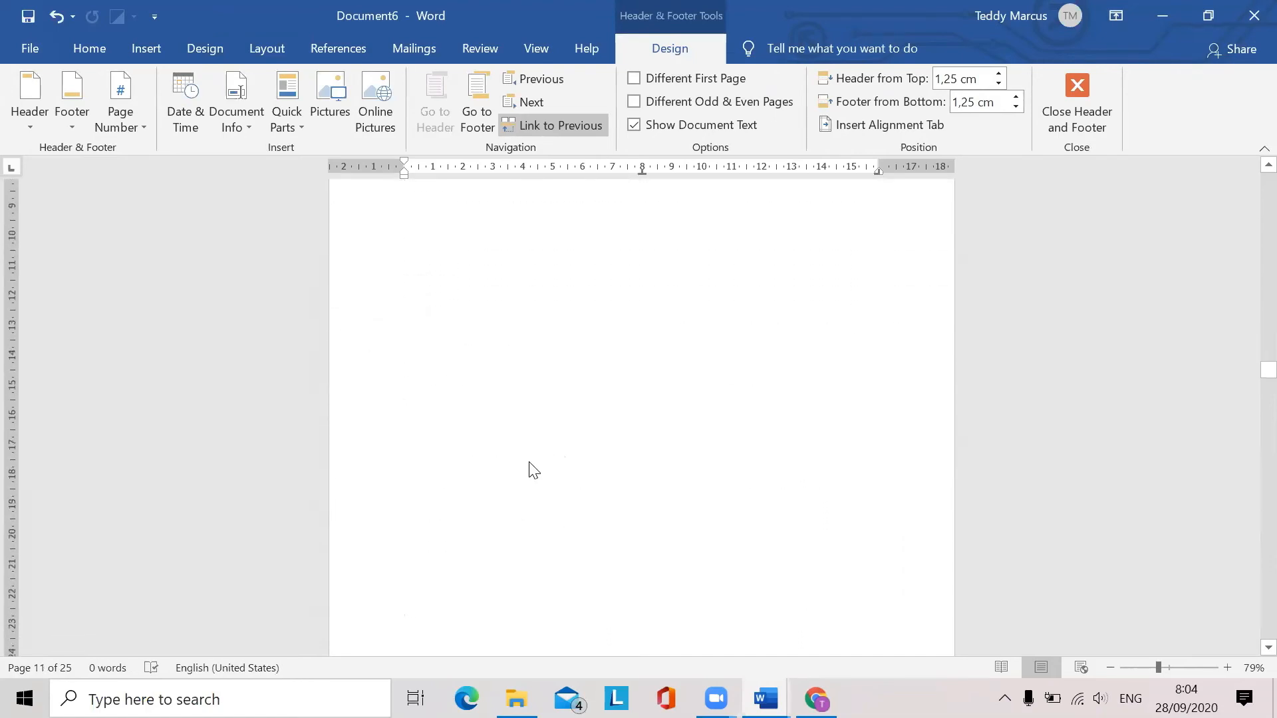
Examine the section 3 header and footer labels on the pages from page 12 onwards
scroll(550, 475, down, 7)
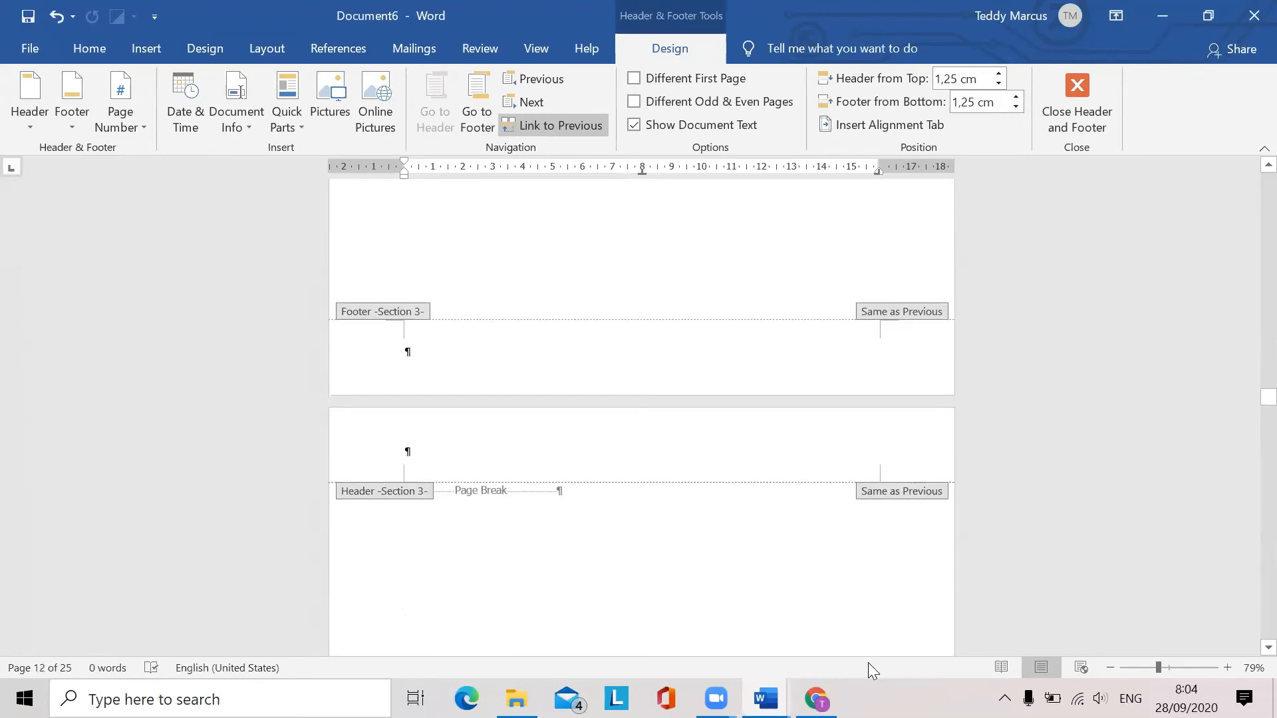
scroll(627, 516, up, 6)
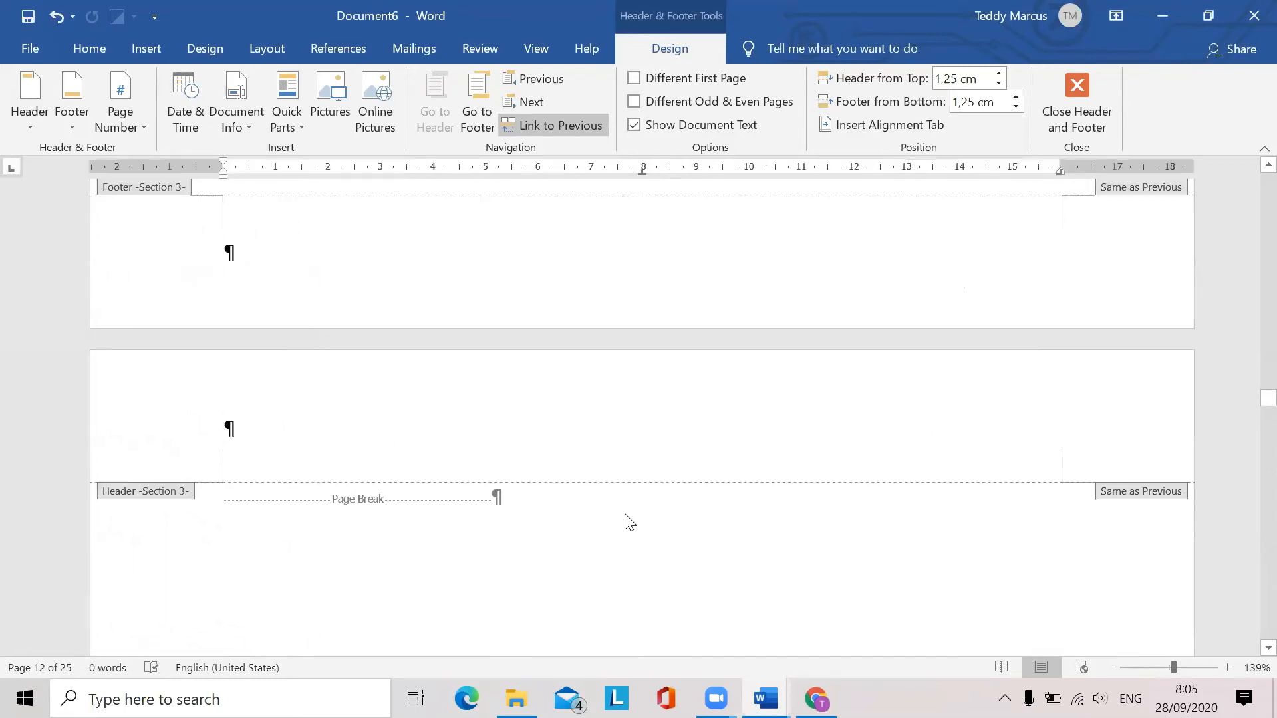
scroll(628, 522, down, 5)
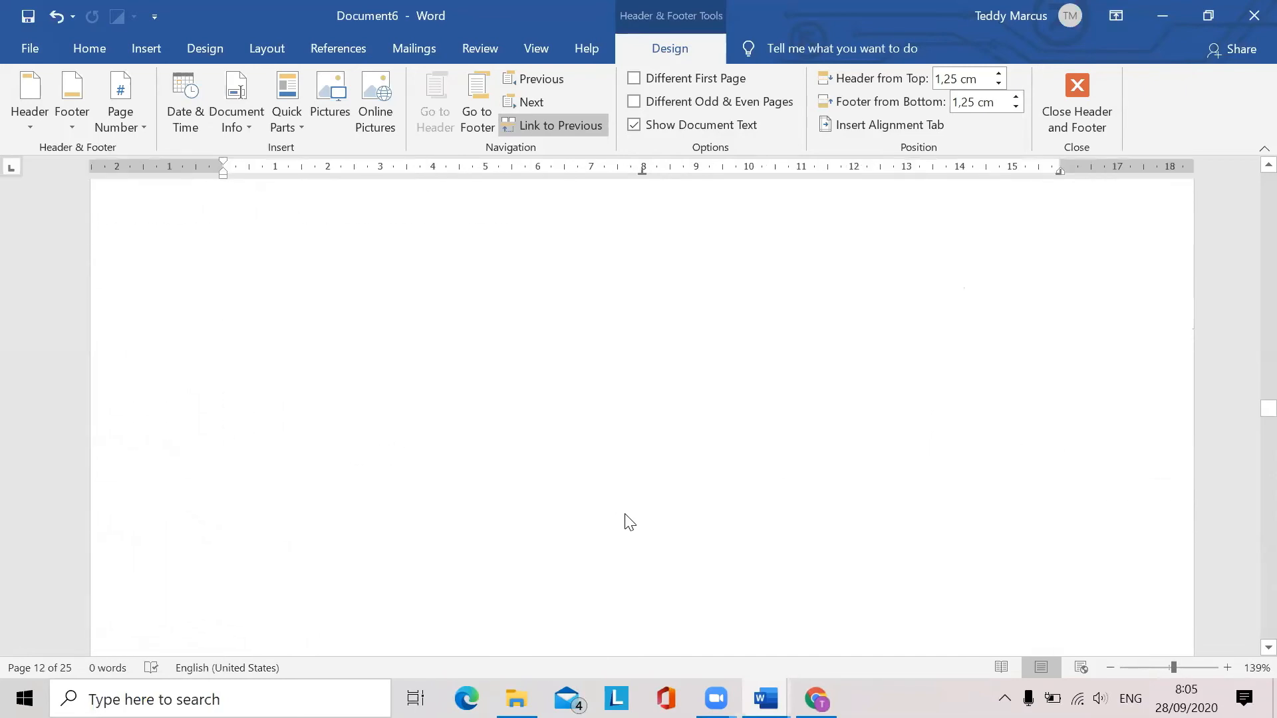
scroll(630, 522, down, 5)
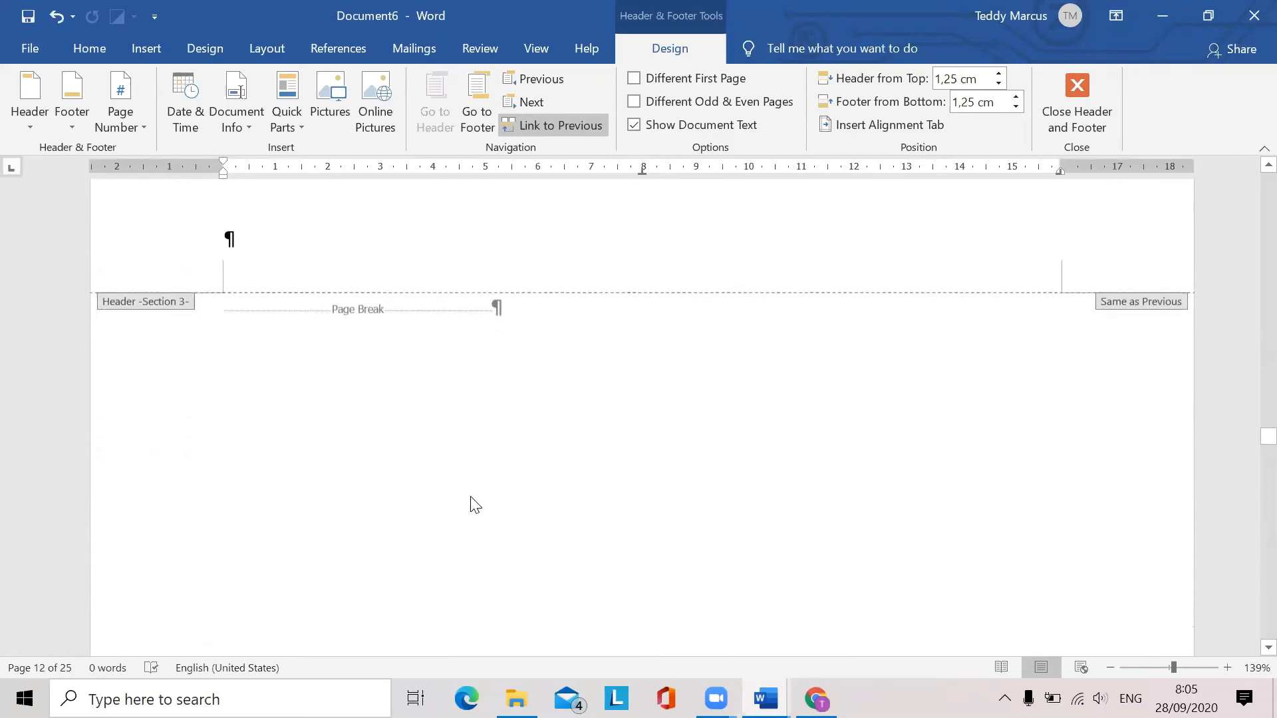
scroll(475, 506, down, 3)
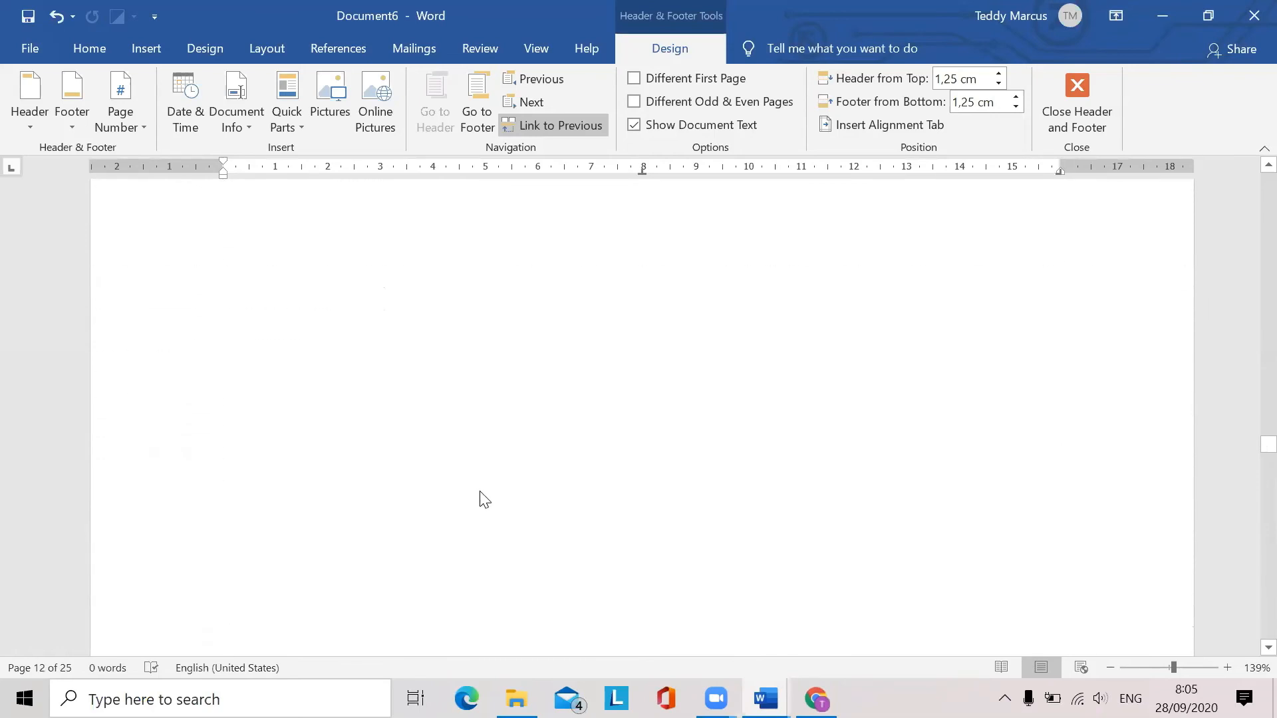
scroll(470, 499, down, 5)
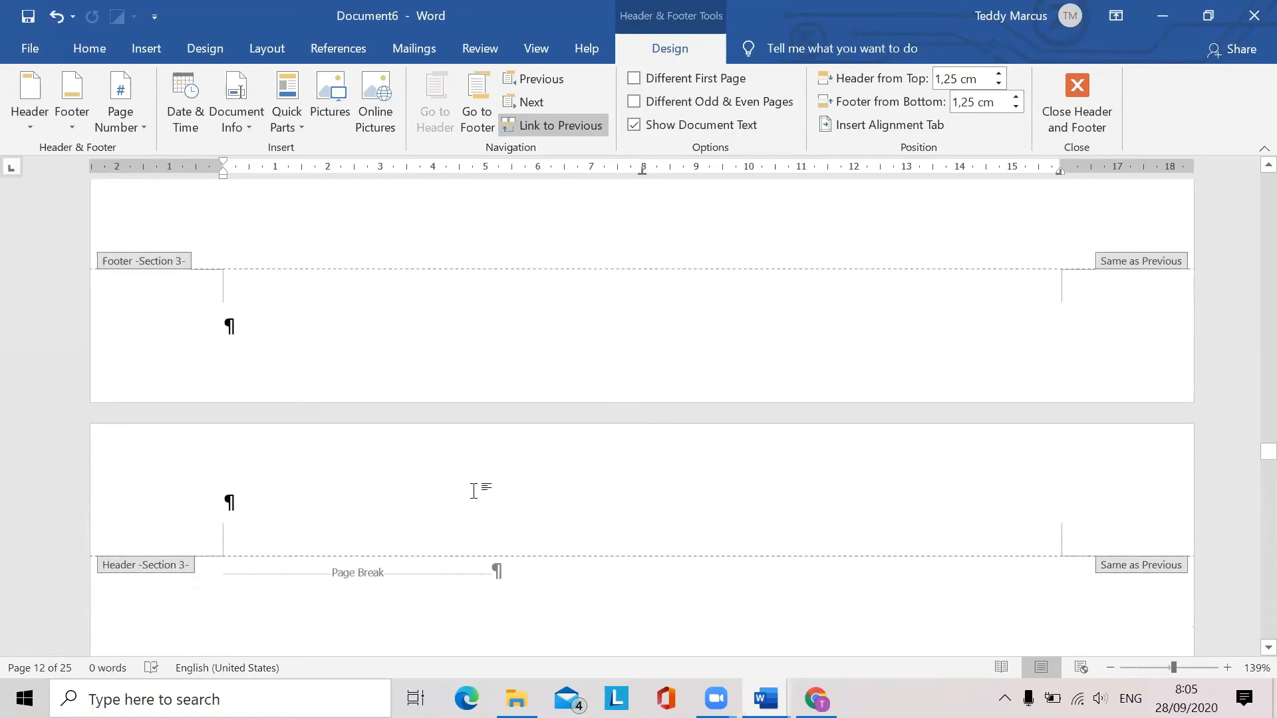
scroll(474, 491, down, 4)
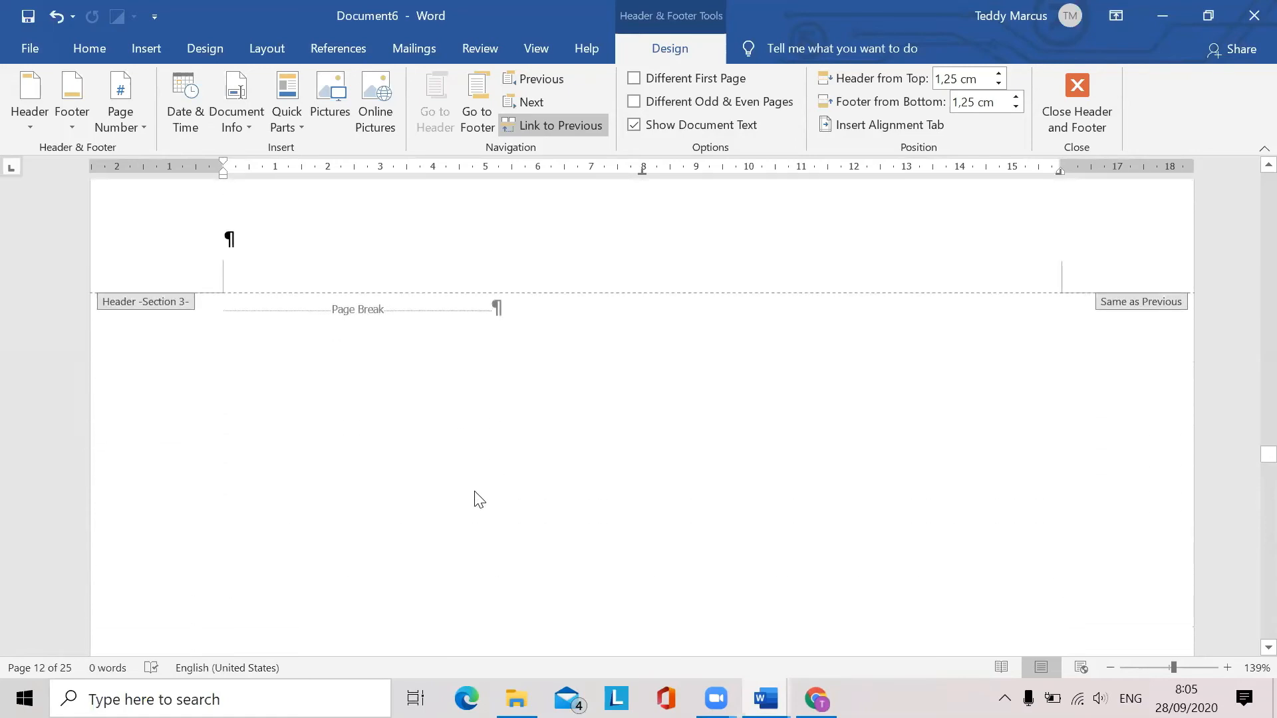
scroll(475, 500, down, 15)
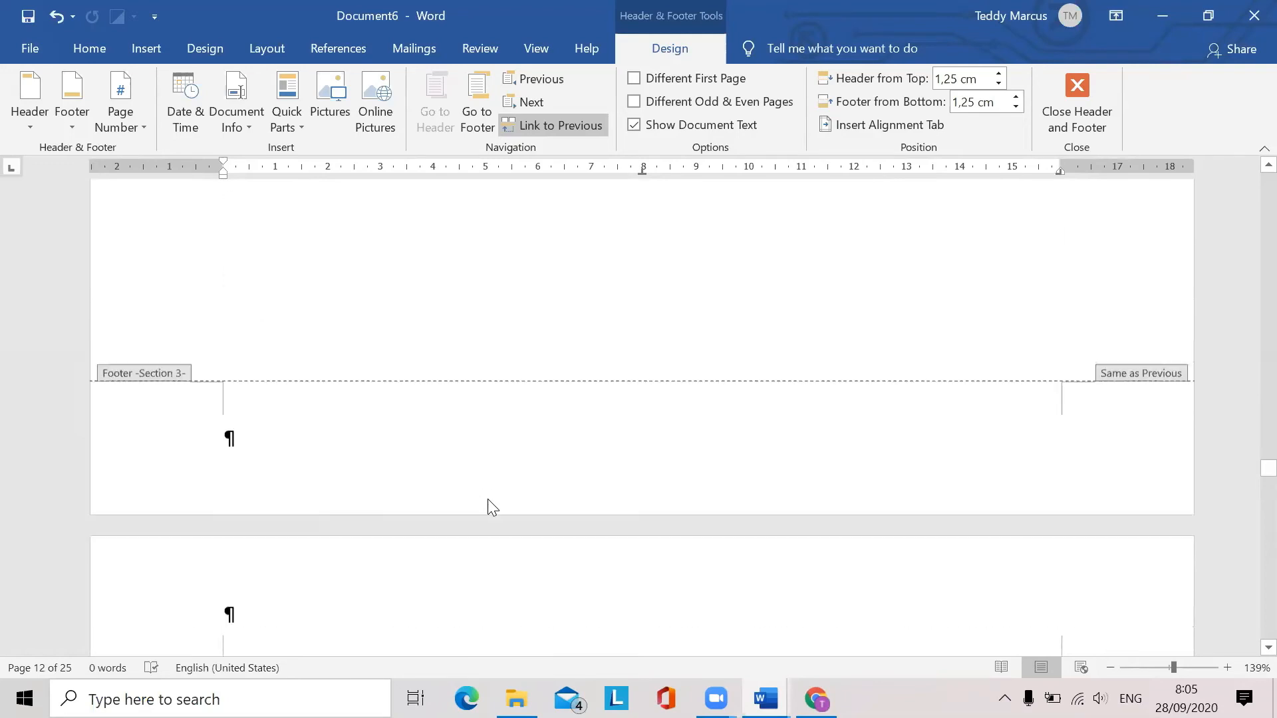
scroll(494, 507, down, 8)
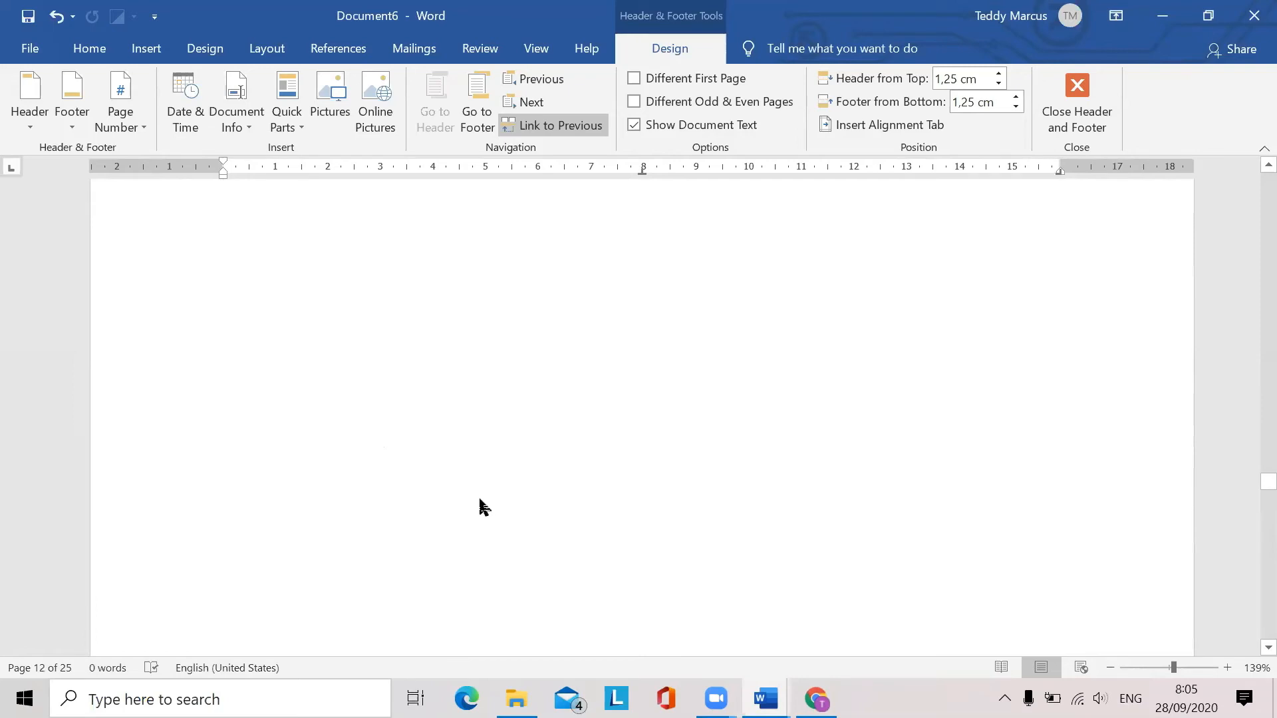
scroll(487, 508, down, 10)
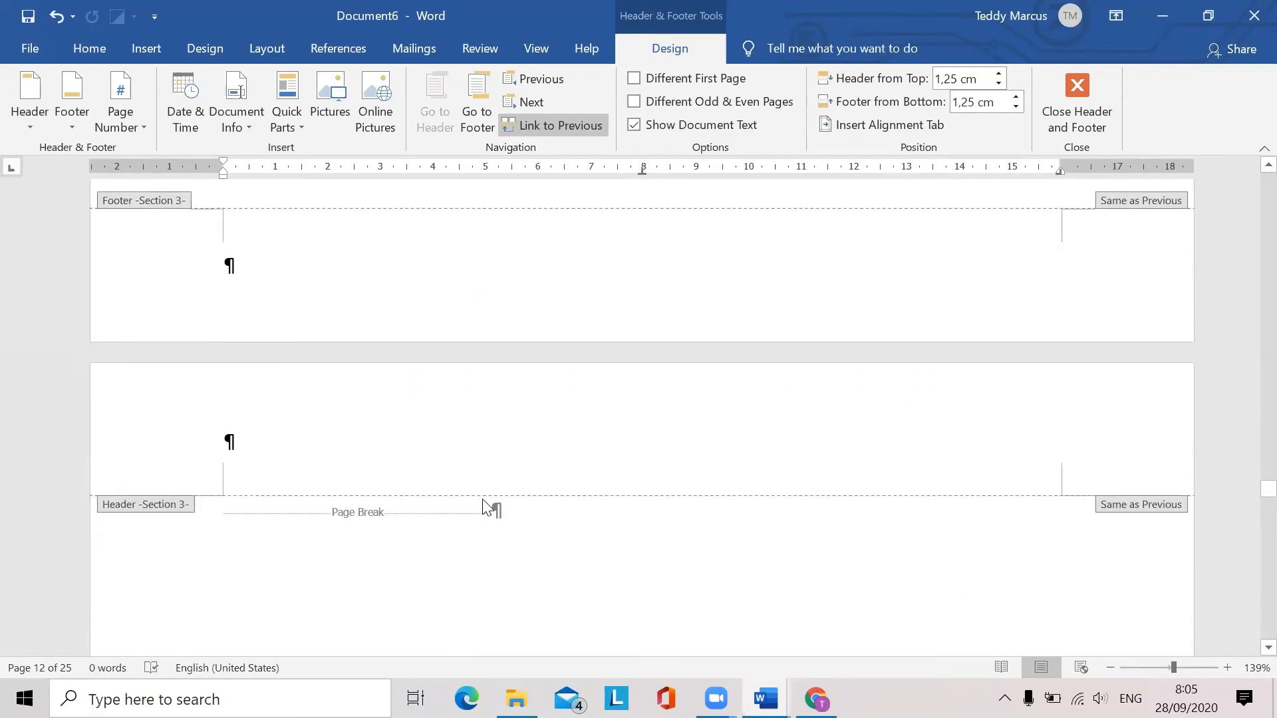
scroll(489, 507, up, 3)
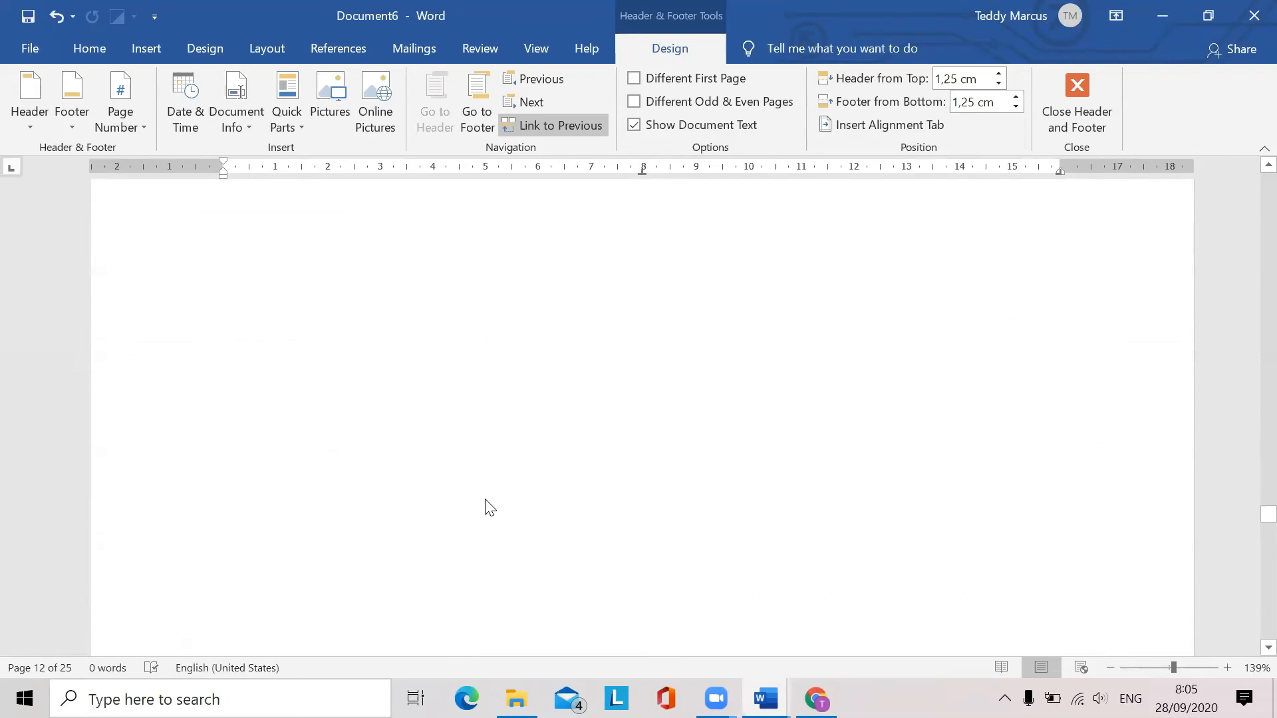
scroll(489, 499, down, 1)
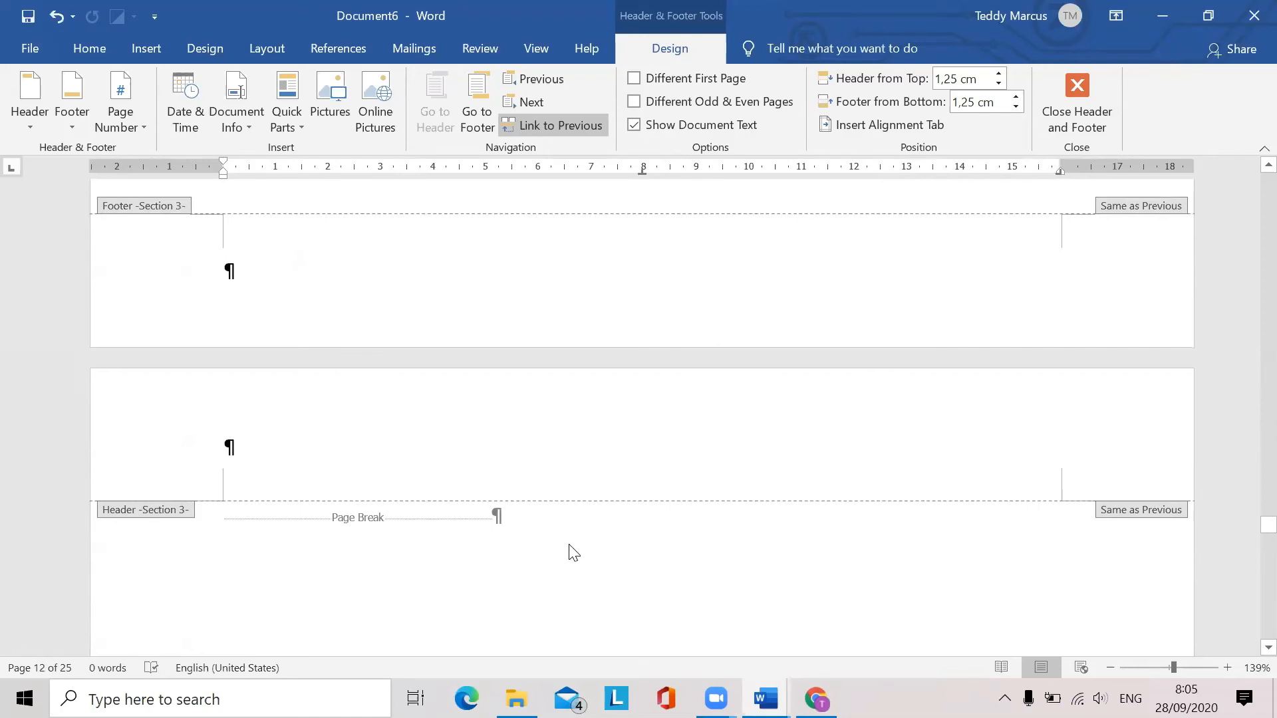
Leave header and footer editing and insert a Next Page section break after the page break on page 15
scroll(567, 567, up, 10)
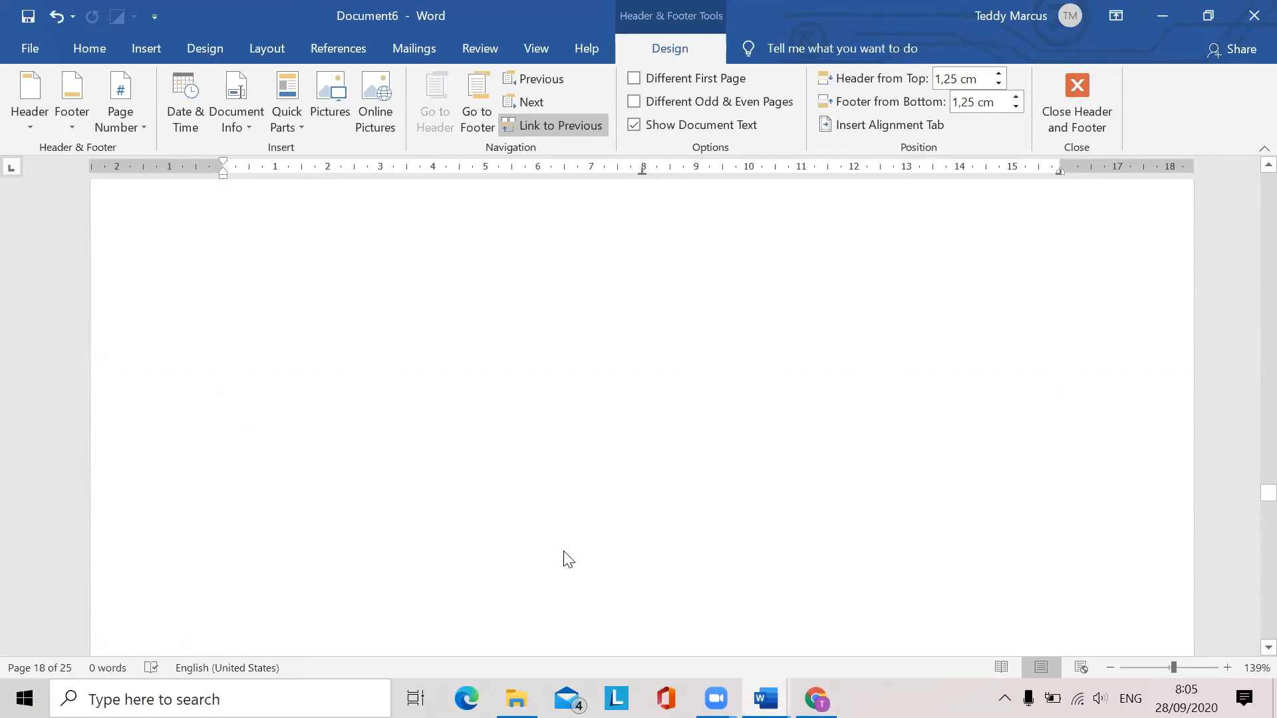
scroll(564, 552, up, 3)
double_click(563, 551)
scroll(562, 550, up, 6)
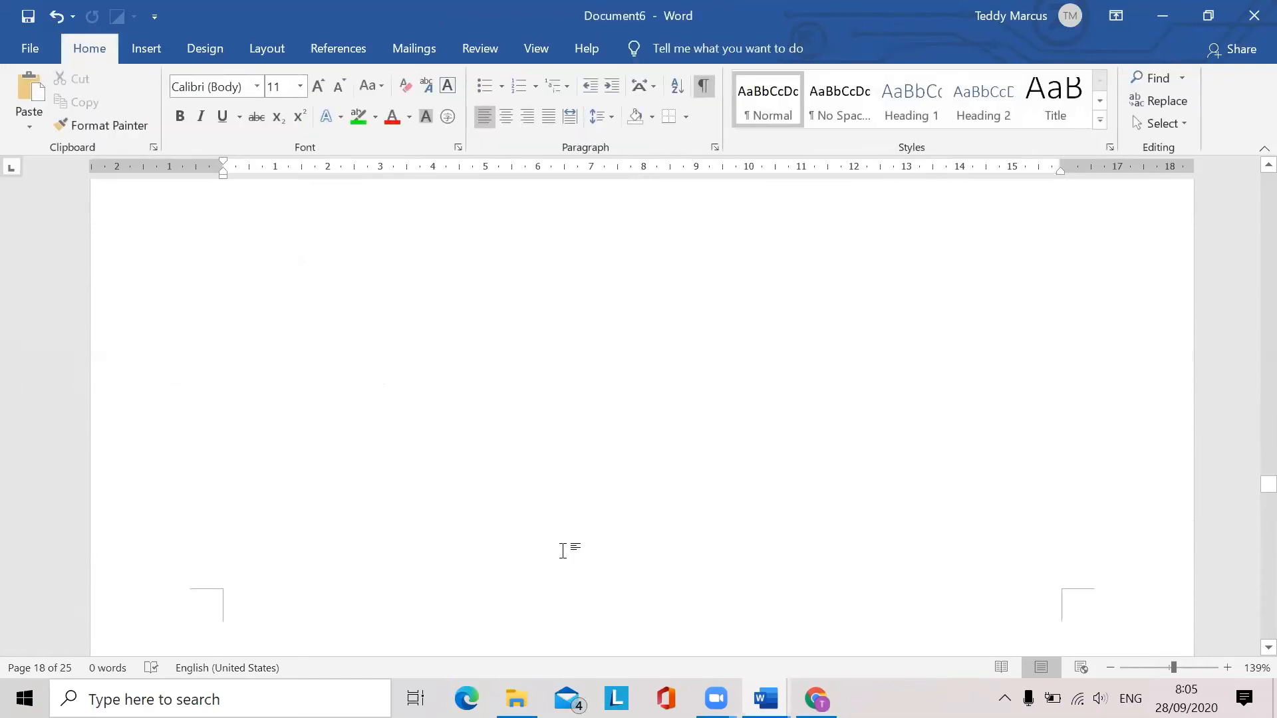
scroll(562, 551, up, 2)
scroll(563, 551, up, 10)
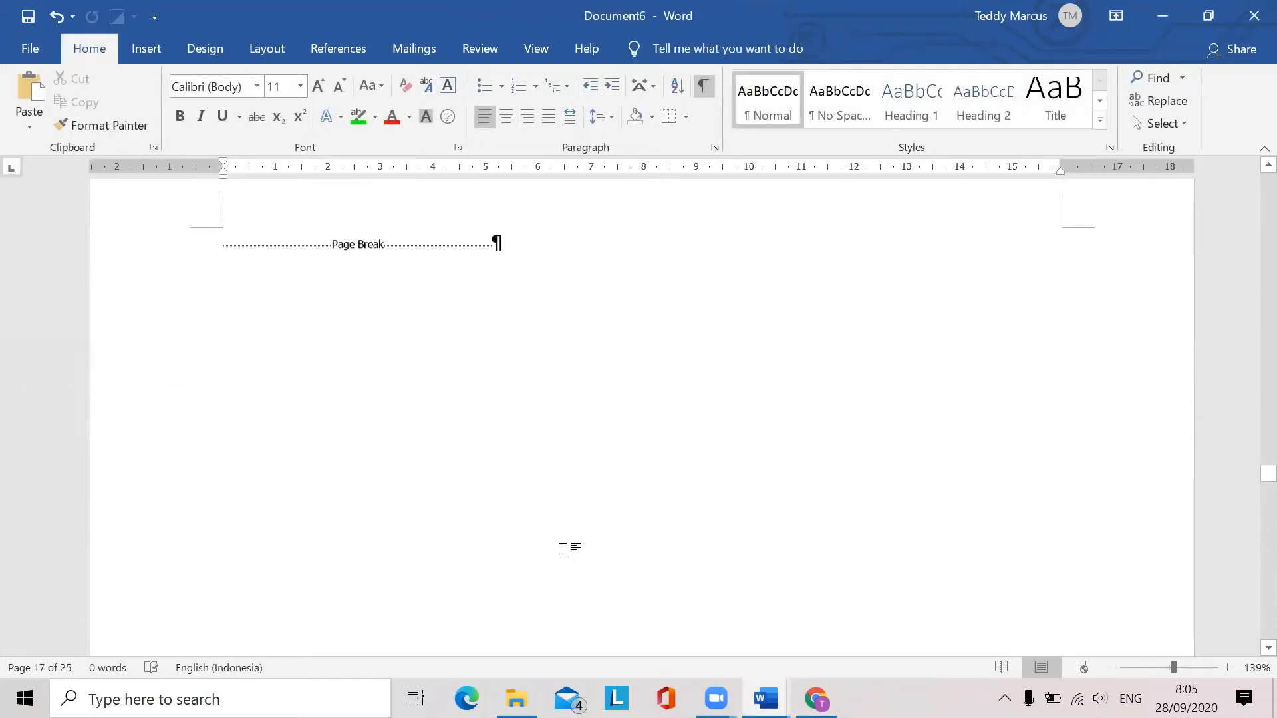
scroll(564, 552, up, 5)
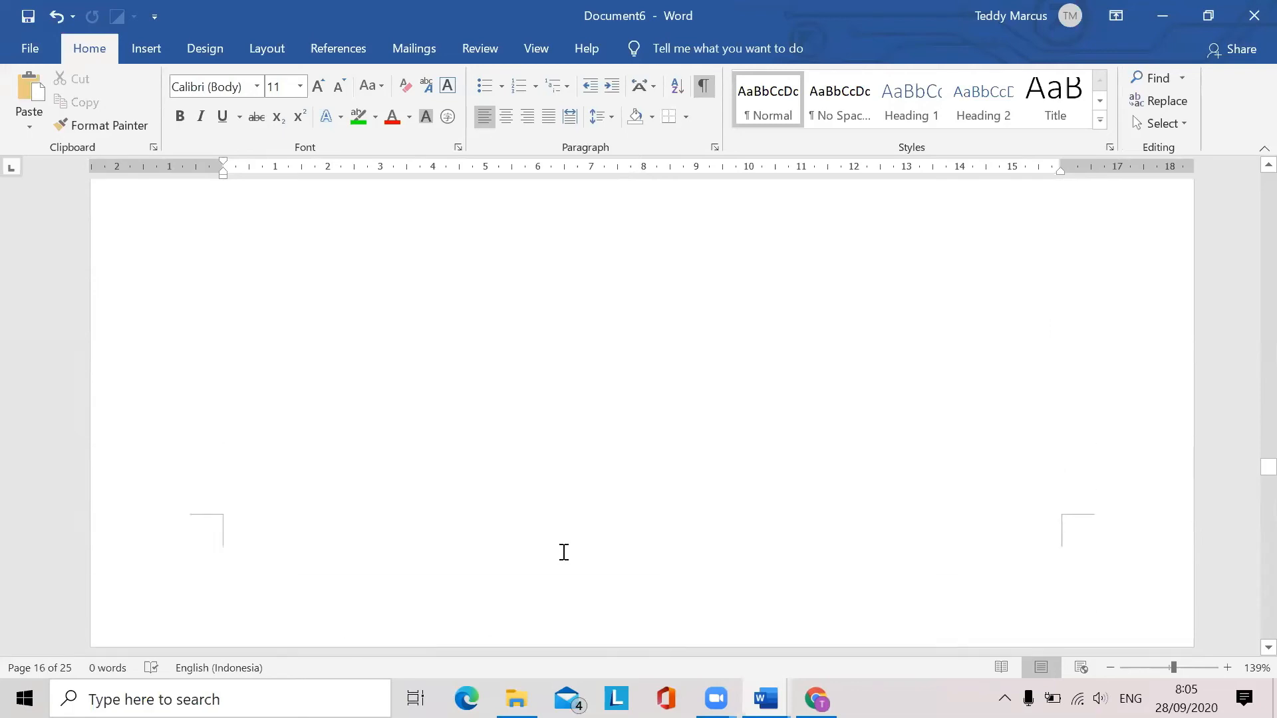
scroll(562, 551, up, 8)
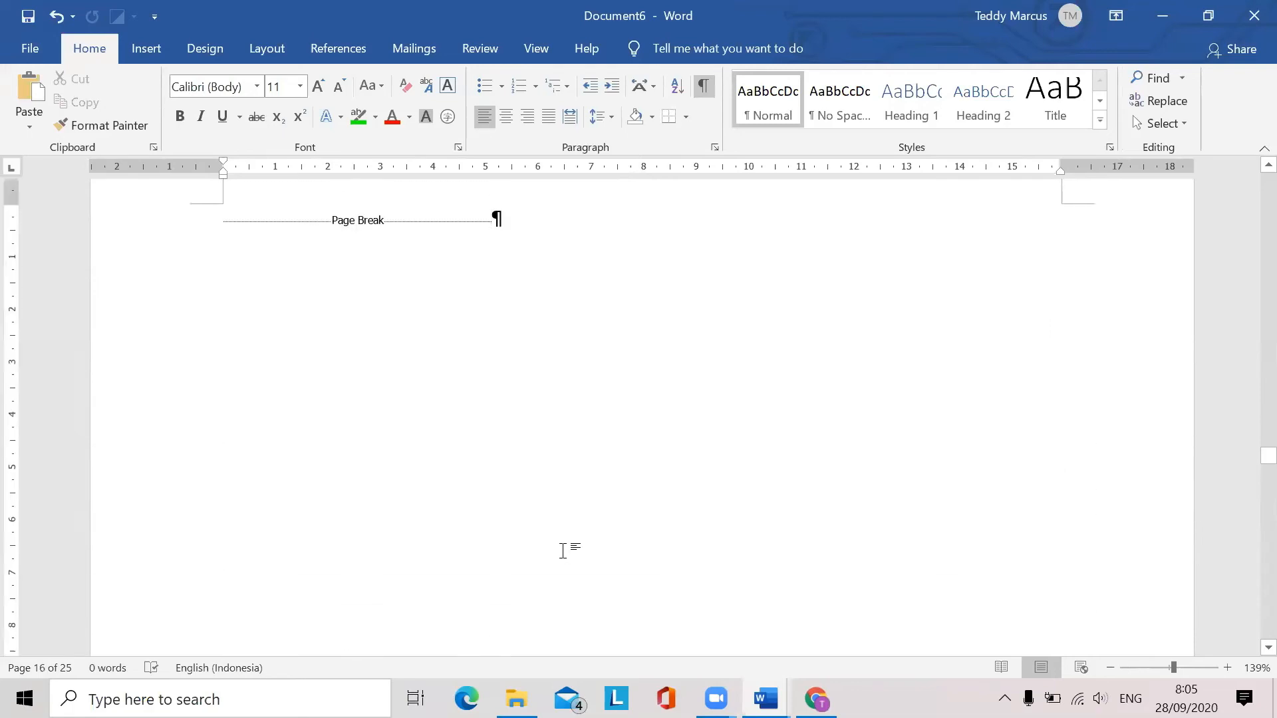
scroll(563, 550, up, 2)
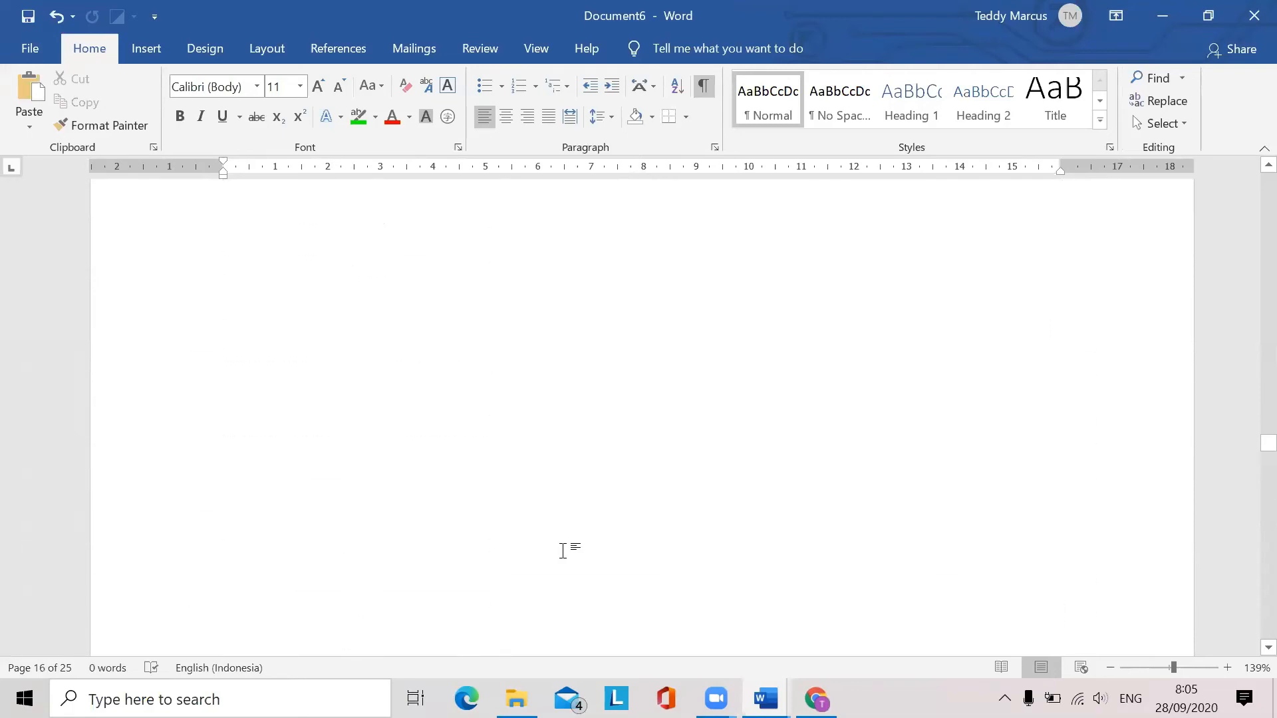
scroll(563, 551, up, 2)
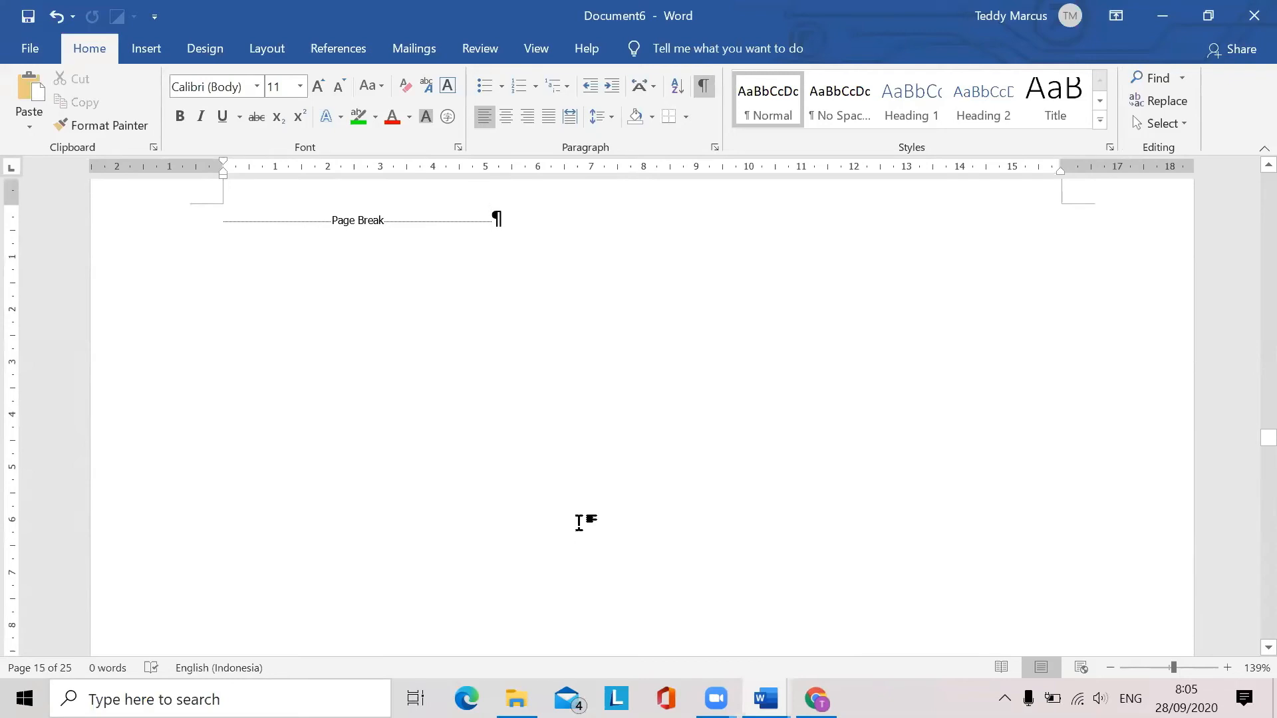
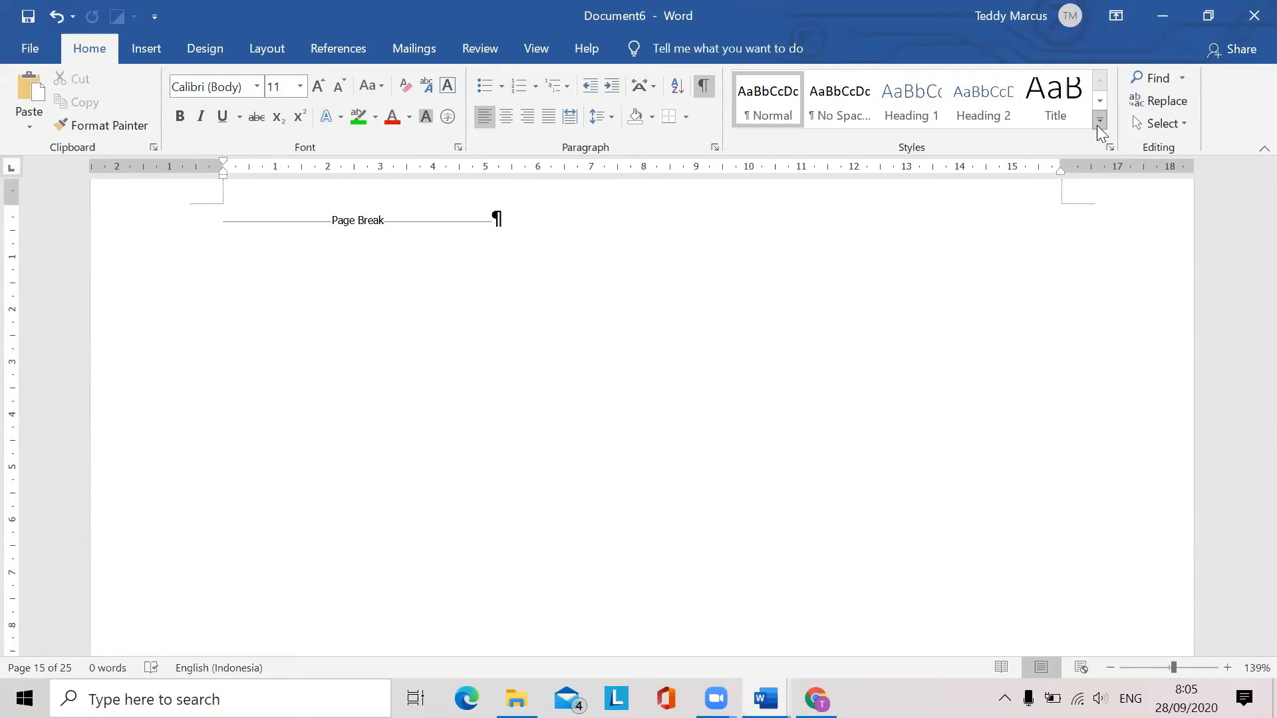
click(278, 52)
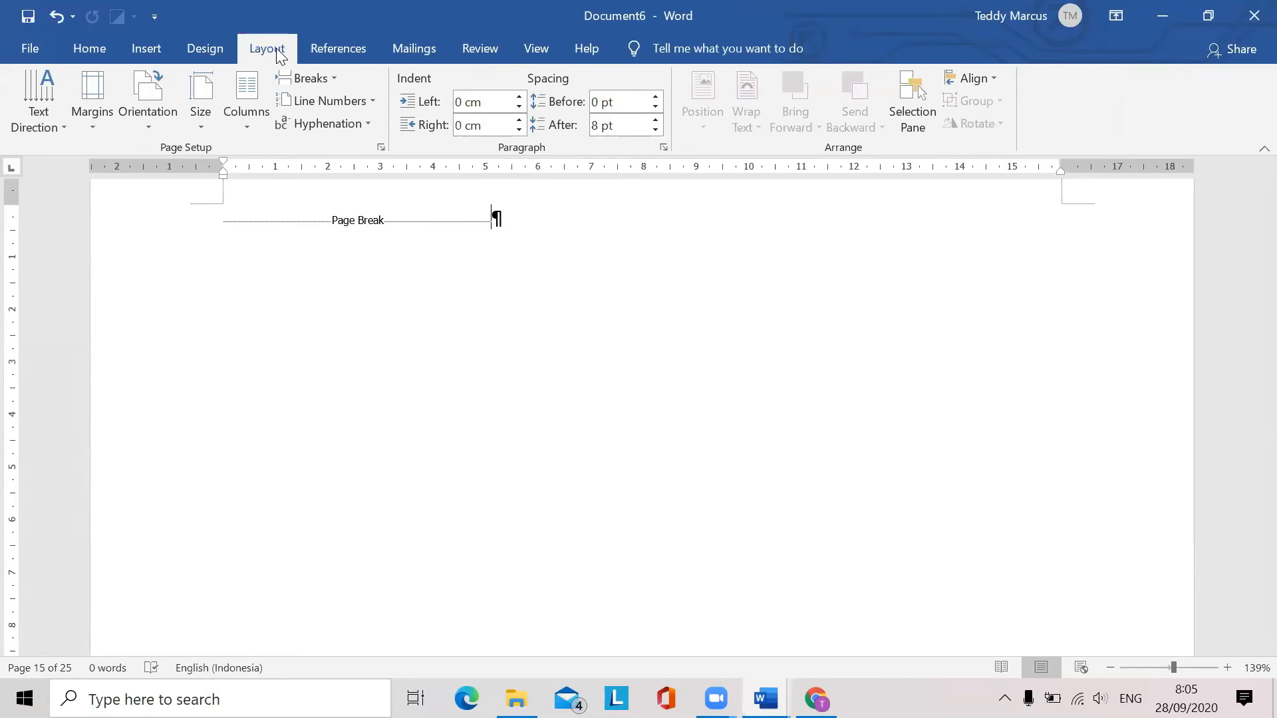
click(334, 78)
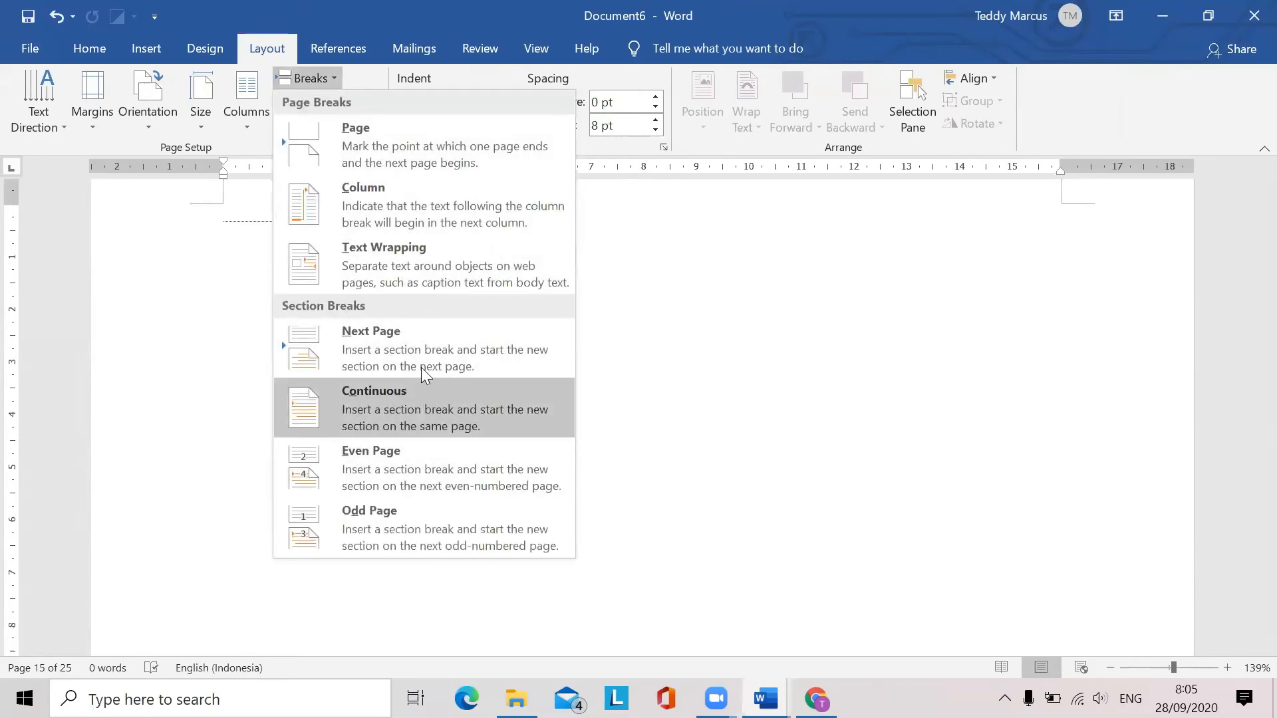
click(425, 341)
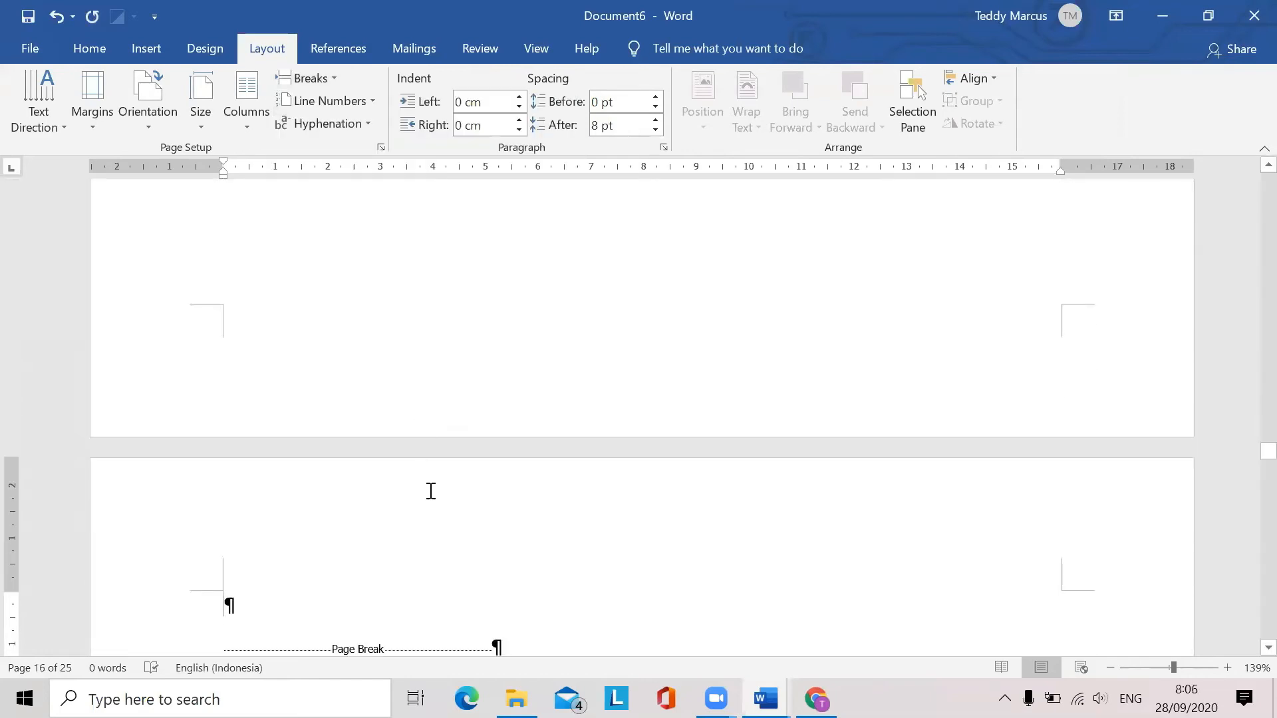
Open the header area on page 16 and examine the section 4 header and footer labels
scroll(426, 465, down, 2)
double_click(399, 399)
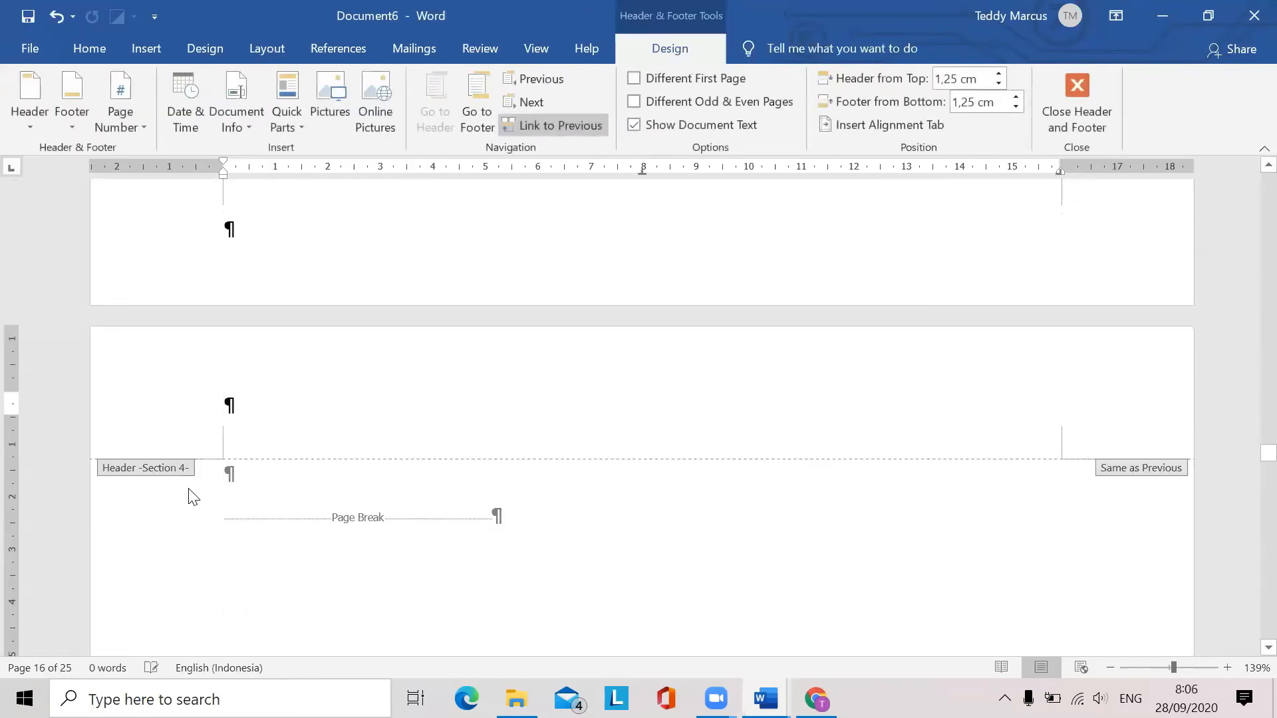
scroll(480, 539, down, 5)
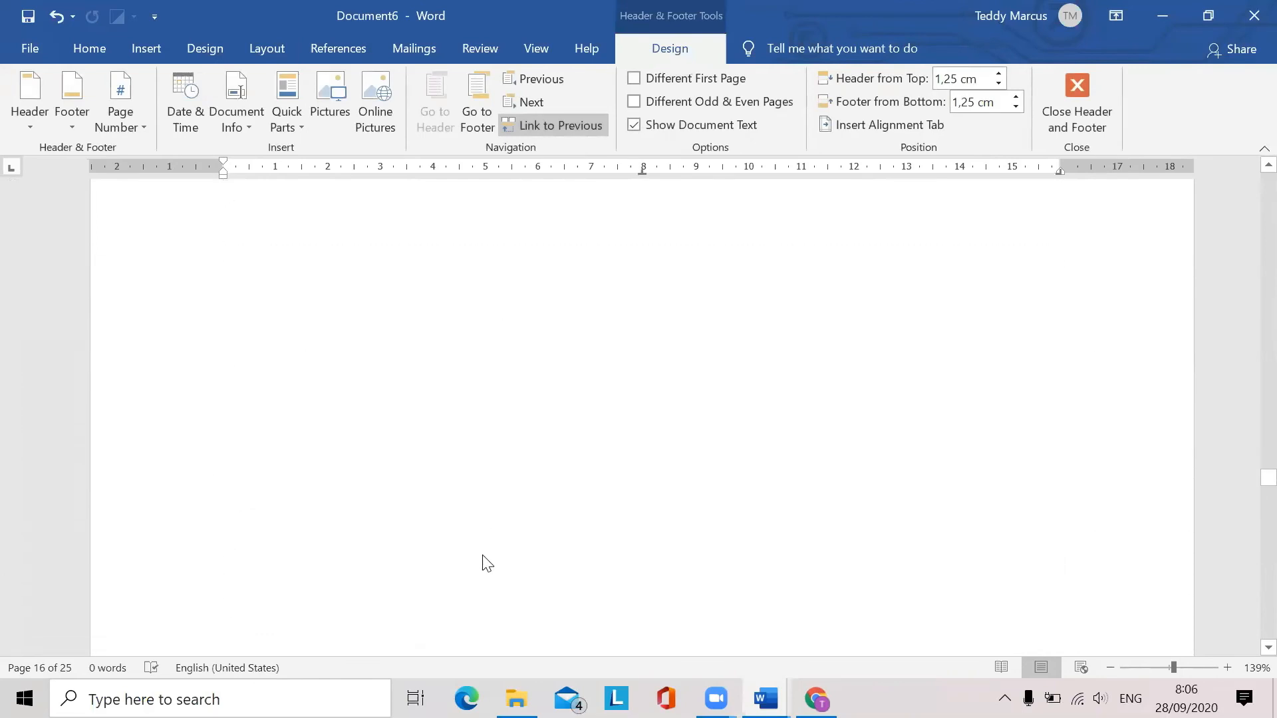
scroll(482, 562, down, 6)
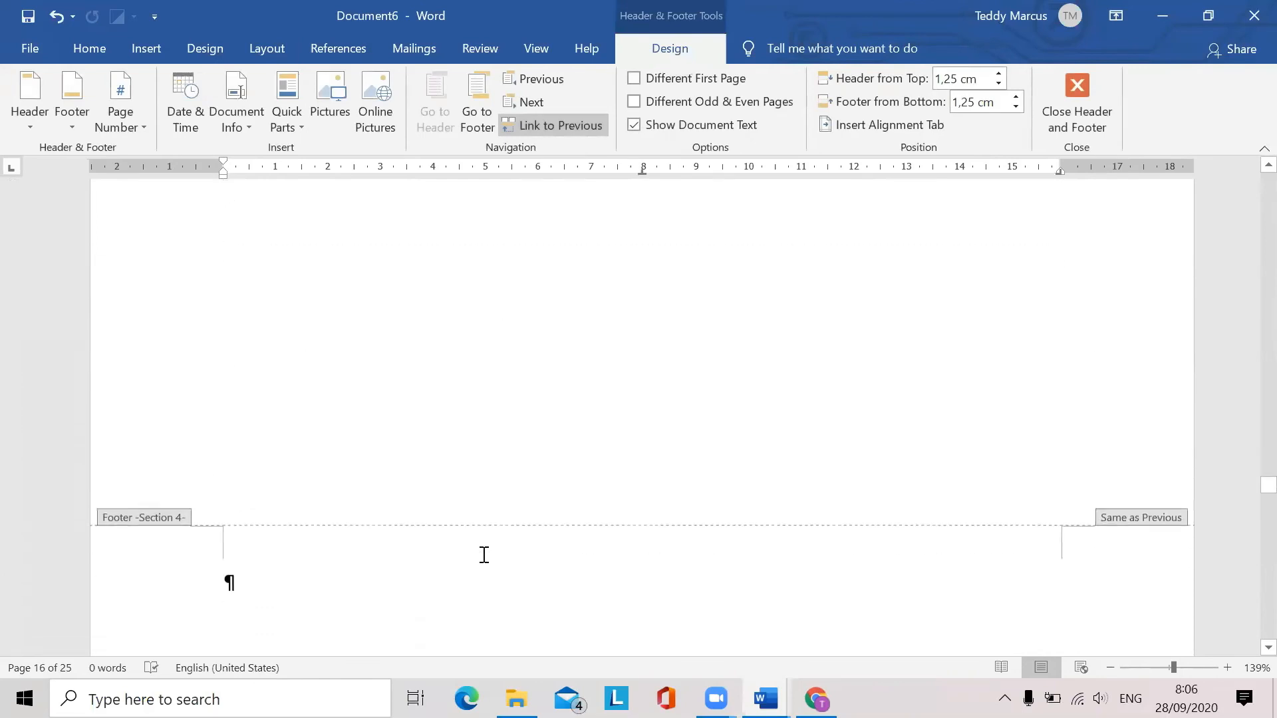
Leave header and footer editing and insert a Next Page section break after the page break on page 20
double_click(497, 480)
scroll(493, 473, down, 1)
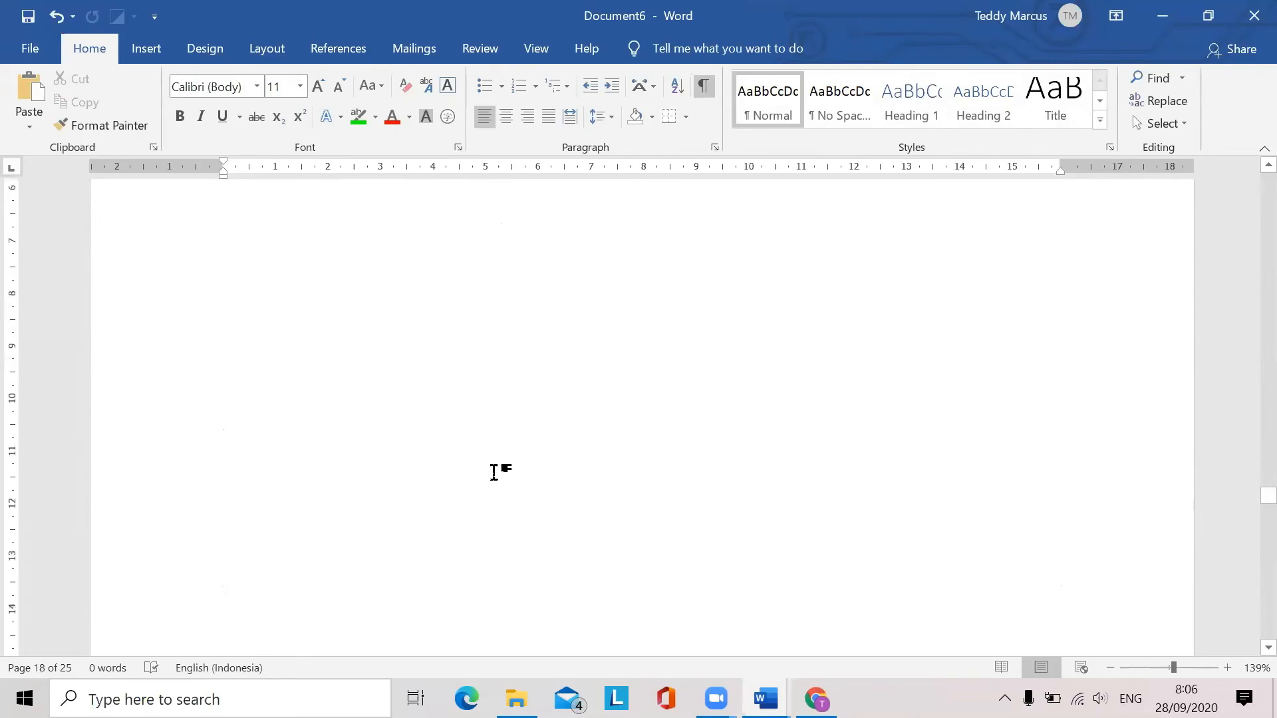
scroll(494, 472, down, 20)
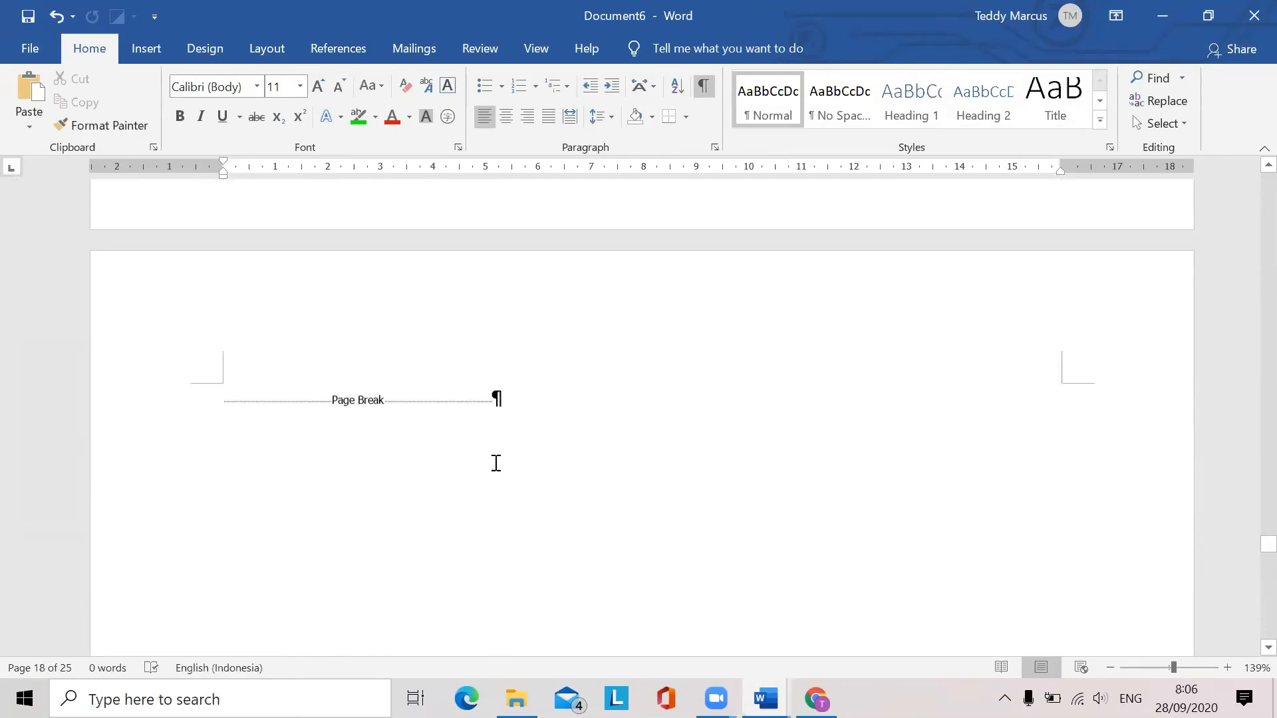
scroll(496, 464, down, 20)
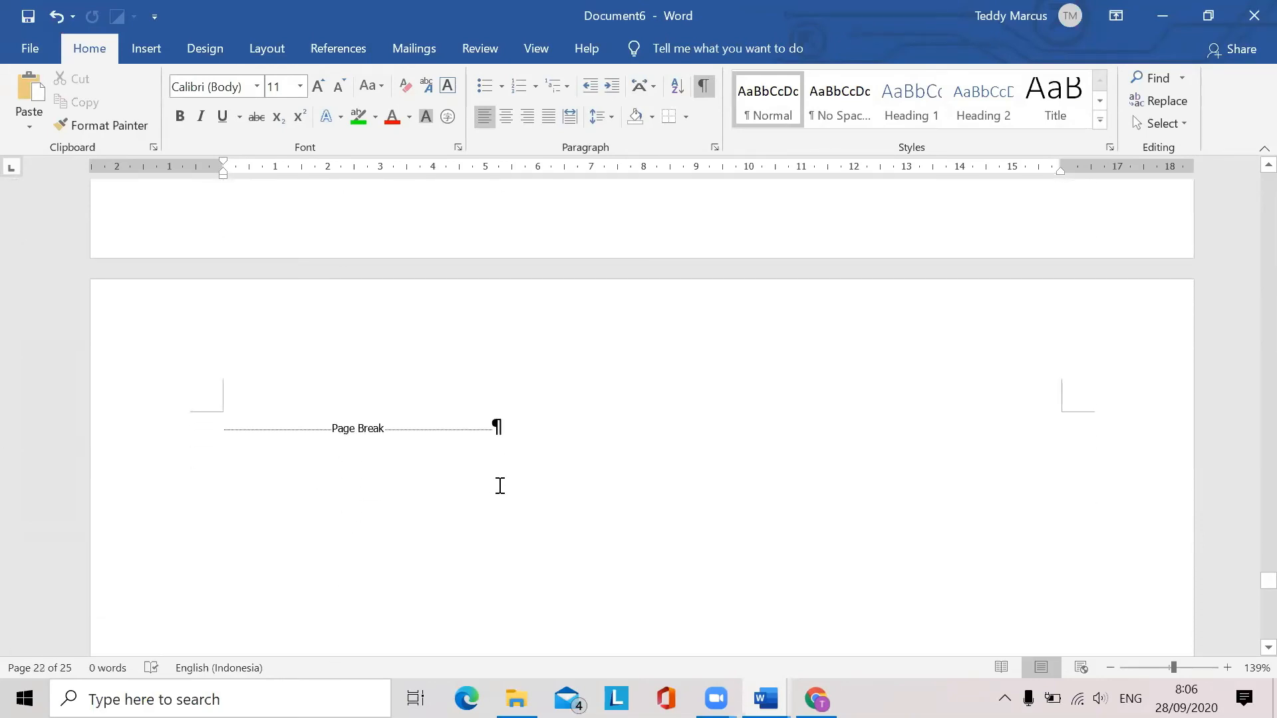
scroll(500, 486, down, 4)
scroll(501, 484, up, 18)
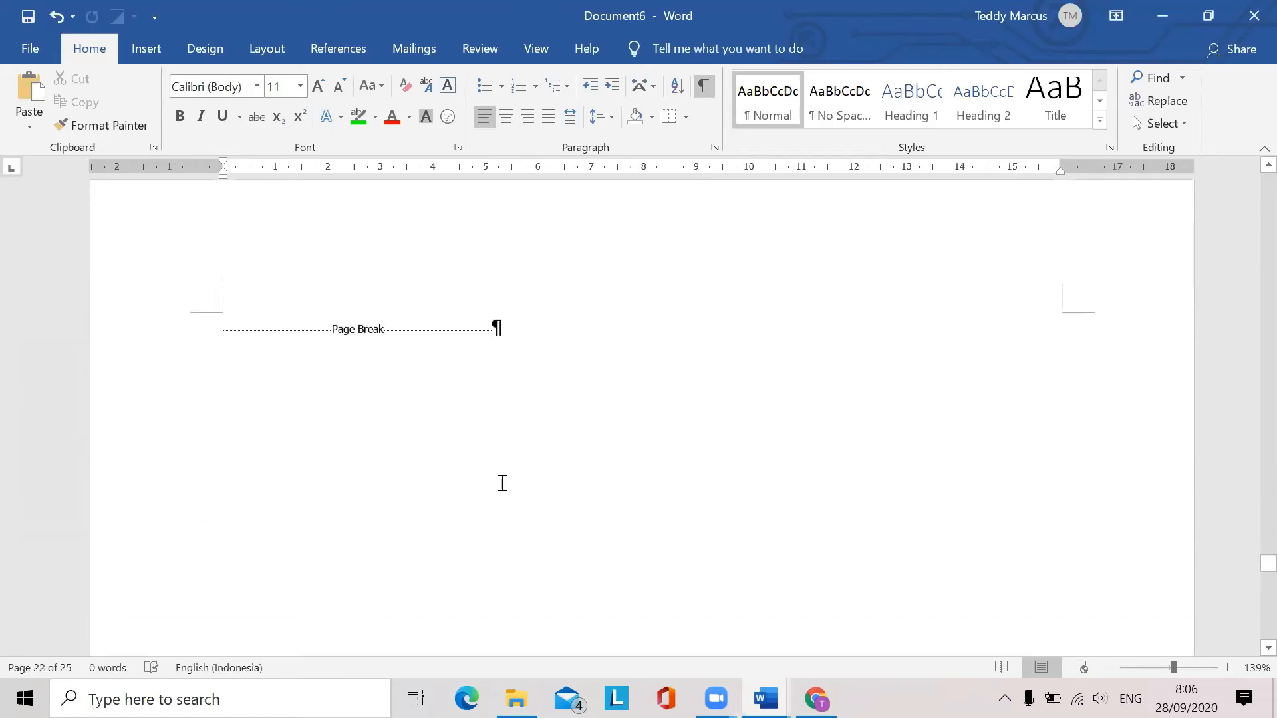
scroll(503, 483, up, 10)
scroll(503, 483, down, 5)
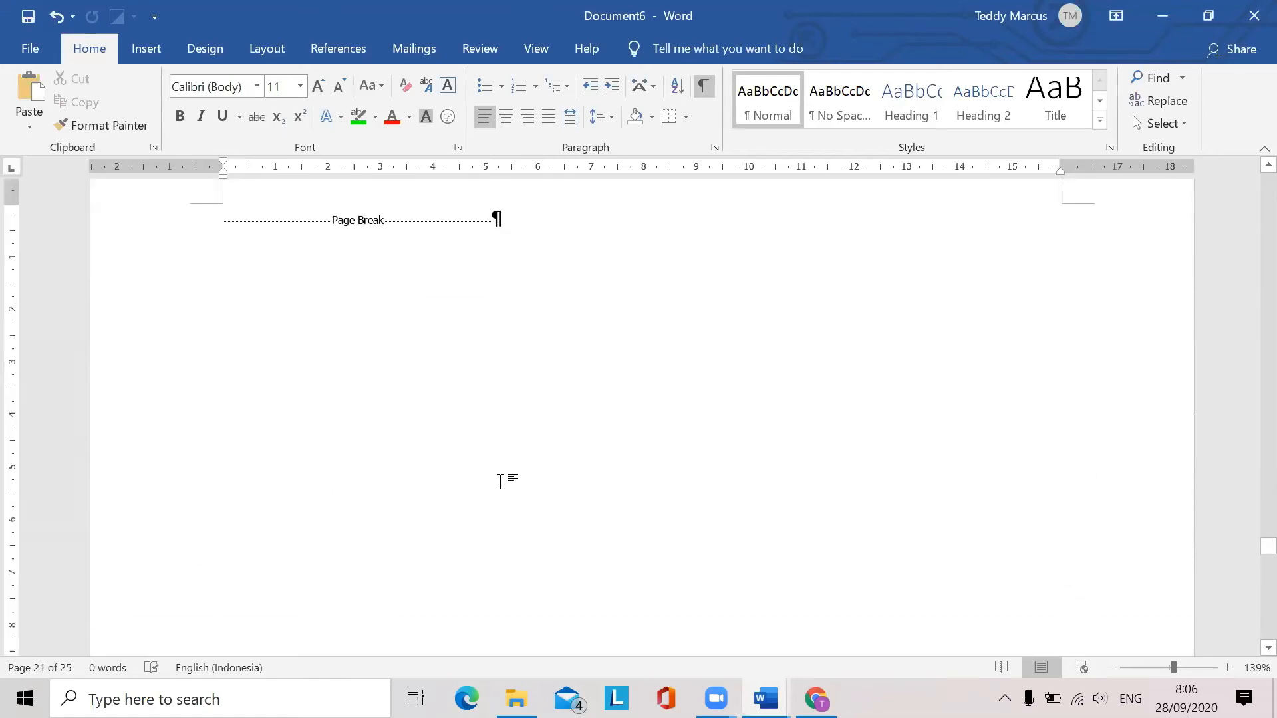
scroll(500, 481, up, 10)
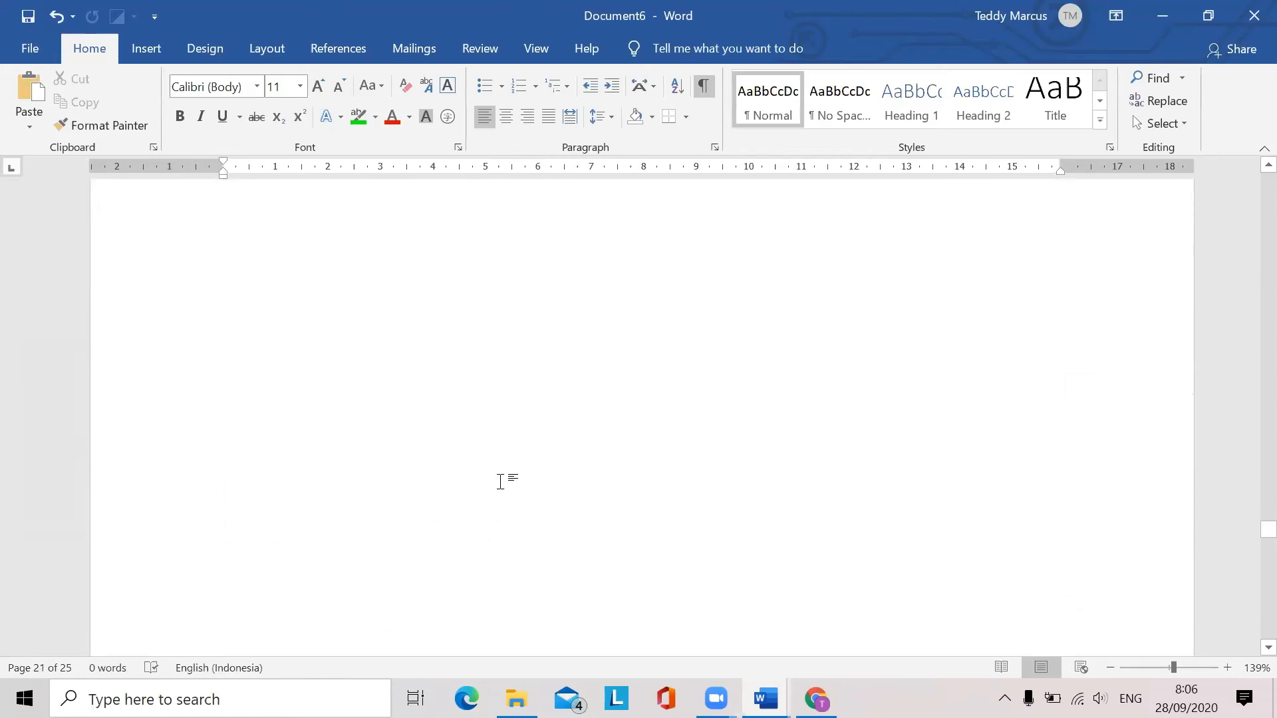
scroll(500, 481, down, 5)
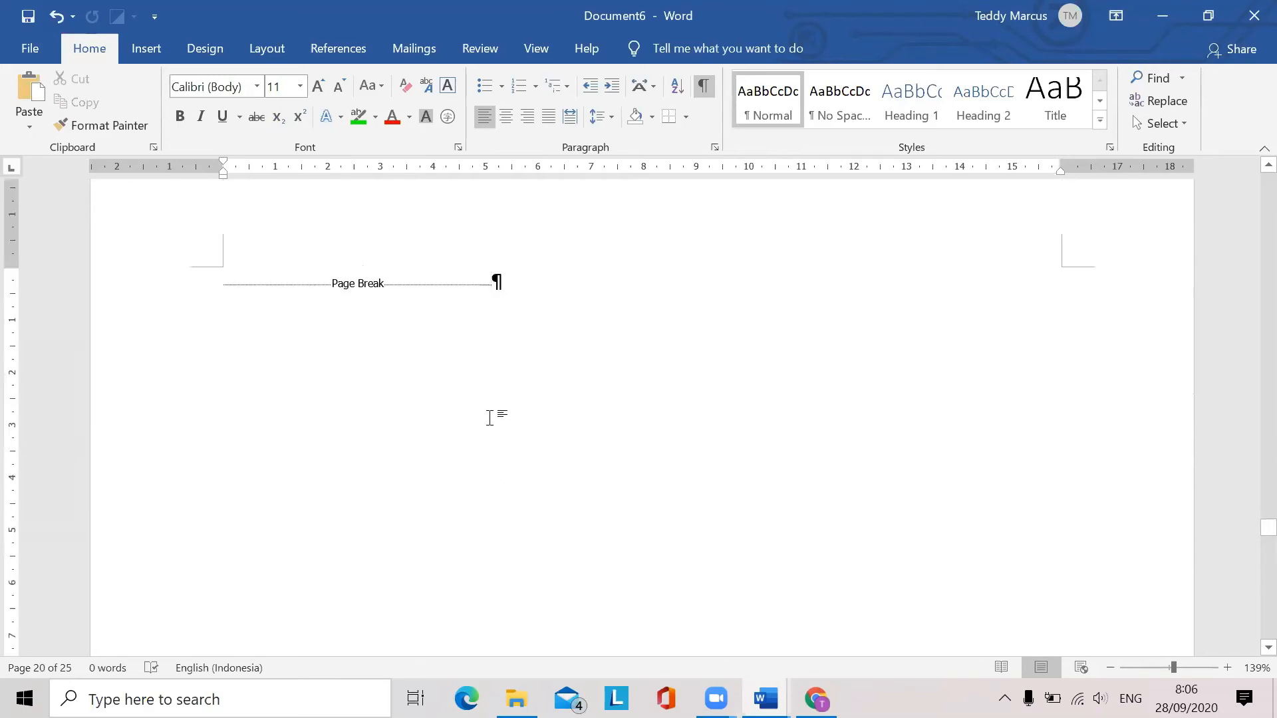
click(274, 47)
click(317, 82)
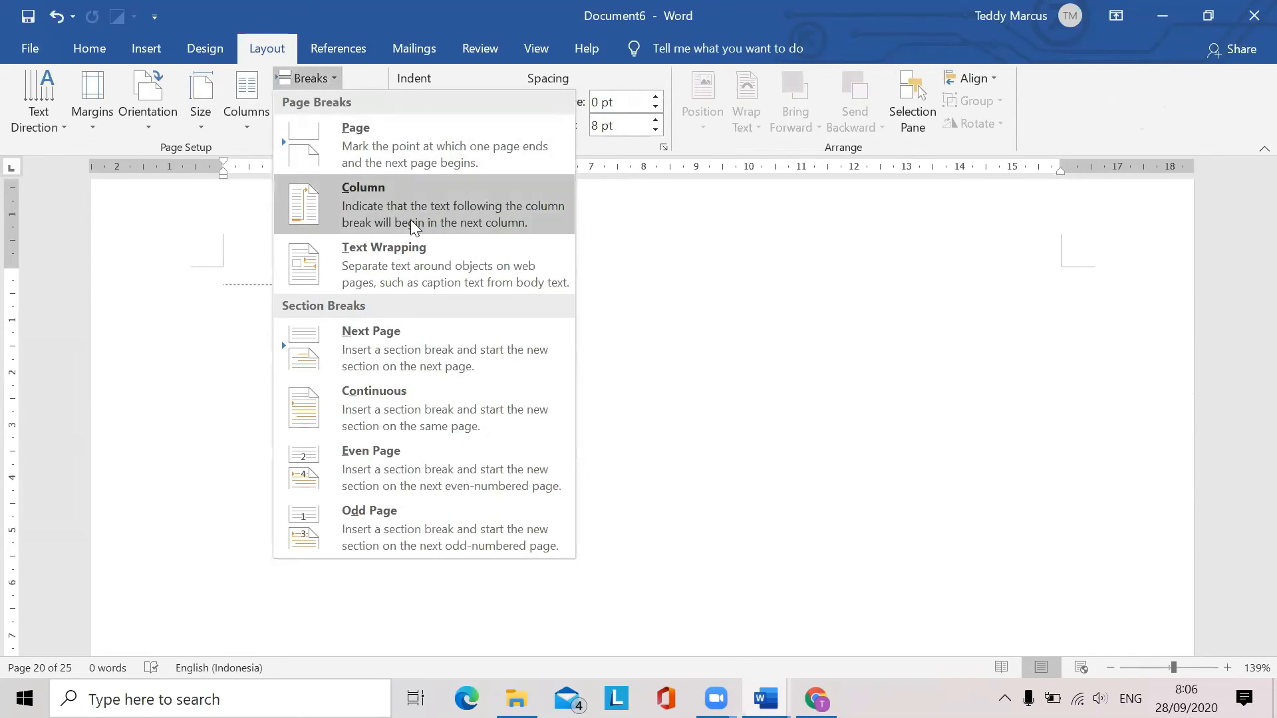
click(410, 350)
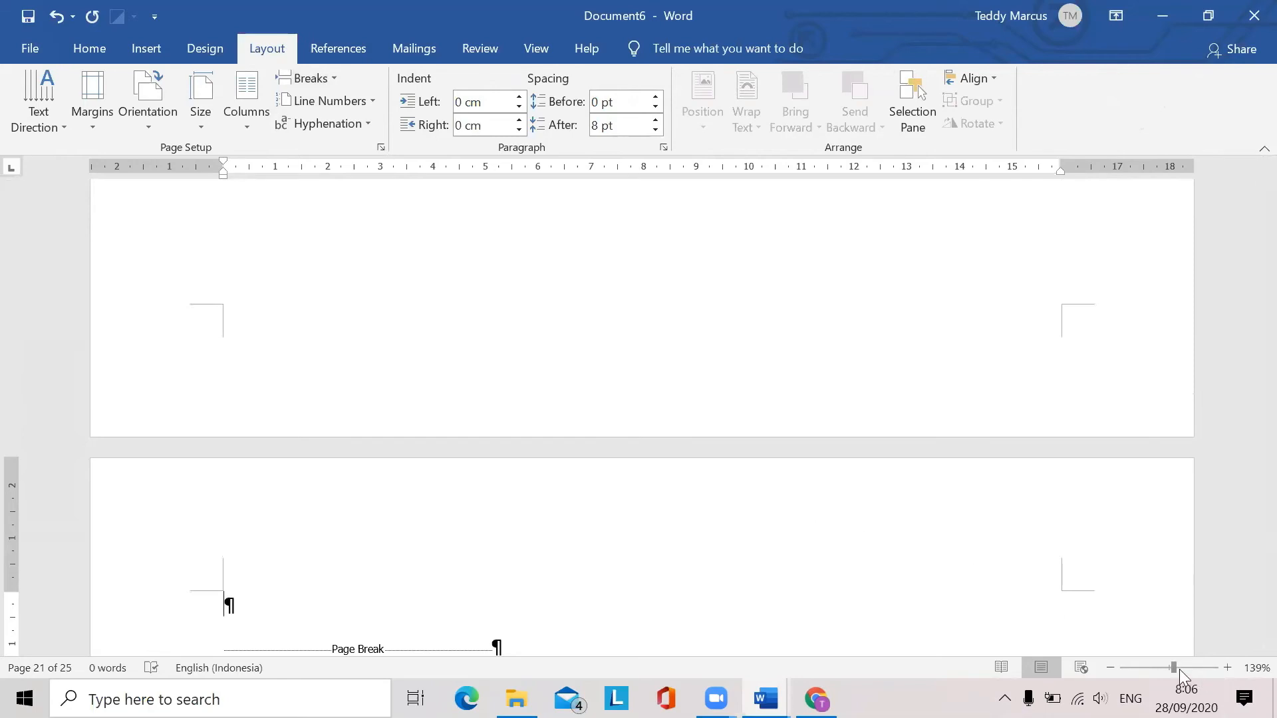
View multiple pages at 30% zoom, open the page 1 header, and examine the header and footer labels of all sections
scroll(706, 458, down, 9)
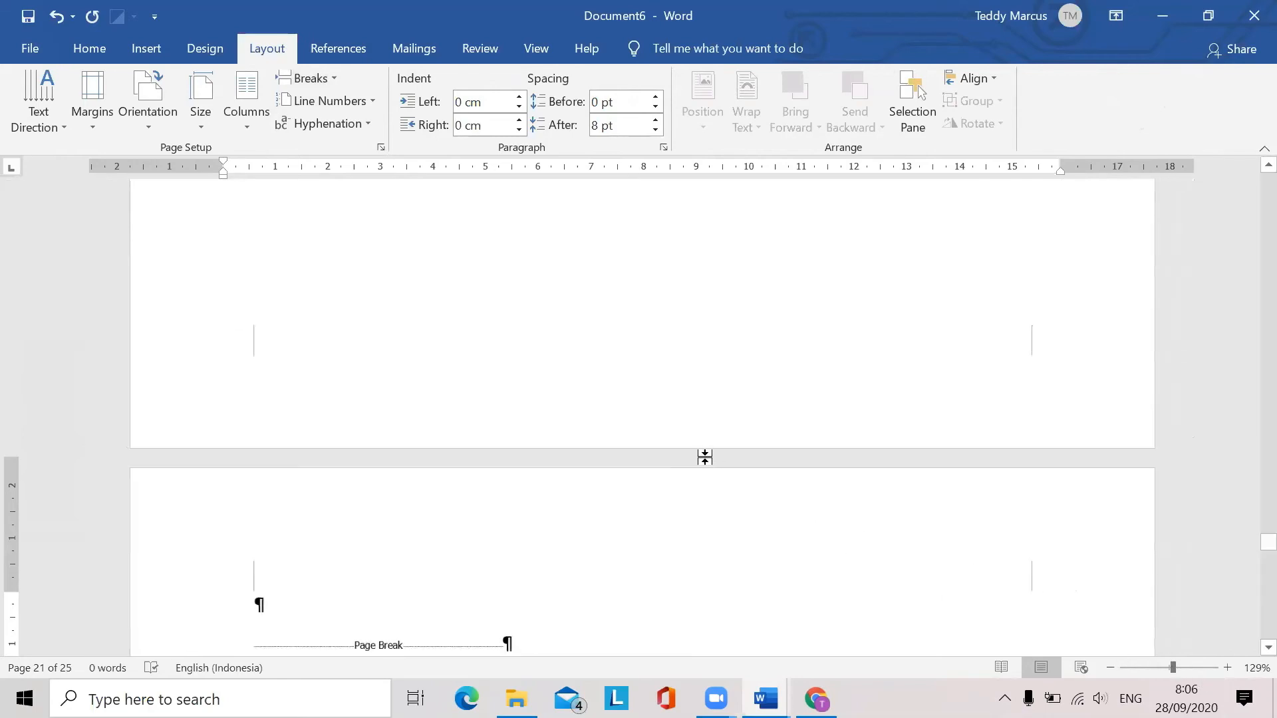
scroll(704, 457, down, 3)
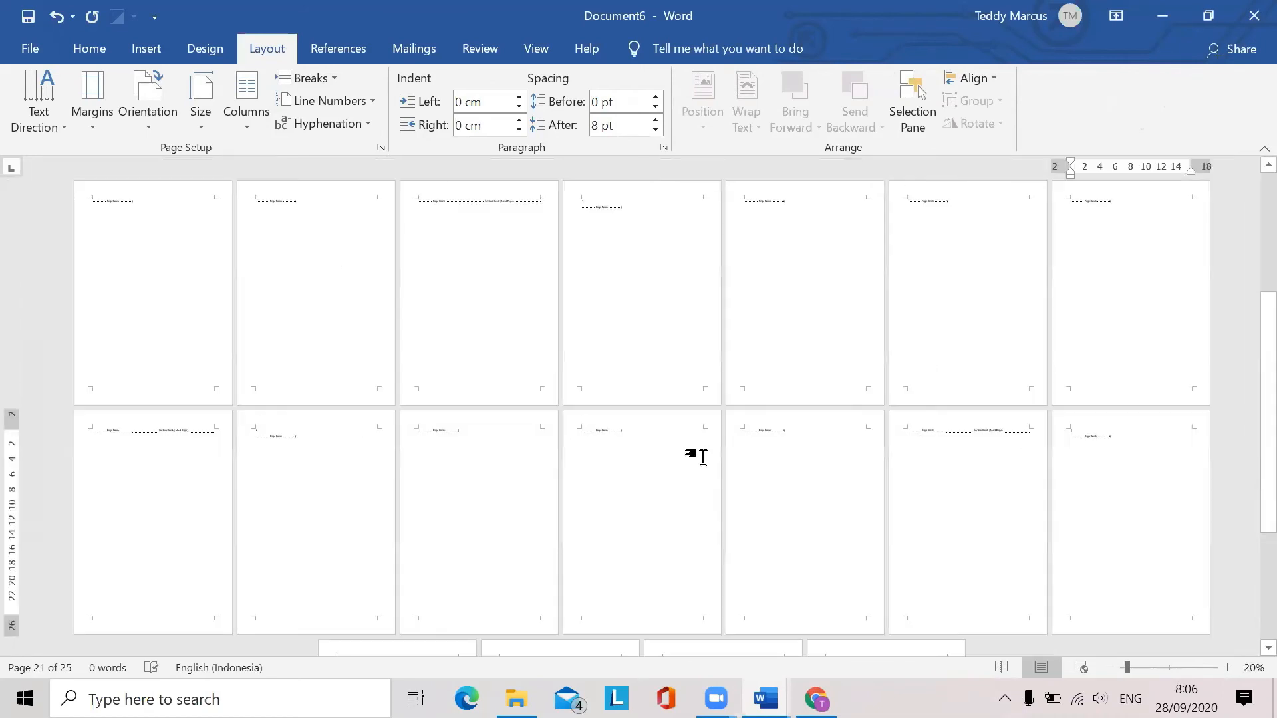
scroll(702, 458, up, 1)
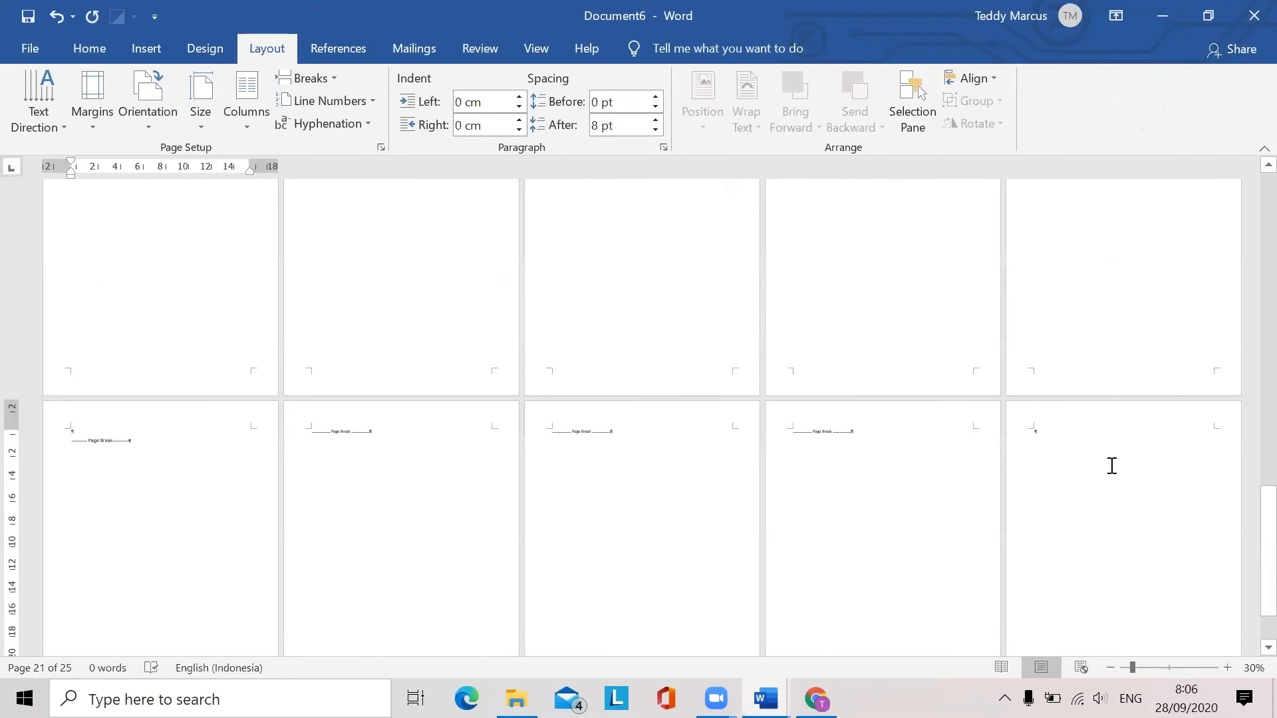
drag(1246, 536, 1246, 196)
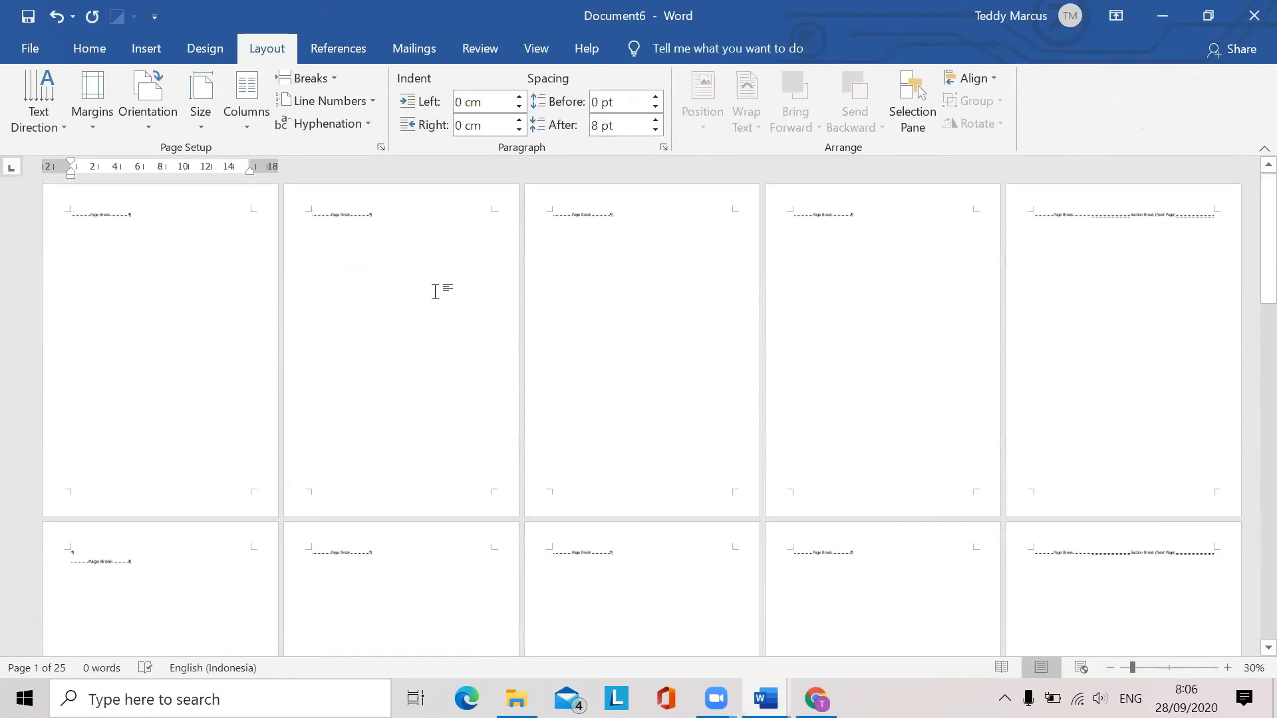
click(119, 202)
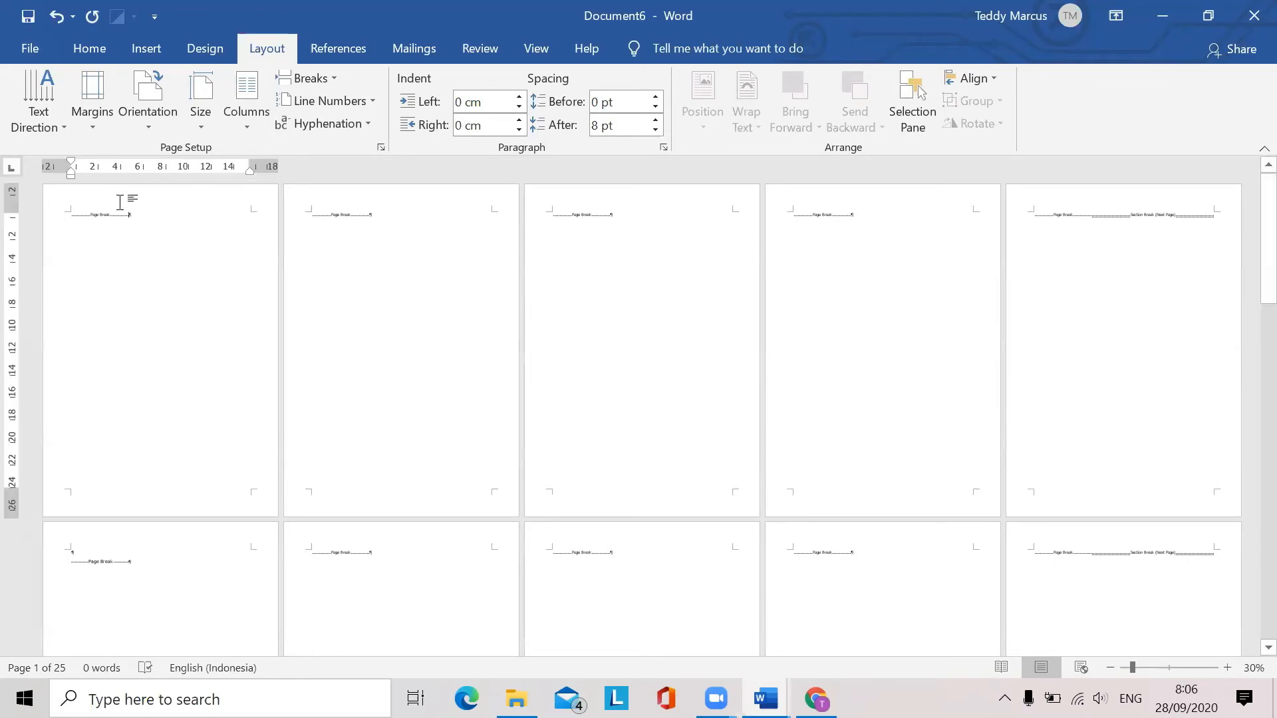
double_click(119, 203)
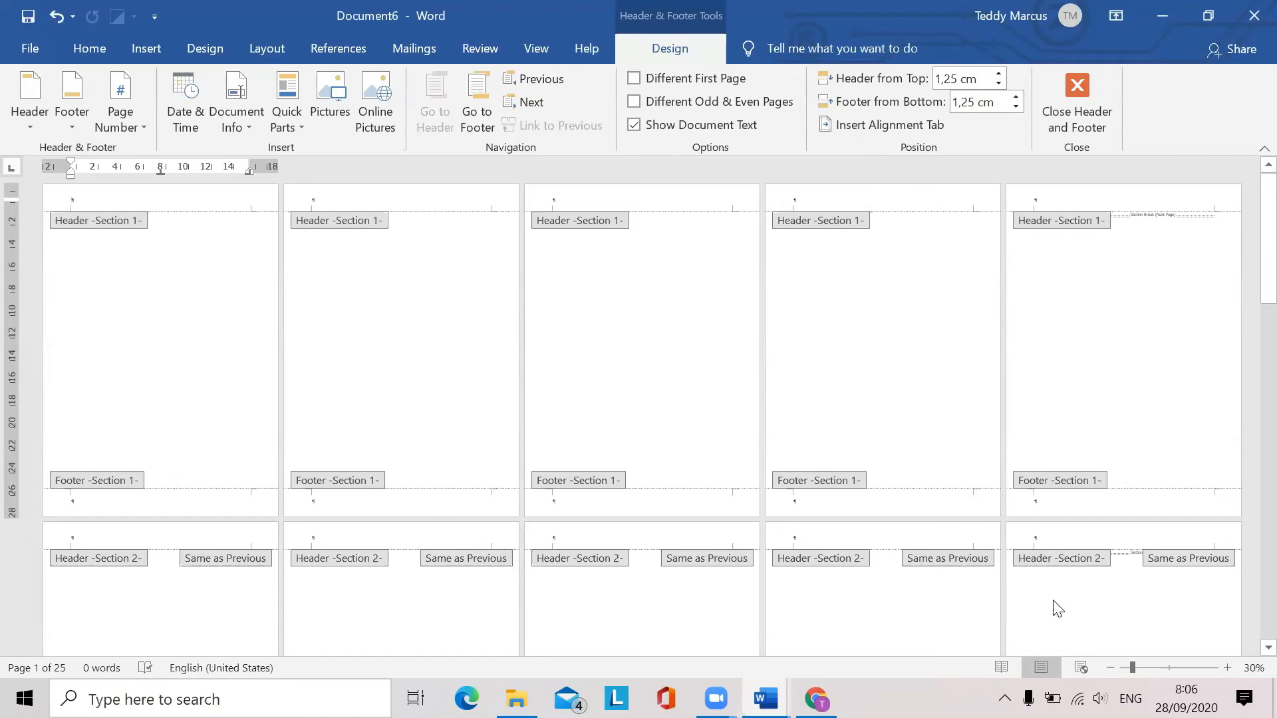
scroll(1057, 608, down, 6)
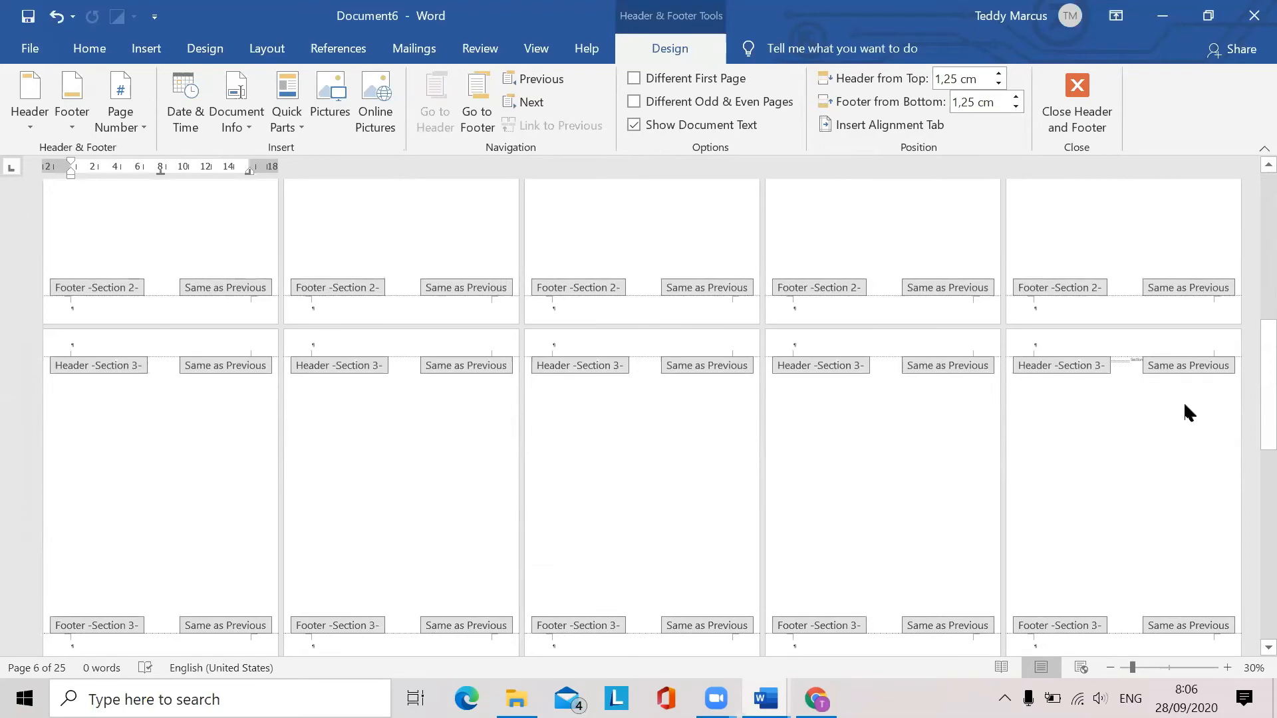
scroll(1121, 442, down, 2)
scroll(1115, 444, down, 4)
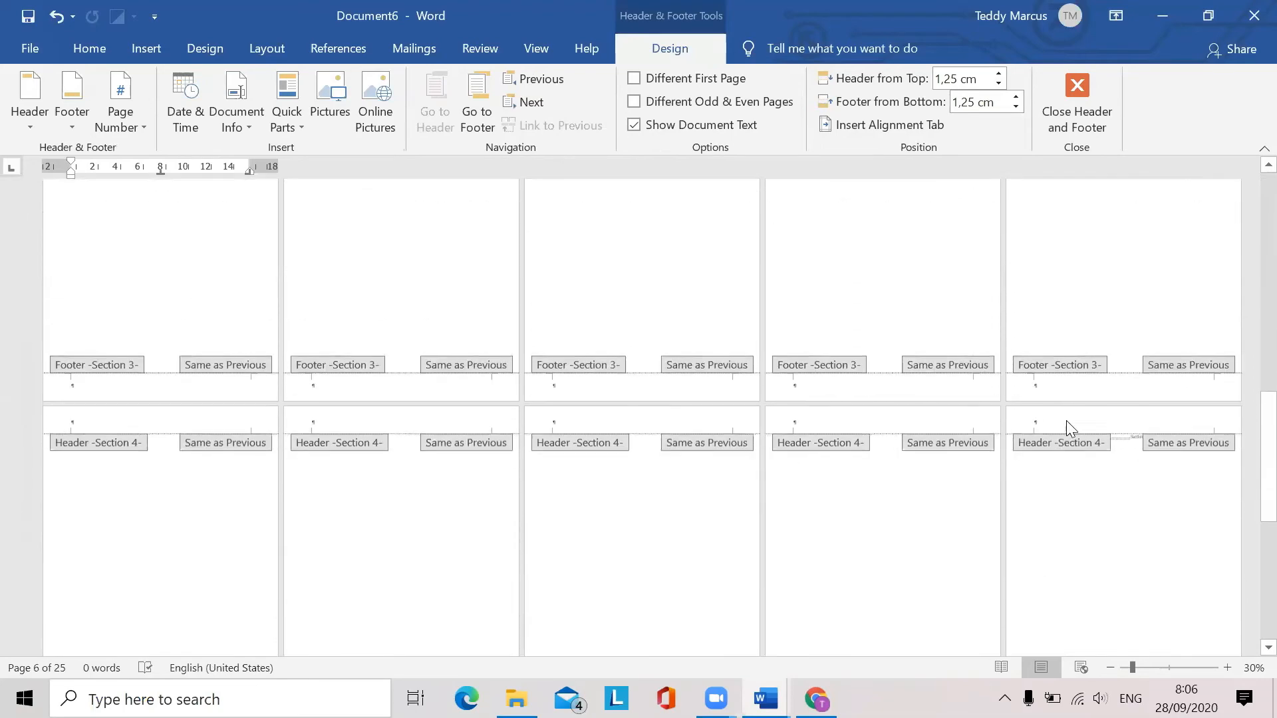
scroll(1077, 379, down, 3)
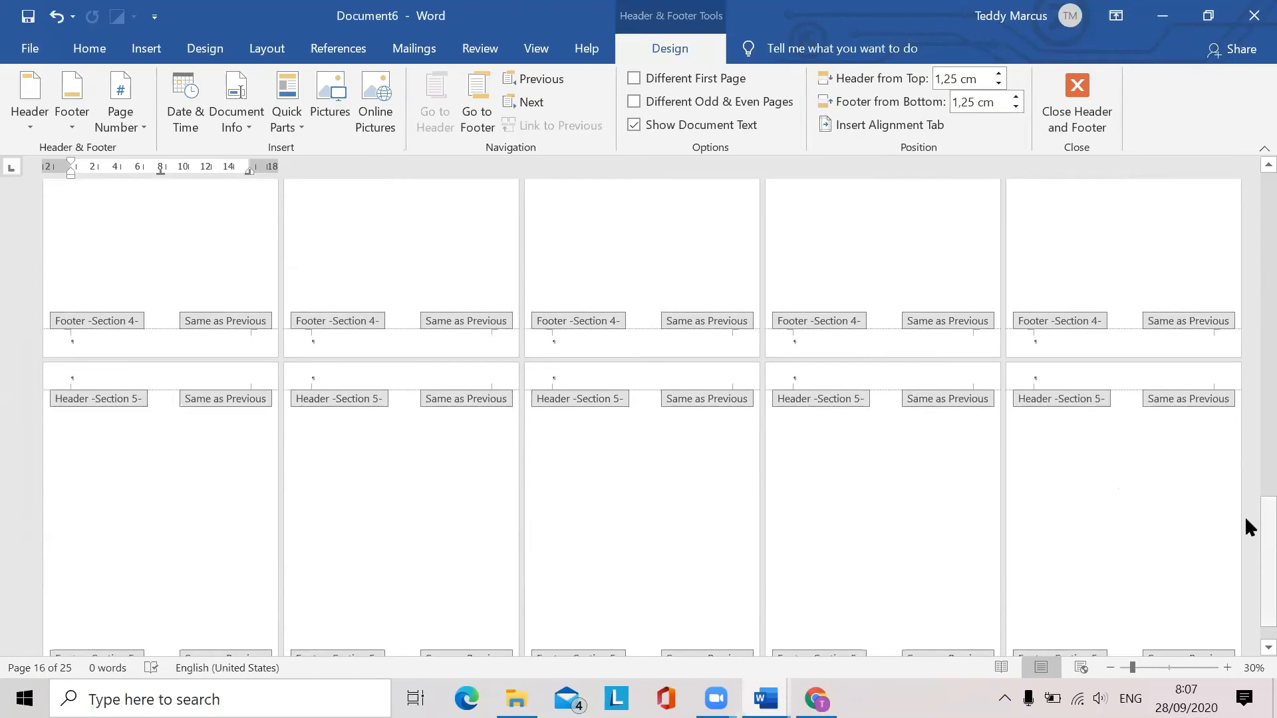
Insert a Plain Number 2 page number at the bottom of the page in the section 1 footer
drag(1249, 524, 1247, 195)
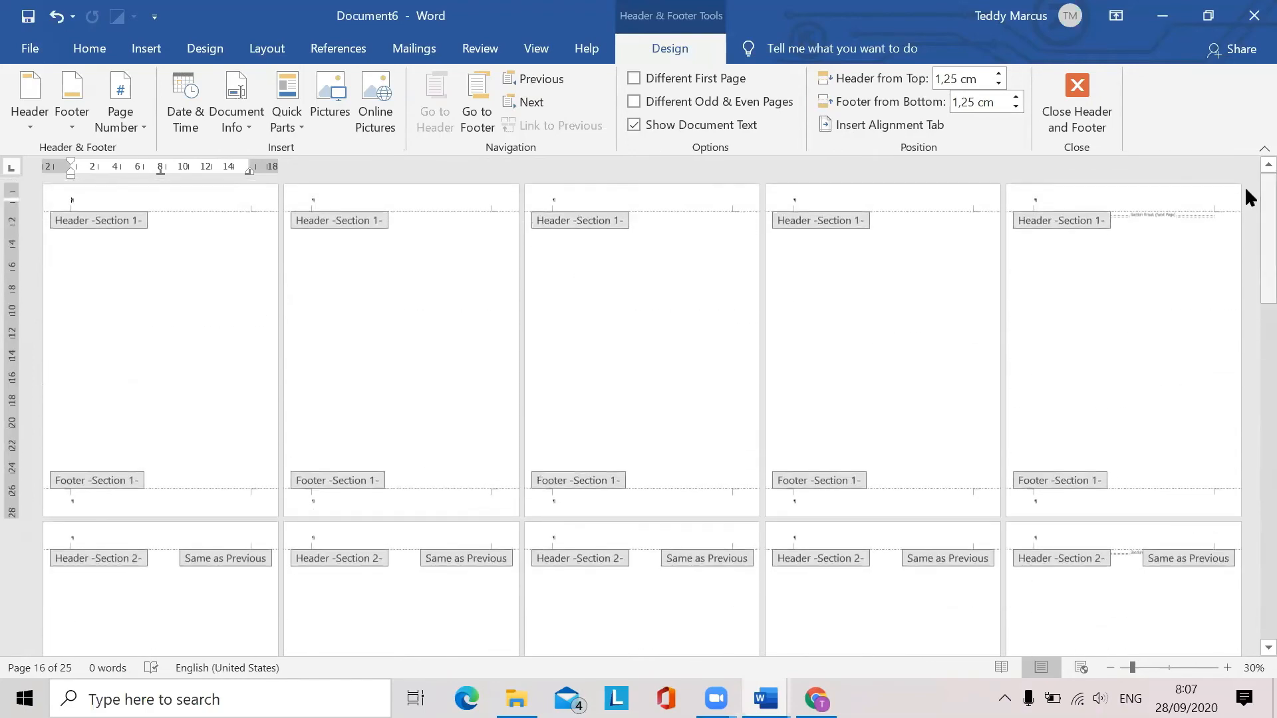
click(120, 500)
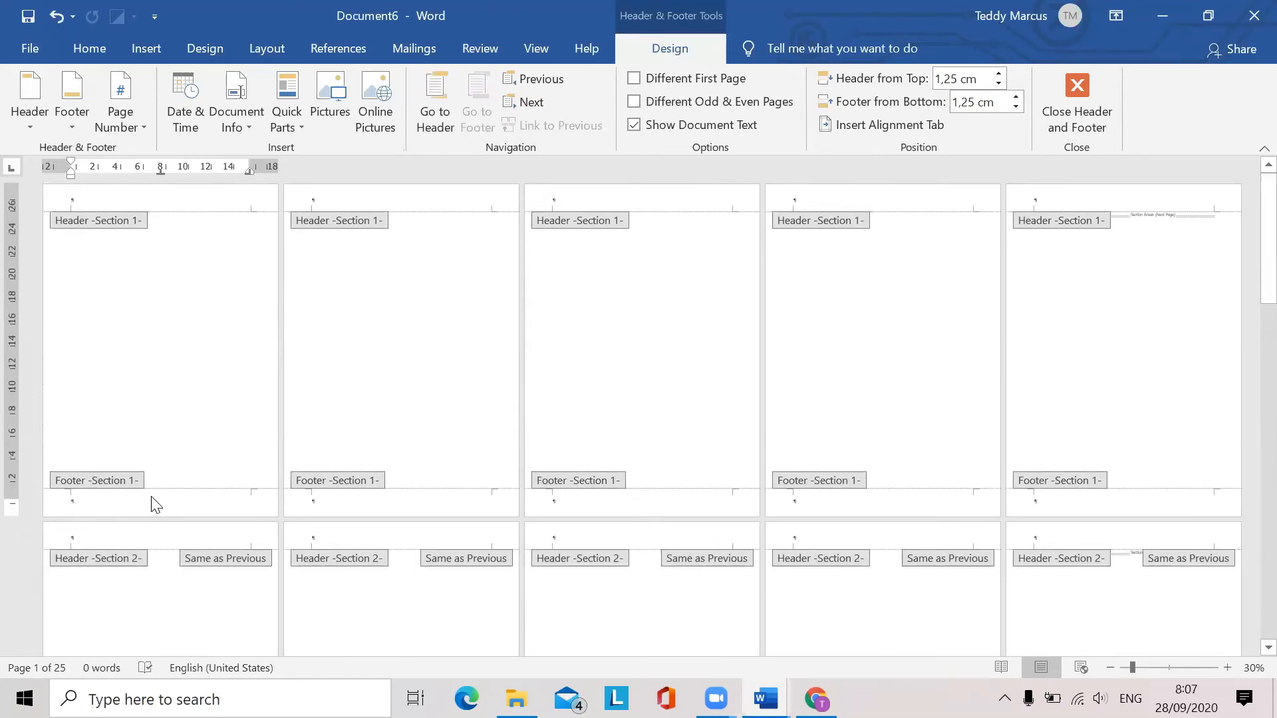
click(126, 127)
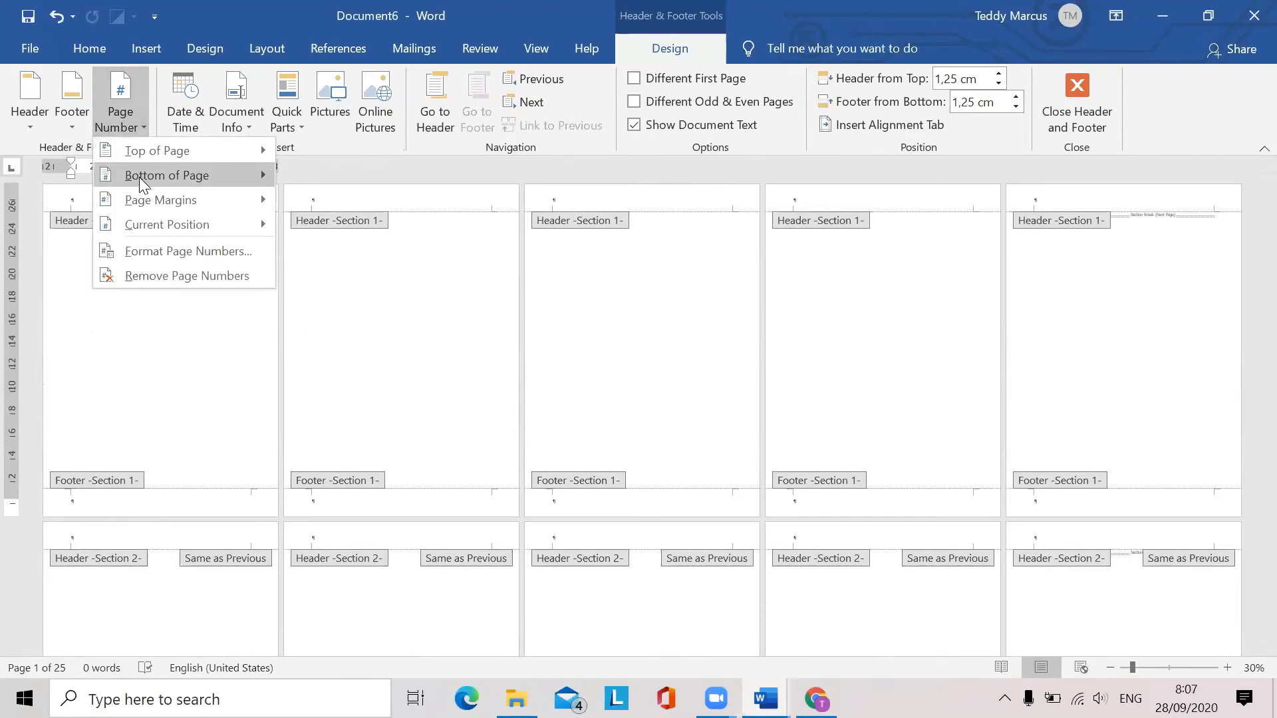
mouse_move(138, 177)
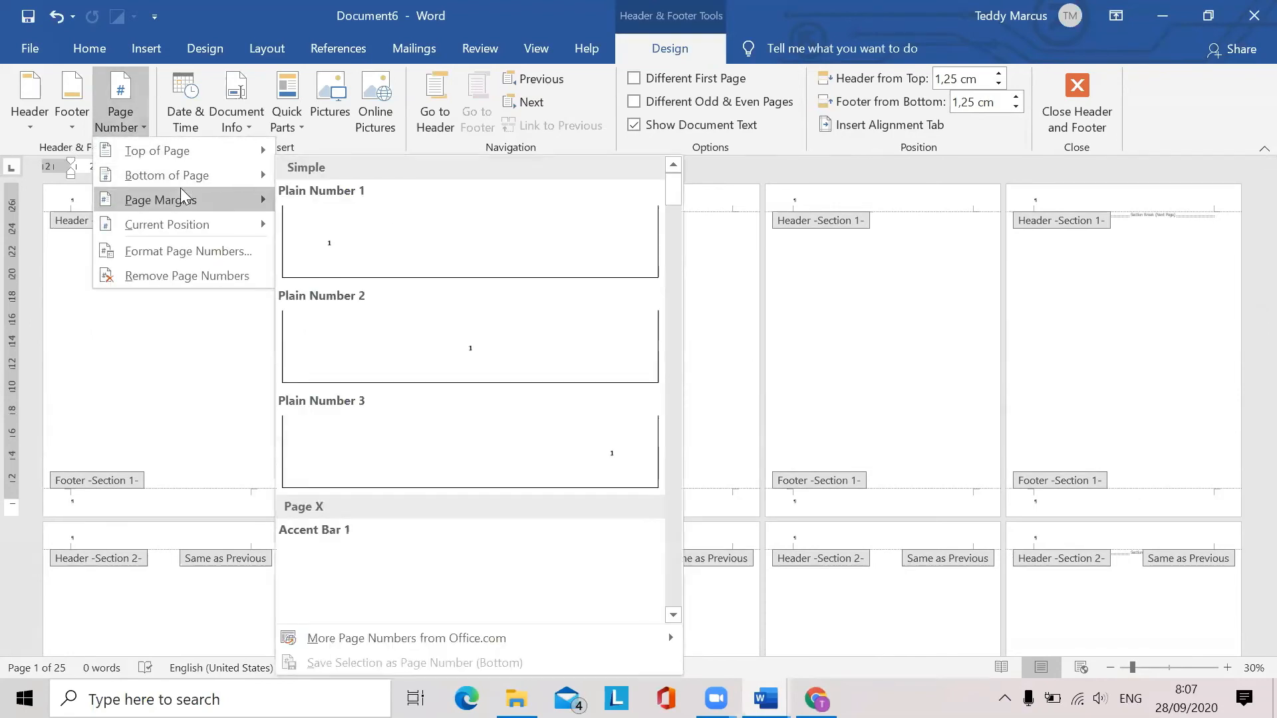
click(447, 358)
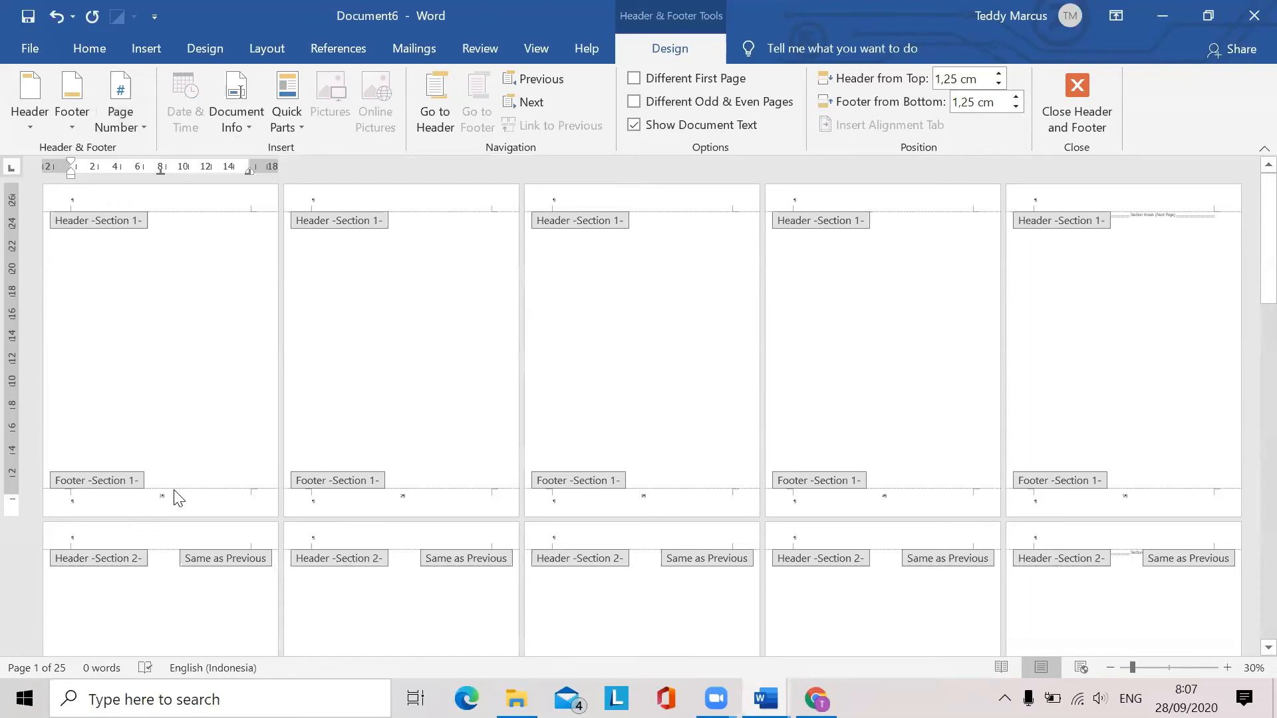
Set the font size of the page number in the page 1 footer to 48
double_click(156, 494)
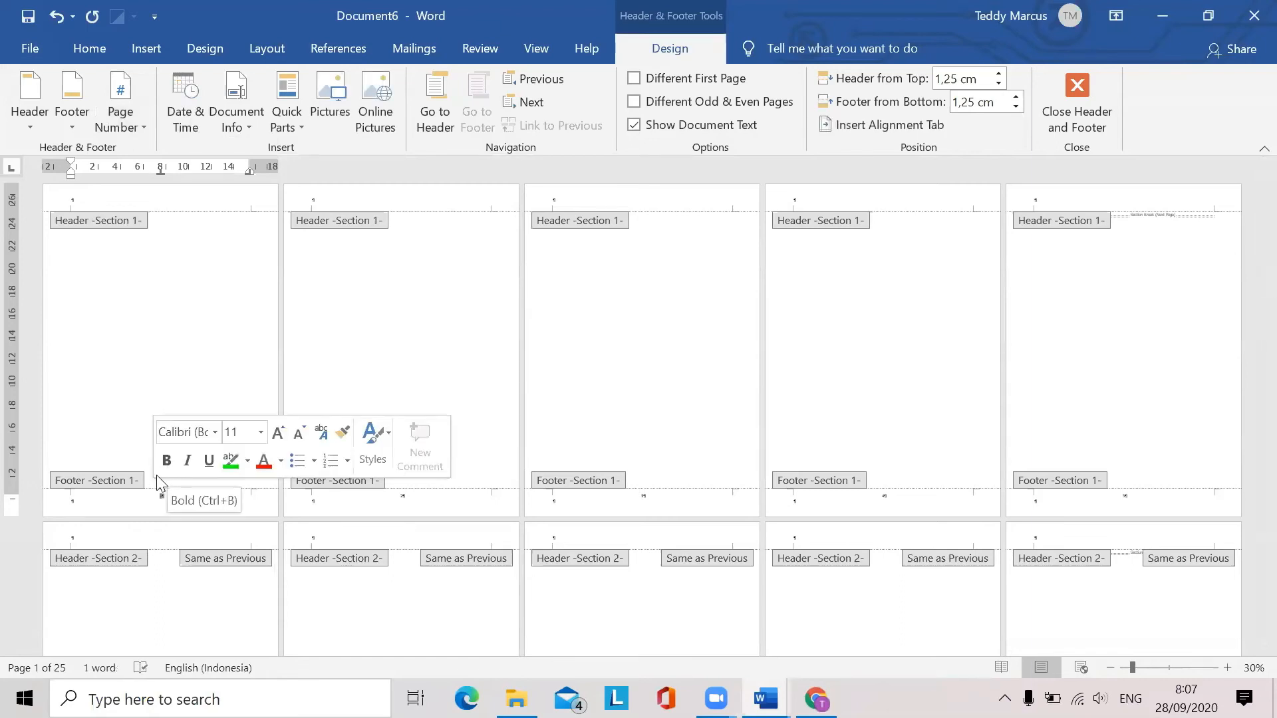
click(262, 436)
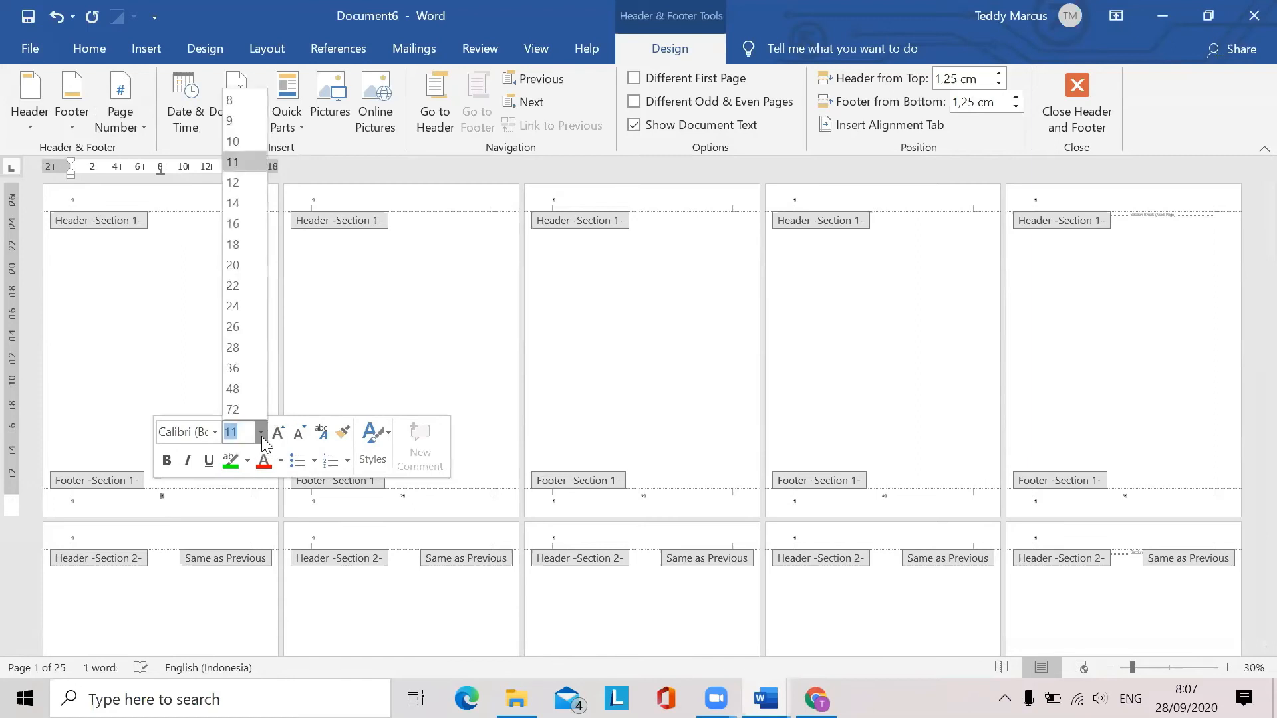
click(234, 390)
click(332, 334)
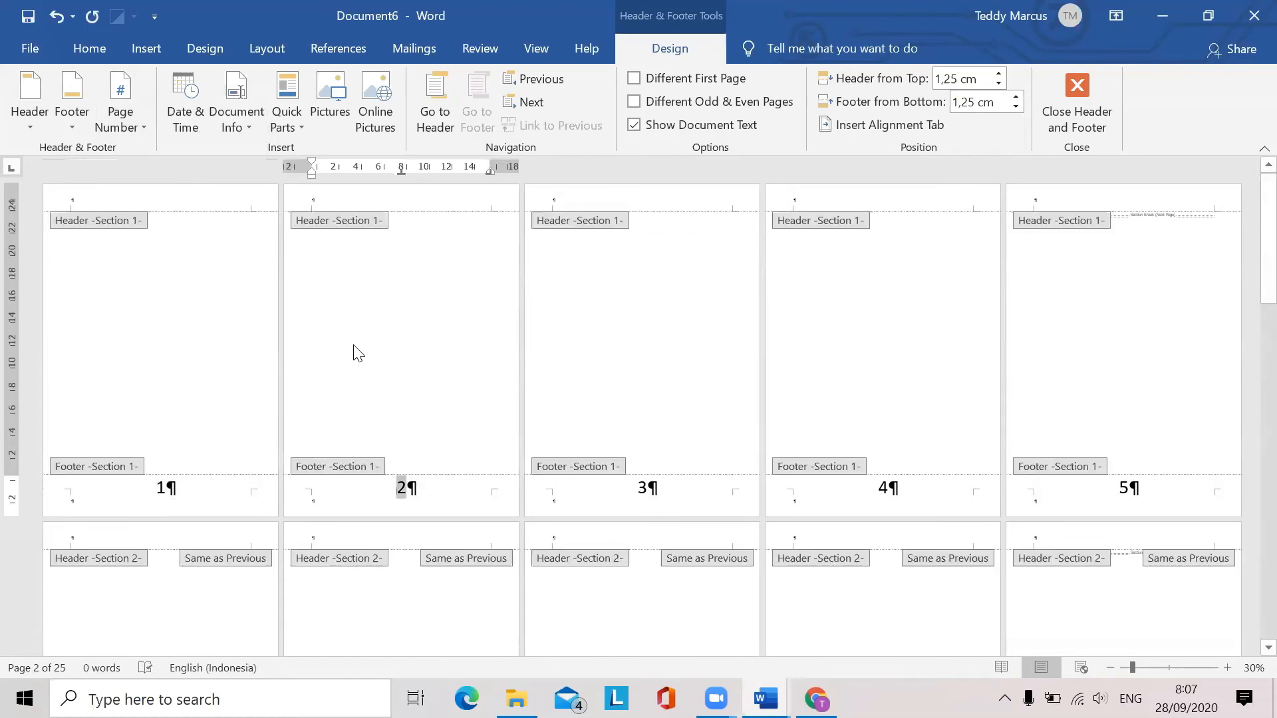
Compare the section 1 and section 2 footers, and insert the chapter label "BAB I-" before the page number in the page 1 footer
scroll(460, 401, down, 5)
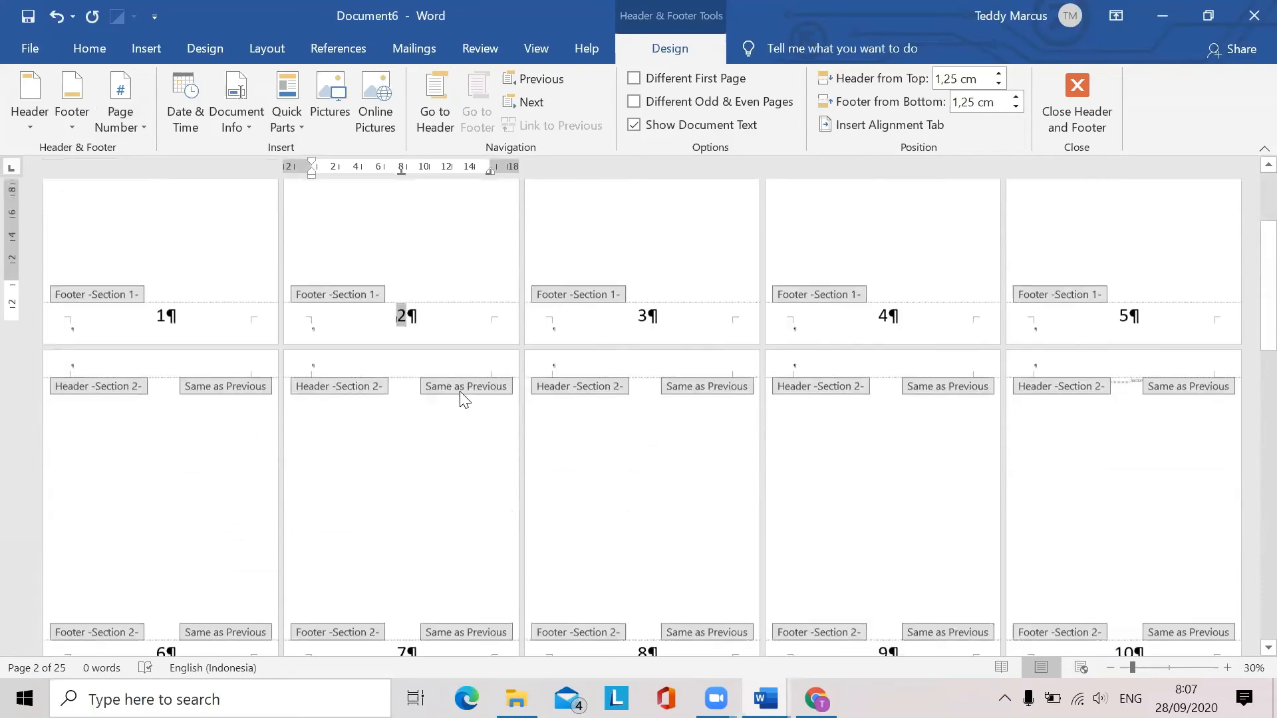
scroll(465, 400, down, 1)
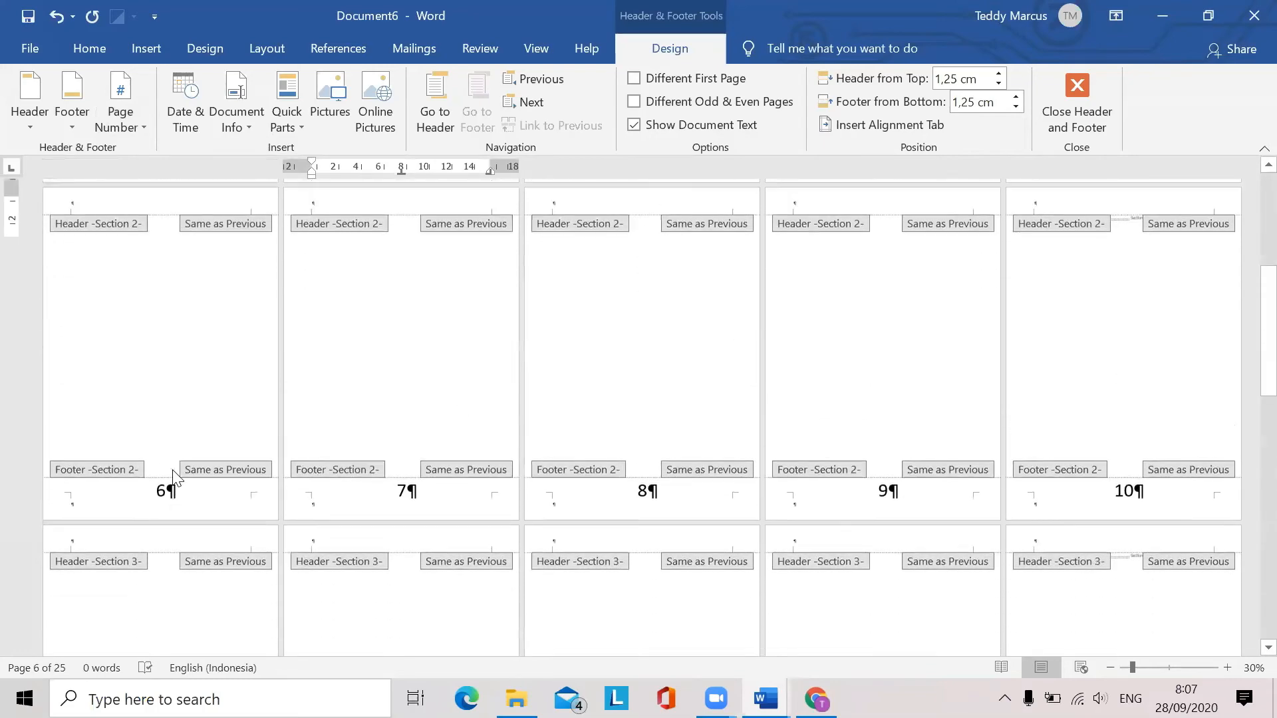
scroll(173, 472, up, 5)
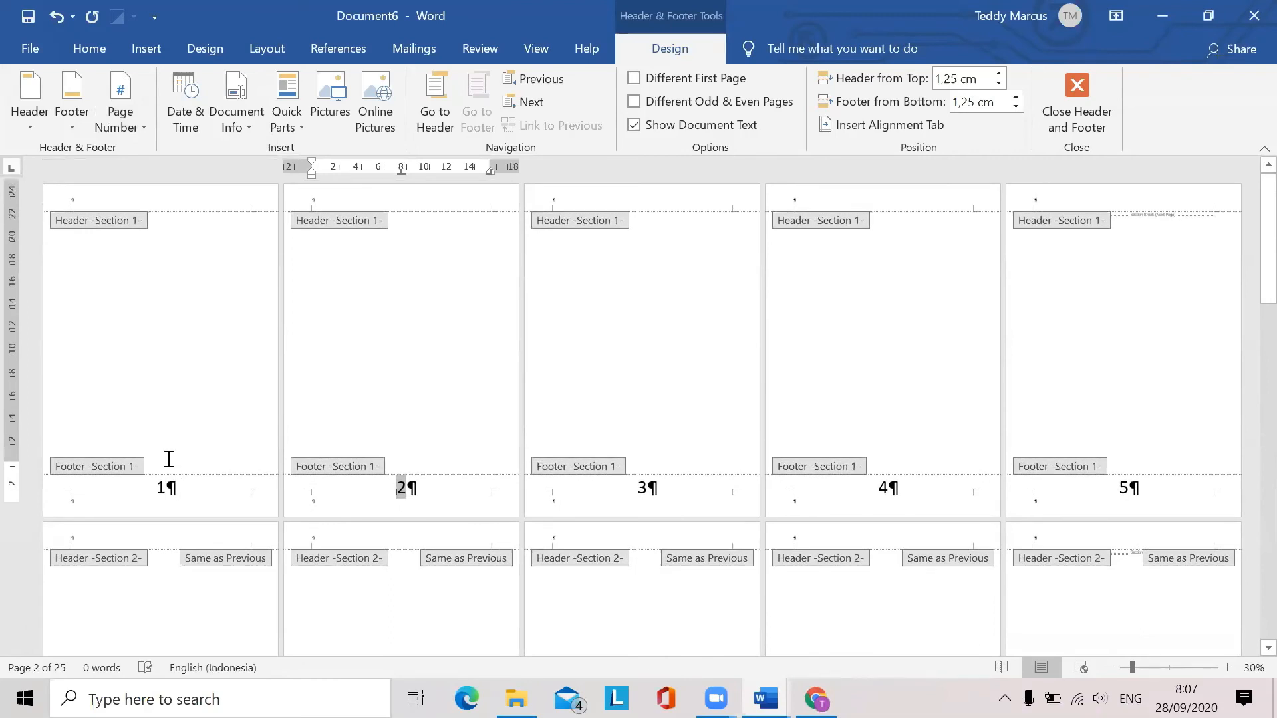
scroll(172, 467, down, 4)
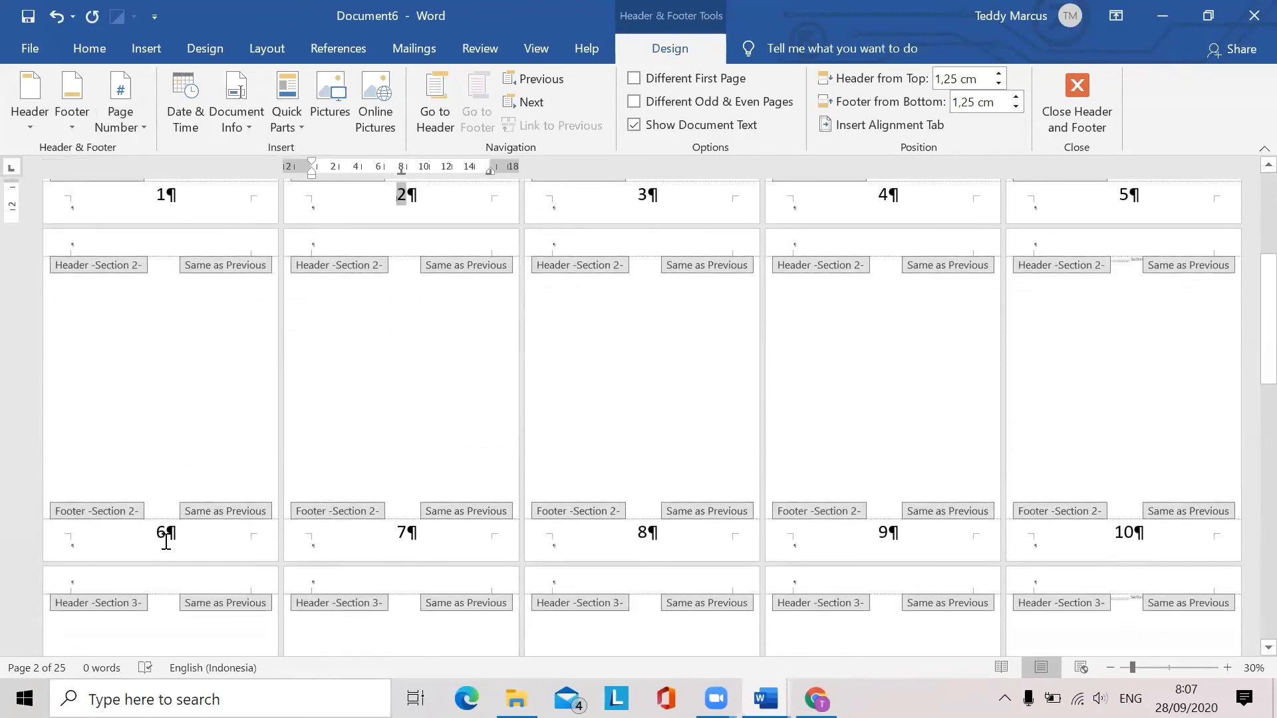
scroll(276, 326, up, 4)
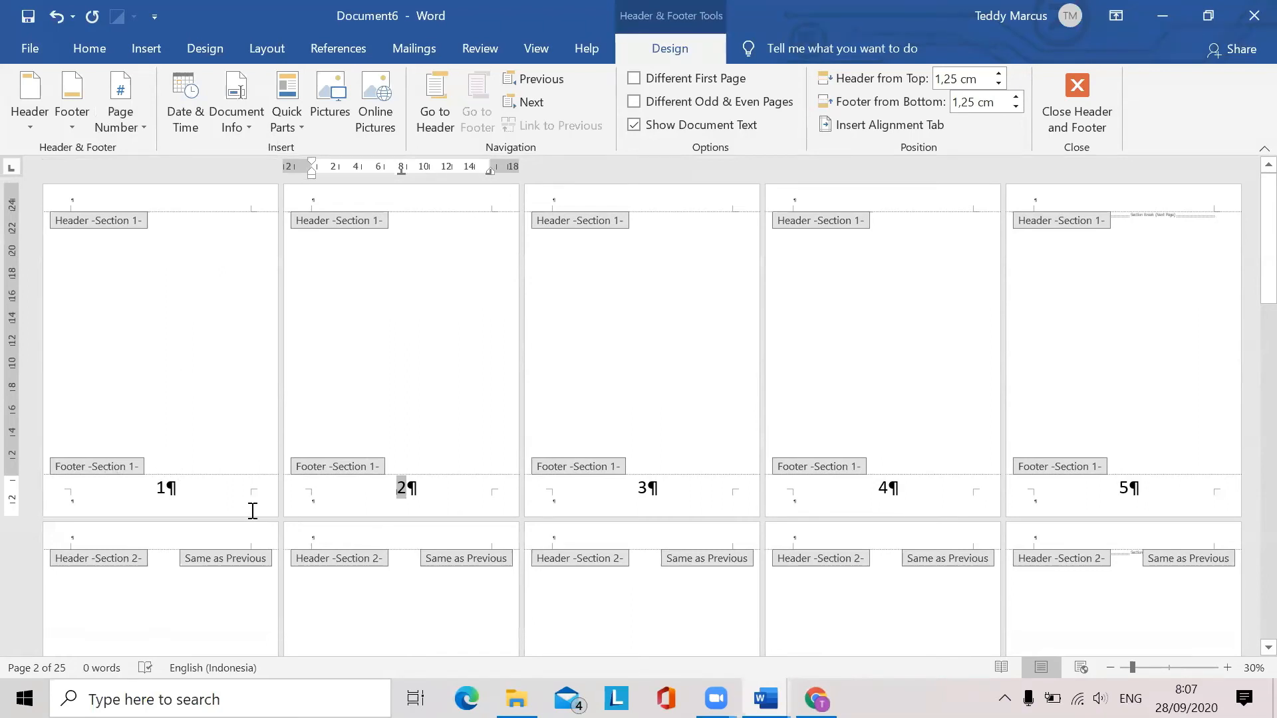
click(160, 480)
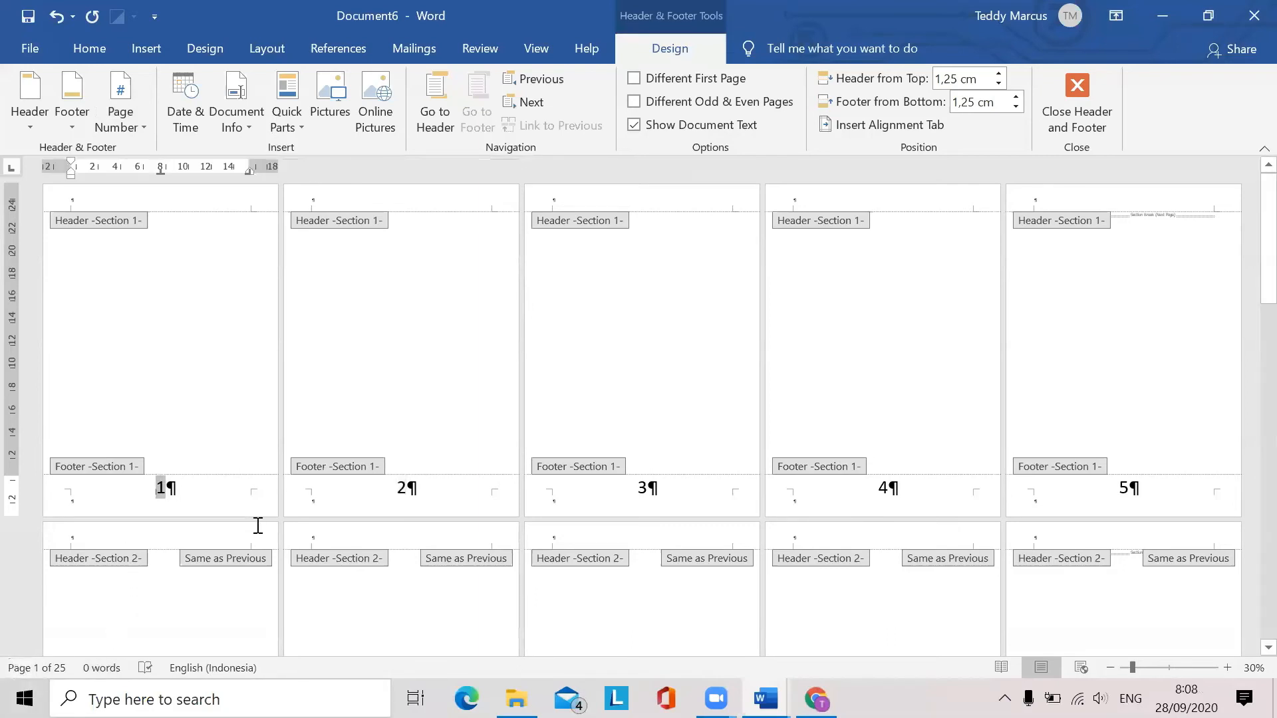
key(Left)
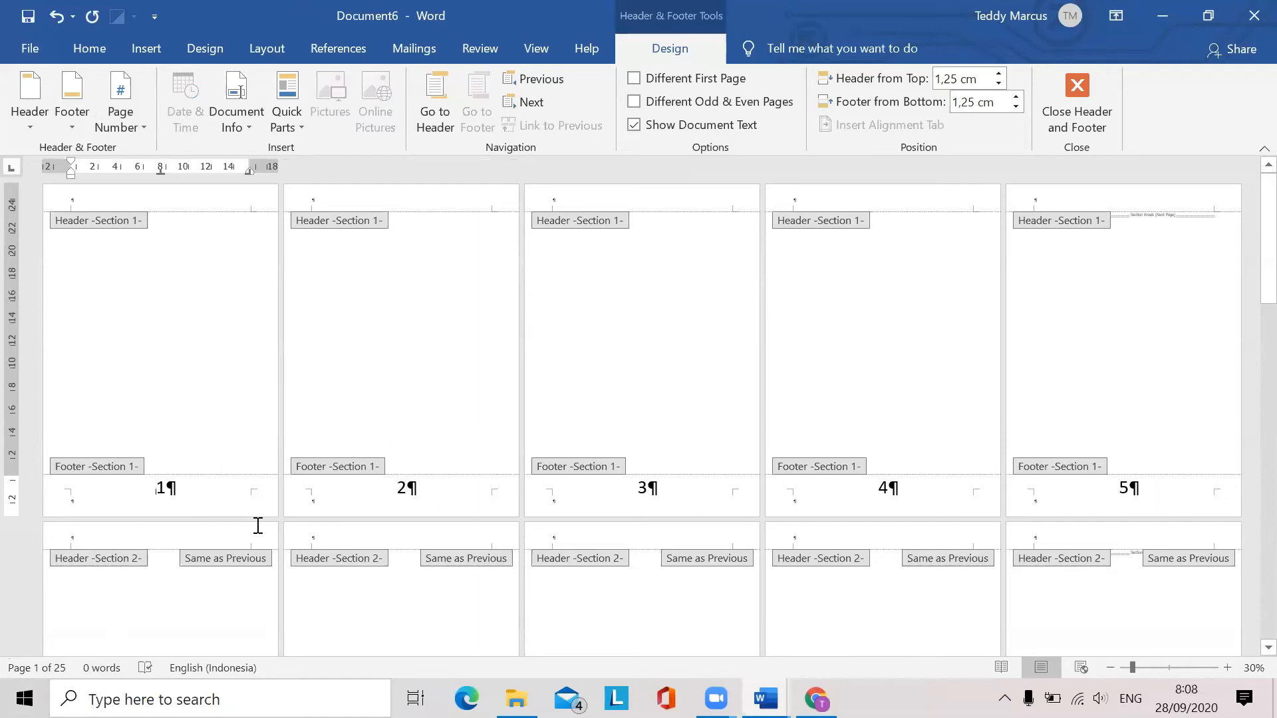
key(Right)
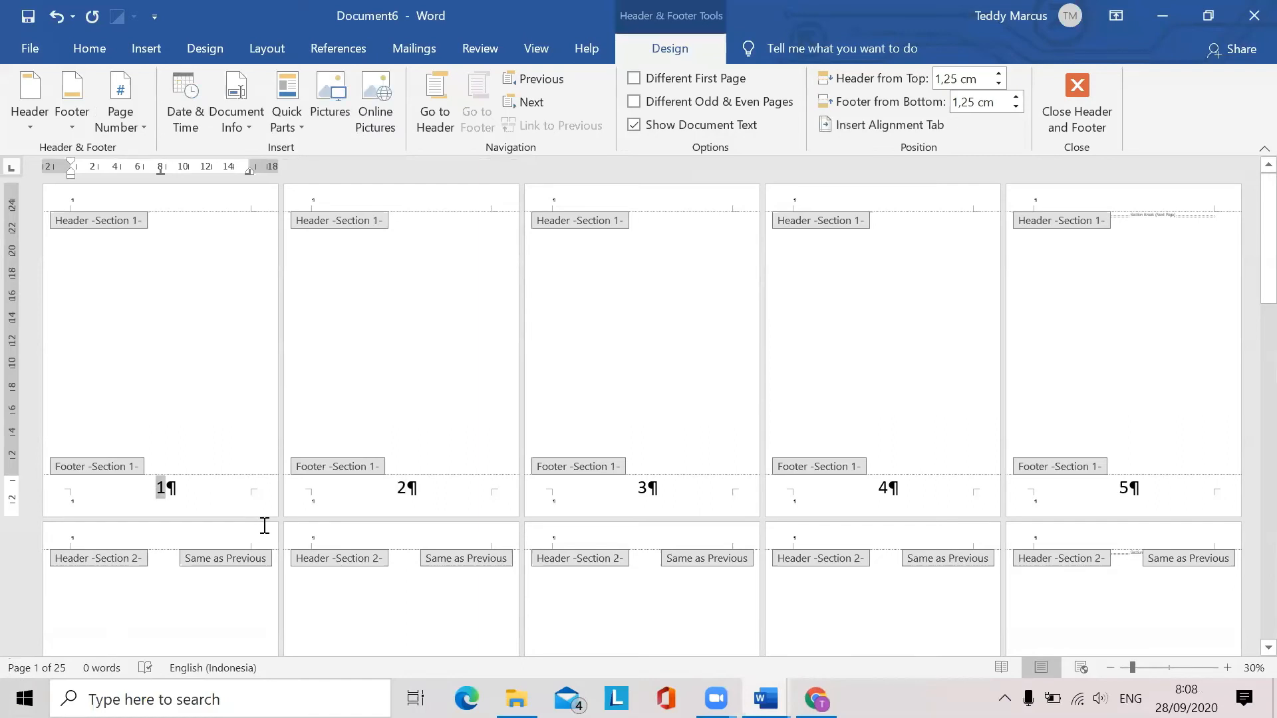
key(Left)
key(Caps_Lock)
text(BA)
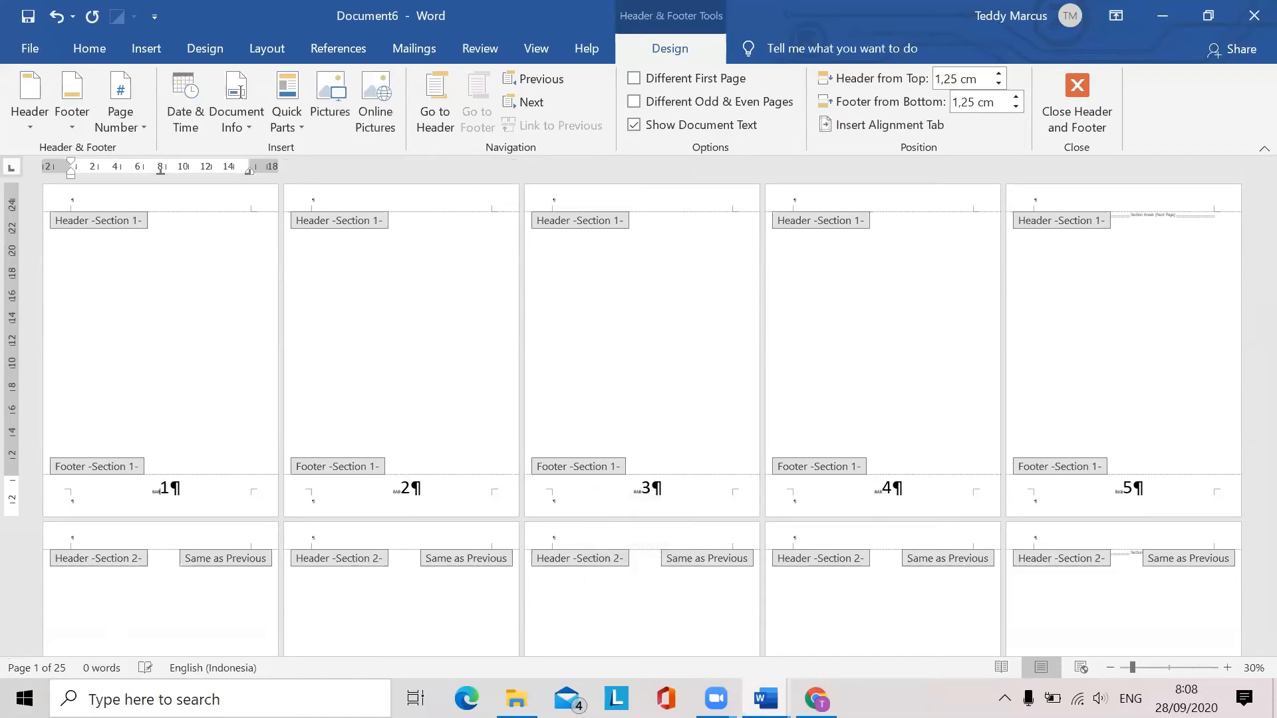
text(B)
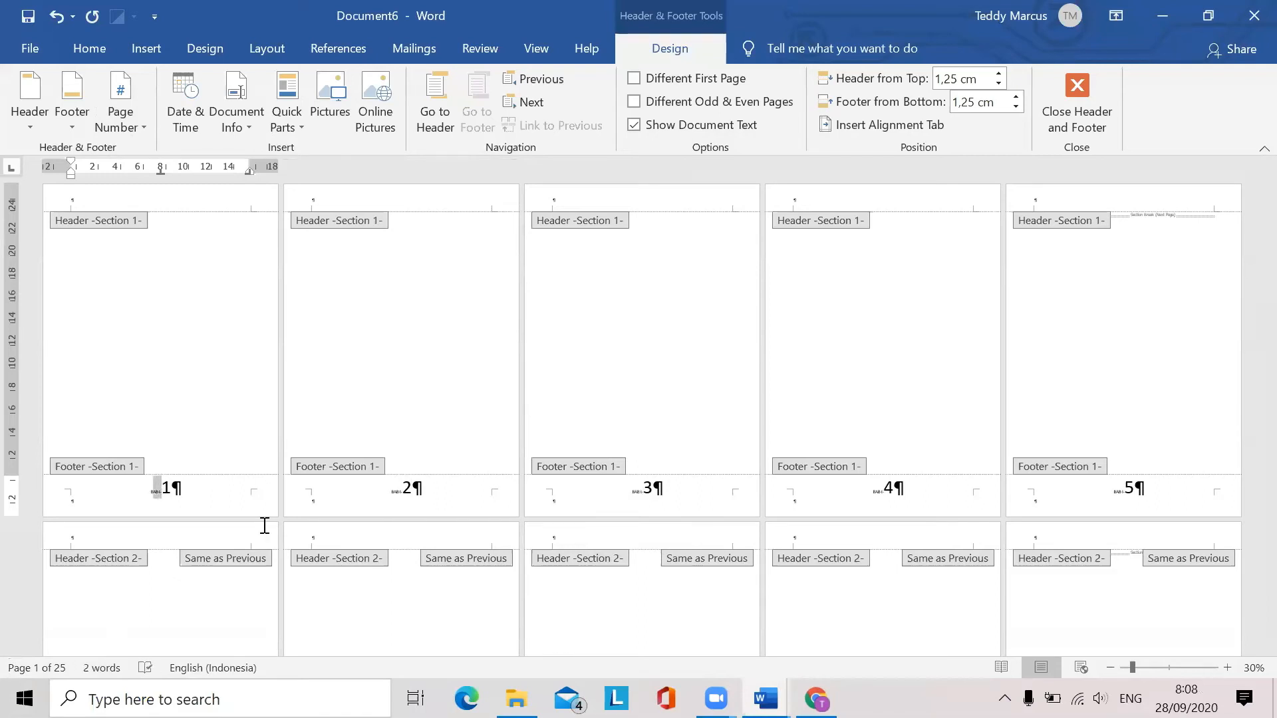
Set the font size of the "BAB I-" label in the page 1 footer to 48
right_click(155, 490)
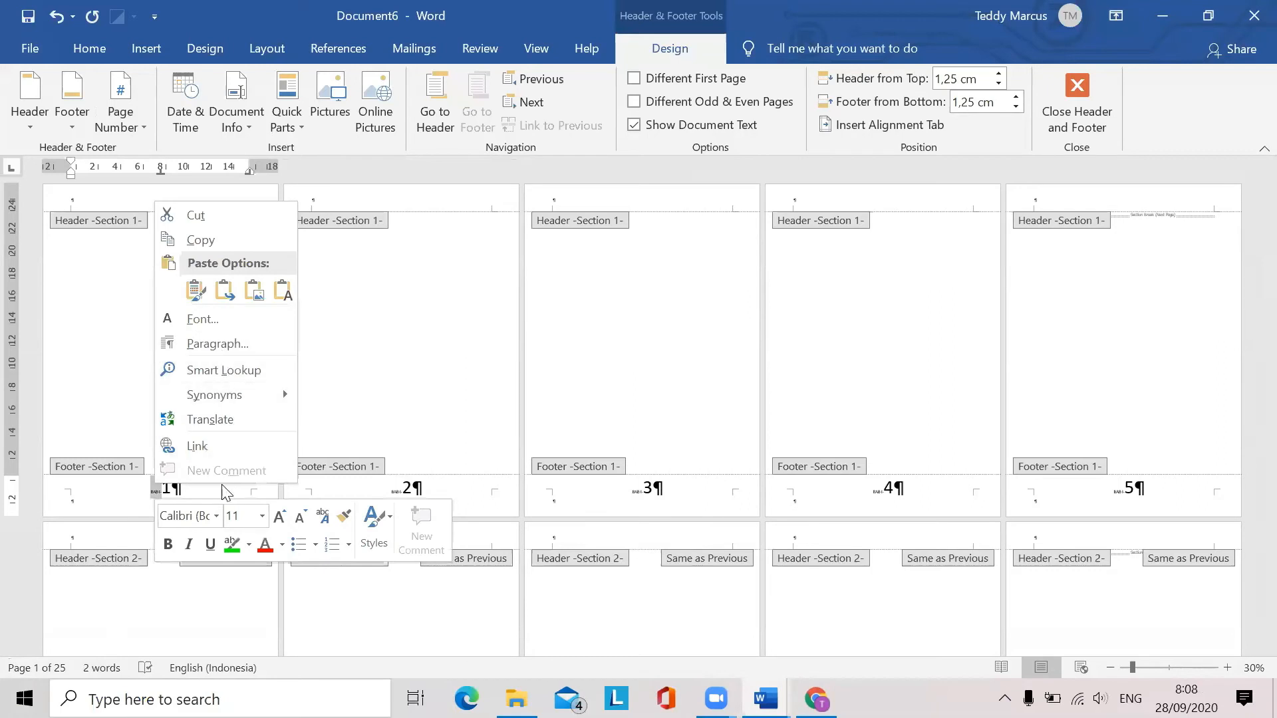
click(260, 518)
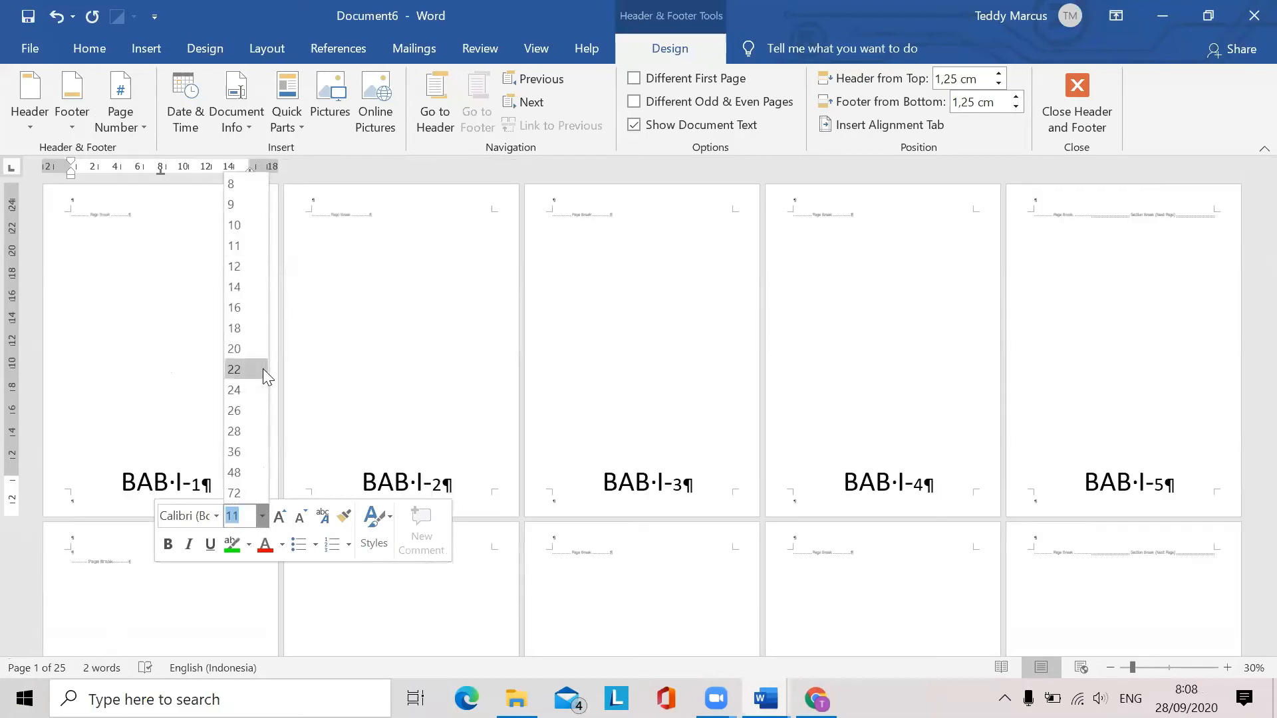
click(245, 471)
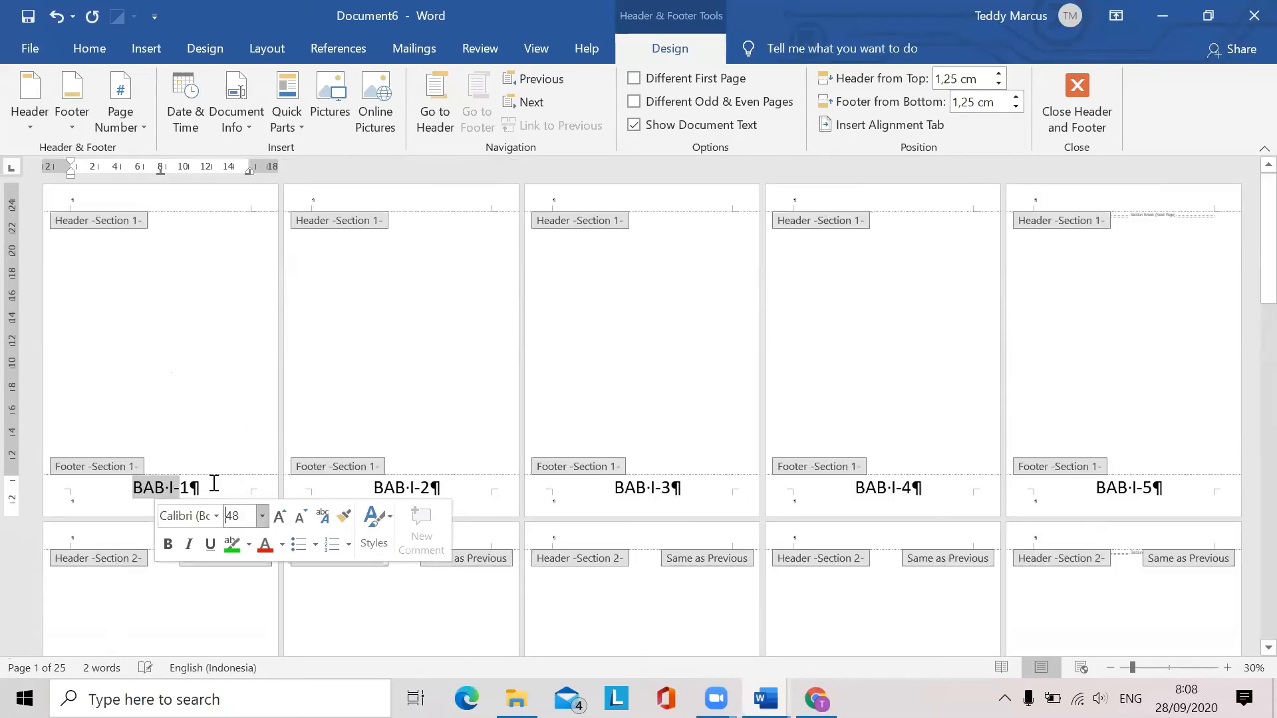
click(195, 488)
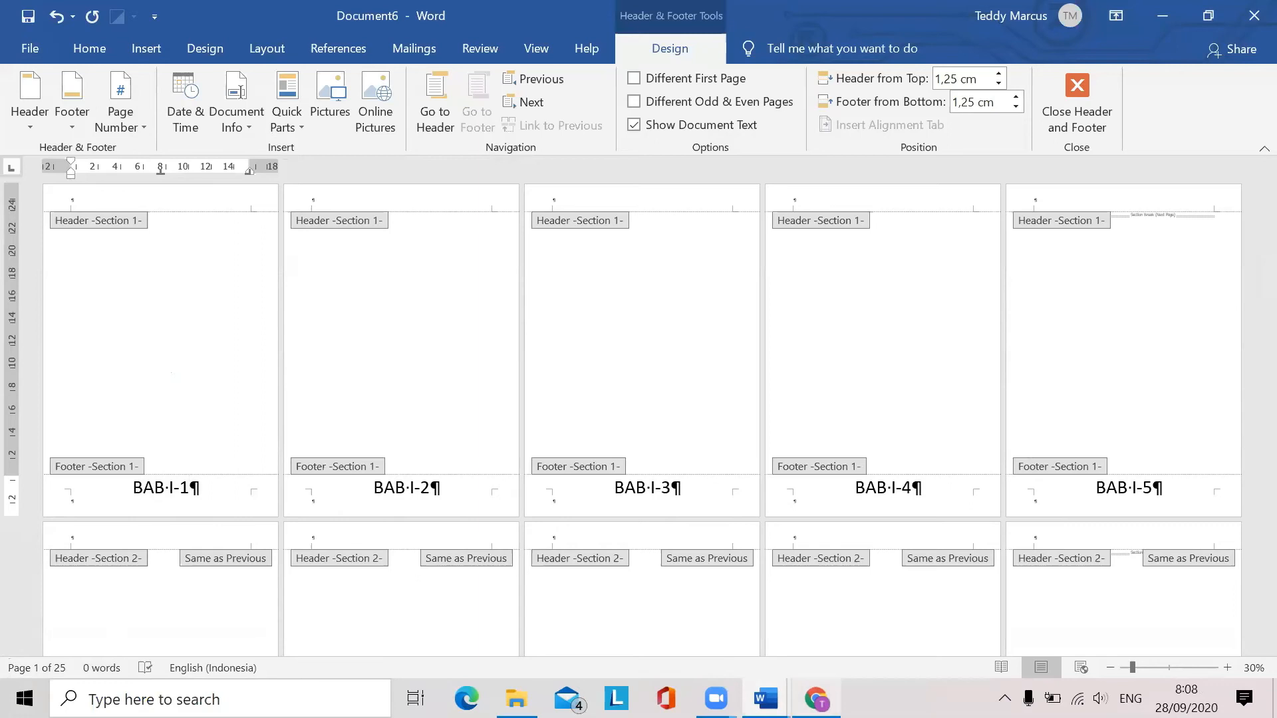
Switch to the assignment PDF in Chrome to check the required chapter footer layout, and return to Word
click(816, 698)
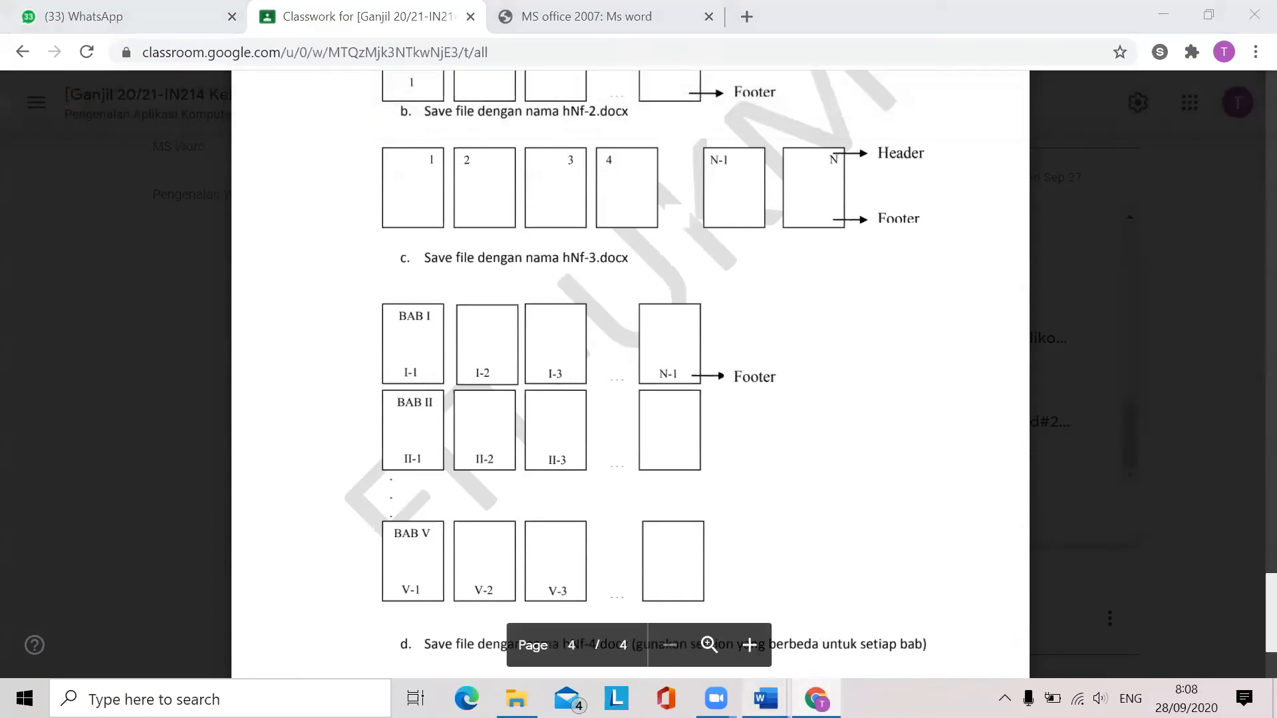
mouse_move(765, 699)
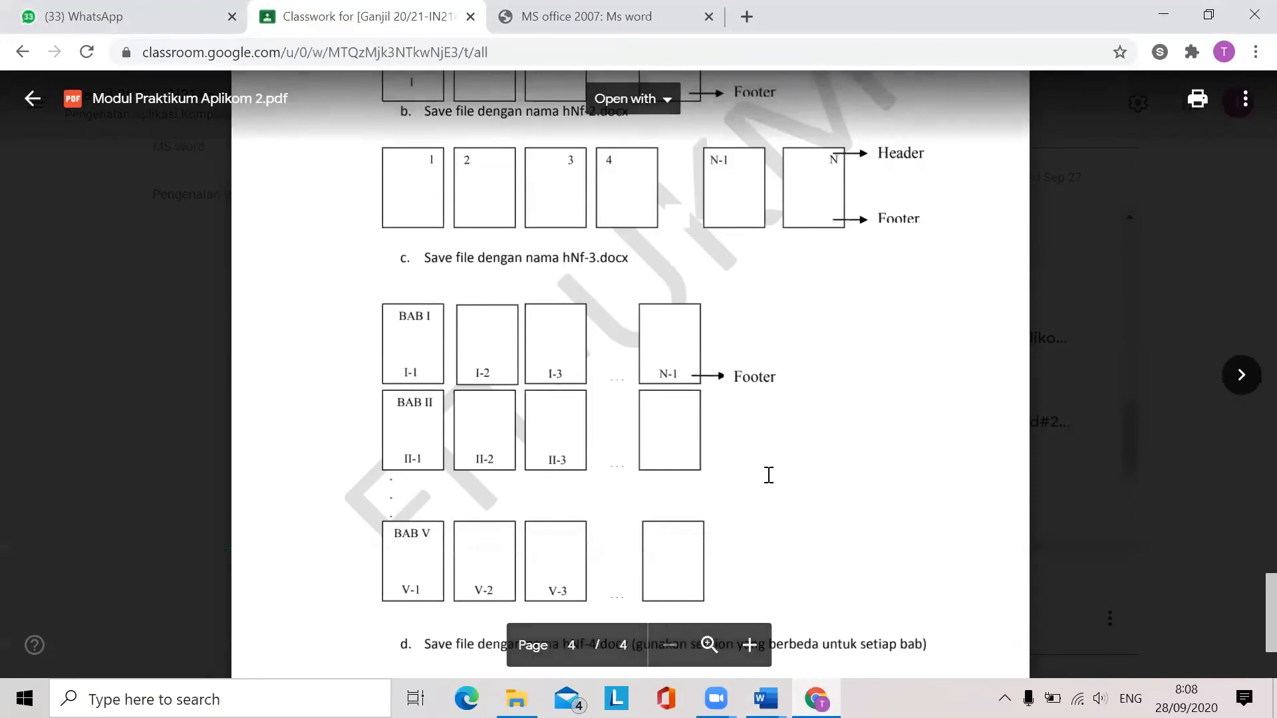
key(alt+Tab)
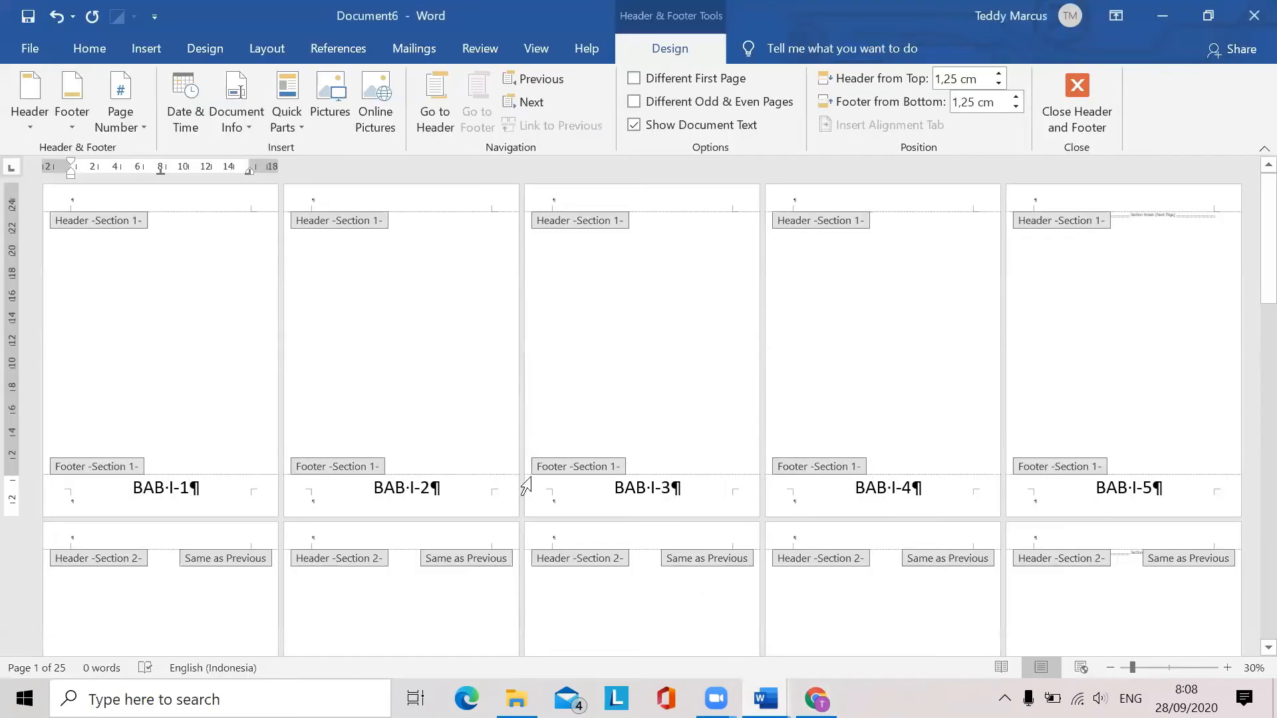
Unlink the section 2 footer on page 6 from the previous section
scroll(639, 556, down, 5)
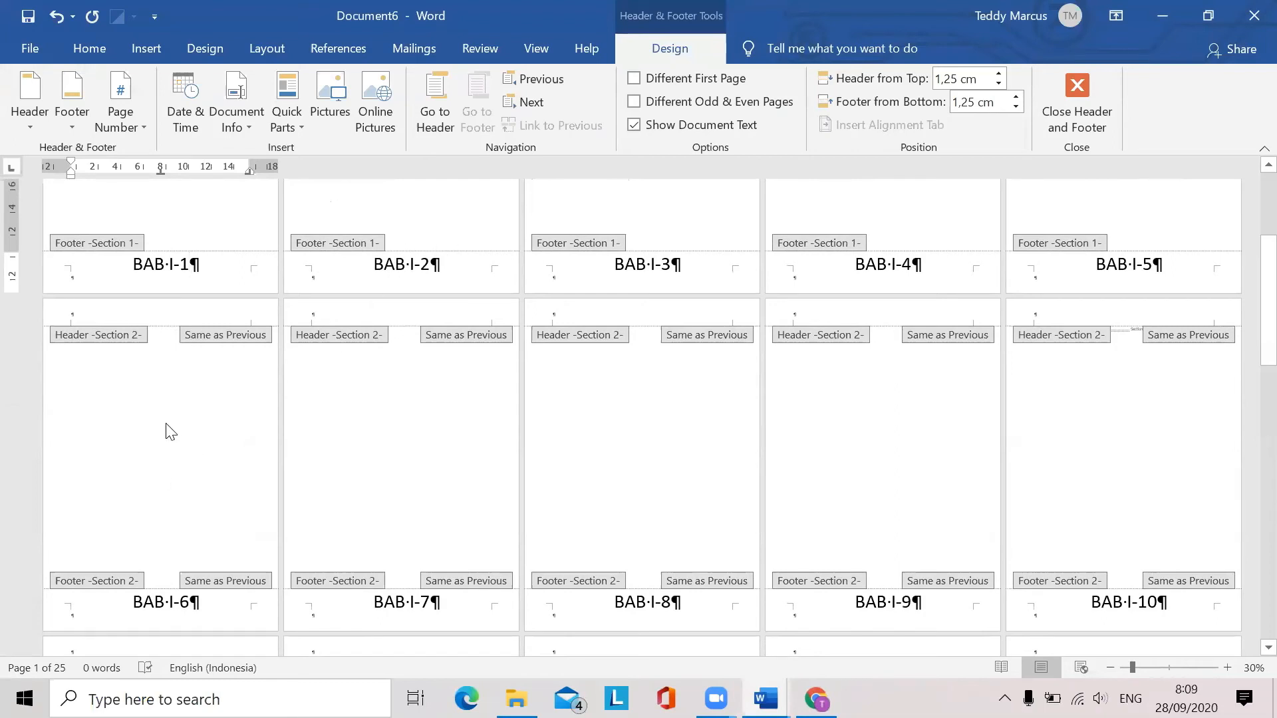
scroll(485, 462, down, 1)
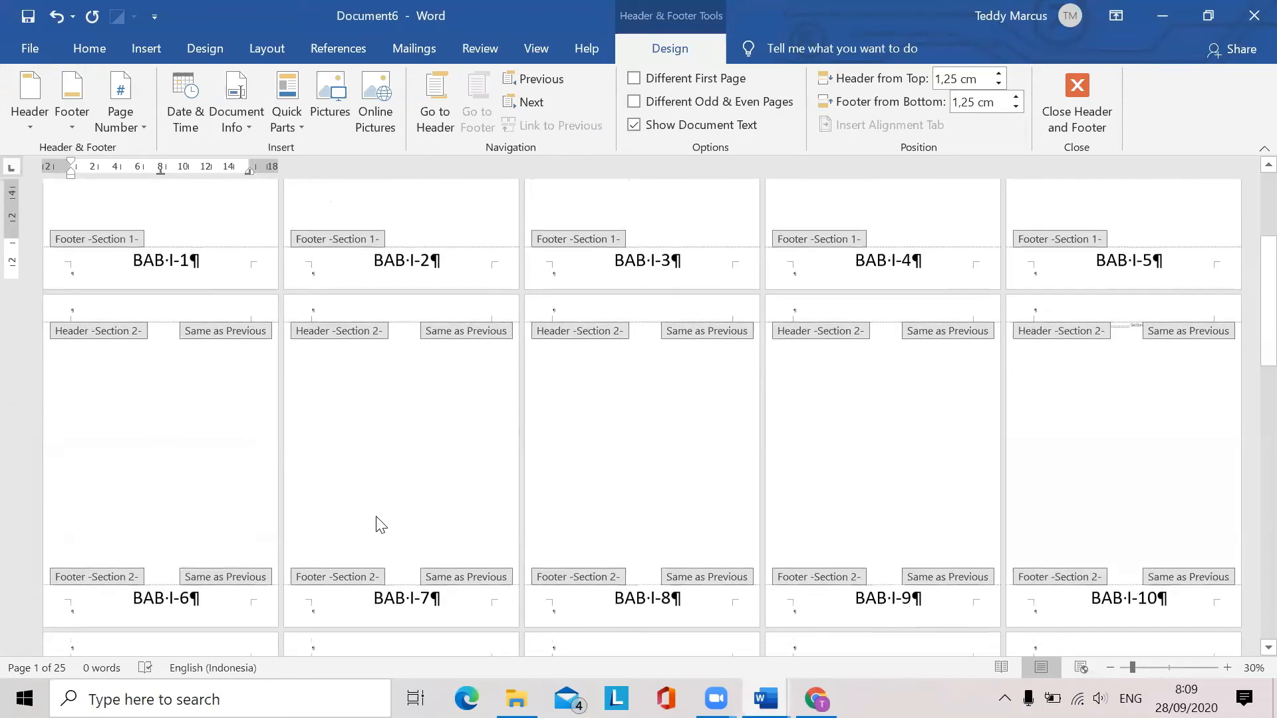
scroll(121, 605, down, 1)
click(120, 587)
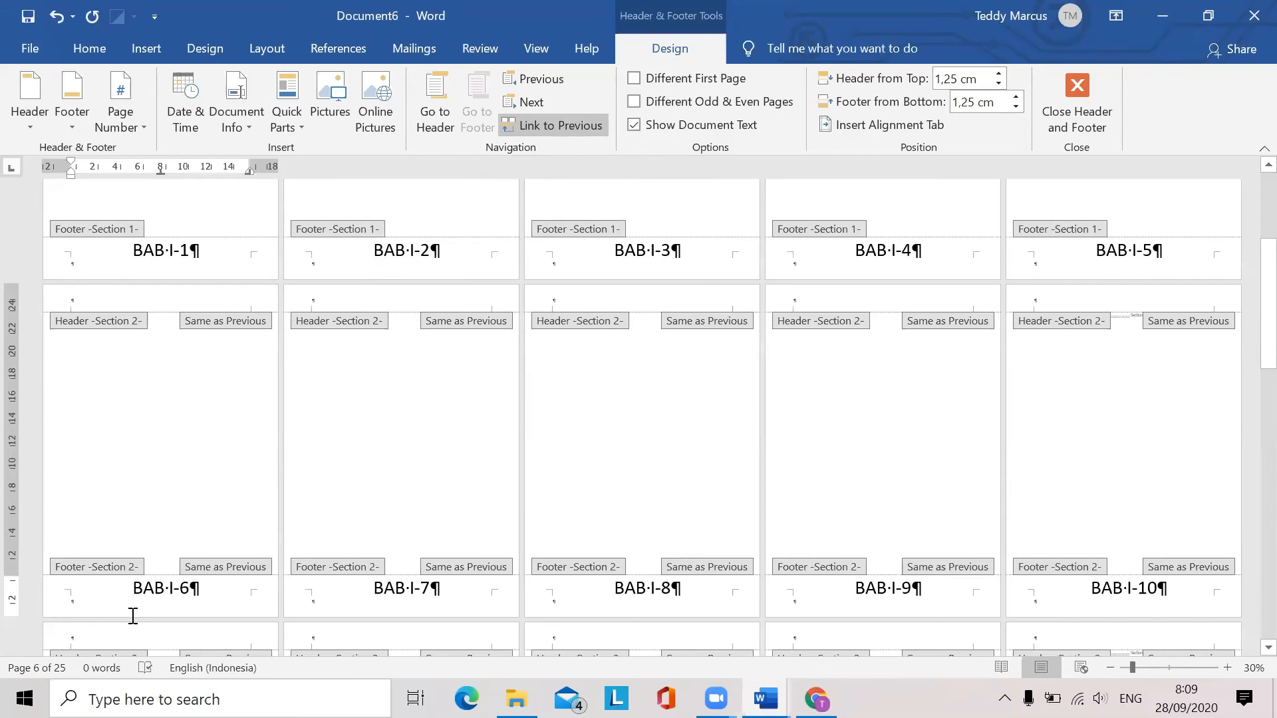
click(549, 129)
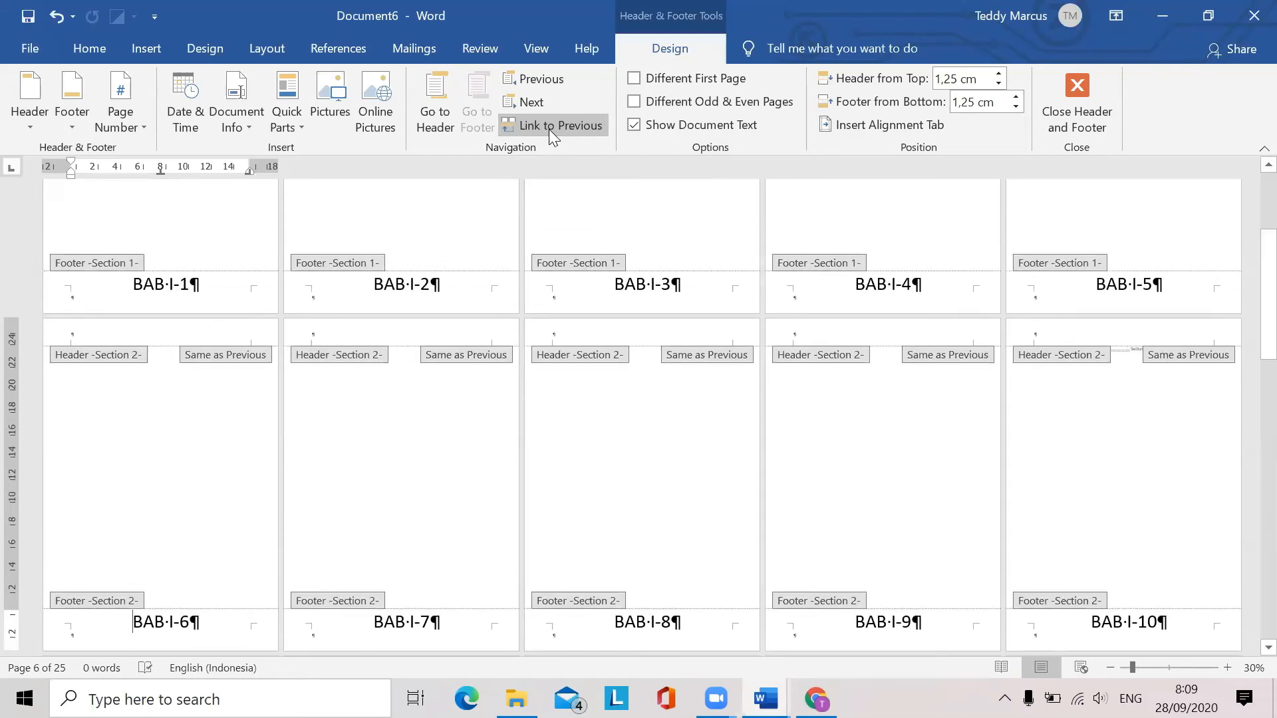
scroll(285, 536, down, 2)
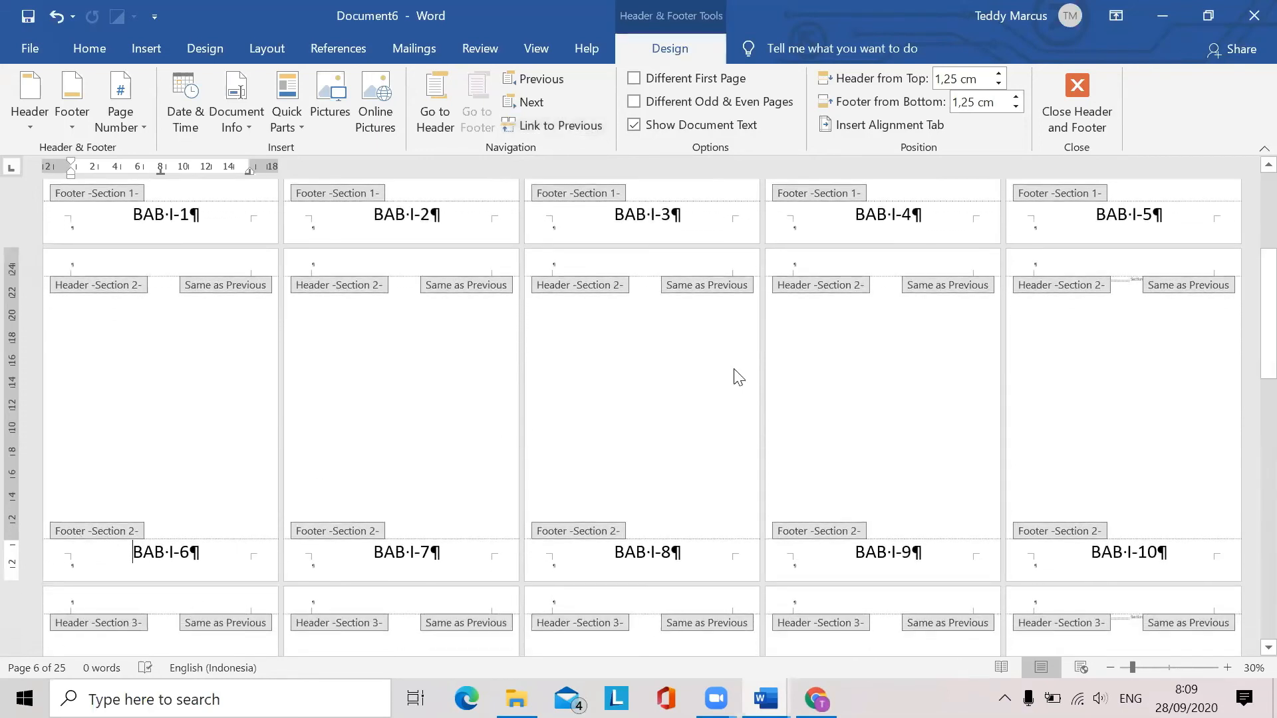
Reconnect the section 2 footer to the previous section, accepting deletion of its own footer, and unlink it again
click(552, 129)
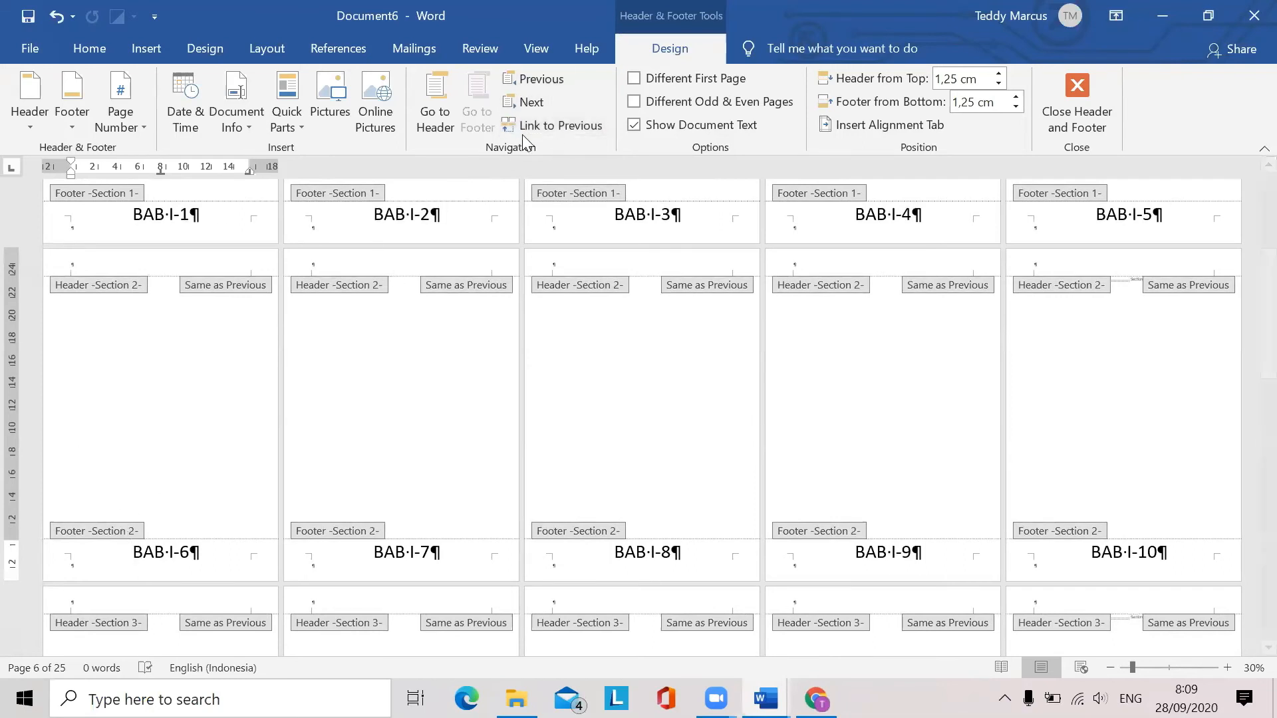
click(540, 128)
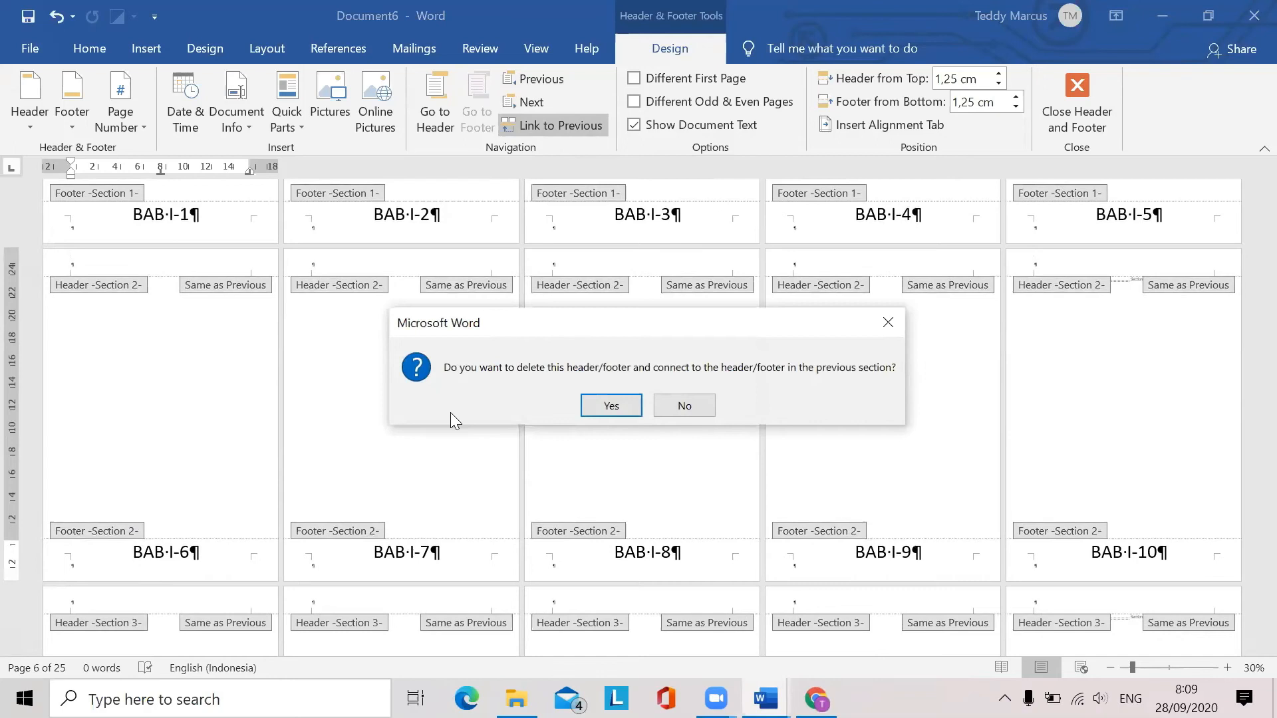
click(611, 406)
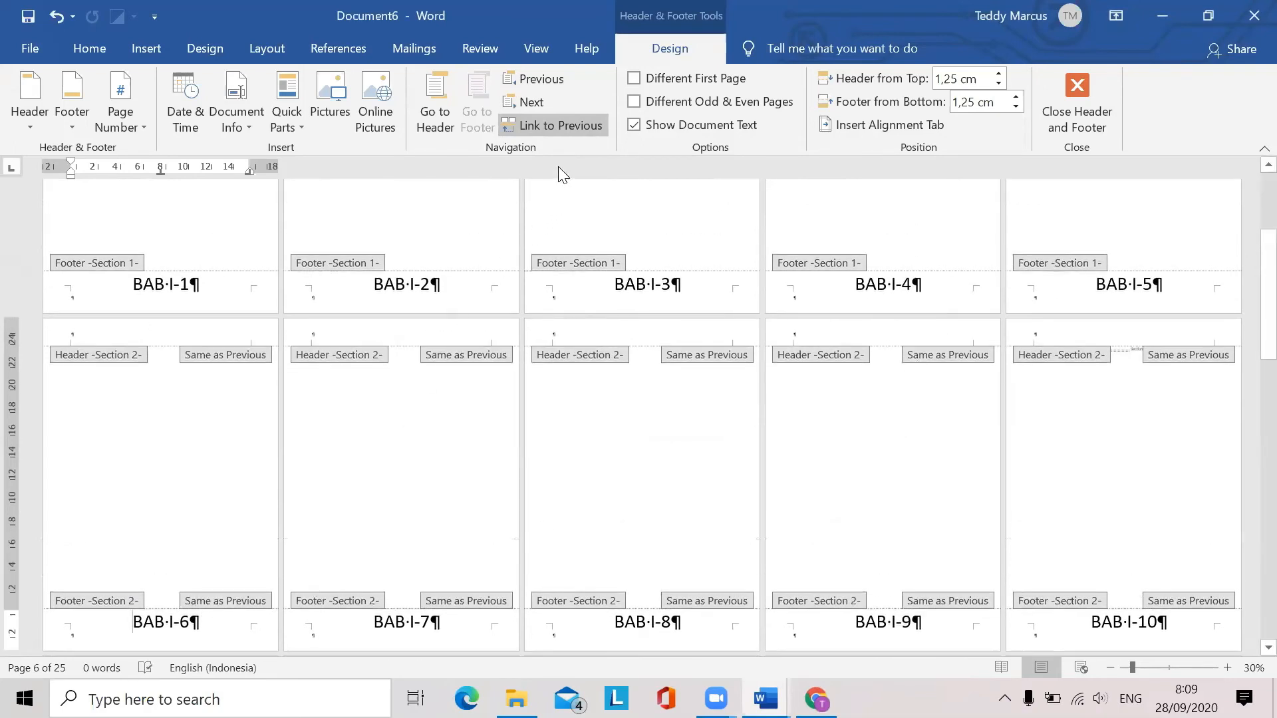
click(573, 125)
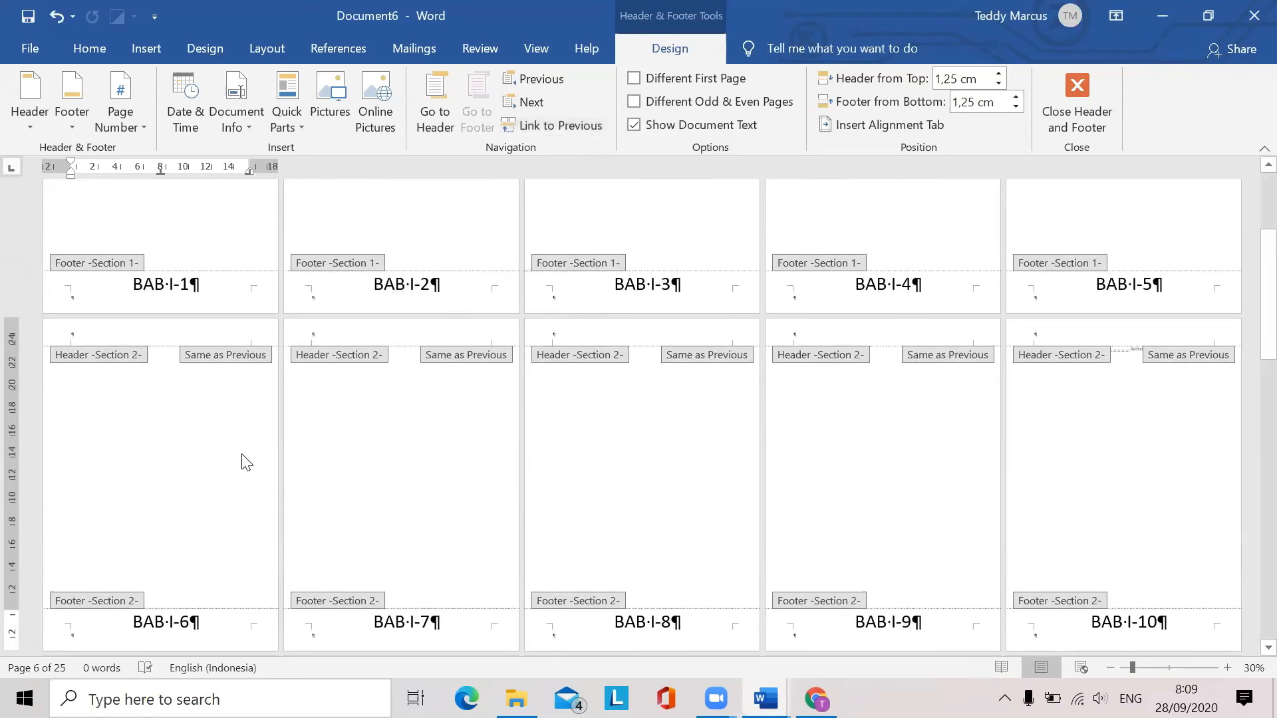
Change the chapter label in the section 2 footer on page 6 to "BAB II"
scroll(242, 456, down, 3)
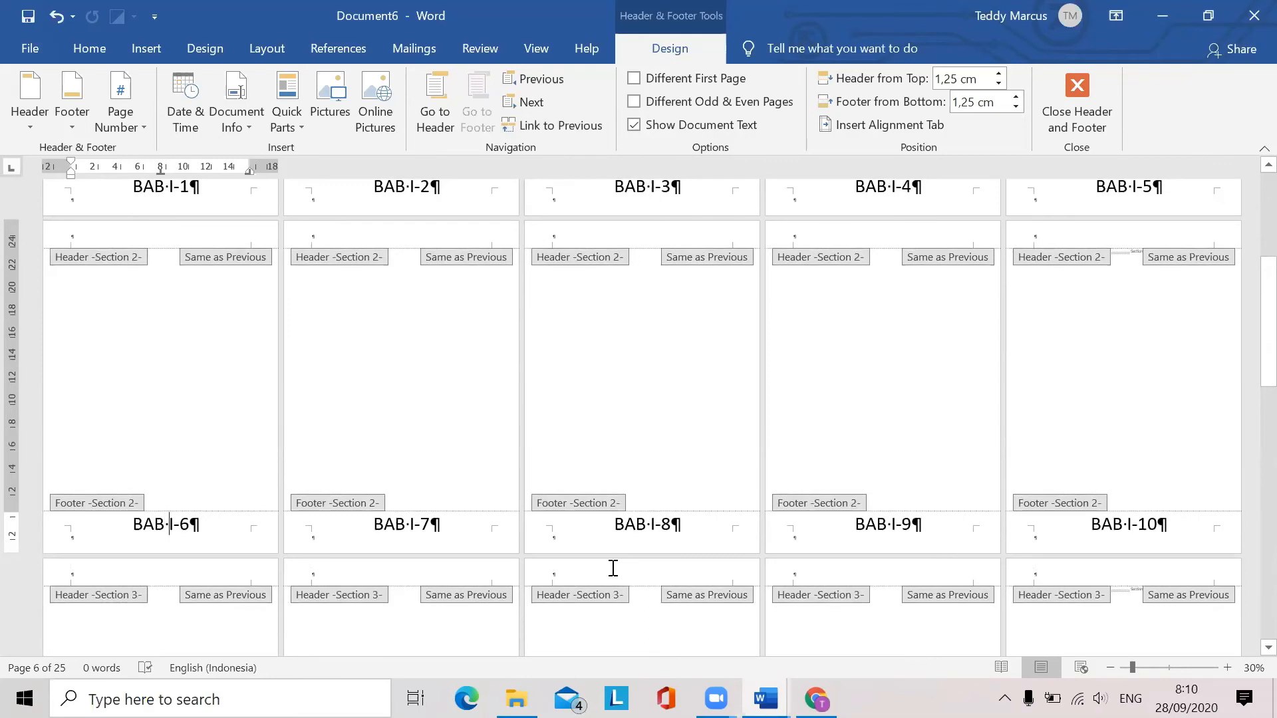
text(i)
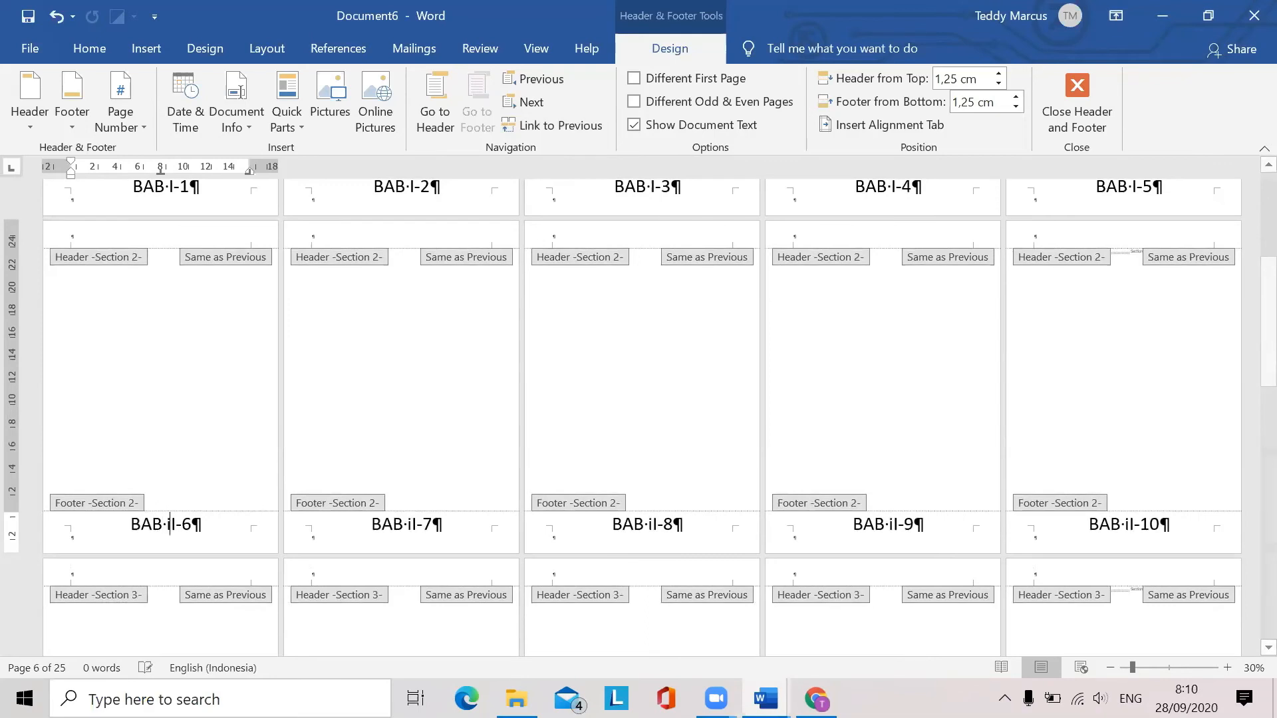
key(BackSpace)
text(I)
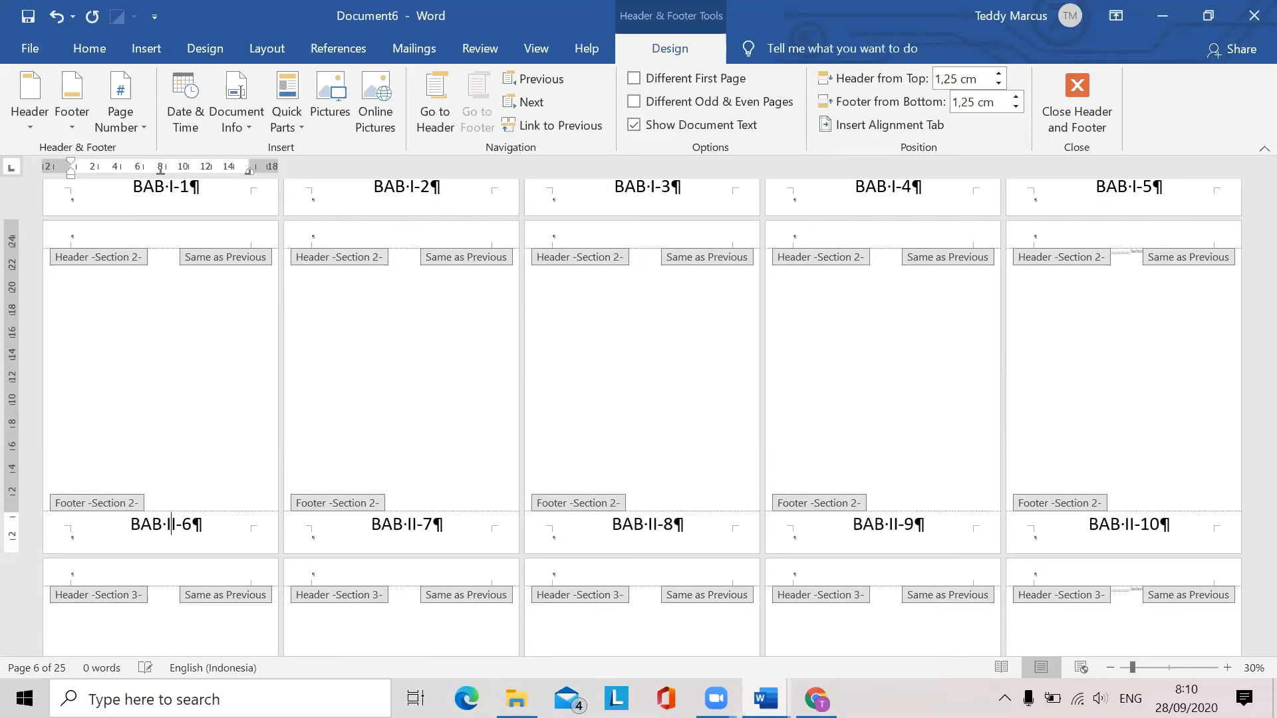
scroll(1035, 274, up, 2)
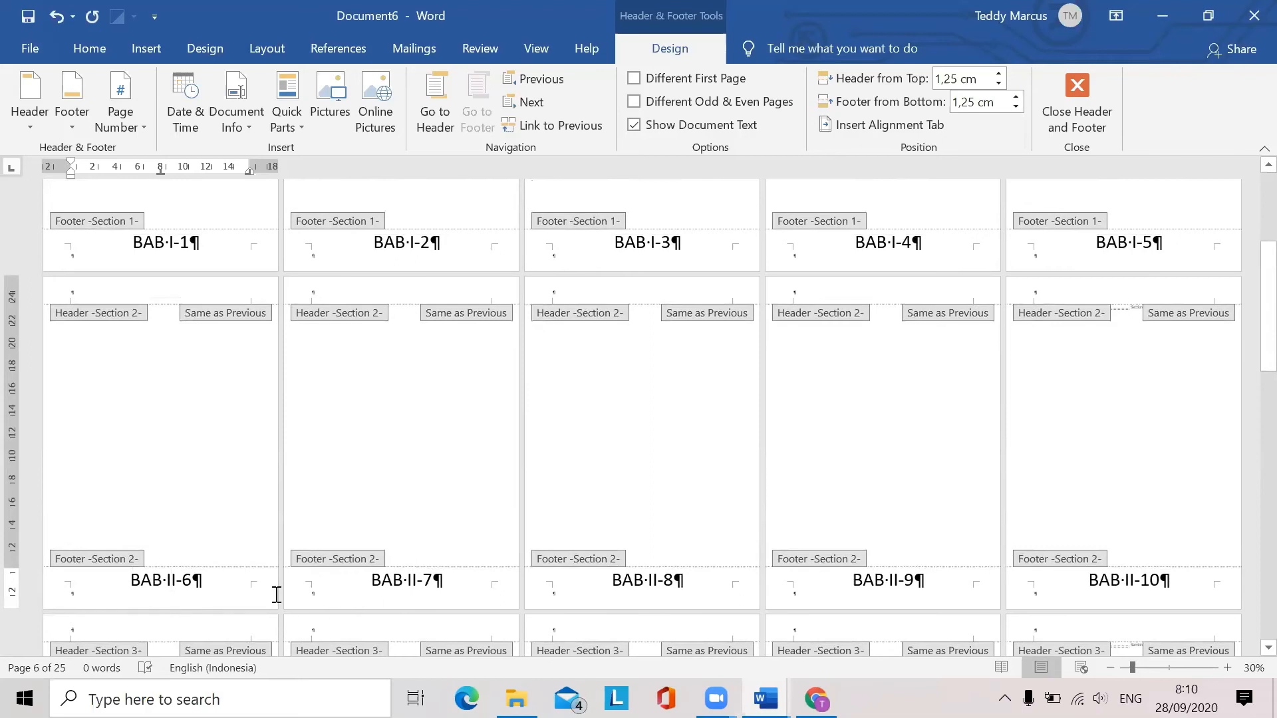
Try changing the still-linked section 3 footer label on page 11 to "BAB III", and restore it to "BAB II"
scroll(276, 594, down, 4)
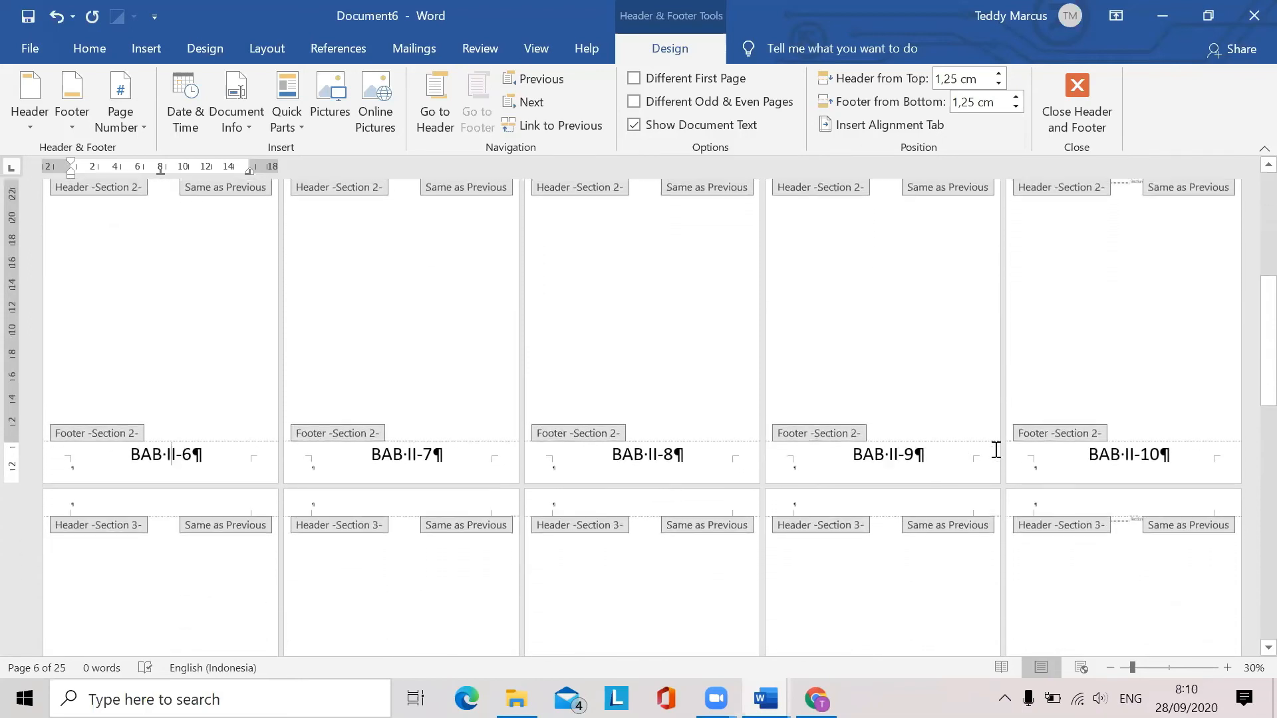
scroll(120, 582, down, 7)
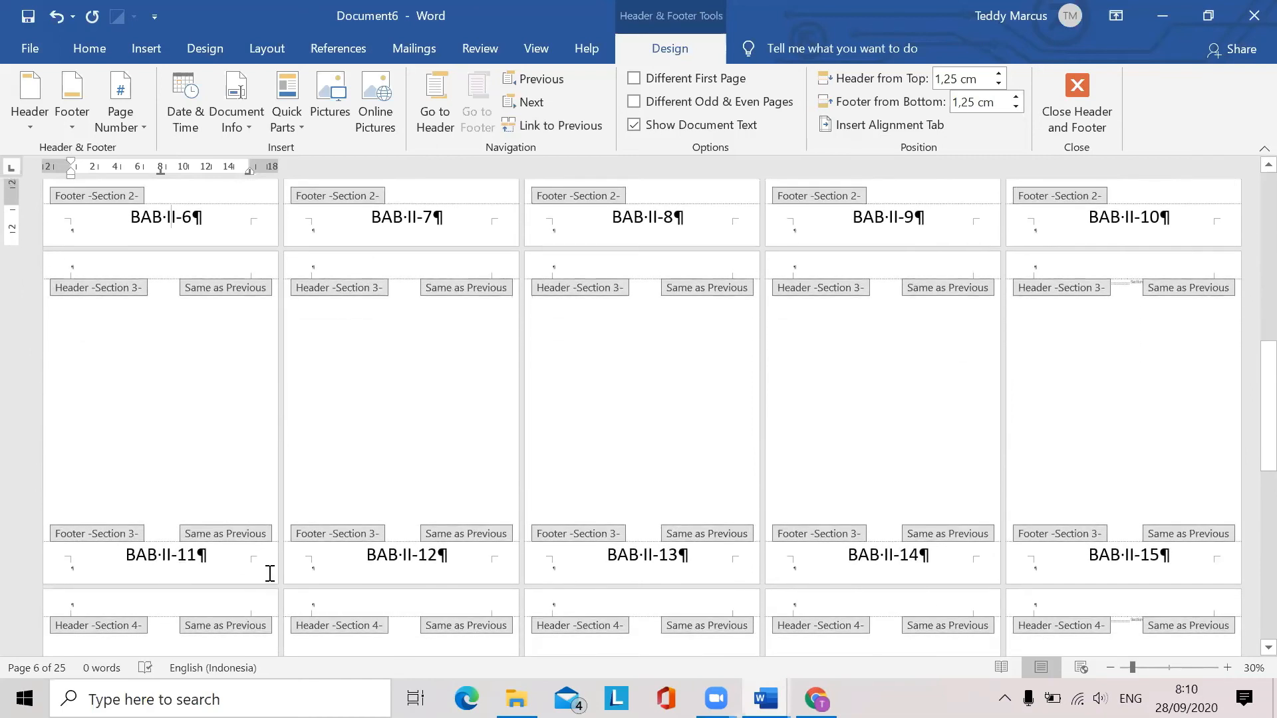
click(178, 556)
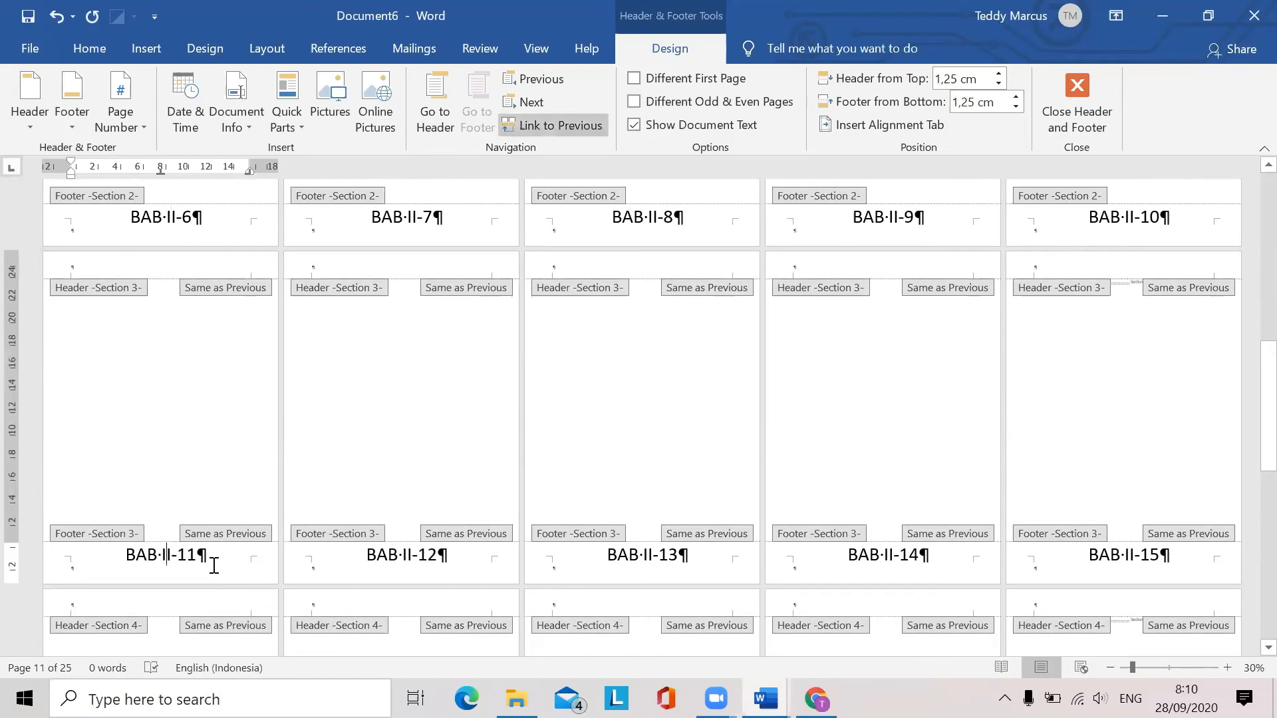
text(I)
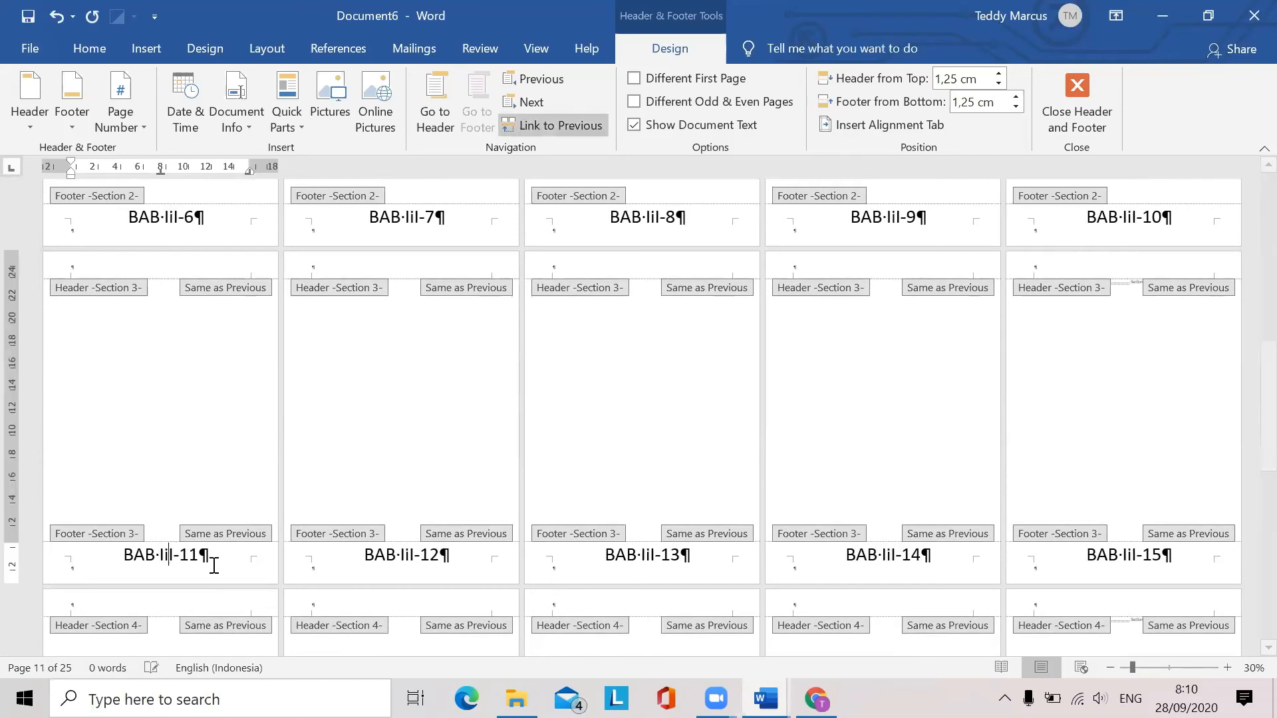
key(BackSpace)
text(OI)
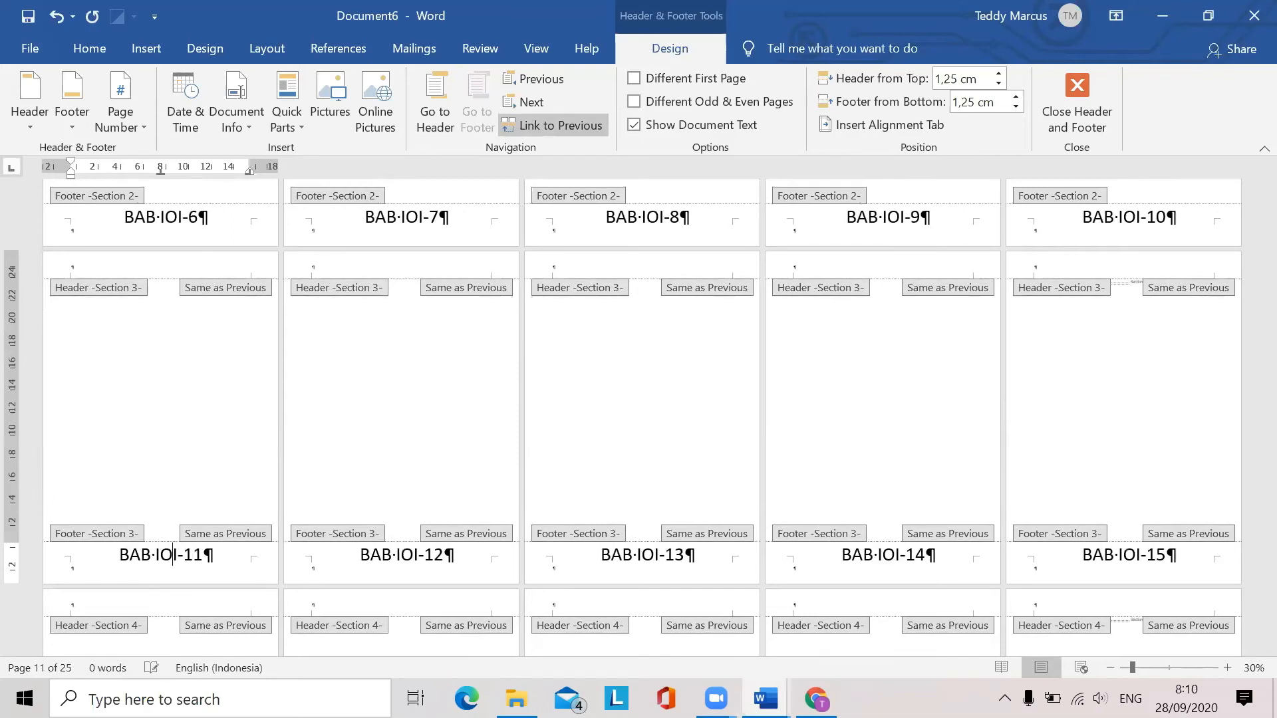
key(BackSpace)
text(I)
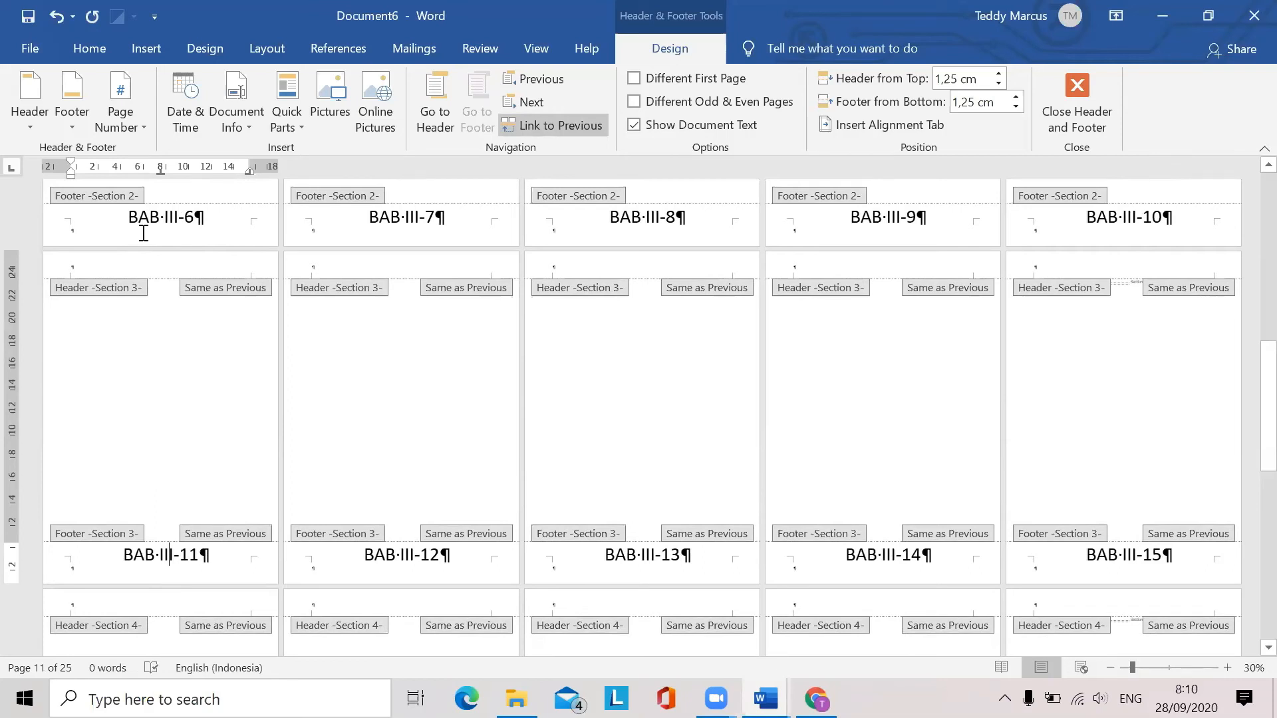
key(BackSpace)
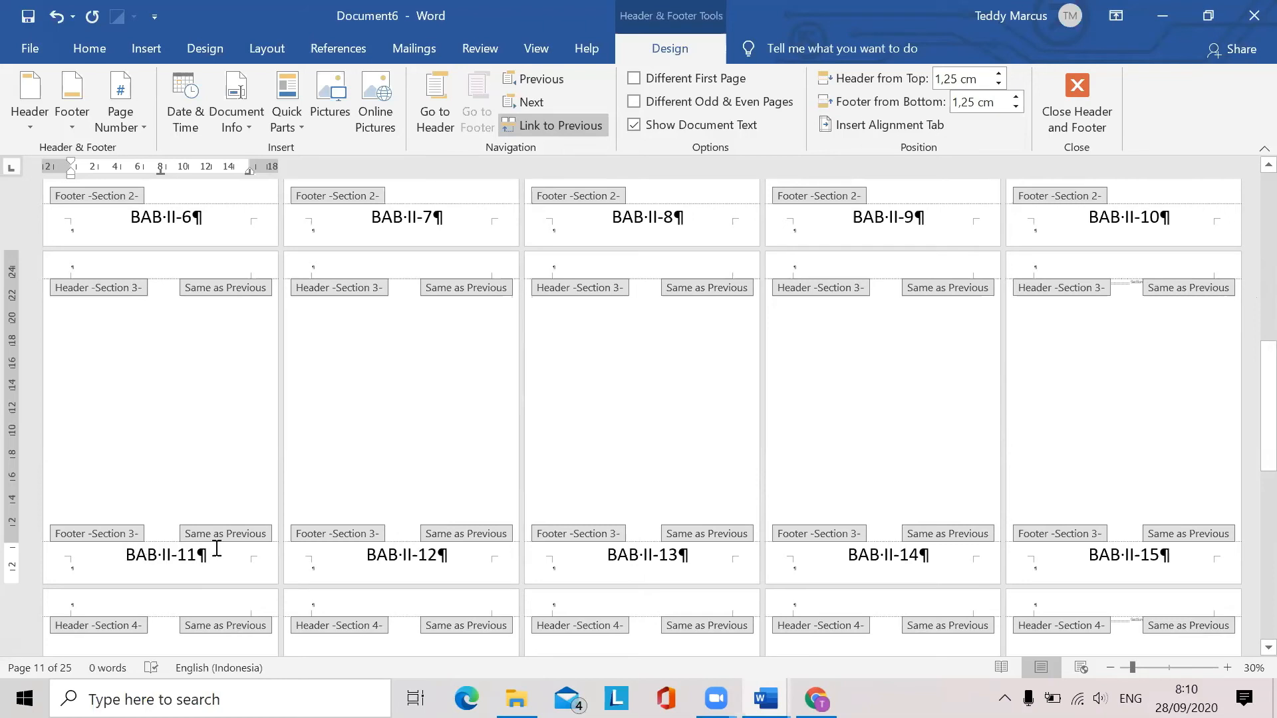
Unlink the section 3 footer on page 11 from the previous section and change its chapter label to "BAB III"
click(581, 128)
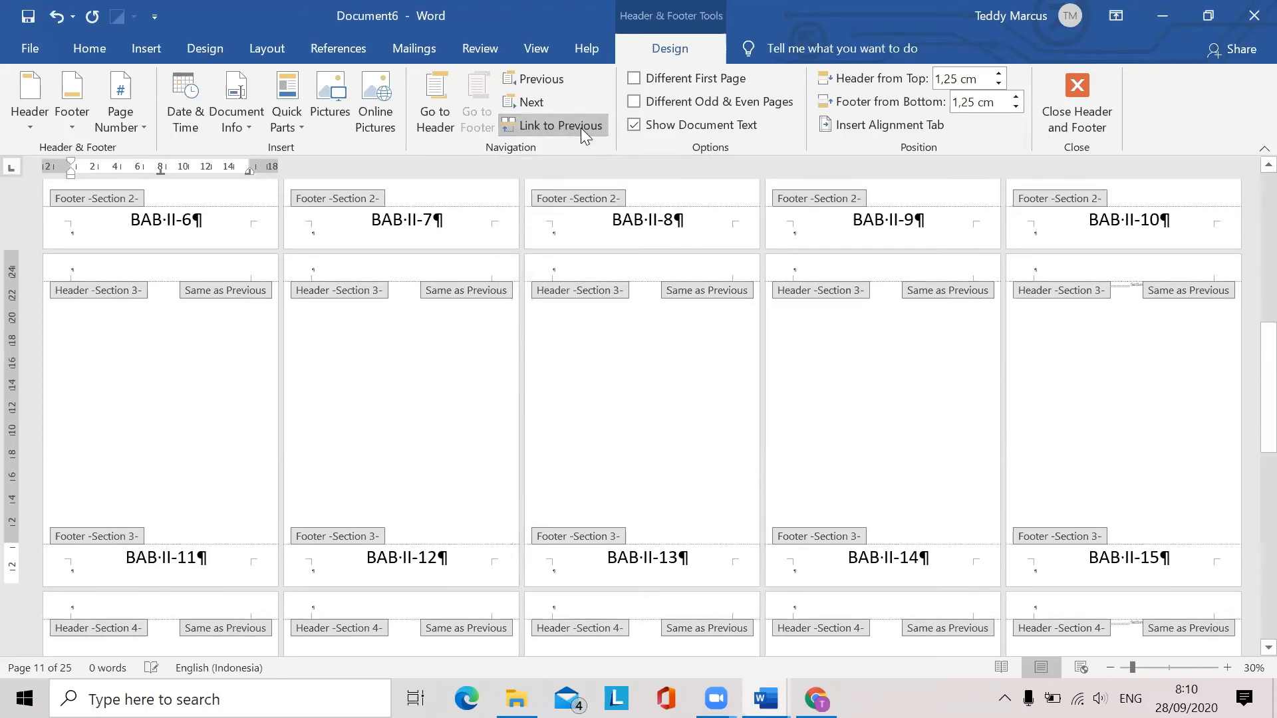
scroll(273, 587, down, 1)
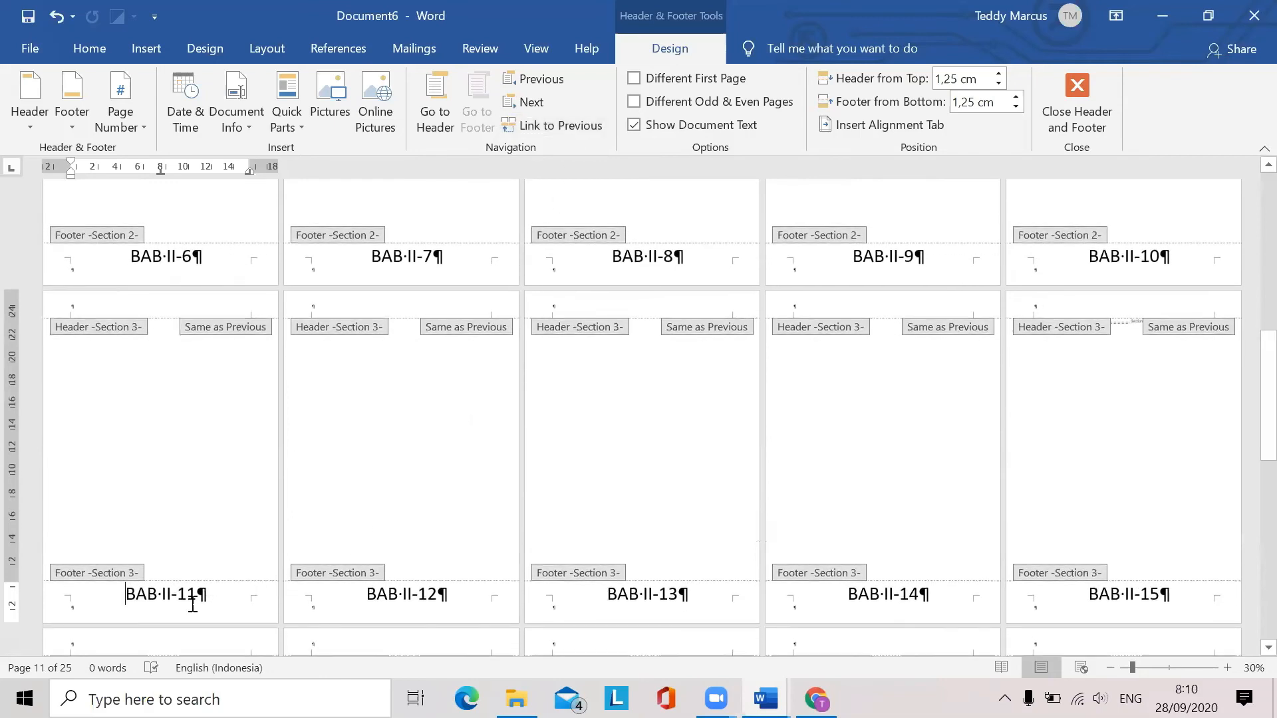
click(163, 596)
text(I)
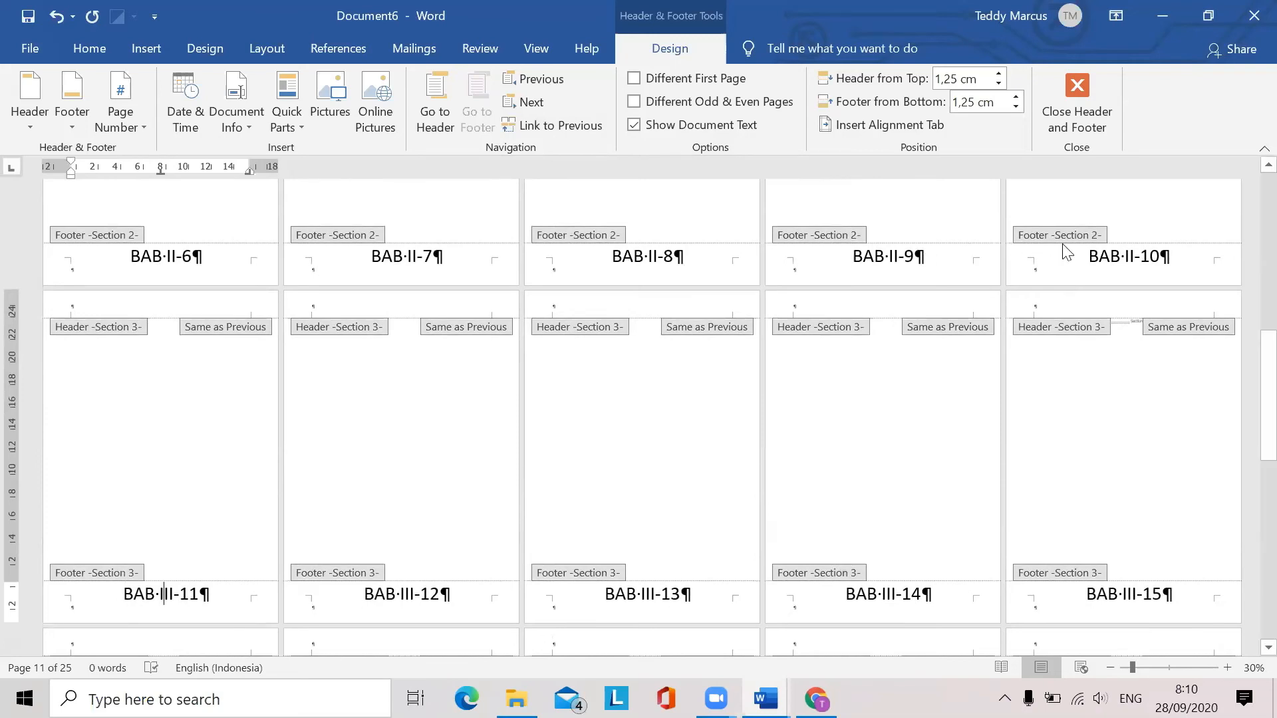
Unlink the section 4 footer on page 16 from the previous section and change its chapter label to "BAB IV"
scroll(832, 445, down, 5)
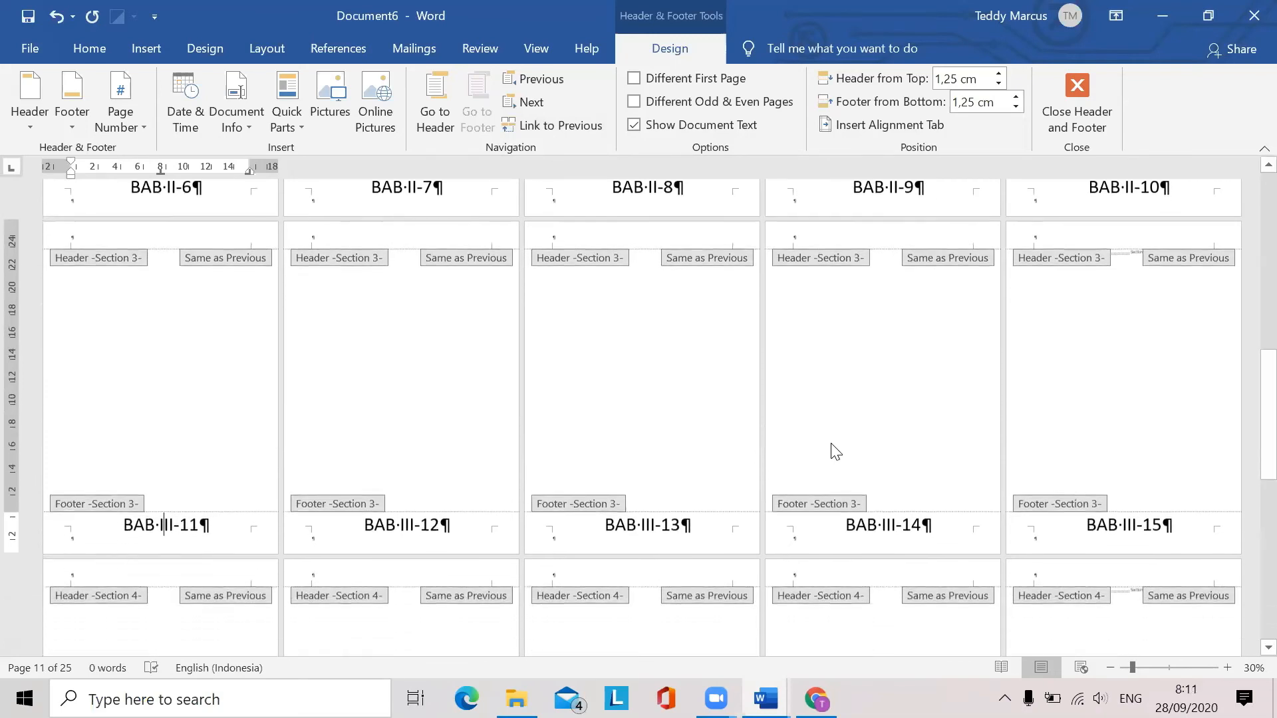
scroll(836, 452, down, 2)
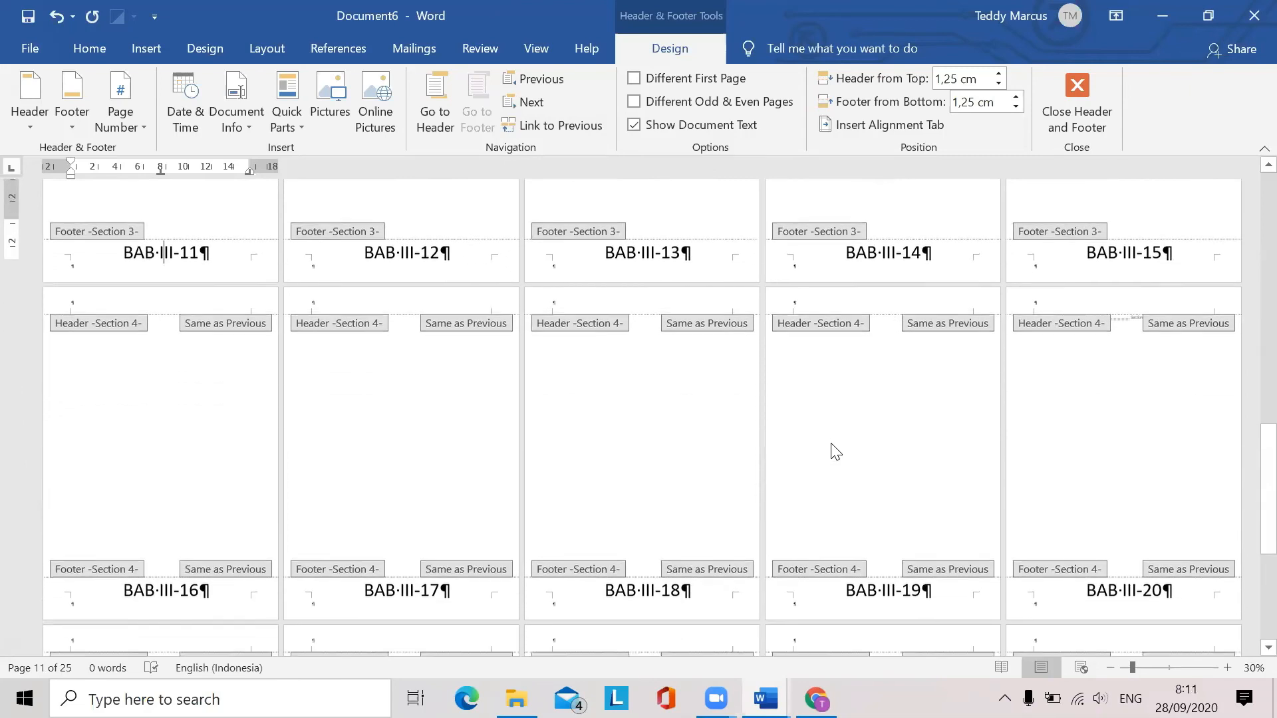
click(164, 569)
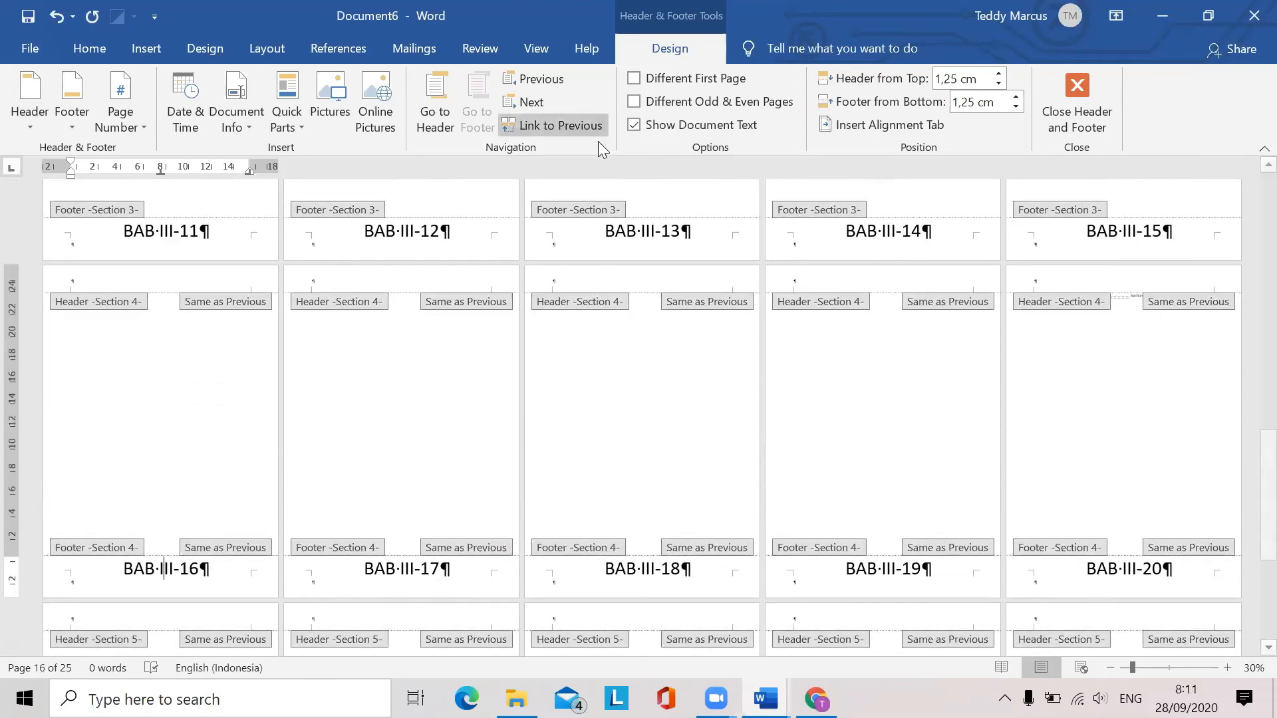
click(584, 129)
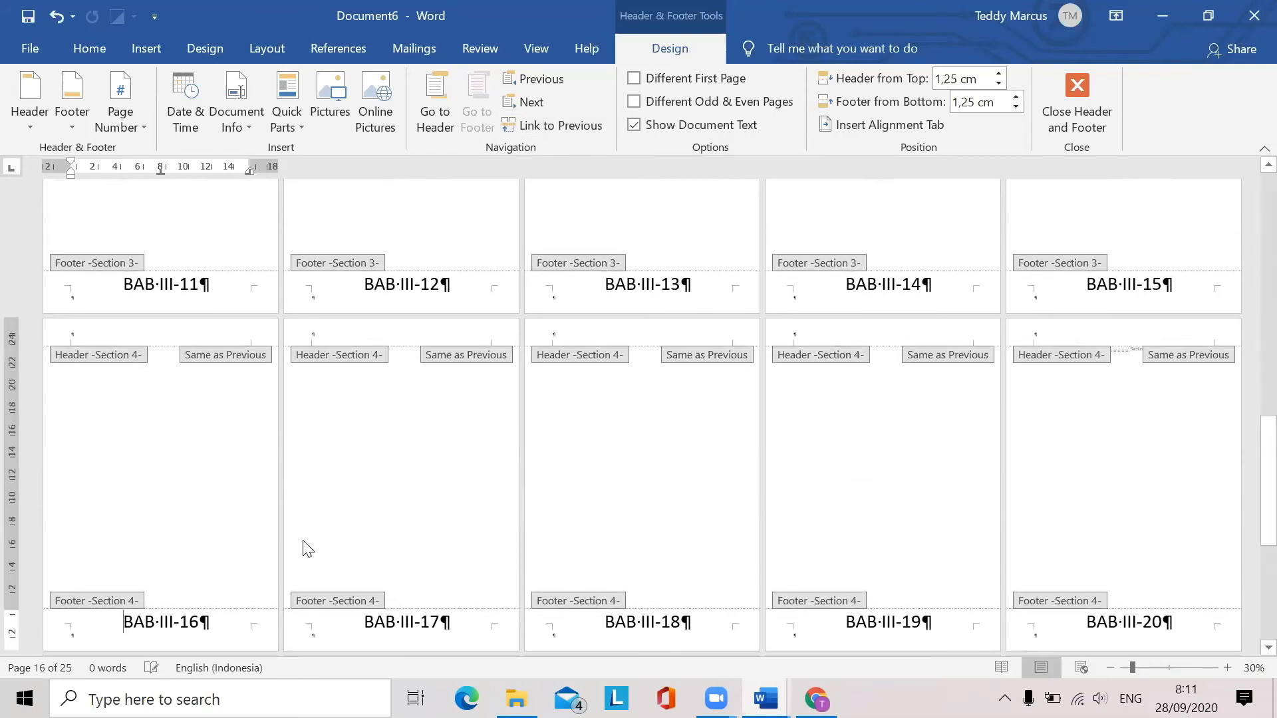
click(174, 622)
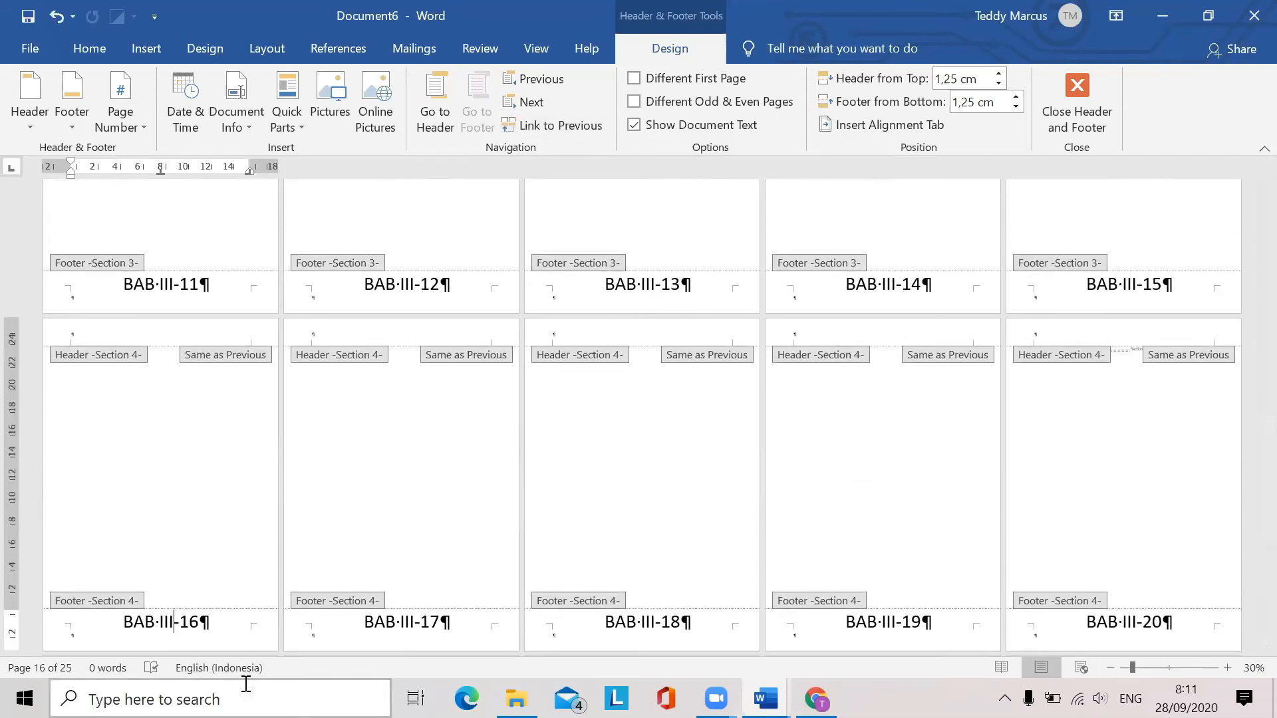
key(BackSpace)
key(BackSpace)
text(V)
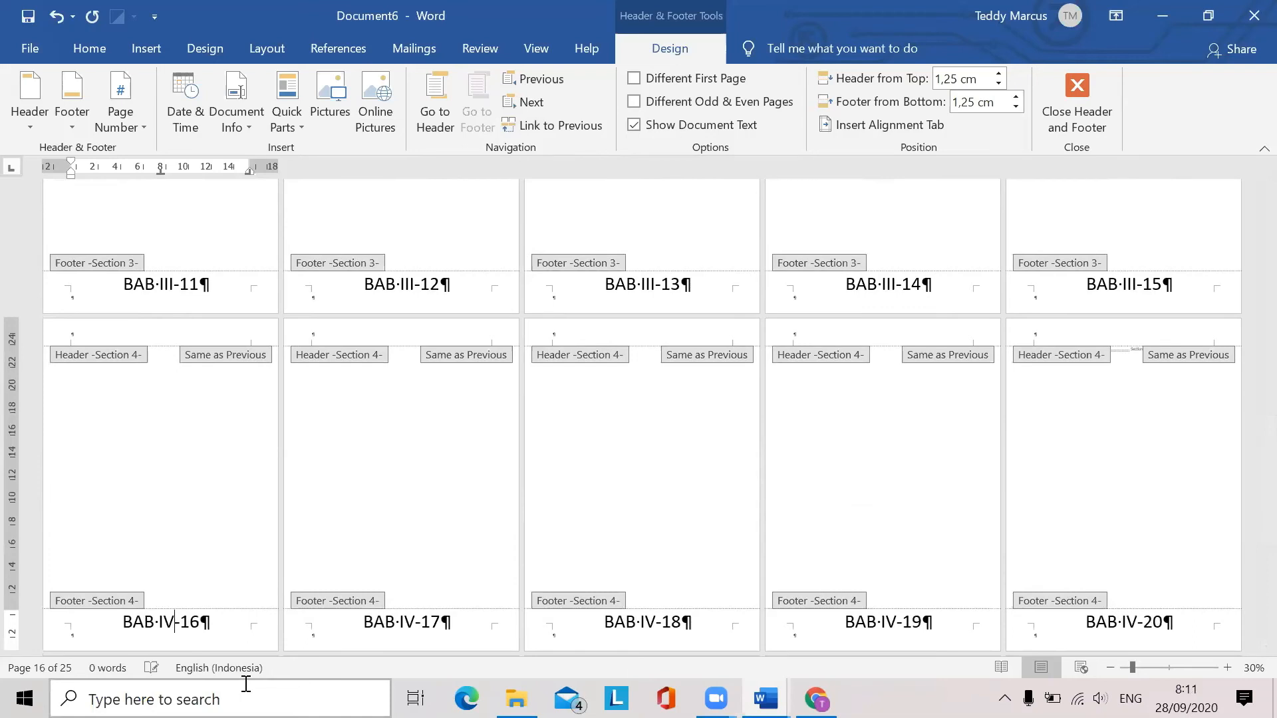
Unlink the section 5 footer on page 21 from the previous section and change its chapter label to "BAB V"
scroll(365, 565, down, 3)
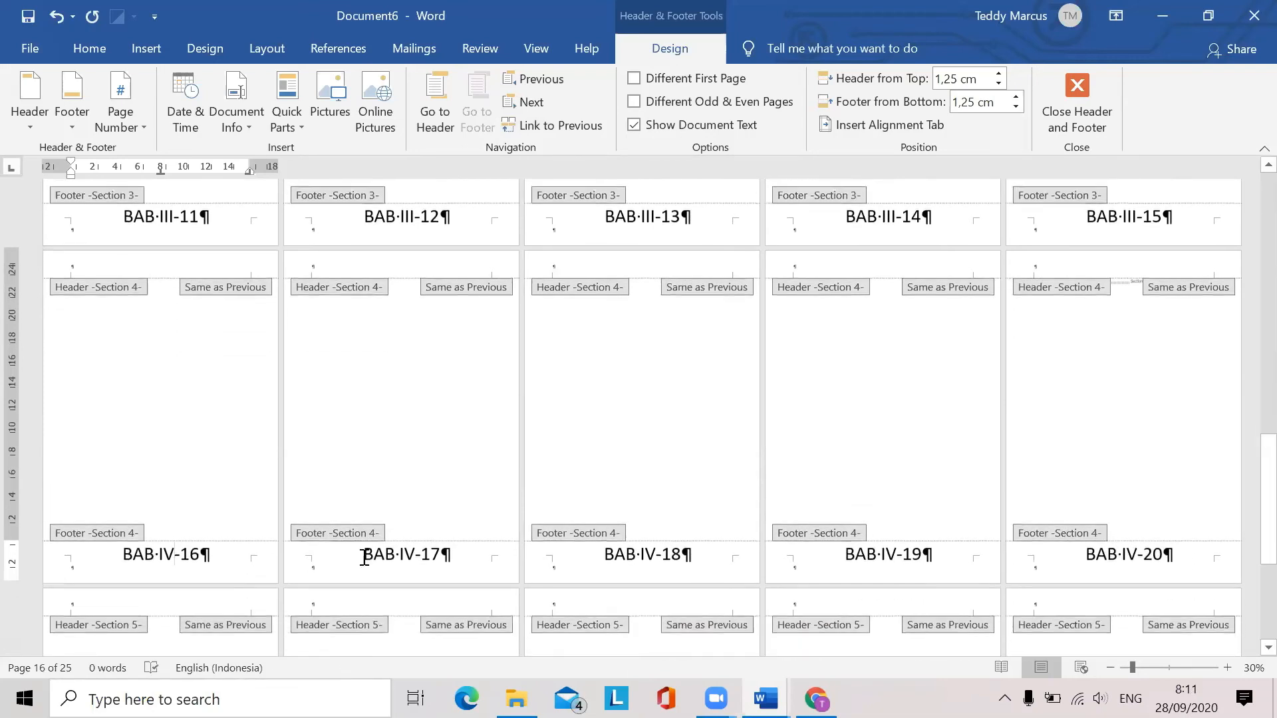
scroll(362, 558, down, 5)
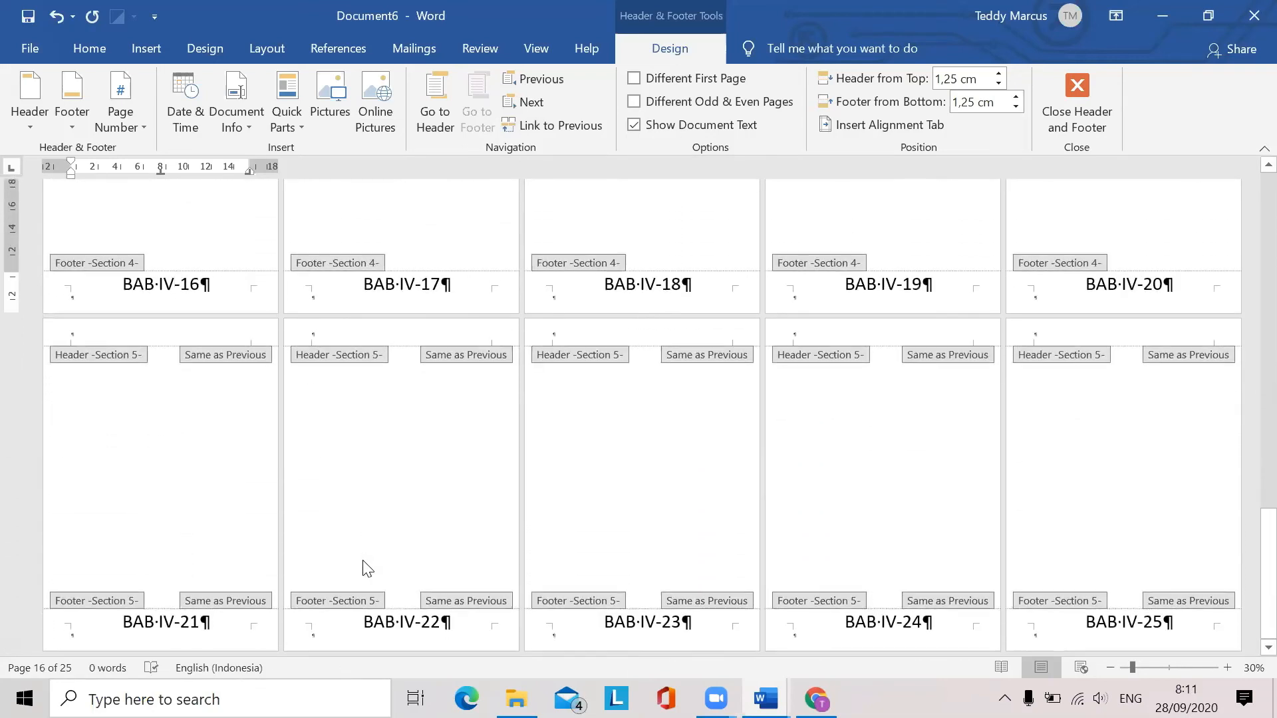
click(165, 622)
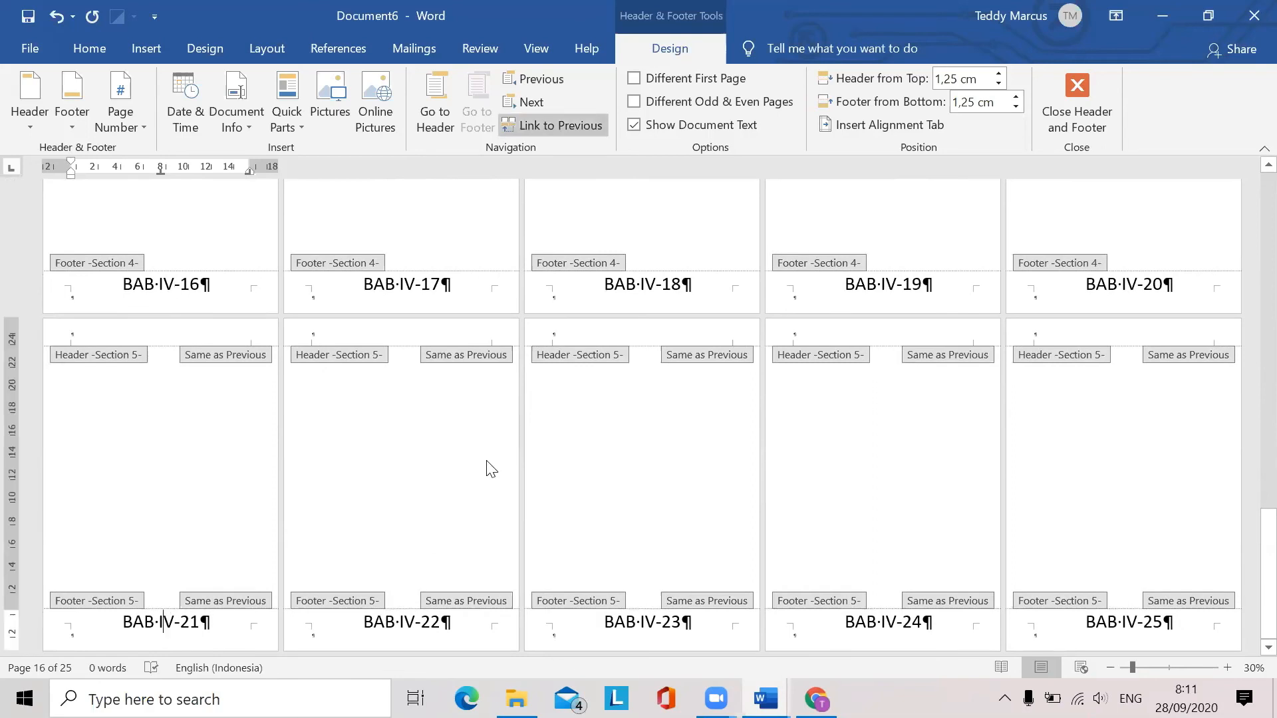
click(577, 124)
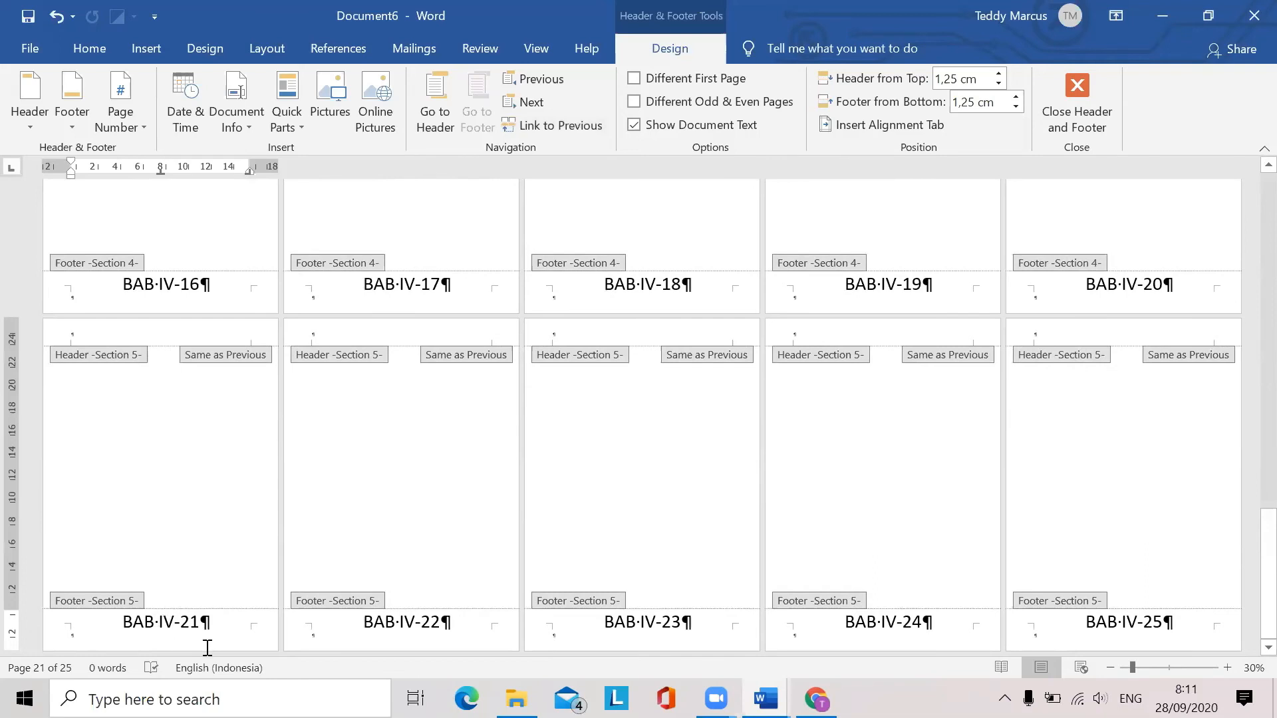
scroll(213, 519, up, 1)
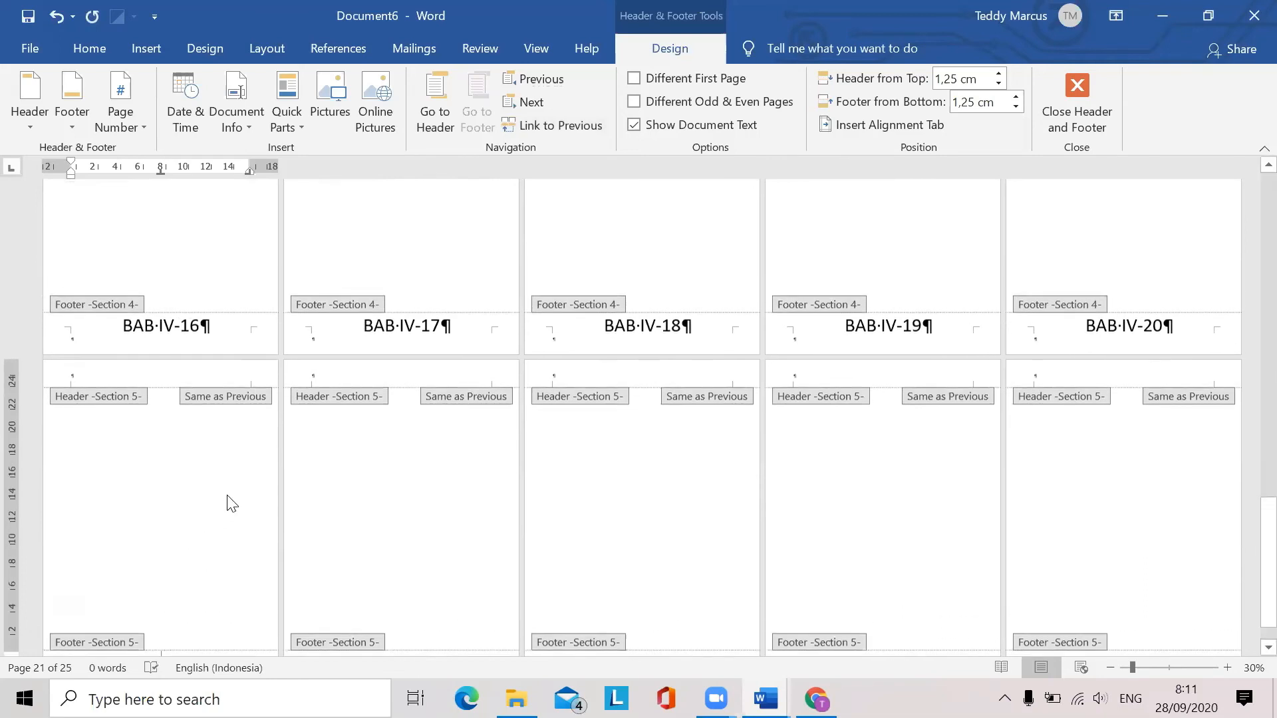
Review the chapter labels and page numbers in the footers of all five sections, starting from page 1
drag(1244, 525, 1245, 171)
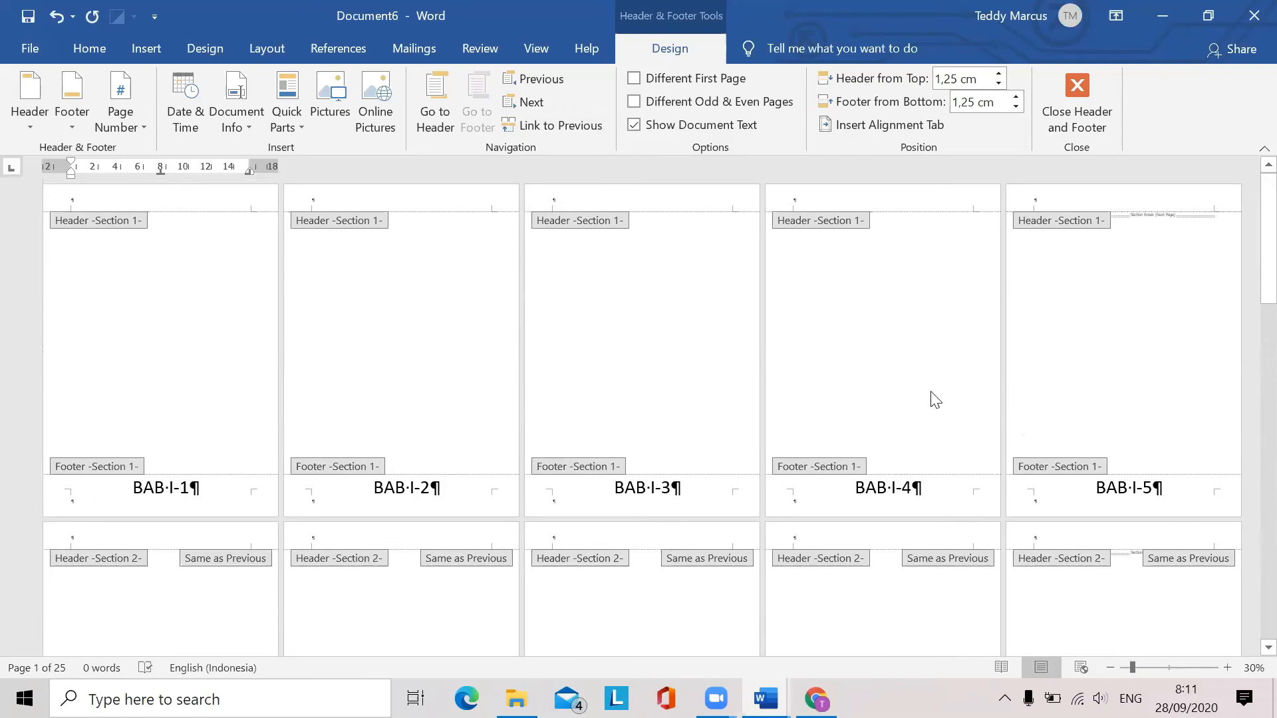
scroll(1048, 427, down, 1)
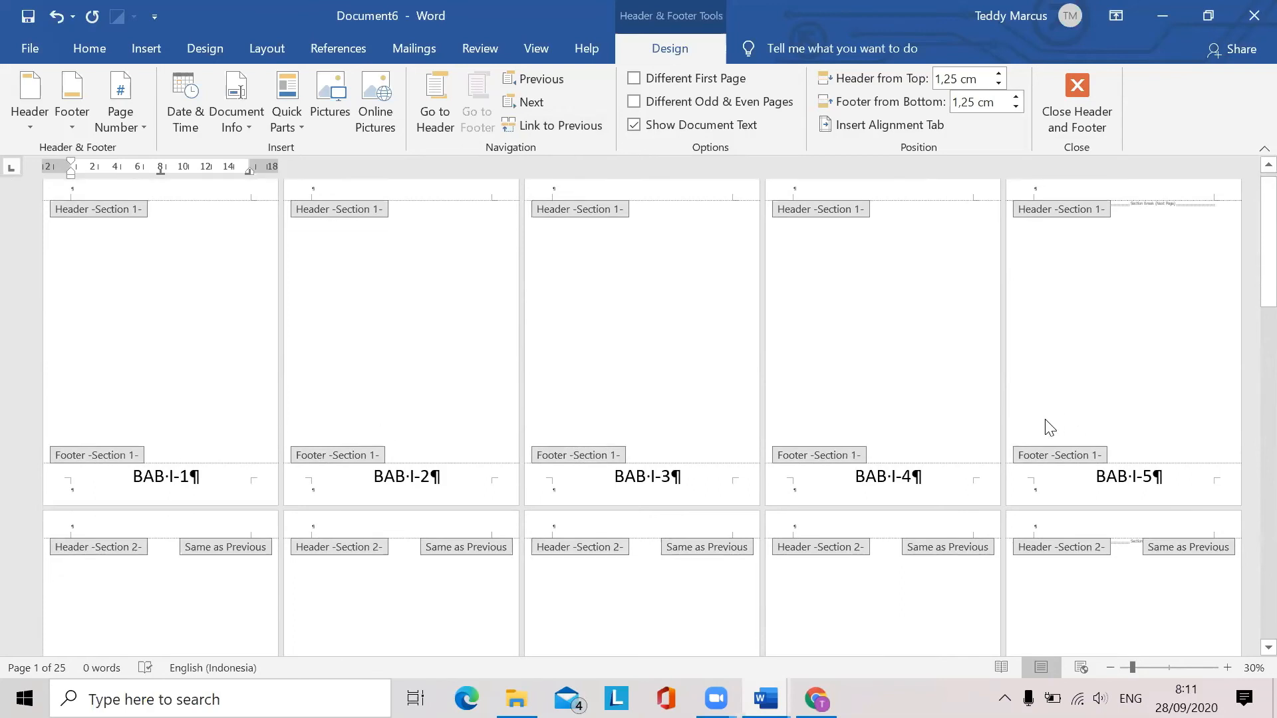
scroll(1048, 427, down, 1)
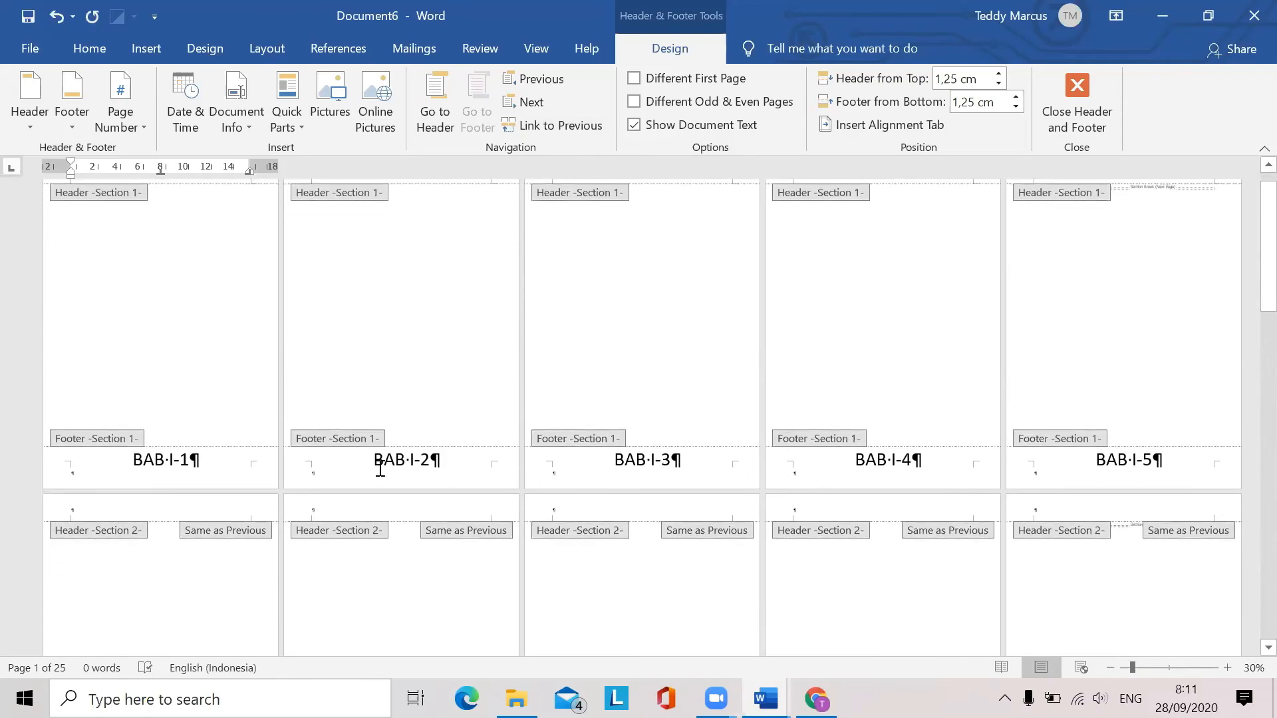
scroll(381, 471, down, 5)
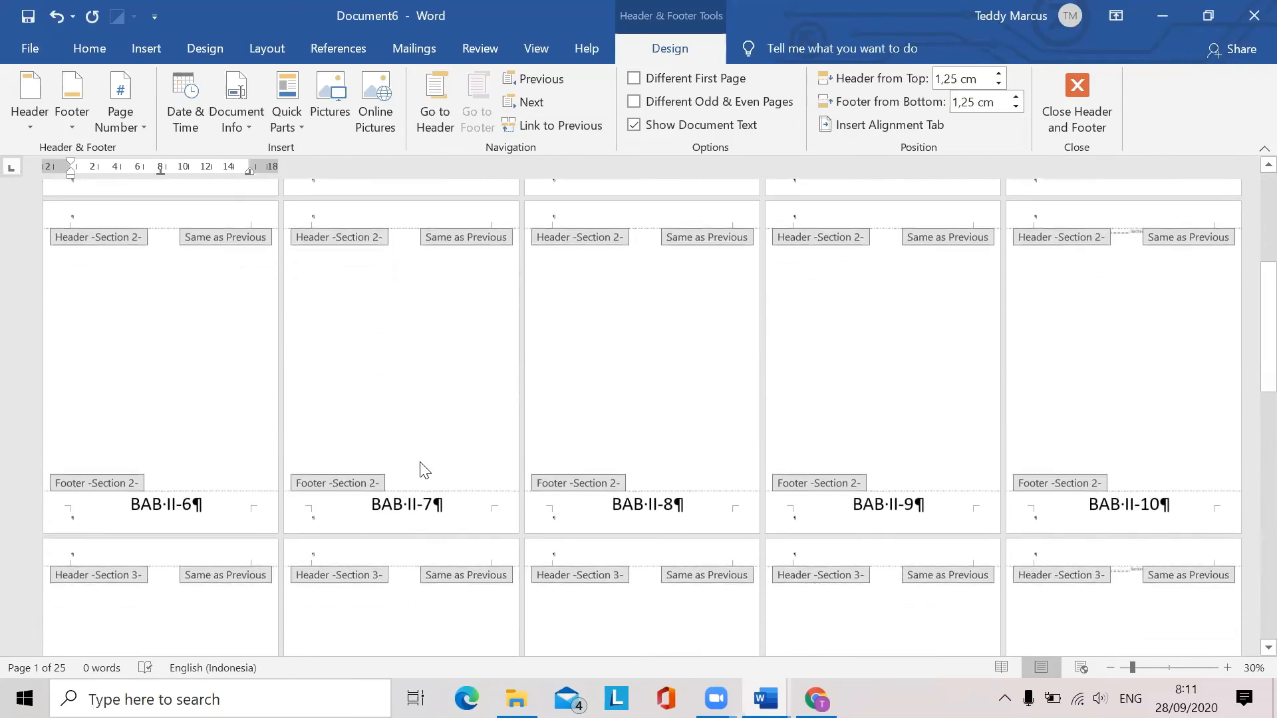
scroll(420, 465, down, 3)
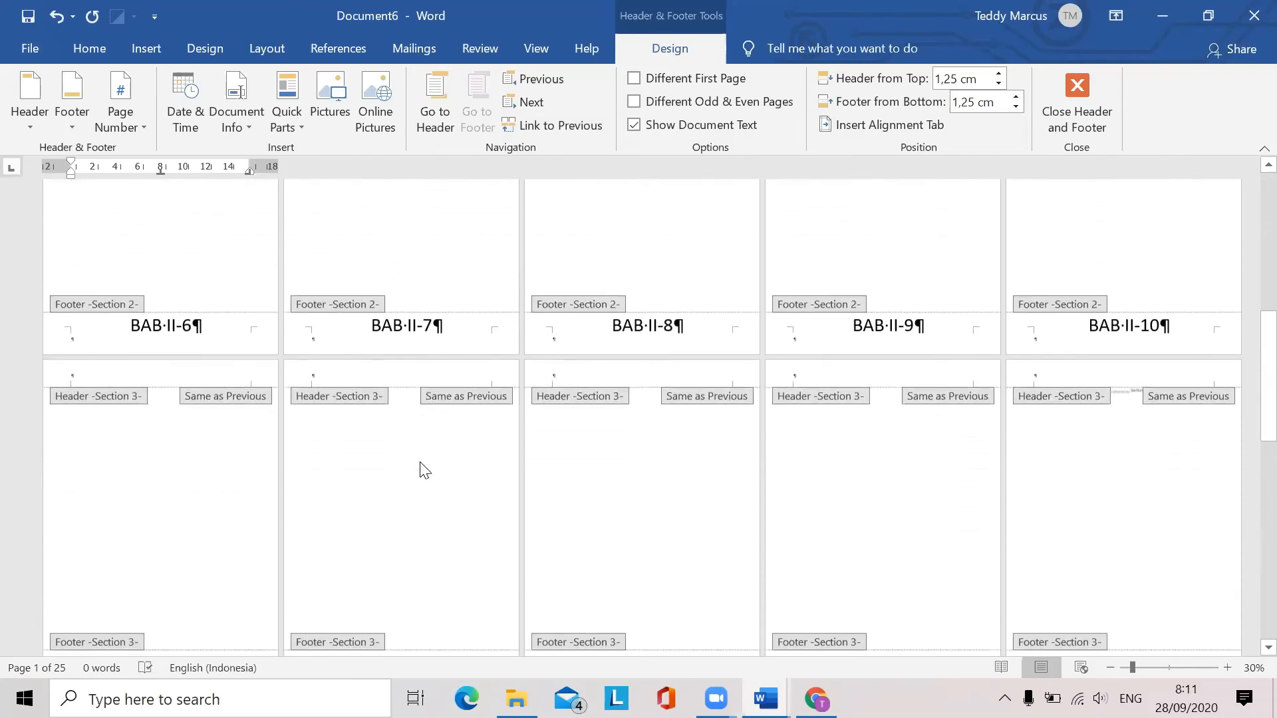
scroll(204, 371, down, 4)
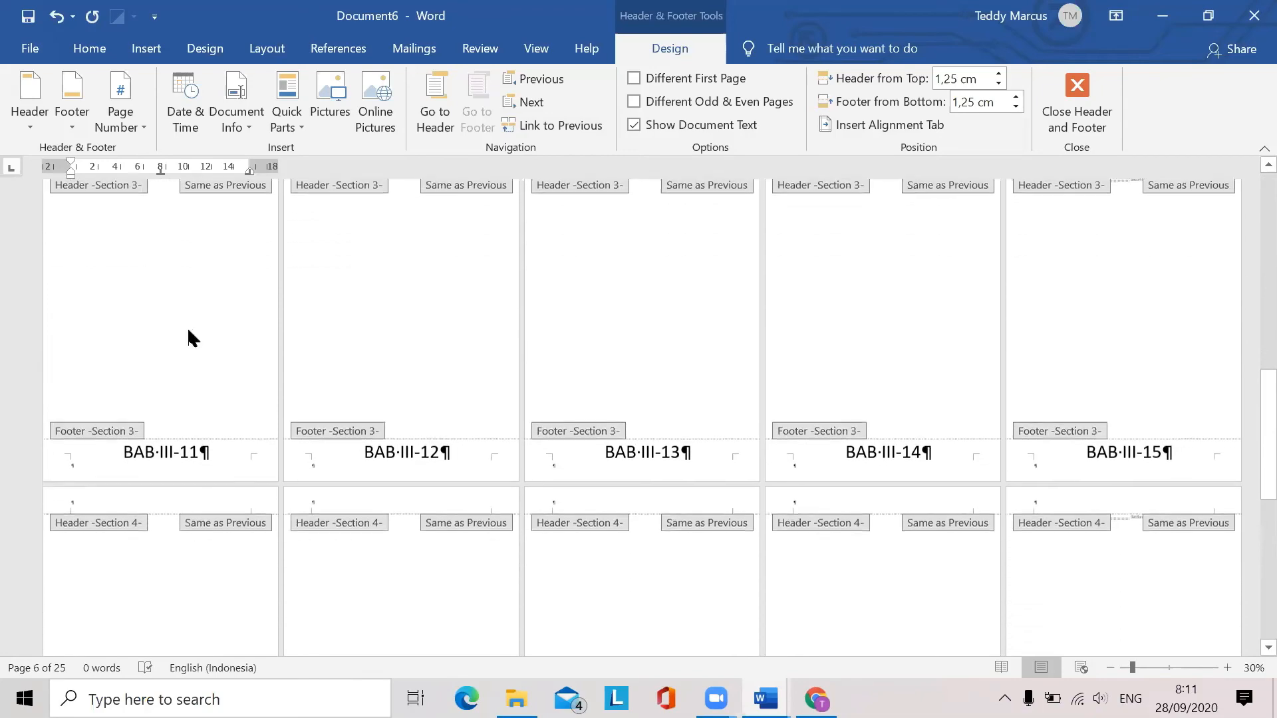
scroll(204, 388, down, 6)
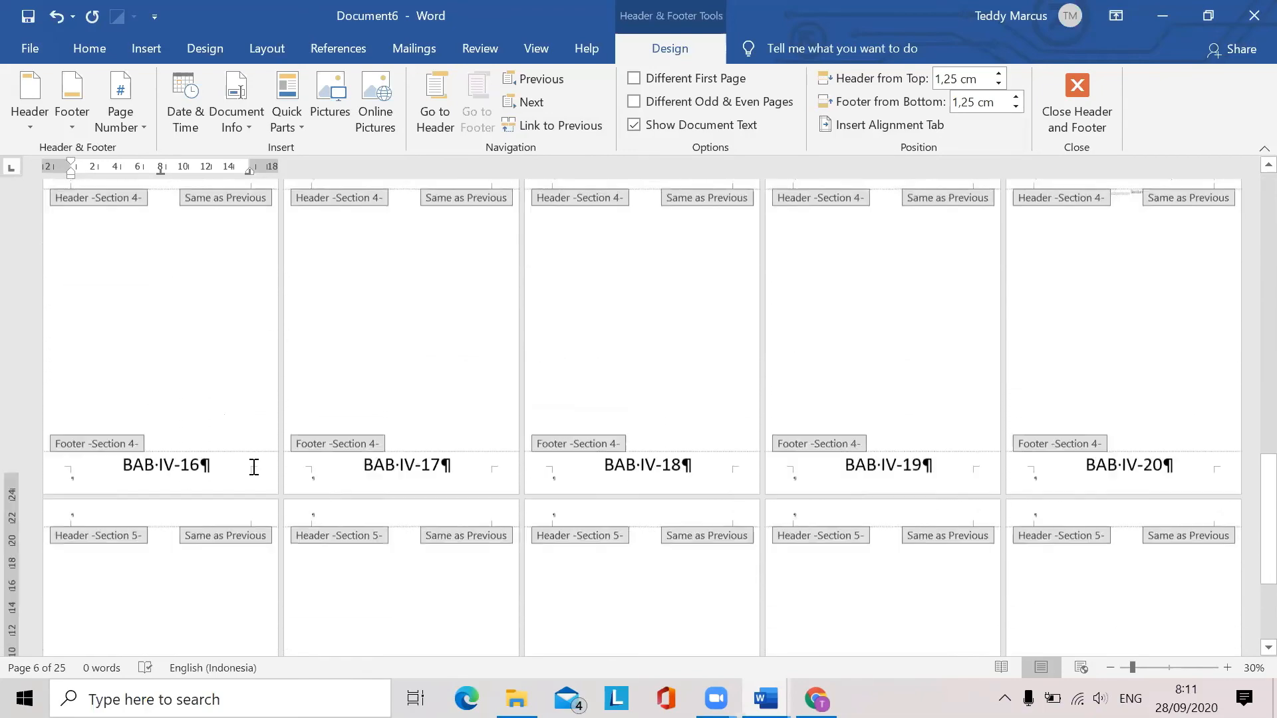
scroll(256, 473, down, 2)
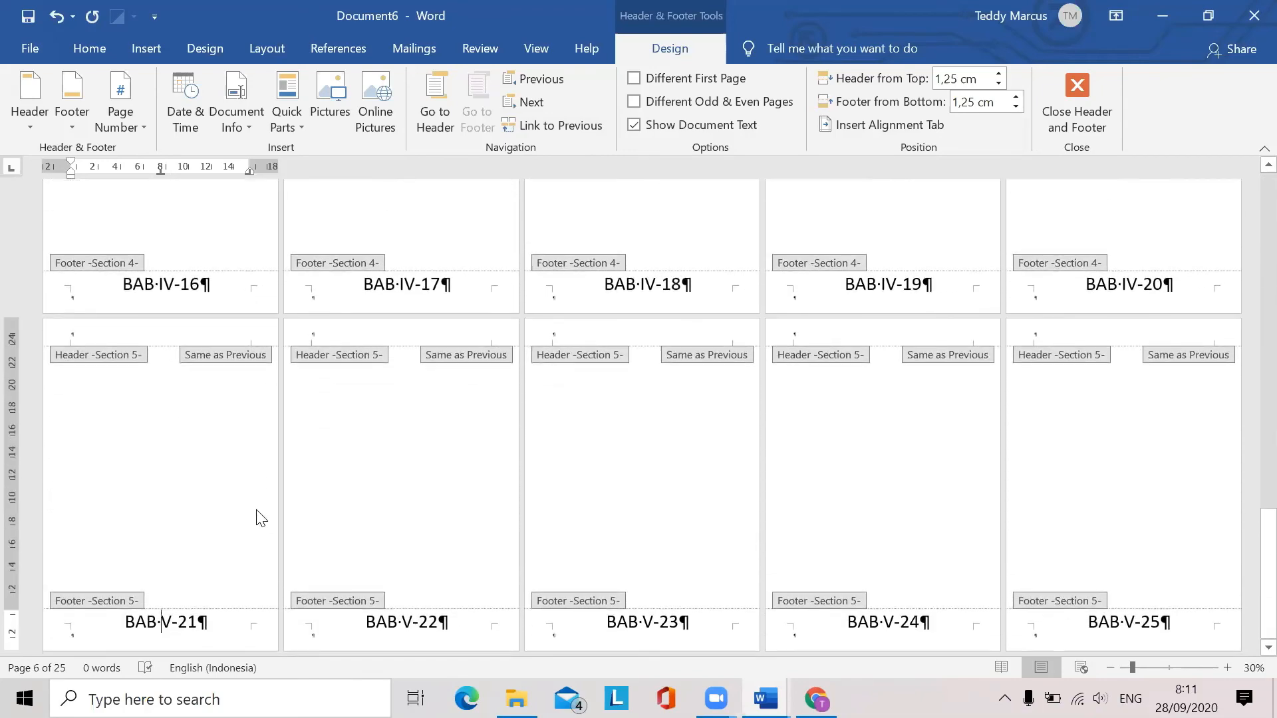
scroll(258, 512, up, 6)
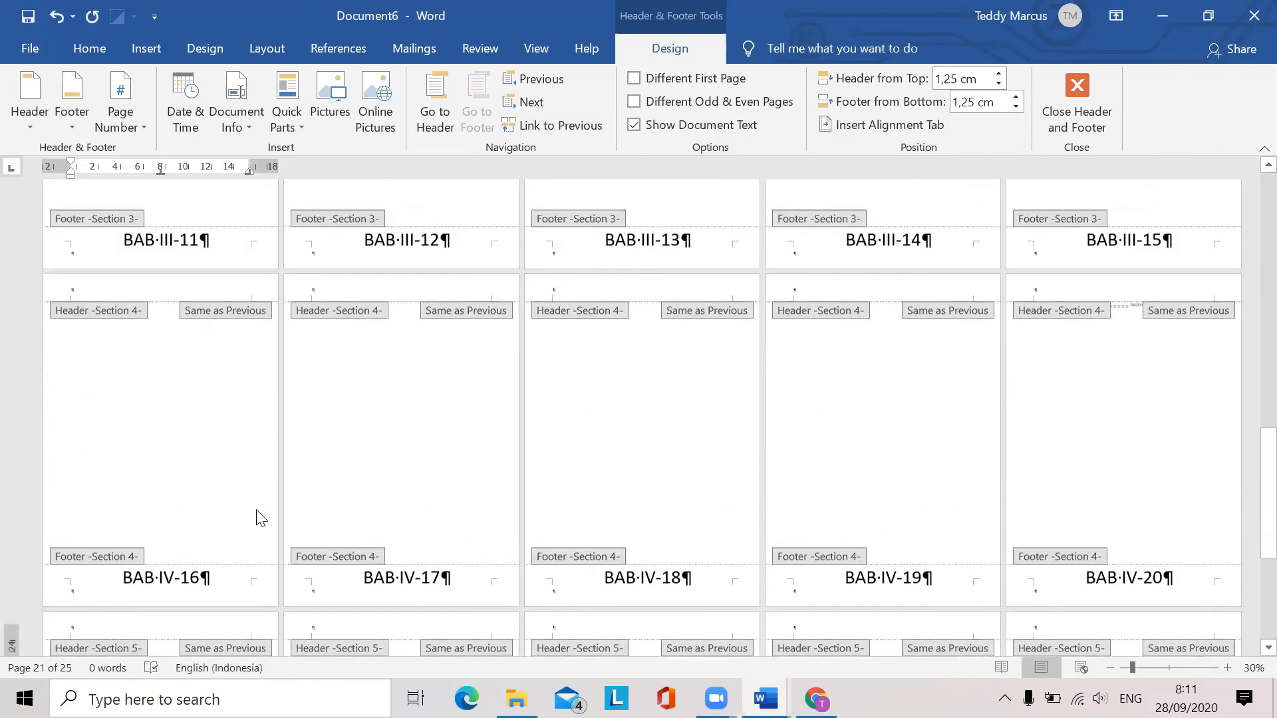
scroll(258, 509, up, 11)
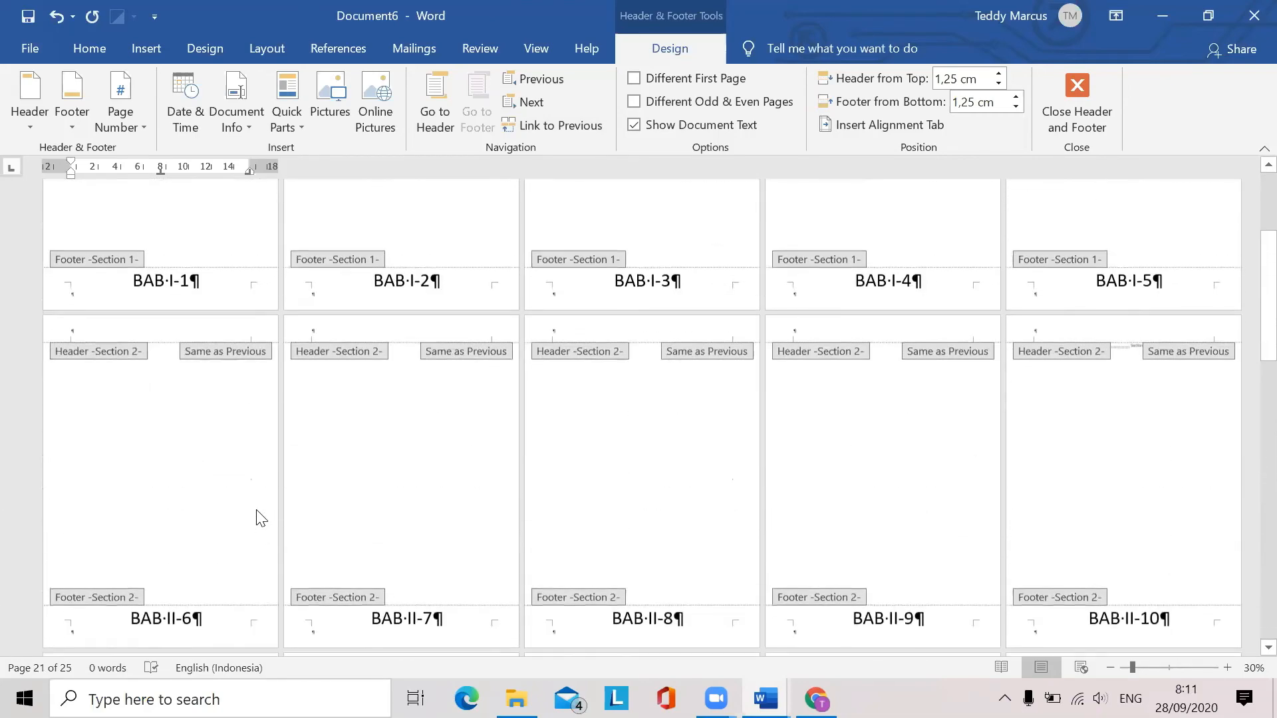
scroll(258, 509, up, 1)
click(257, 488)
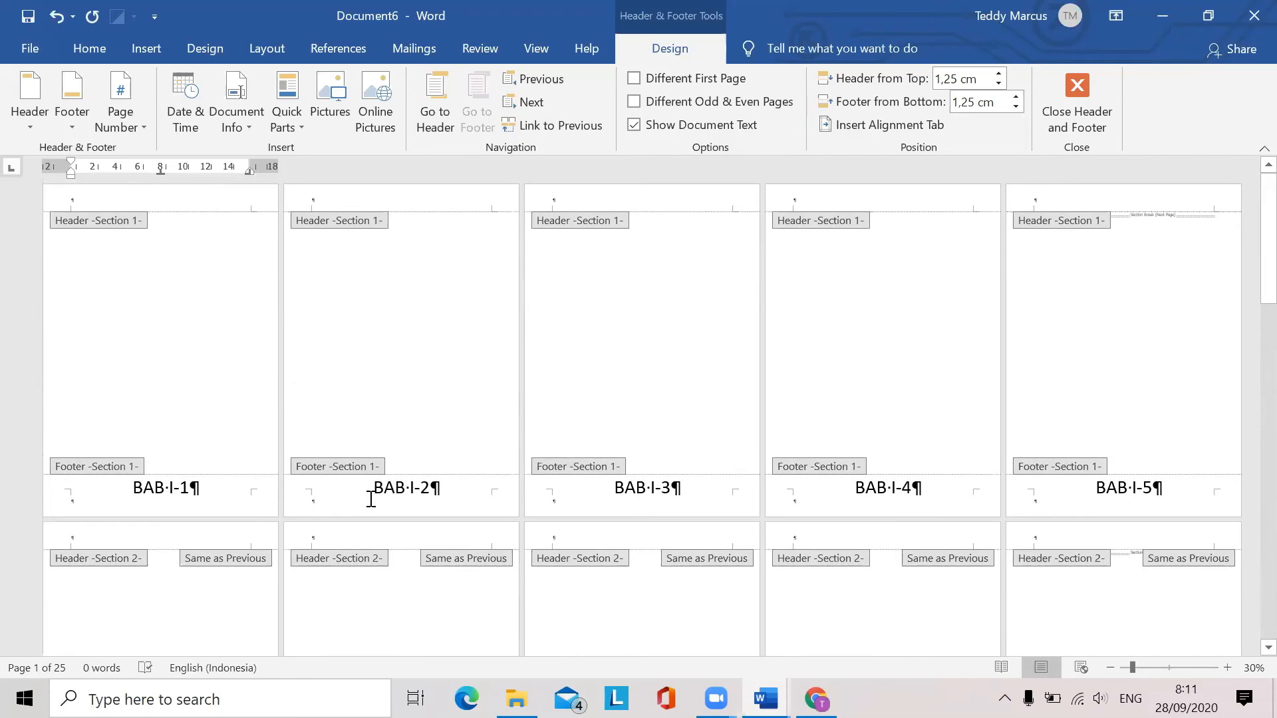
scroll(315, 479, down, 1)
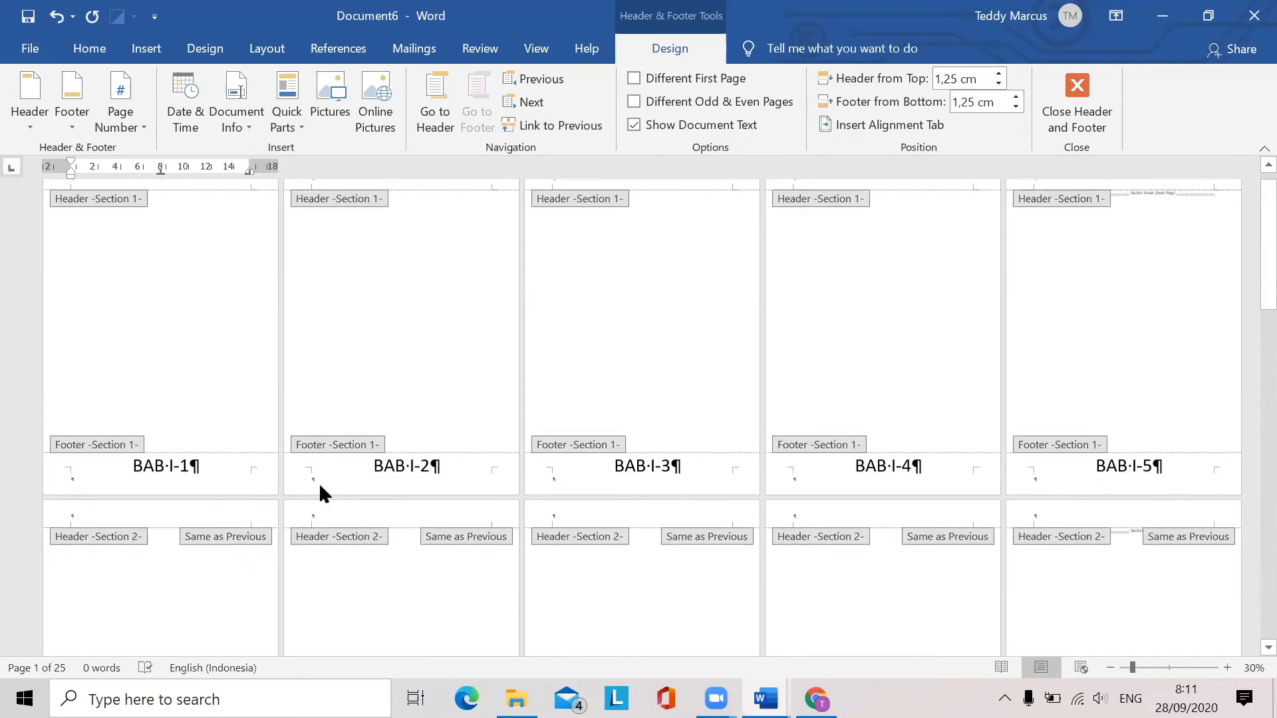
scroll(318, 483, down, 10)
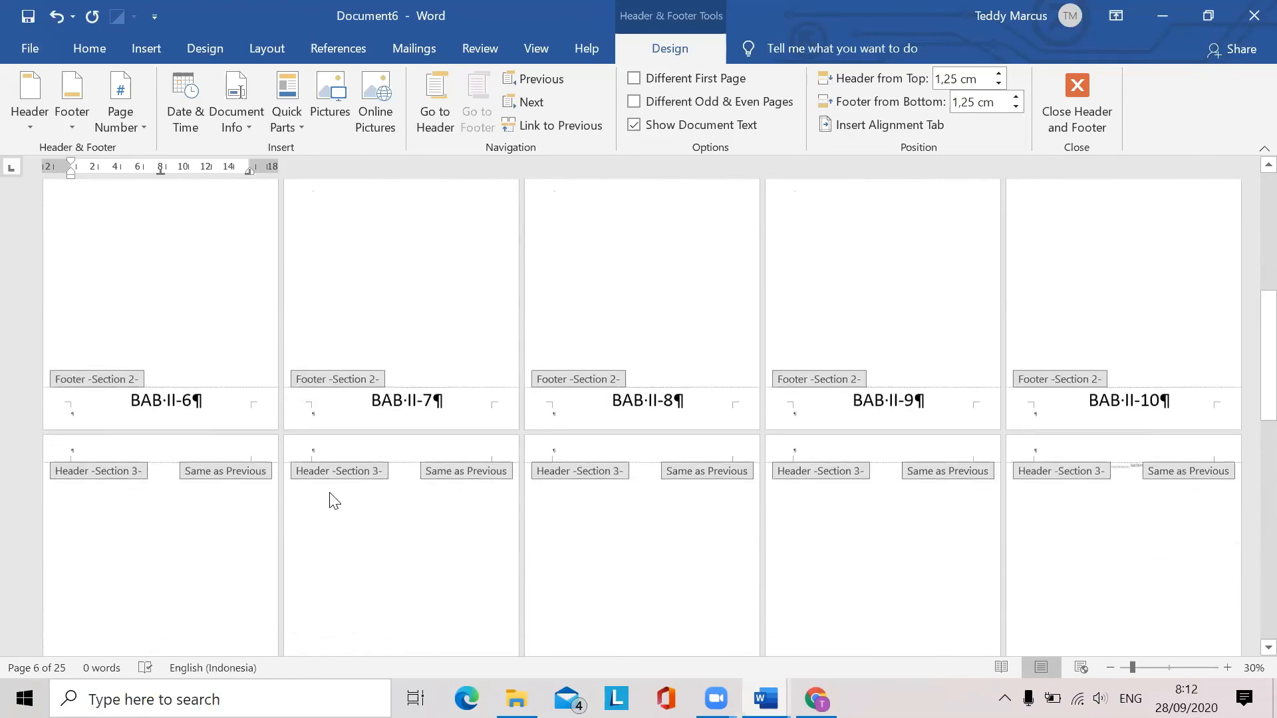
scroll(333, 500, down, 3)
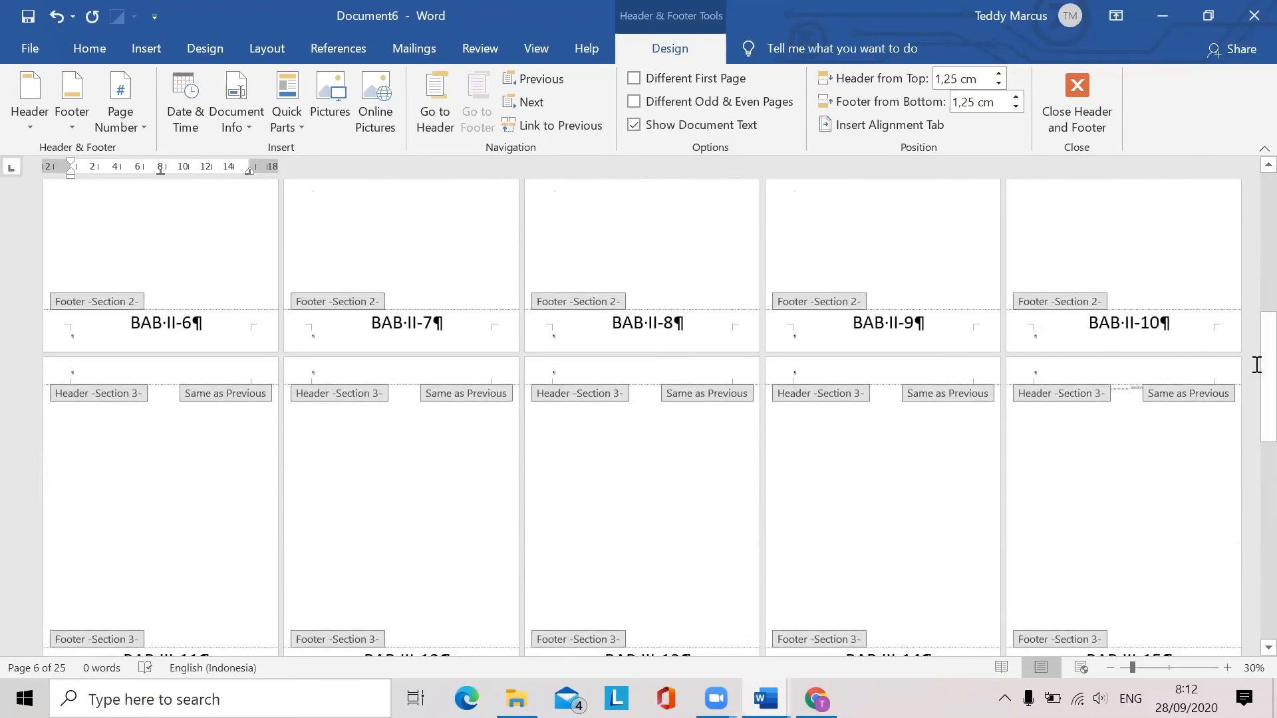
Restart the page numbering of section 2 (BAB II) at 1 from the footer on page 6
drag(1246, 370, 1245, 203)
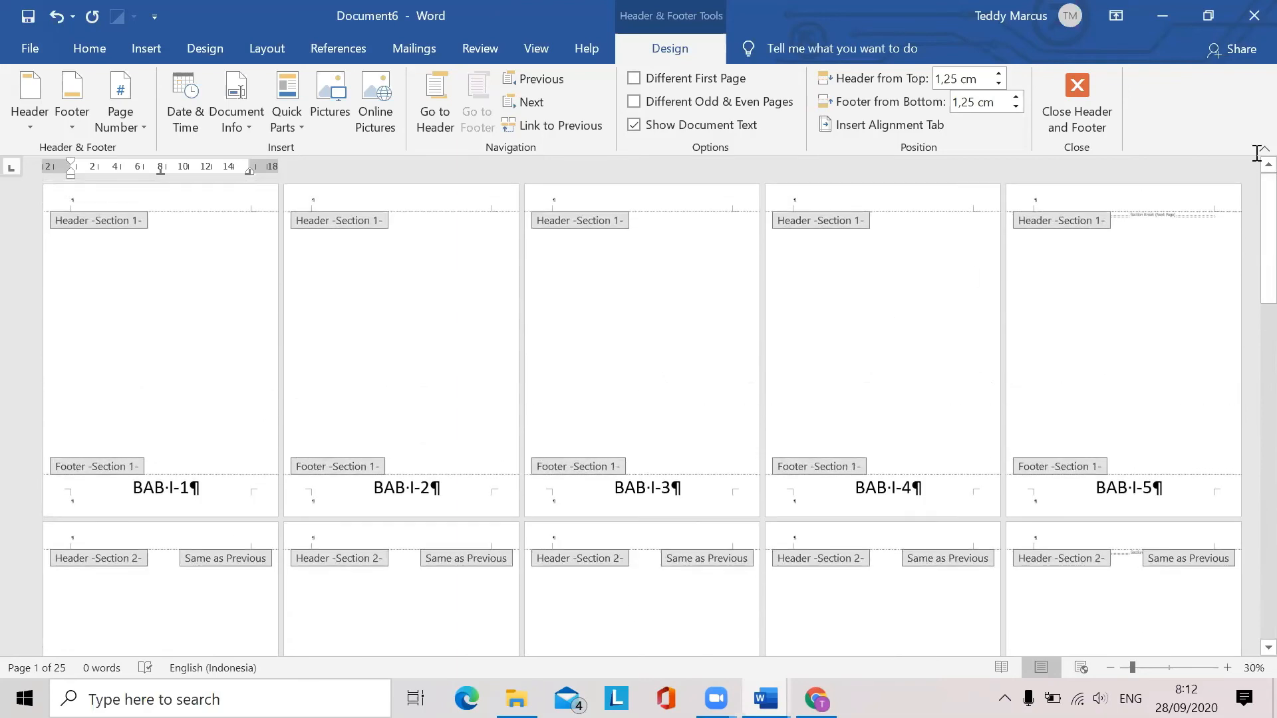
drag(1243, 234, 1244, 351)
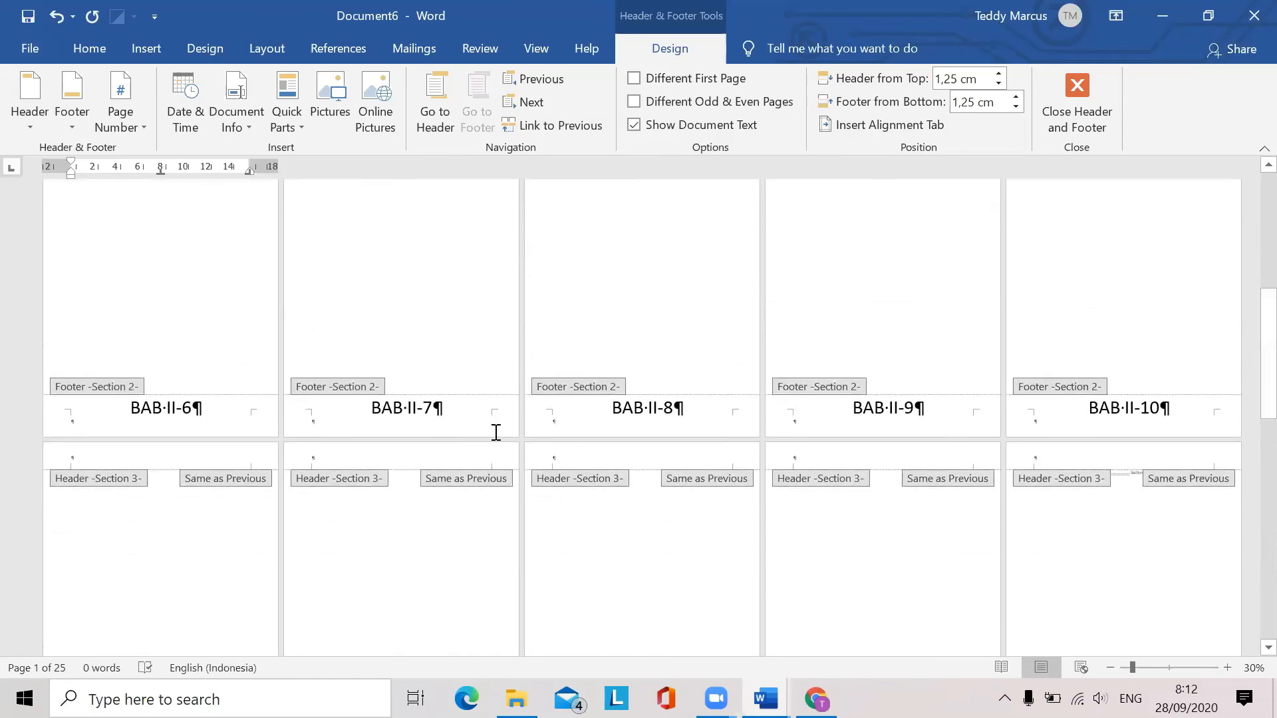
click(193, 410)
double_click(187, 408)
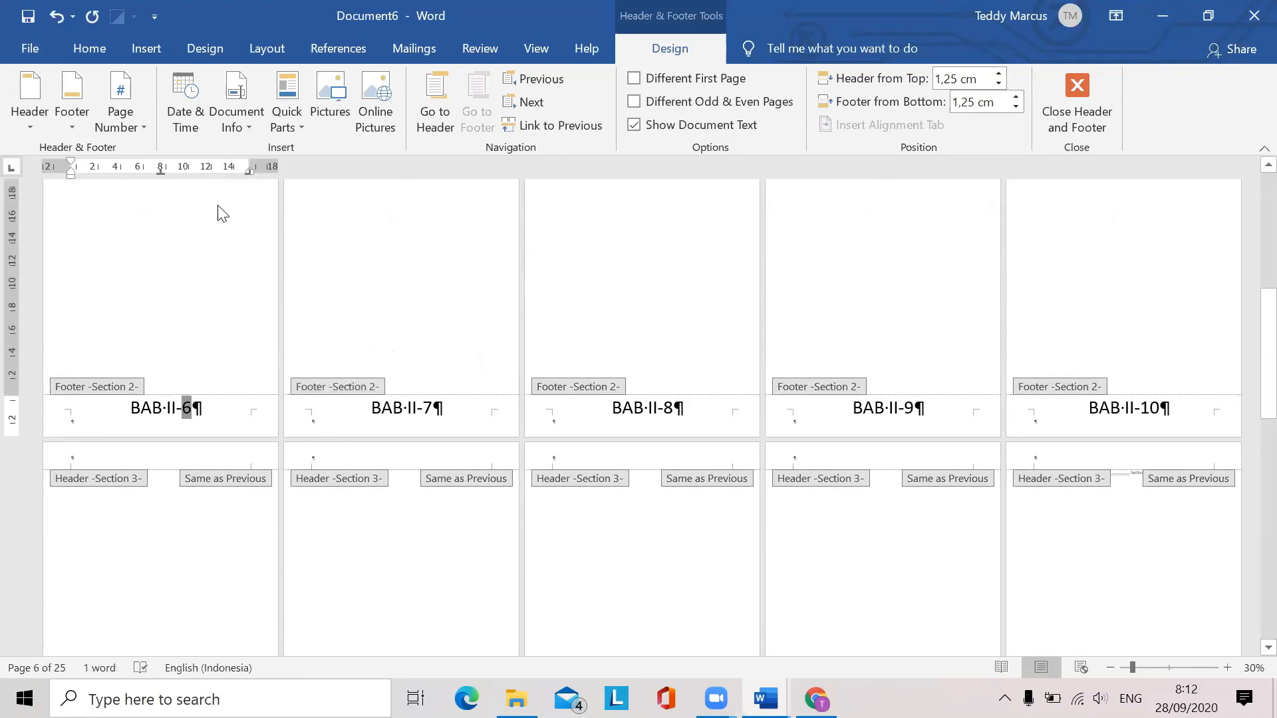
click(142, 127)
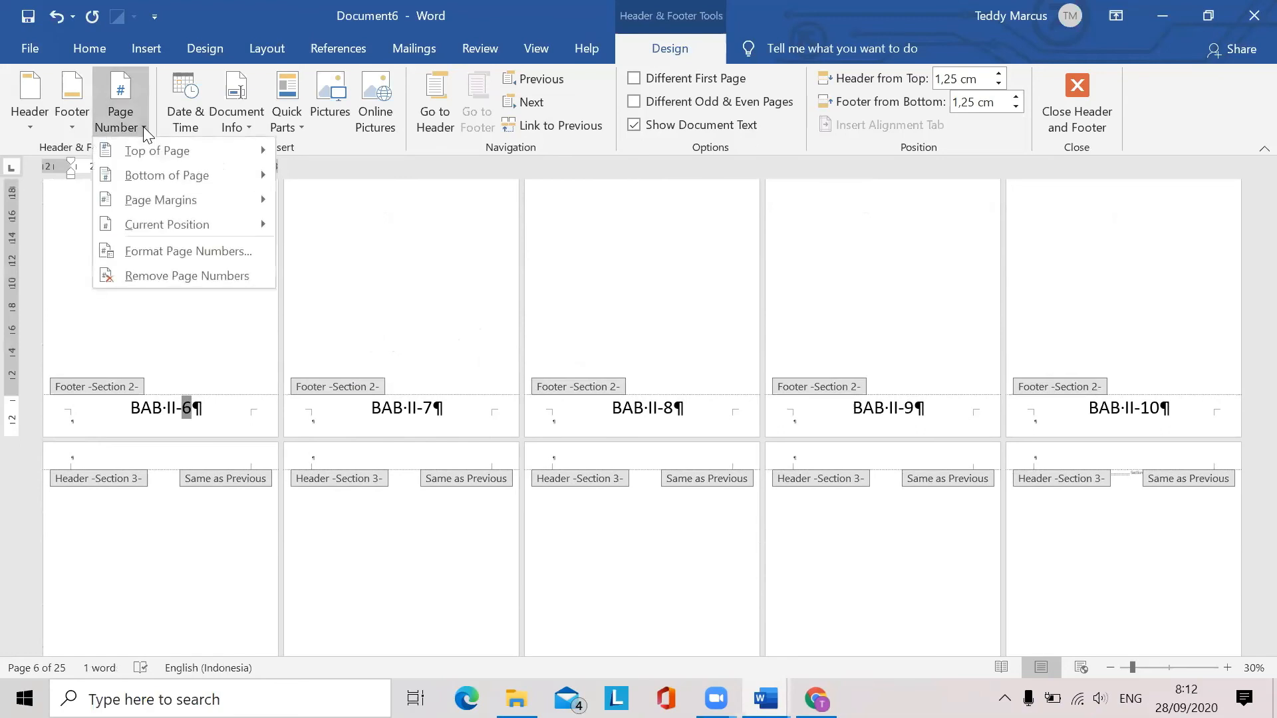
click(181, 252)
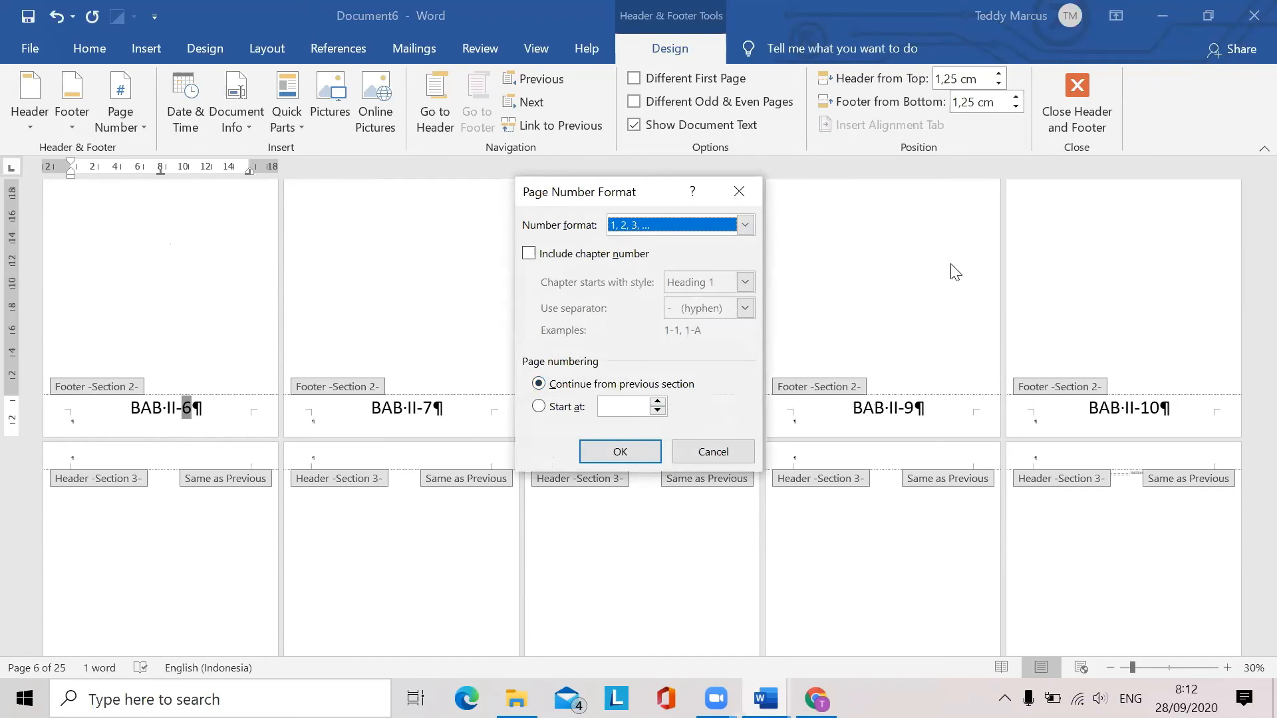
click(542, 407)
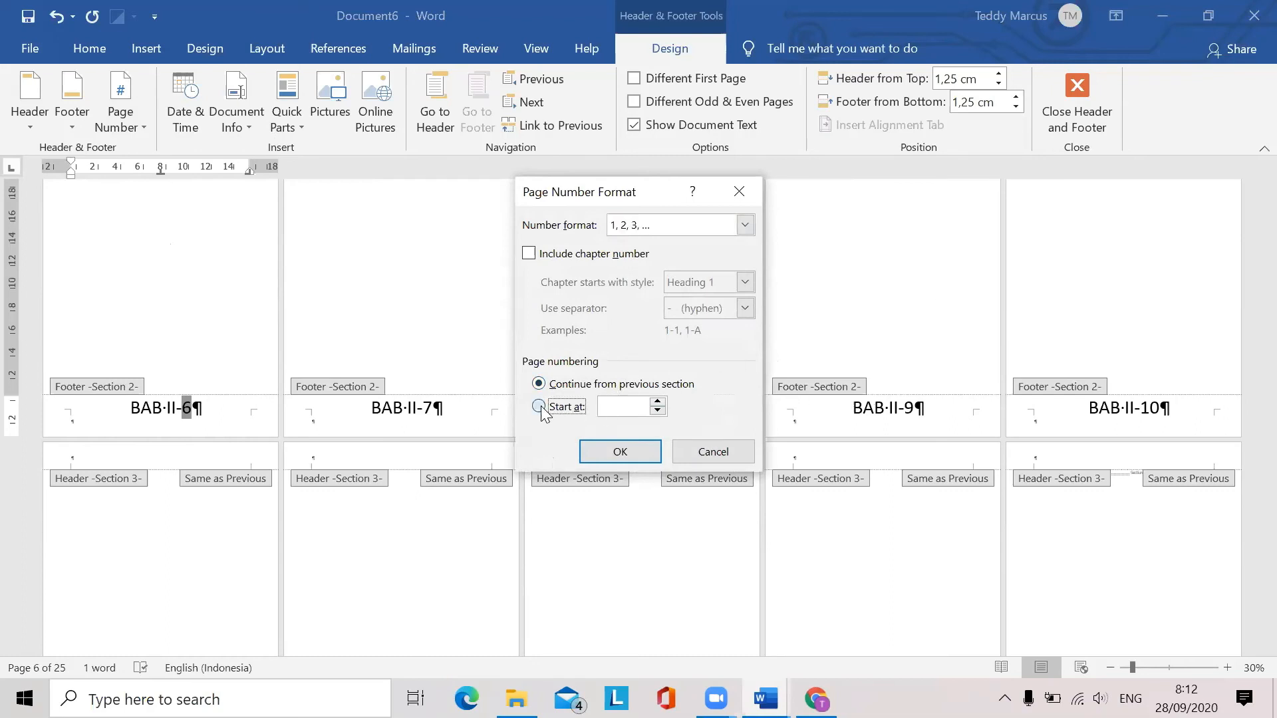
click(540, 407)
click(619, 451)
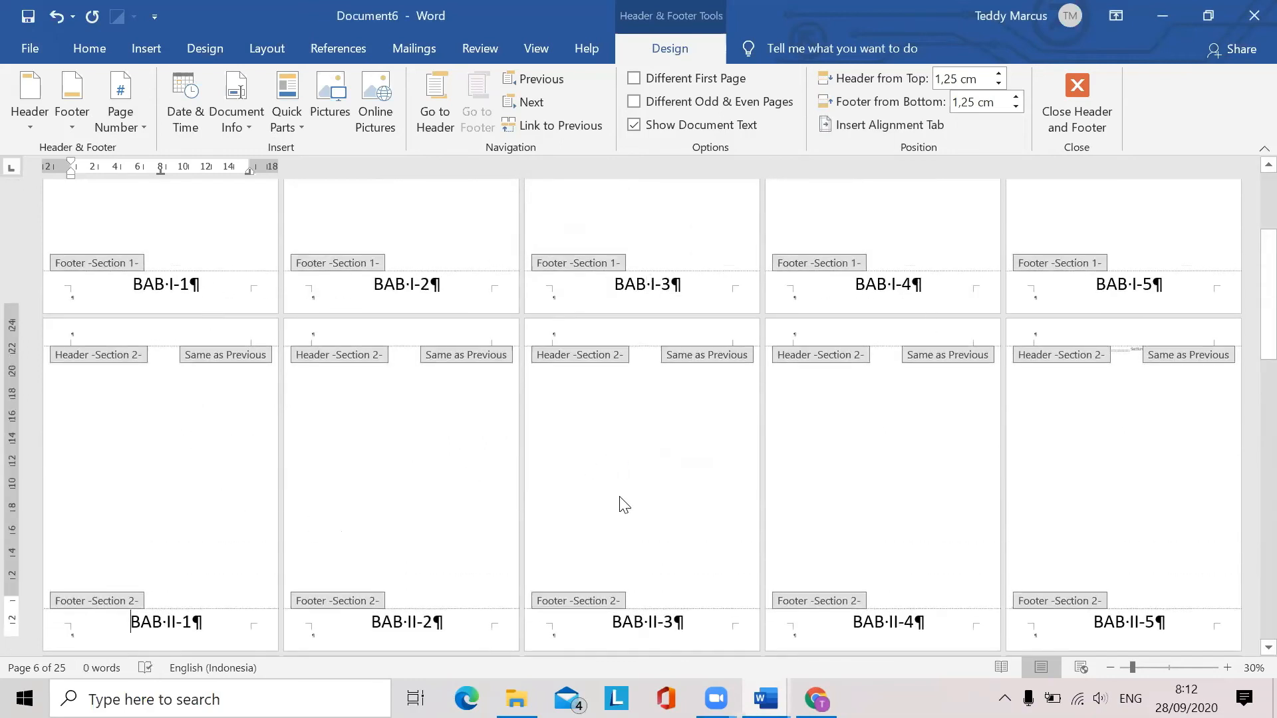
Restart the page numbering of section 3 (BAB III) at 1 from the footer on page 11
scroll(466, 519, down, 1)
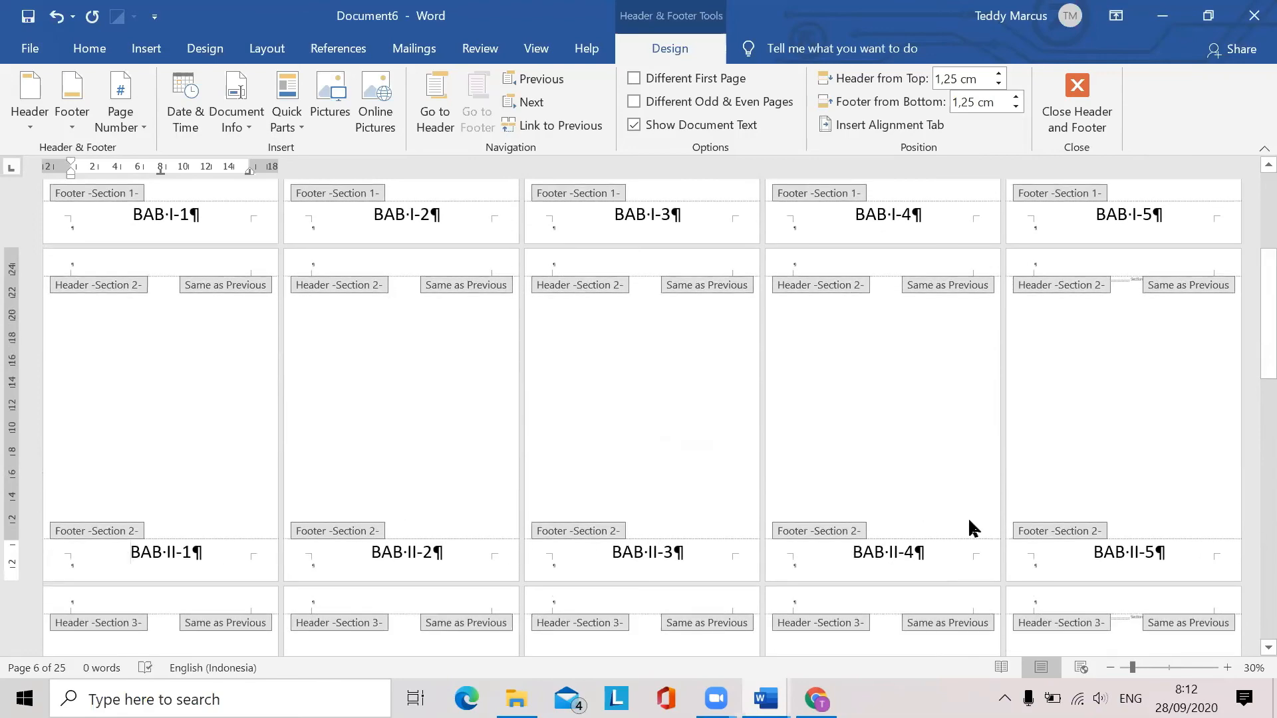
scroll(971, 527, down, 6)
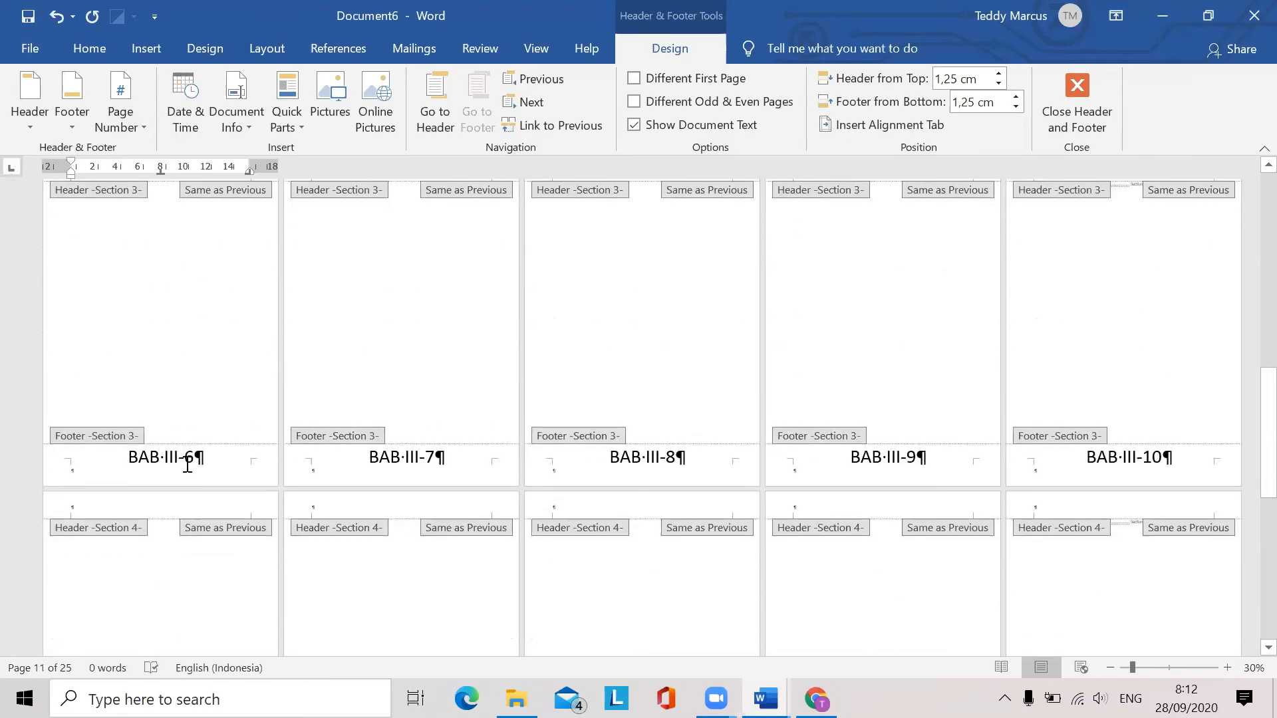
double_click(189, 458)
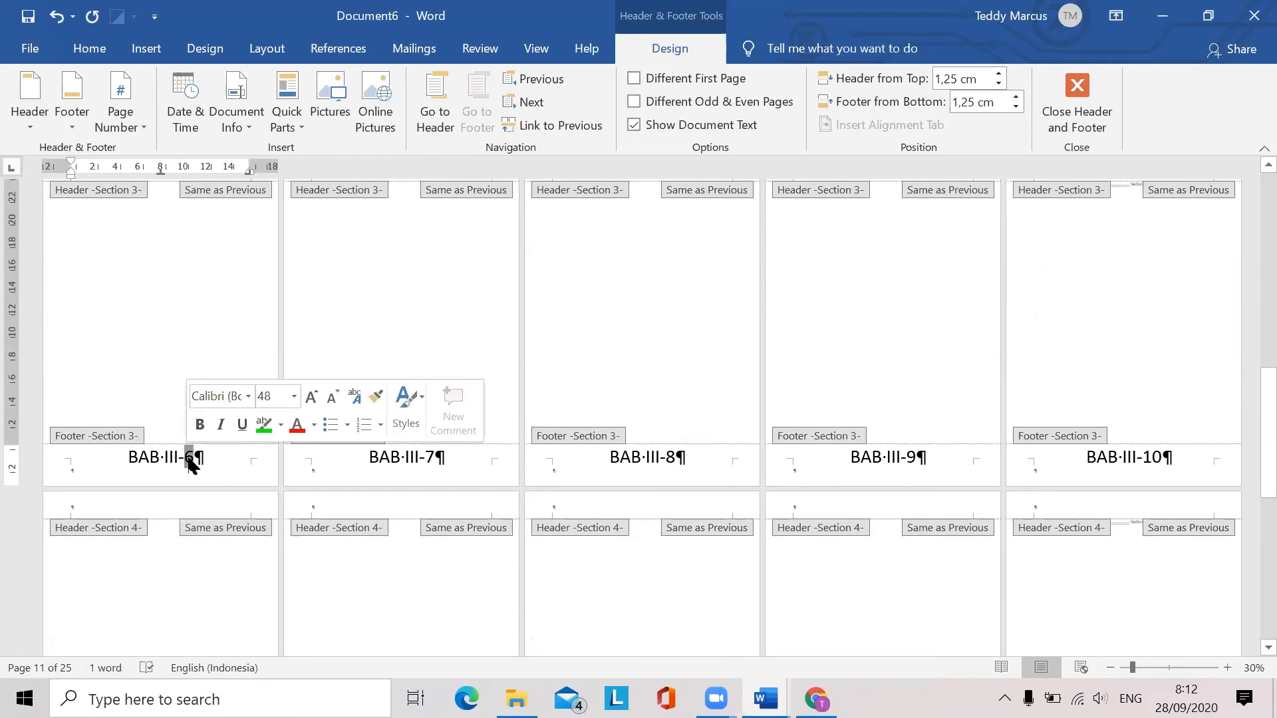
click(138, 127)
mouse_move(144, 169)
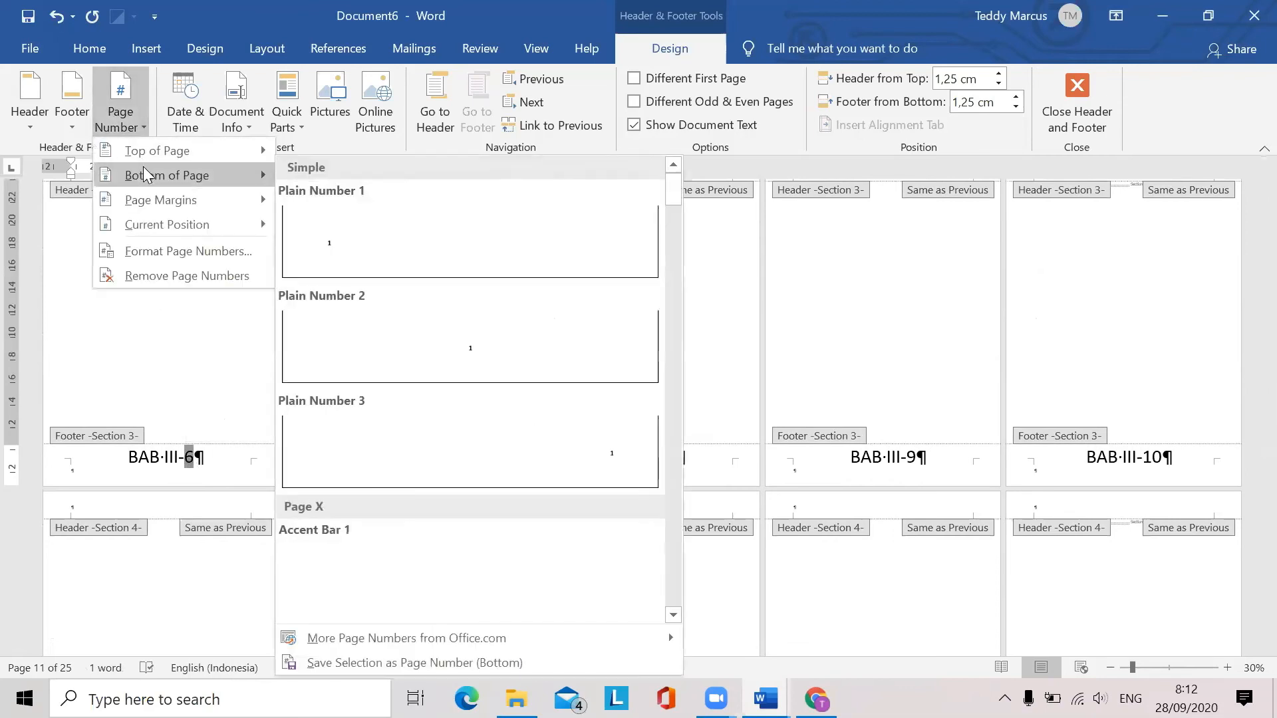
click(176, 254)
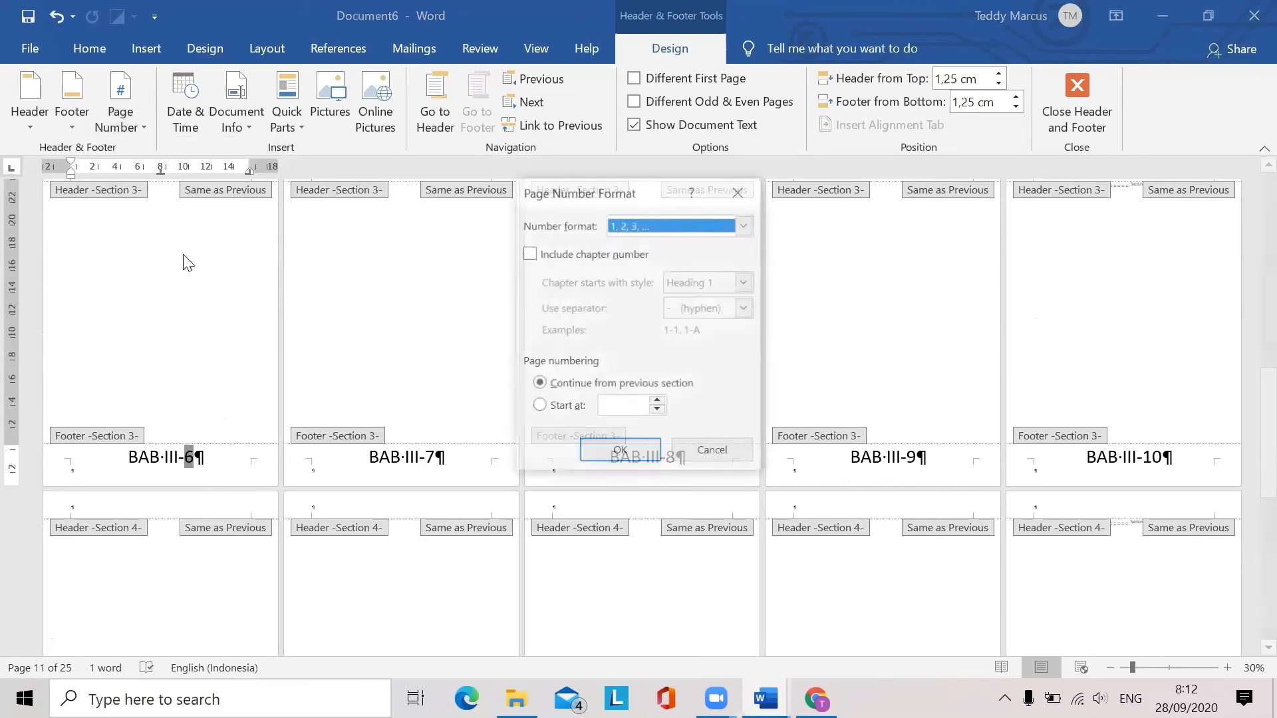
click(559, 407)
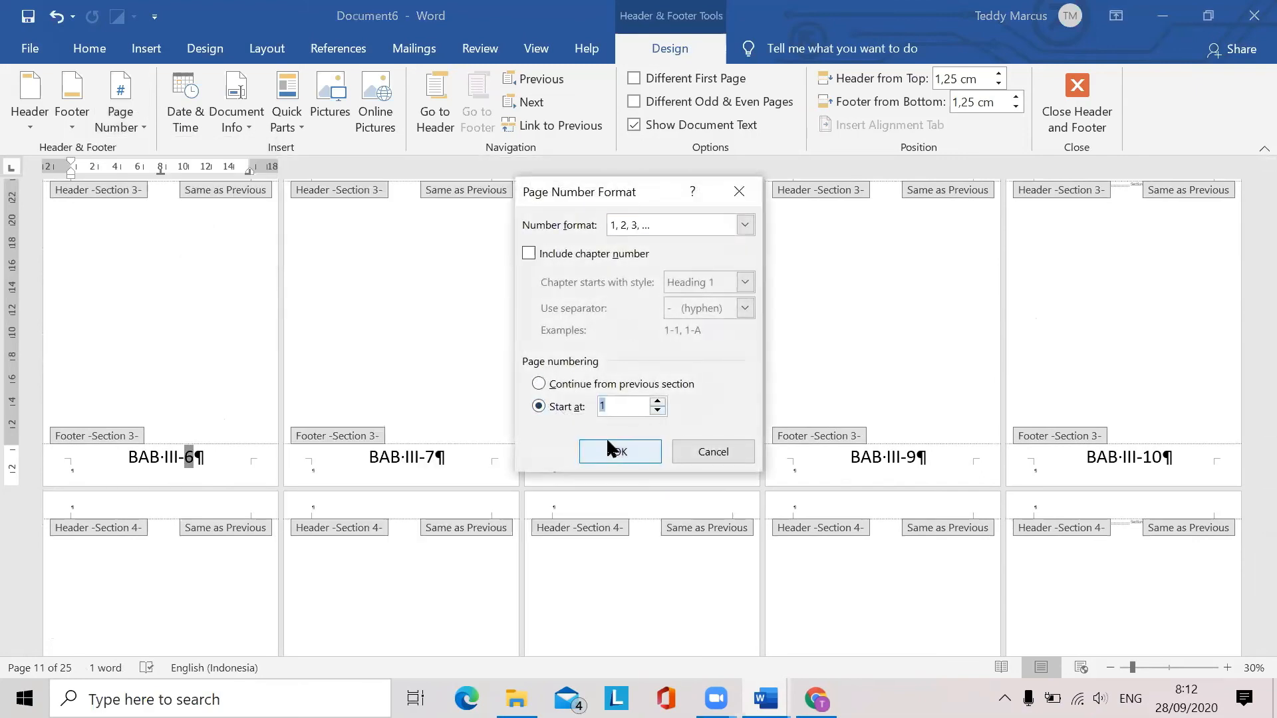
click(612, 457)
Restart the page numbering of section 4 (BAB IV) at 1 from the footer on page 16
scroll(228, 550, down, 9)
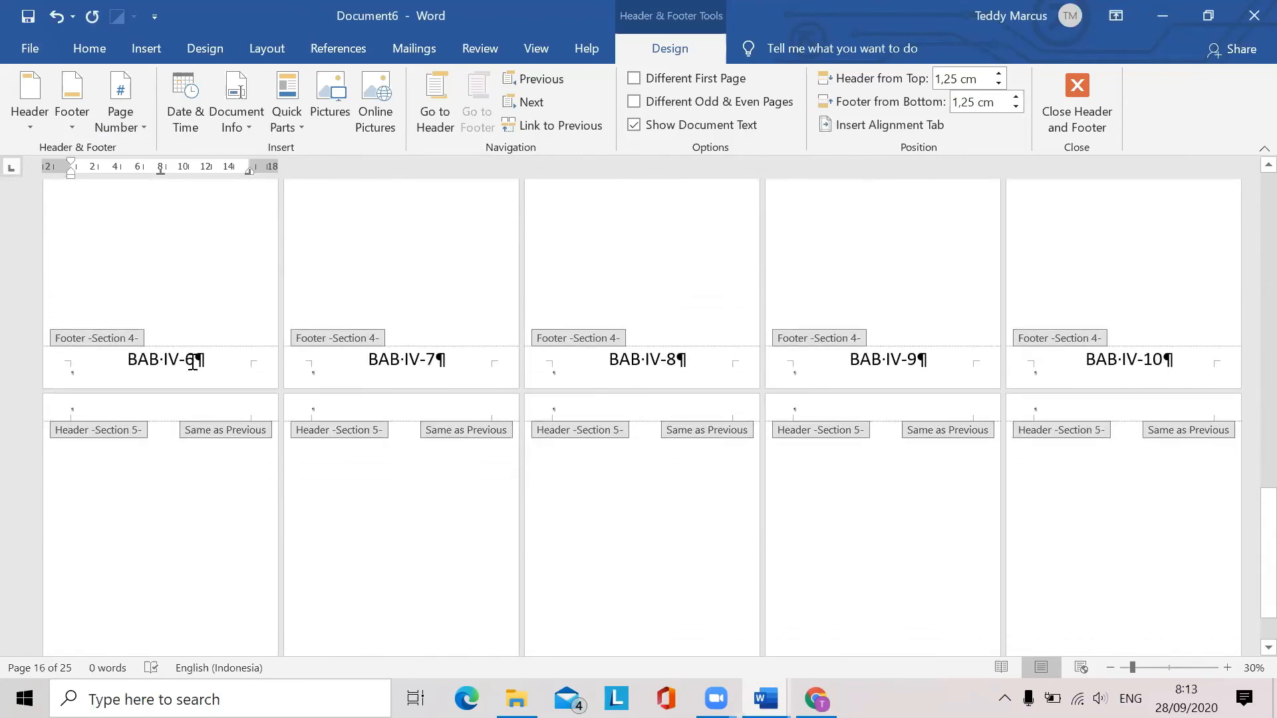
double_click(193, 362)
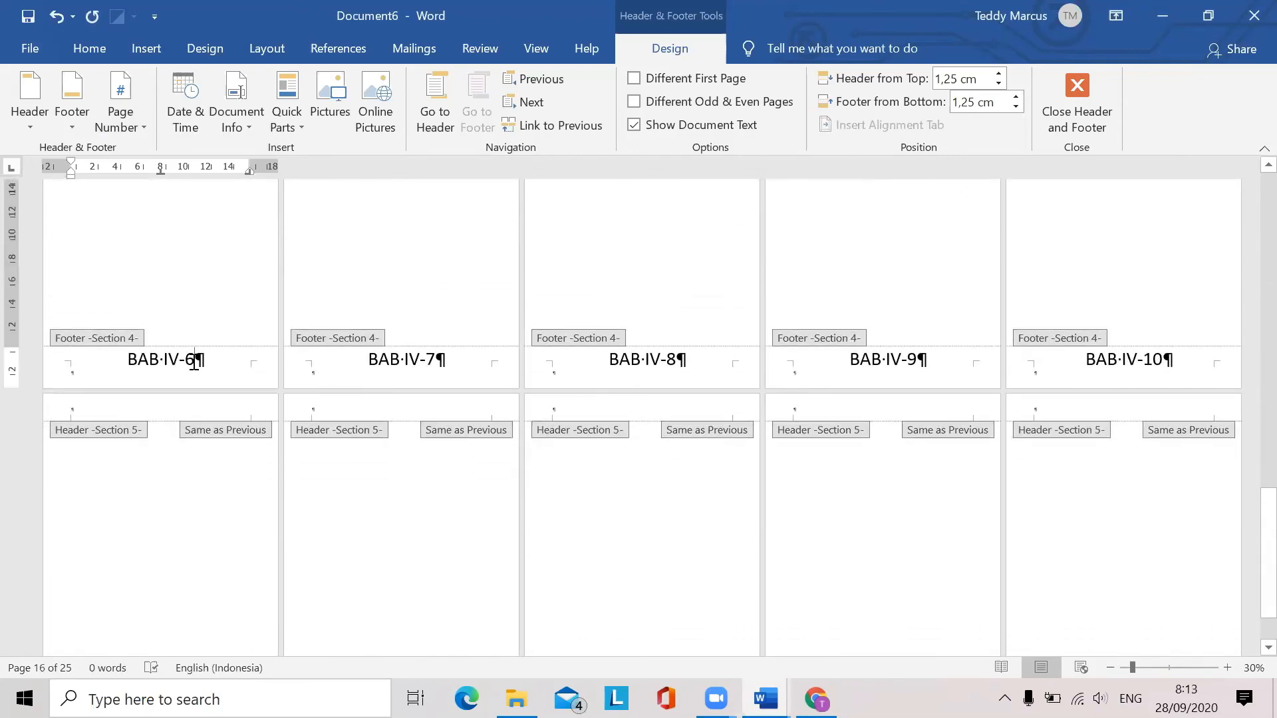
click(142, 128)
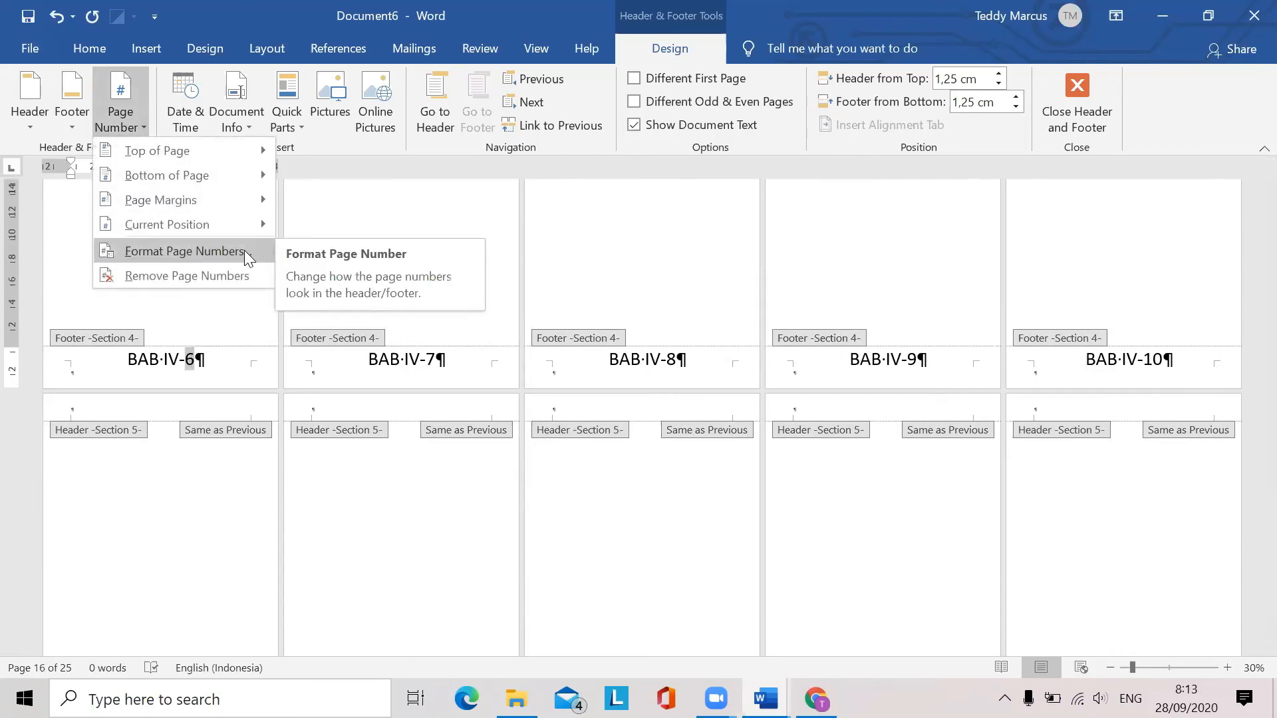
click(226, 256)
click(561, 406)
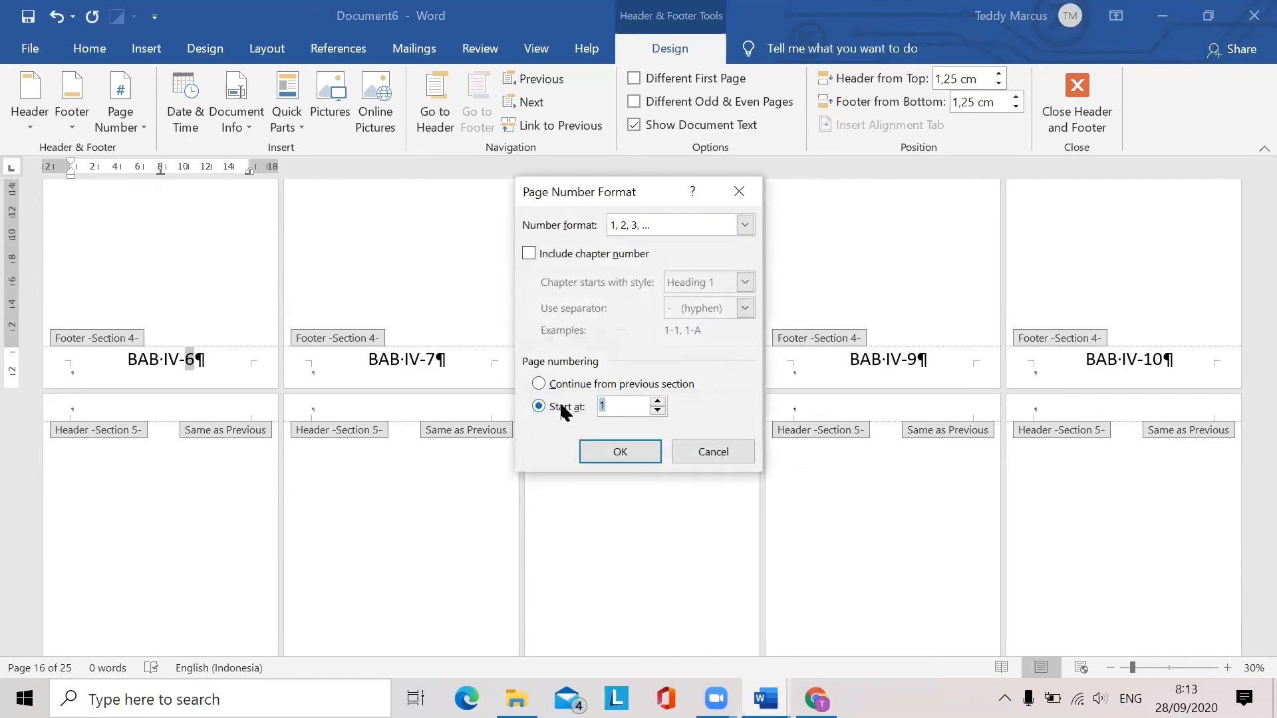
click(633, 455)
Restart the page numbering of section 5 (BAB V) at 1 from the footer on page 21
scroll(568, 473, down, 5)
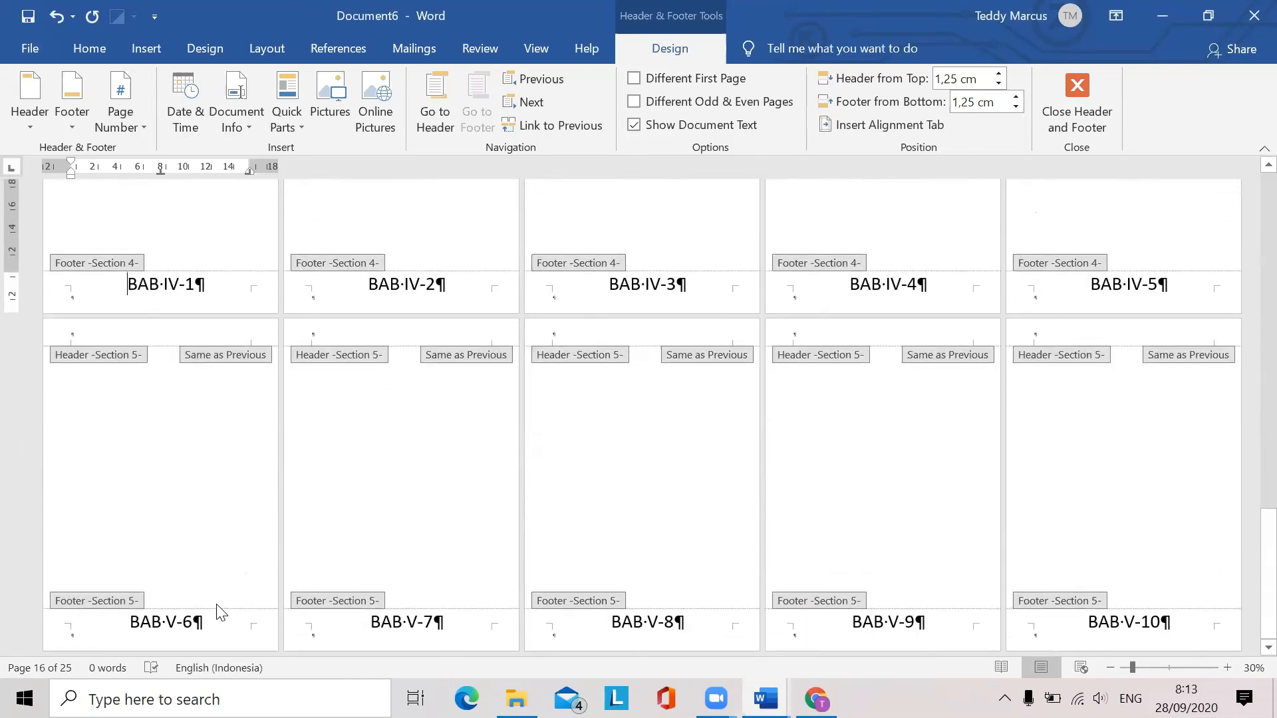
click(186, 624)
double_click(186, 624)
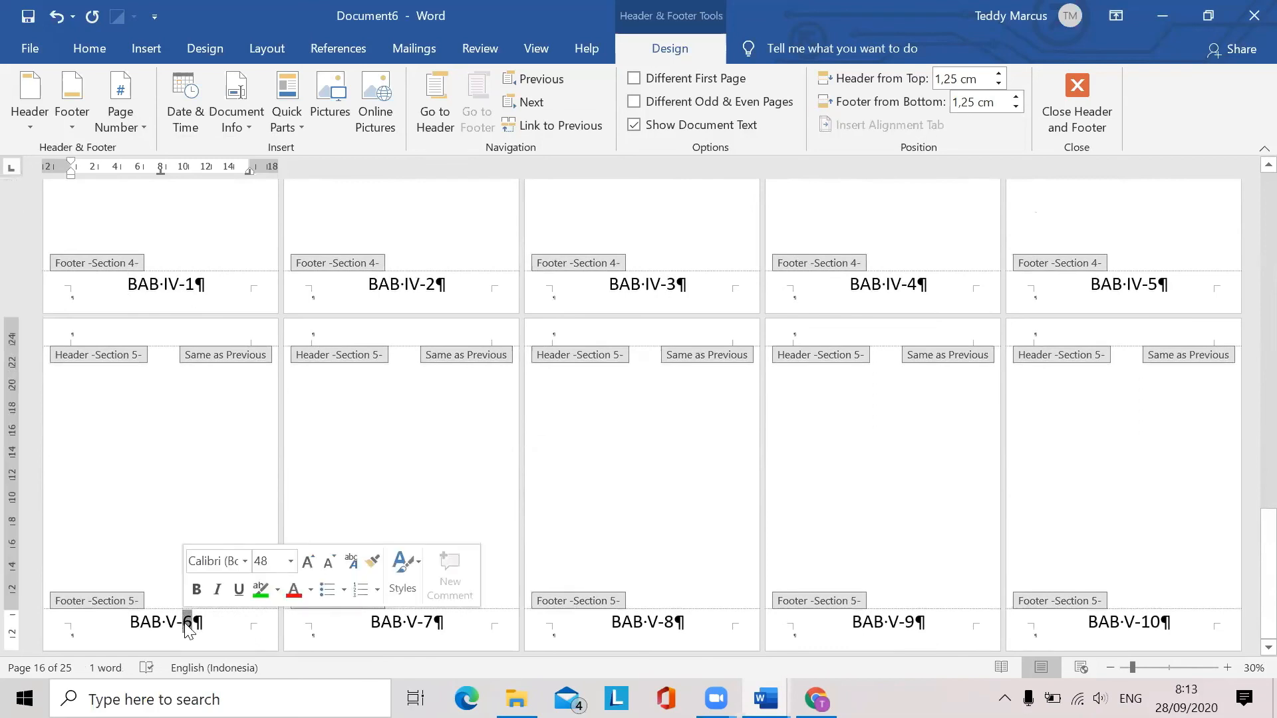
click(142, 129)
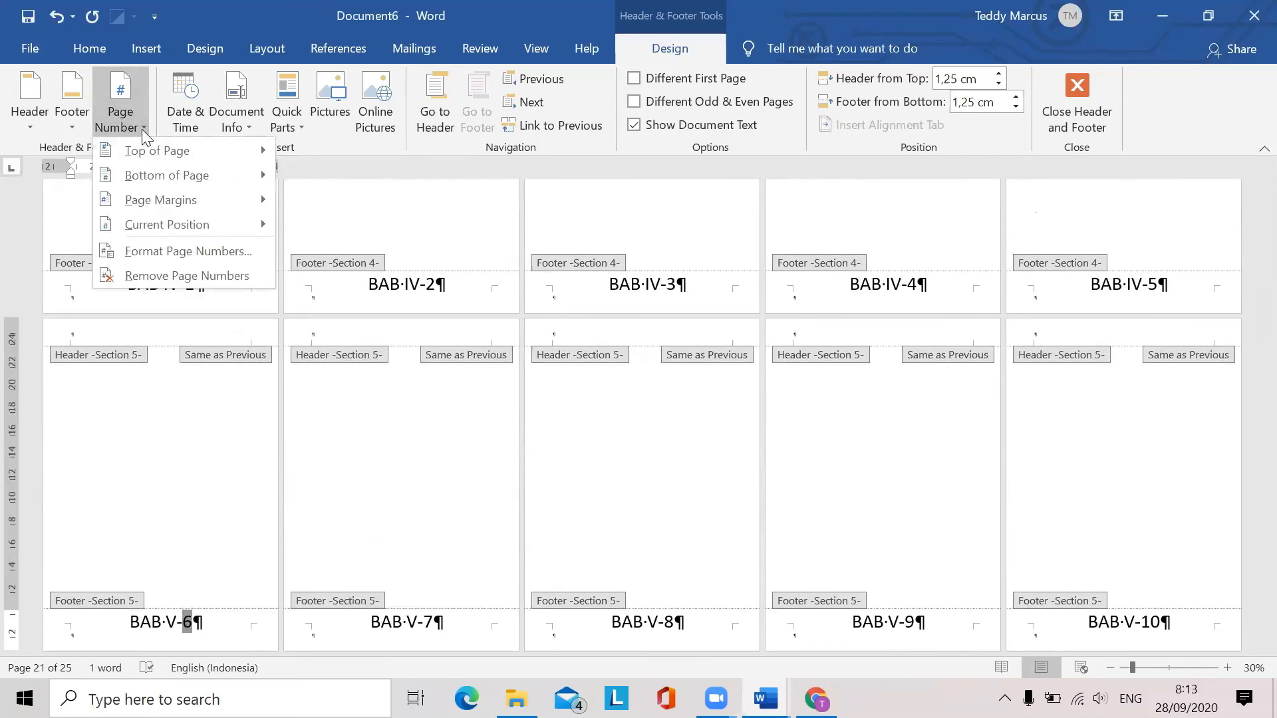
click(184, 253)
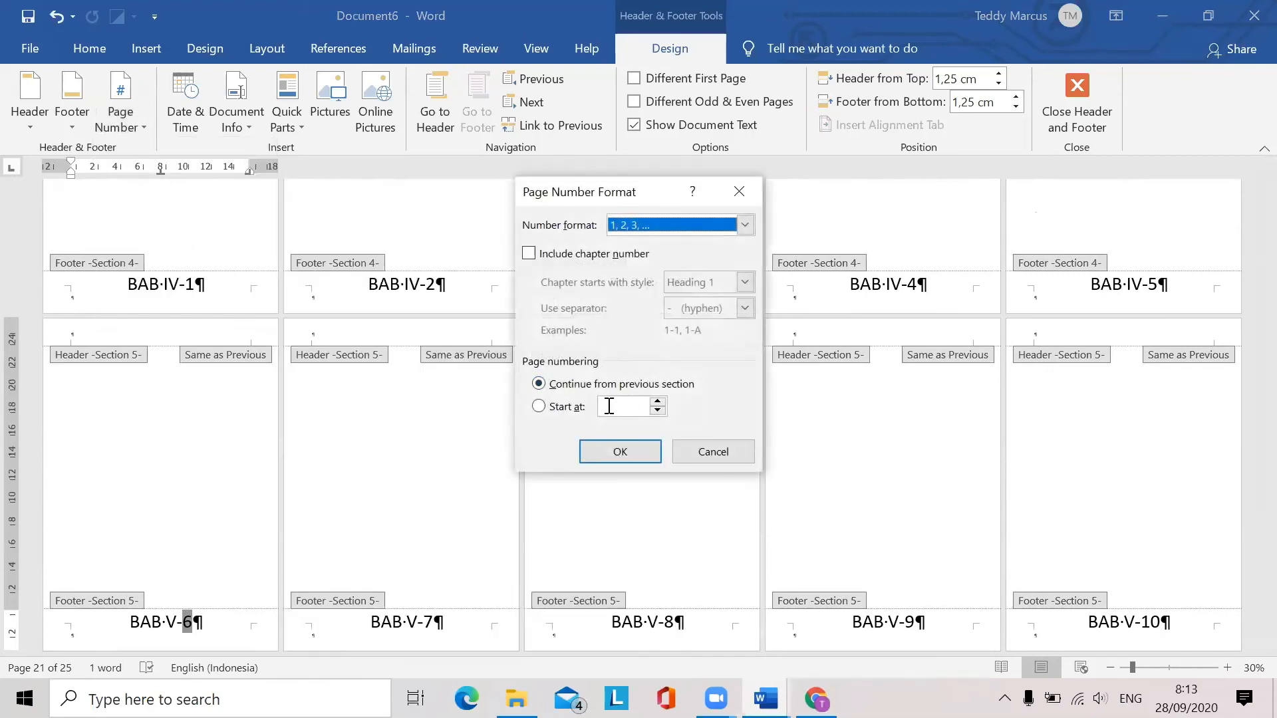
click(570, 409)
click(620, 452)
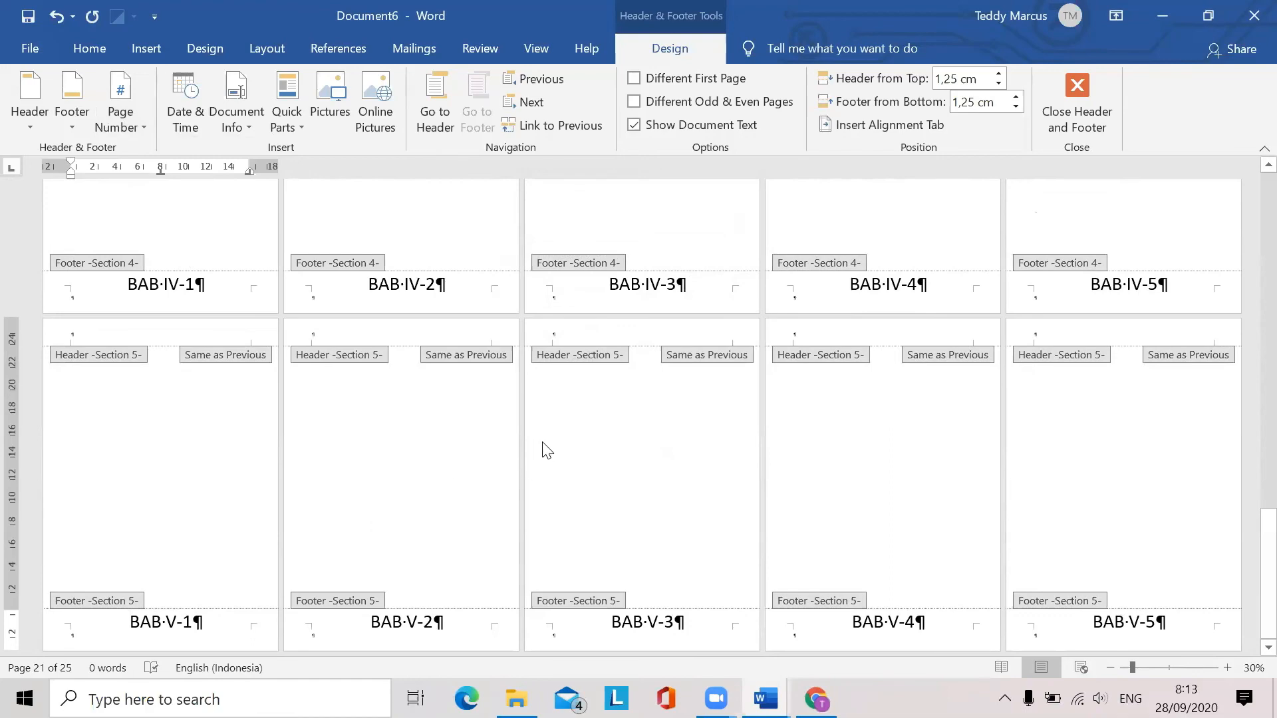
Change the page number format of section 1 to lowercase Roman numerals (i, ii, iii, ...) from the footer on page 1
scroll(428, 516, up, 3)
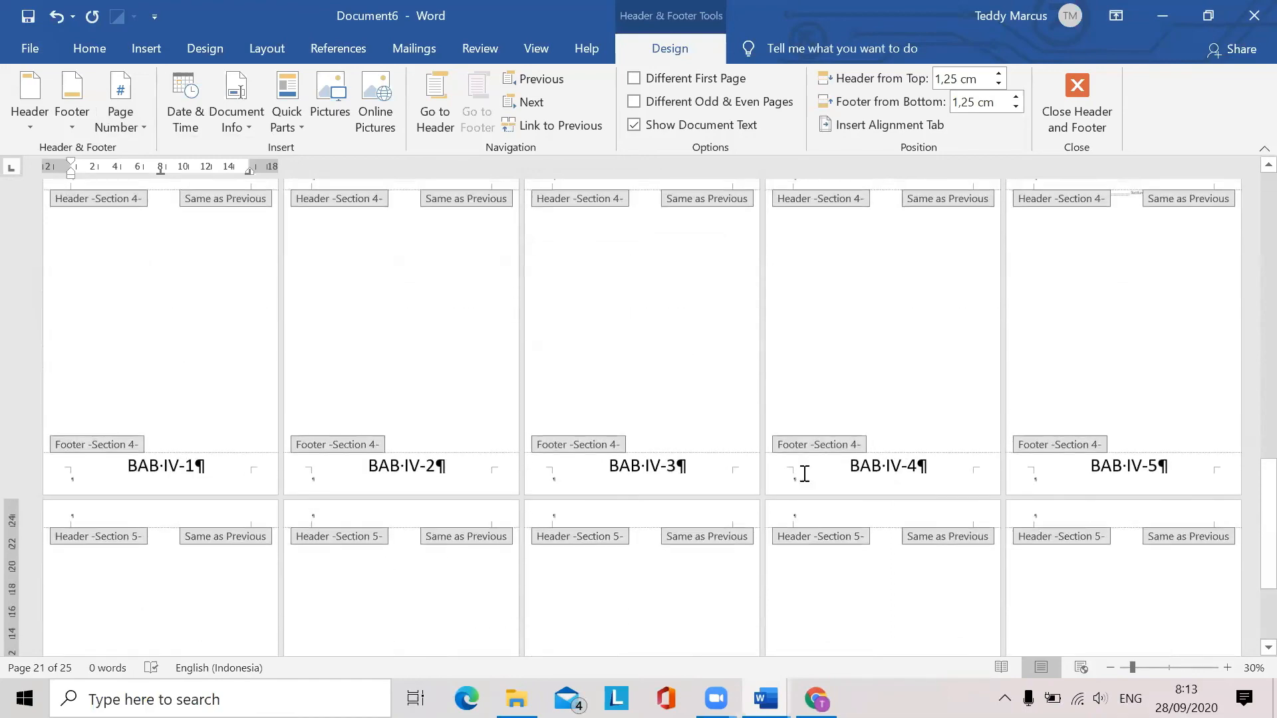
drag(1253, 576, 1258, 193)
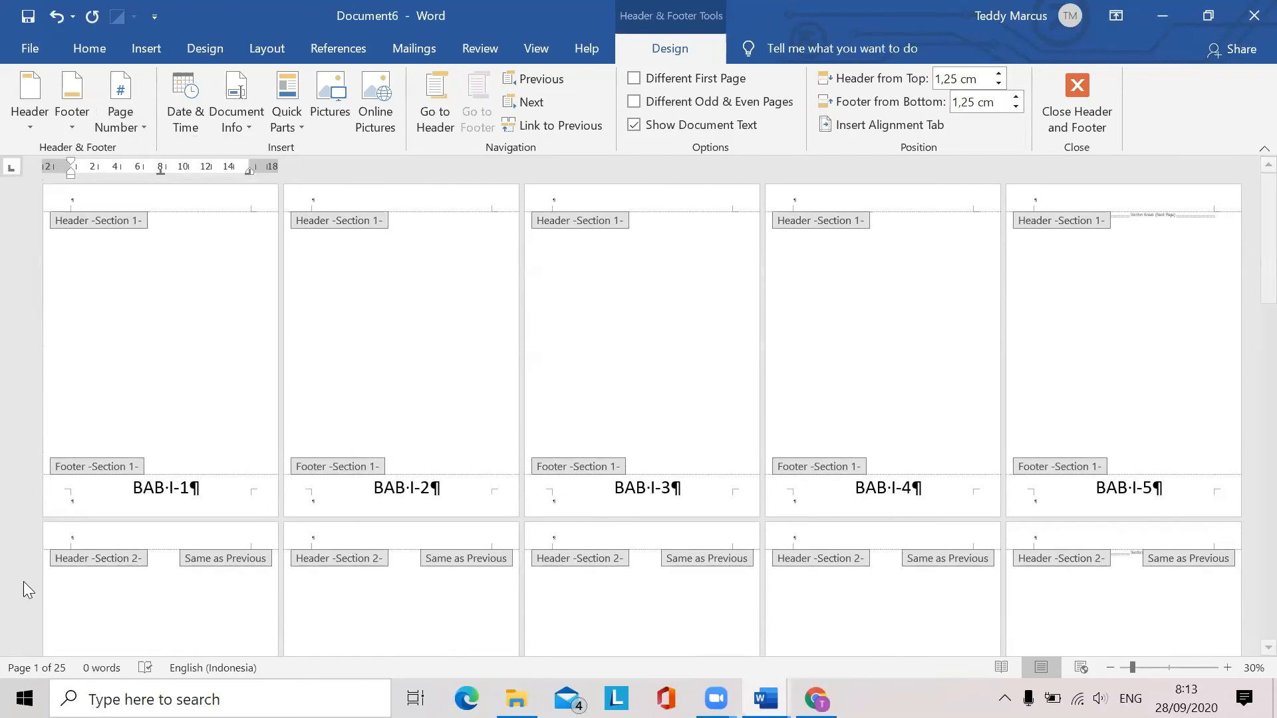
double_click(189, 492)
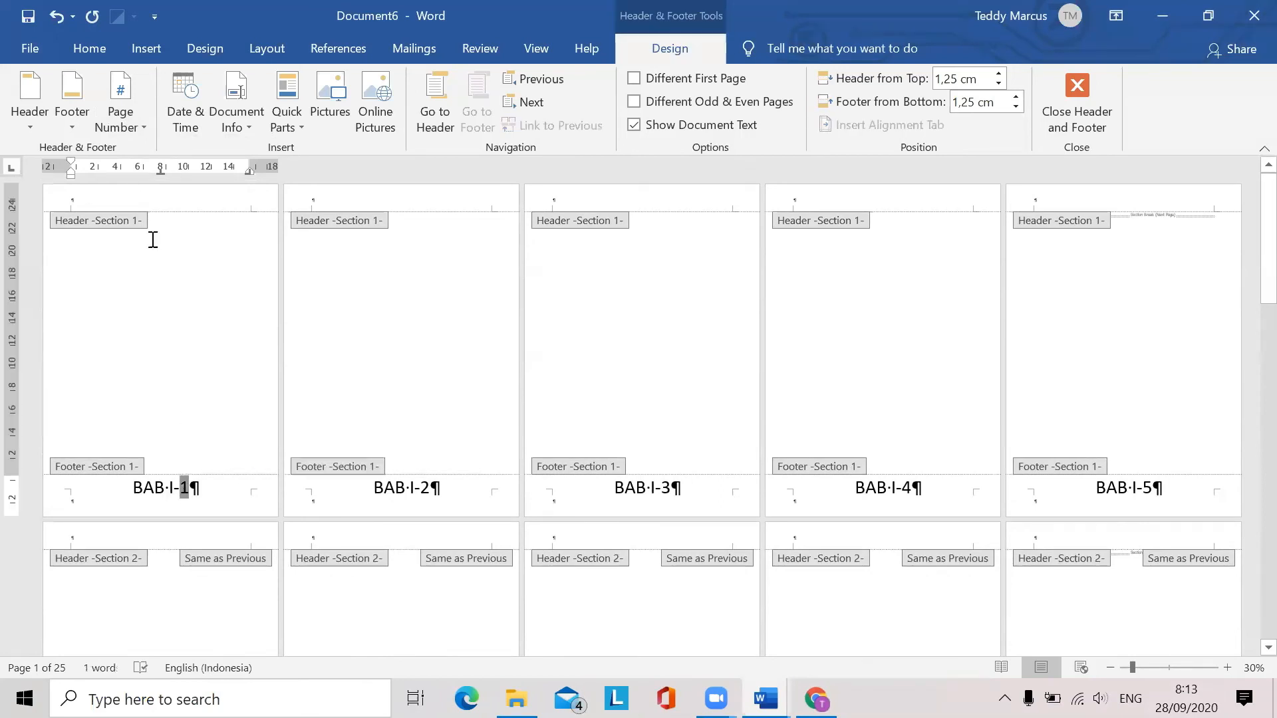
click(137, 131)
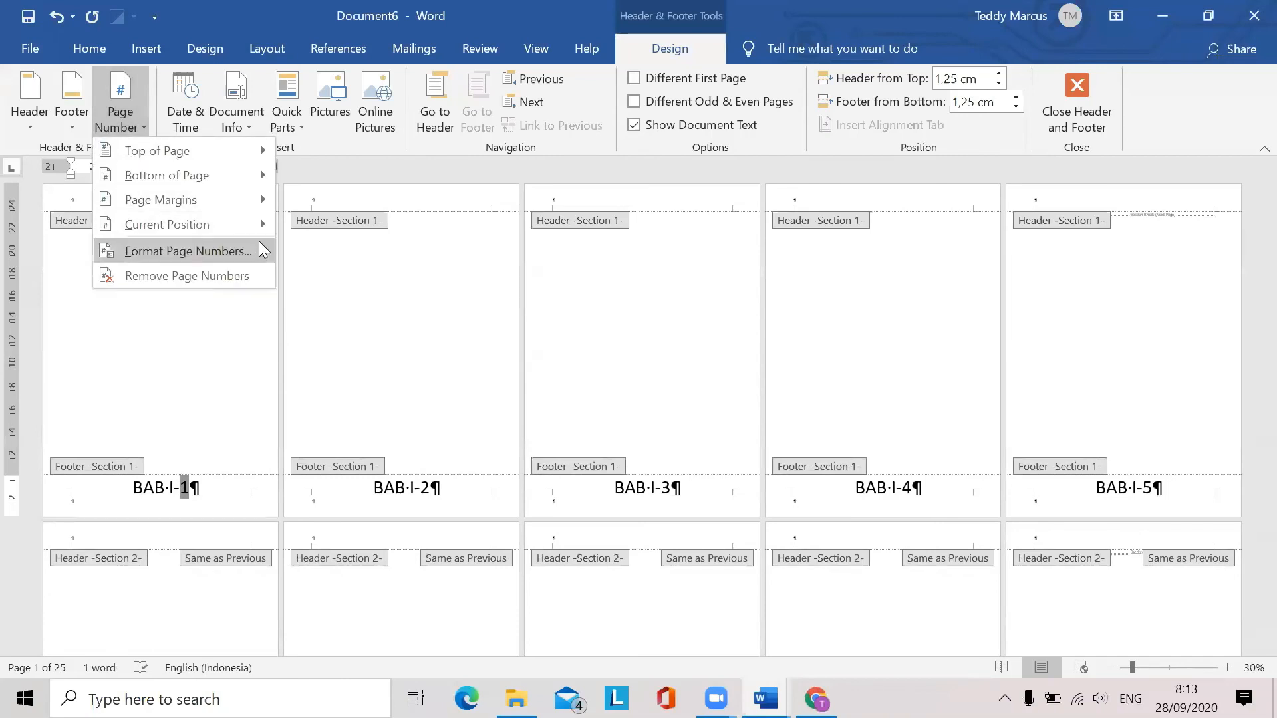
click(245, 250)
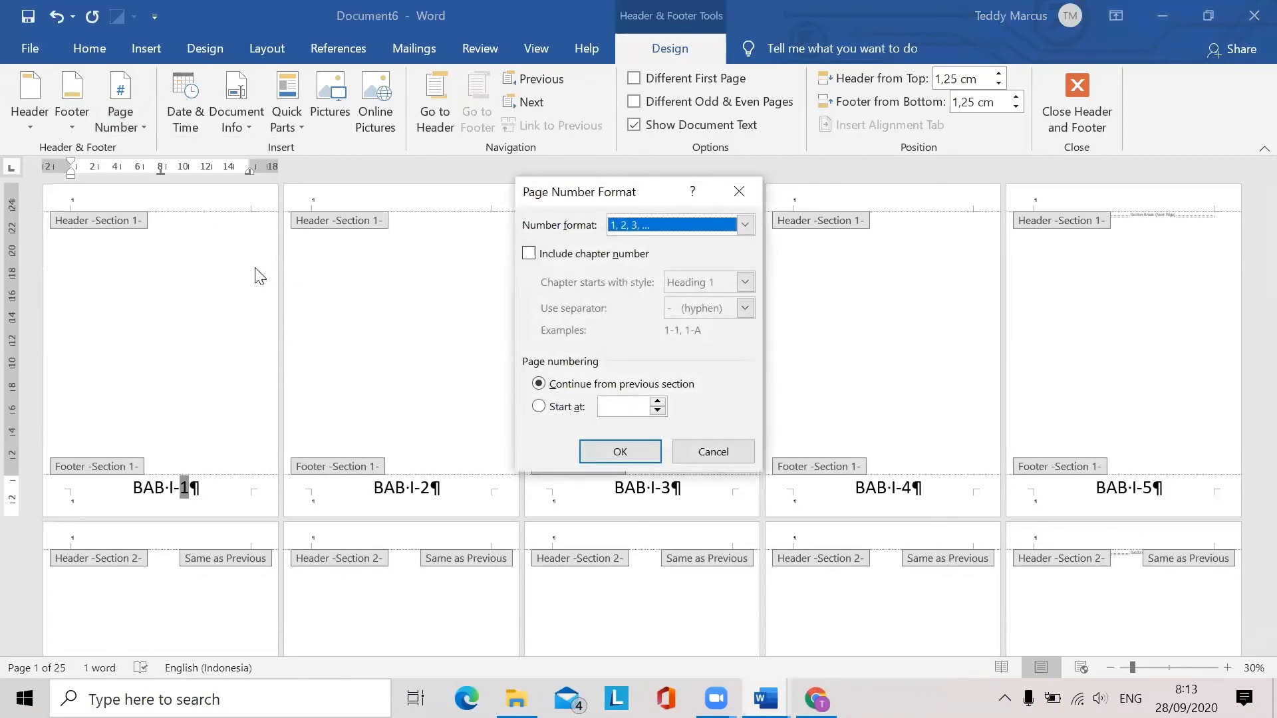
click(746, 228)
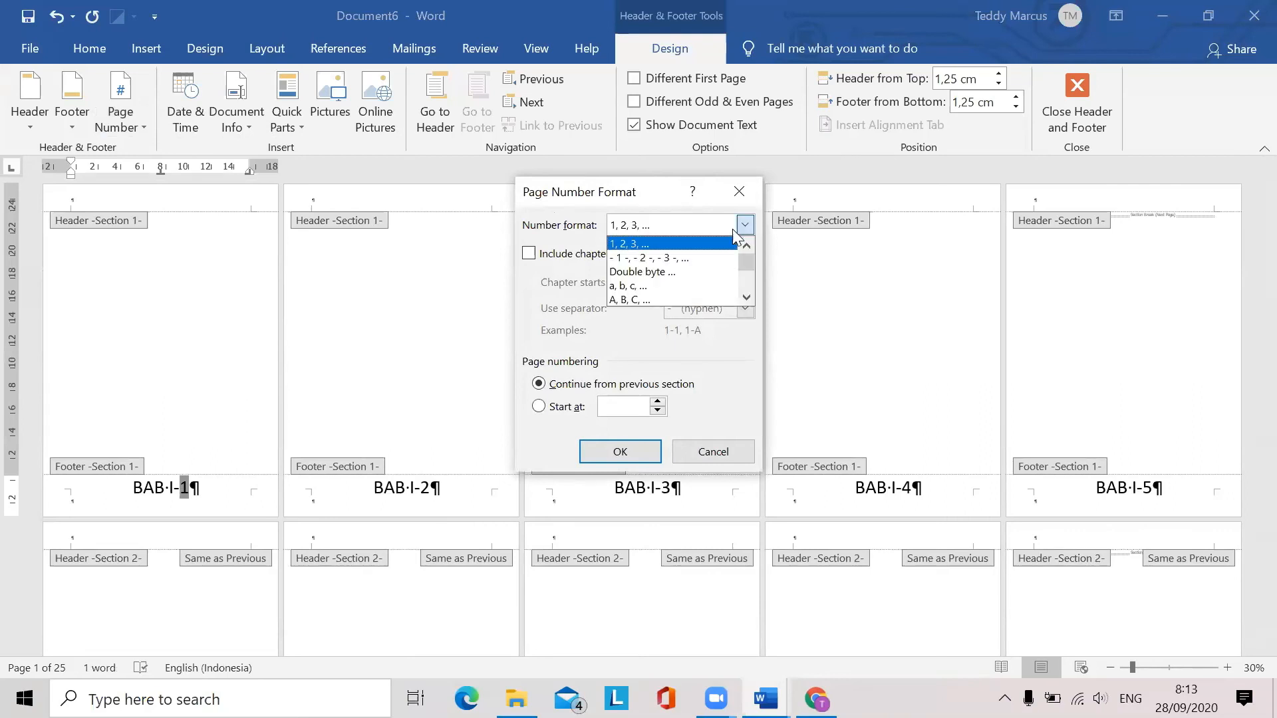
click(746, 300)
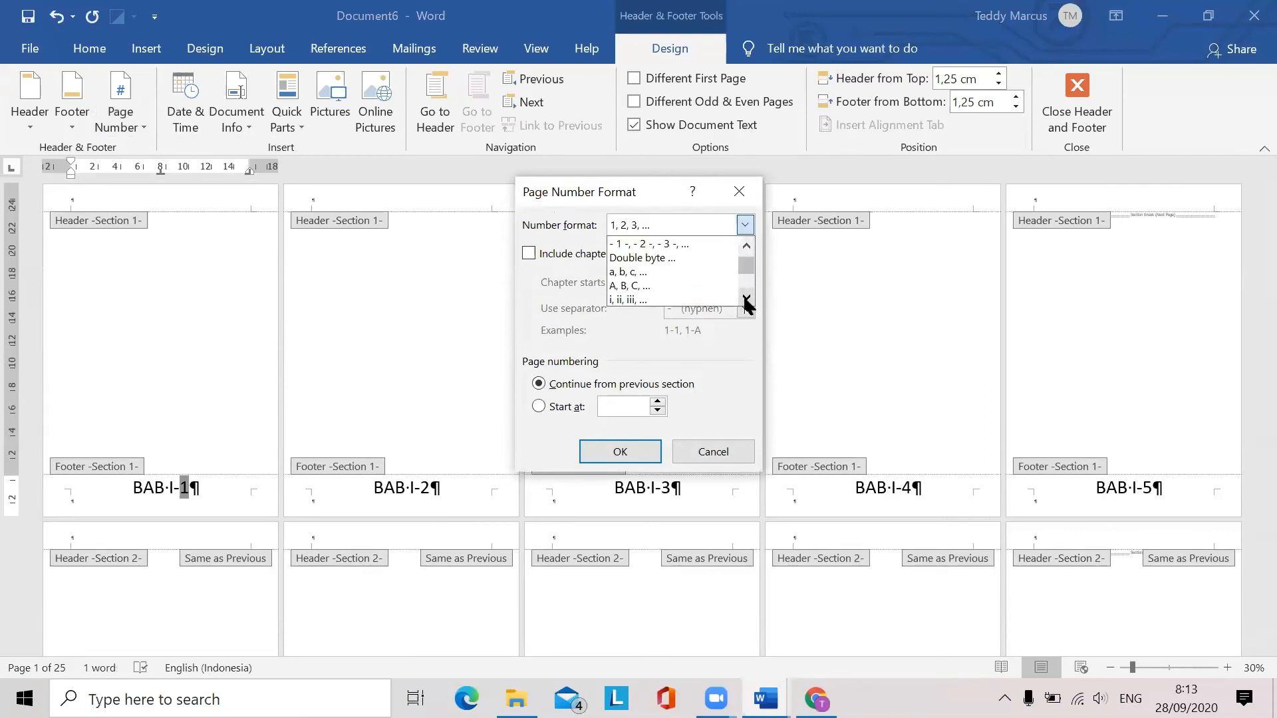
click(745, 299)
click(629, 291)
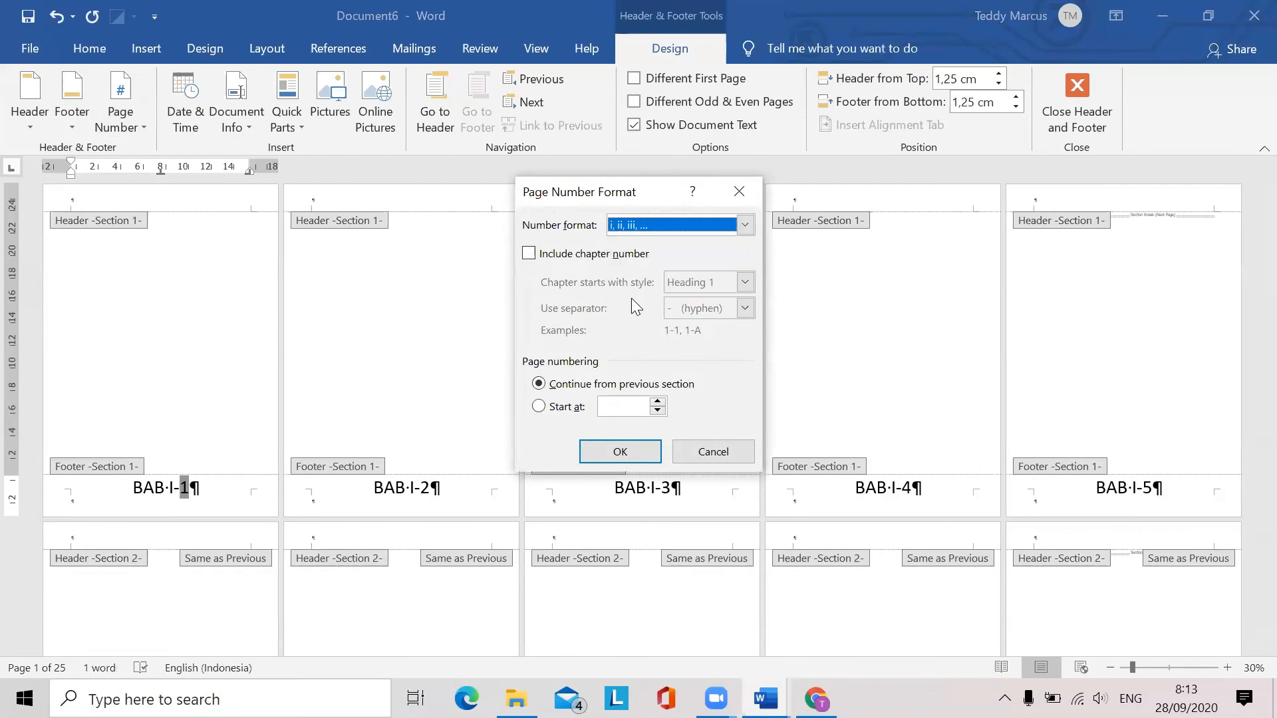
click(635, 466)
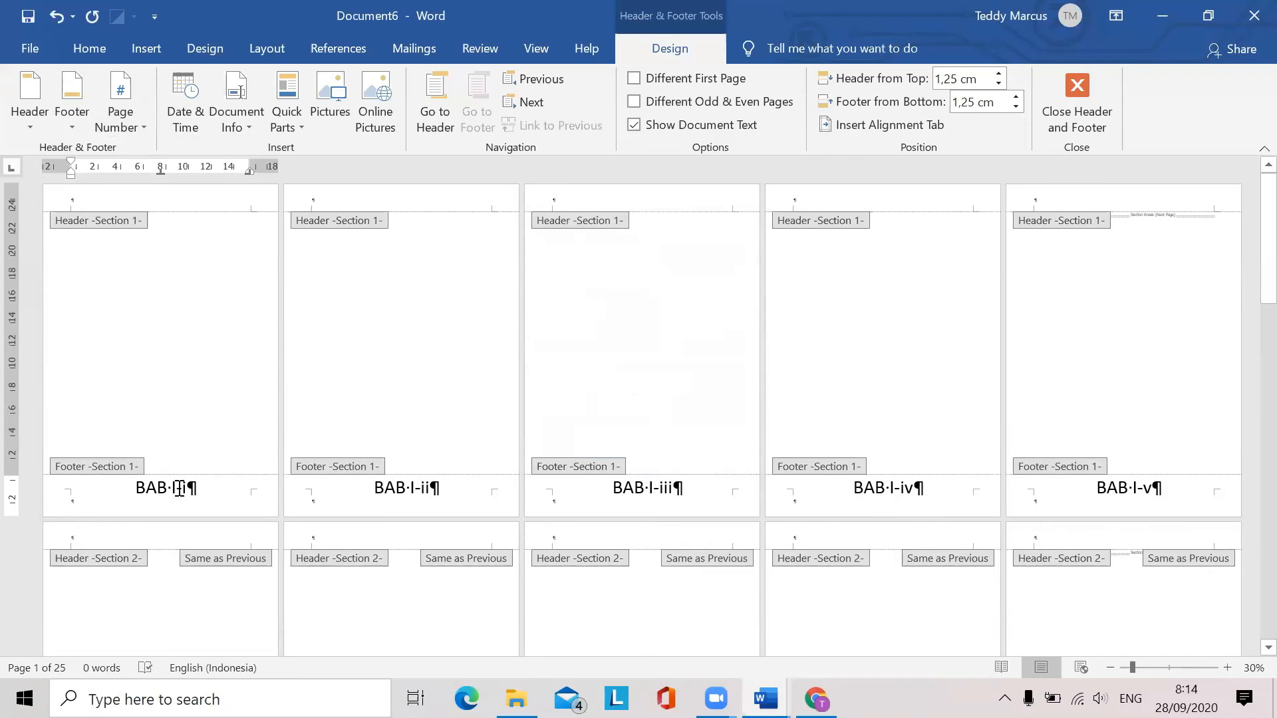
Delete the "BAB I-" prefix from the section 1 footer, leaving only the page number, and hide the paragraph marks
drag(135, 489, 177, 490)
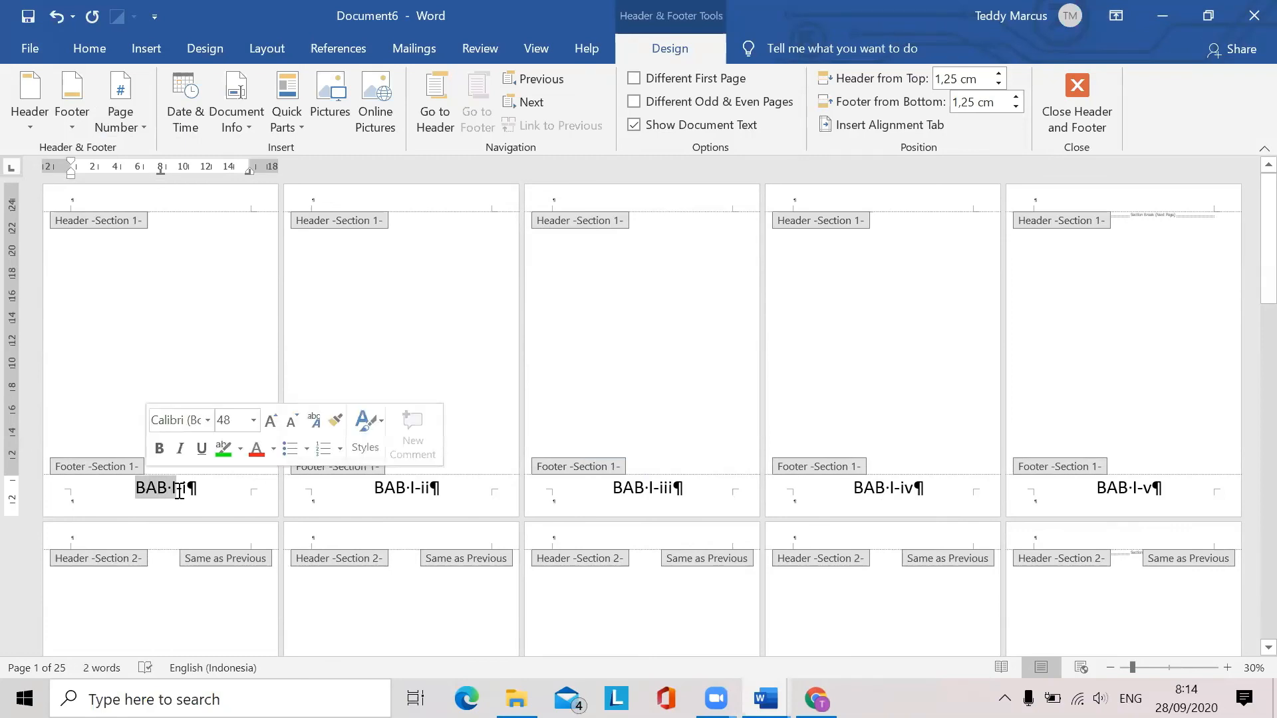
key(Delete)
key(Delete)
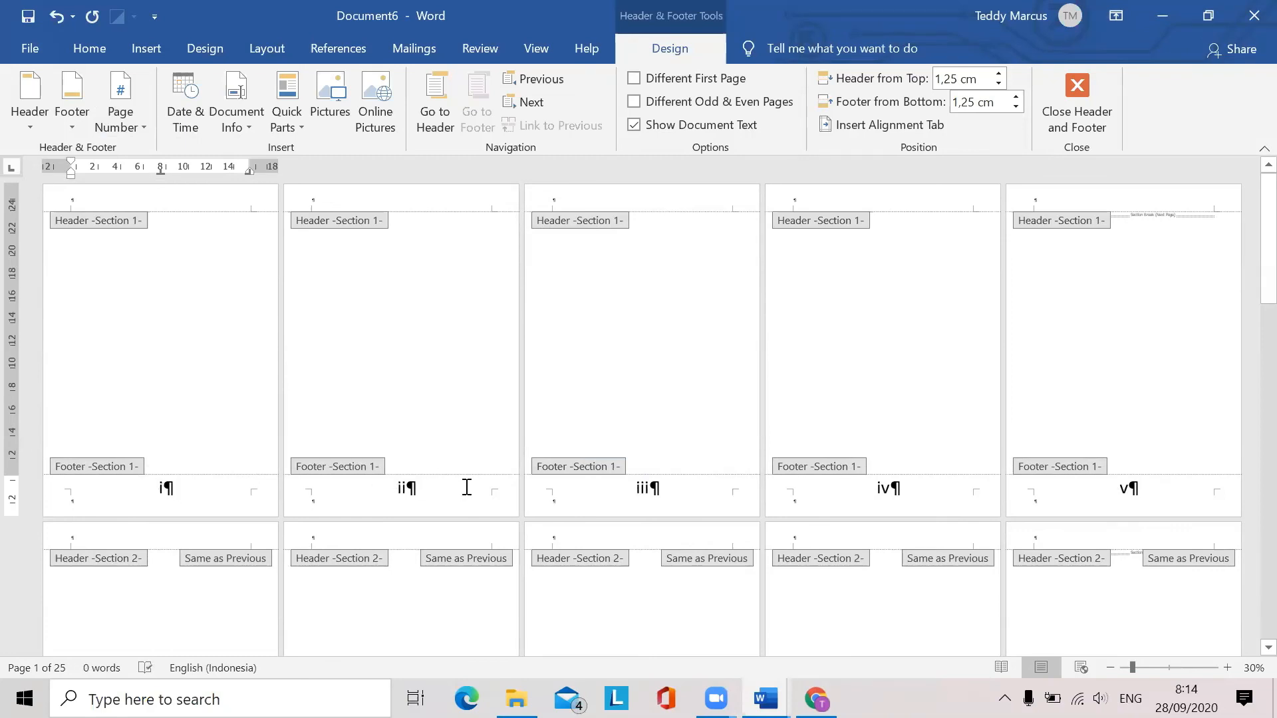
click(89, 46)
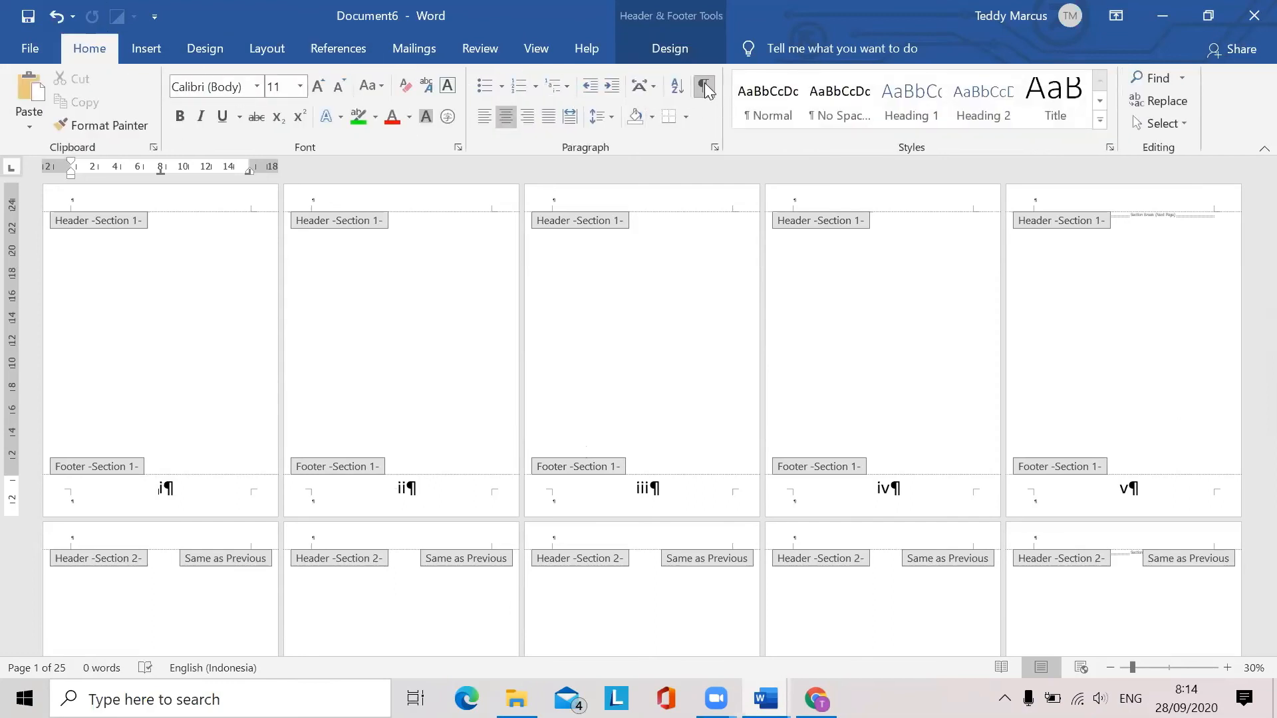
click(705, 86)
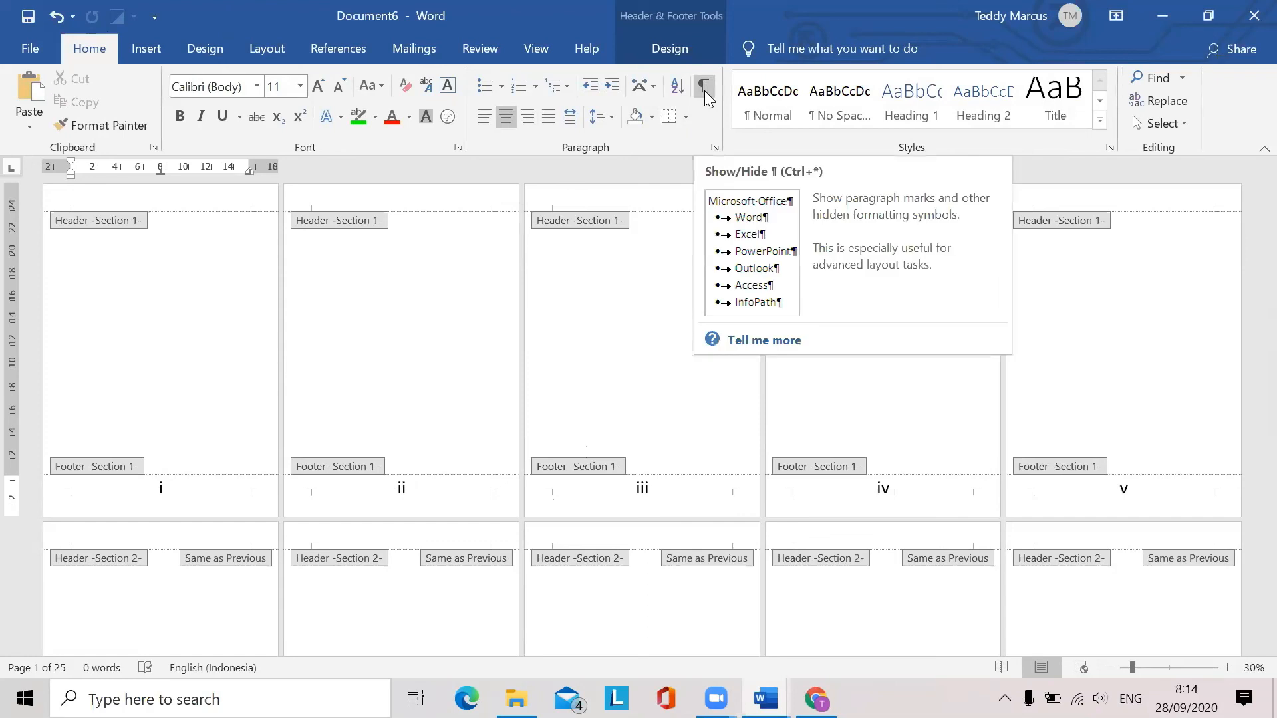
Change the section 2 footer prefix to "BAB I-" on page 6
scroll(607, 342, down, 3)
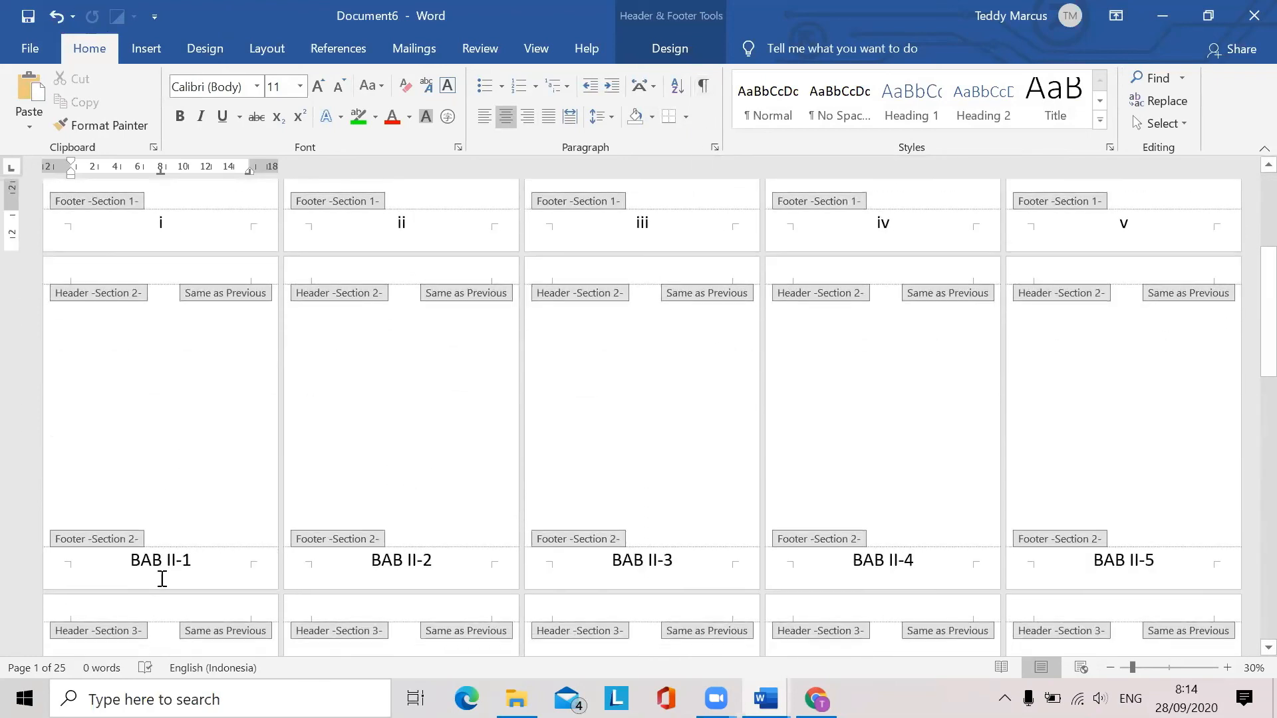
scroll(353, 497, up, 1)
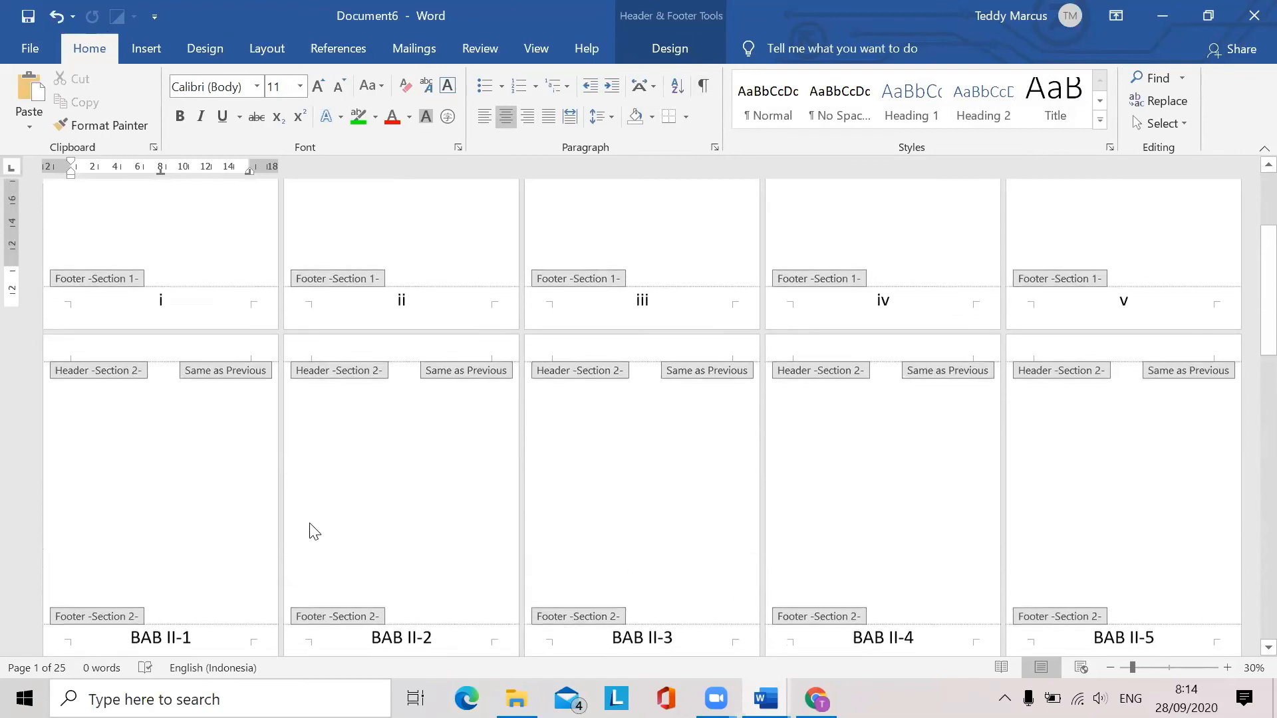
scroll(313, 530, down, 1)
click(171, 602)
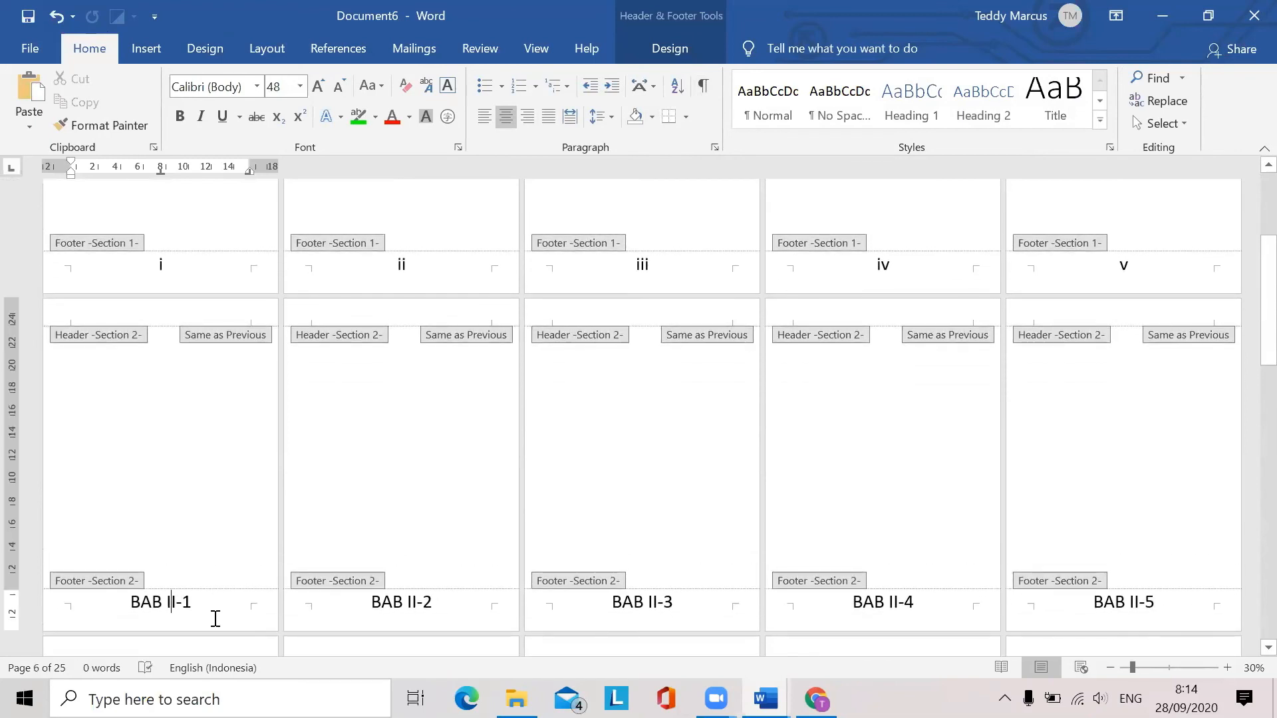
key(BackSpace)
Change the section 3 footer prefix to "BAB II-" on page 11
scroll(256, 609, down, 5)
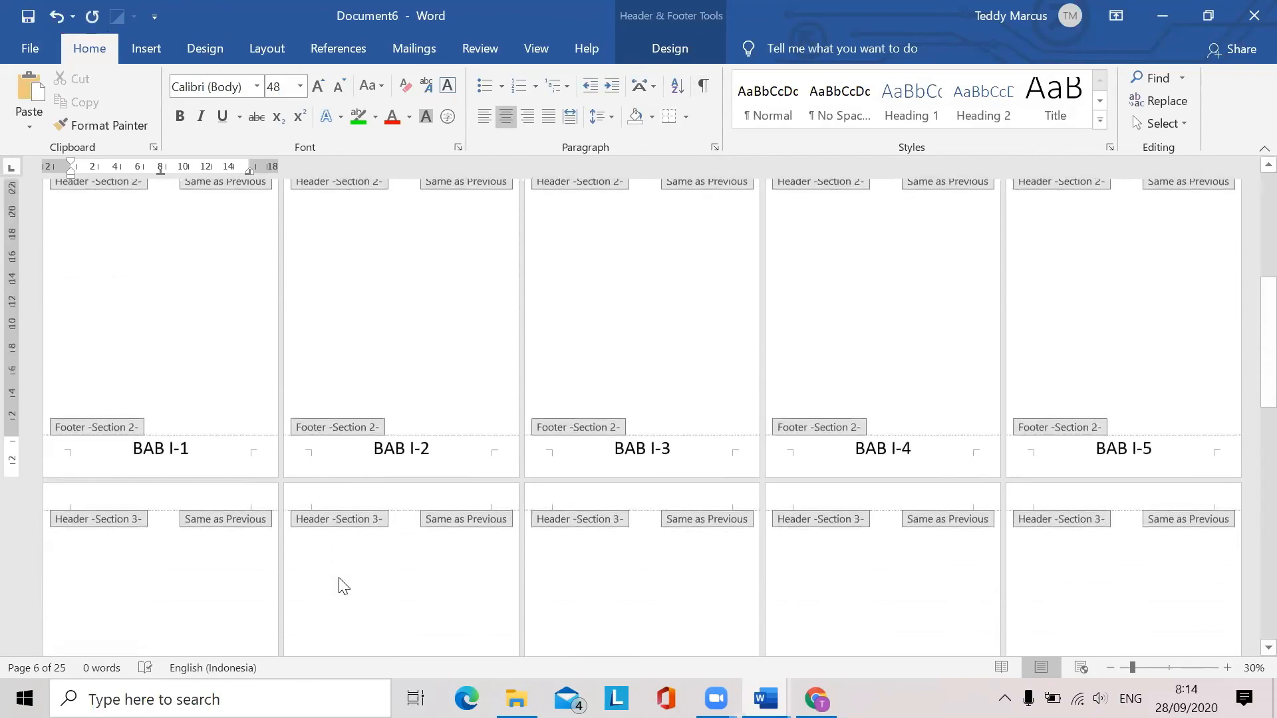
click(170, 563)
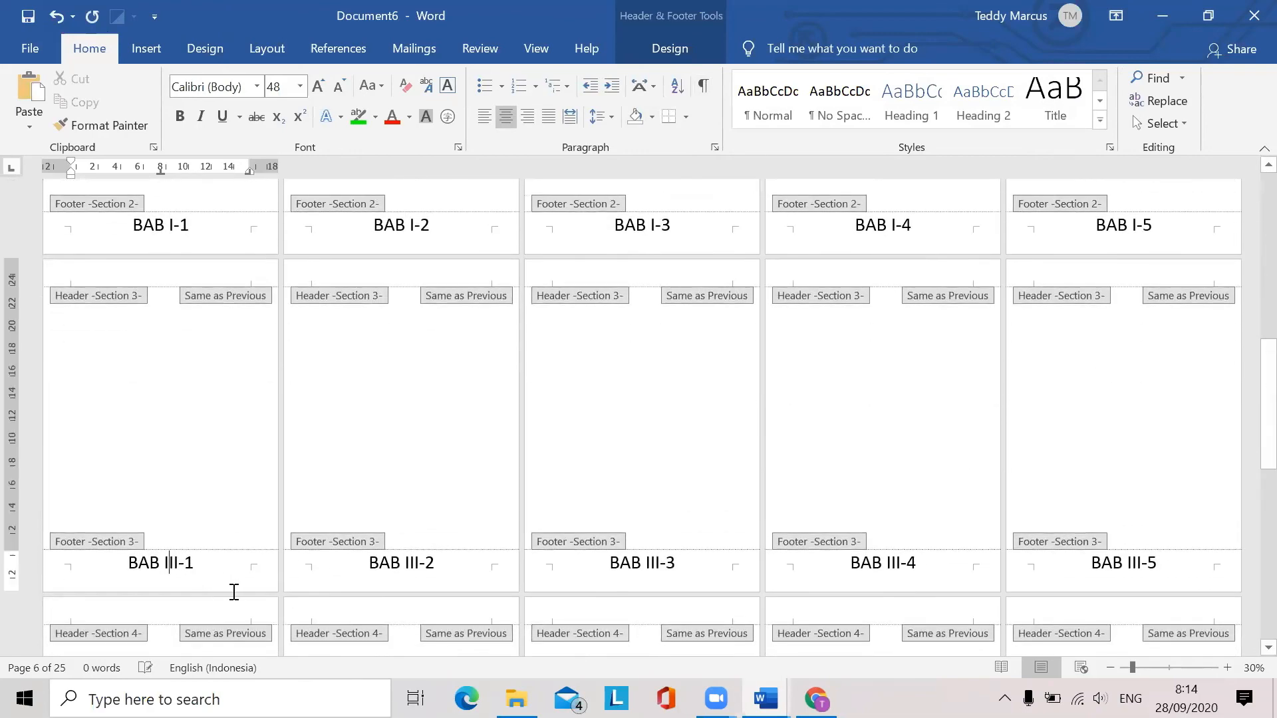
key(BackSpace)
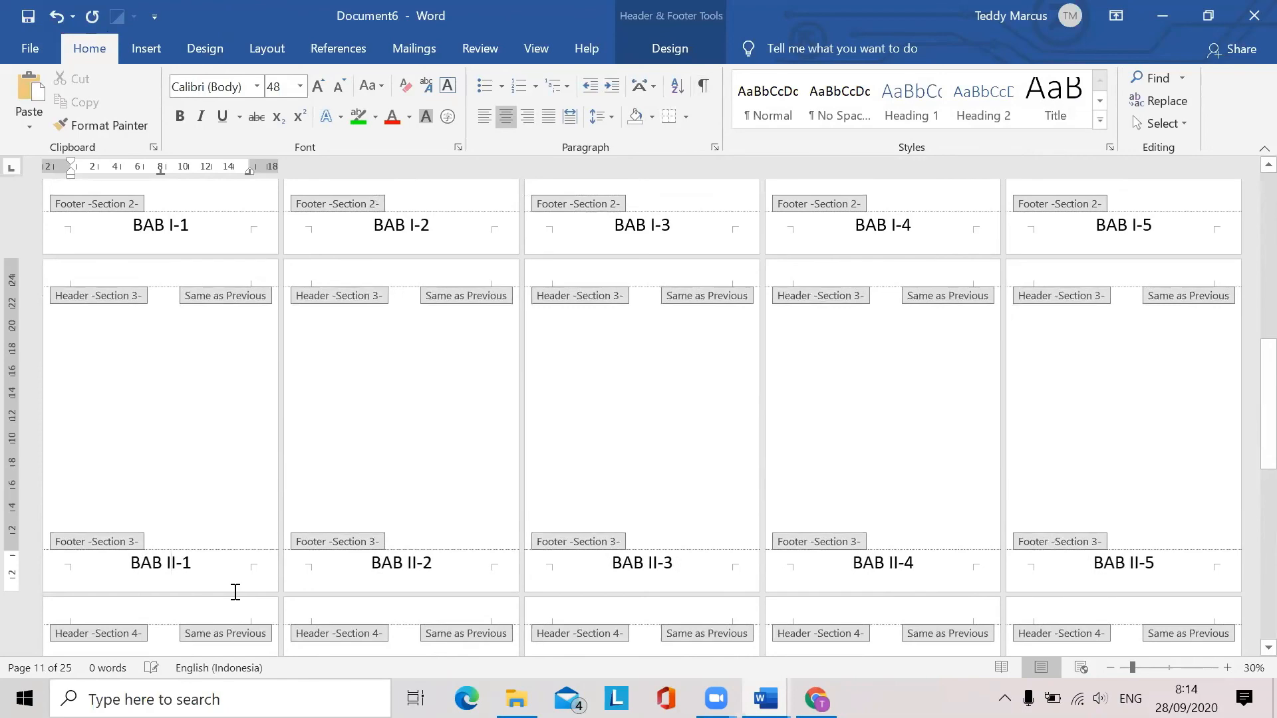
Change the section 4 footer prefix to "BAB III-" on page 16
scroll(117, 488, down, 1)
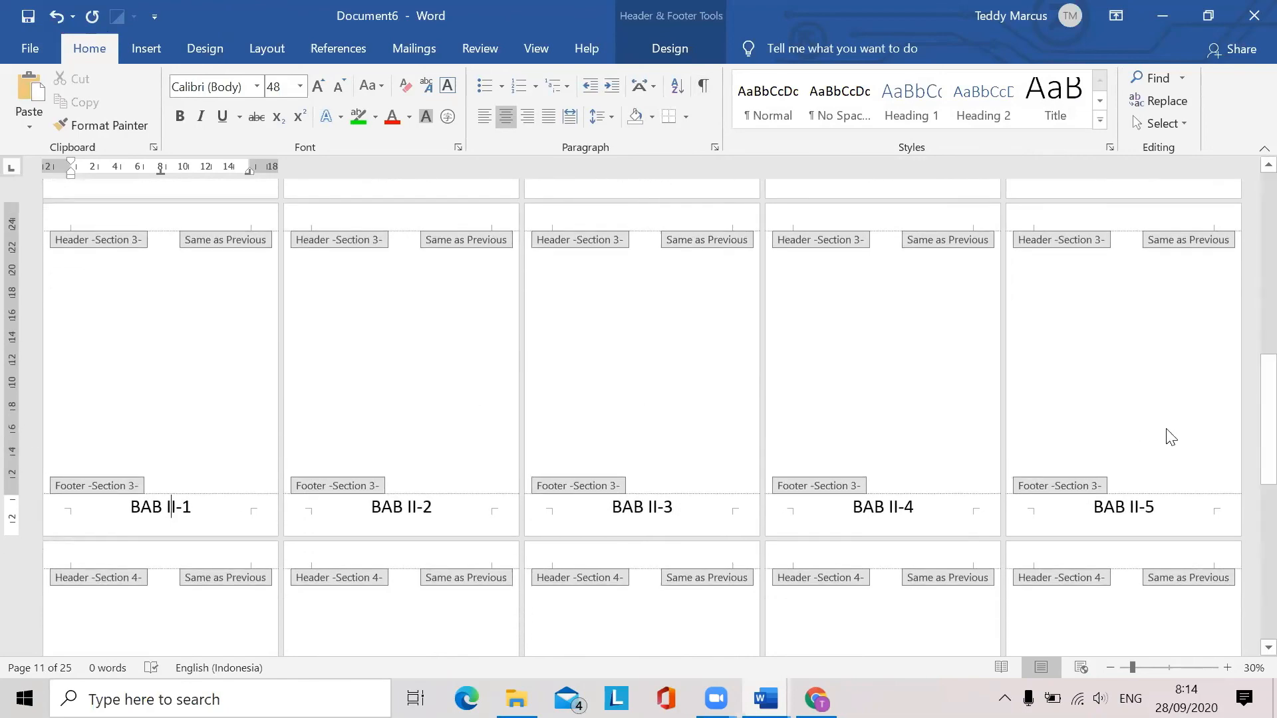
scroll(559, 570, down, 6)
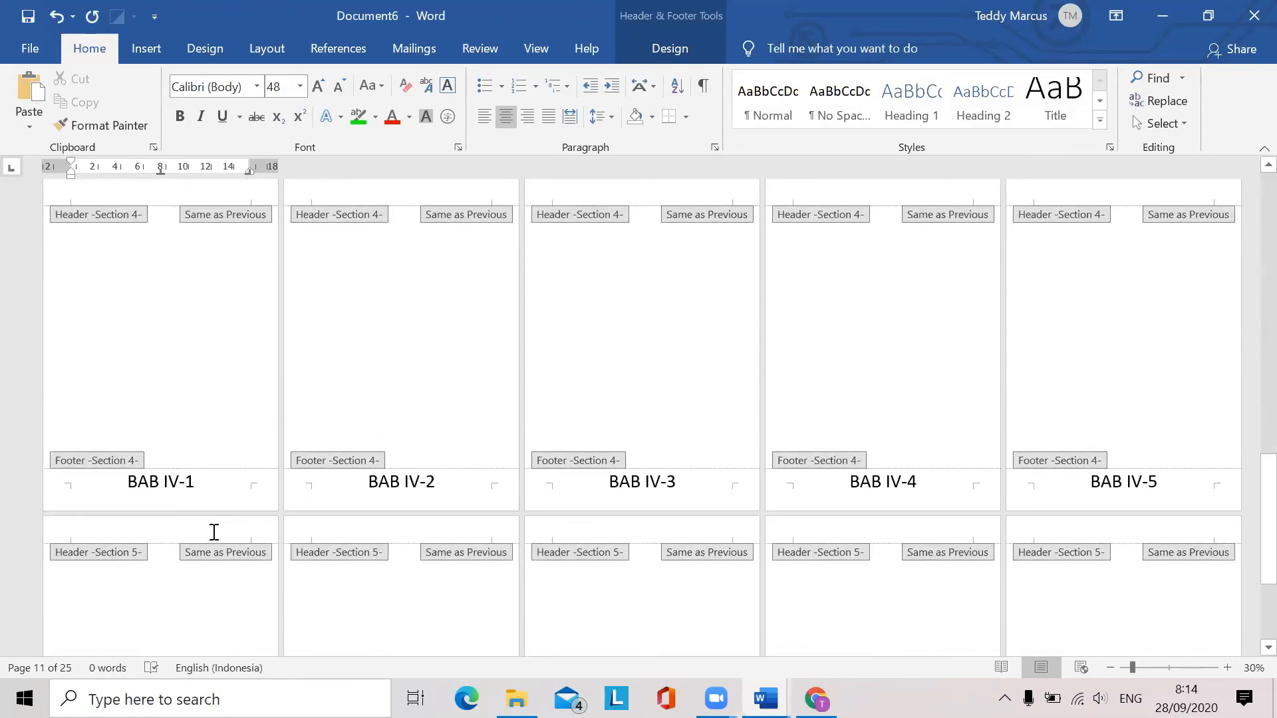
click(170, 486)
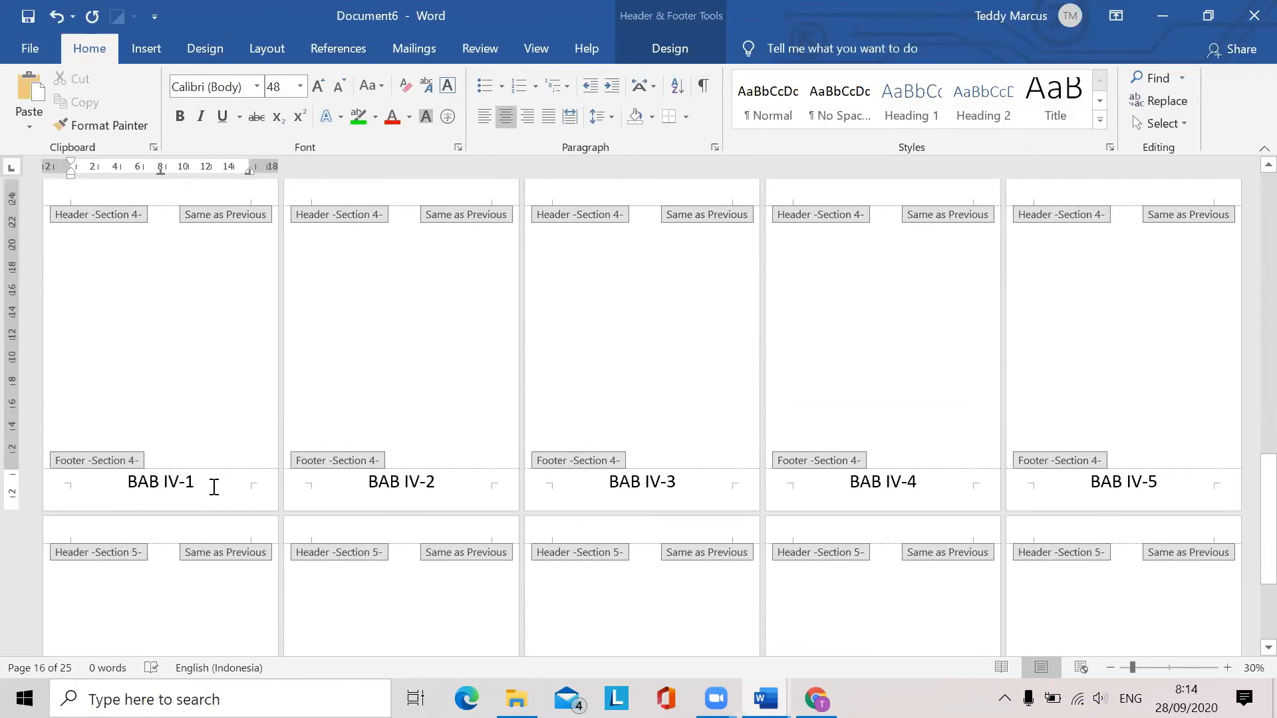
text(i)
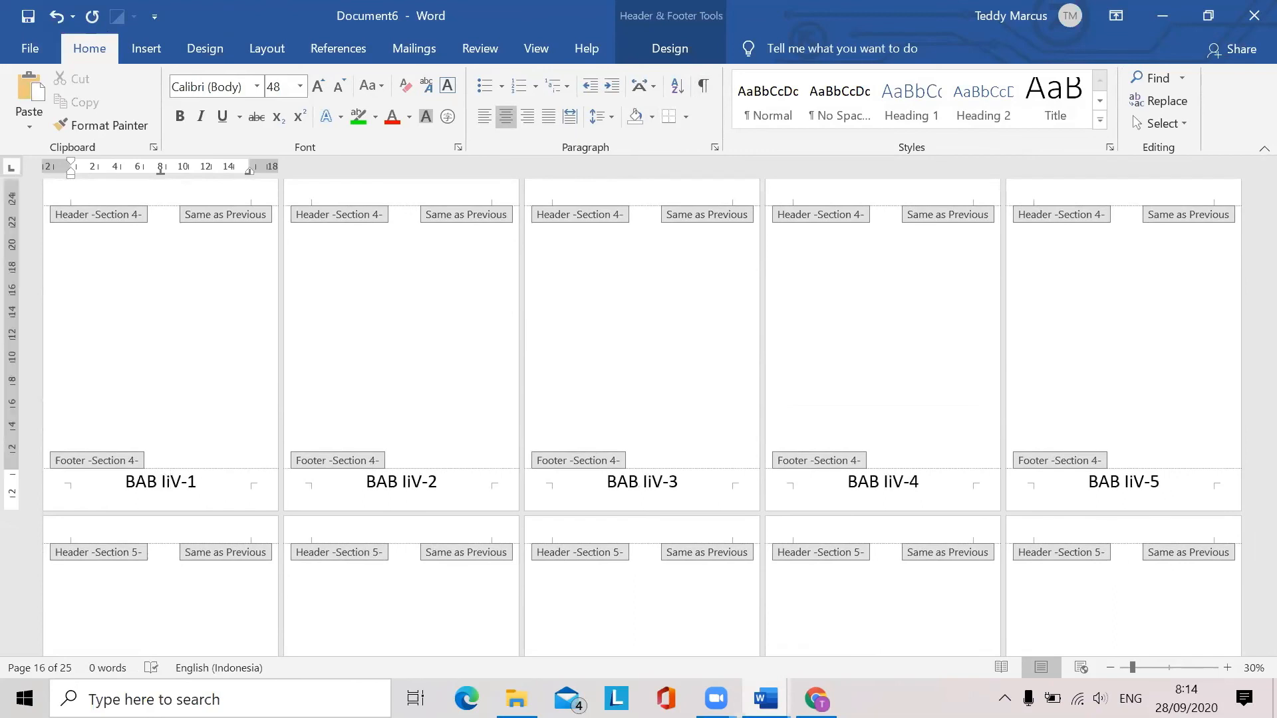
key(BackSpace)
text(II)
key(Delete)
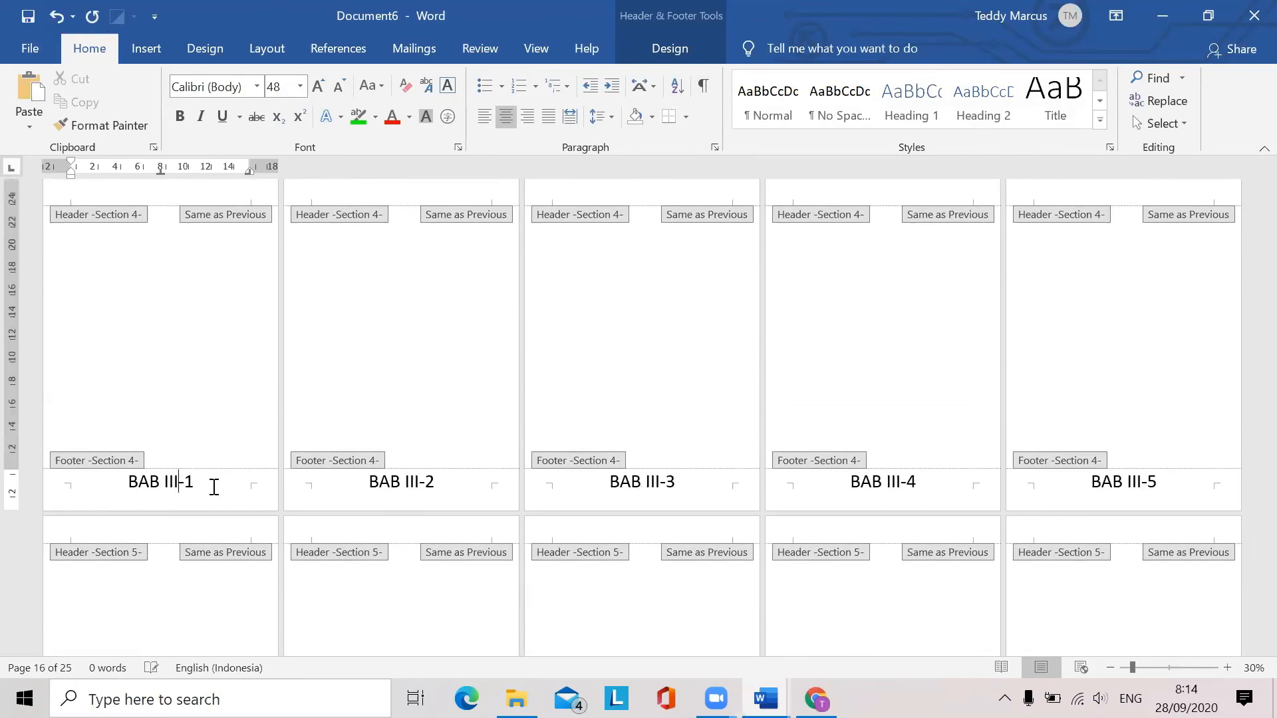
Change the section 5 footer prefix to "BAB IV-" on page 21
scroll(163, 556, down, 3)
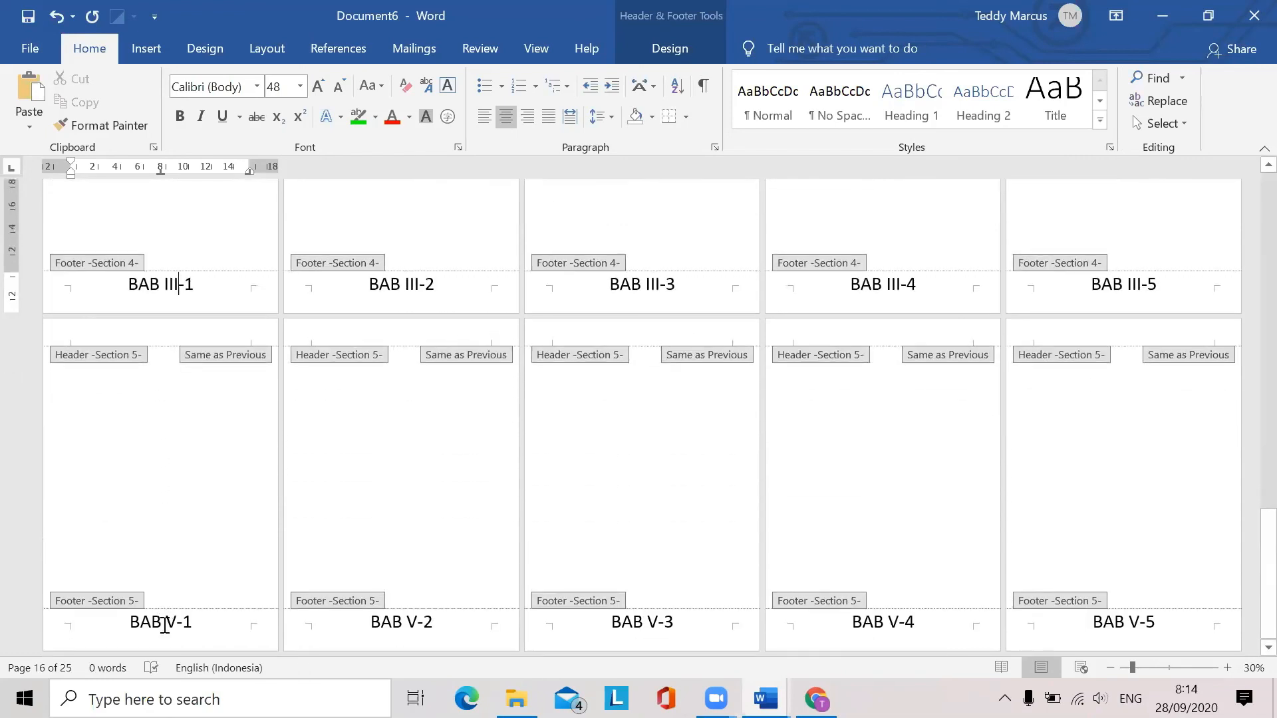
click(165, 622)
text(I)
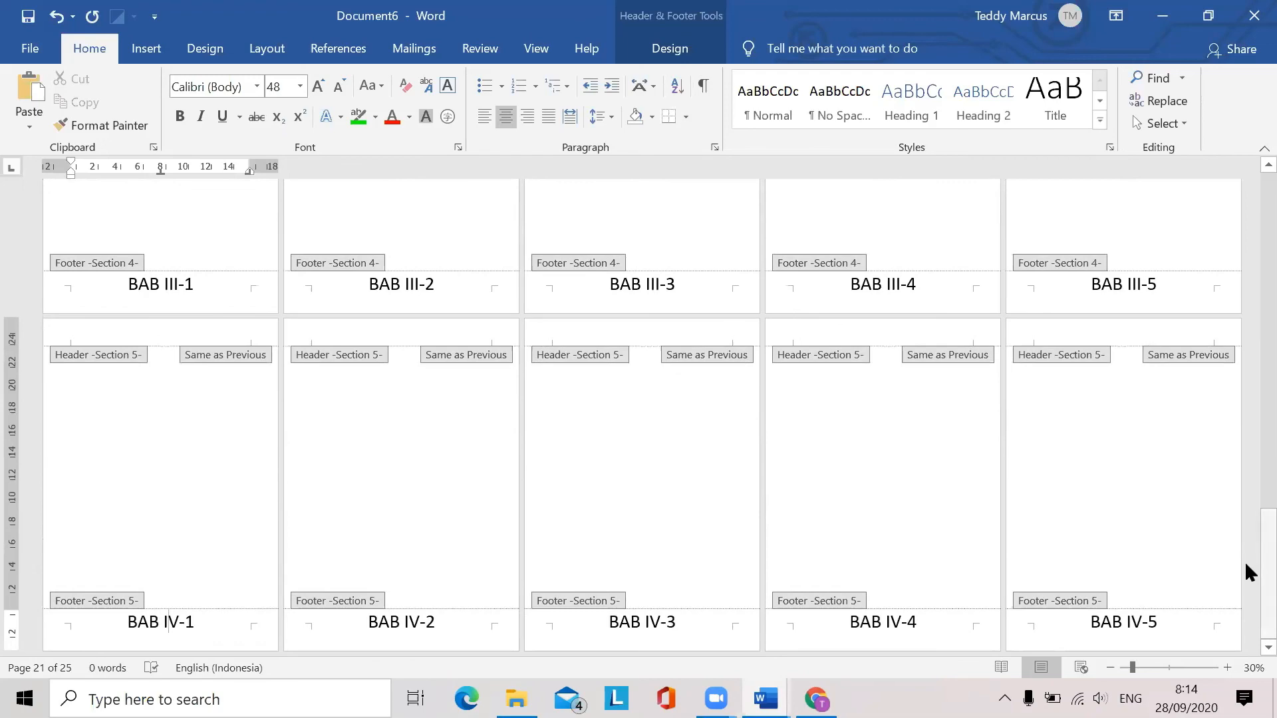
drag(1248, 570, 1246, 208)
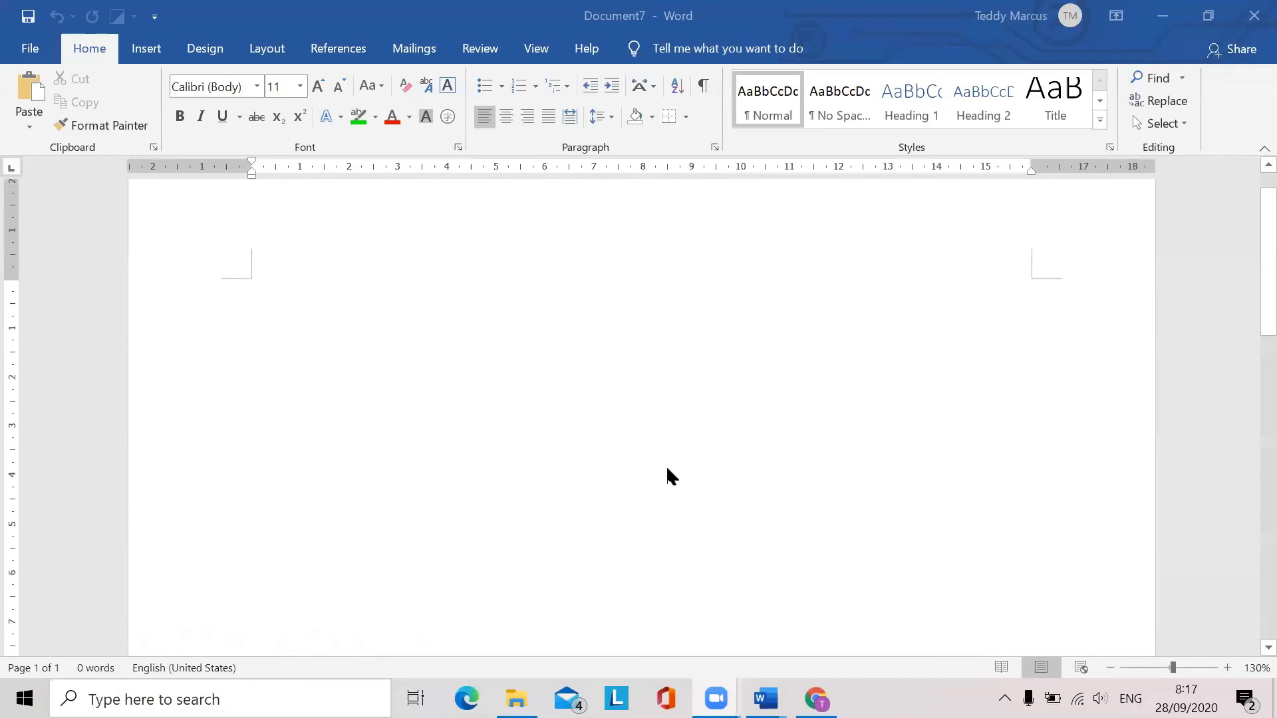
In the new blank document, view which open windows can be inserted as a screenshot, without inserting any
scroll(667, 469, down, 2)
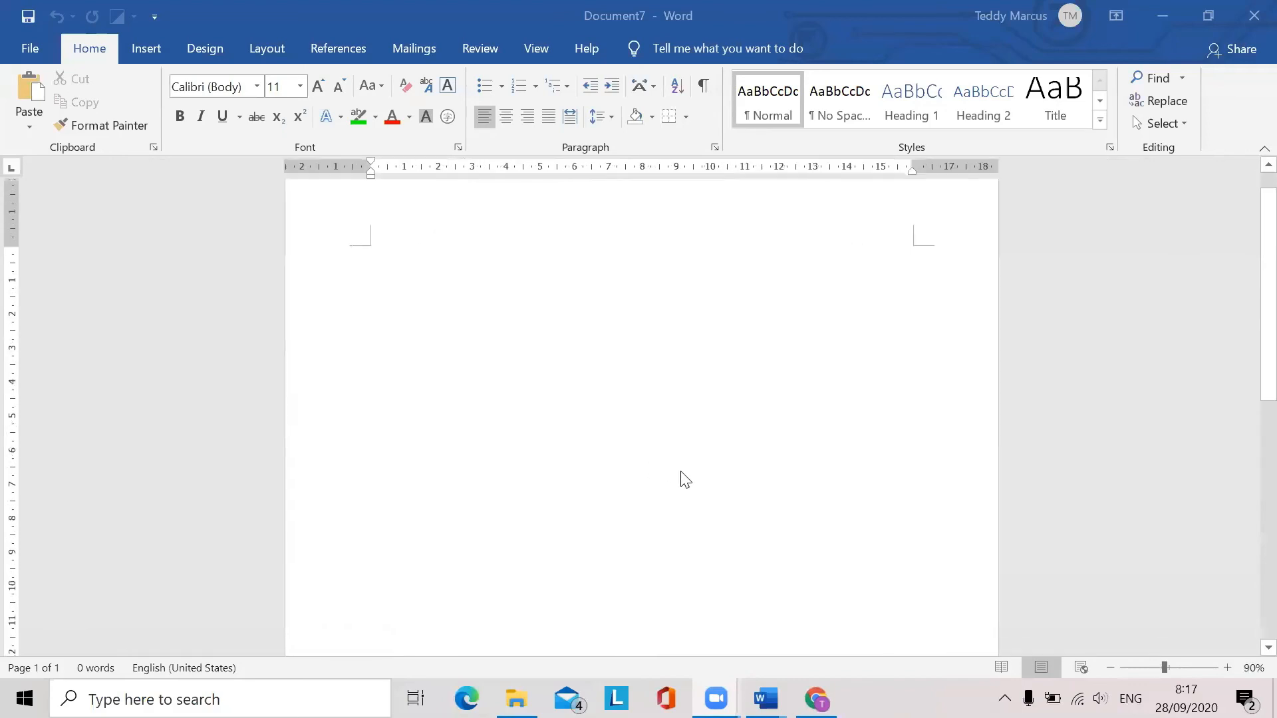
scroll(682, 478, up, 1)
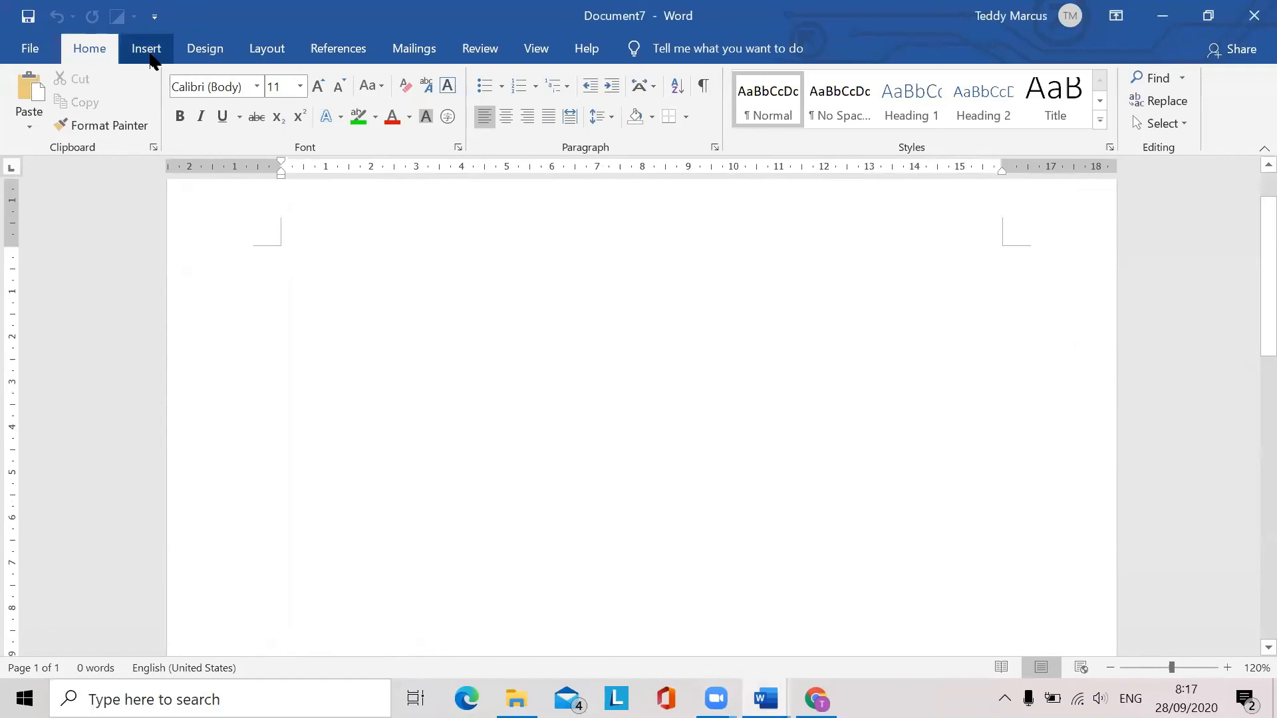
click(147, 50)
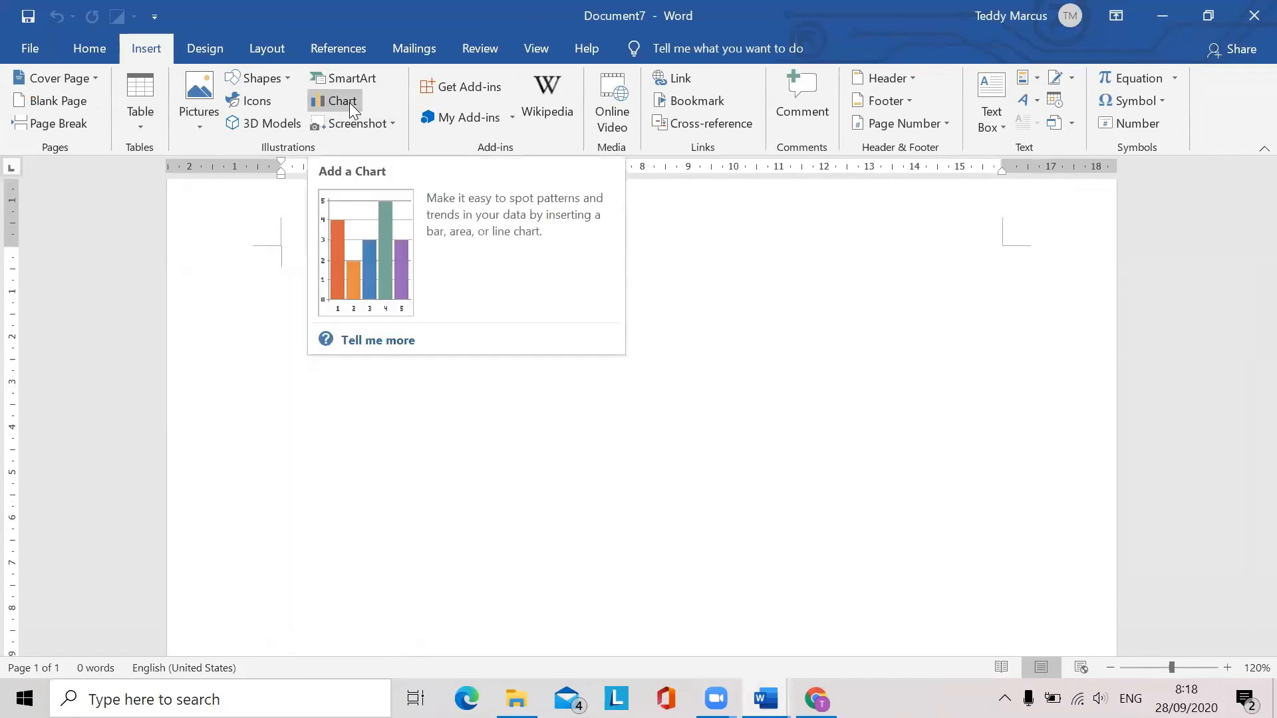
click(383, 124)
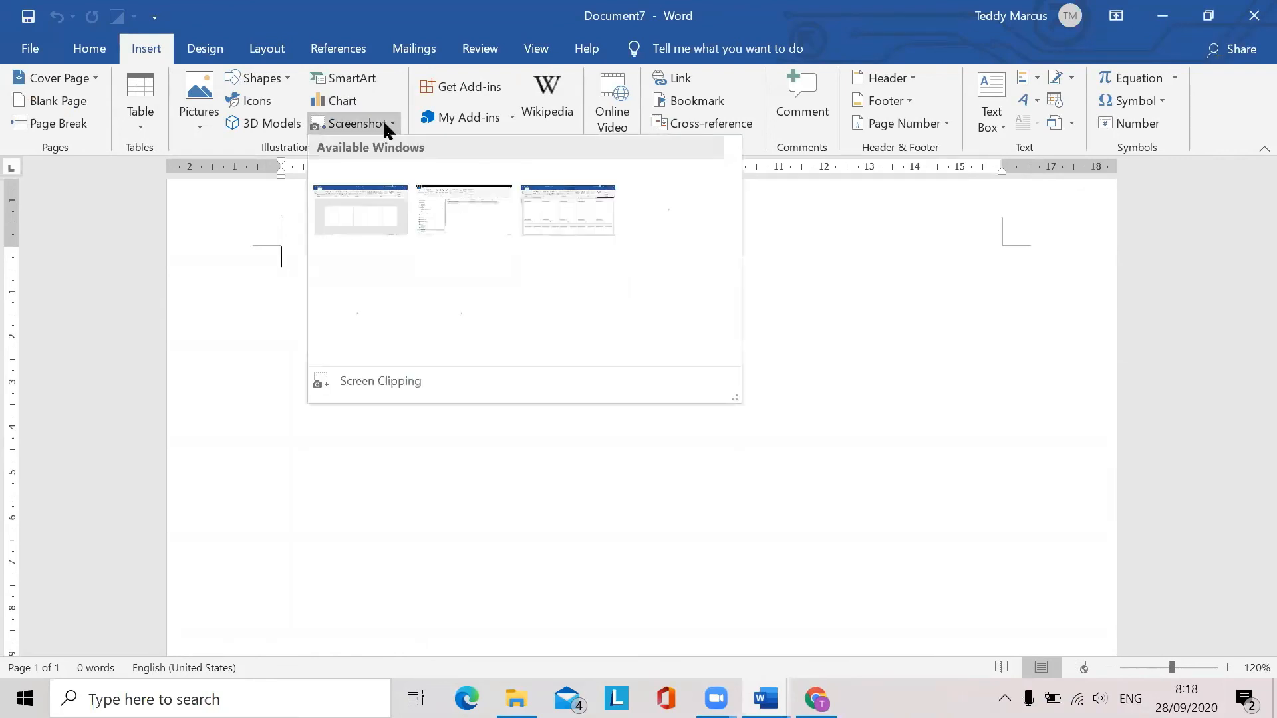
click(381, 123)
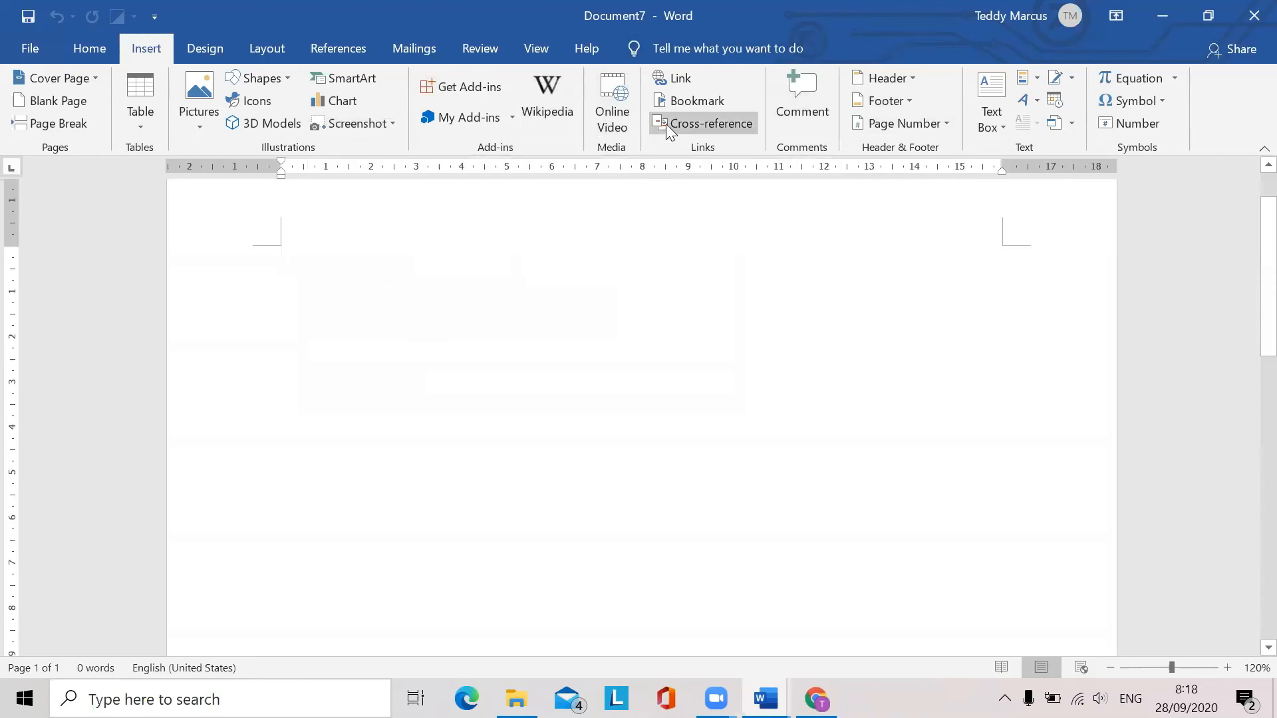
Insert a new equation containing an empty stacked fraction
click(1134, 80)
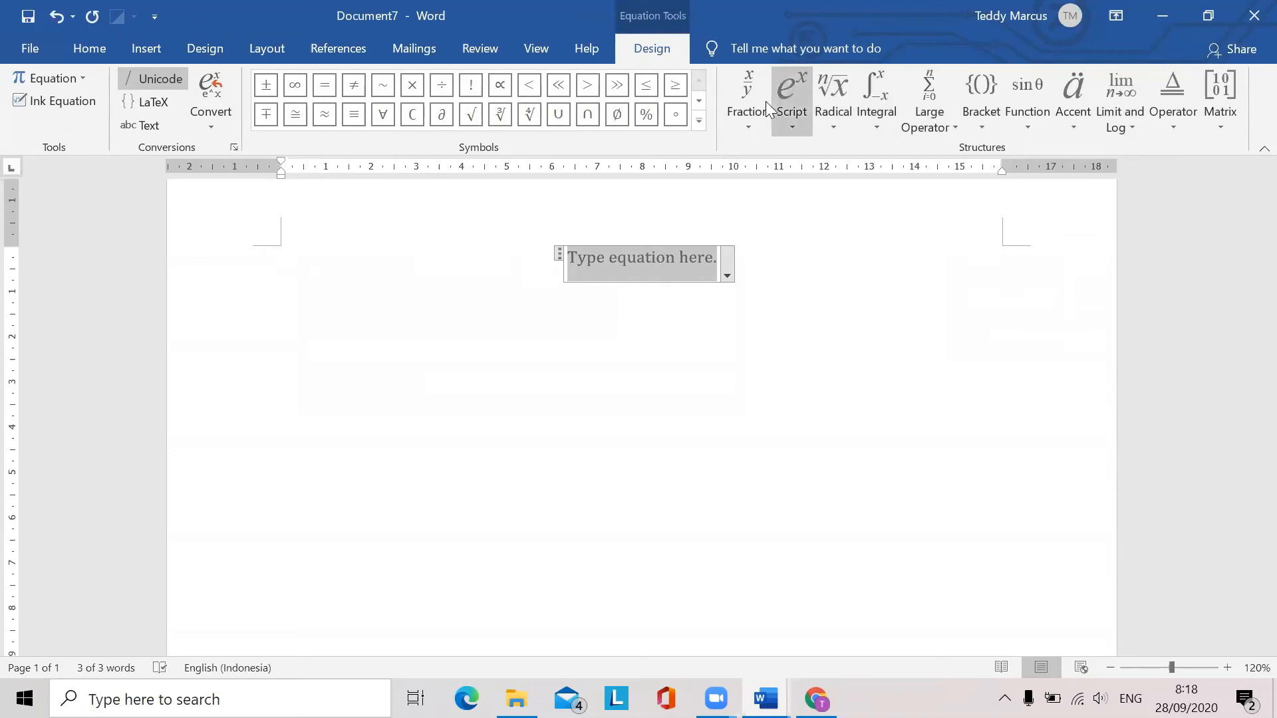
click(748, 91)
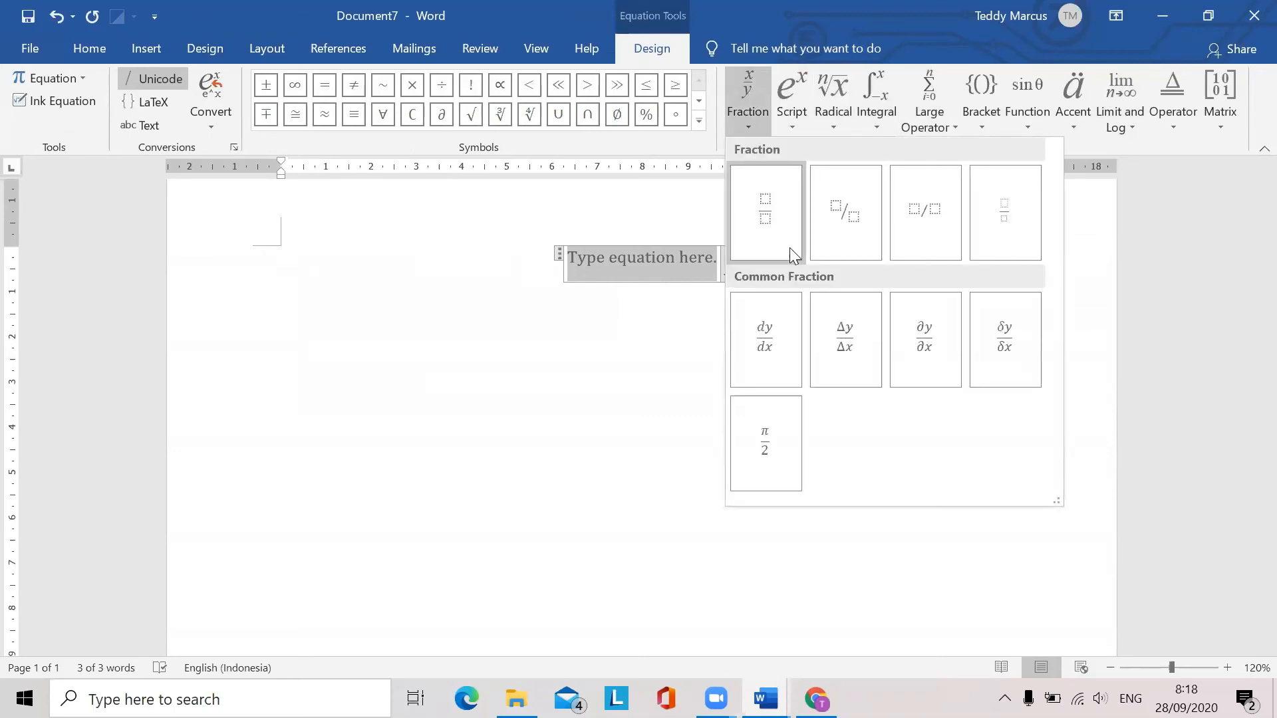
click(765, 227)
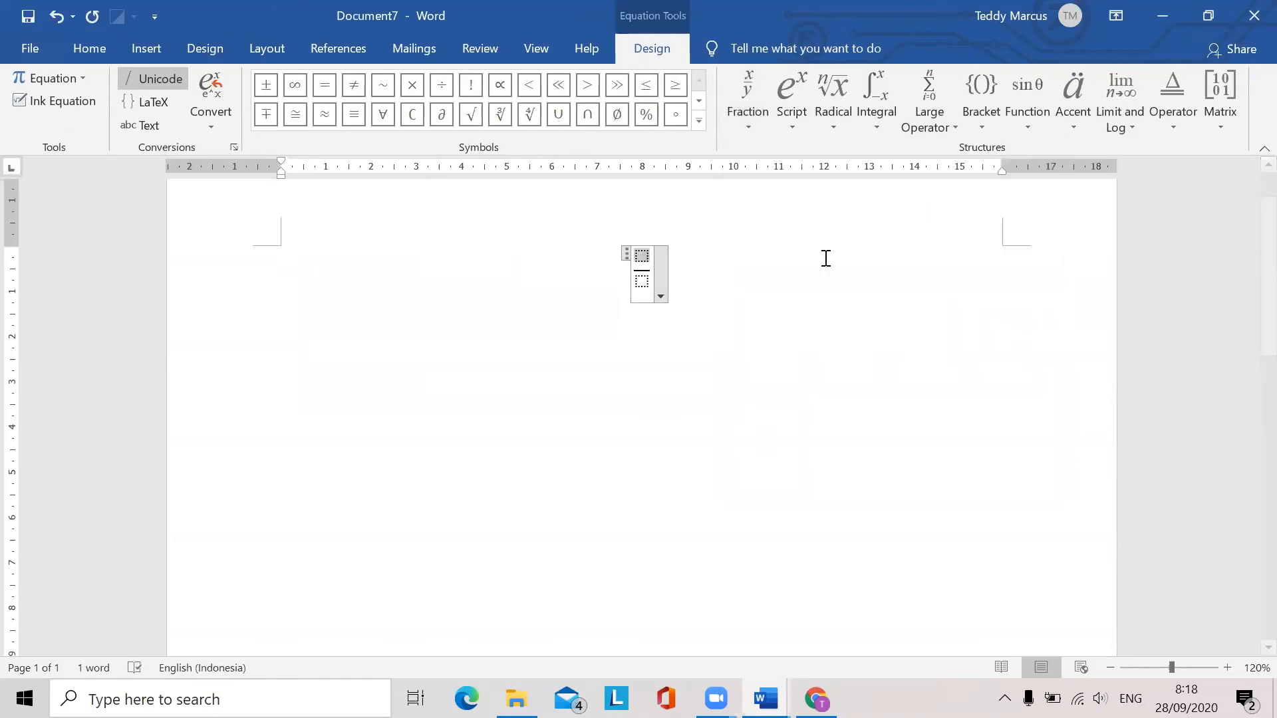
Enter A as the fraction's numerator and (B + C) as its denominator, and leave the equation
text(A/)
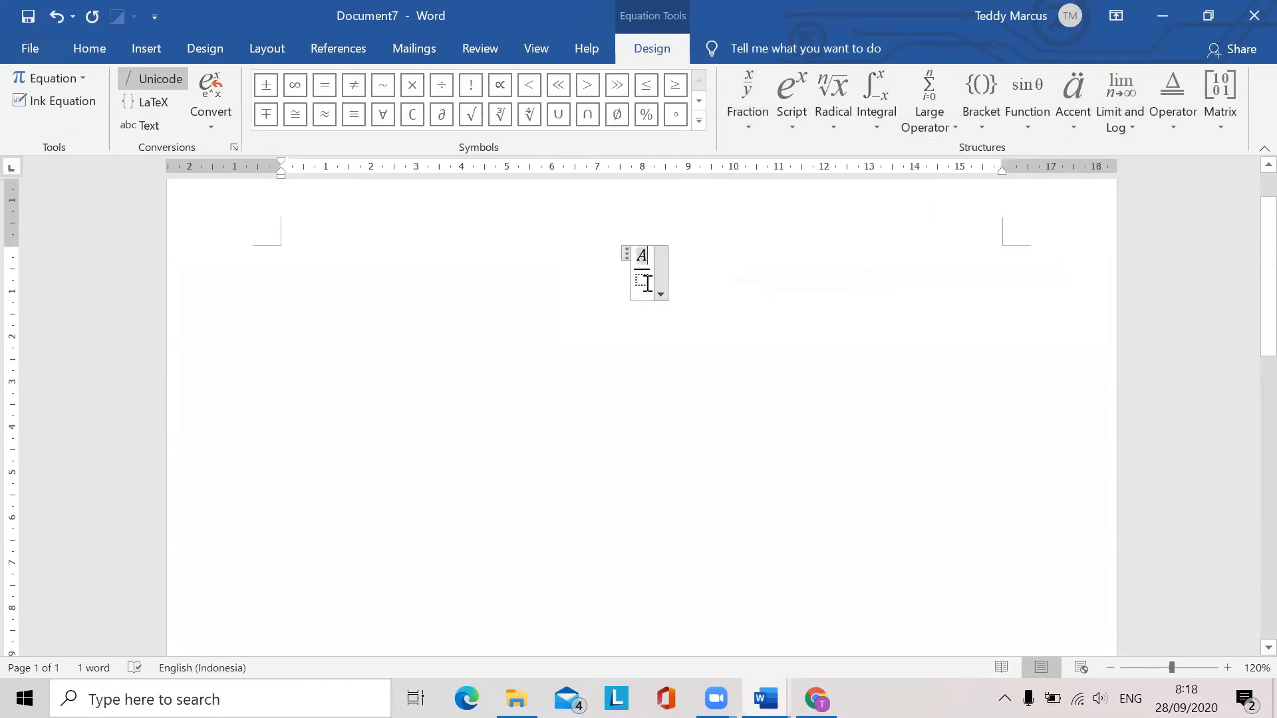
text(B)
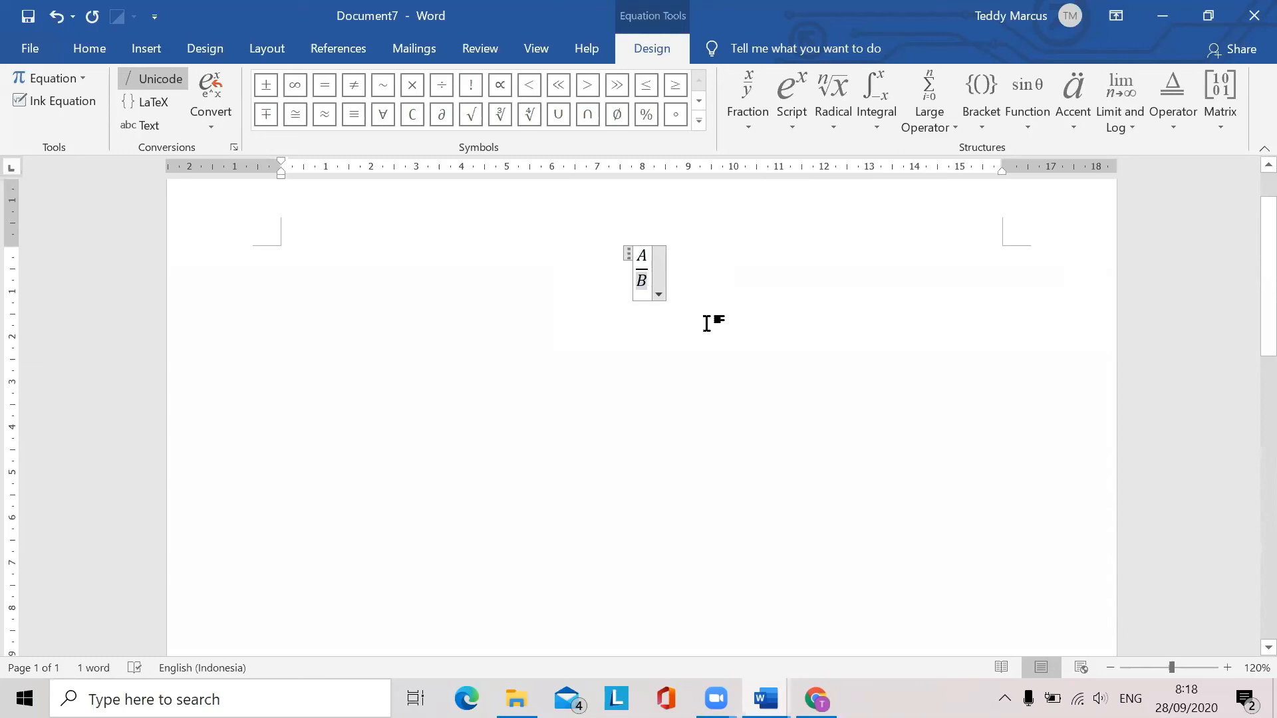
text(+)
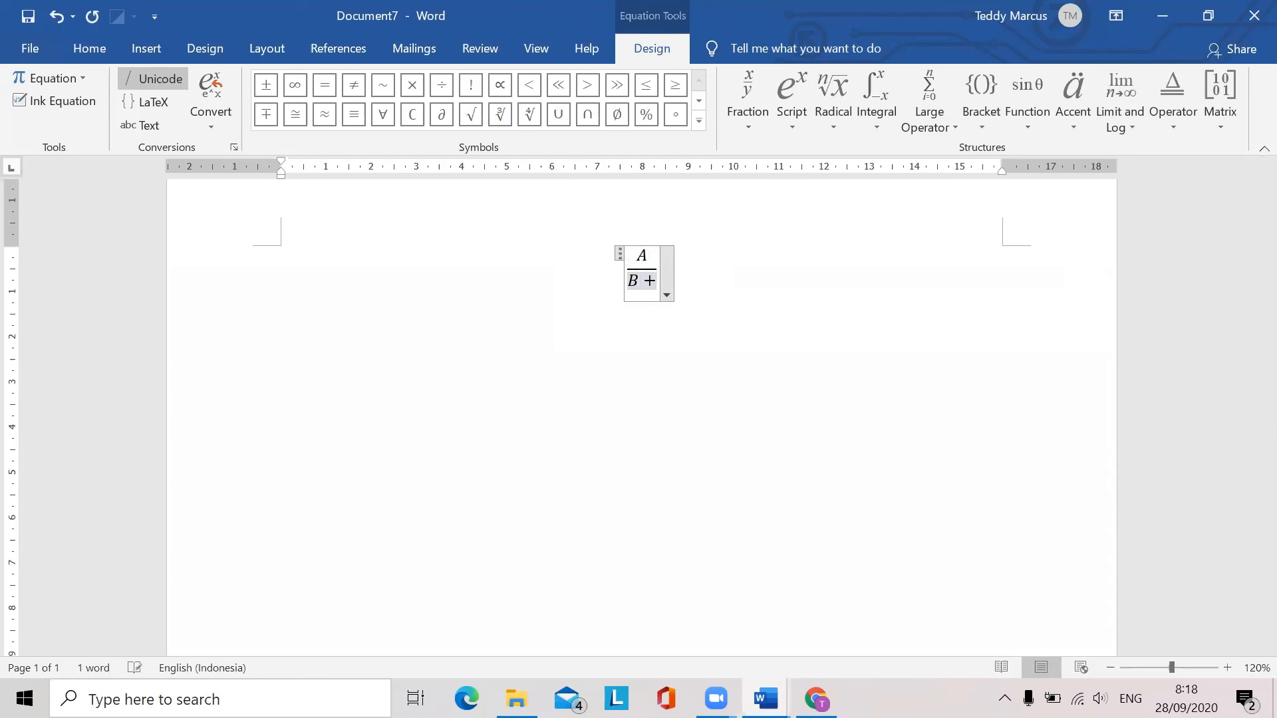
text(C))
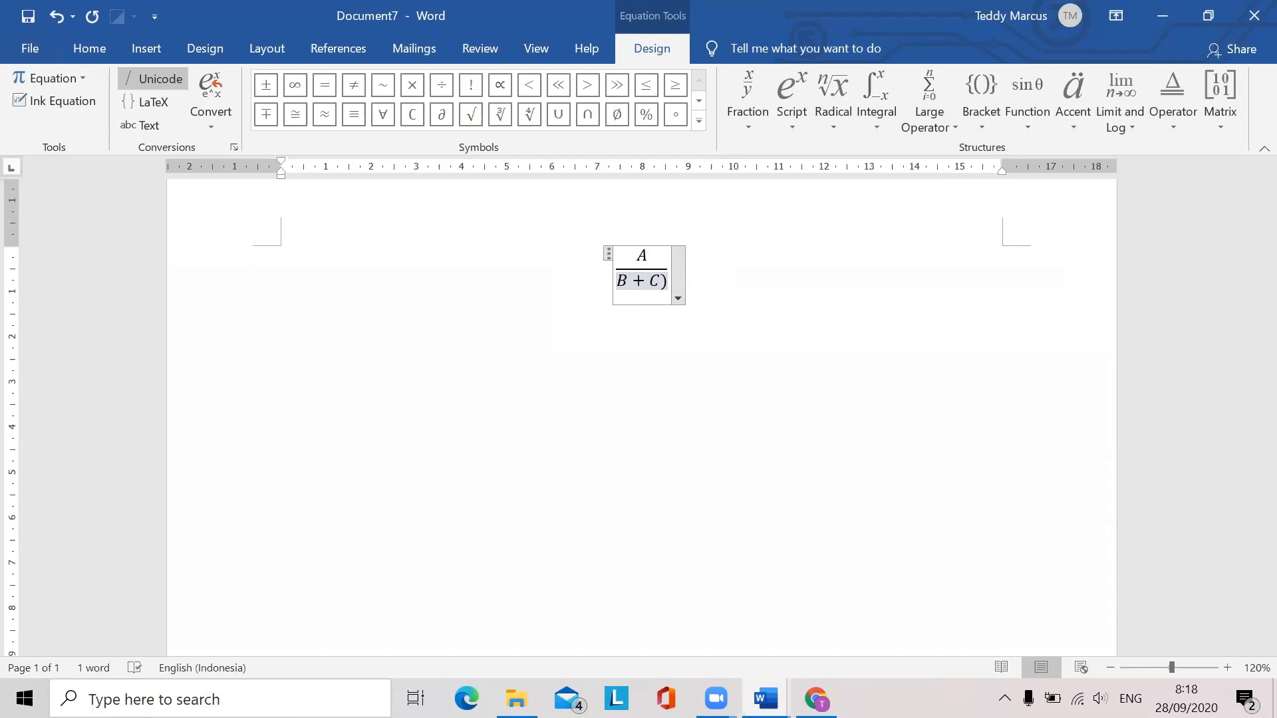
text(()
click(698, 429)
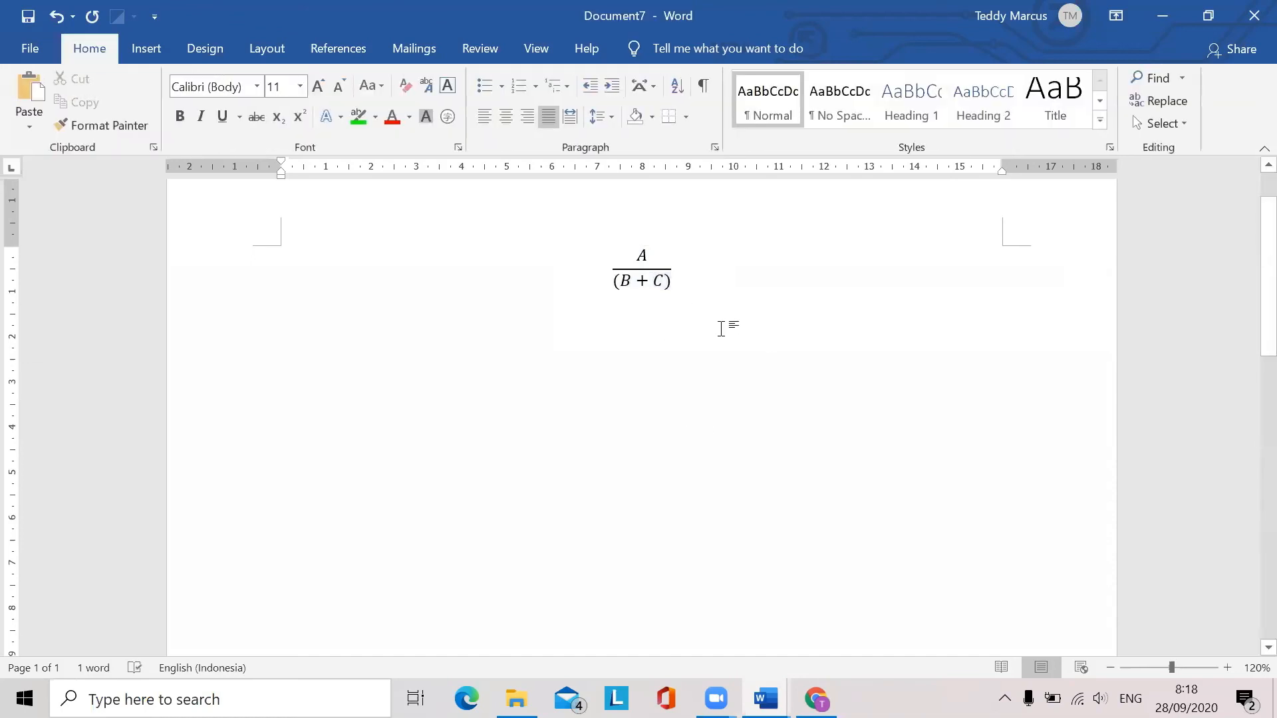
Select the fraction equation and apply the Professional format to it
ctrl+scroll(720, 329, up, 3)
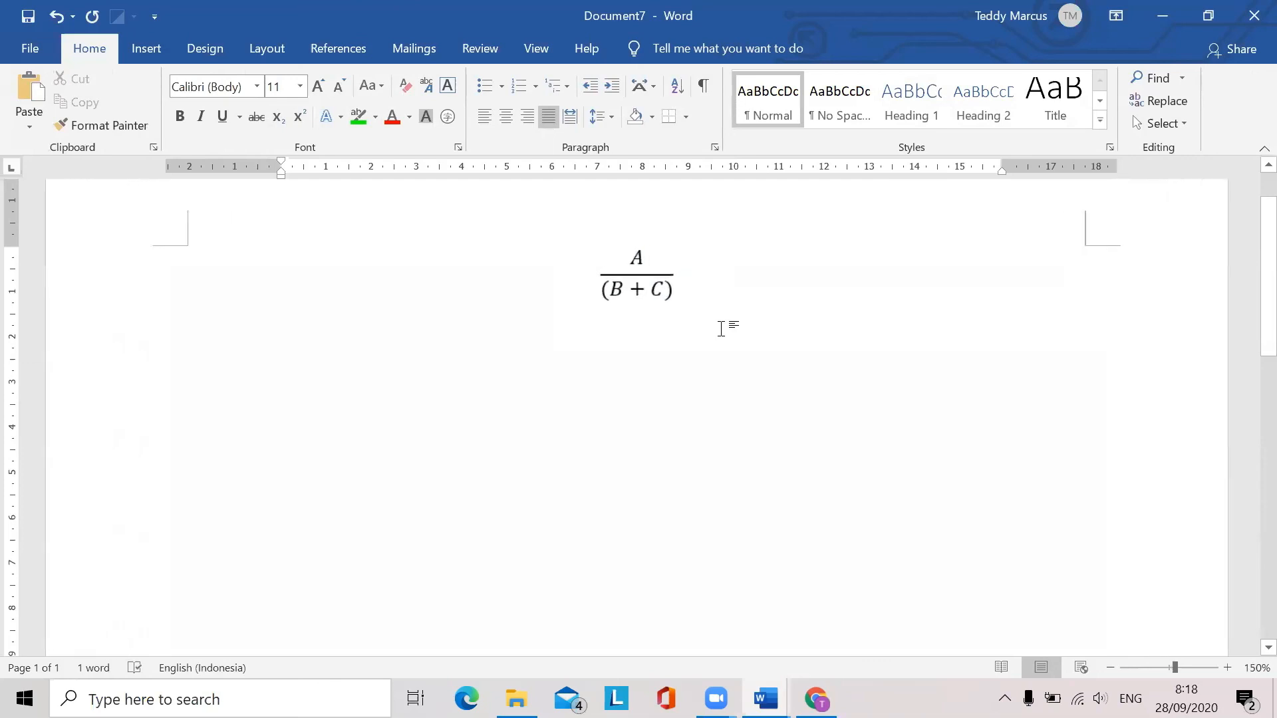
ctrl+scroll(720, 329, up, 8)
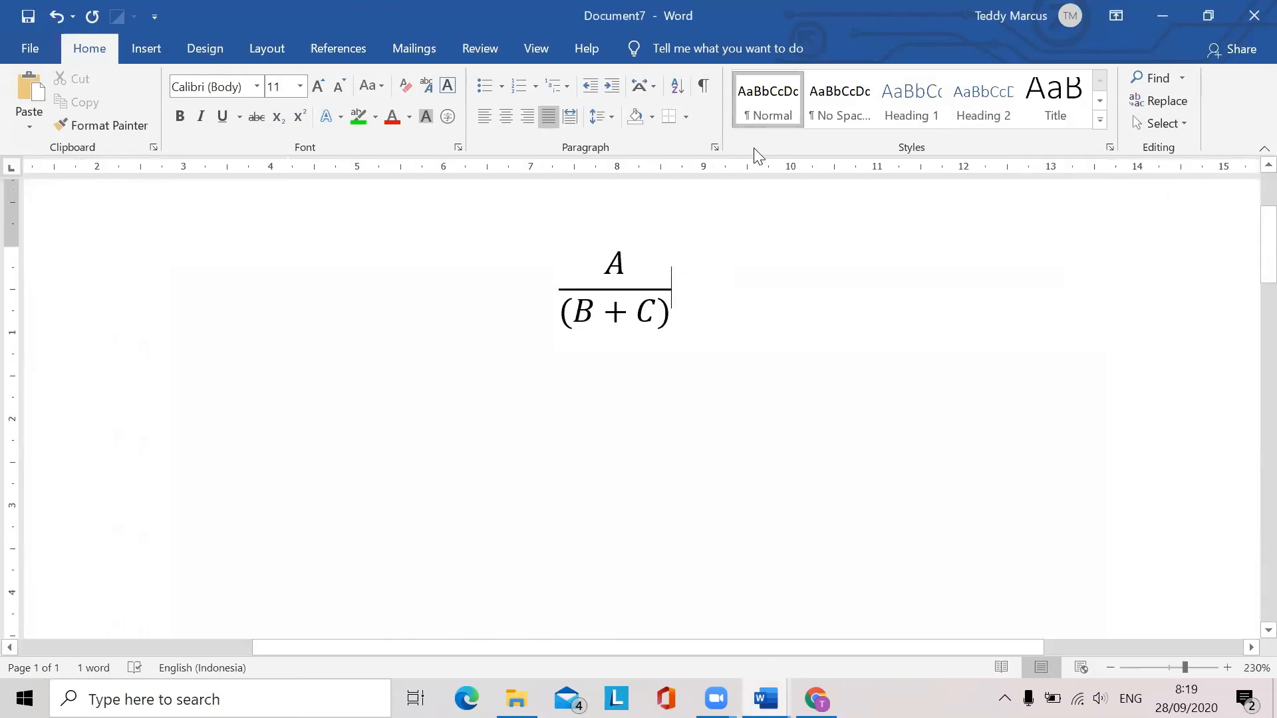
click(597, 268)
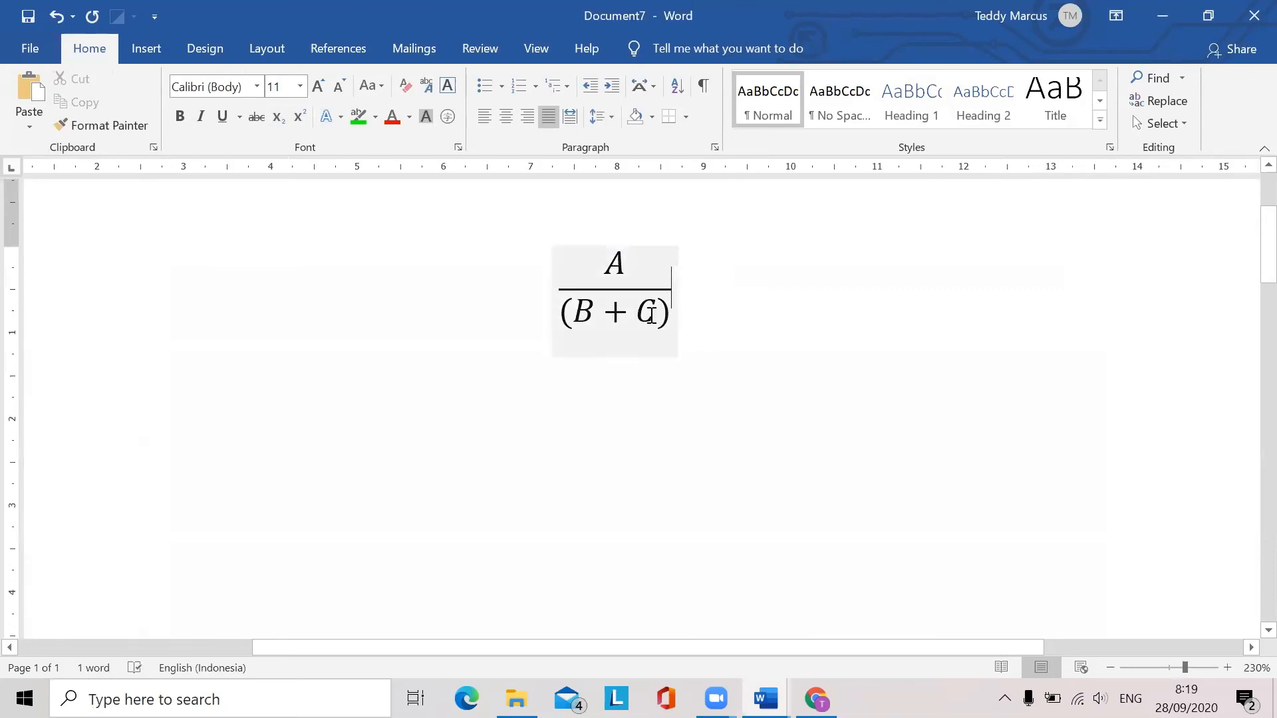
click(654, 314)
click(684, 349)
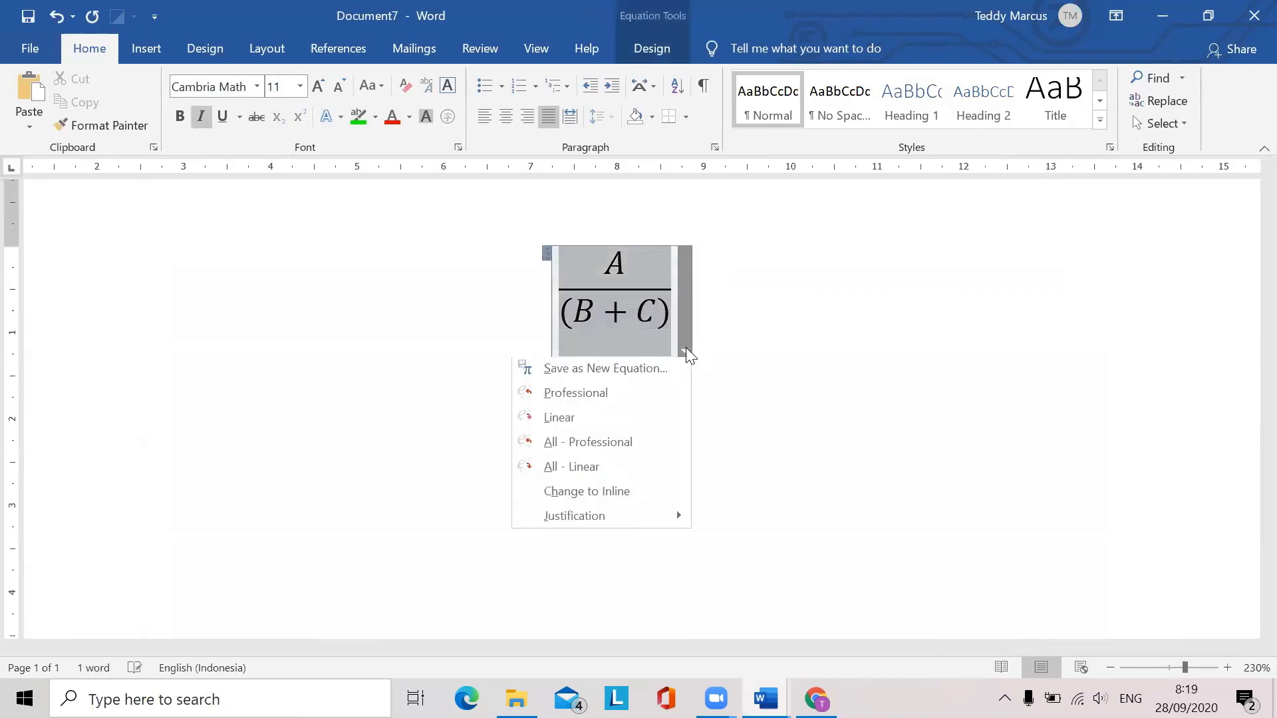
click(628, 394)
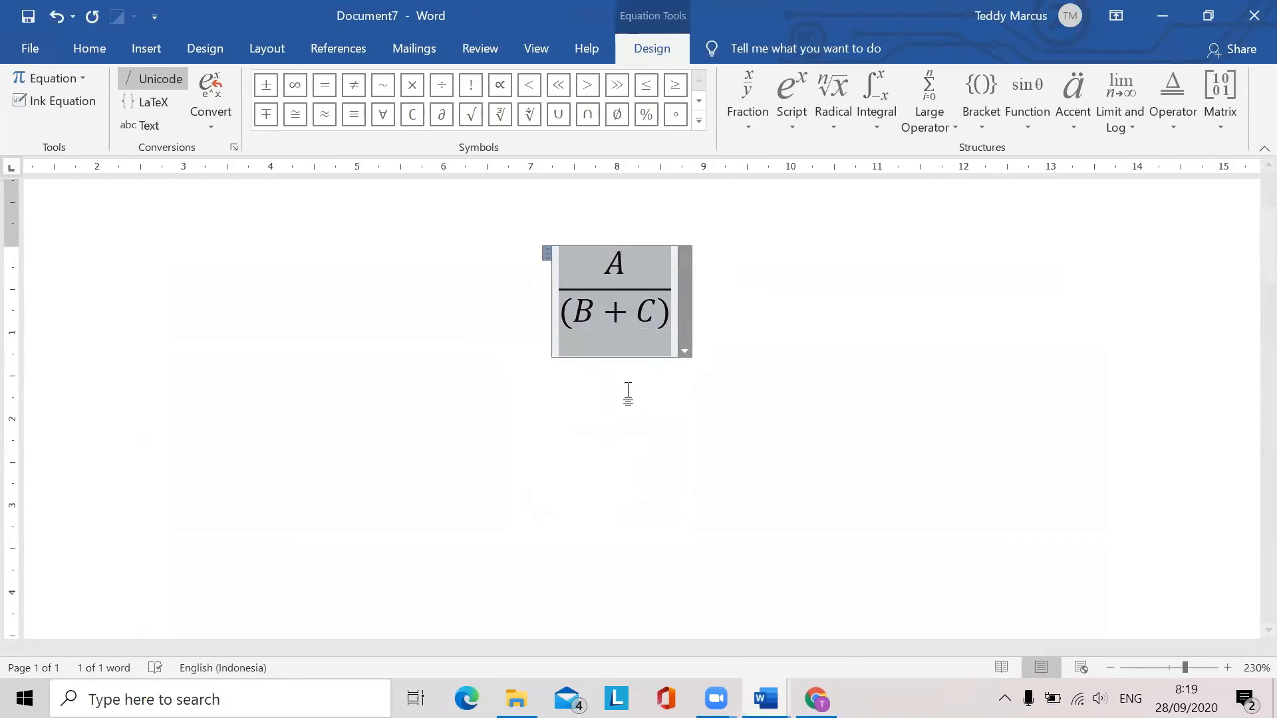
Convert the fraction equation to Linear format
click(685, 350)
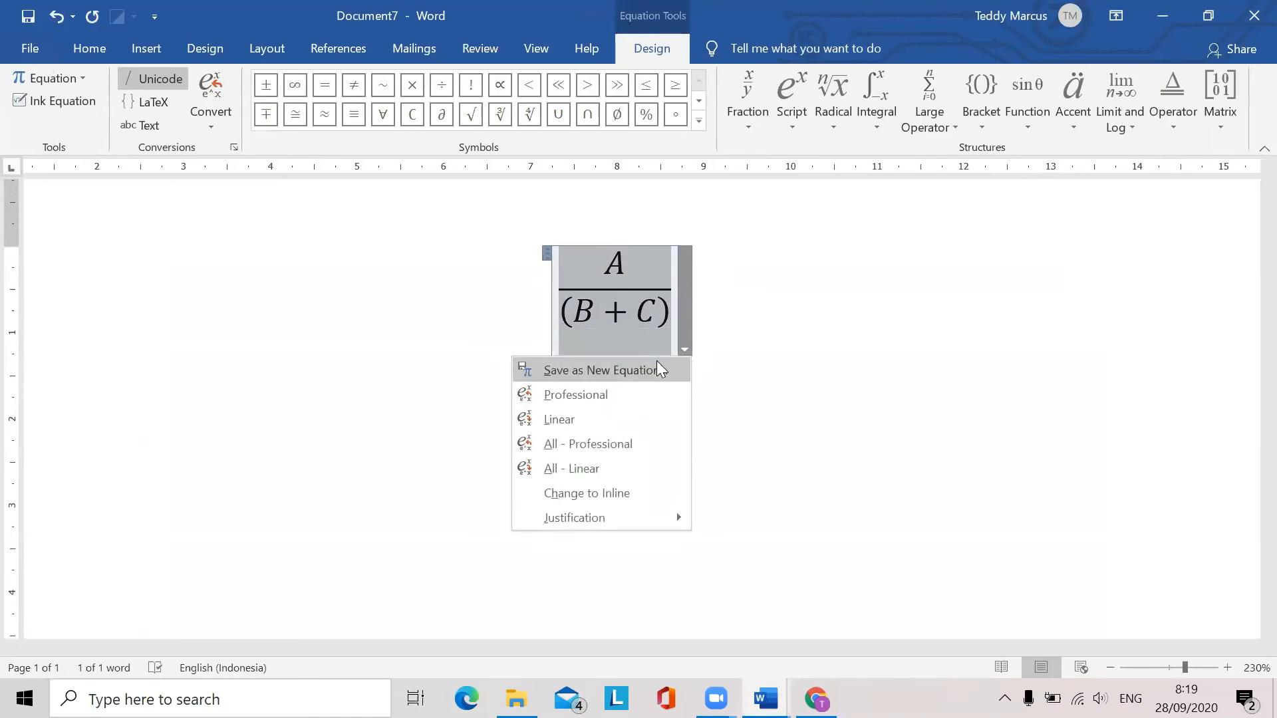
click(606, 429)
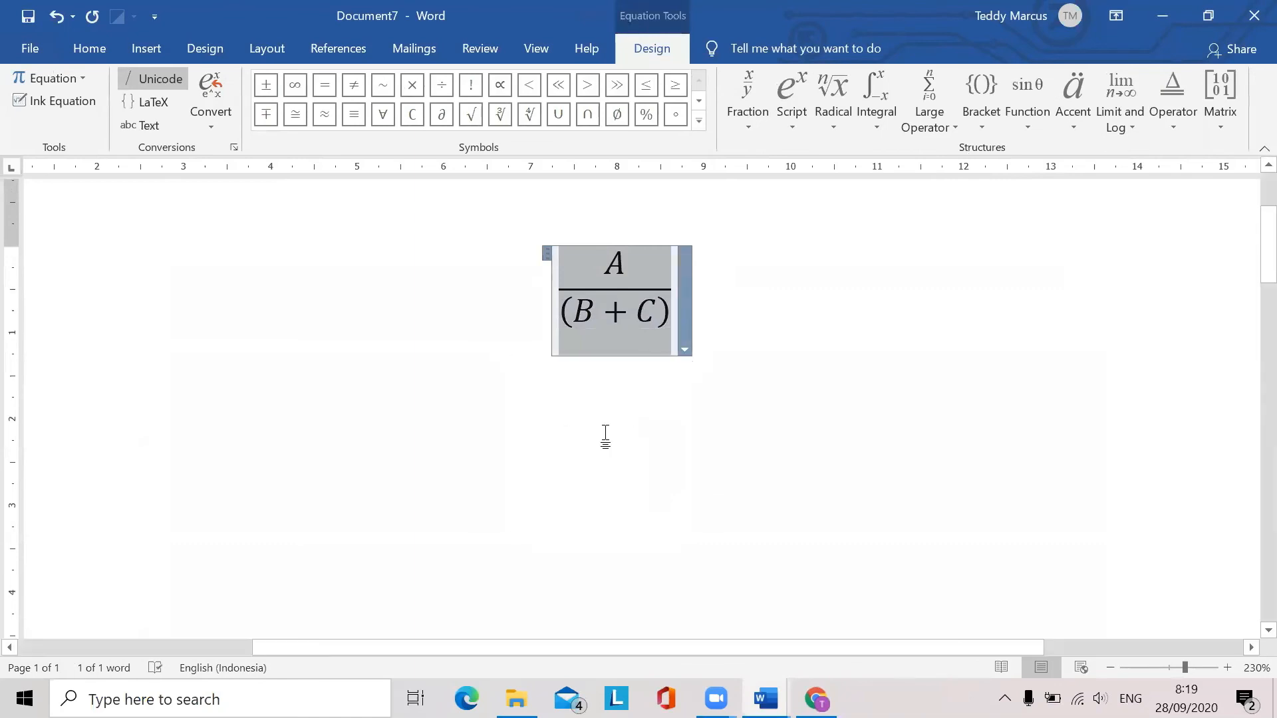
click(709, 373)
click(664, 316)
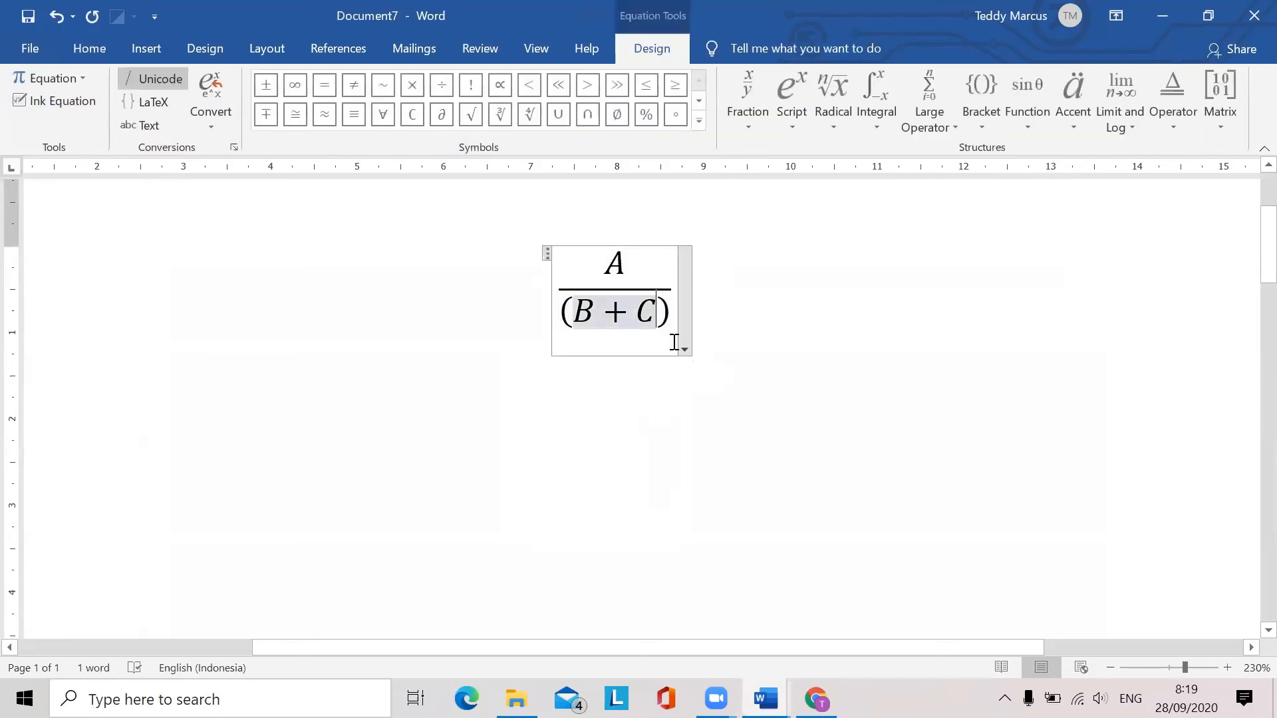
click(686, 350)
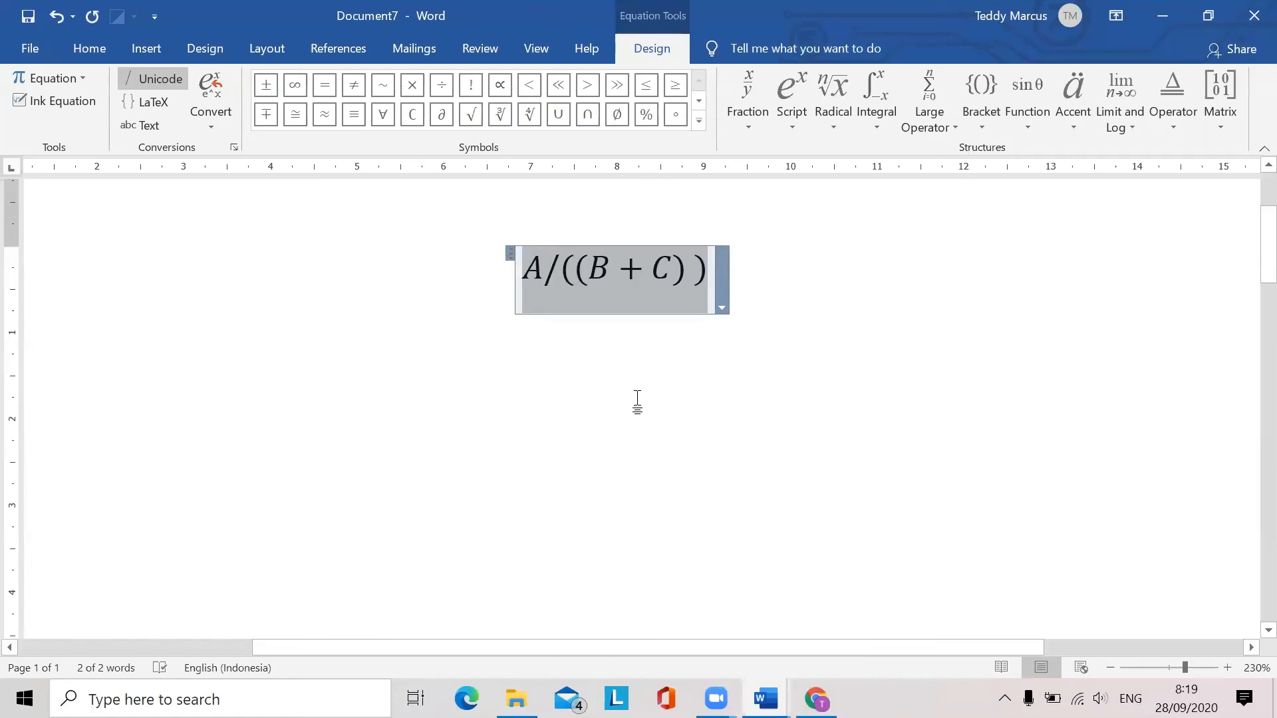
Convert the equation back to Professional format and leave it
click(722, 307)
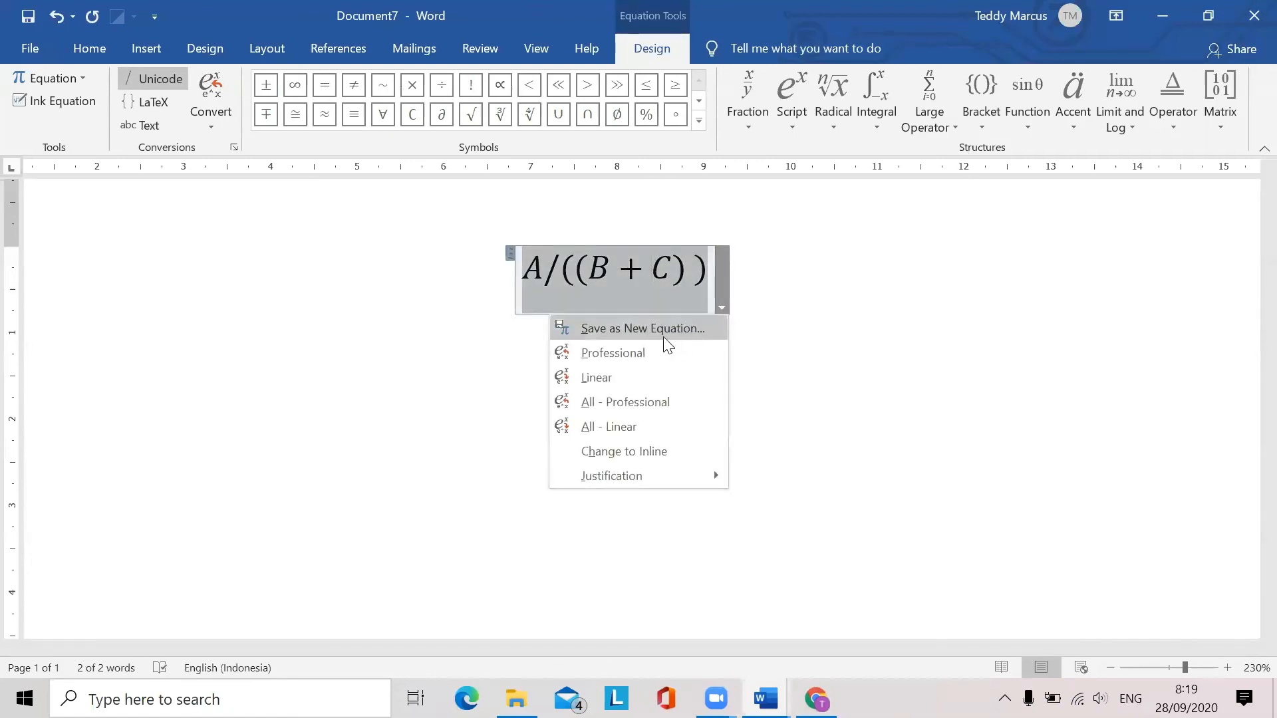
click(629, 352)
click(720, 332)
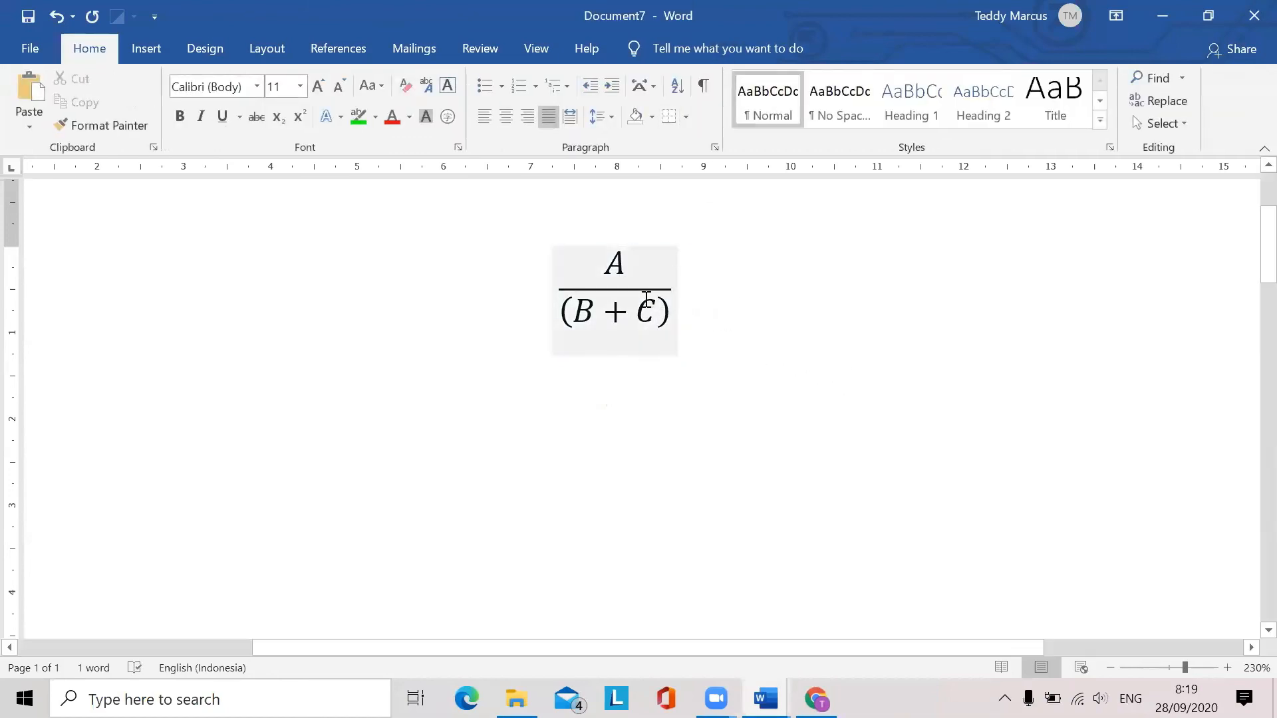
View the equation design tools for the fraction, and leave the equation
double_click(647, 299)
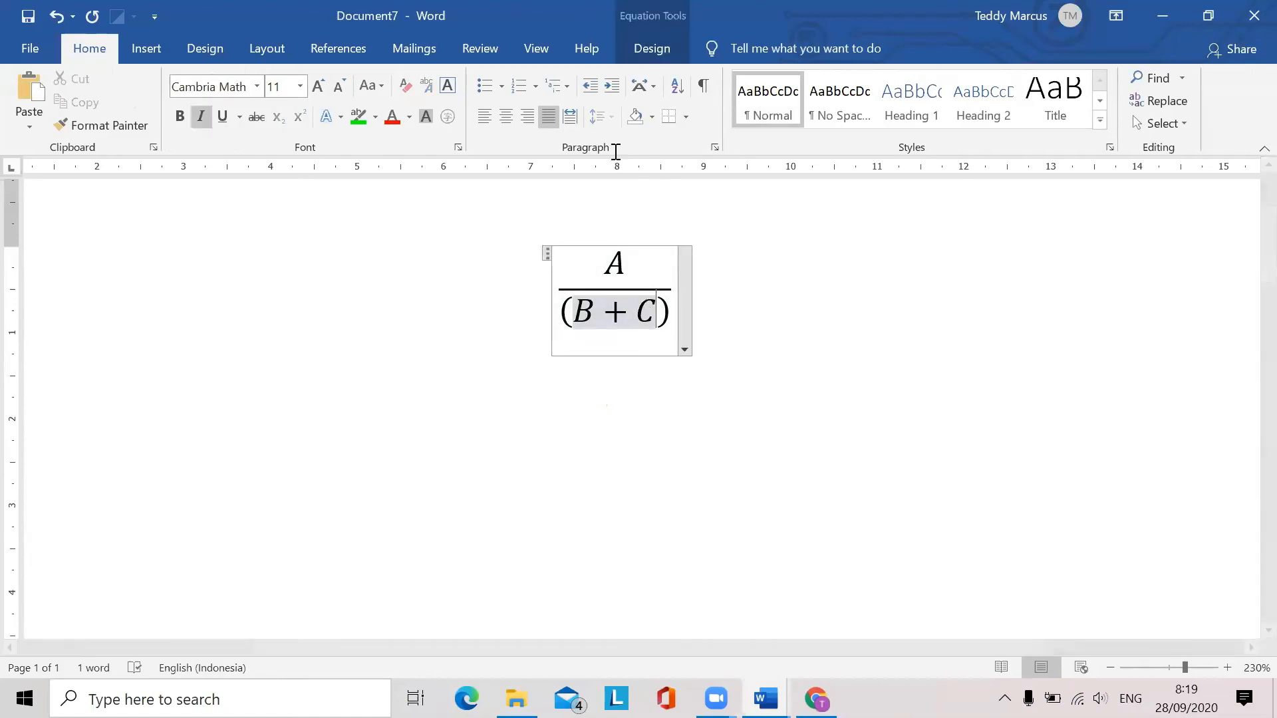
click(648, 59)
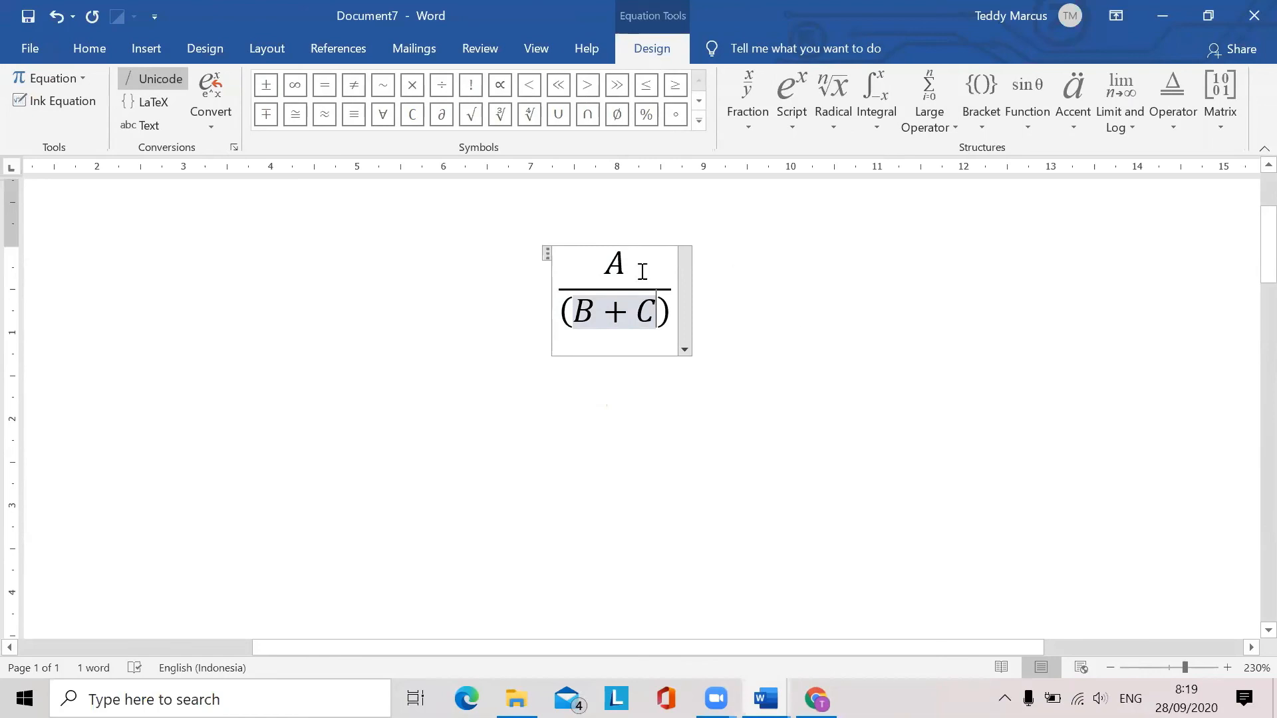
click(794, 358)
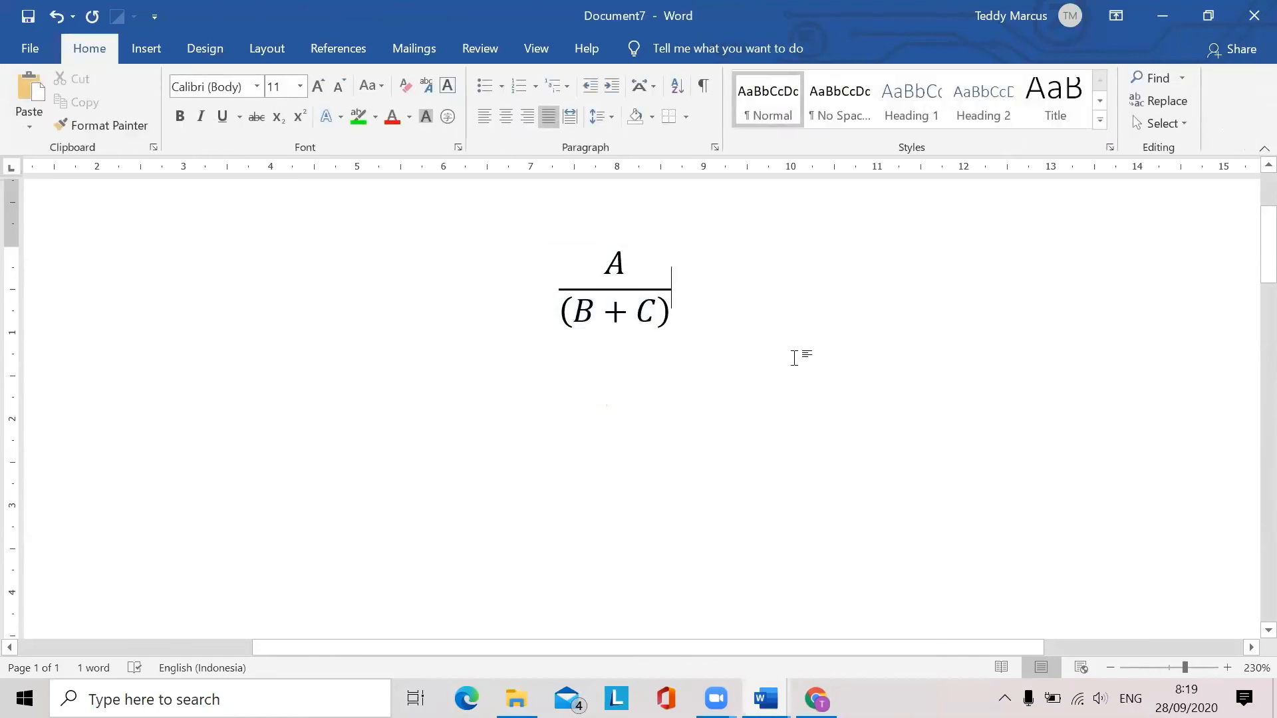
Add three new lines below the fraction equation
key(Return)
key(Return)
key(Return)
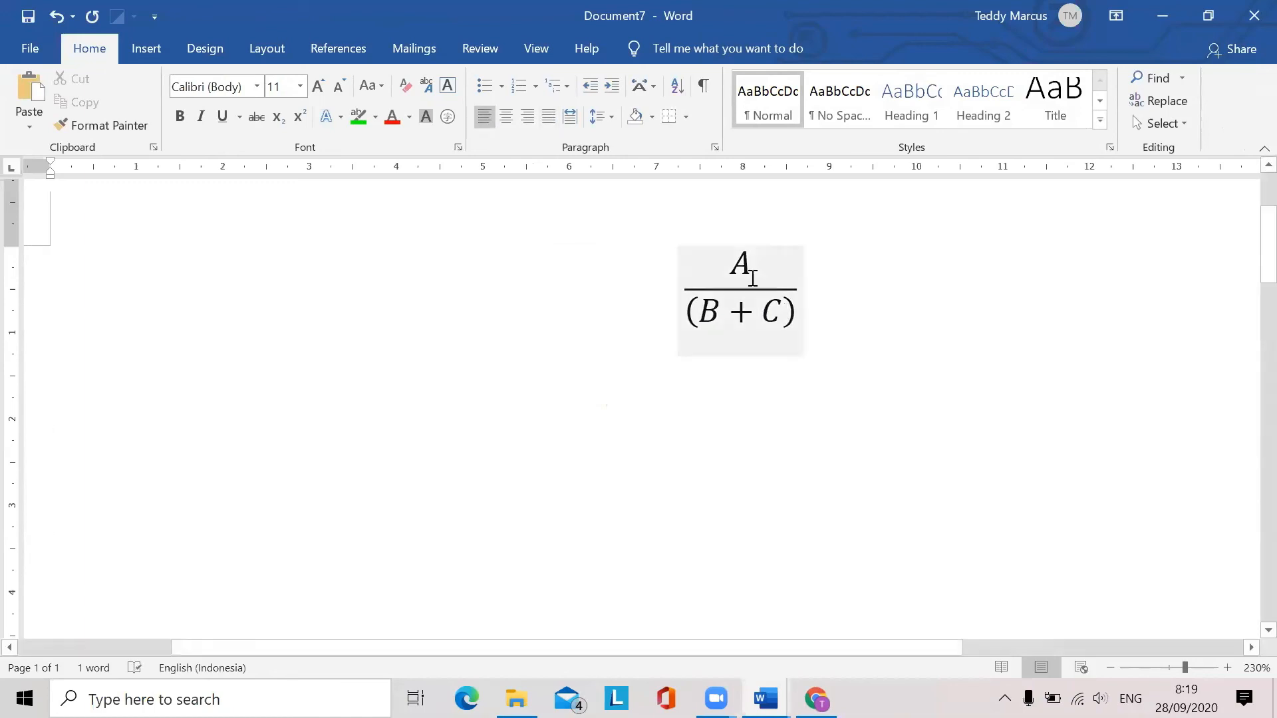
Insert a Basic Block List SmartArt graphic from the List category below the equation
click(150, 56)
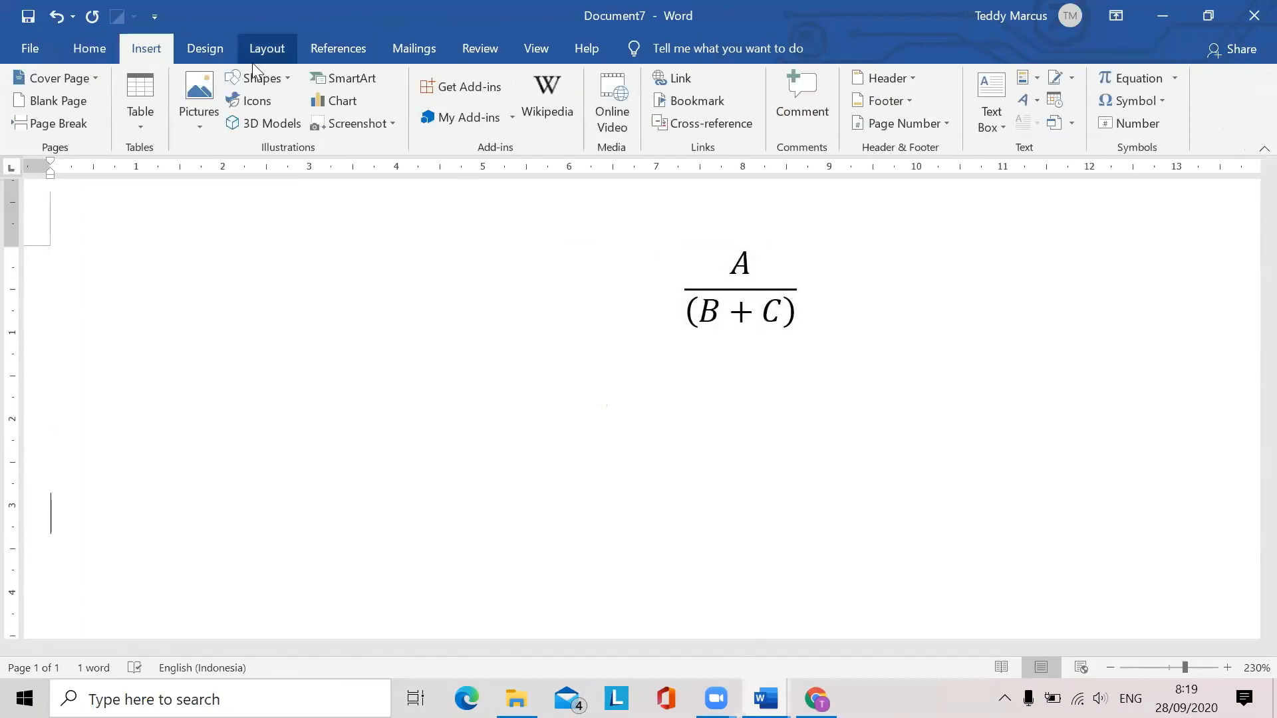
click(361, 80)
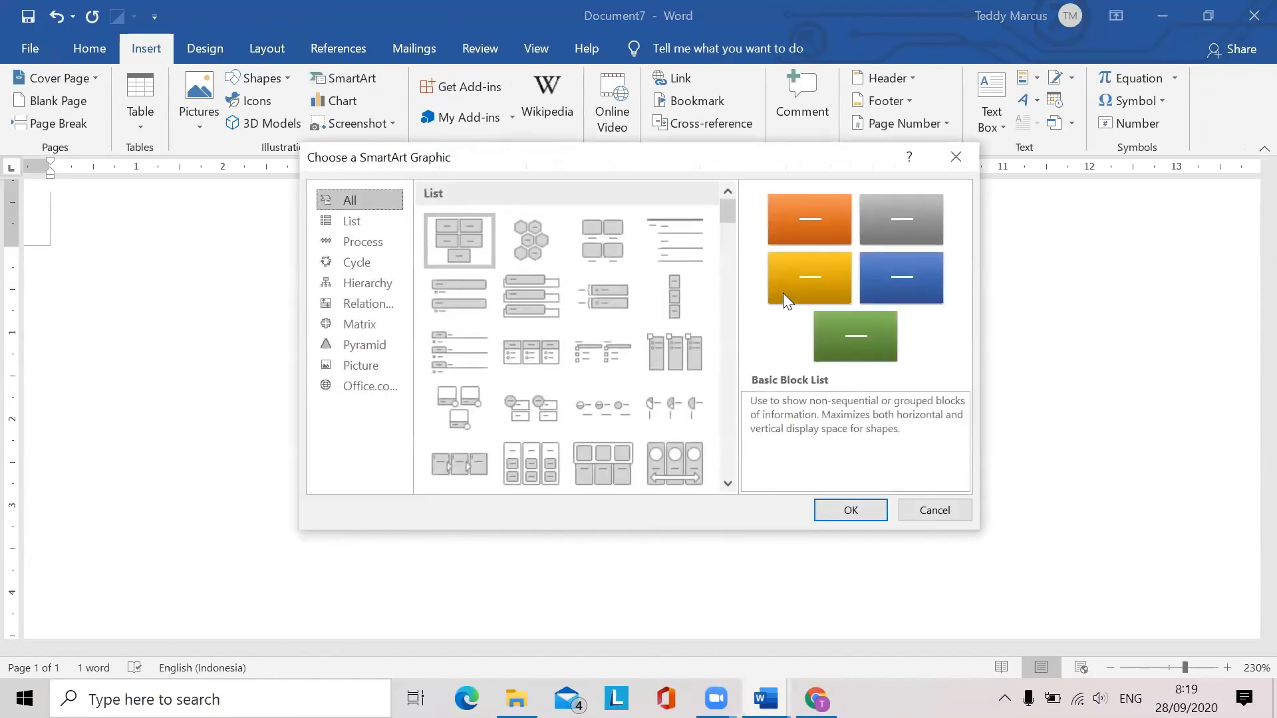
click(364, 282)
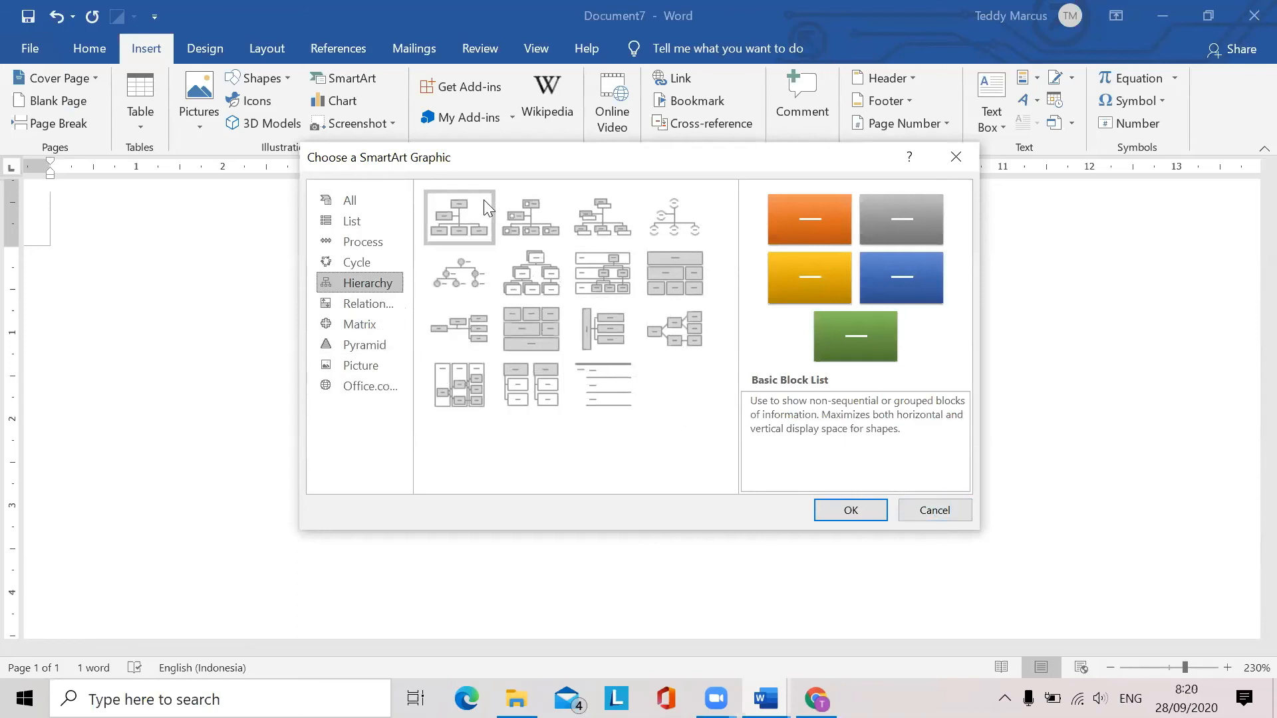
click(357, 221)
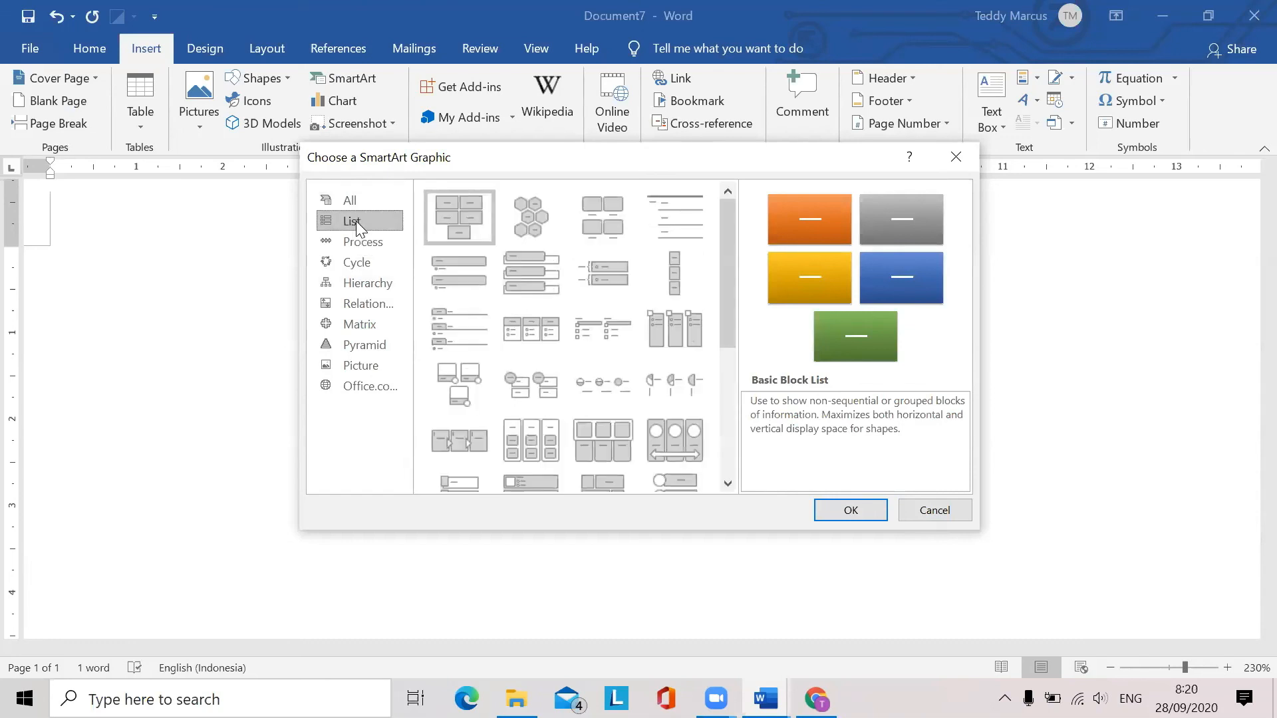
double_click(468, 207)
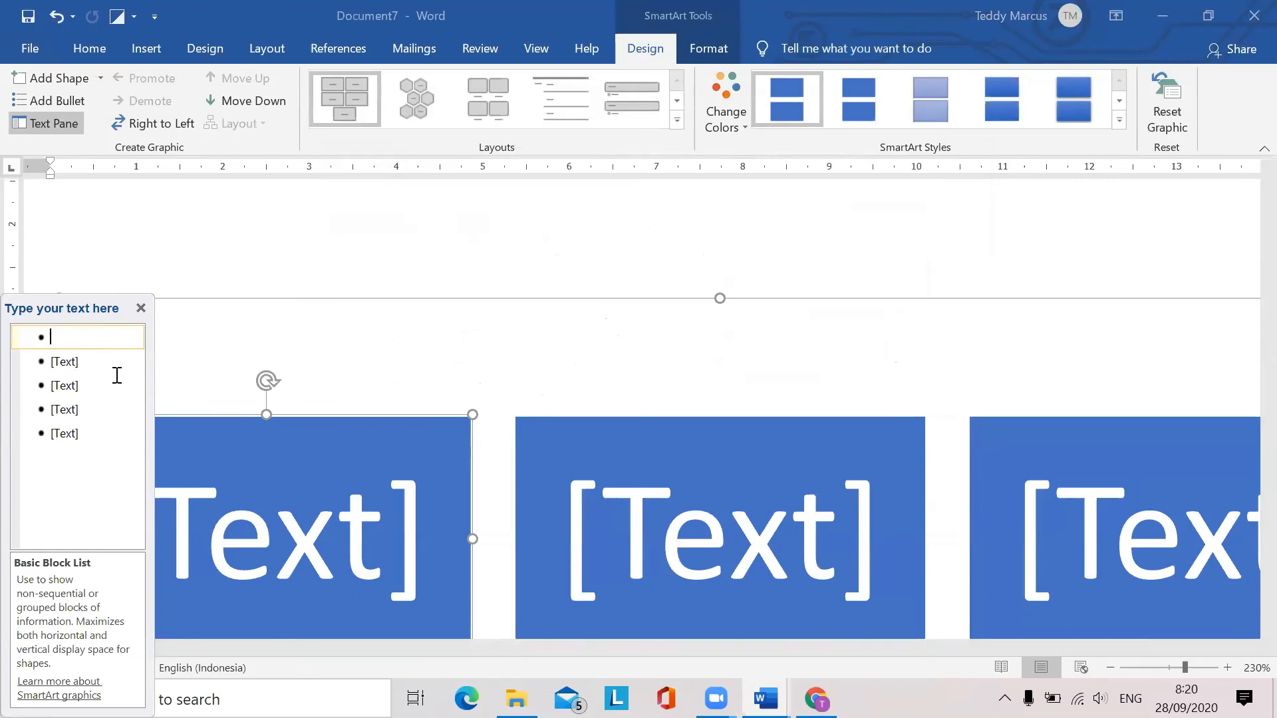
Enter 1, 2, 3, 4 and 5 as the texts of the SmartArt's five blocks
text(1)
key(Return)
text(2)
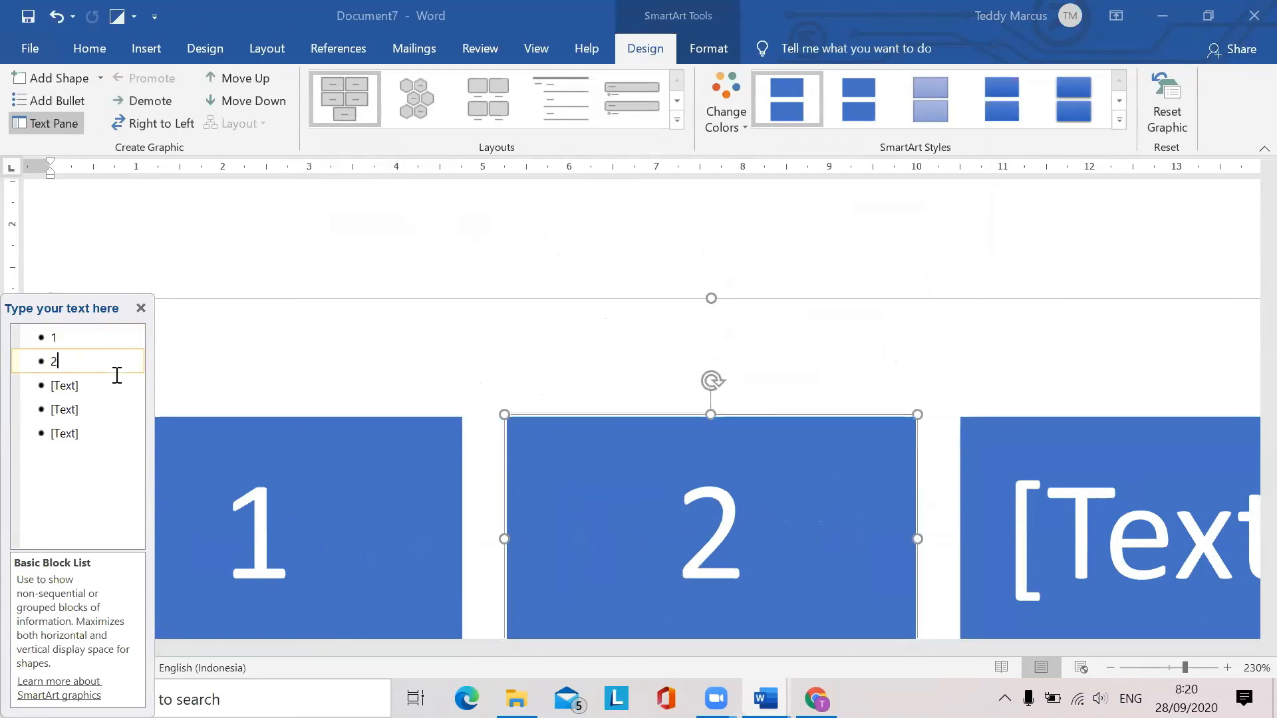
key(Return)
text(3)
key(Return)
text(4)
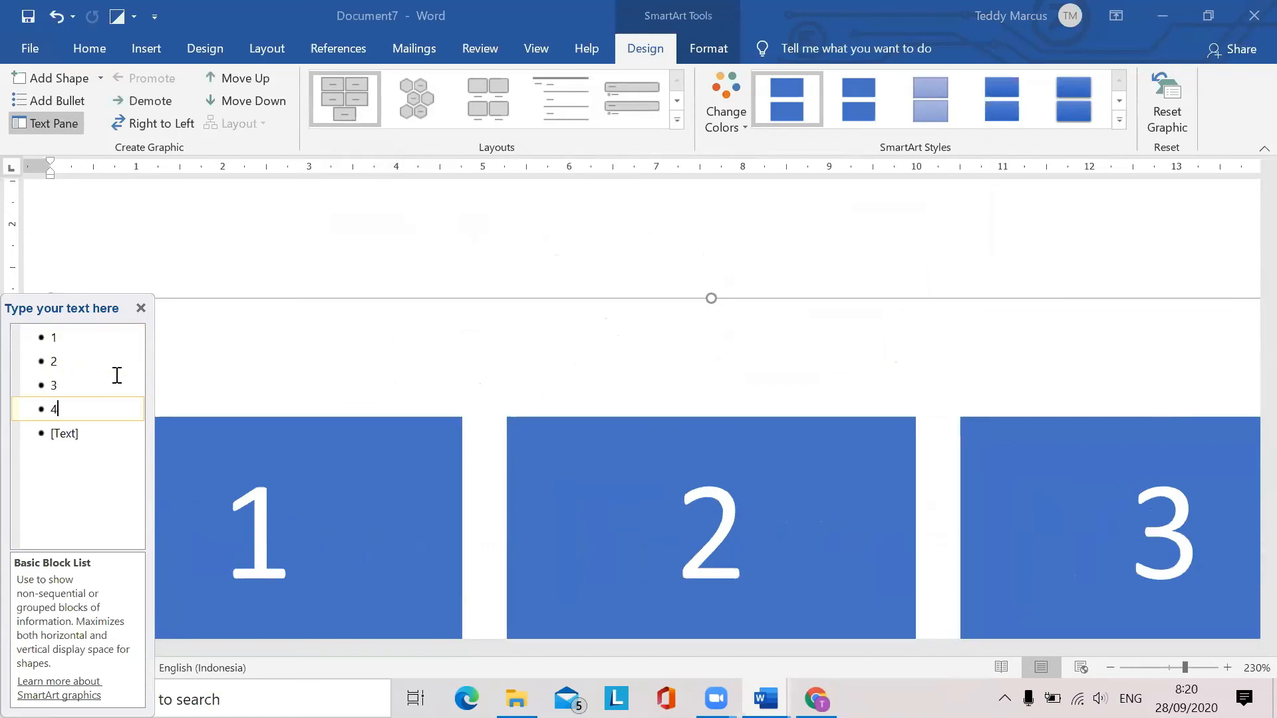
key(Return)
text(5)
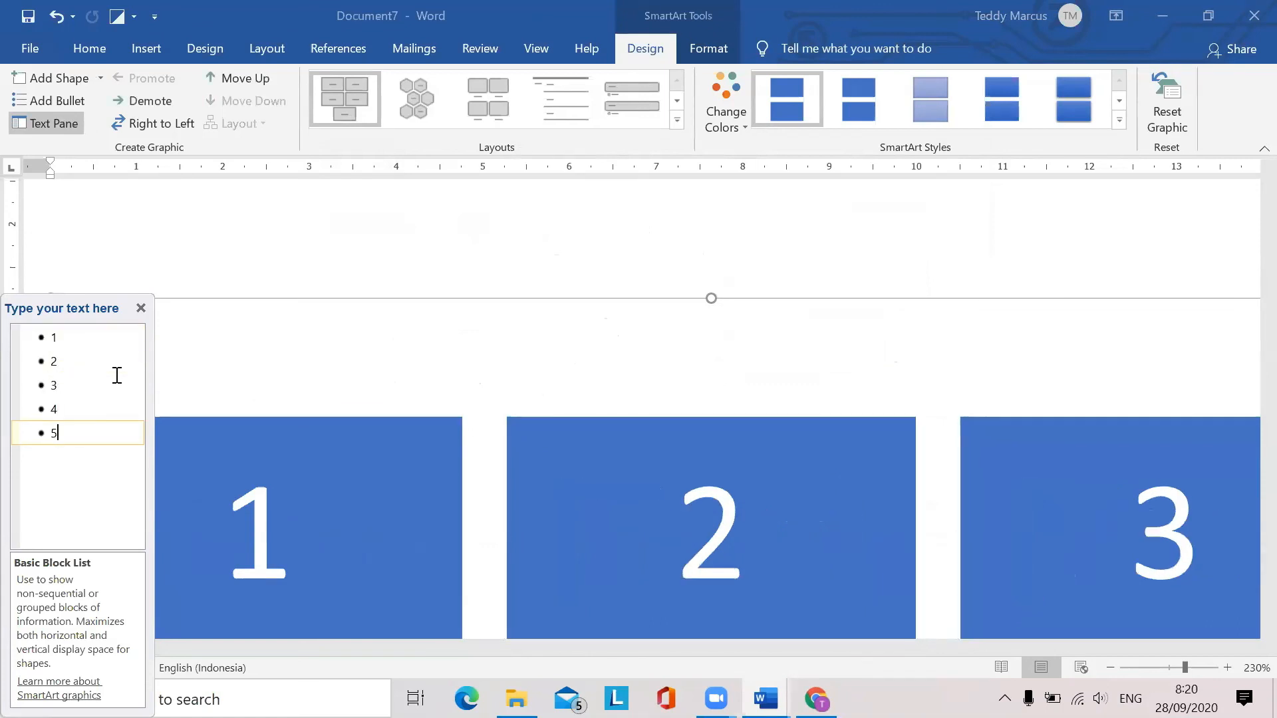
key(Return)
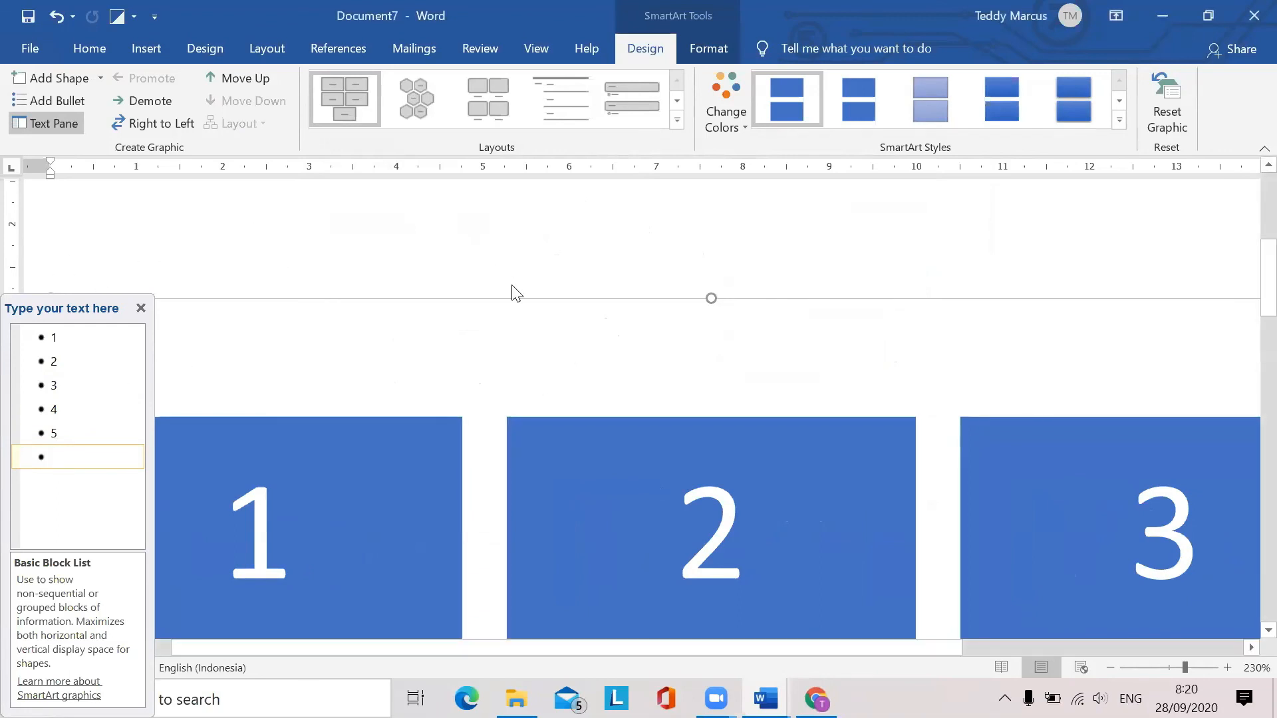
Delete the empty sixth item from the SmartArt's text list
scroll(516, 294, down, 7)
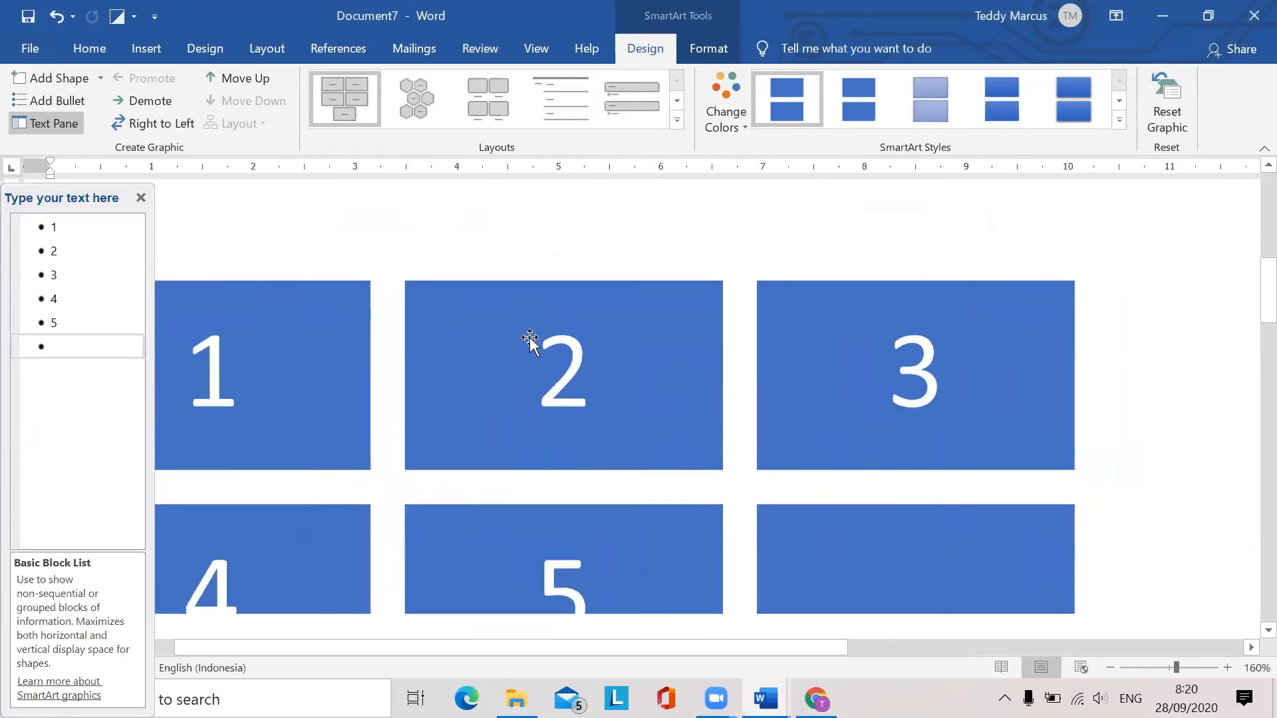
scroll(529, 337, down, 4)
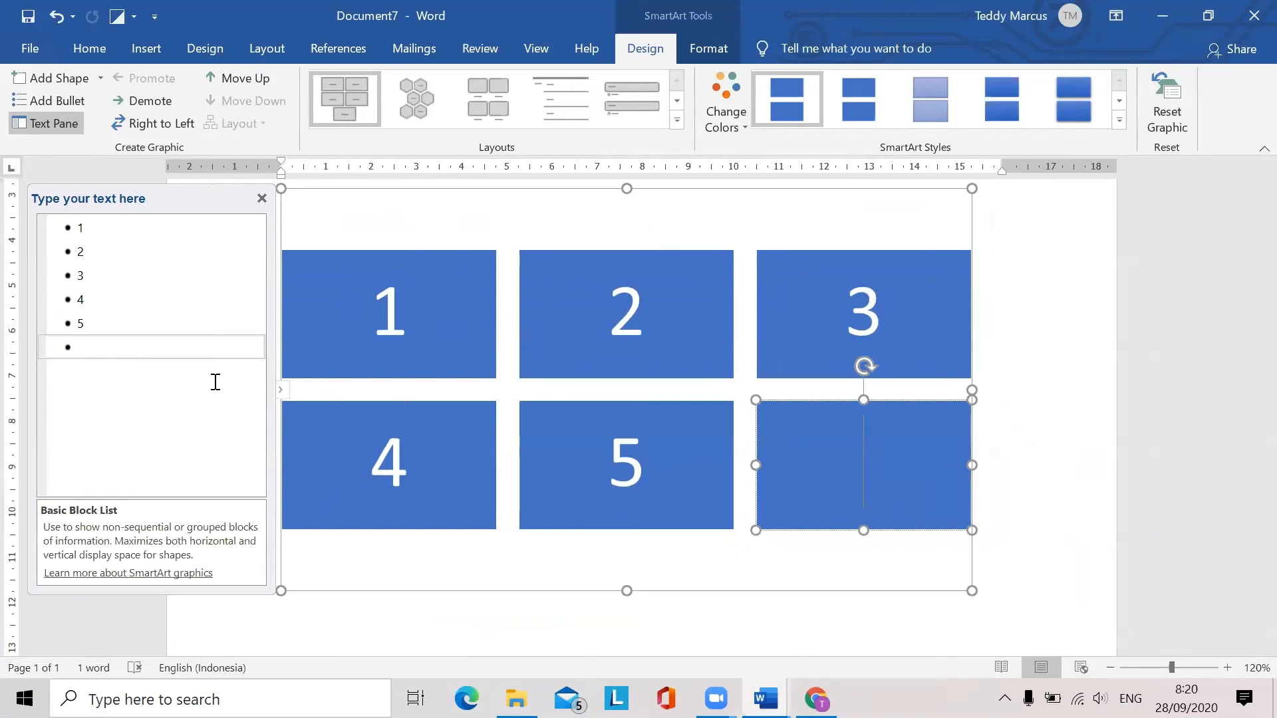
click(117, 347)
key(BackSpace)
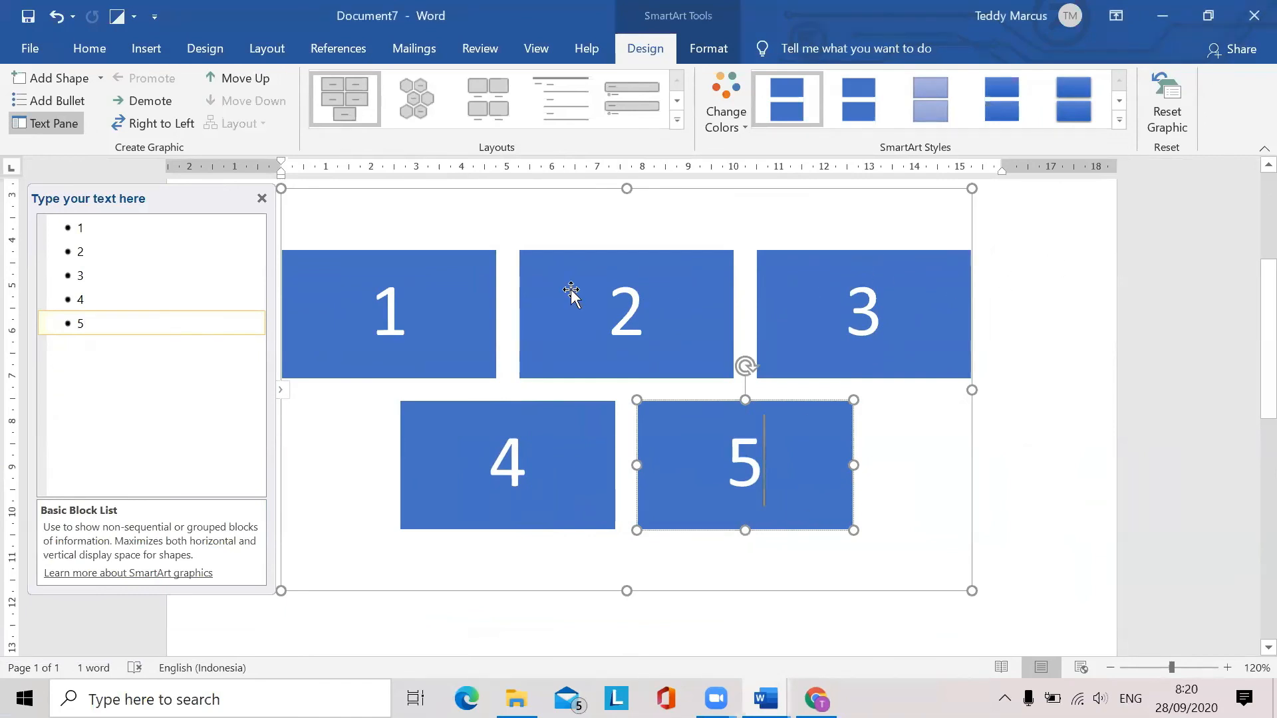
Try the Alternating Hexagons and Lined List layouts, settle on Vertical Bullet List, and recolor the SmartArt with the first Colorful option
click(405, 85)
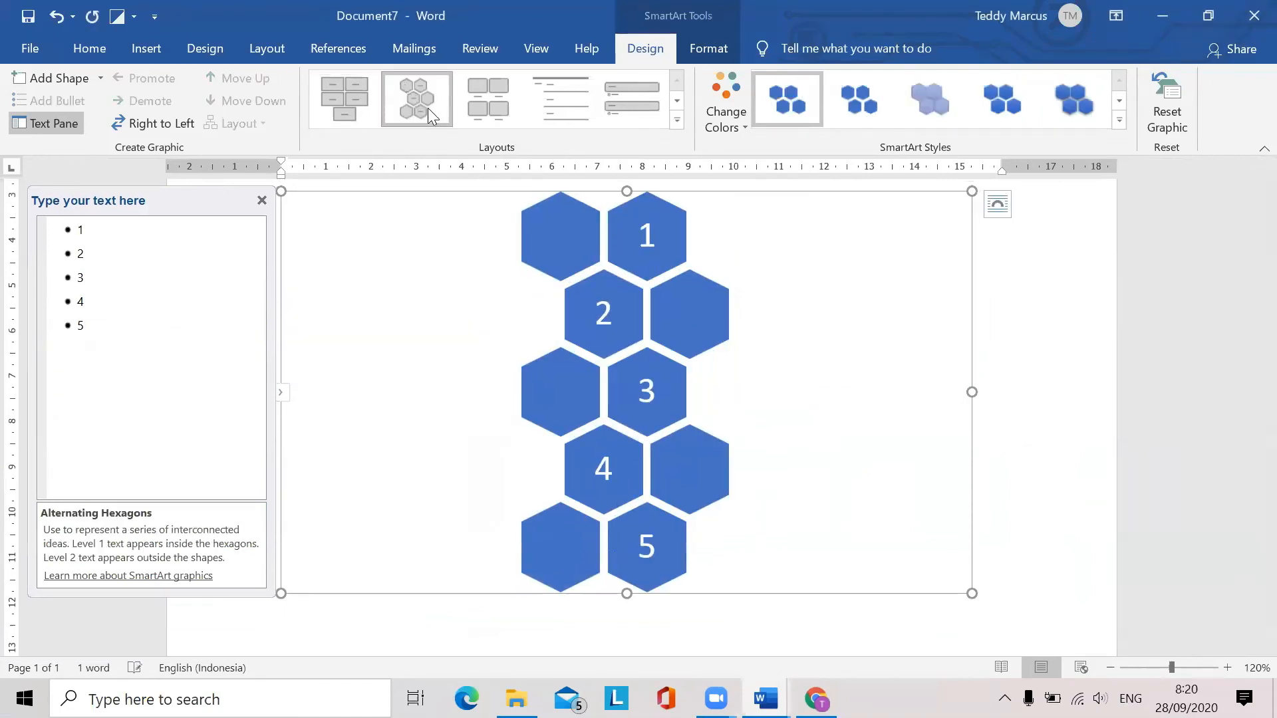
click(502, 93)
click(565, 100)
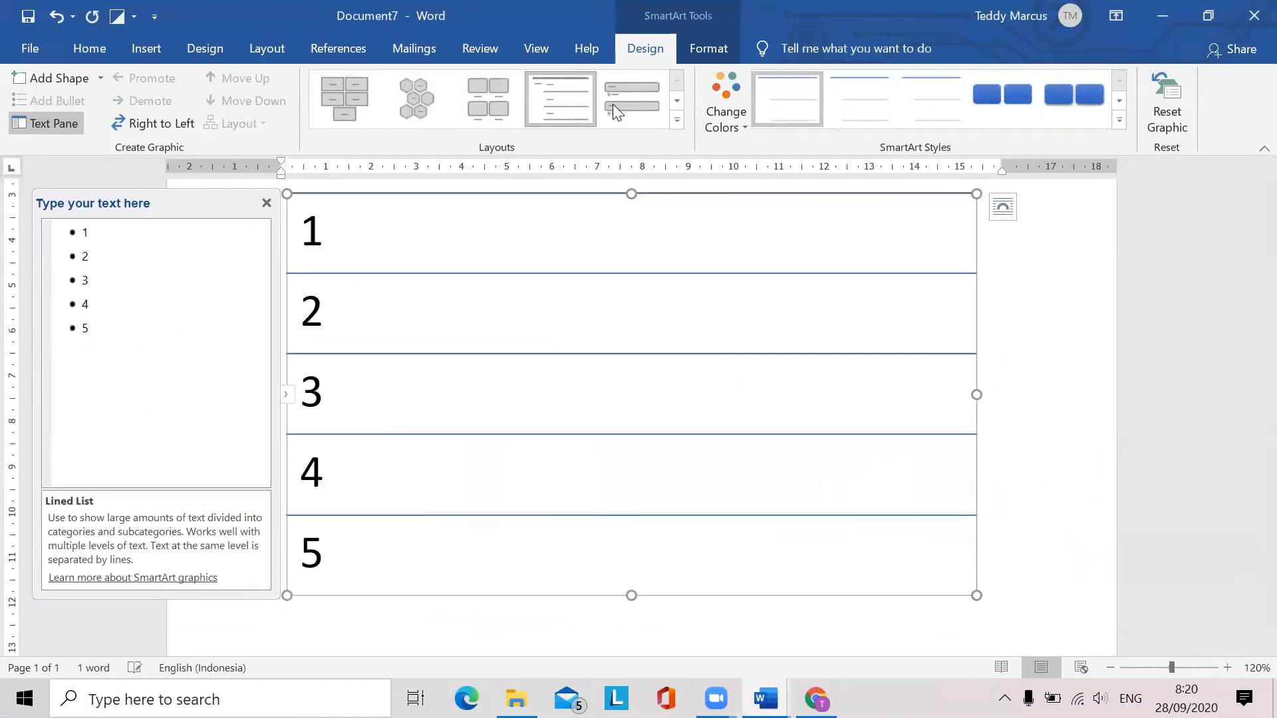
click(613, 104)
click(719, 98)
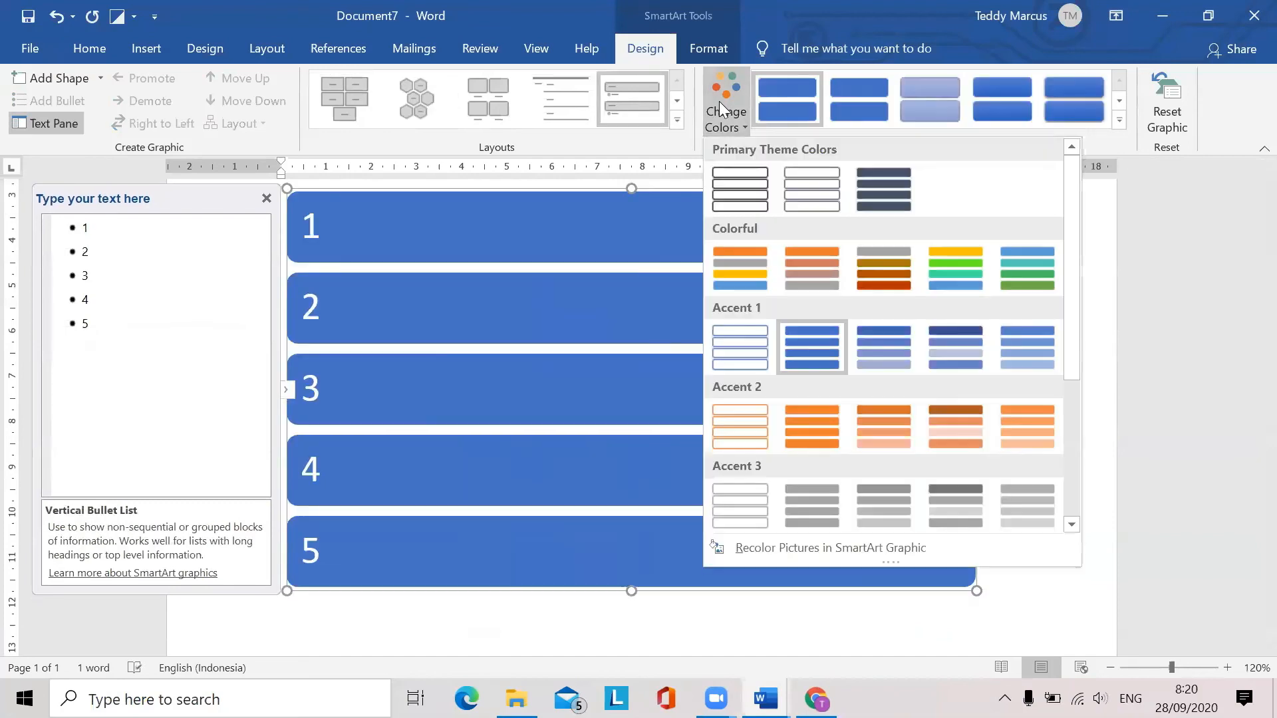
click(732, 270)
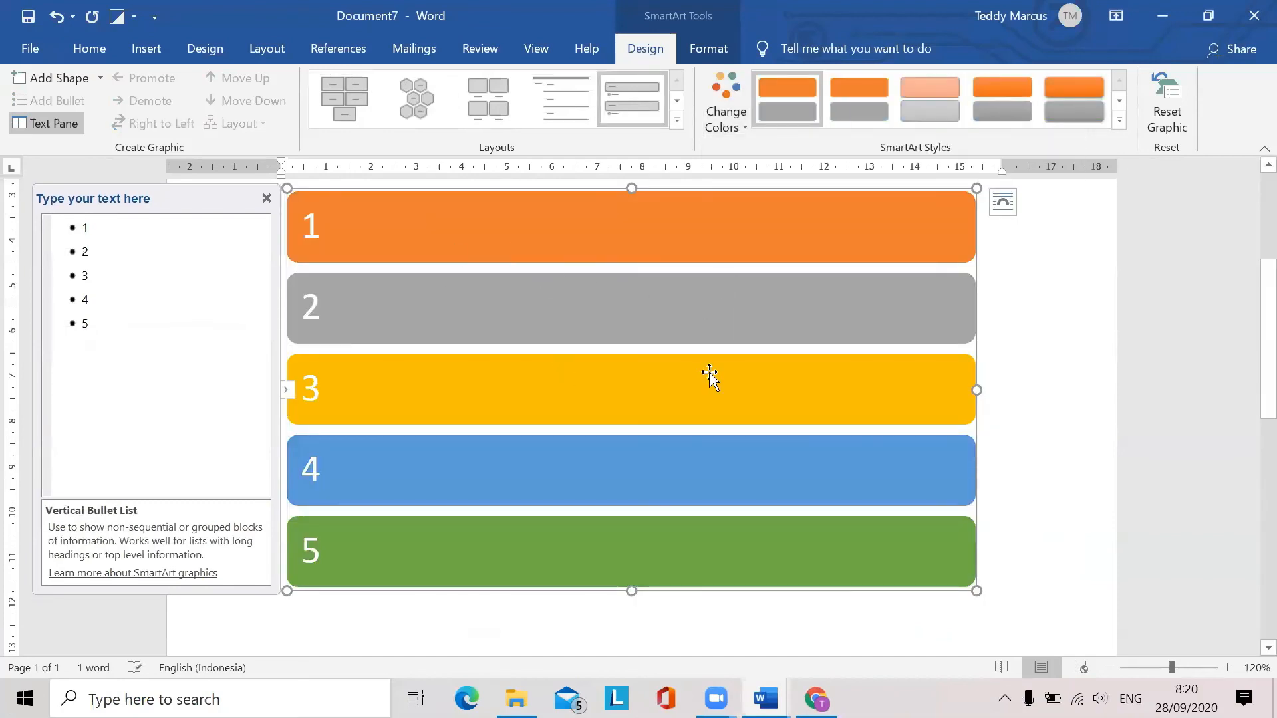
scroll(801, 417, up, 3)
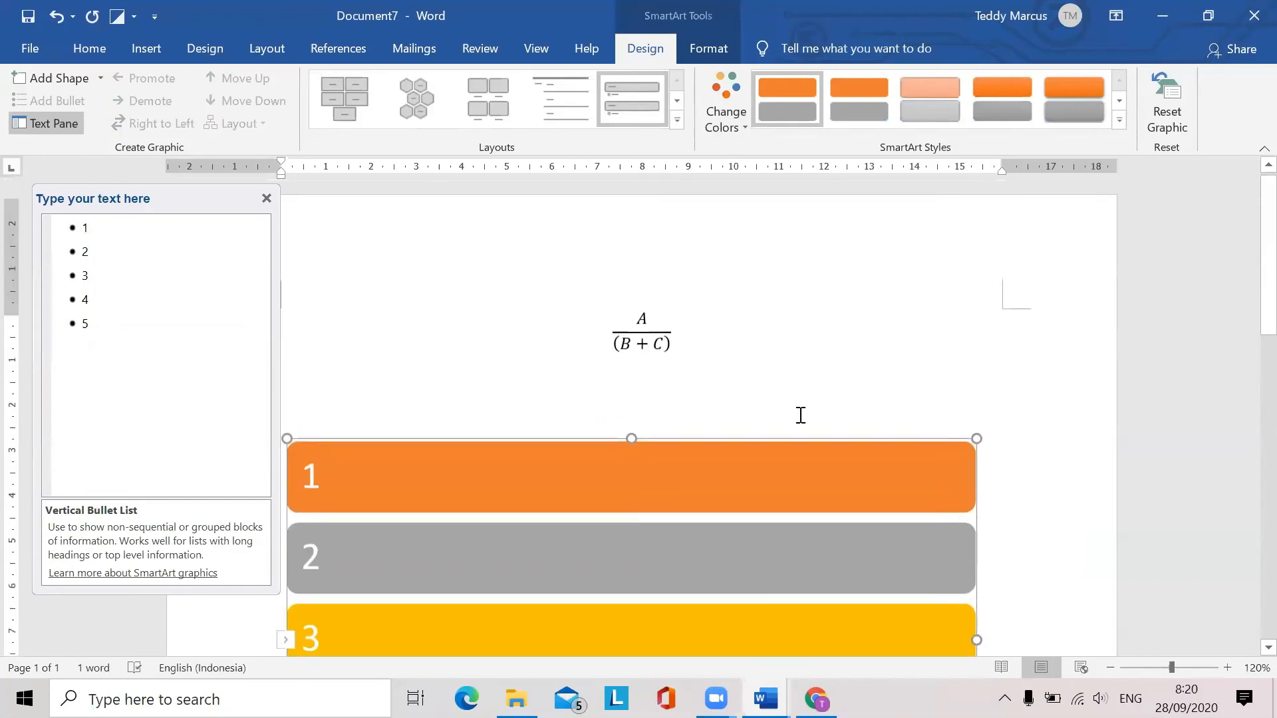
scroll(804, 416, down, 3)
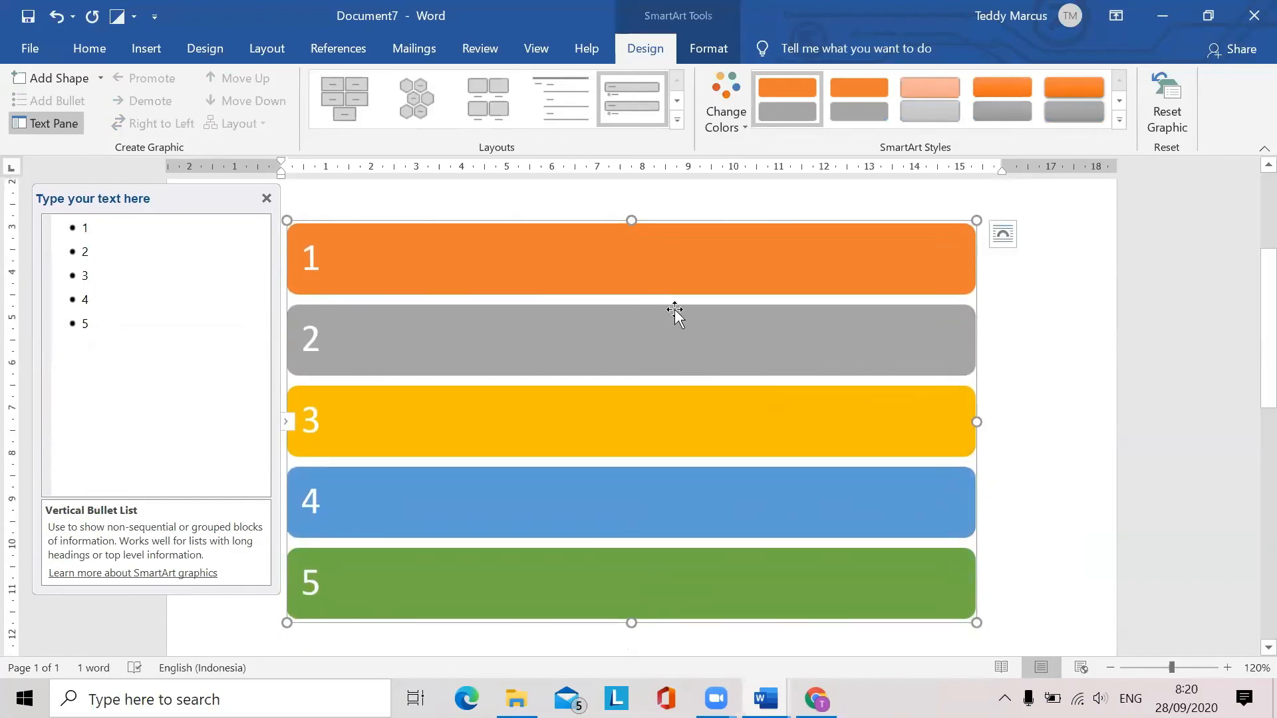
scroll(675, 311, down, 3)
scroll(639, 399, up, 5)
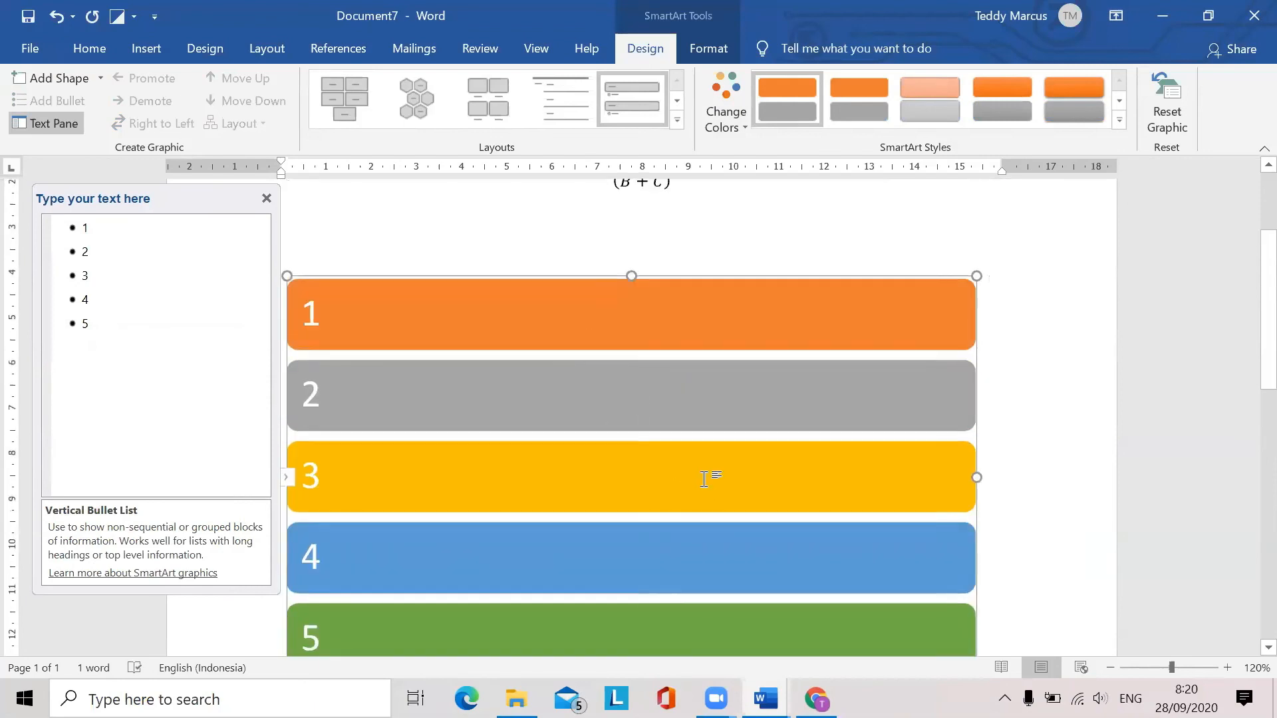
scroll(705, 478, down, 5)
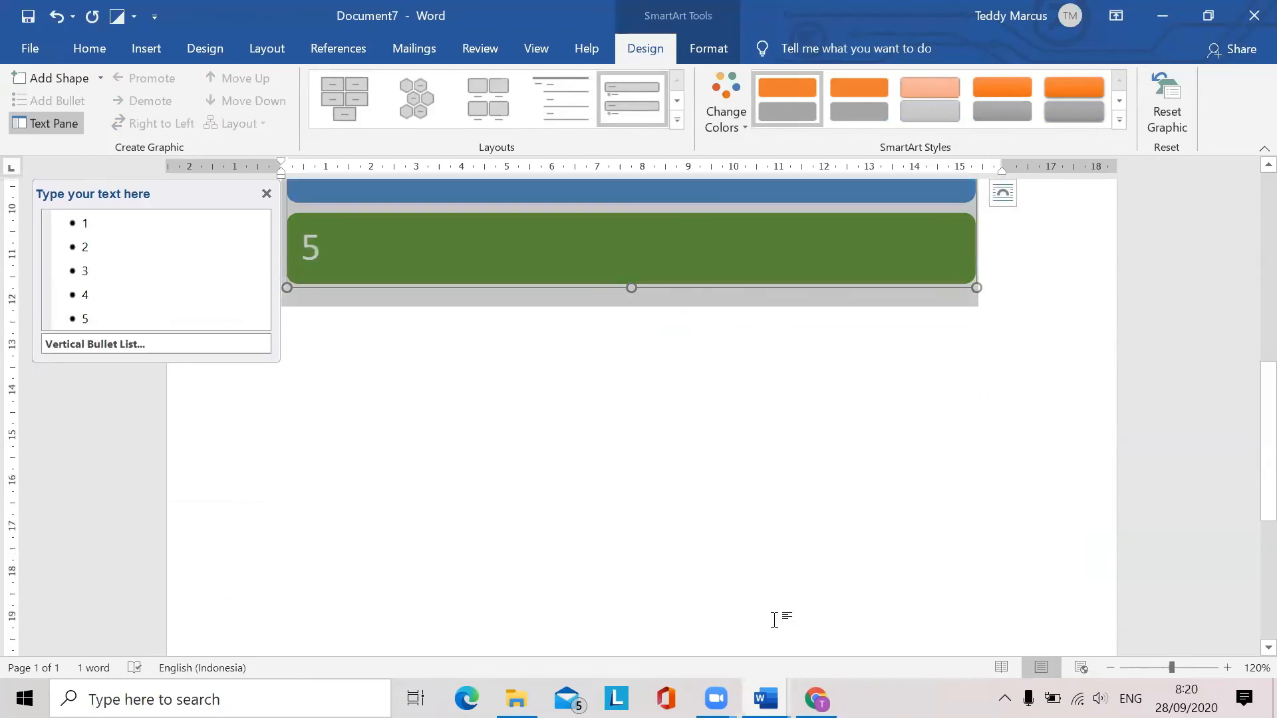
Switch to Chrome, look through the LATIHAN WORD exercise slides, and switch to Zoom
click(815, 699)
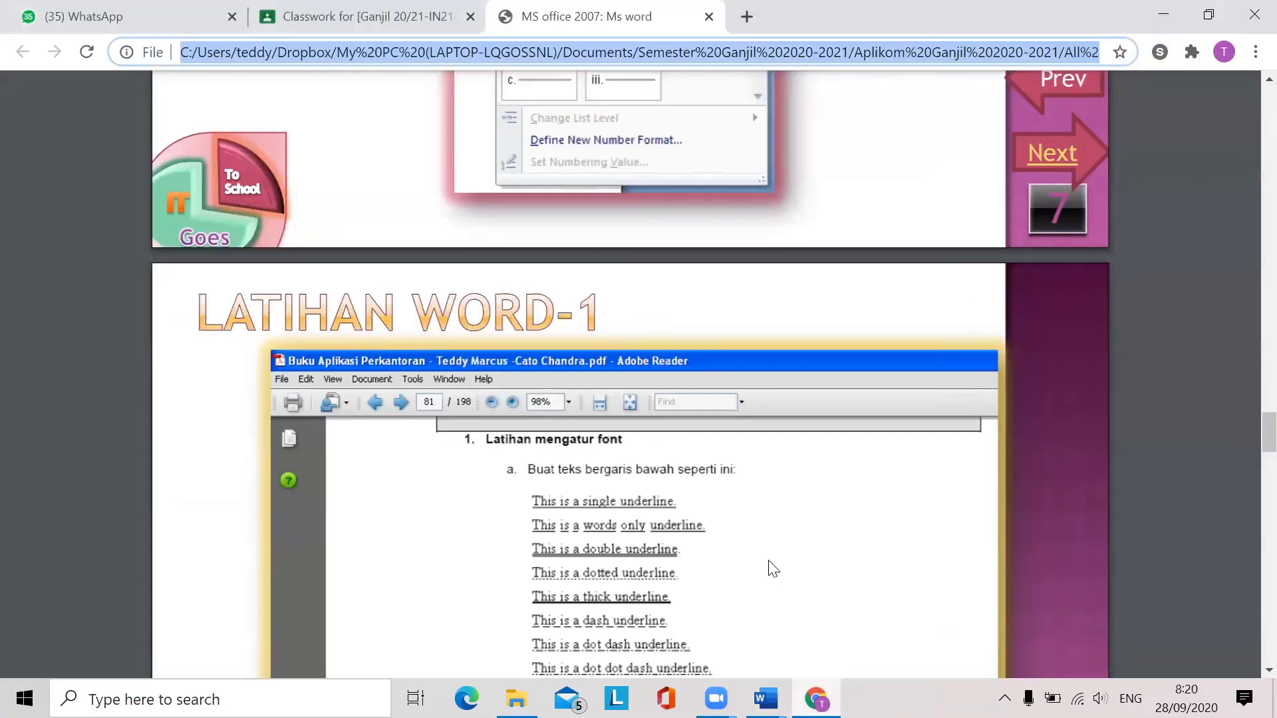
scroll(770, 567, down, 7)
scroll(745, 544, down, 10)
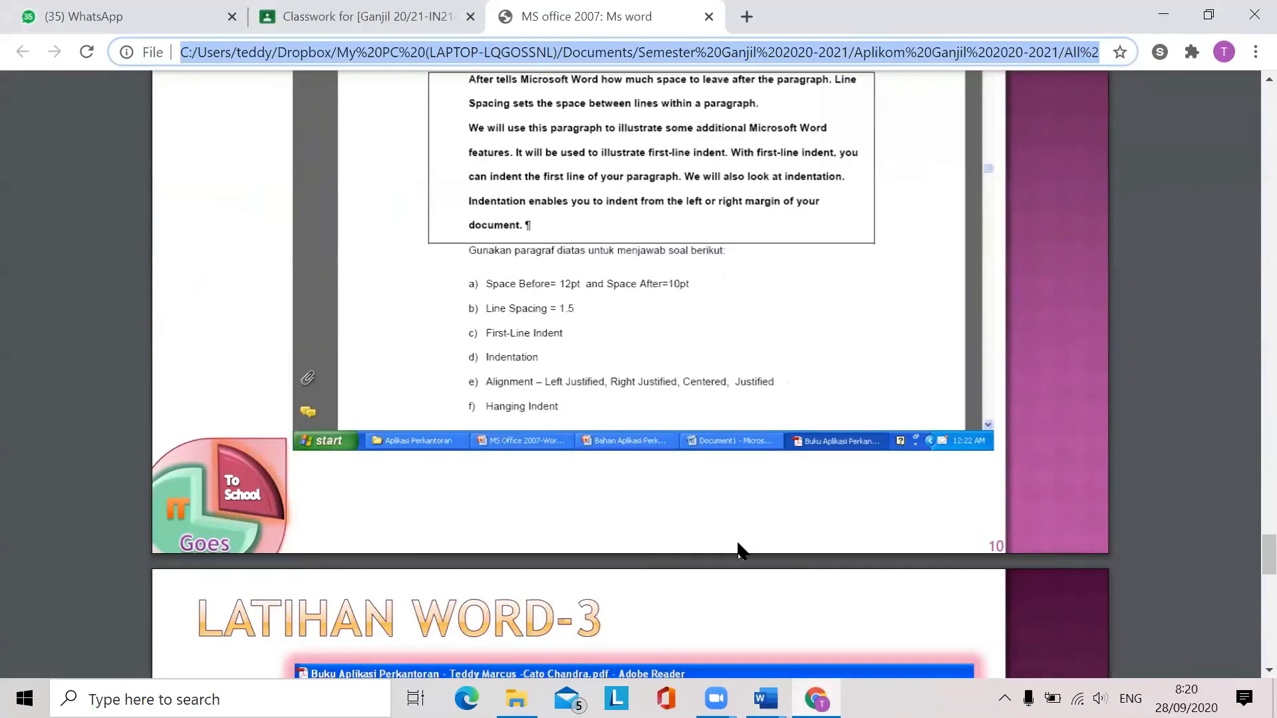
scroll(738, 549, up, 1)
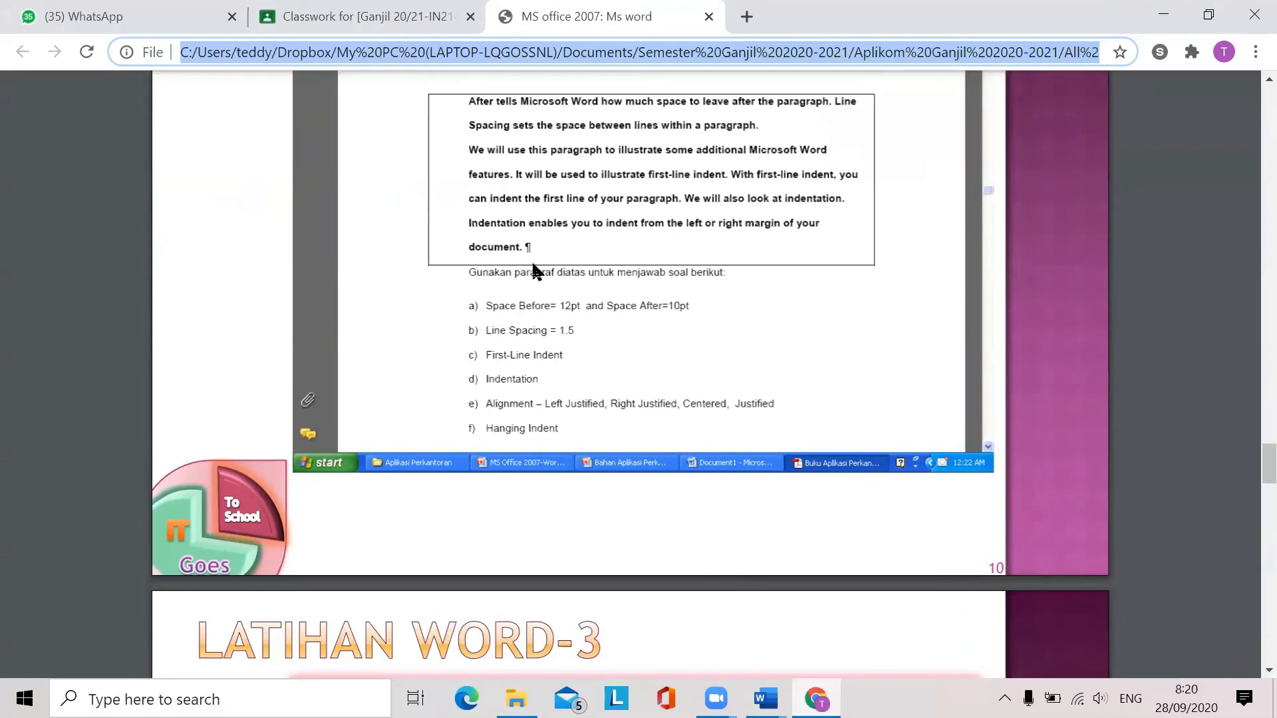
scroll(731, 550, up, 14)
click(717, 698)
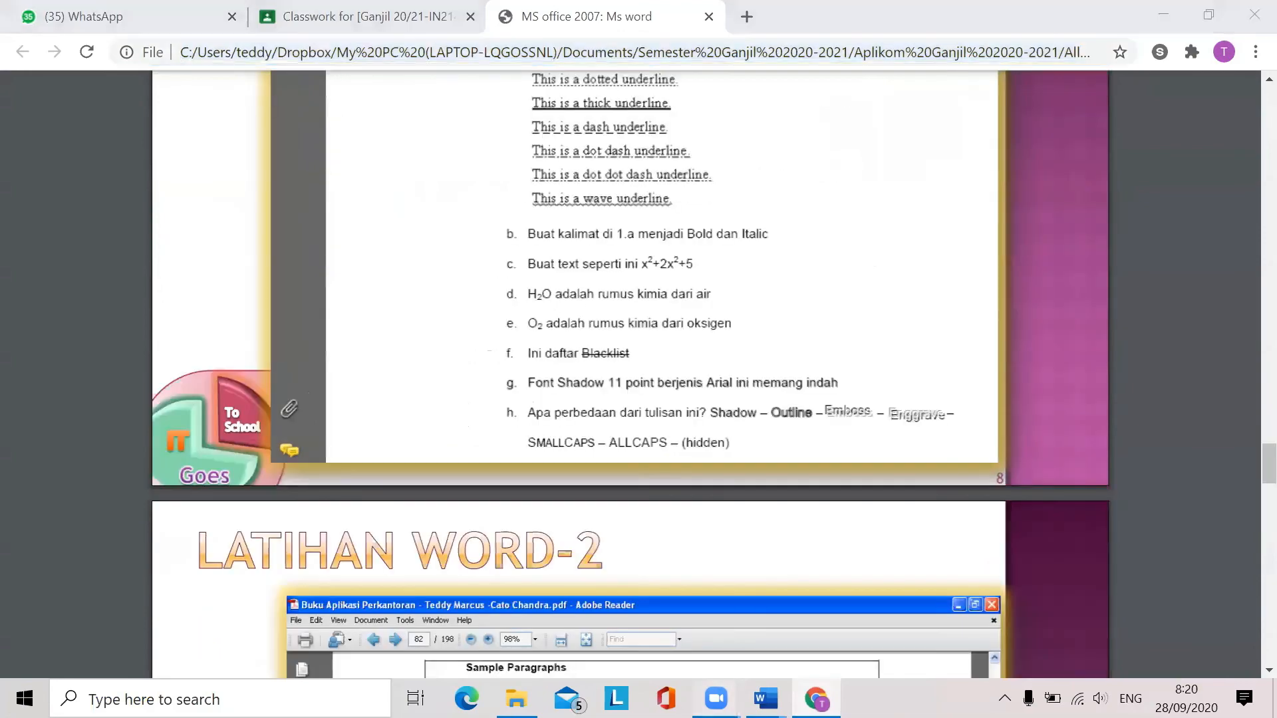